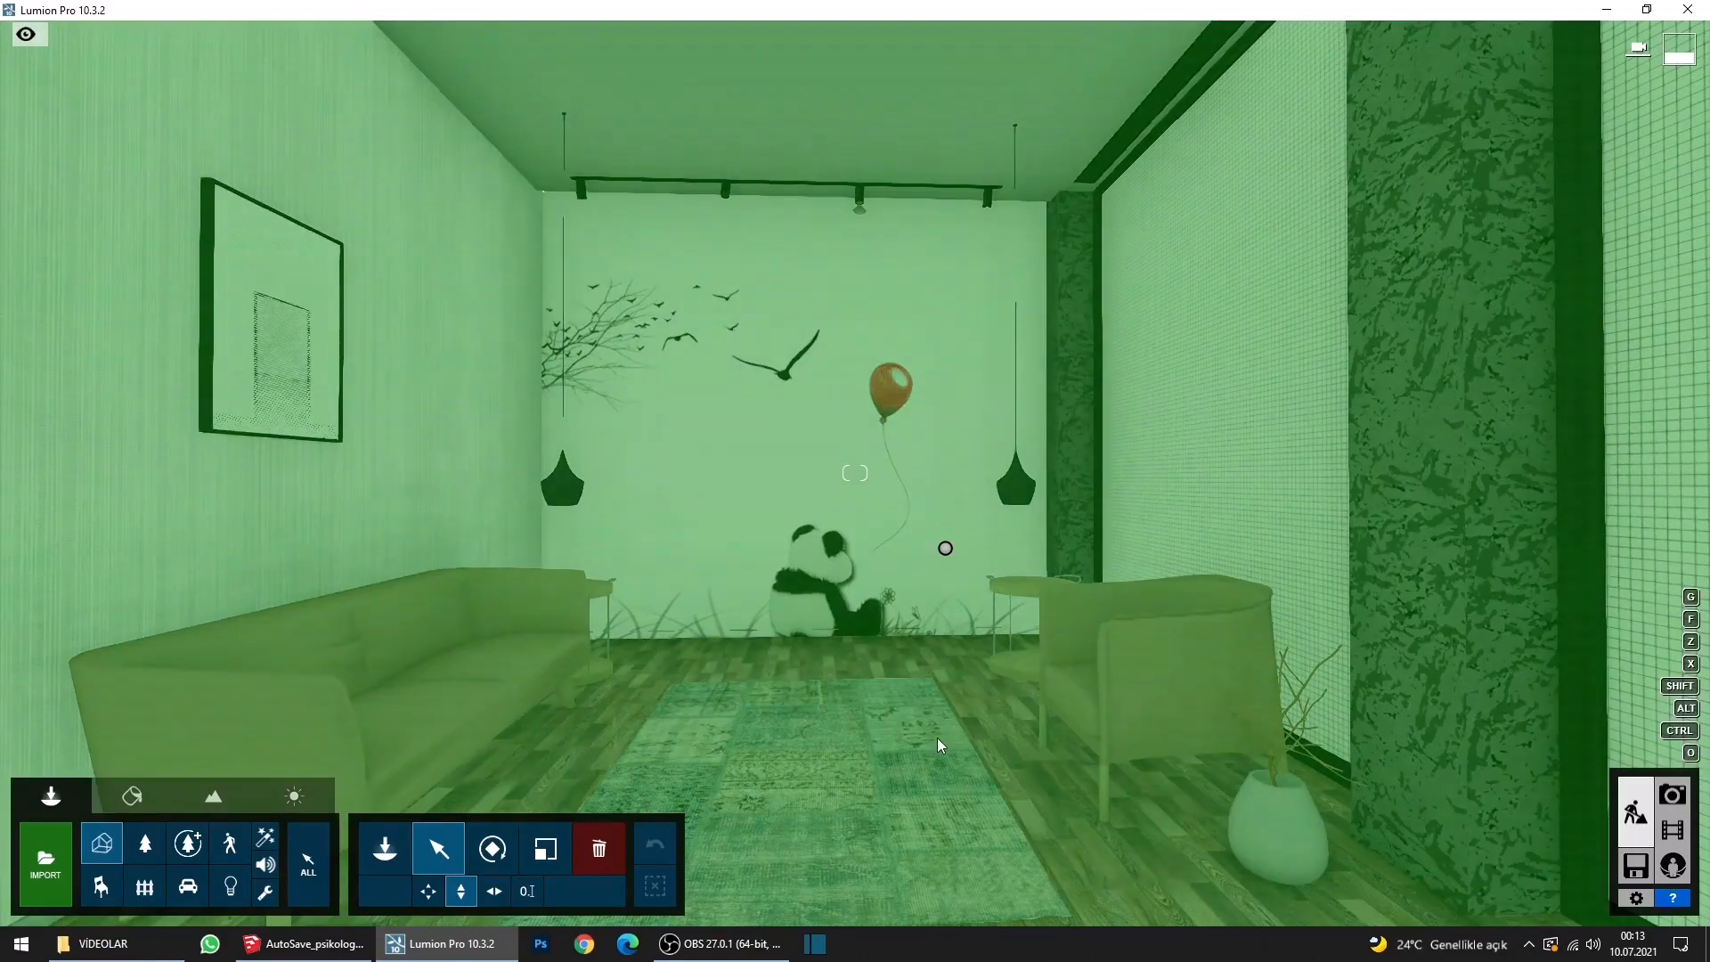
# Frame the room facing the panda wall in Photo mode with a 24 mm focal length and store the view as the first photo.
pyautogui.press('s')
pyautogui.press('w')
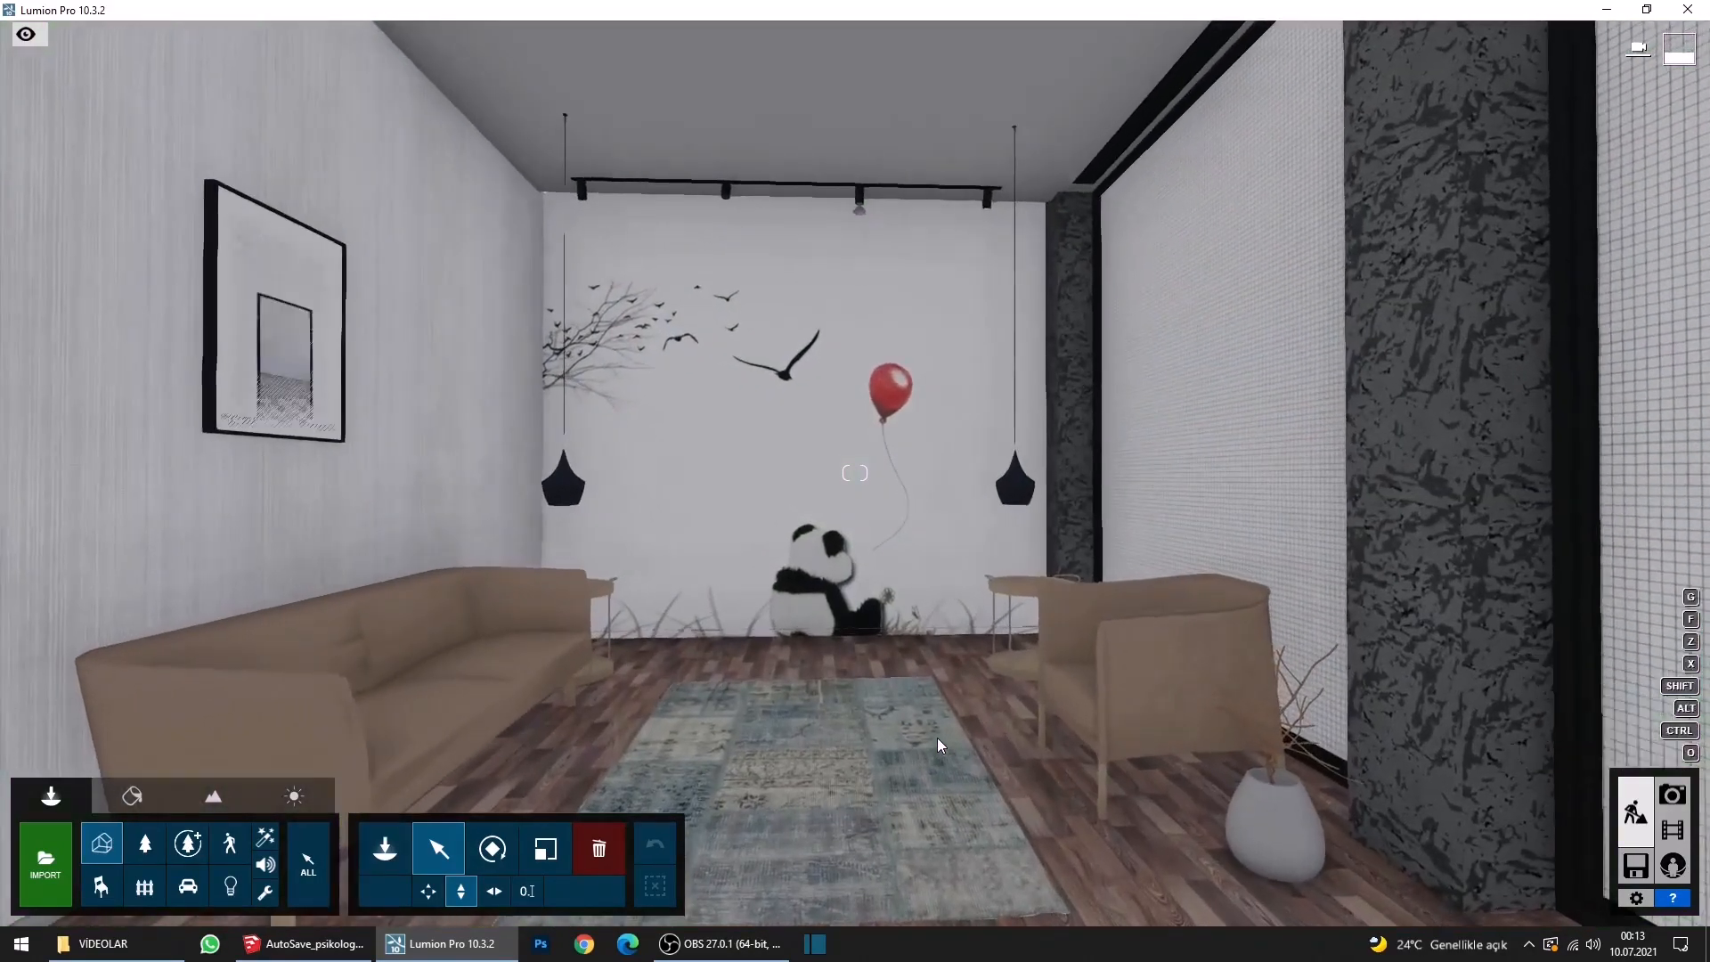
pyautogui.click(1671, 798)
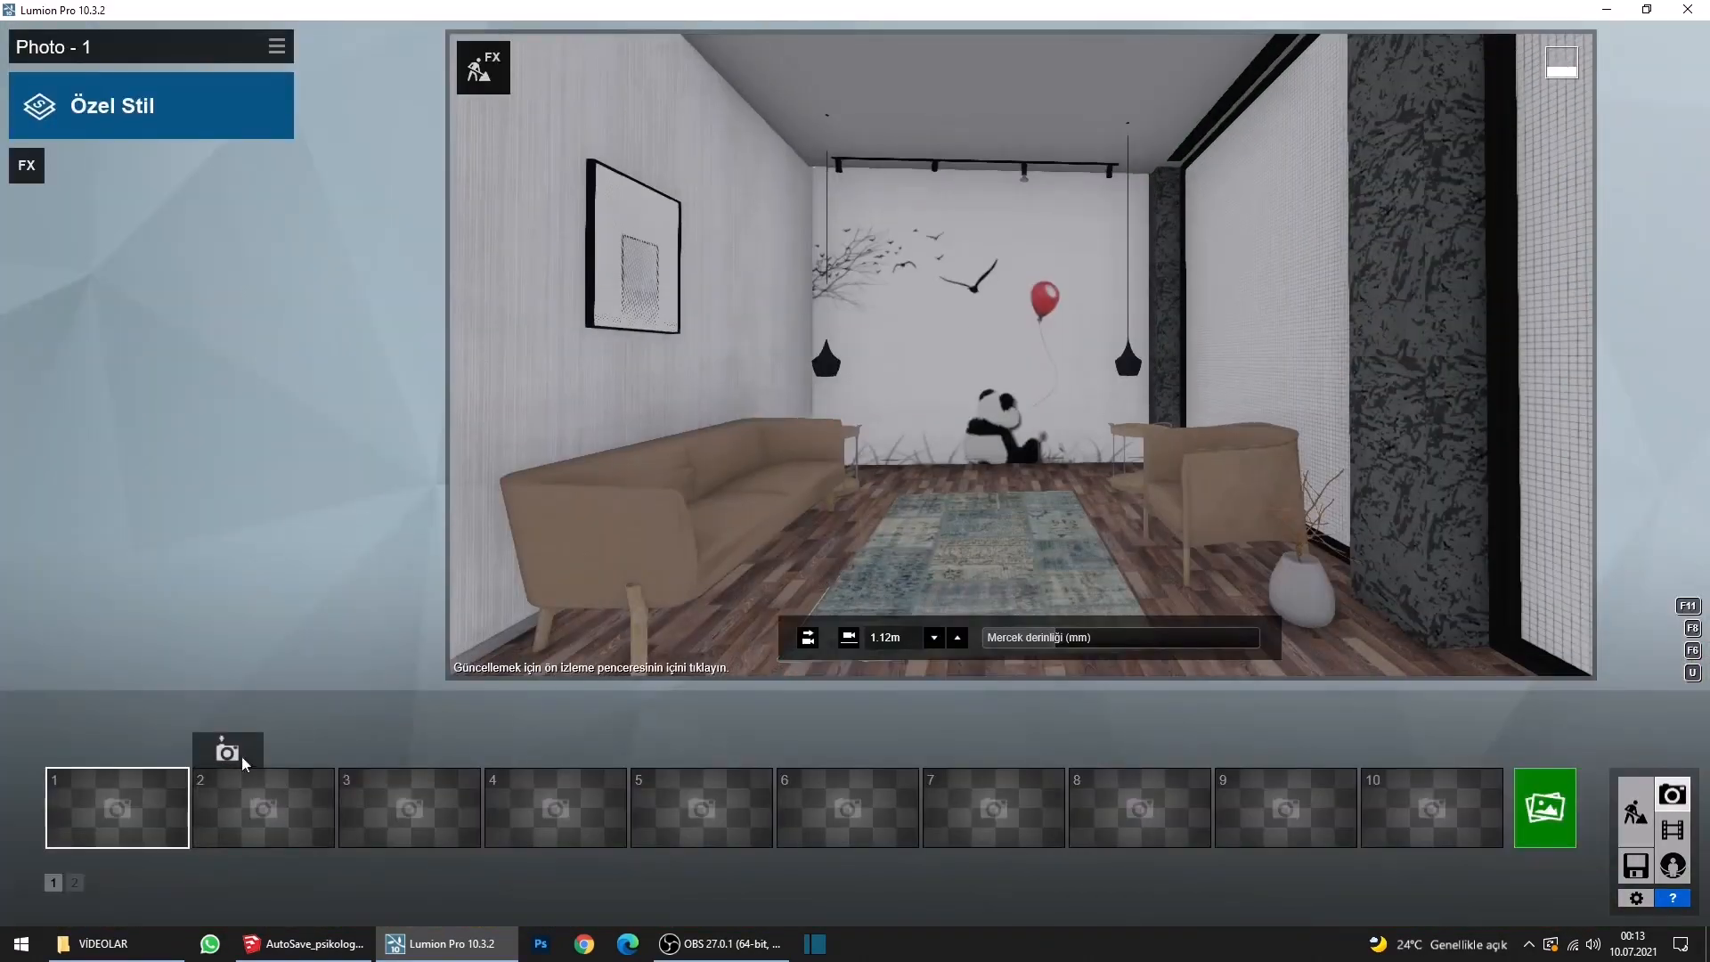
pyautogui.moveTo(1035, 644); pyautogui.dragTo(1084, 636)
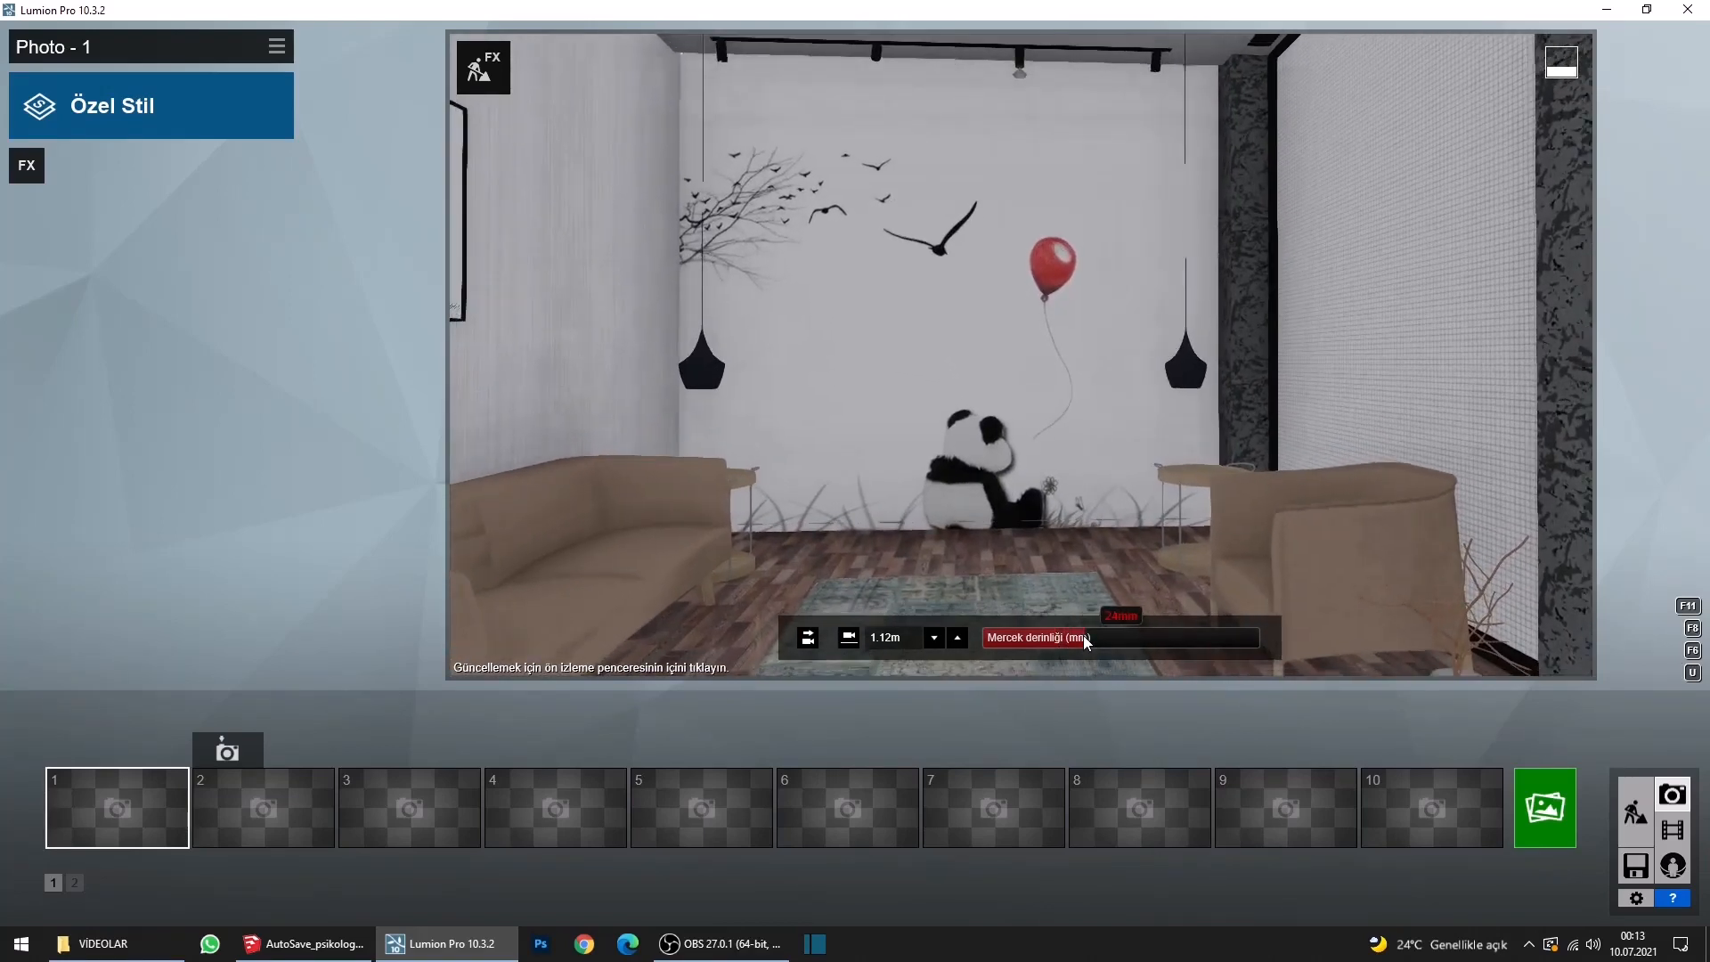
pyautogui.press('Return')
pyautogui.scroll(-4, 1085, 492)
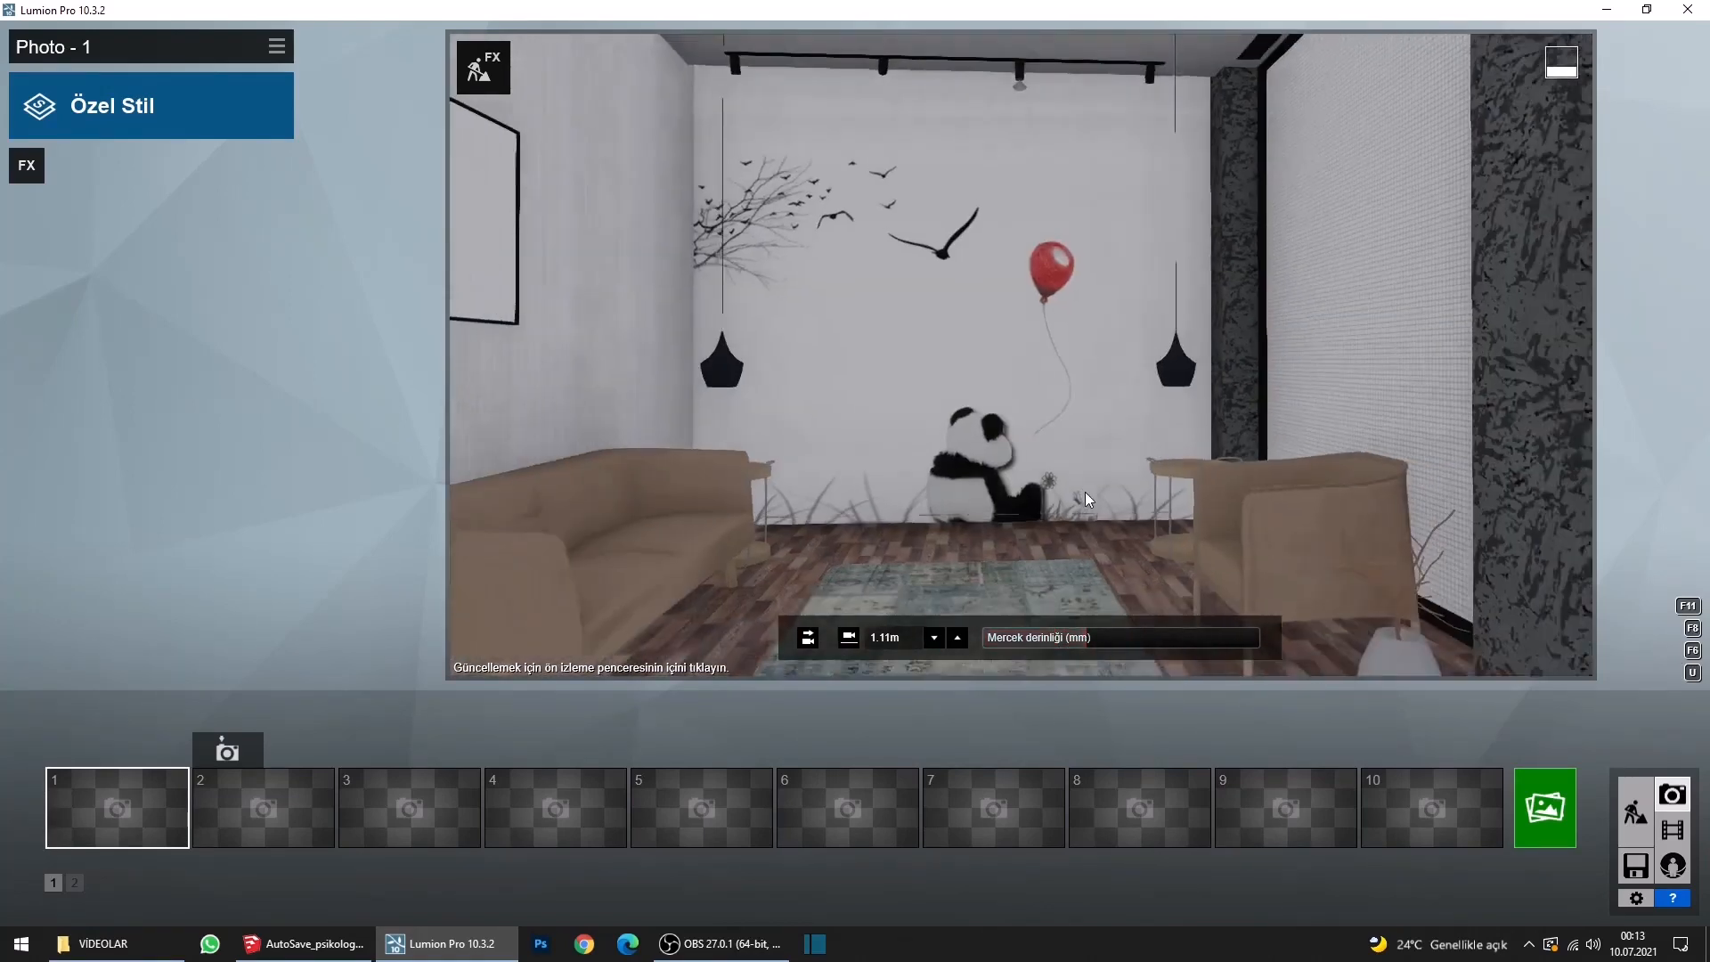
pyautogui.press('e')
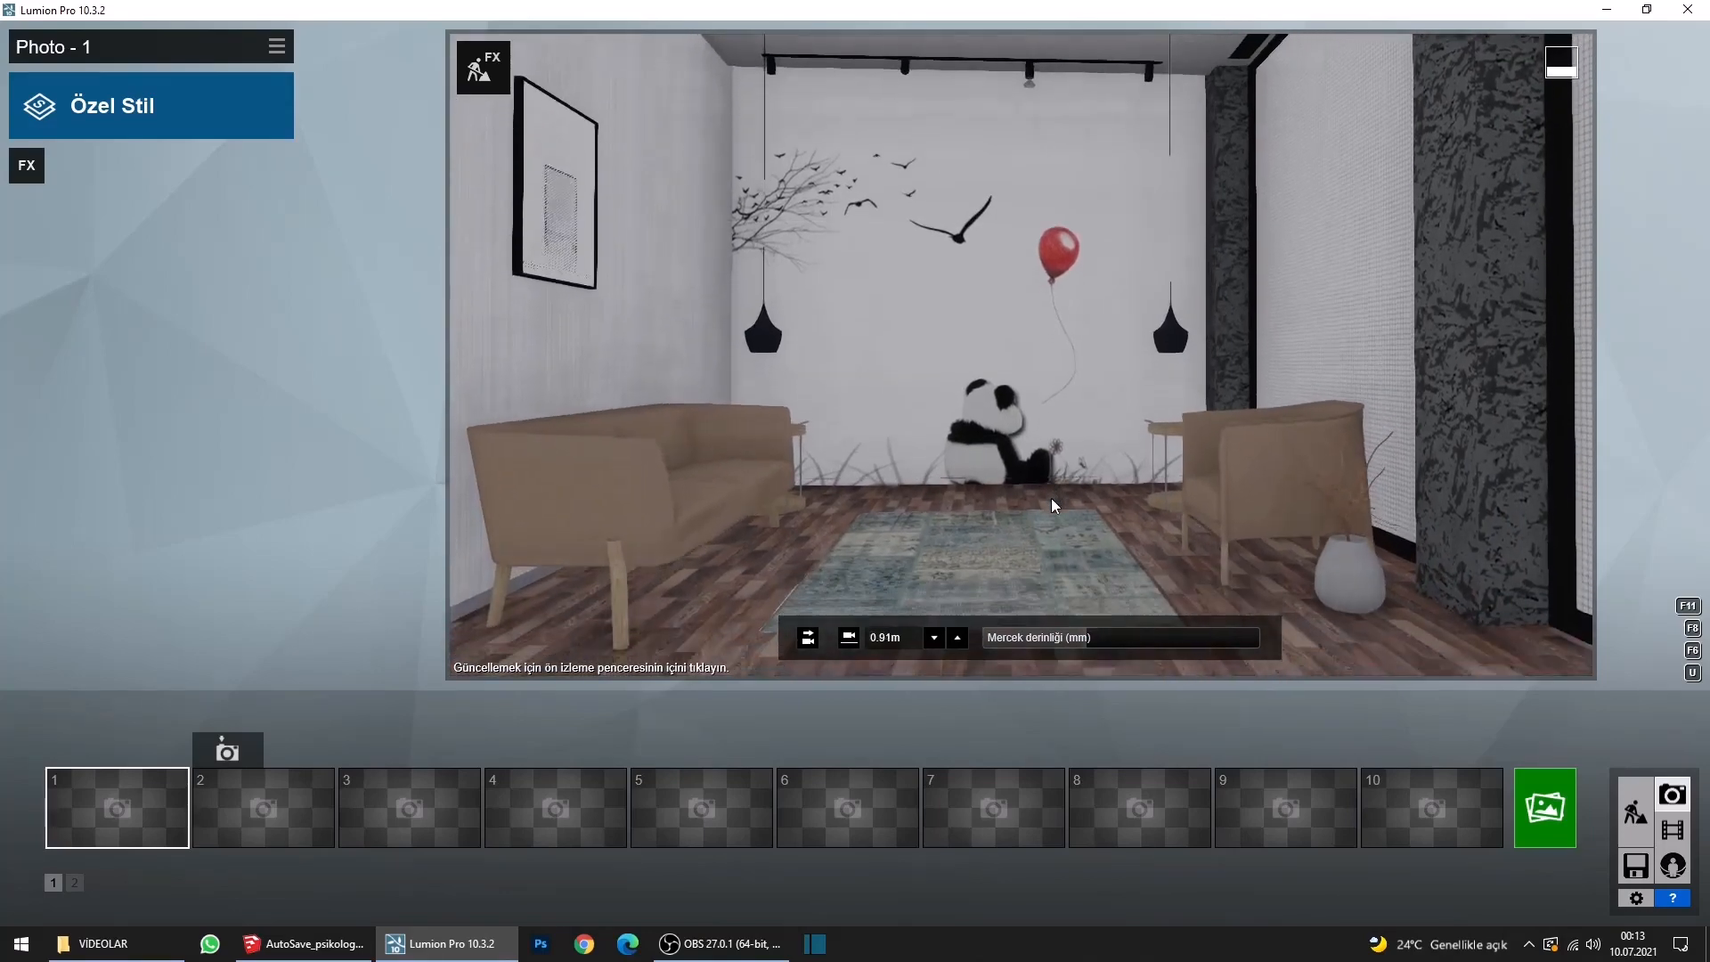
pyautogui.click(81, 752)
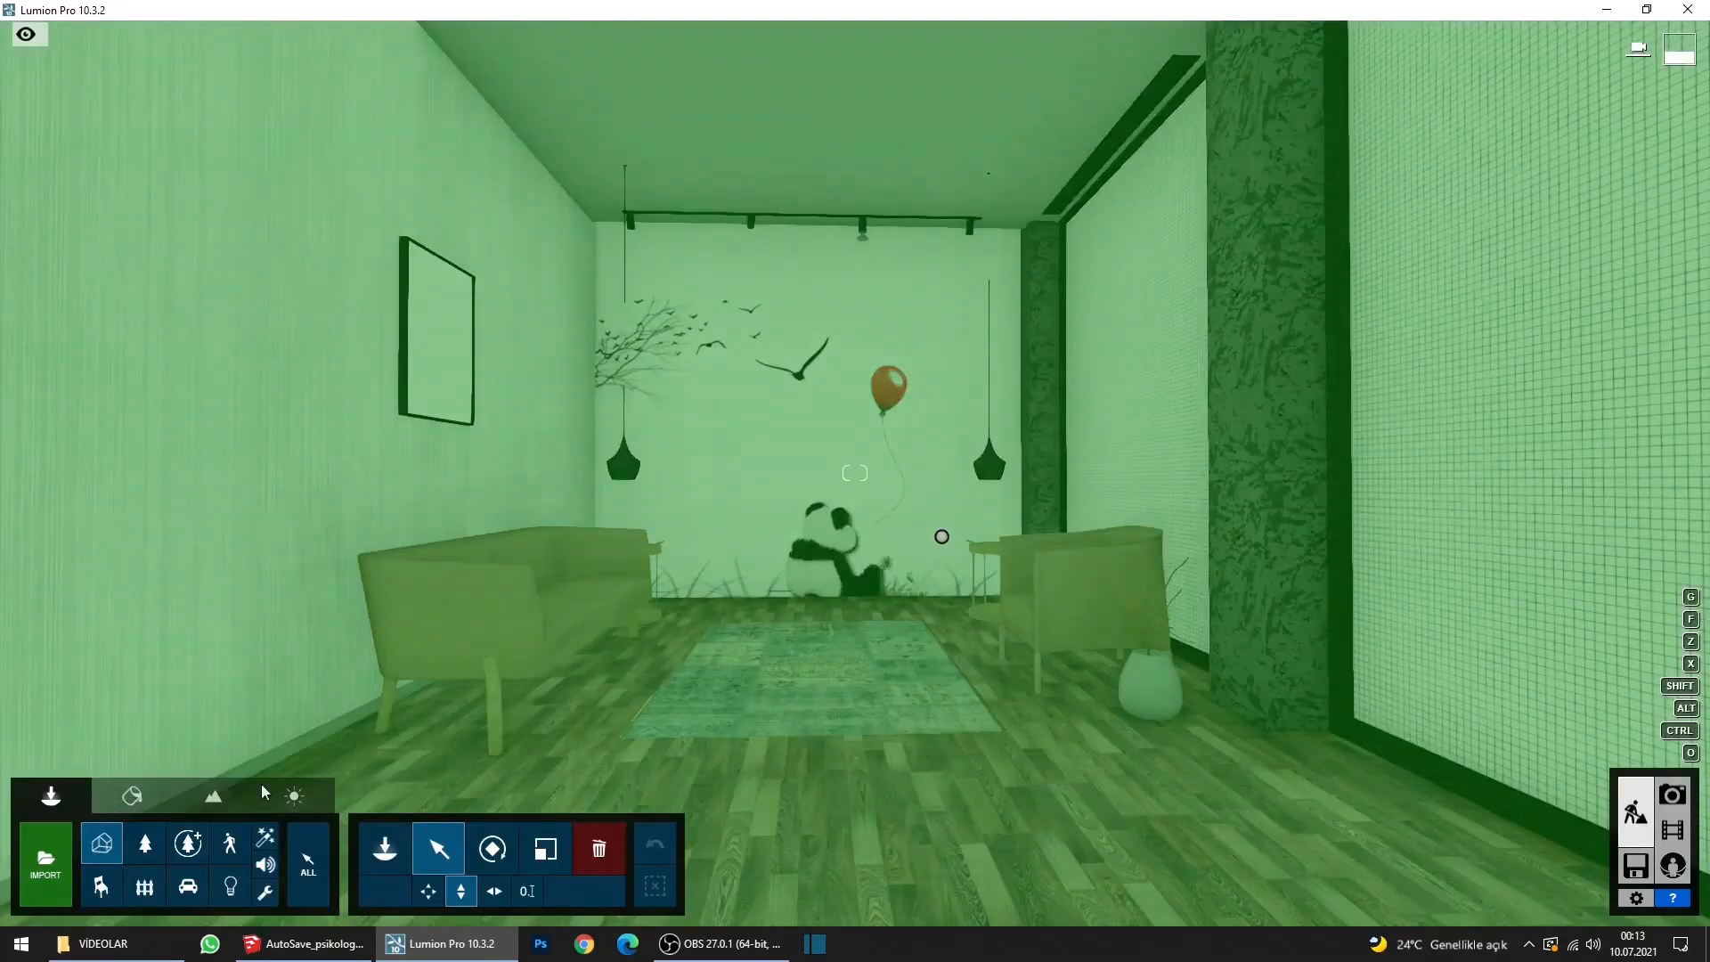
# Replace the laminate floor's material with a light brown interior wood from the material library.
pyautogui.click(132, 794)
pyautogui.click(701, 793)
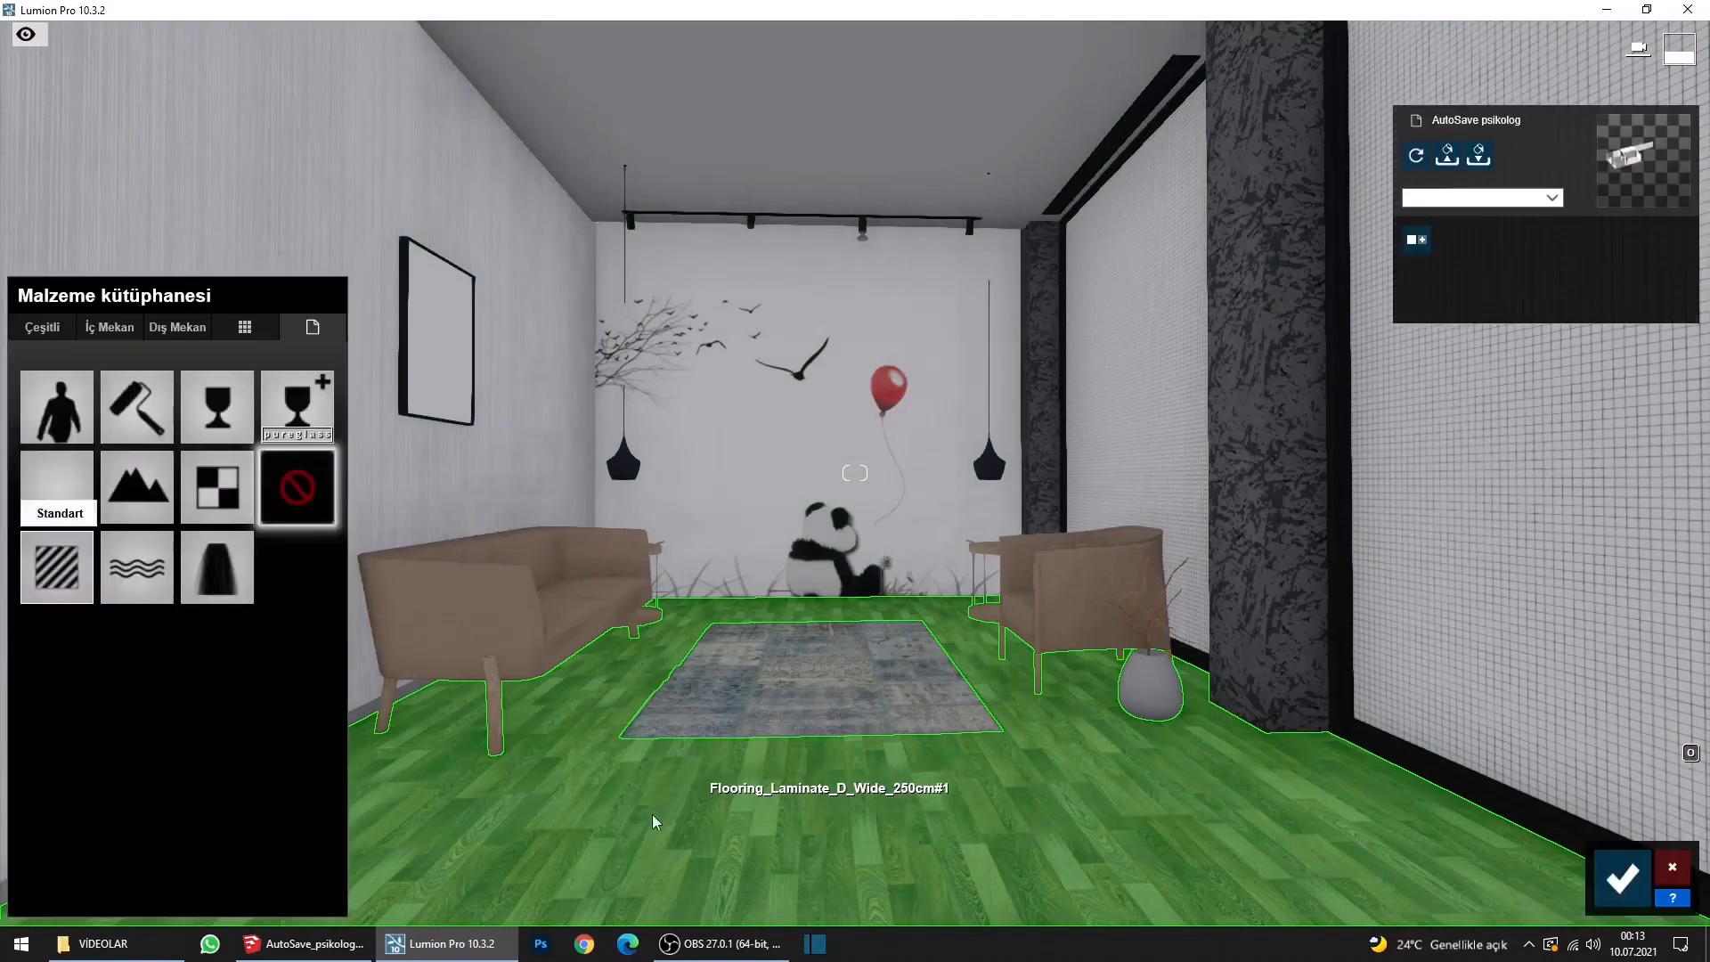
pyautogui.click(109, 327)
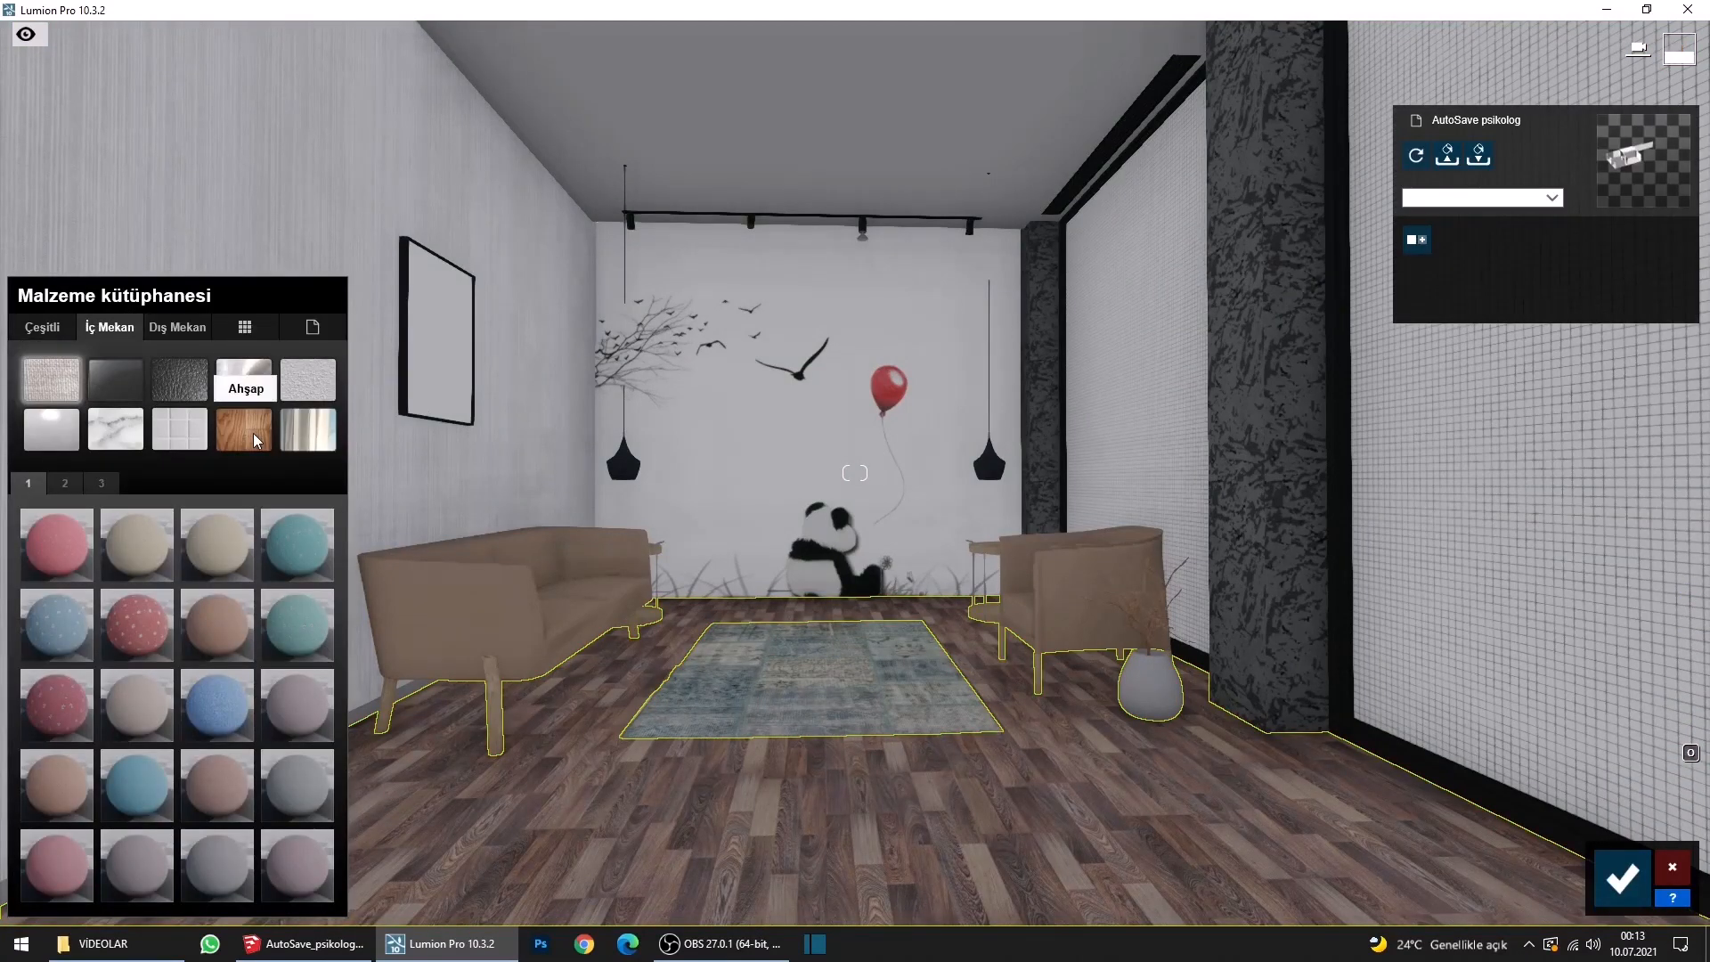
pyautogui.click(256, 440)
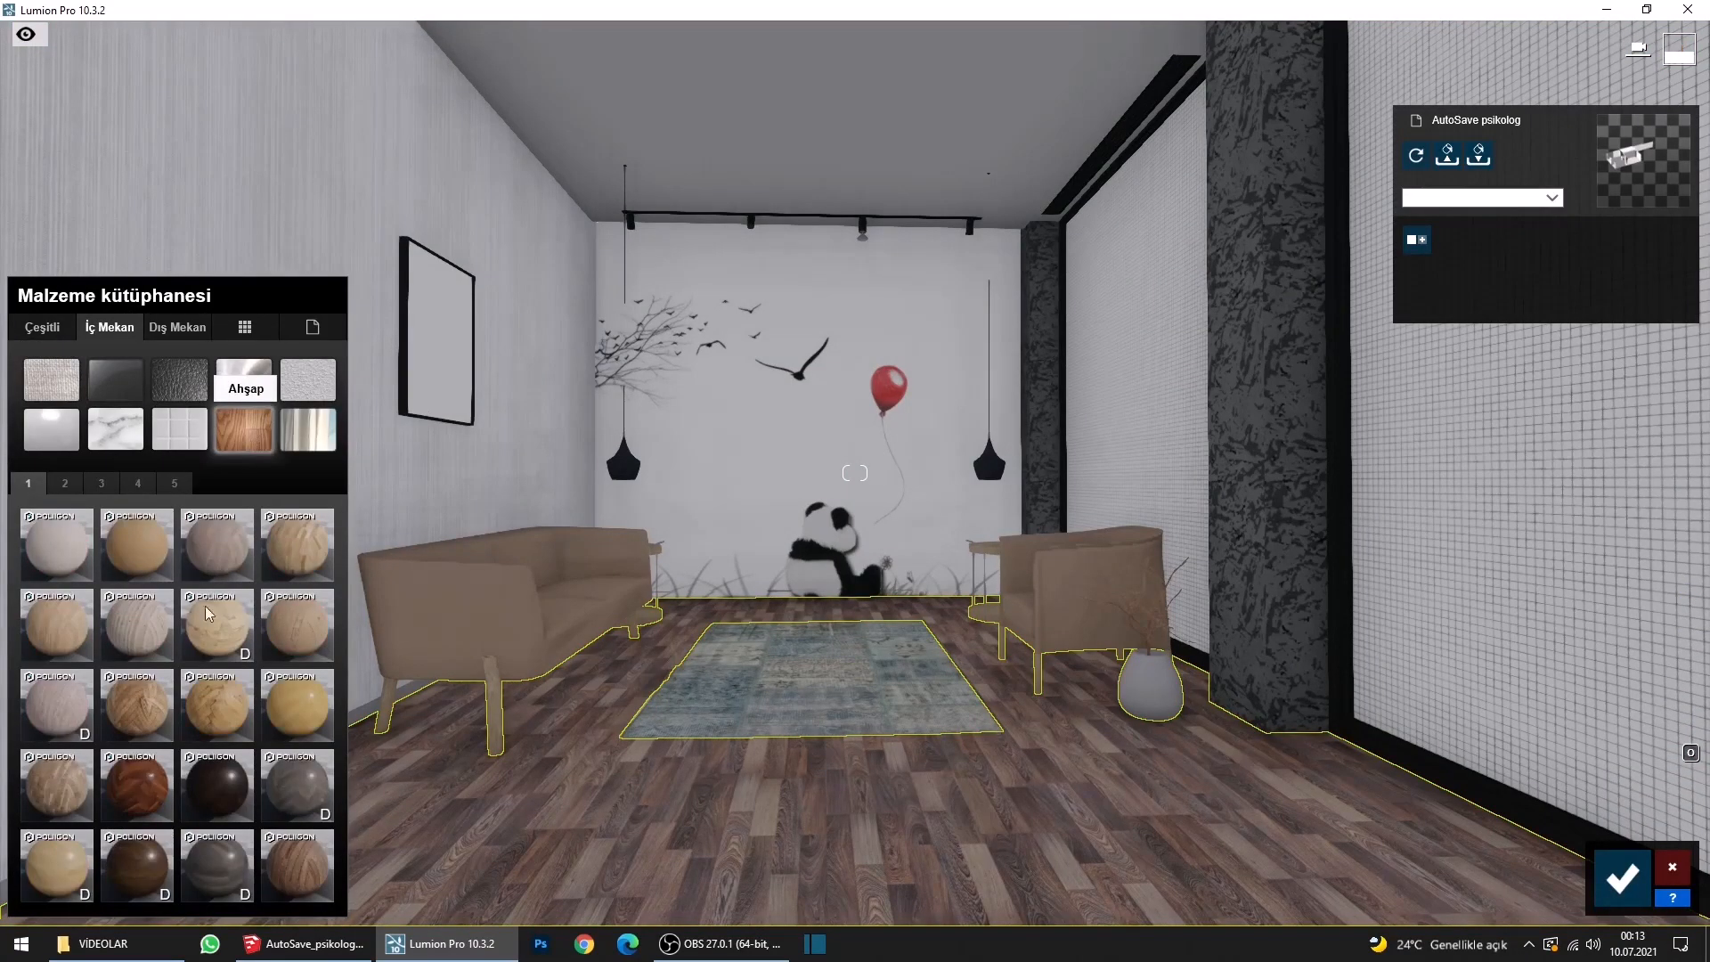
pyautogui.click(65, 485)
pyautogui.click(294, 534)
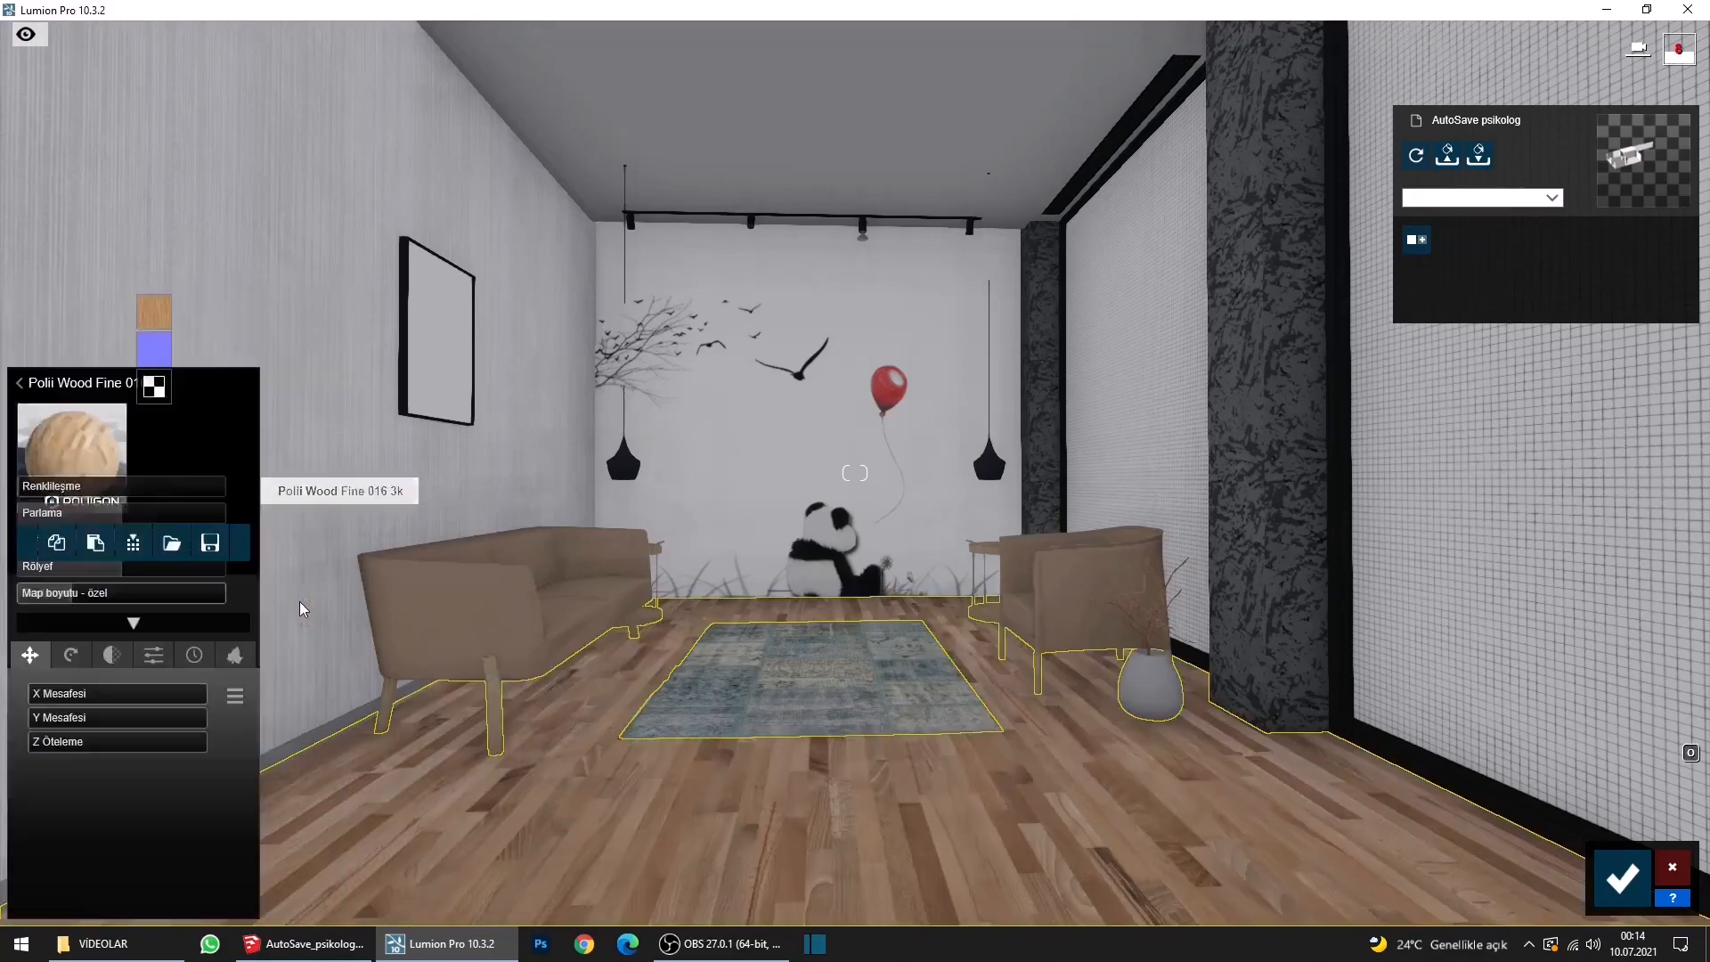
pyautogui.click(65, 541)
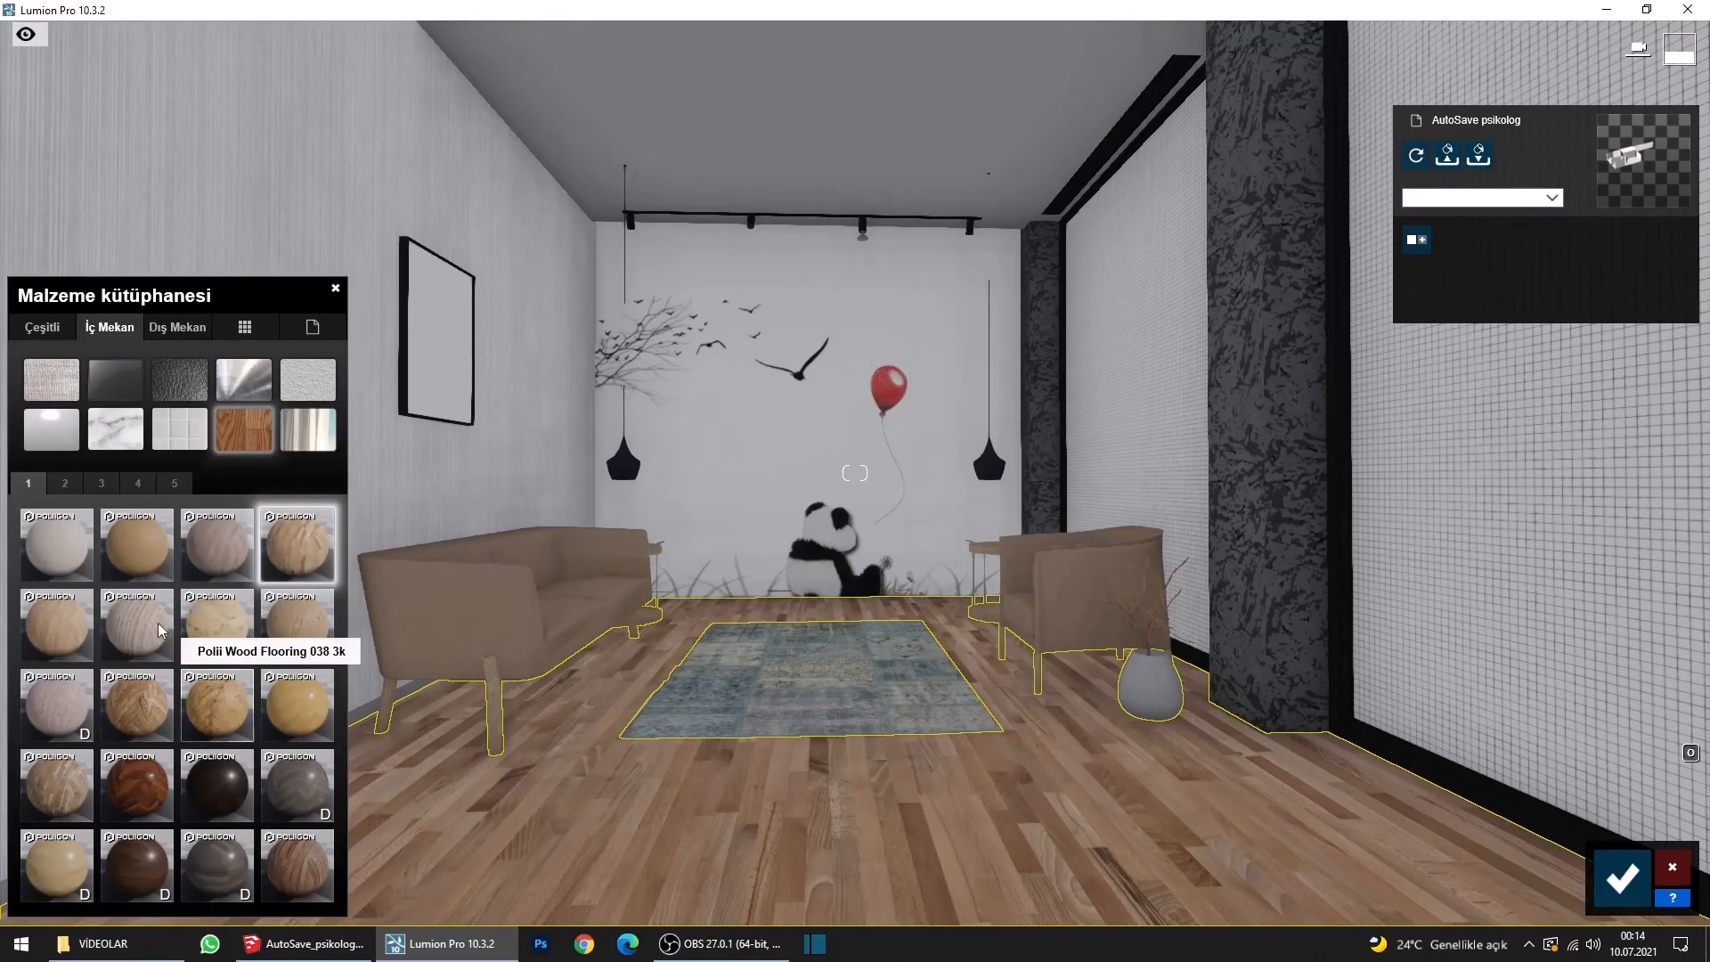
pyautogui.click(68, 486)
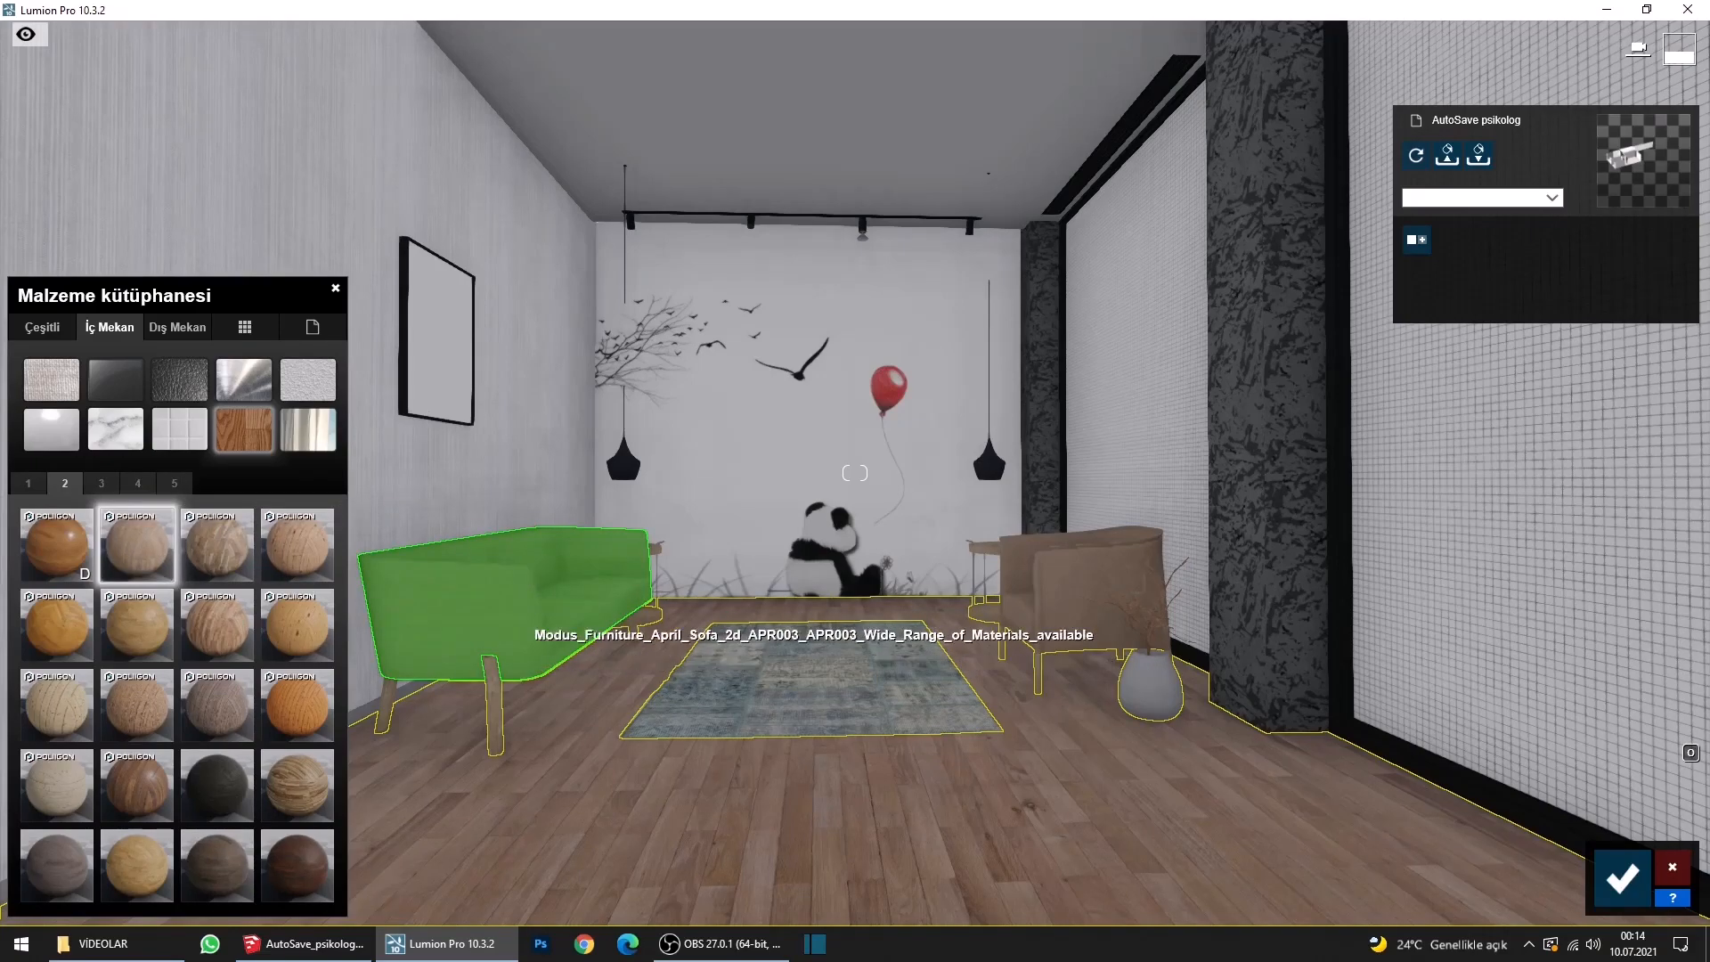
# Assign a Standard material to the striped wall behind the sofa, increase its relief slightly and lower its gloss and reflectivity.
pyautogui.moveTo(518, 632); pyautogui.dragTo(477, 577, button='right')
pyautogui.click(456, 569)
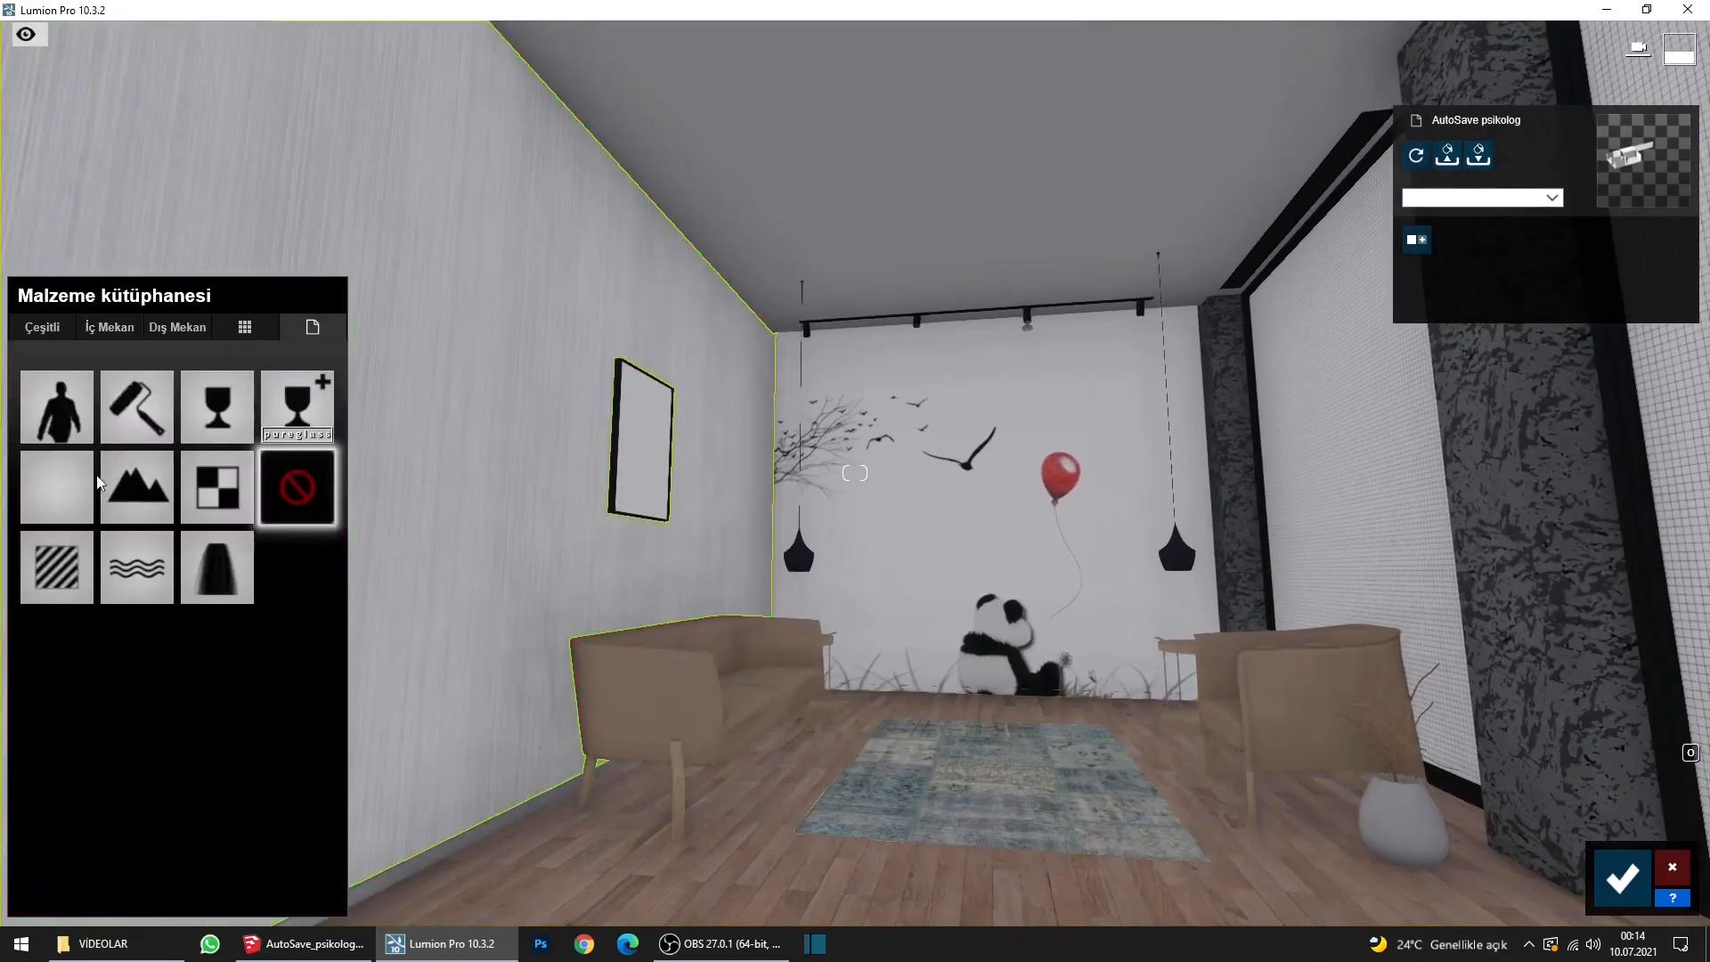
pyautogui.click(64, 580)
pyautogui.moveTo(815, 583); pyautogui.dragTo(672, 579, button='right')
pyautogui.press('w')
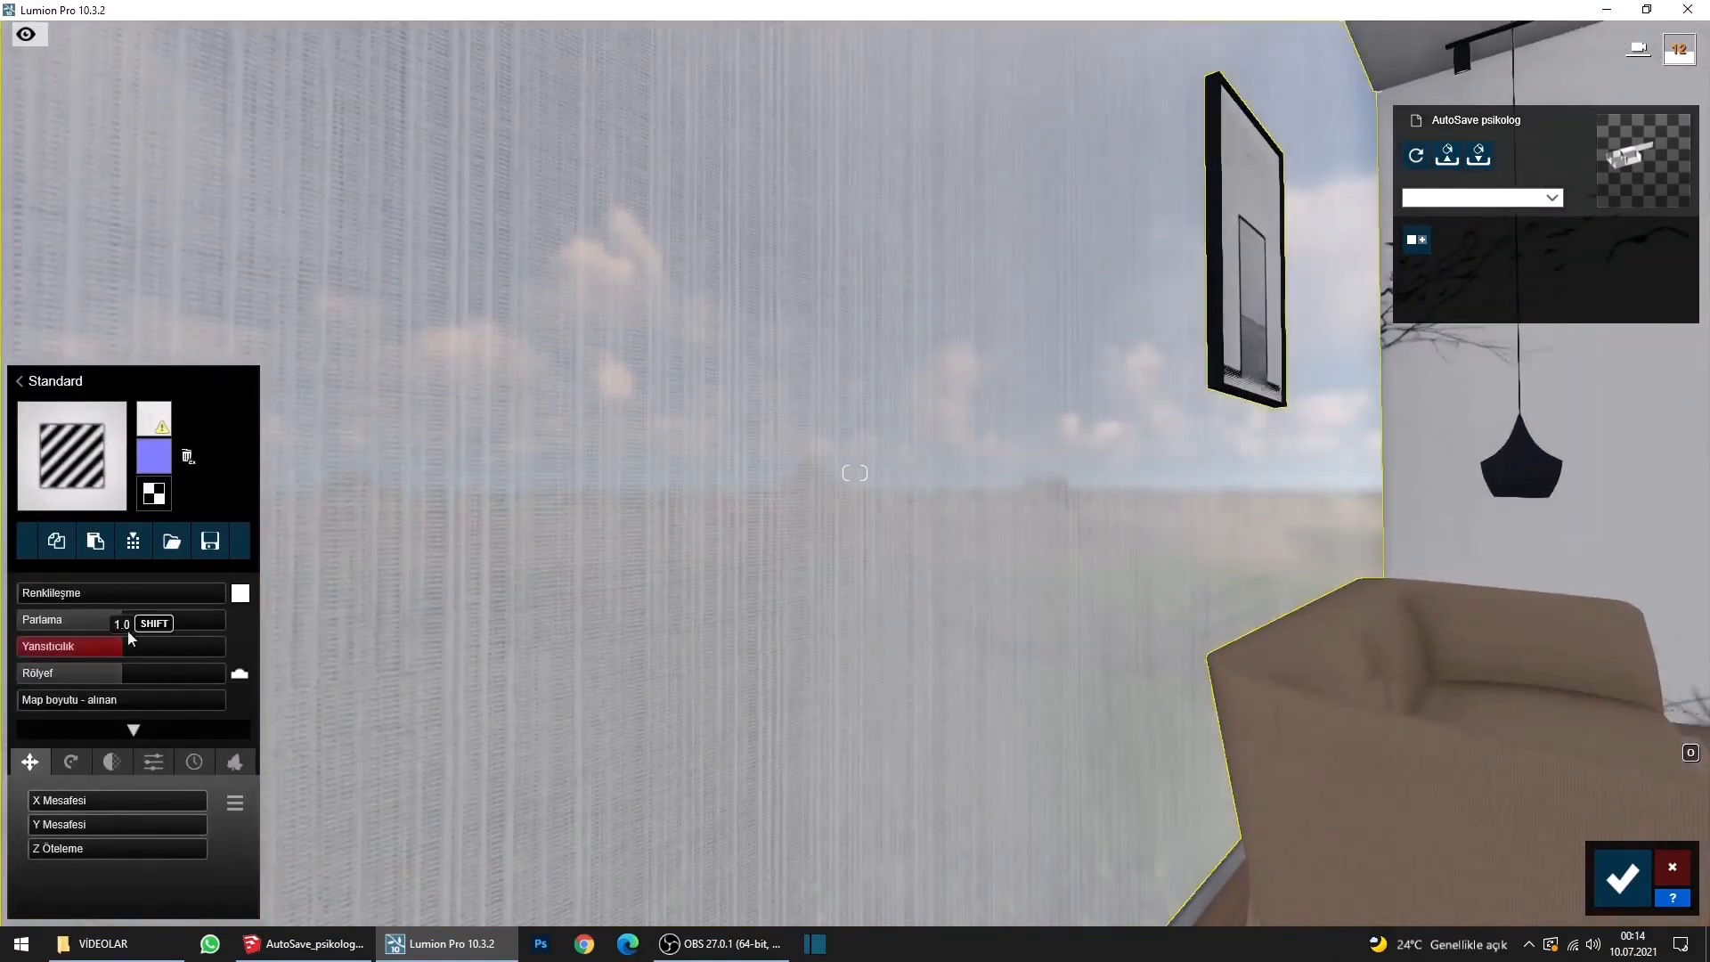
pyautogui.click(191, 459)
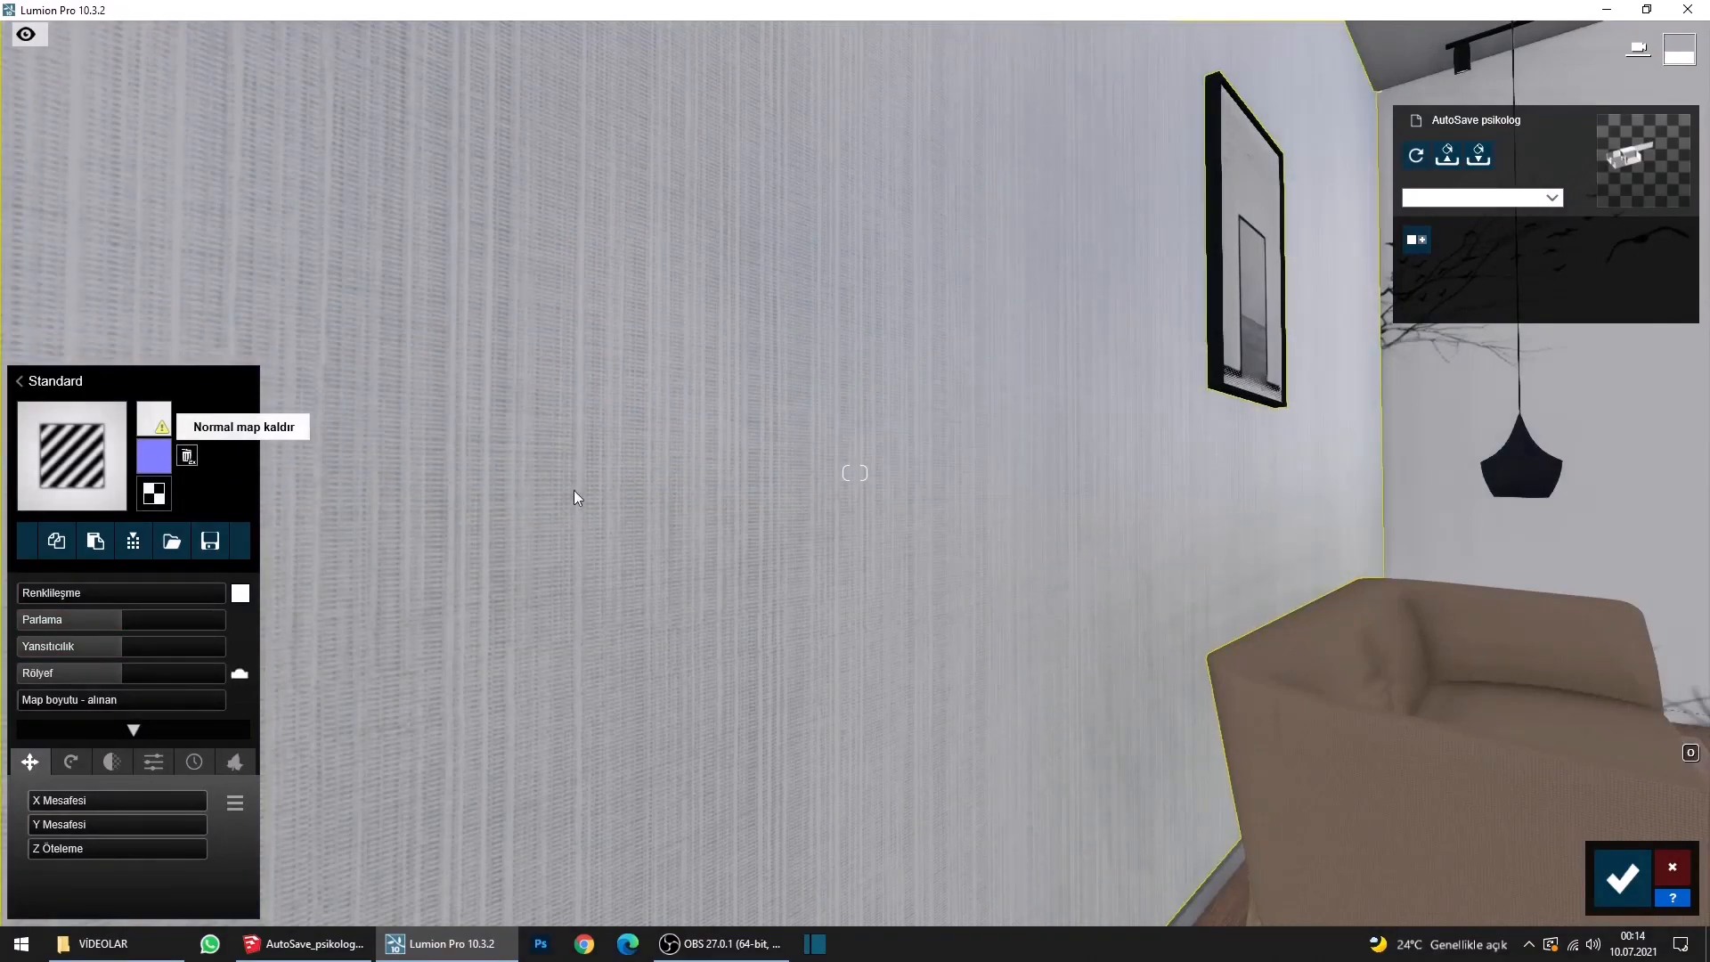
pyautogui.moveTo(574, 491); pyautogui.dragTo(577, 514, button='right')
pyautogui.press('d')
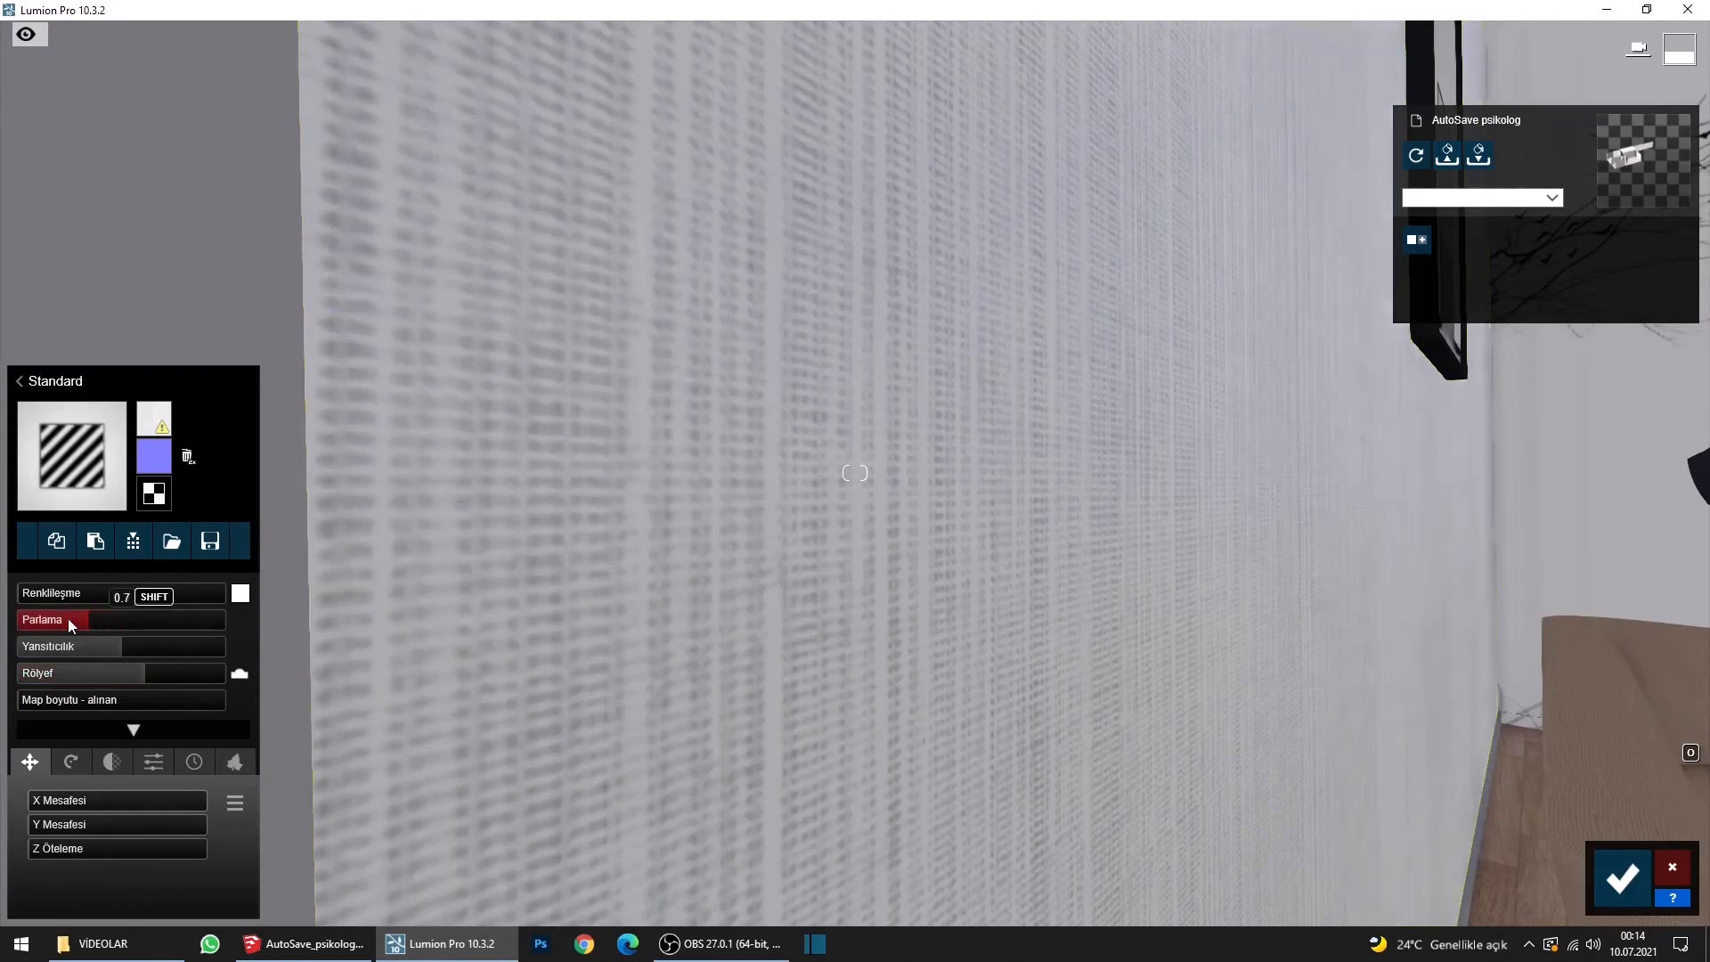
# Give the striped wall a slight amount of weathering in the plastic style.
pyautogui.click(194, 763)
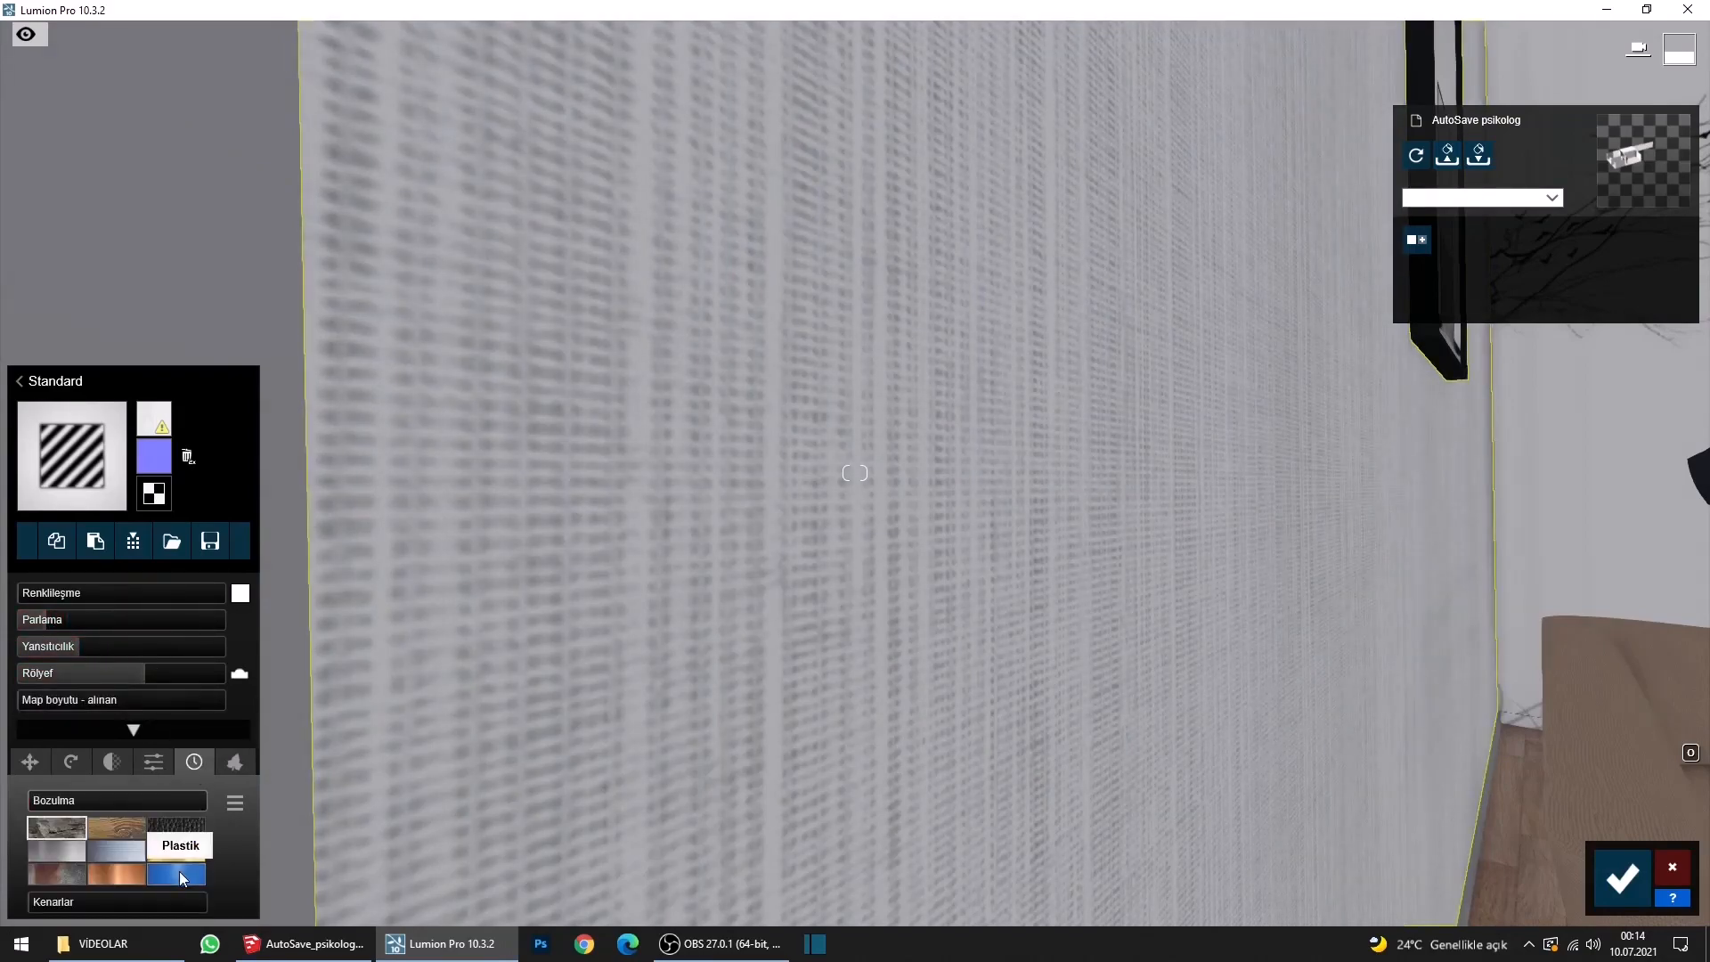
pyautogui.press('s')
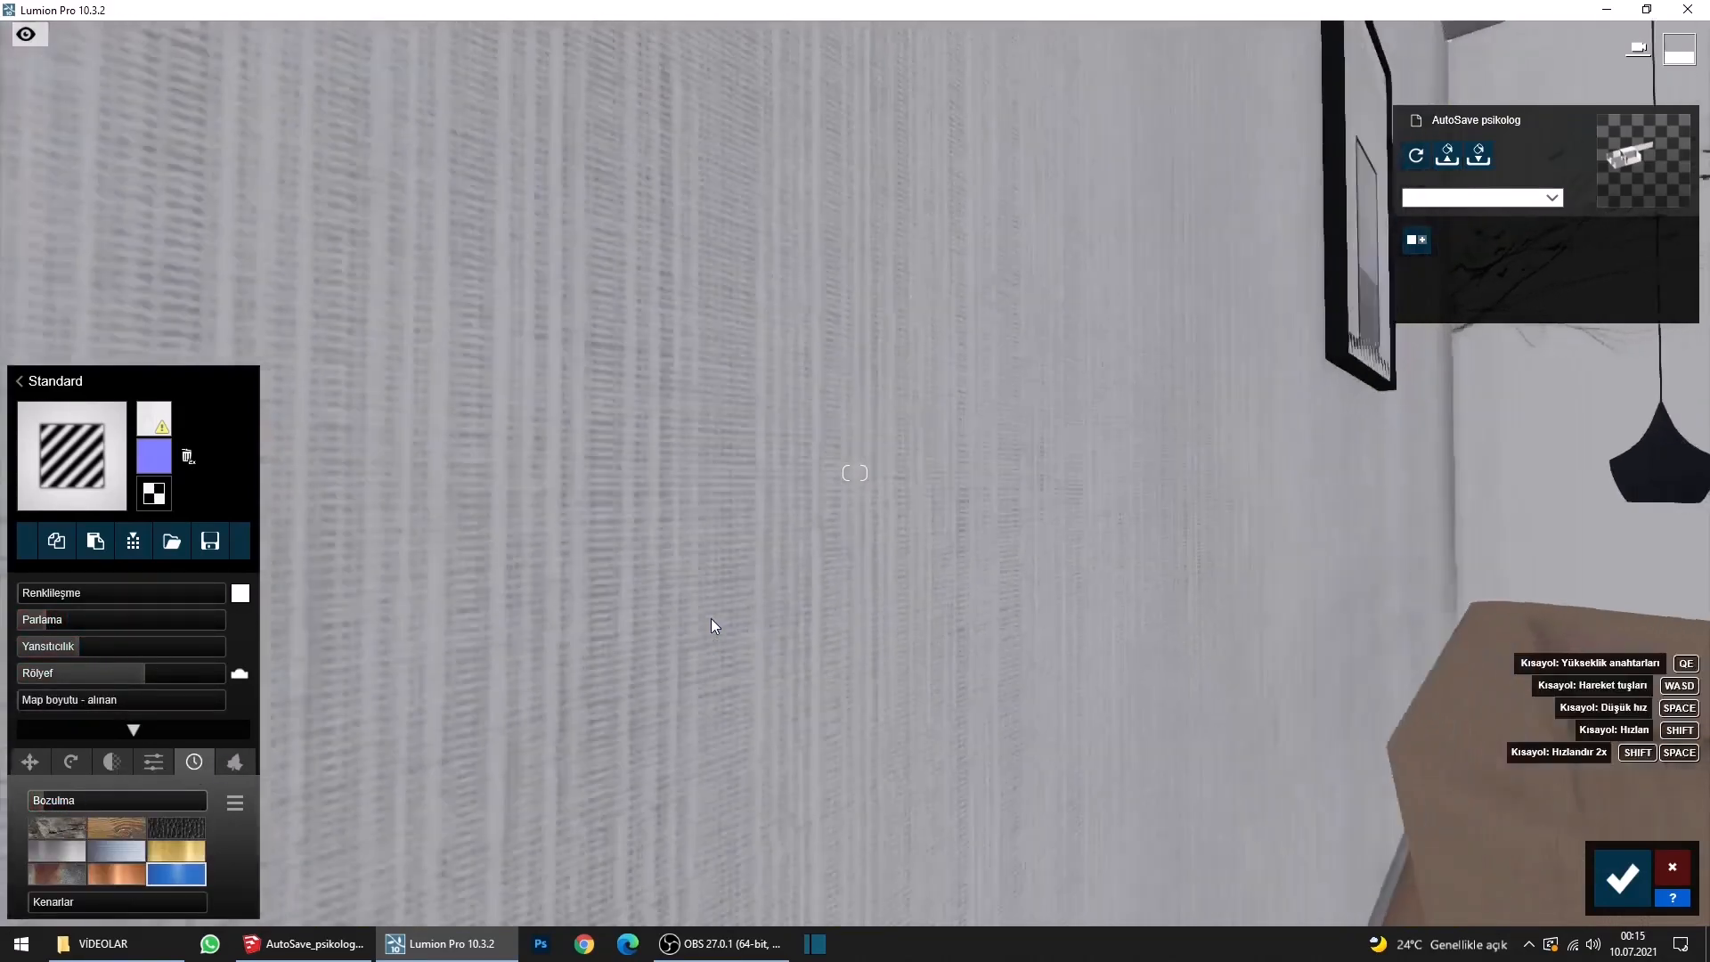
pyautogui.press('s')
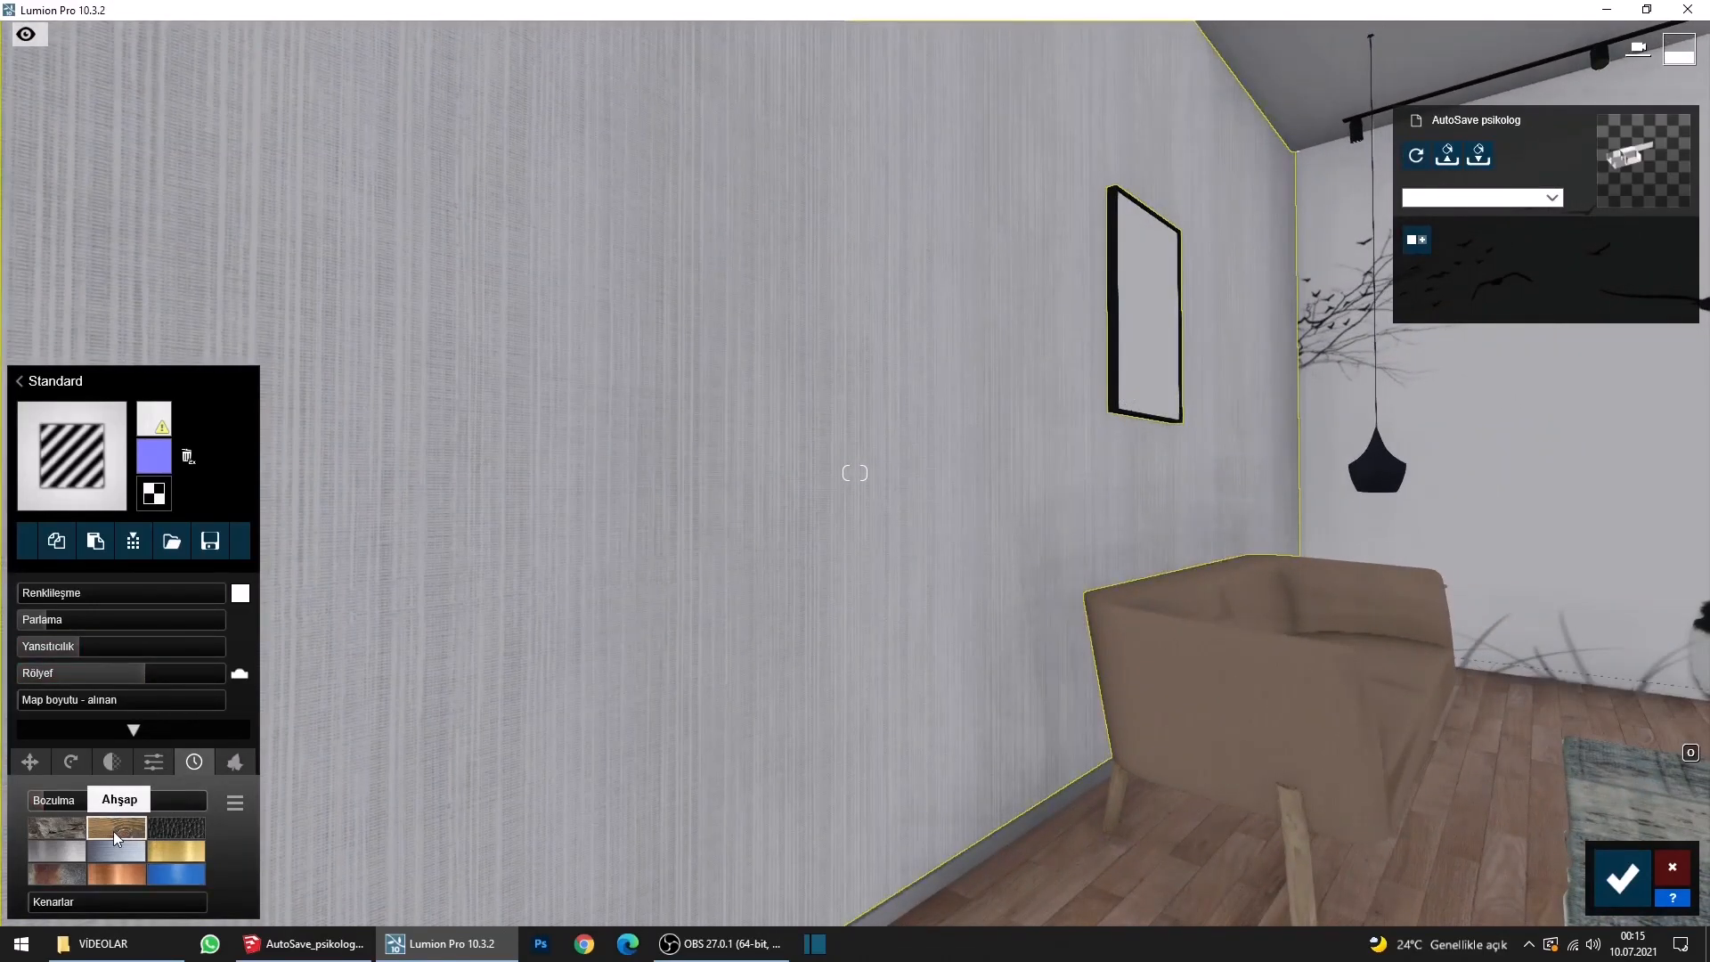
pyautogui.press('s')
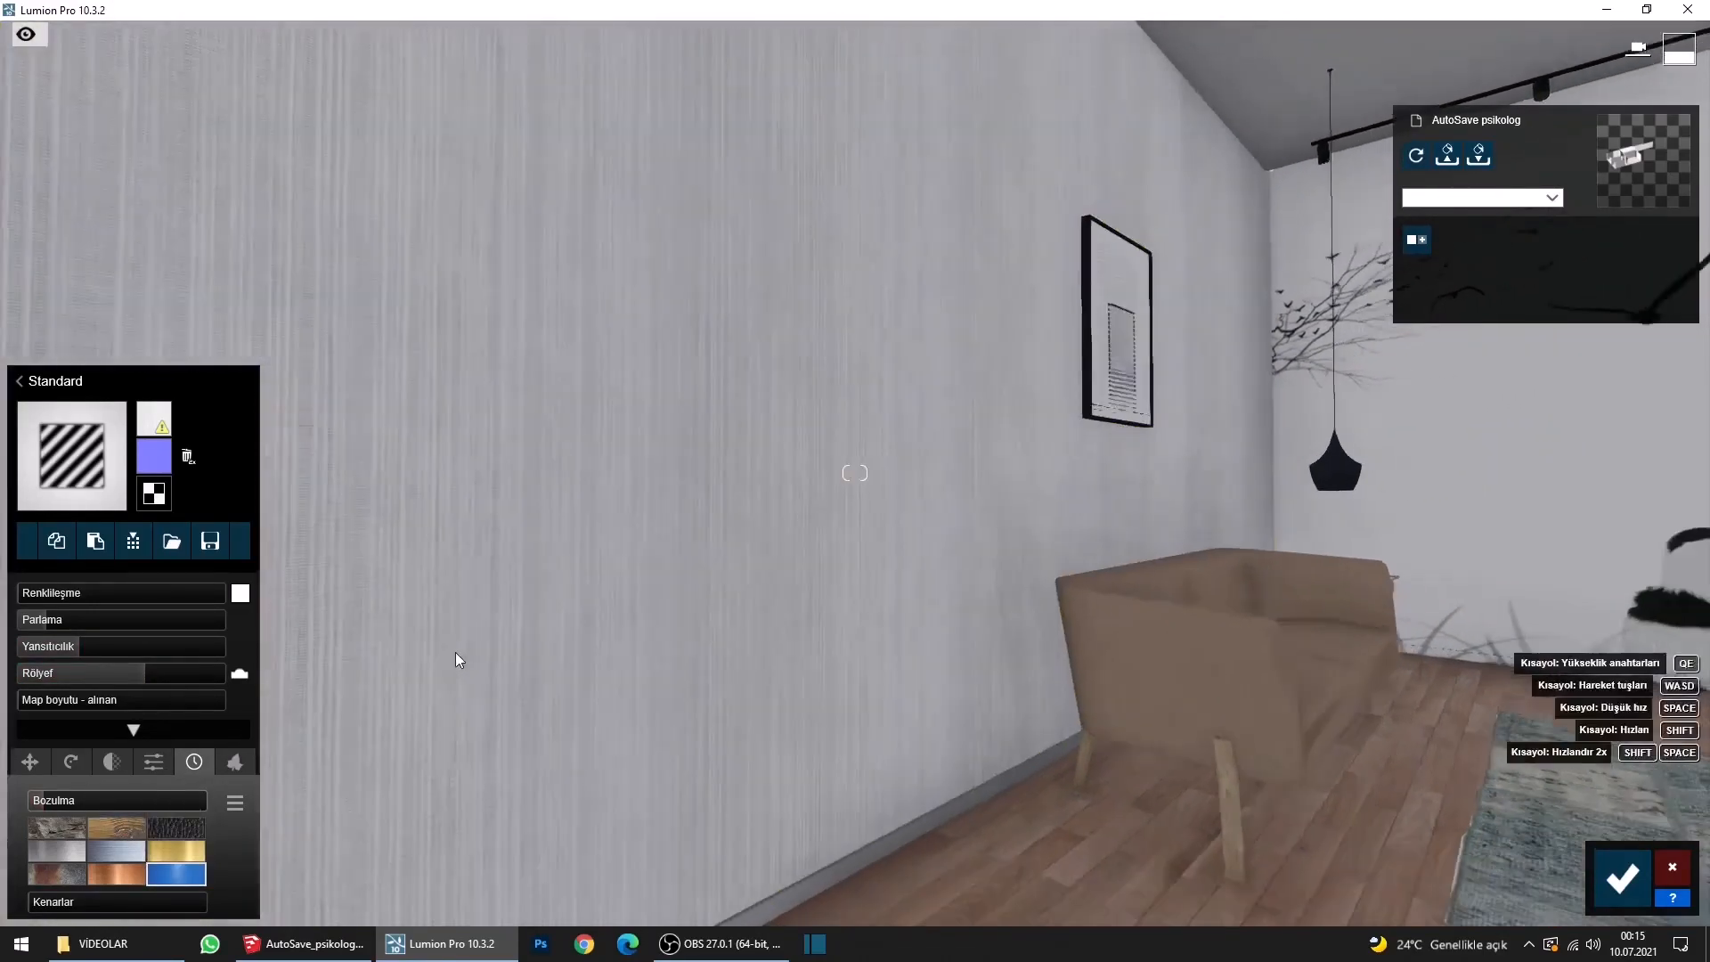
# Assign a Glass material to the Color_000 pane of the framed picture on the striped wall.
pyautogui.moveTo(457, 652); pyautogui.dragTo(634, 582, button='right')
pyautogui.press('w')
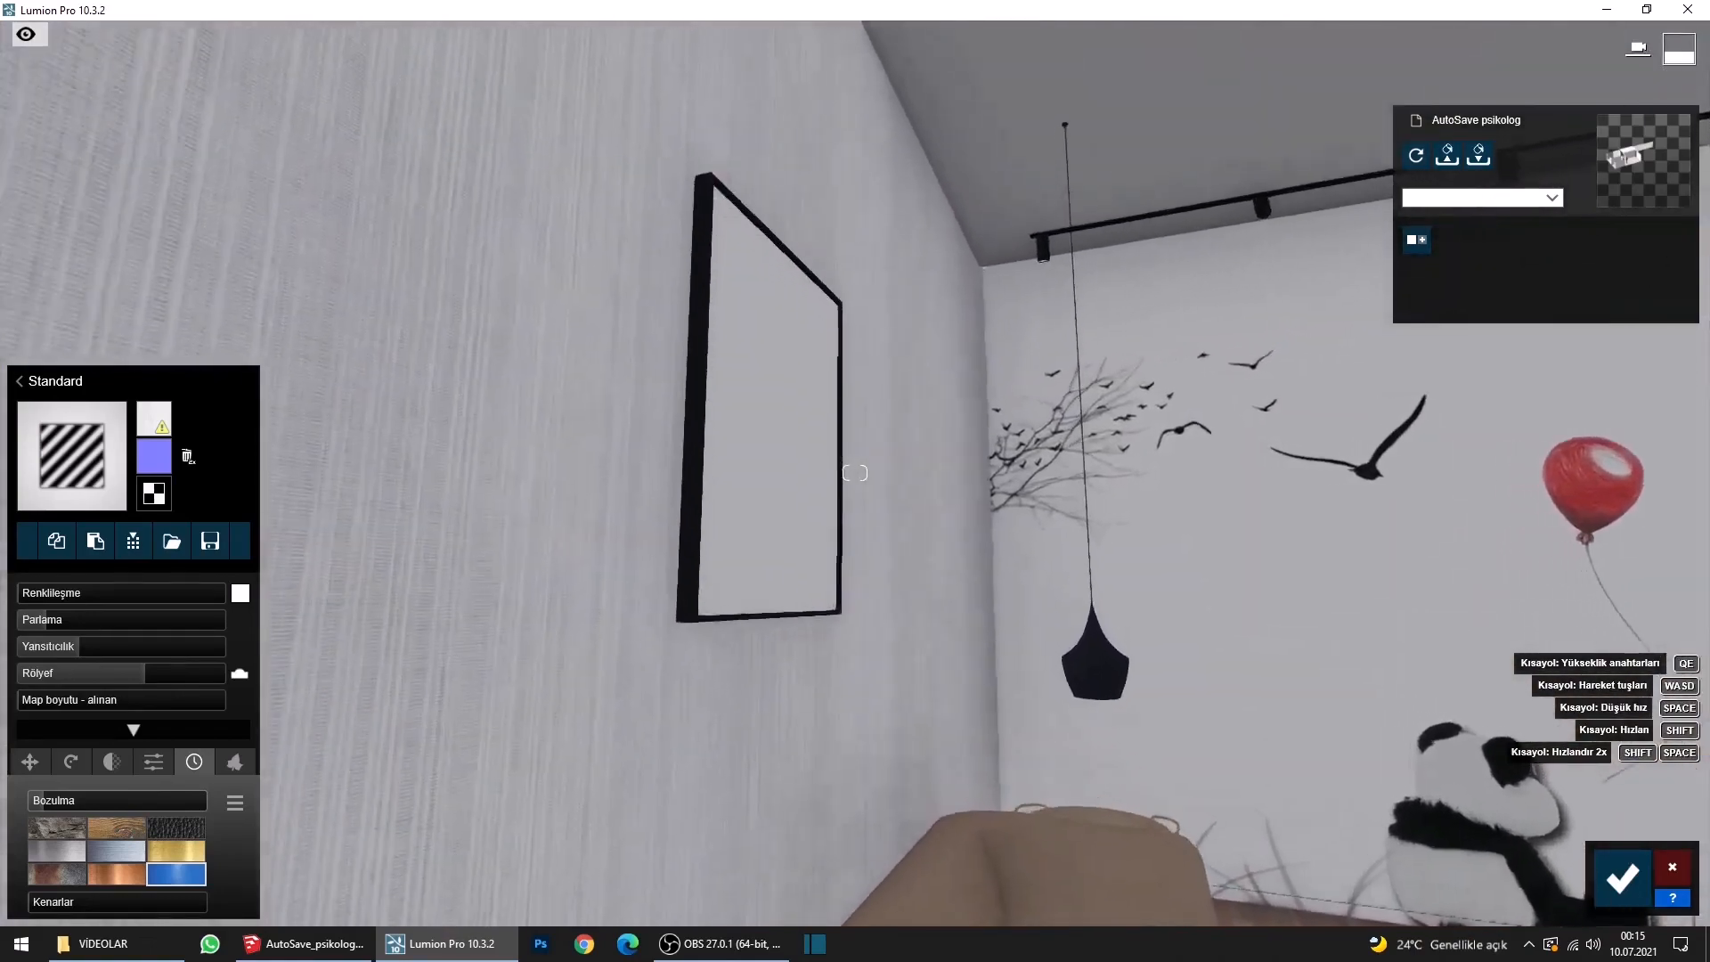
pyautogui.click(773, 522)
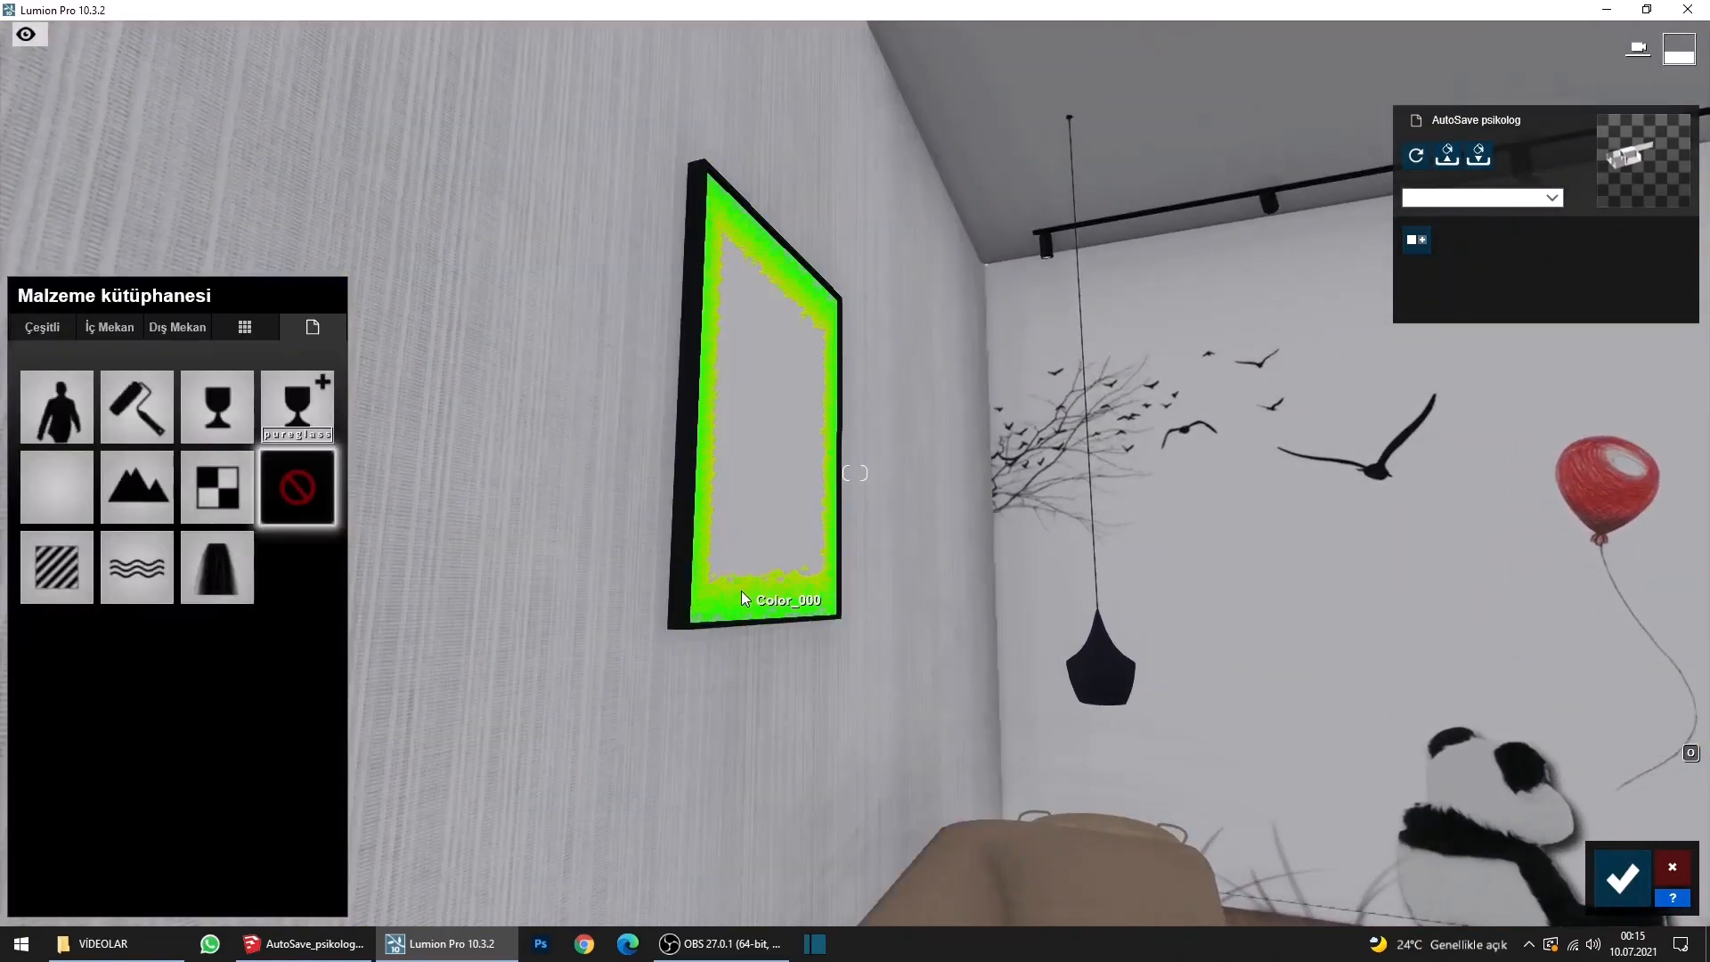
pyautogui.click(62, 567)
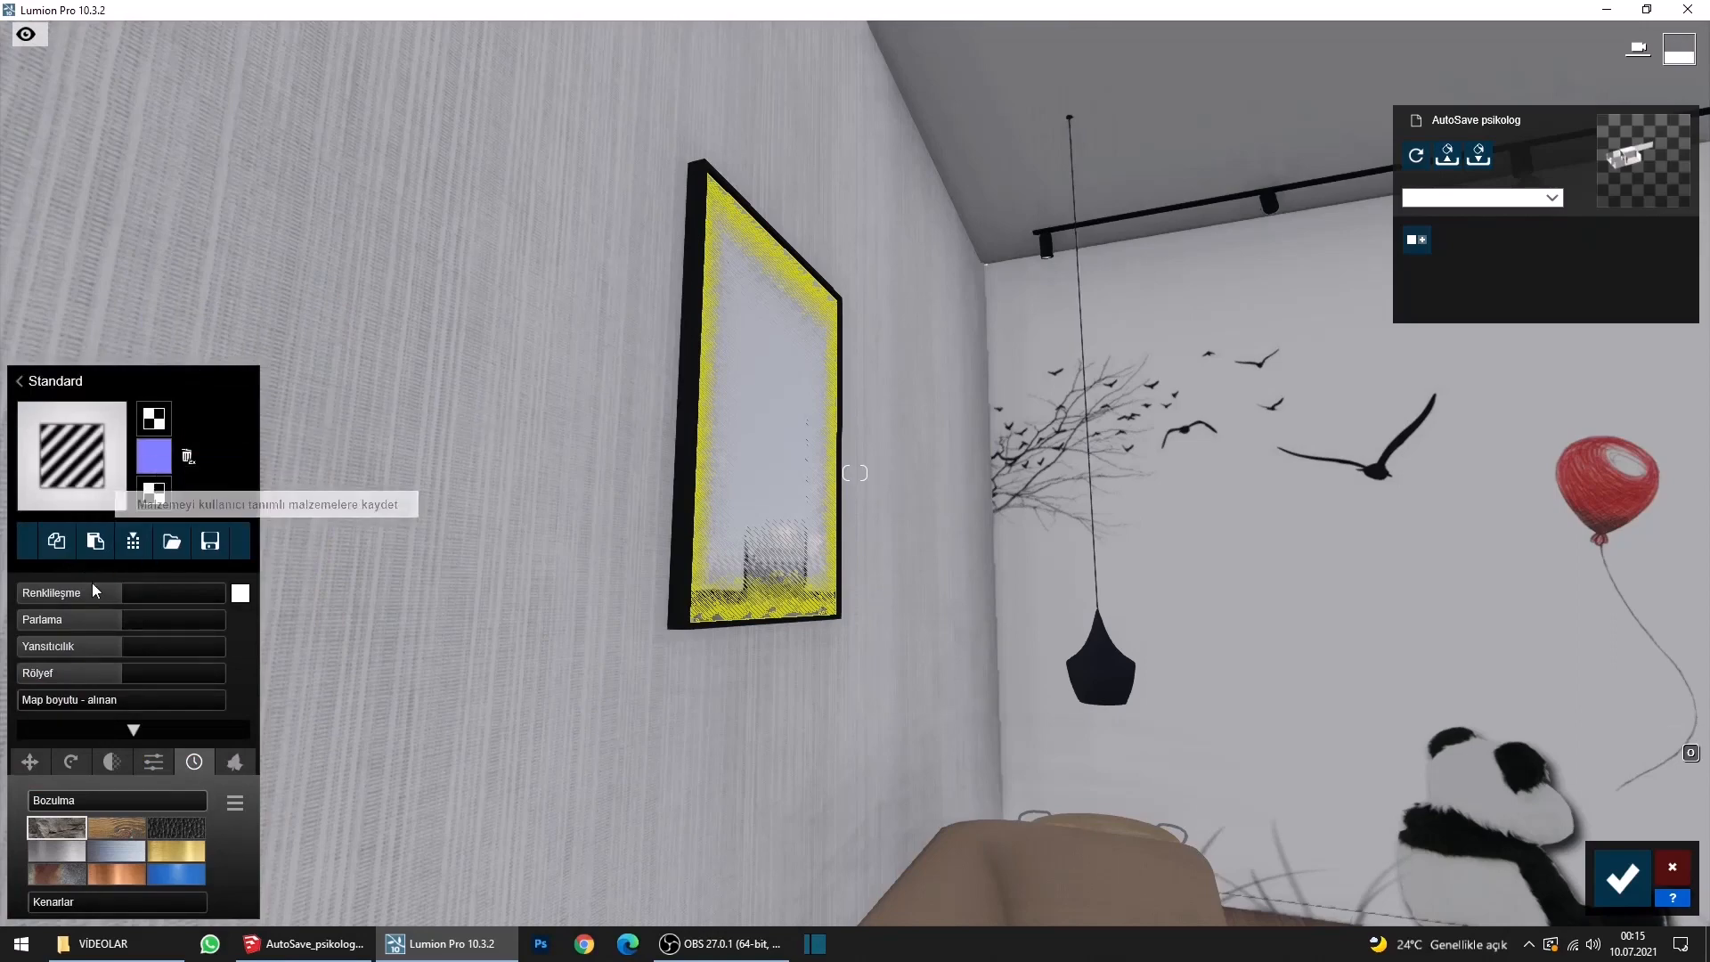
pyautogui.click(198, 389)
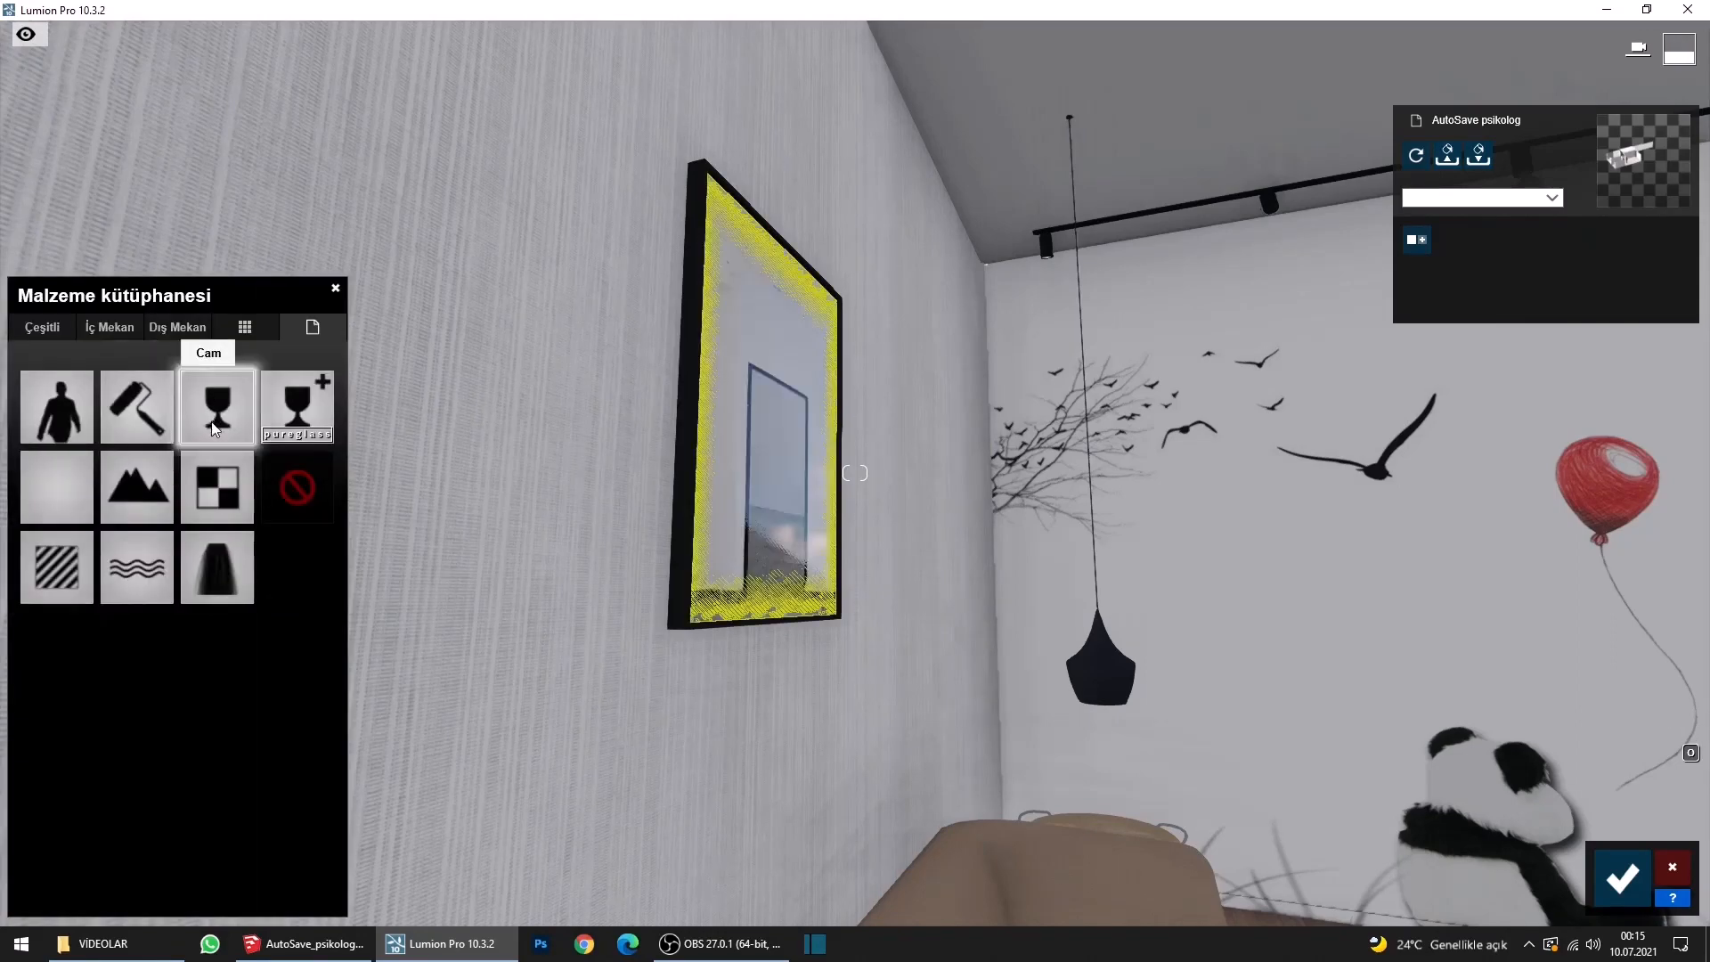
pyautogui.click(211, 421)
# Assign a Standard material to the framed picture's image and slightly raise the reflectivity of its glass pane.
pyautogui.click(766, 553)
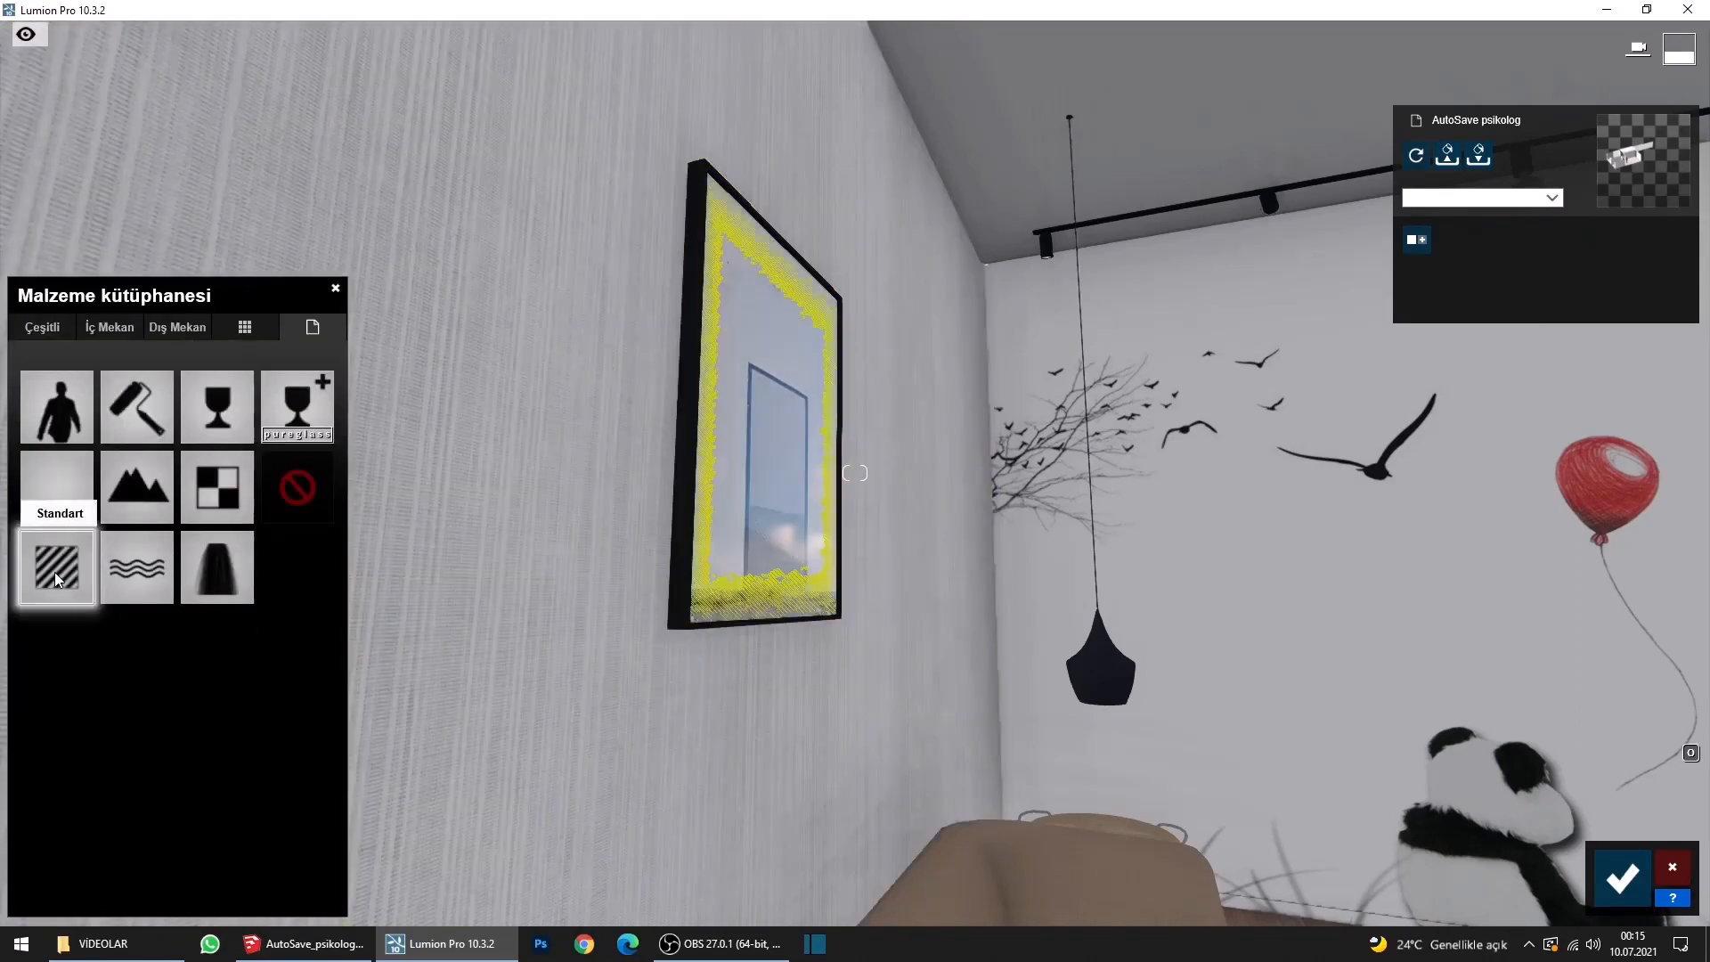
pyautogui.click(55, 577)
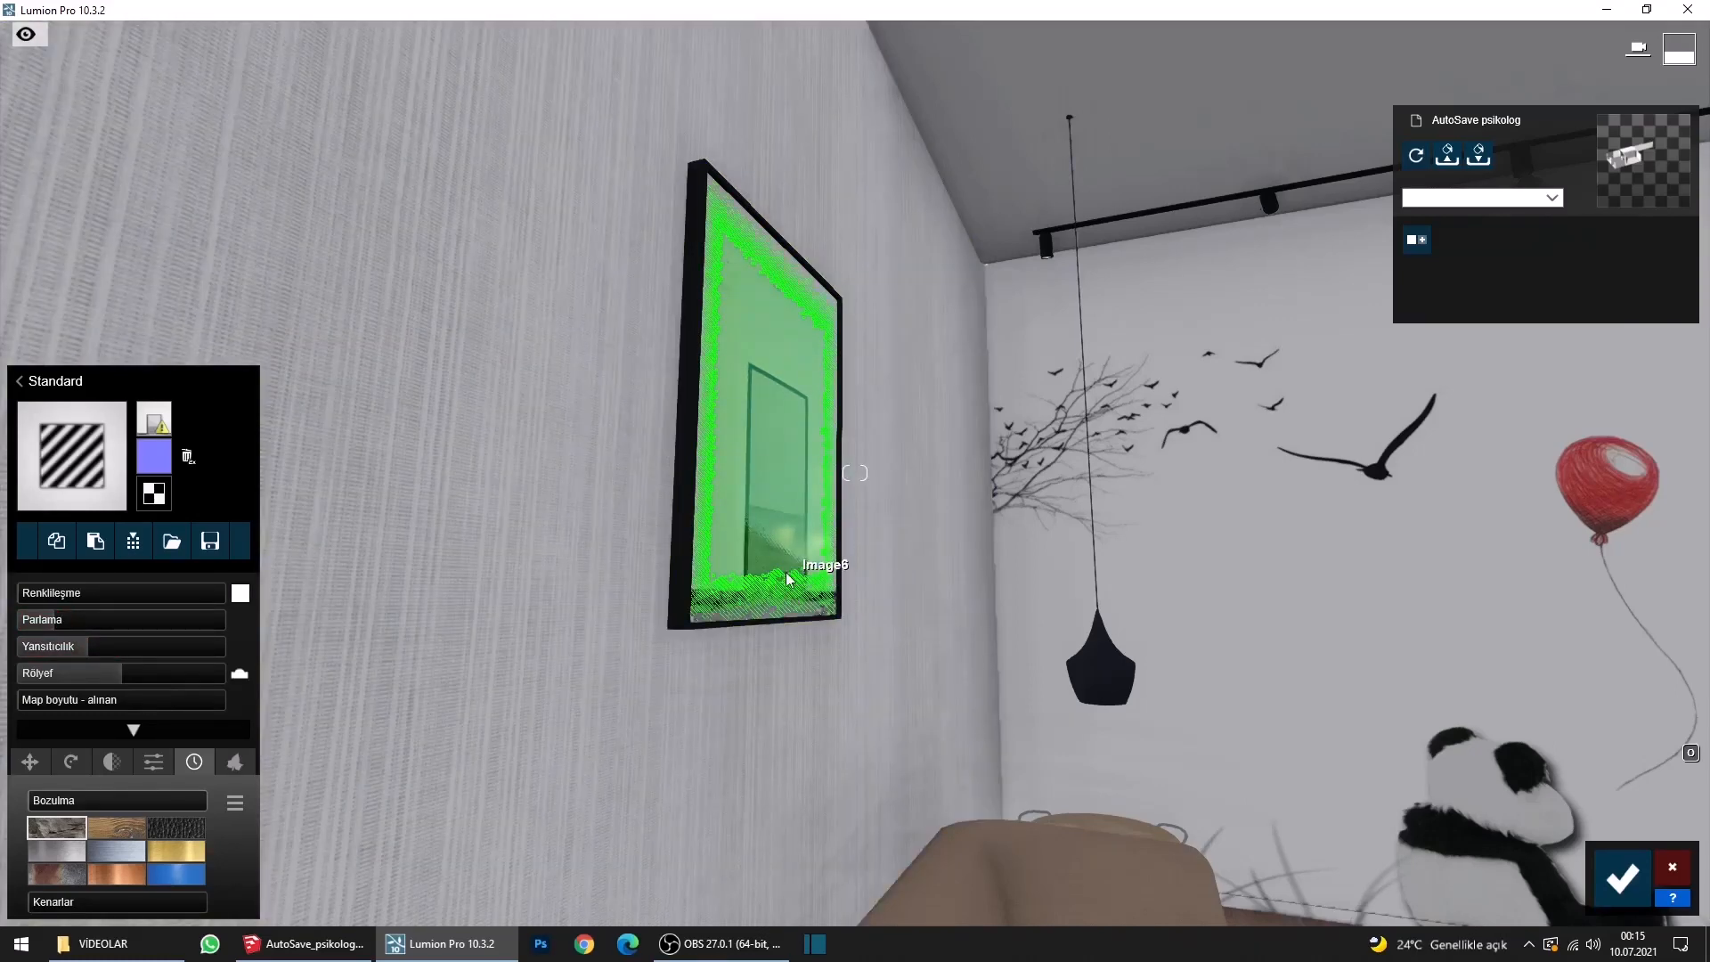
pyautogui.click(789, 601)
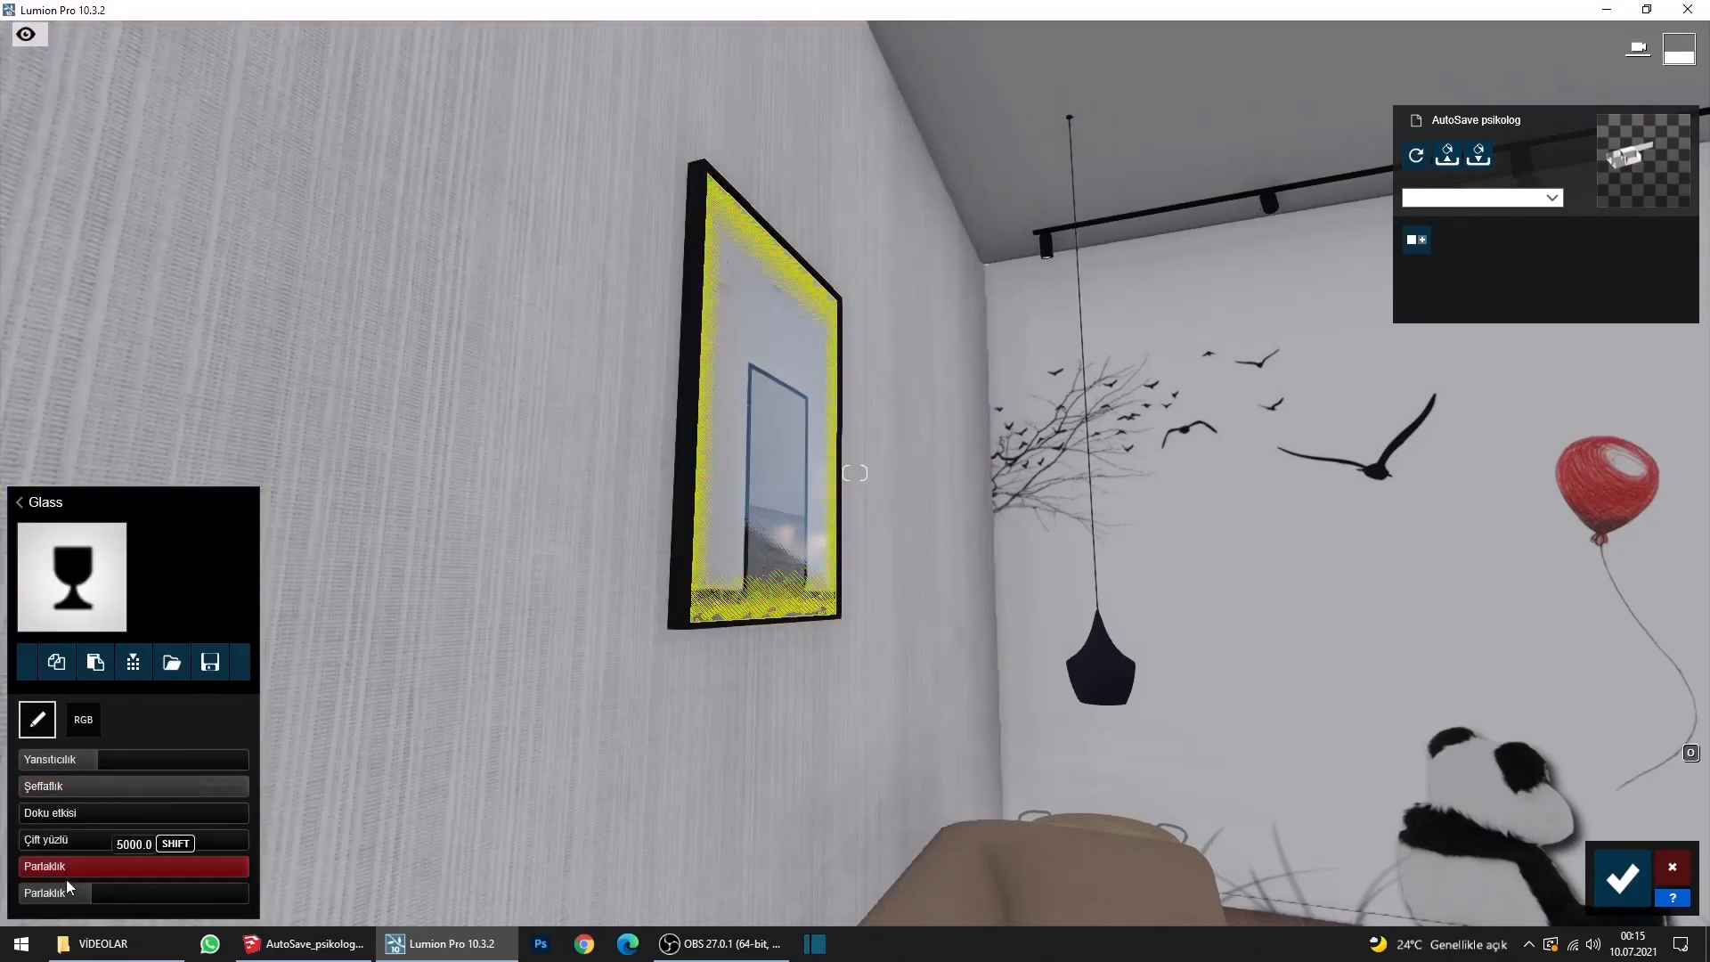
pyautogui.click(109, 761)
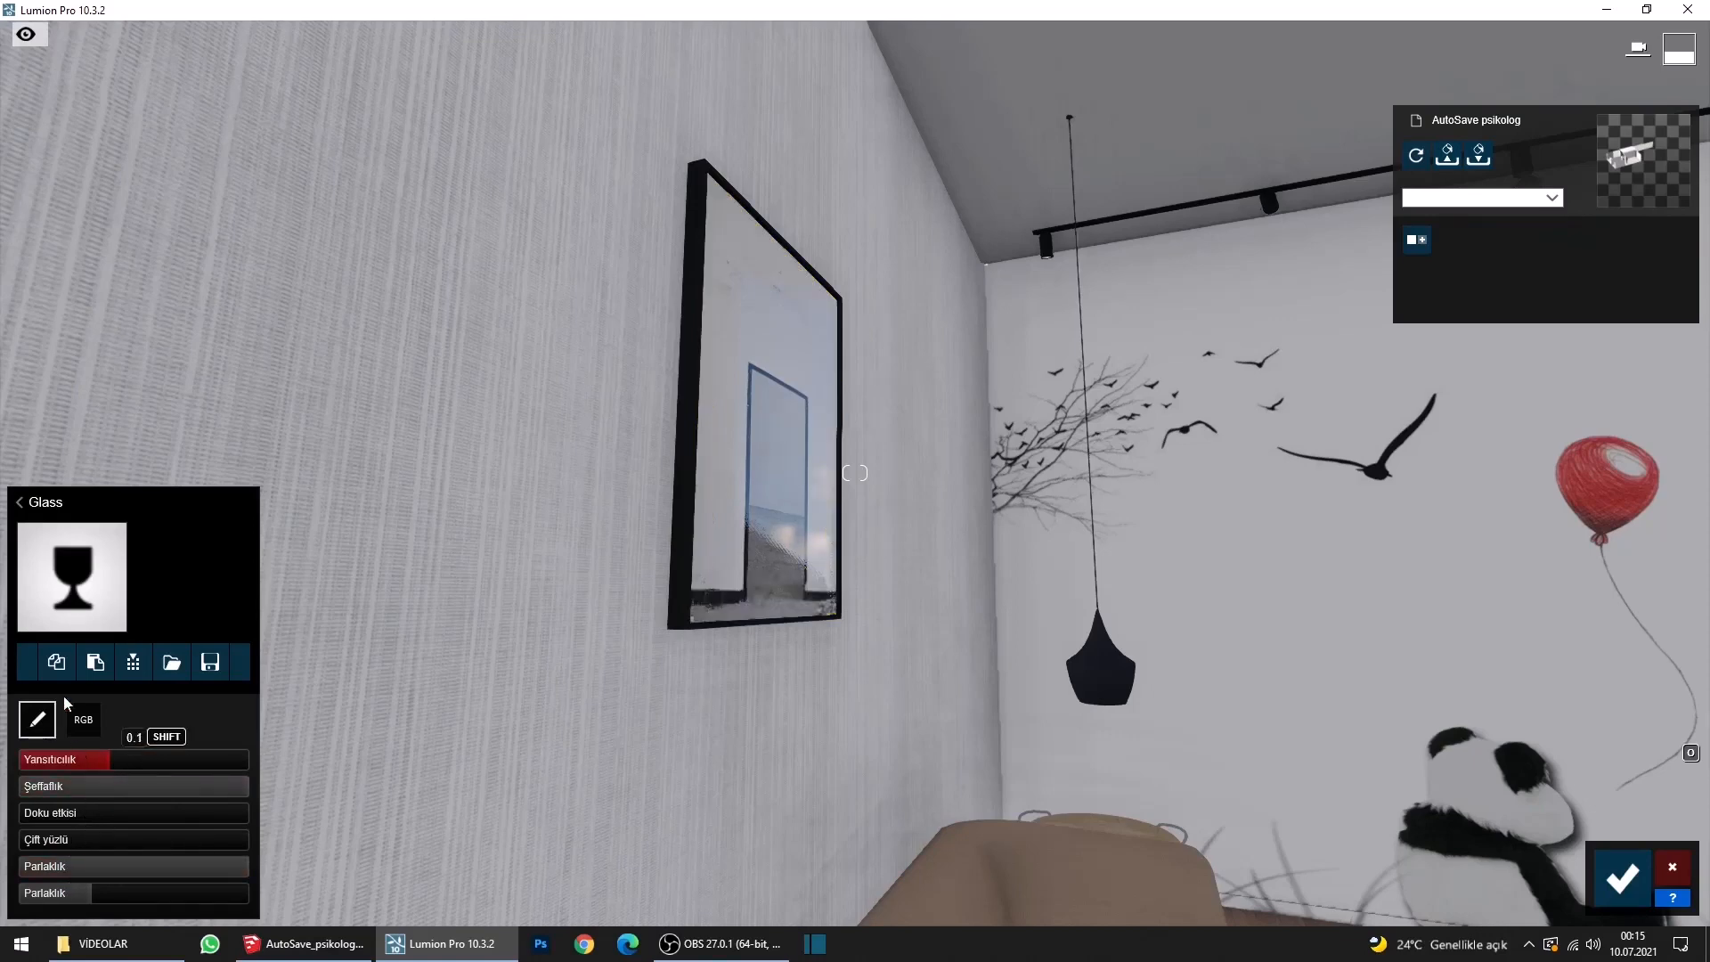
# Set the flicker reduction of the framed picture's image to 9.8 cm.
pyautogui.click(769, 564)
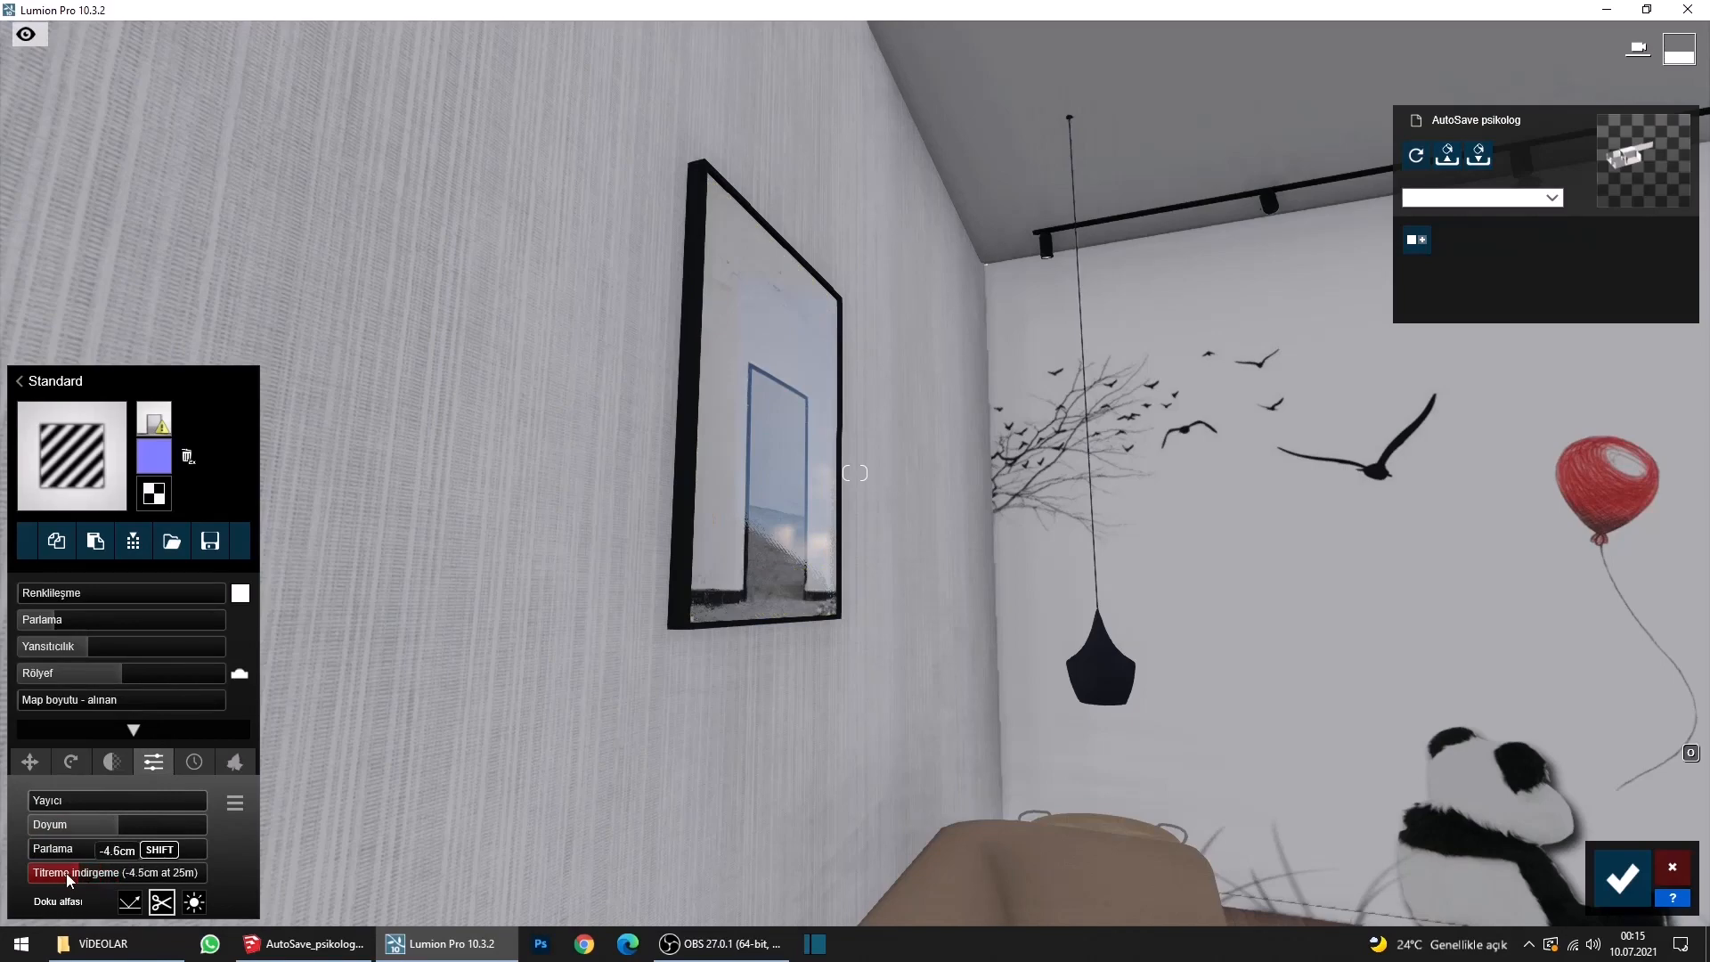
pyautogui.moveTo(162, 873); pyautogui.dragTo(191, 871)
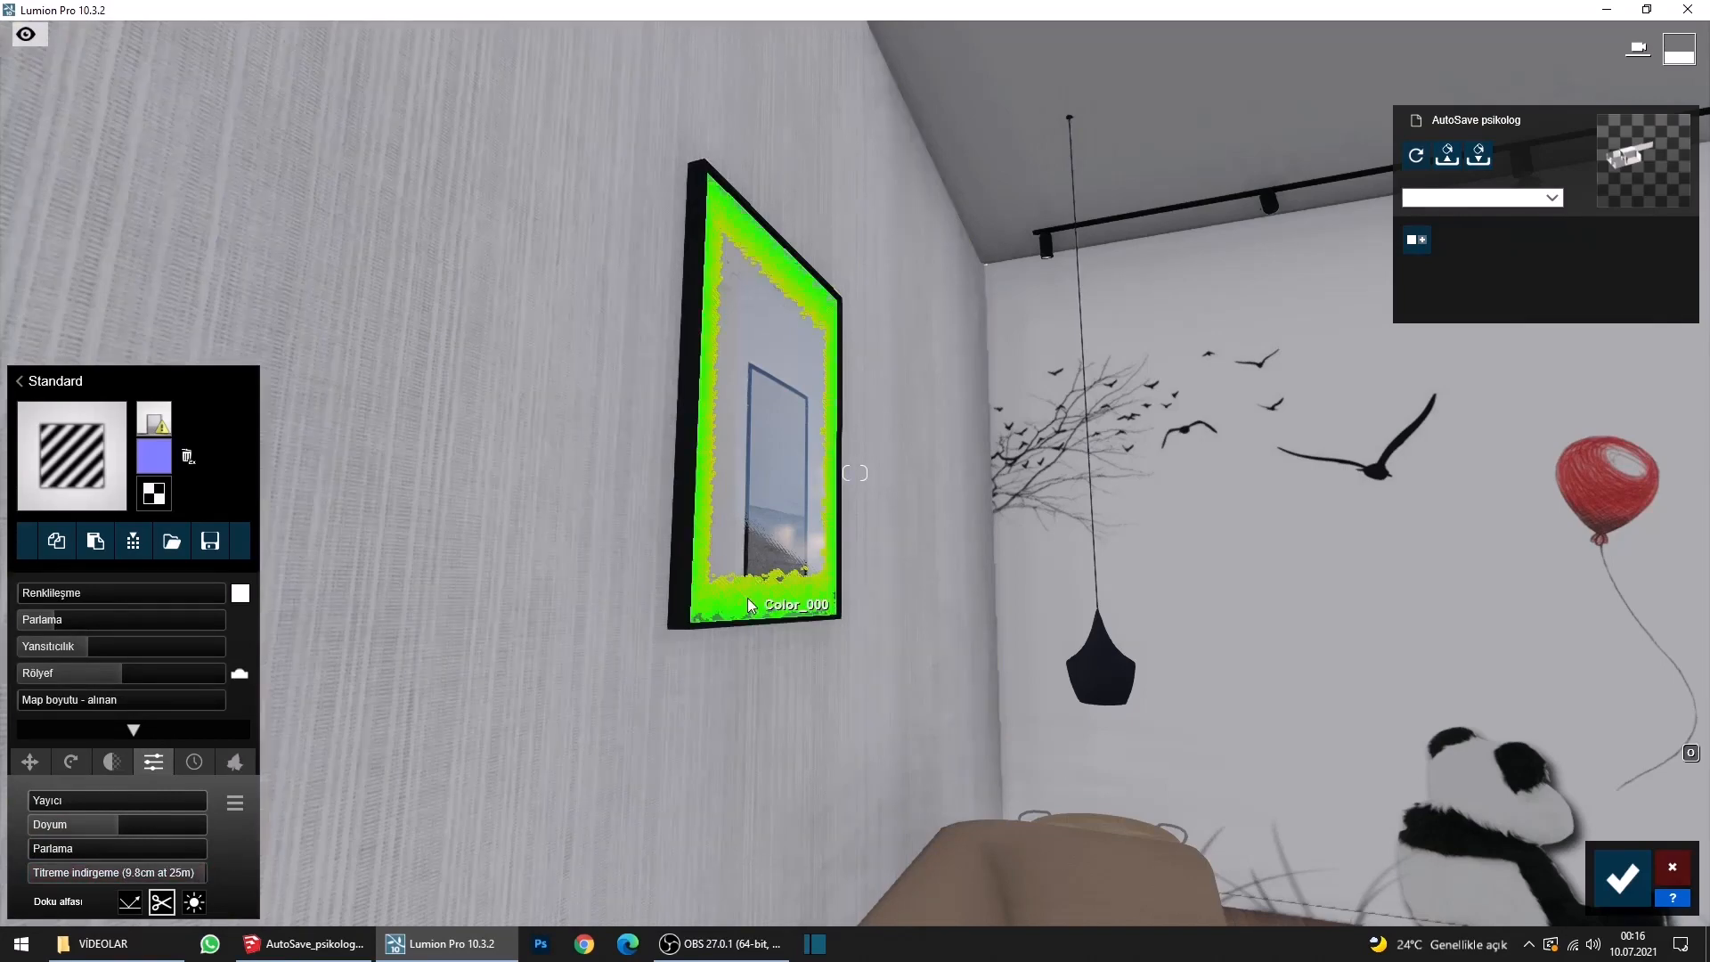
pyautogui.scroll(-2, 746, 597)
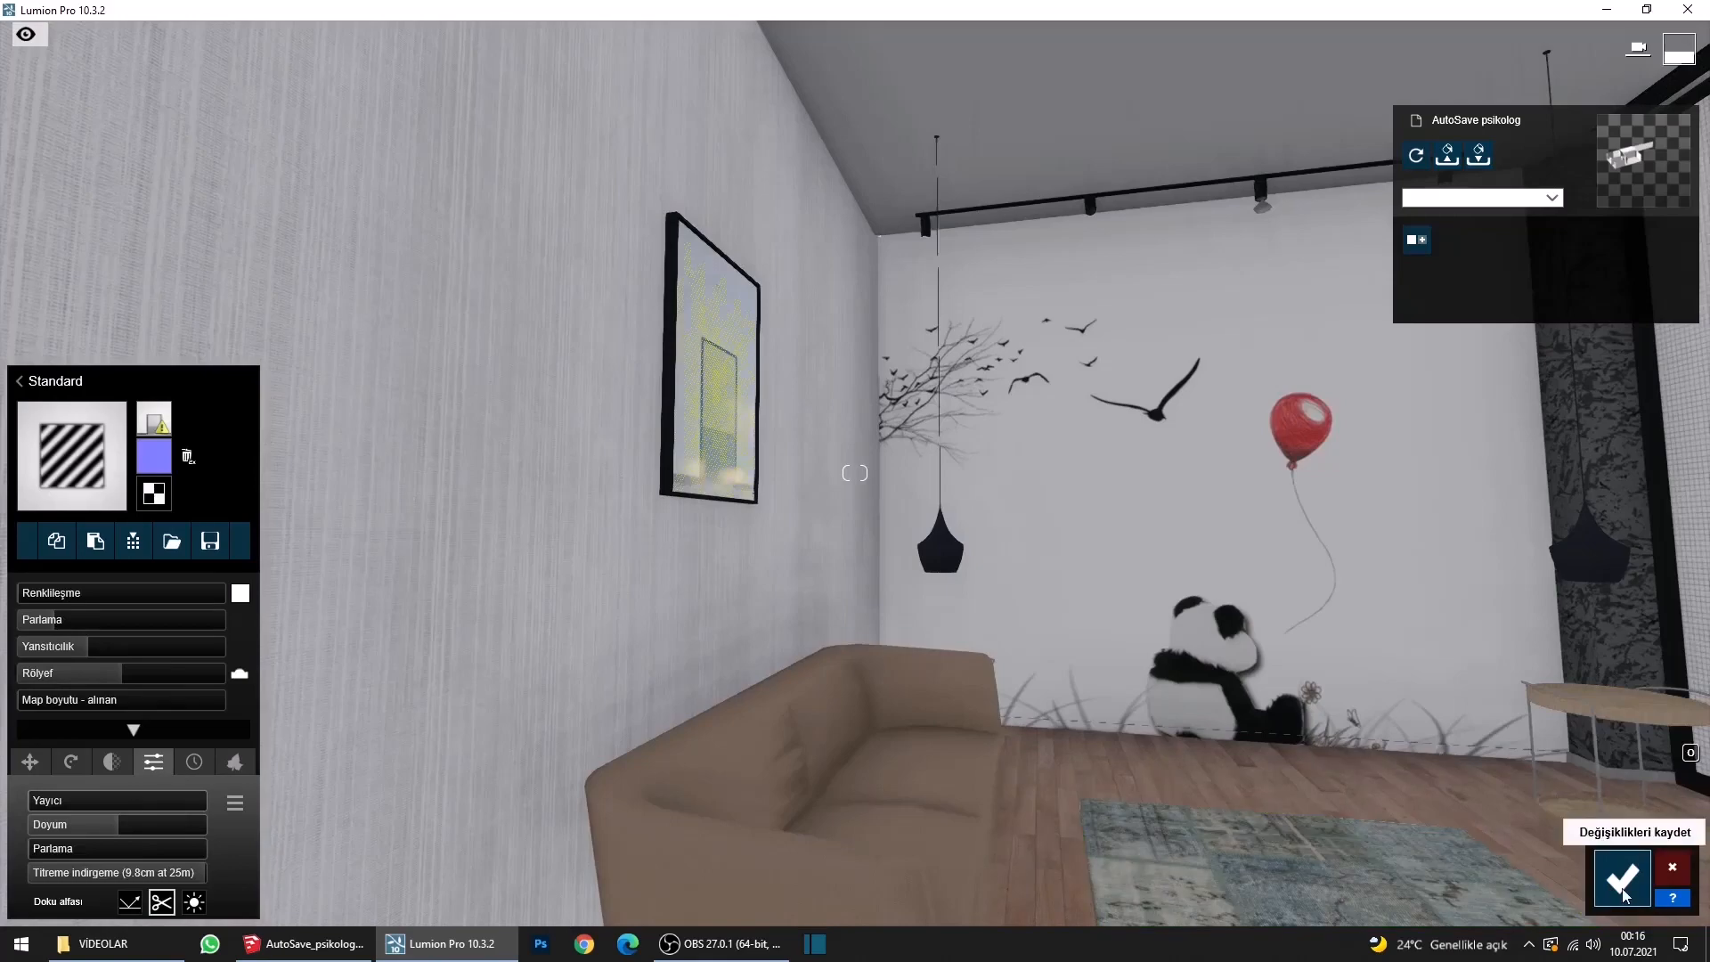
# Save the material changes and preview the room from the first stored photo.
pyautogui.click(1623, 880)
pyautogui.click(1673, 794)
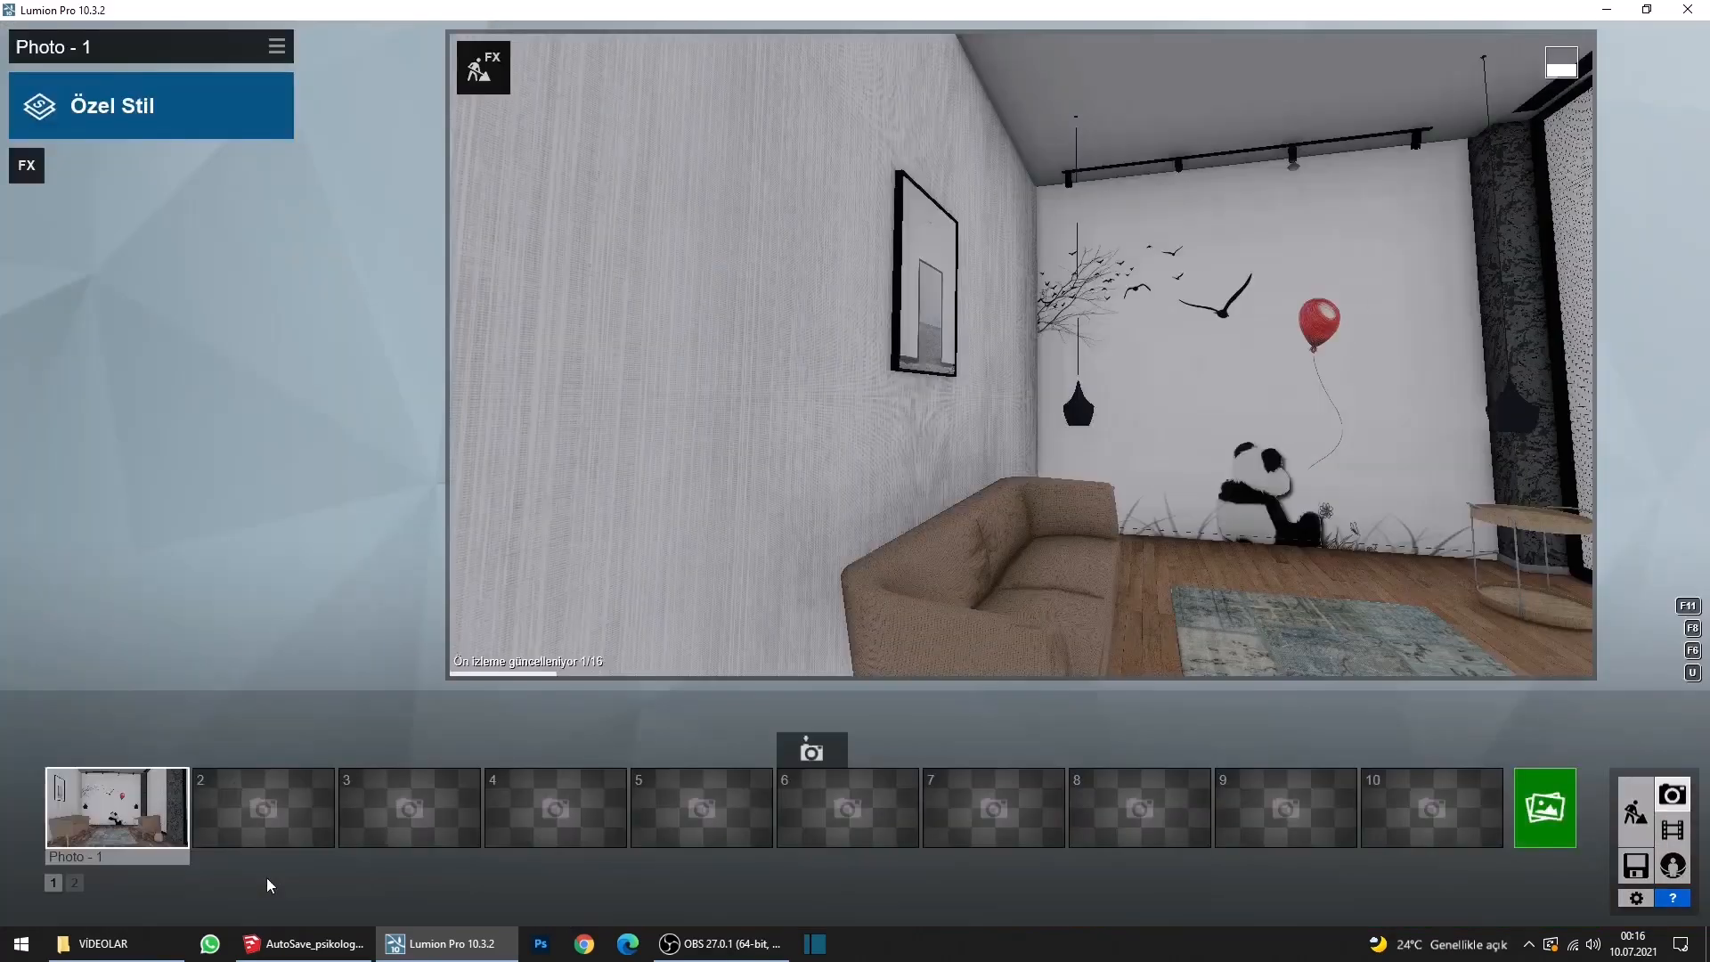
pyautogui.click(116, 806)
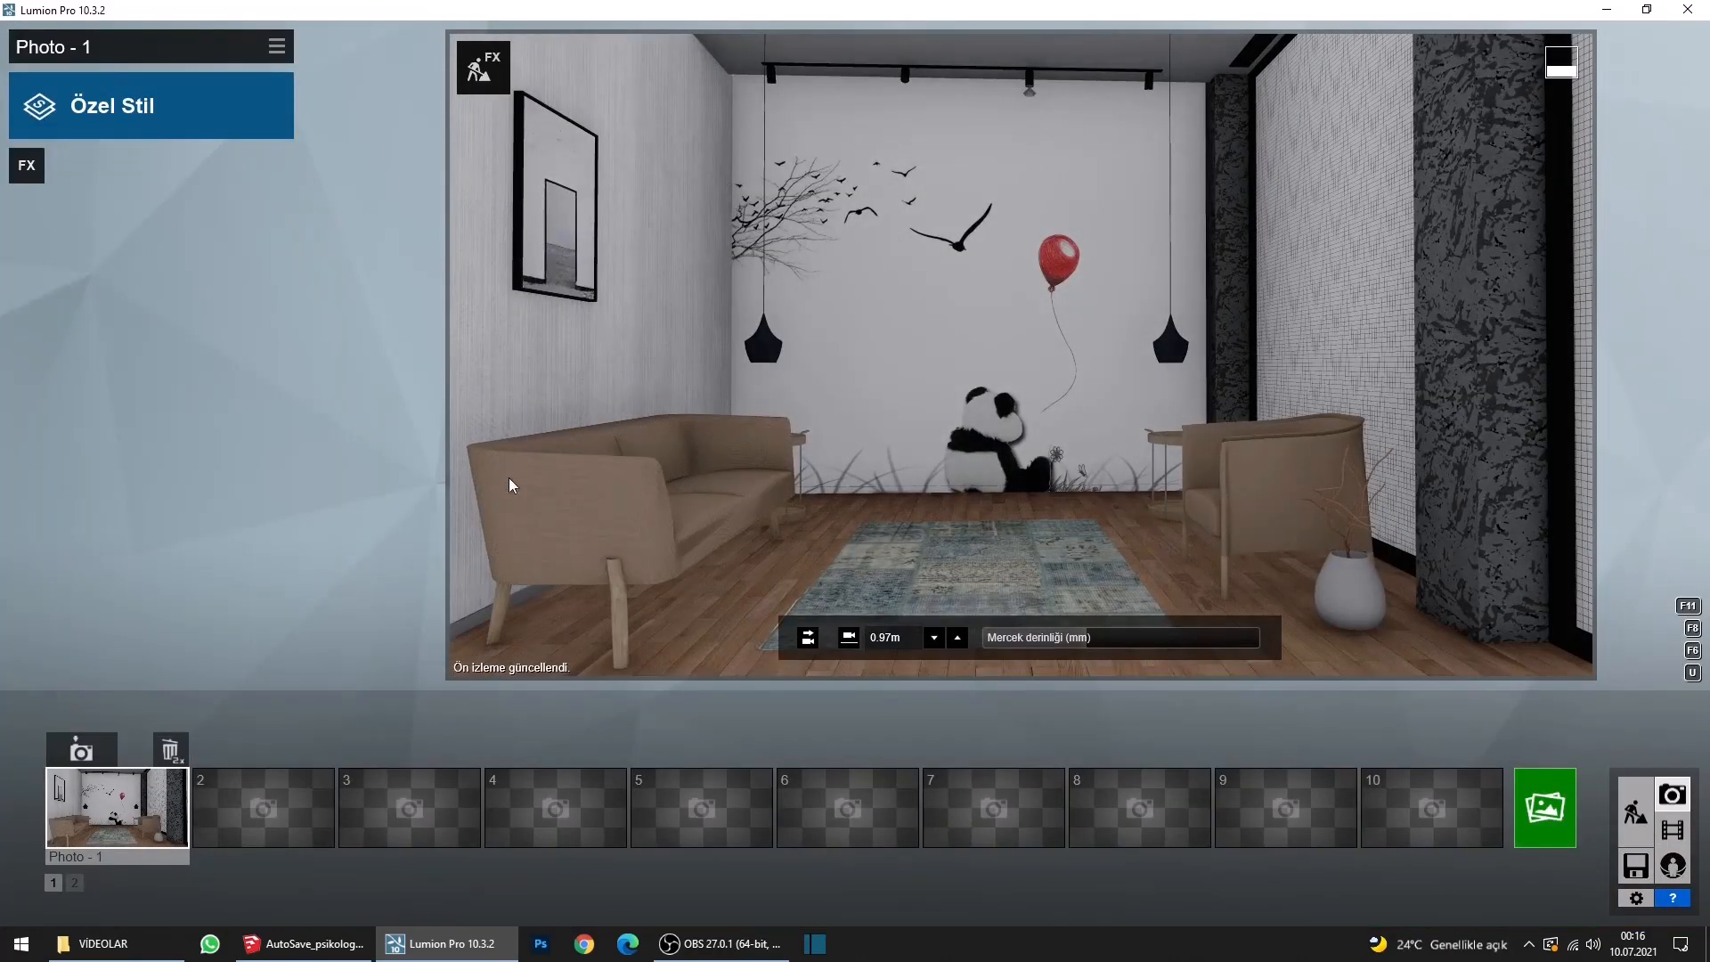
# Assign the interior fabric Polii Fabric Cotton 002 2k to the upholstery of the sofa by the striped wall.
pyautogui.click(1635, 813)
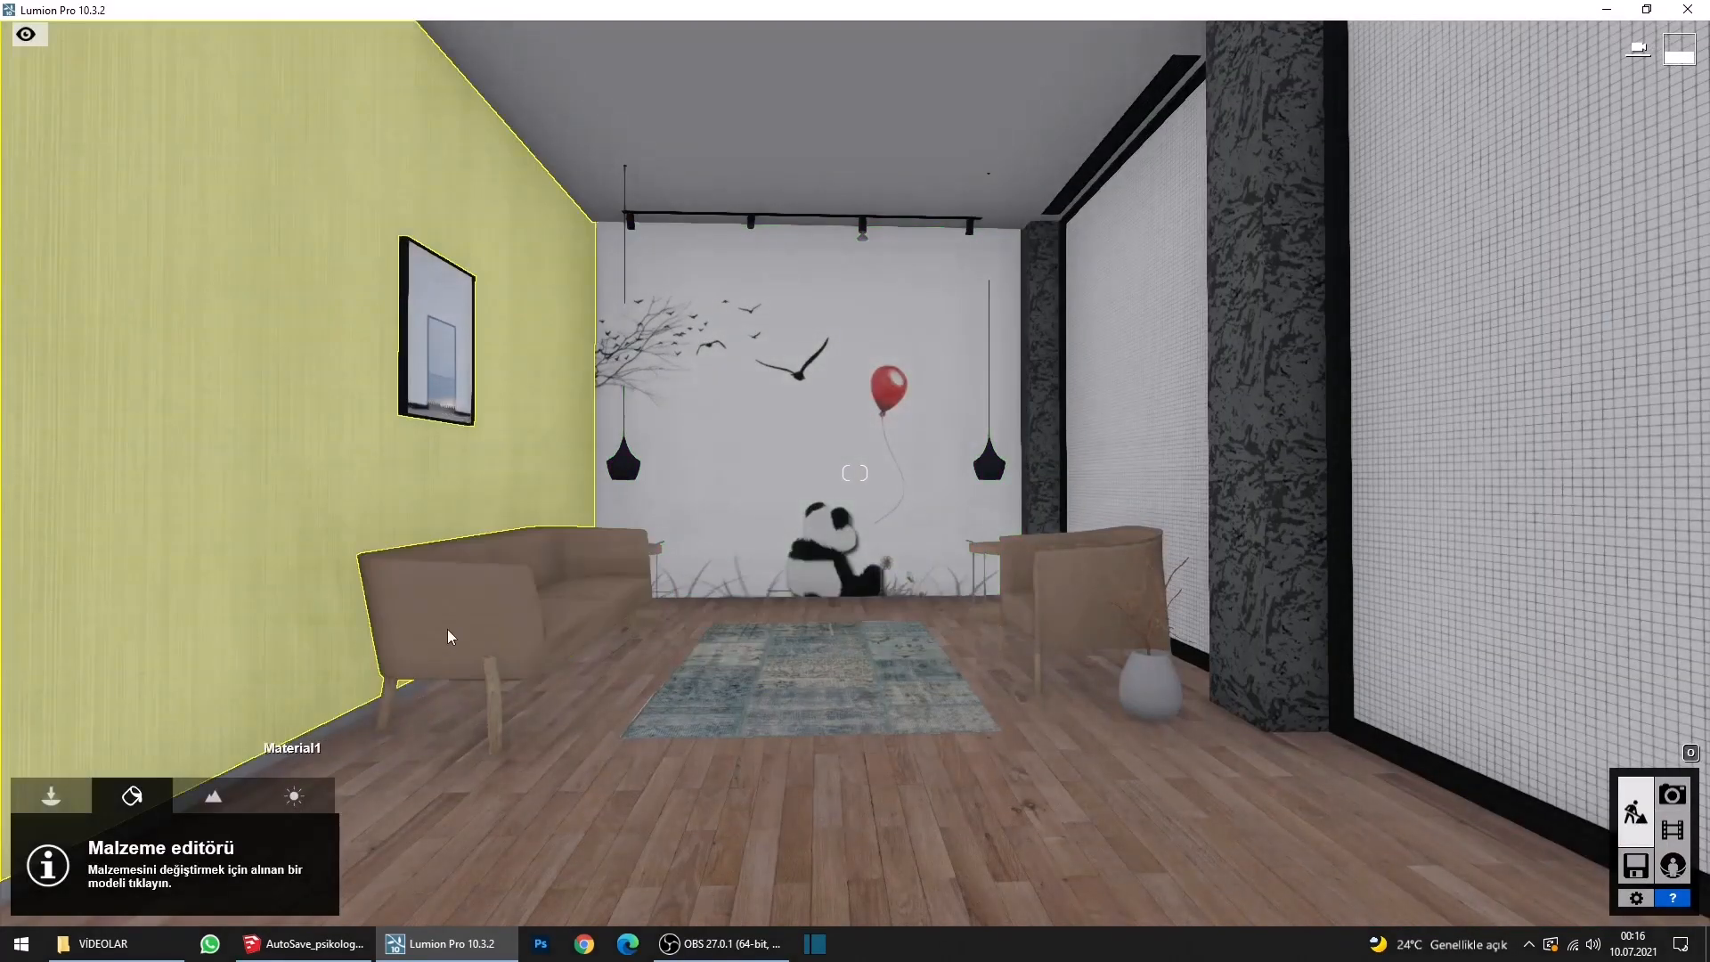
pyautogui.click(450, 634)
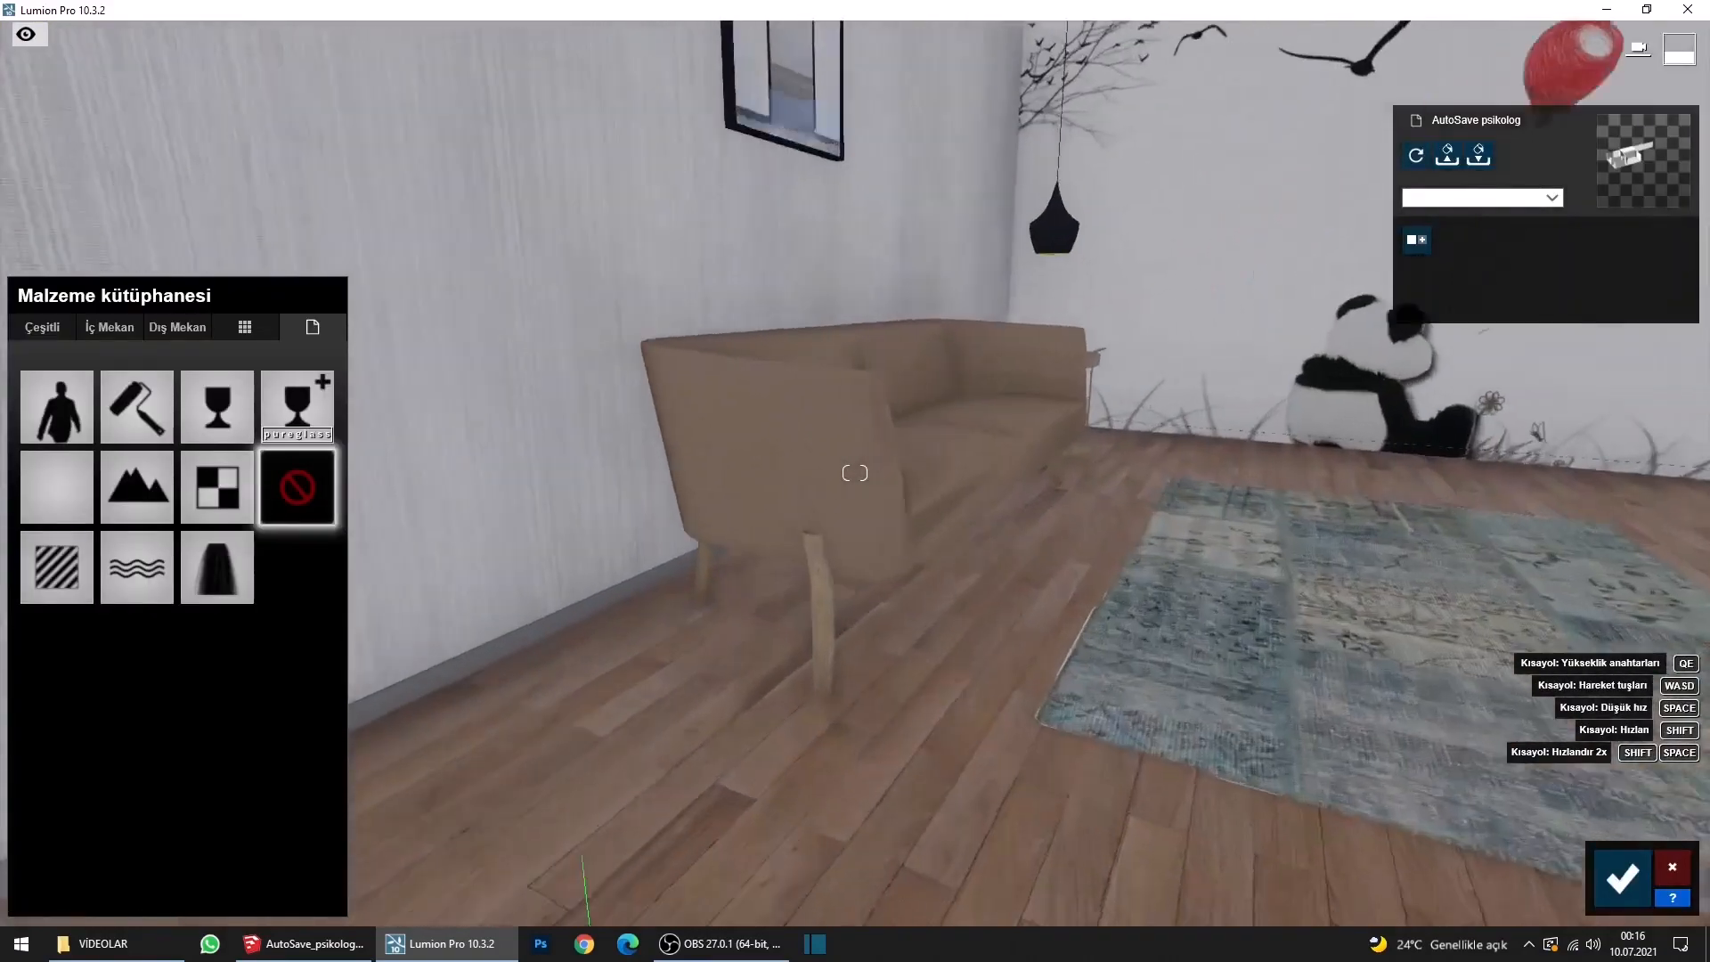
pyautogui.moveTo(686, 564); pyautogui.dragTo(682, 481, button='right')
pyautogui.press('w')
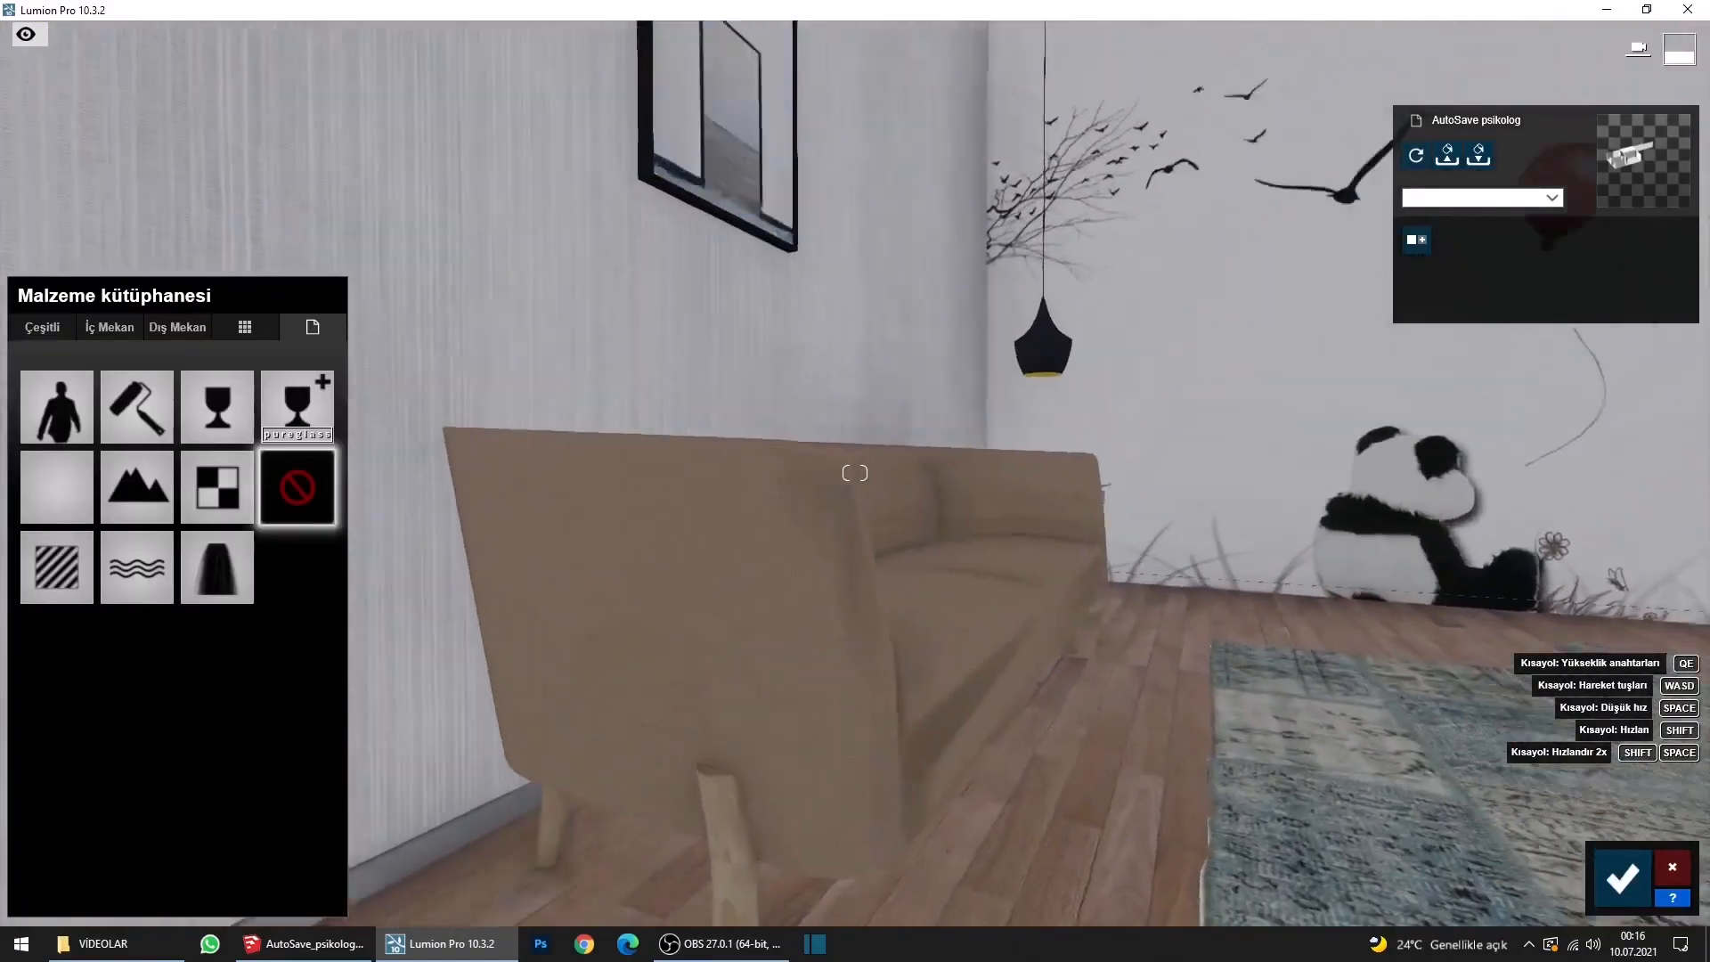
pyautogui.press('s')
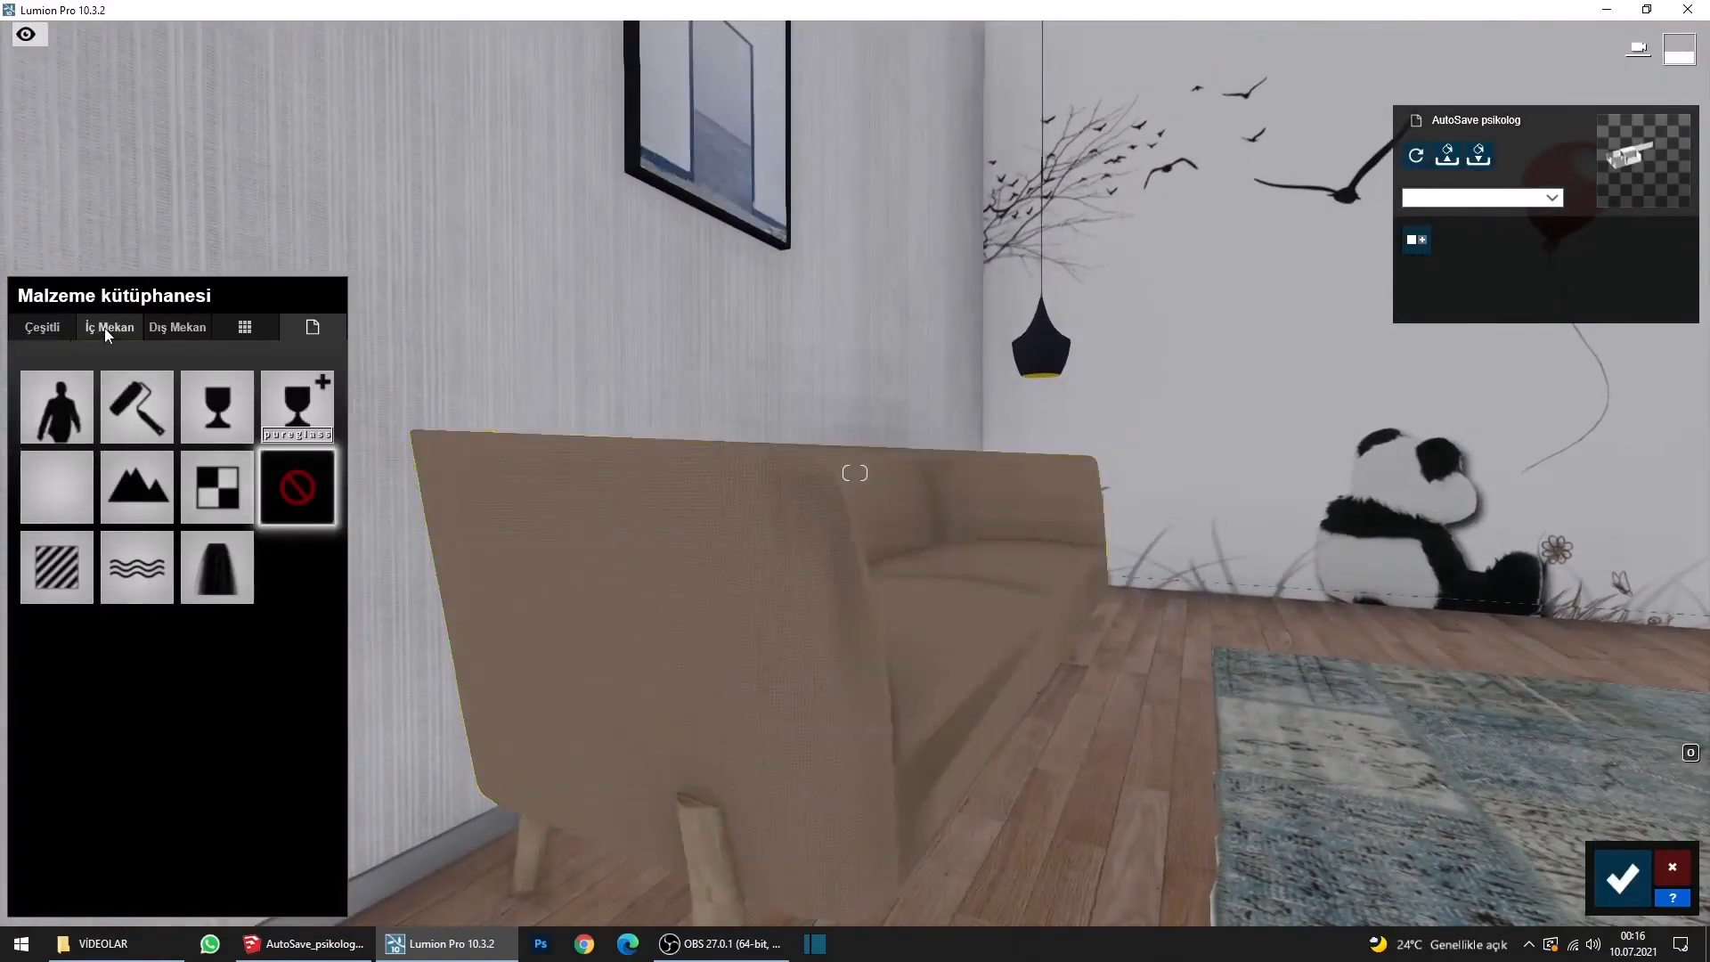
pyautogui.click(178, 326)
pyautogui.click(108, 327)
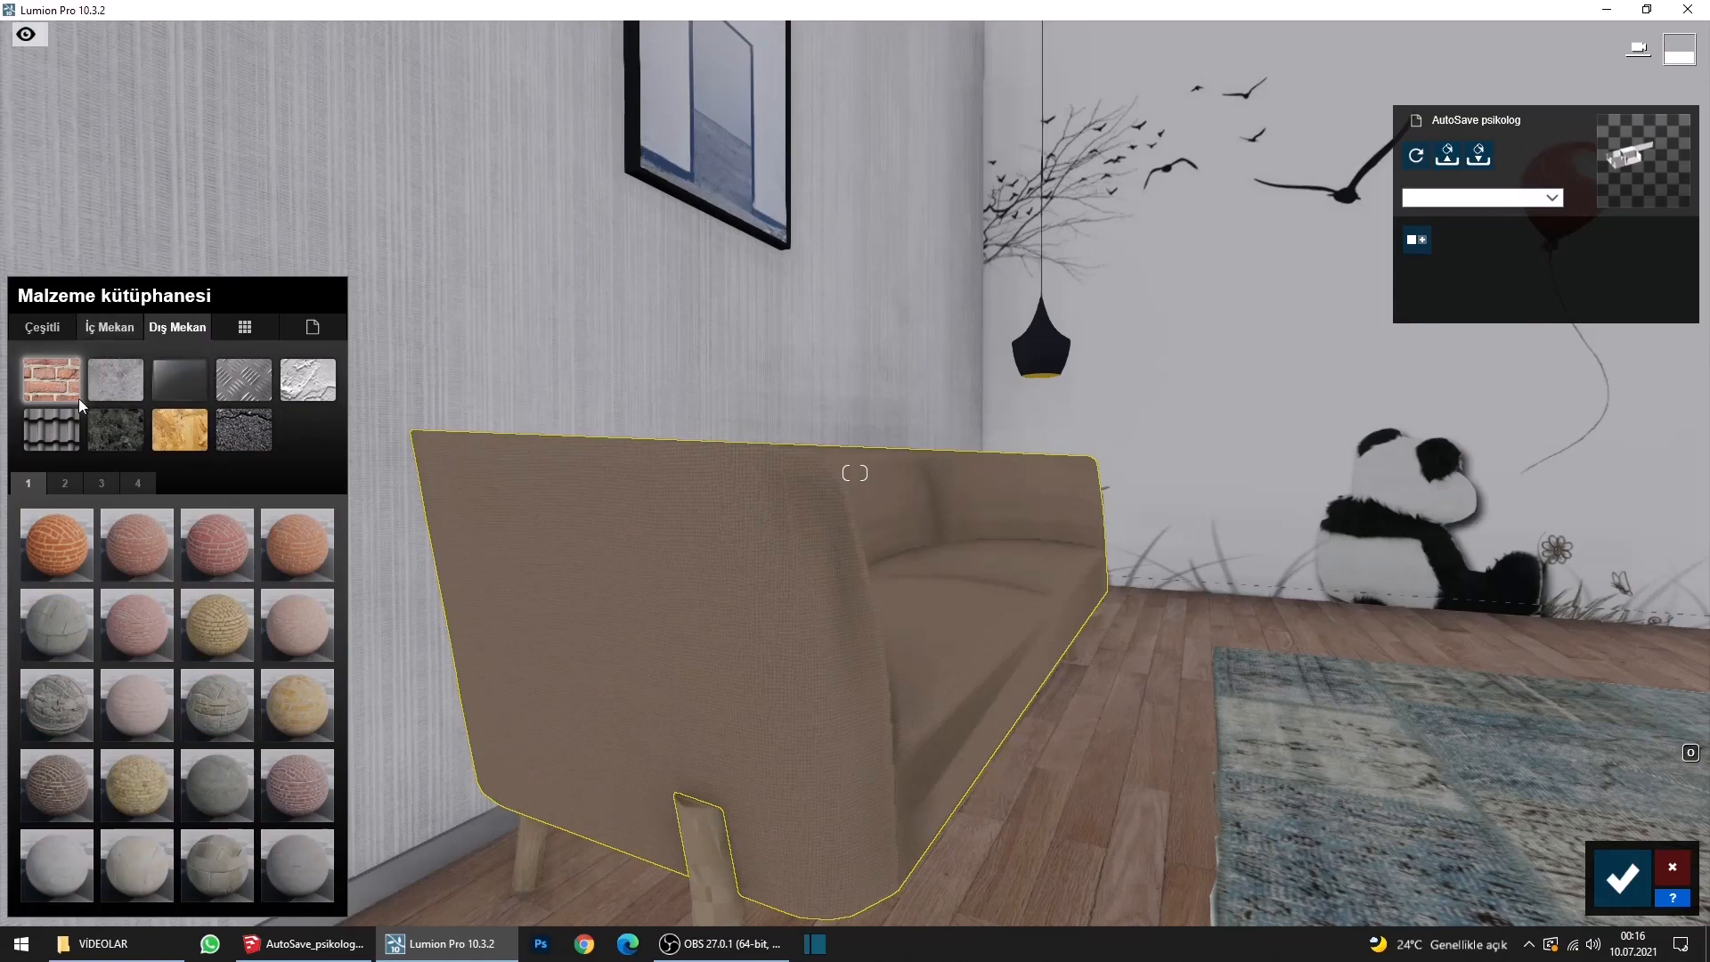
pyautogui.click(66, 483)
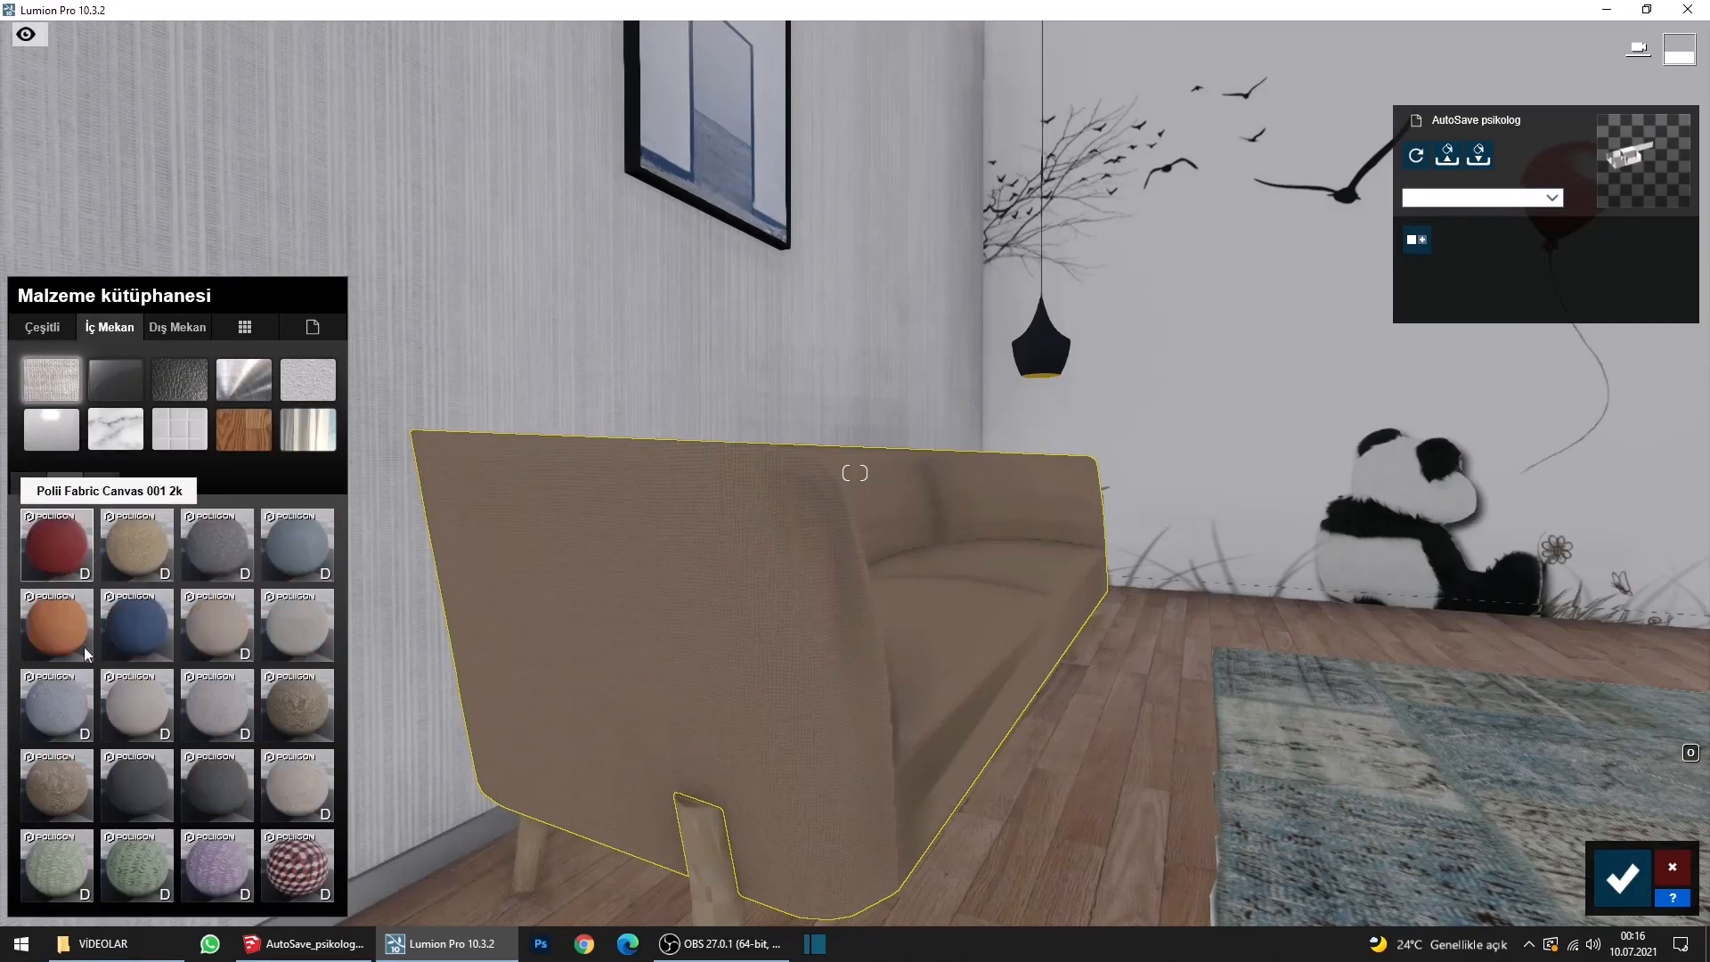
pyautogui.click(66, 633)
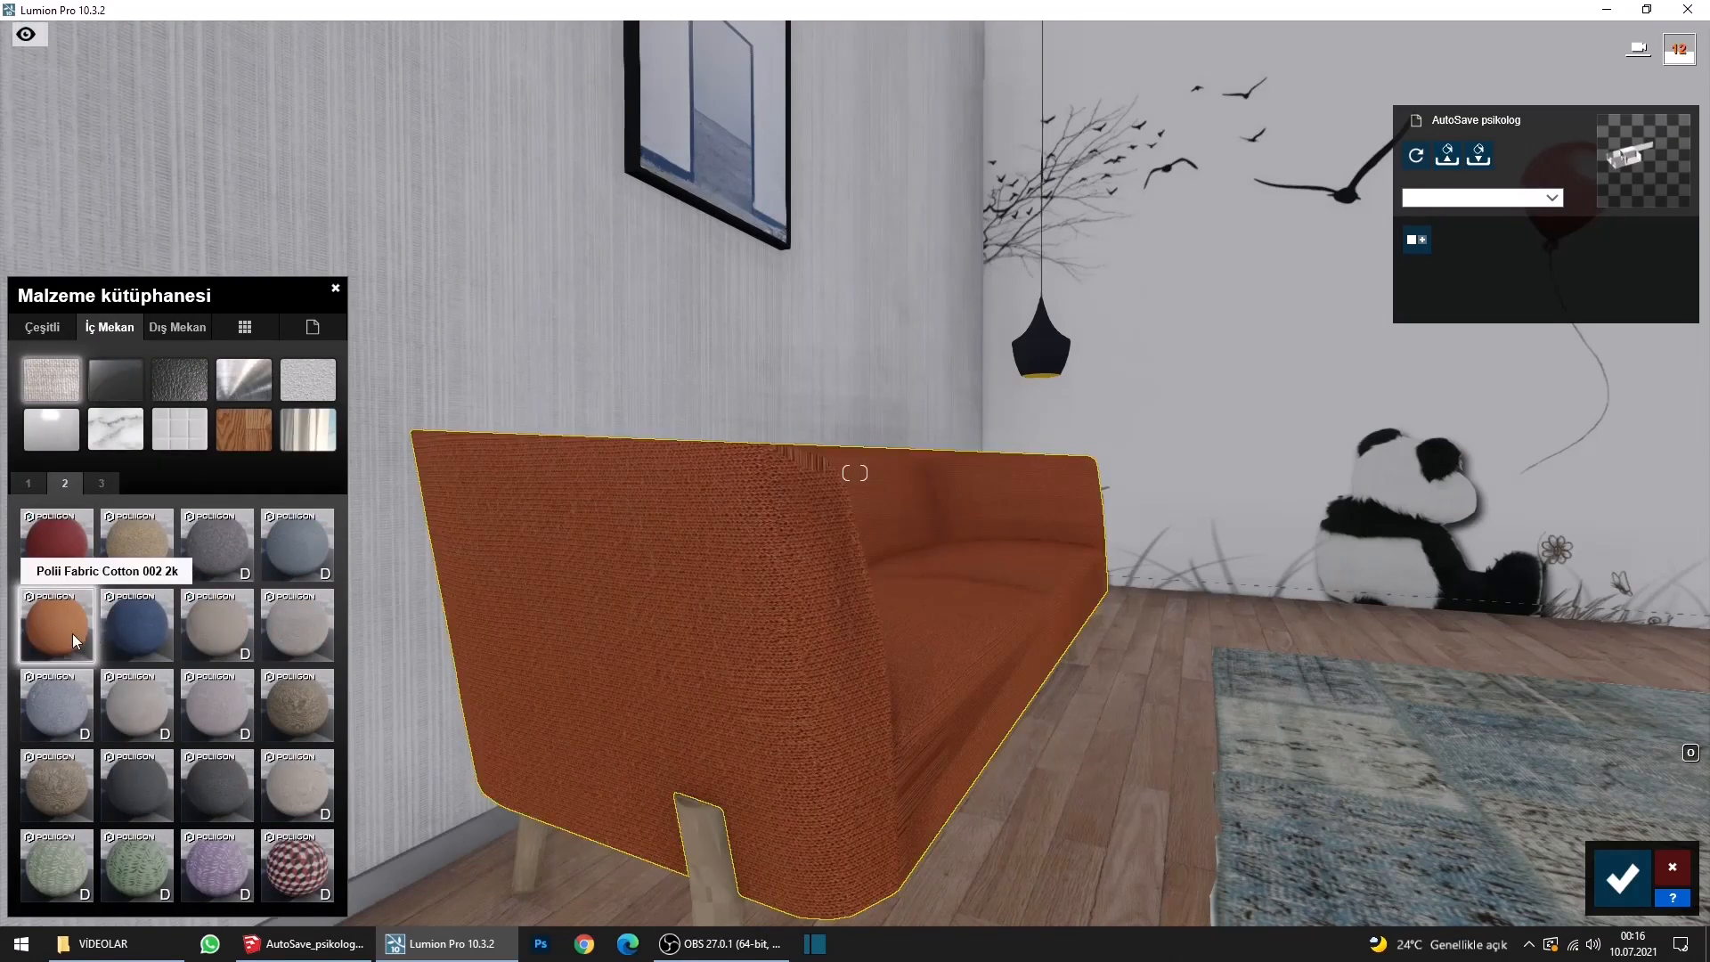
pyautogui.click(135, 634)
pyautogui.click(70, 636)
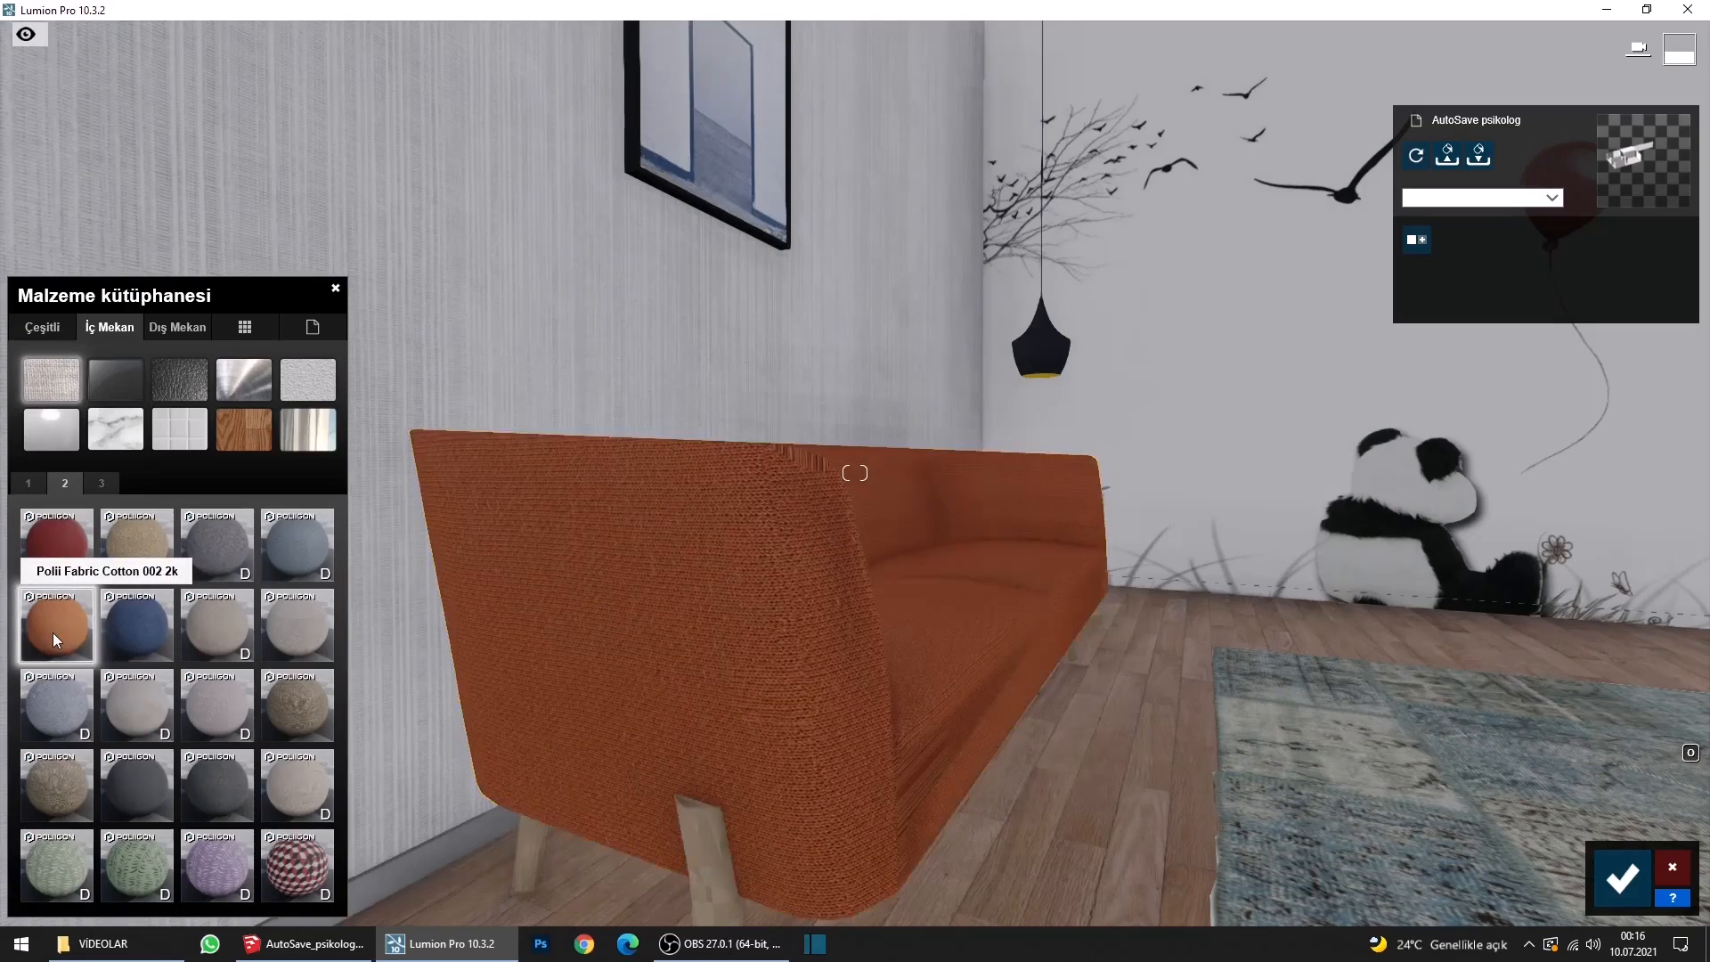
# Colorize the sofa's cotton fabric at about half strength with a bright, slightly desaturated cyan tint.
pyautogui.click(52, 632)
pyautogui.click(123, 594)
pyautogui.click(240, 592)
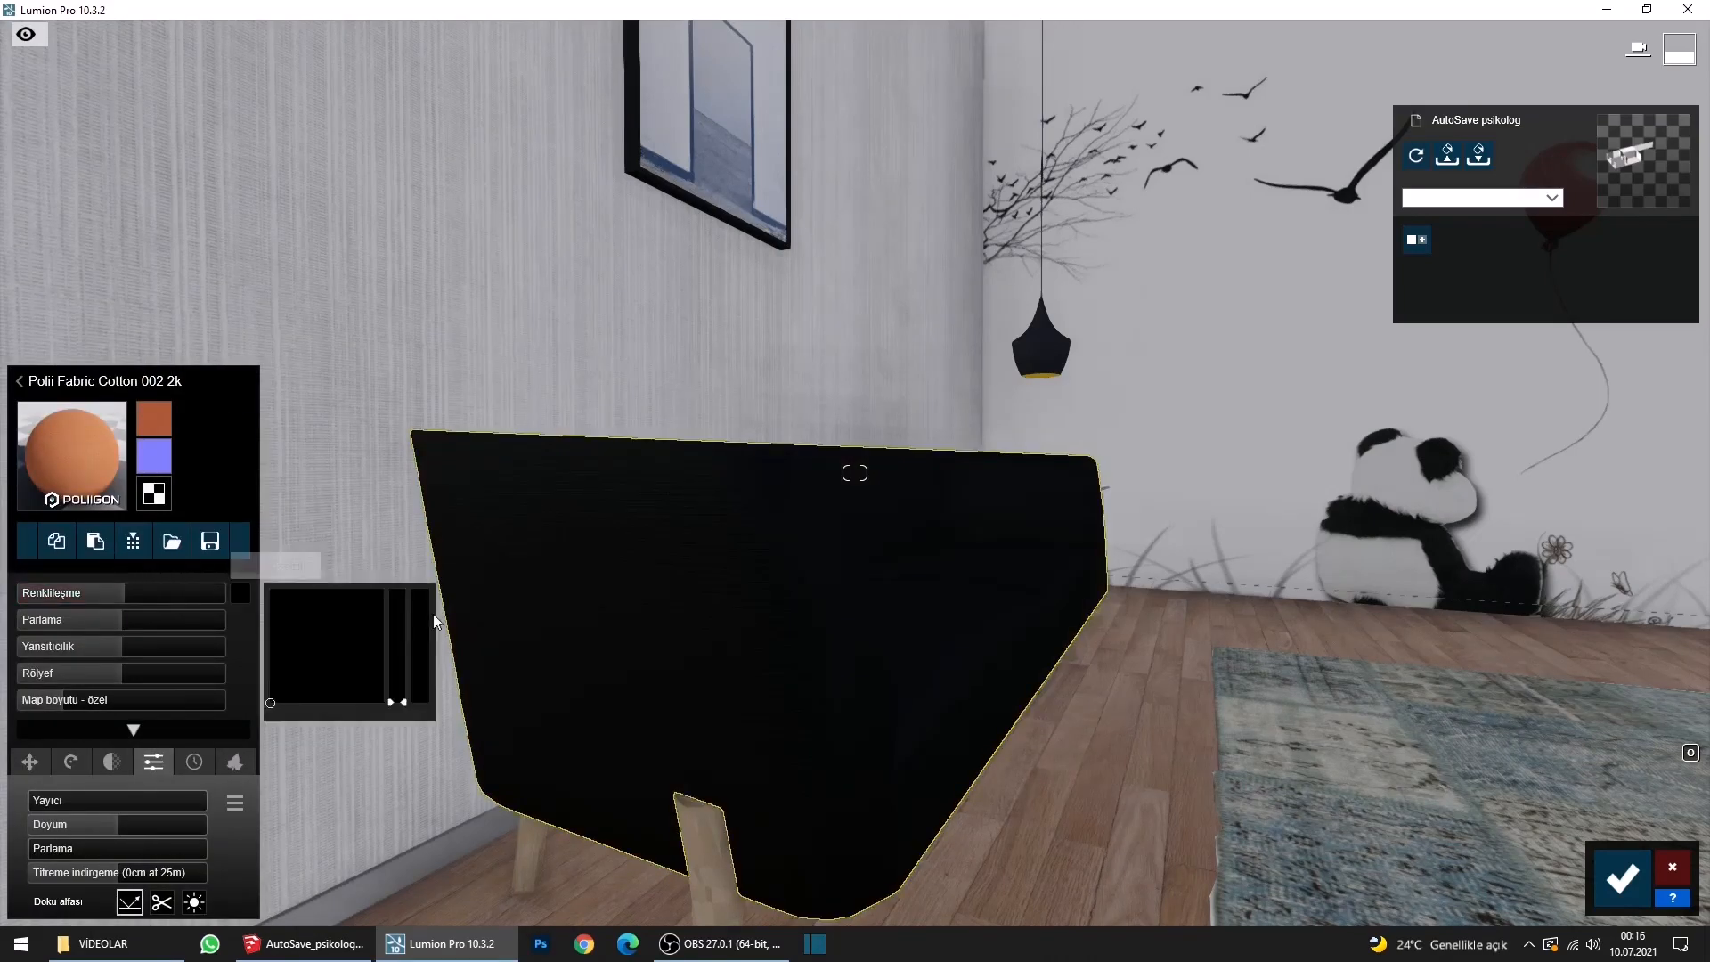
pyautogui.moveTo(397, 703); pyautogui.dragTo(389, 600)
pyautogui.click(324, 609)
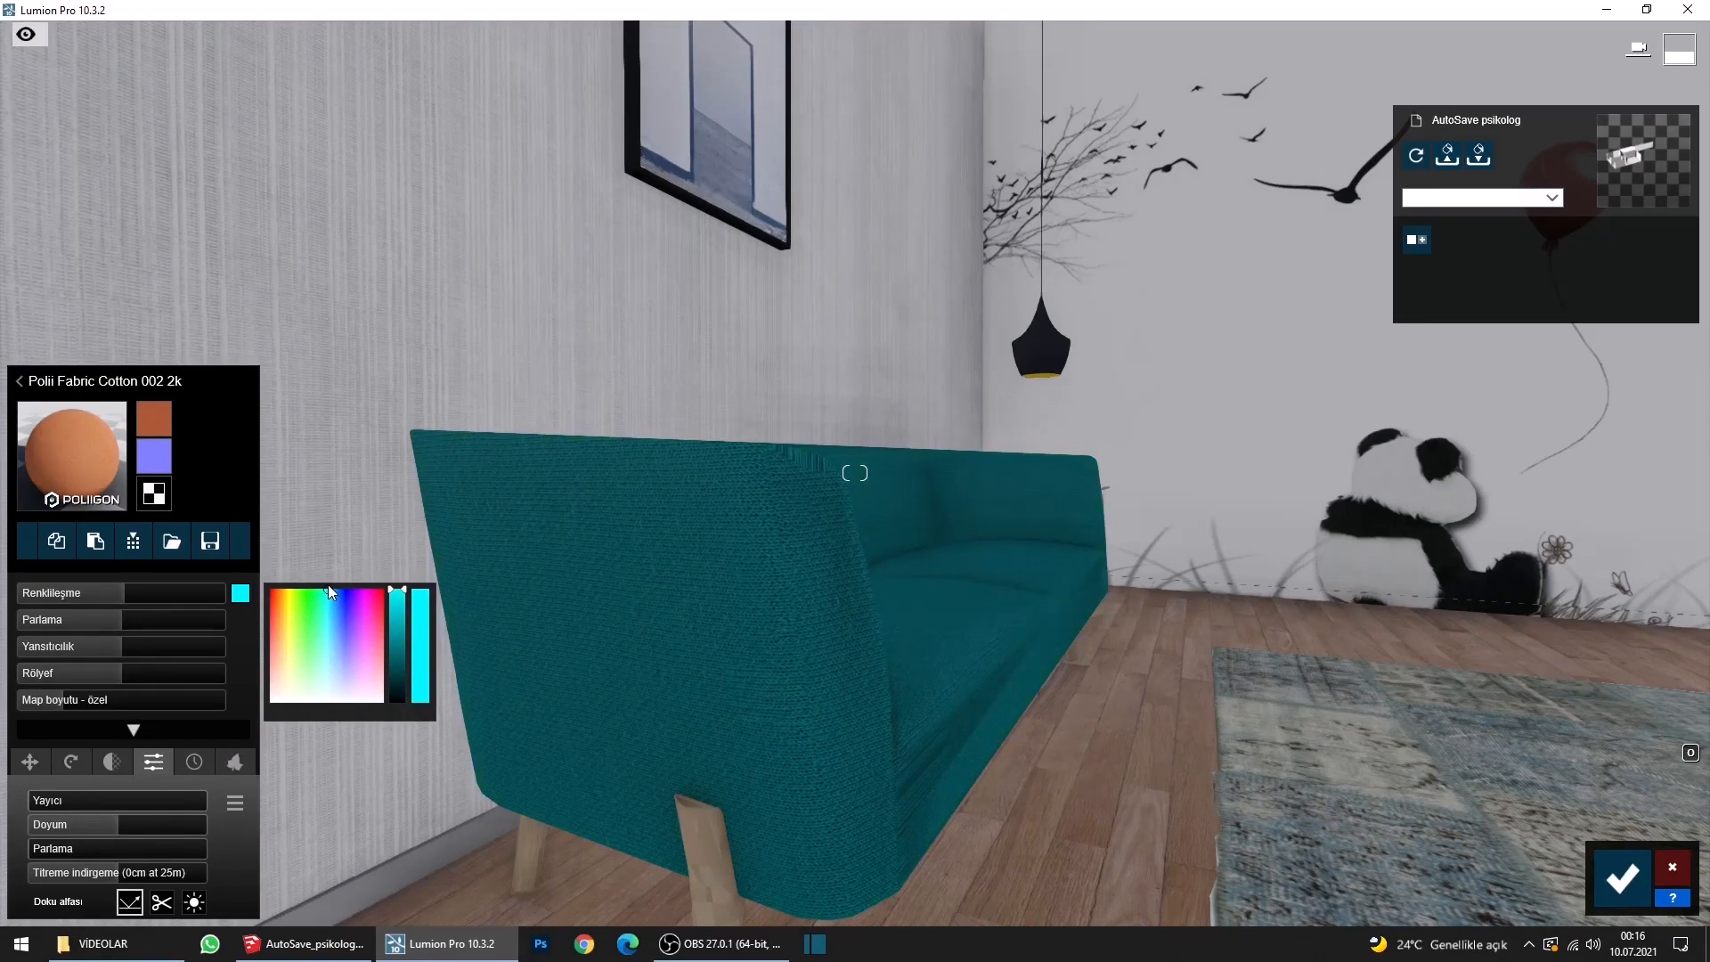
pyautogui.moveTo(328, 591); pyautogui.dragTo(330, 640)
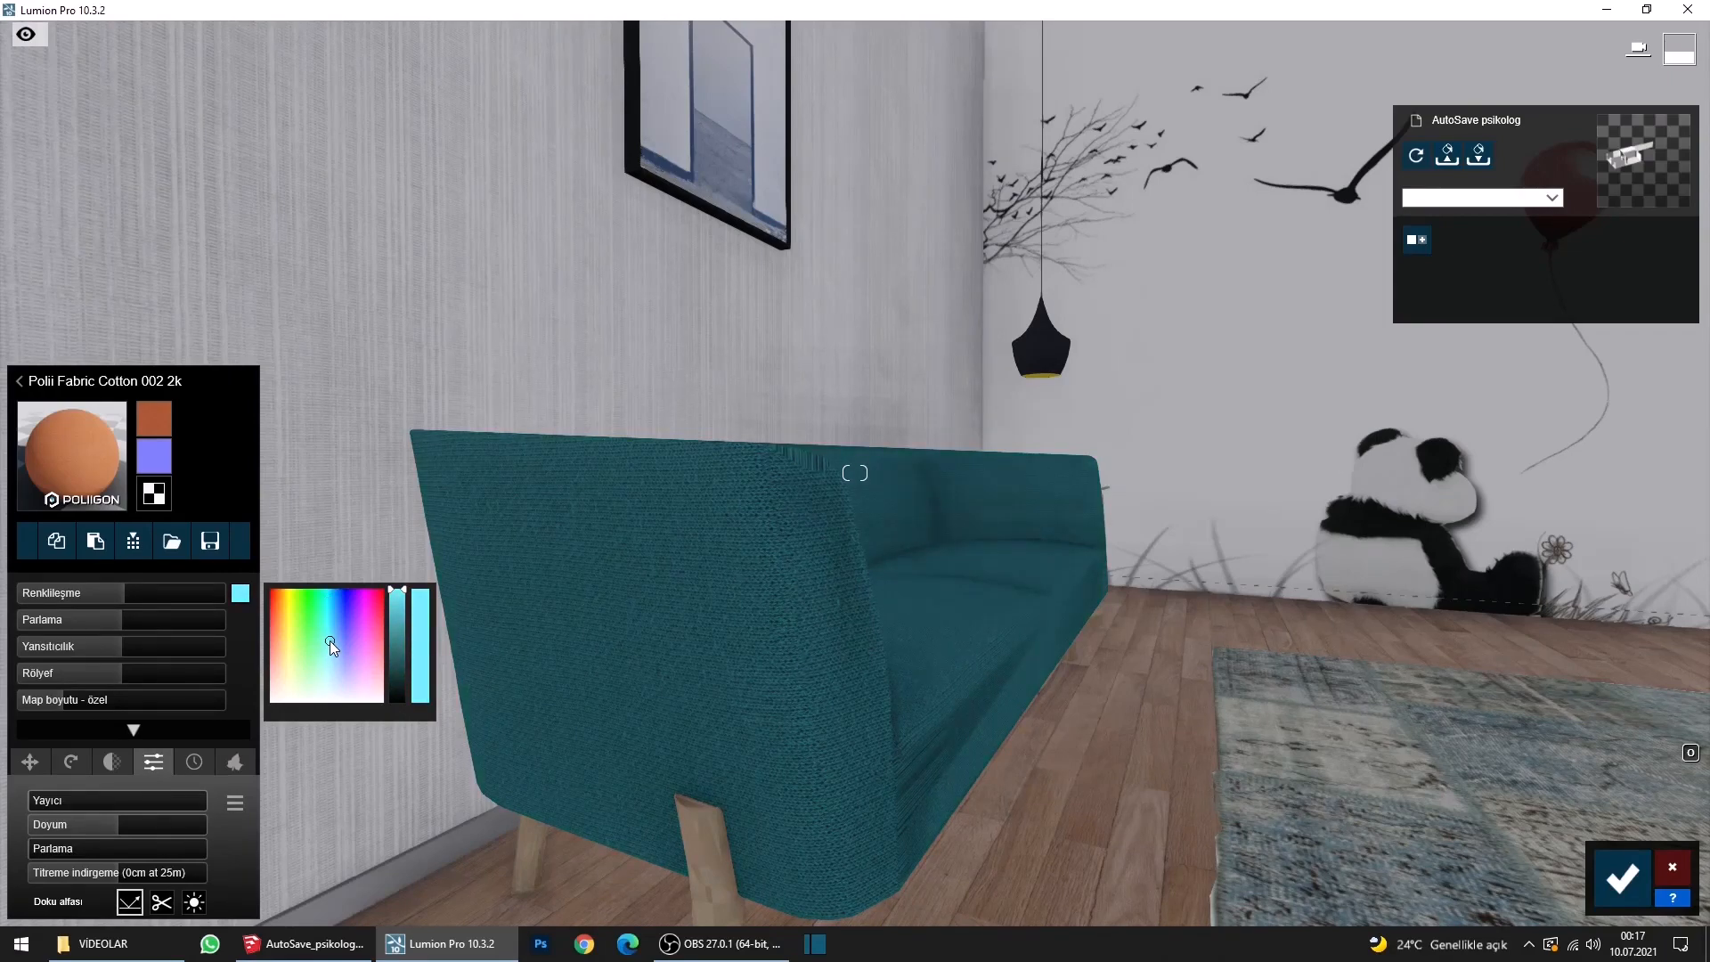
pyautogui.click(328, 636)
# Raise the colorization strength of the sofa fabric to roughly 70 percent.
pyautogui.press('s')
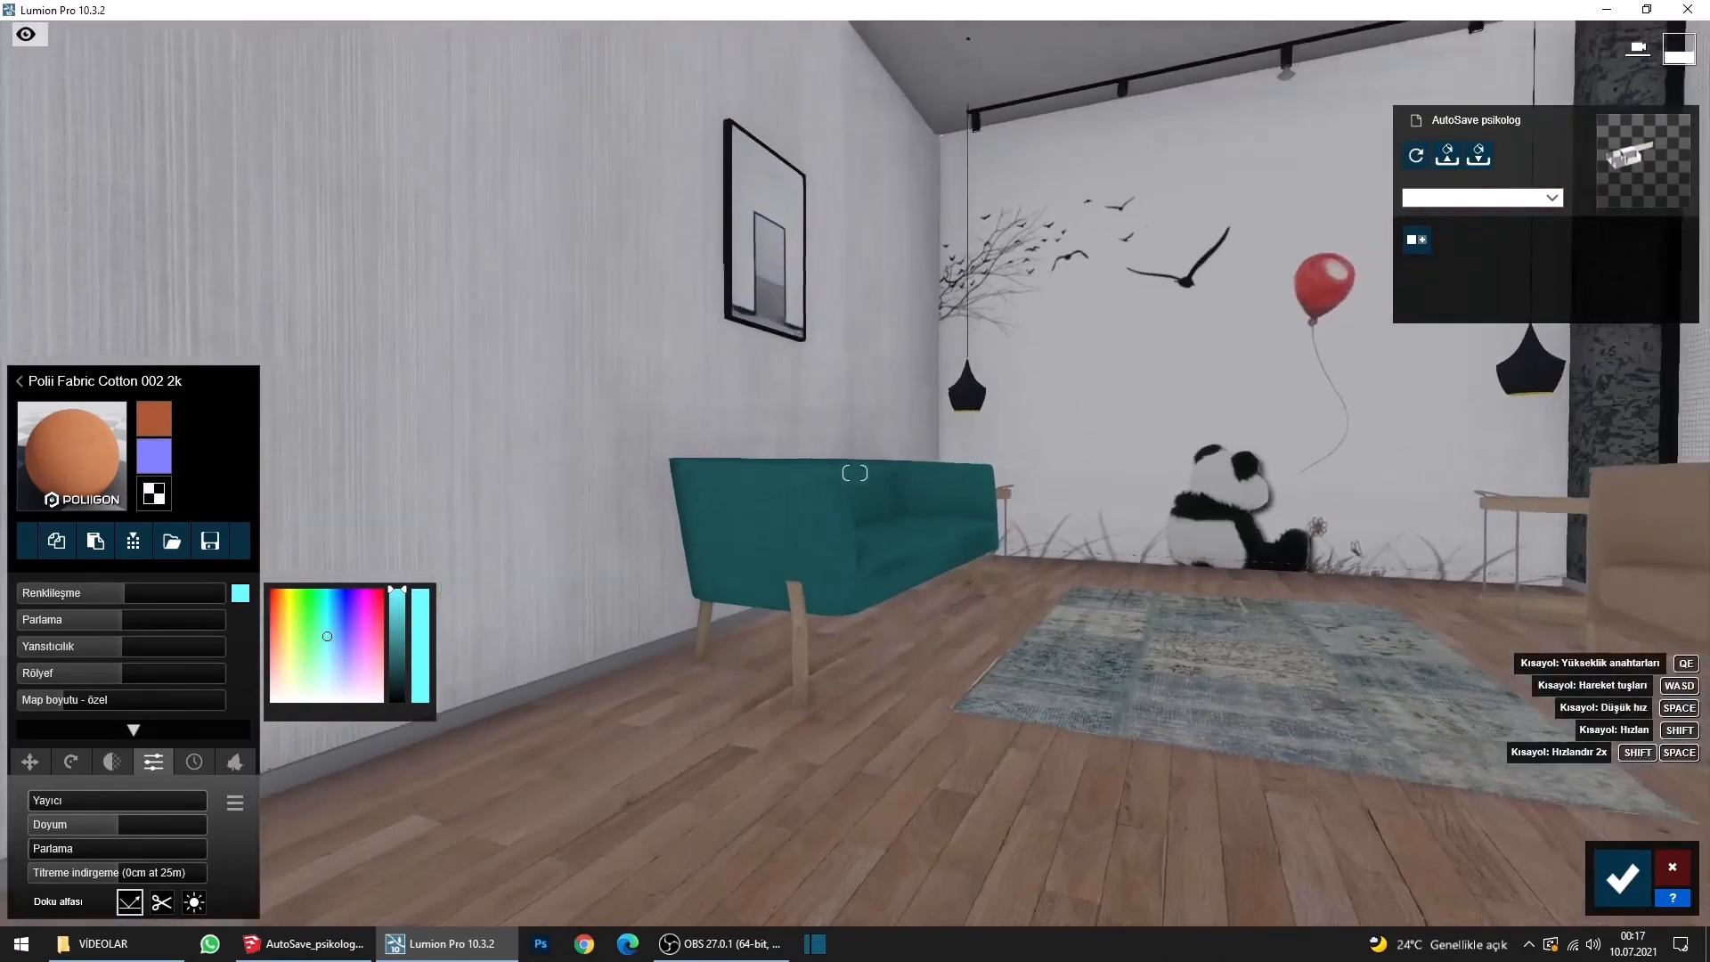
pyautogui.moveTo(798, 548)
pyautogui.mouseDown(button='right')
pyautogui.moveTo(828, 540)
pyautogui.moveTo(745, 580)
pyautogui.mouseUp(button='right')
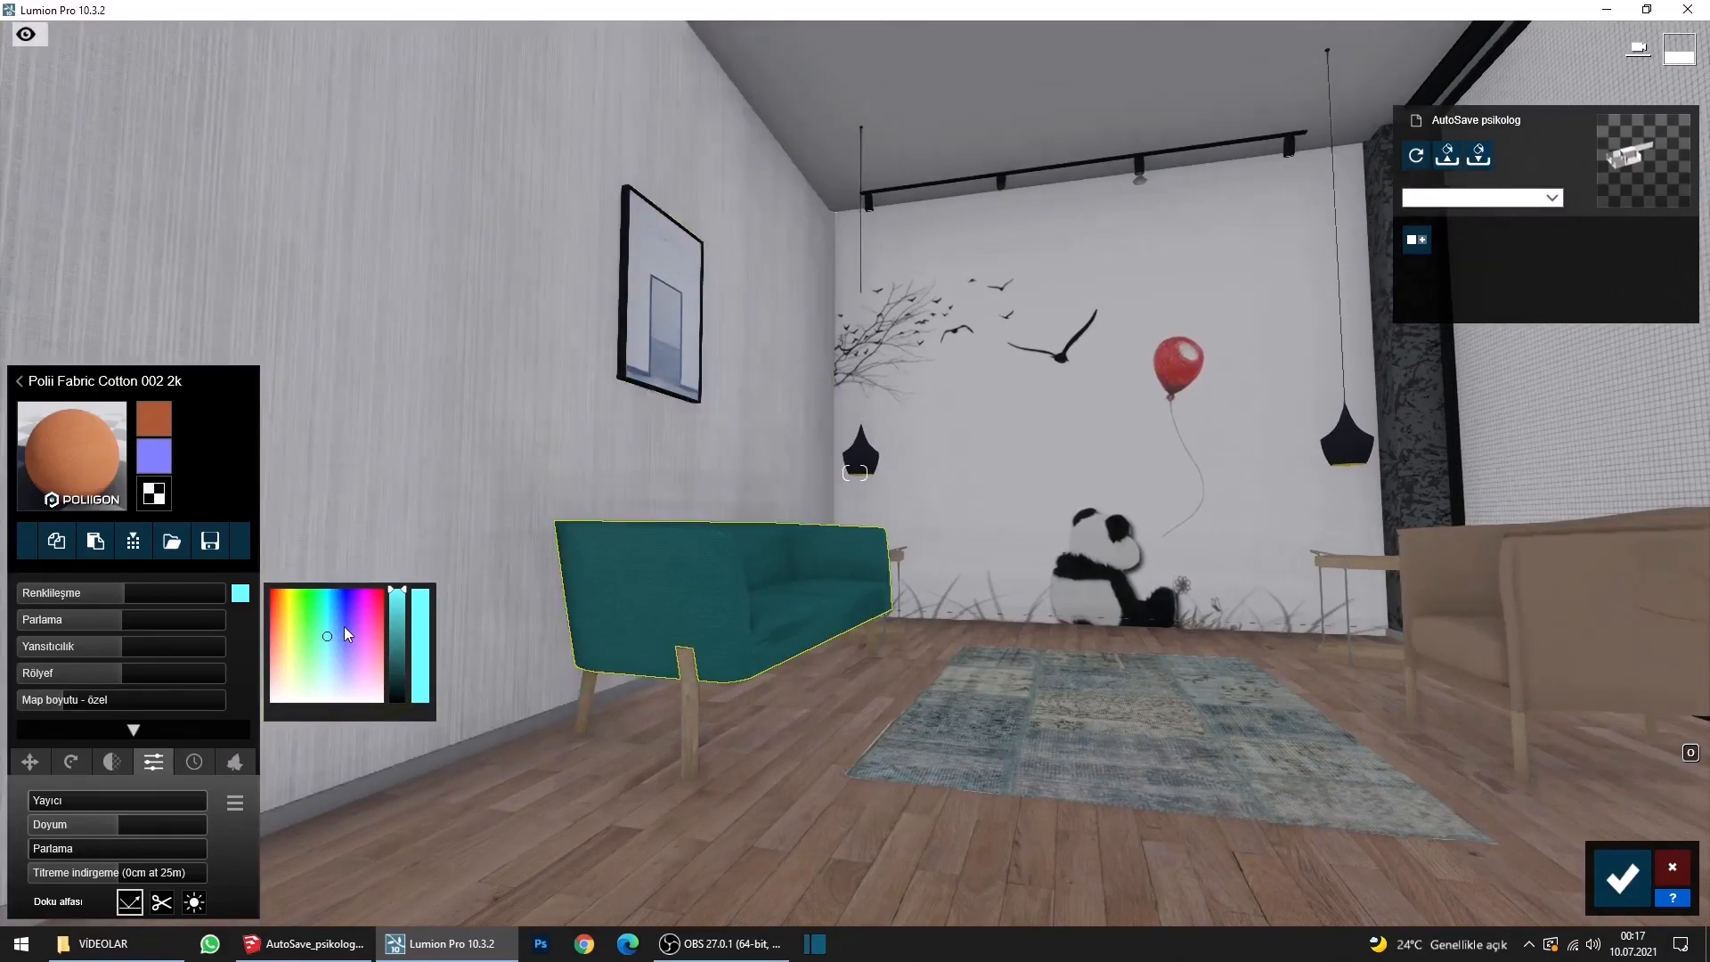
pyautogui.moveTo(136, 602)
pyautogui.mouseDown()
pyautogui.moveTo(203, 595)
pyautogui.moveTo(164, 595)
pyautogui.mouseUp()
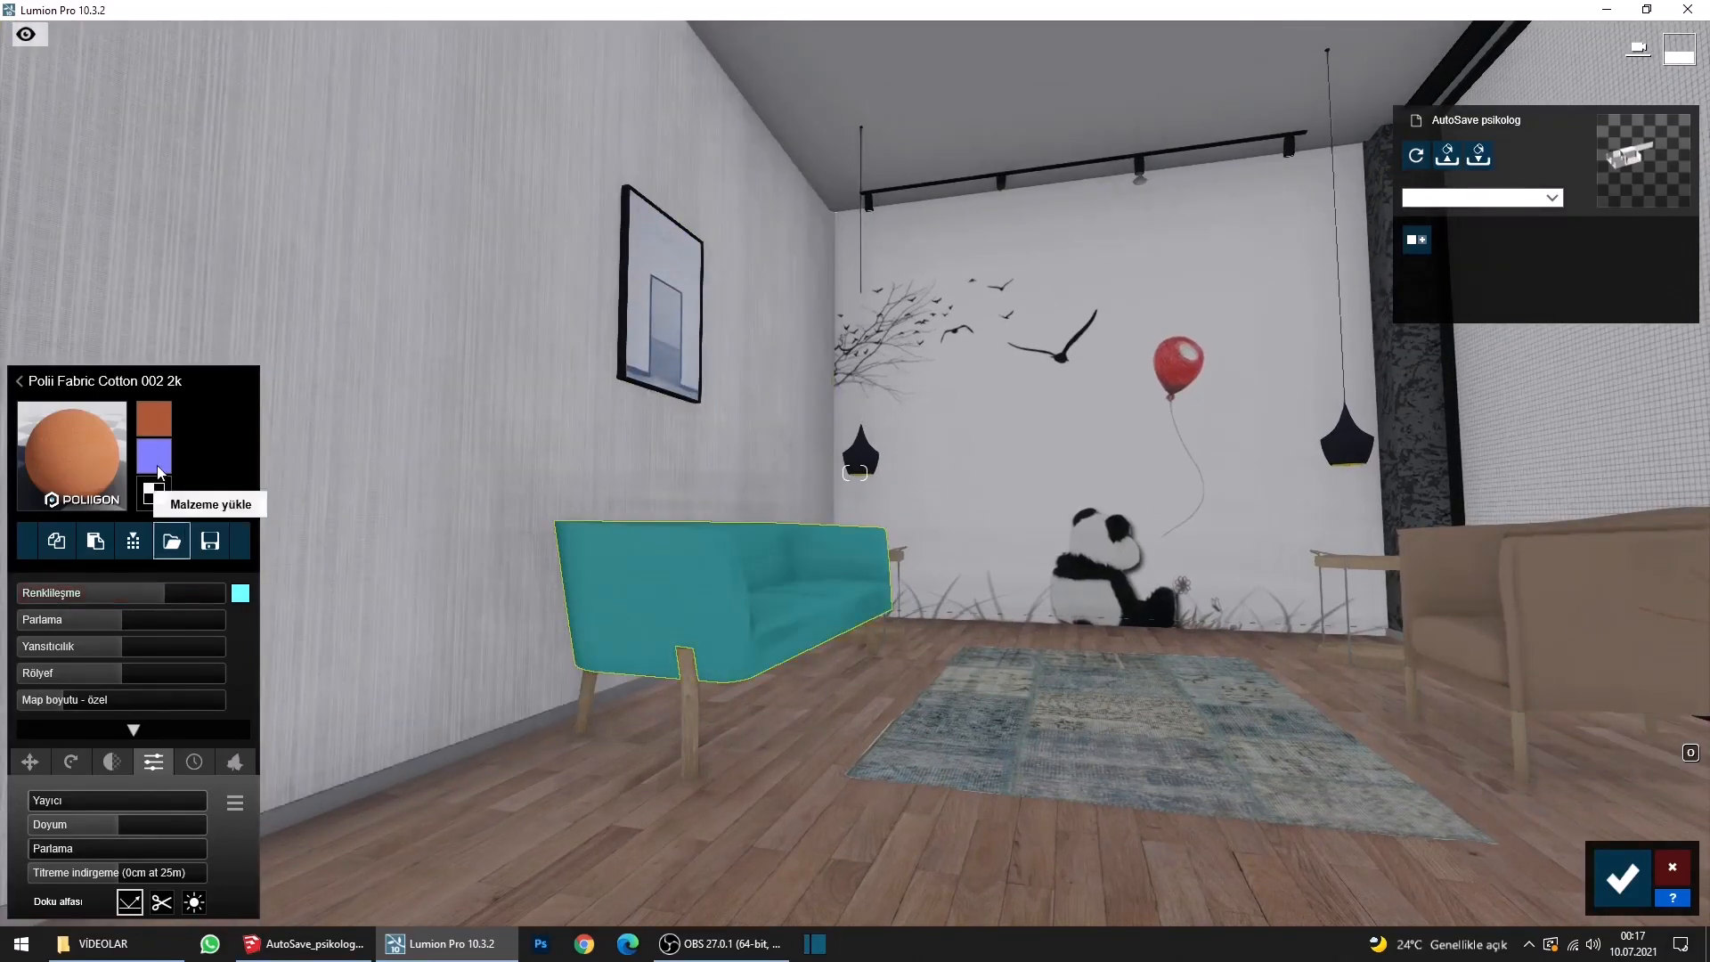
pyautogui.moveTo(163, 467)
# Shift the sofa fabric's tint from turquoise to a light sky blue with nearly full brightness.
pyautogui.press('w')
pyautogui.moveTo(668, 570); pyautogui.dragTo(634, 613, button='right')
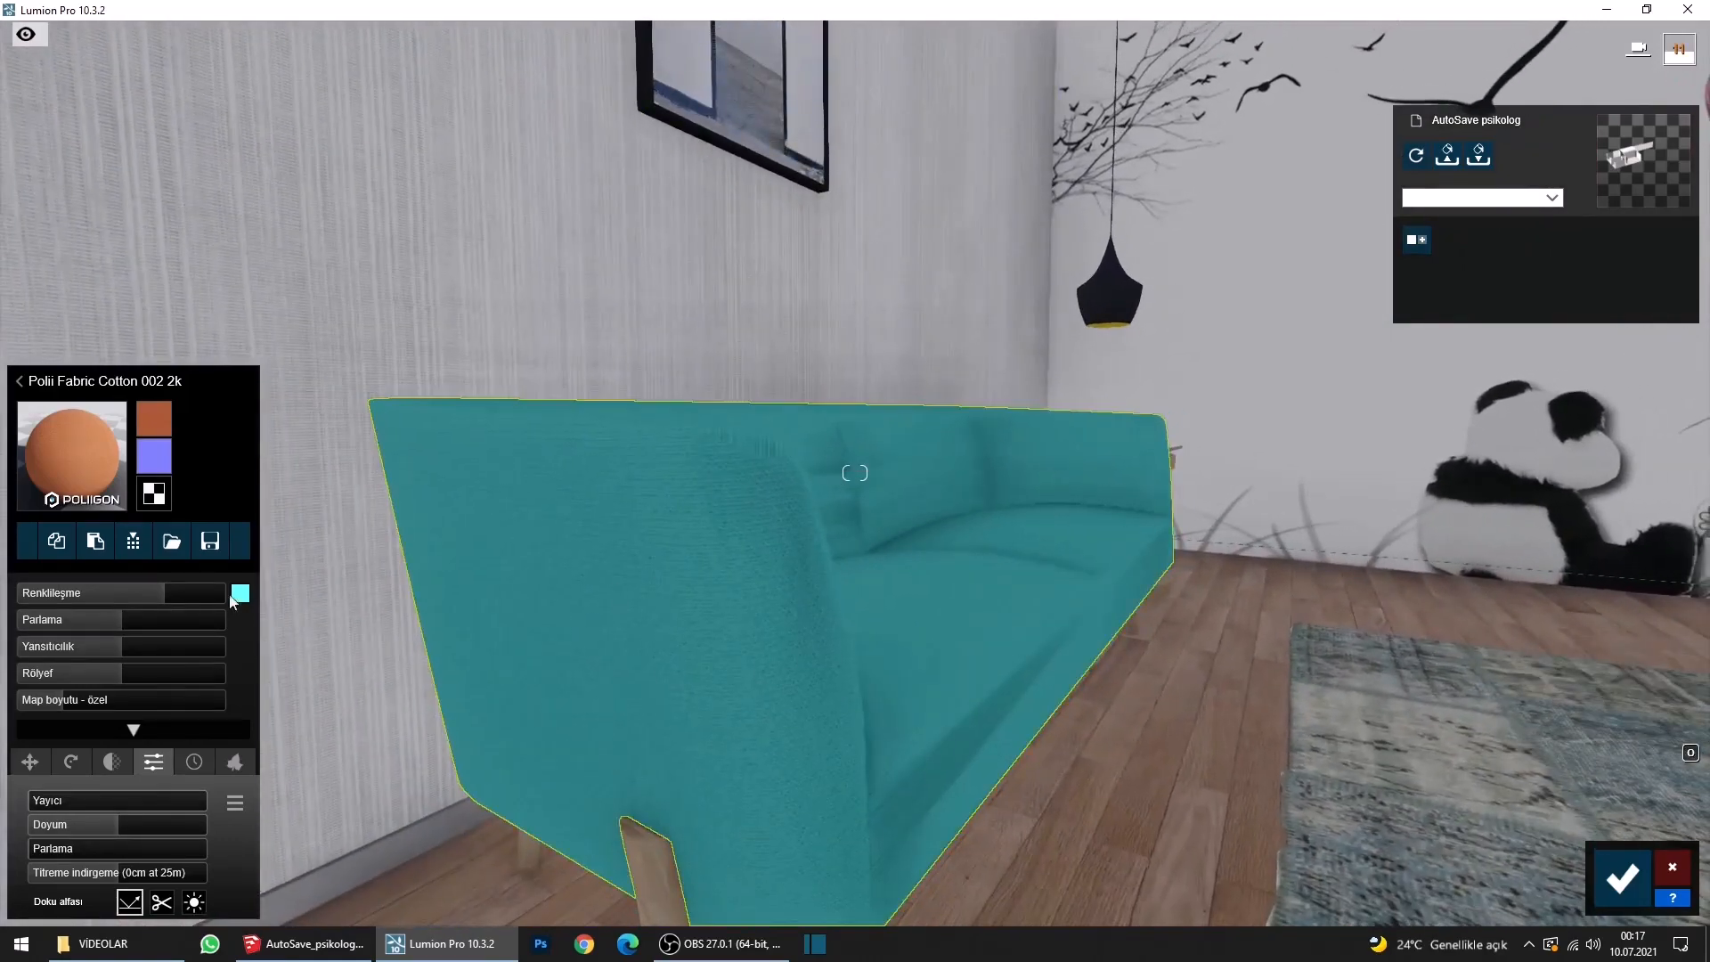
pyautogui.click(240, 593)
pyautogui.click(394, 617)
pyautogui.moveTo(394, 617); pyautogui.dragTo(396, 602)
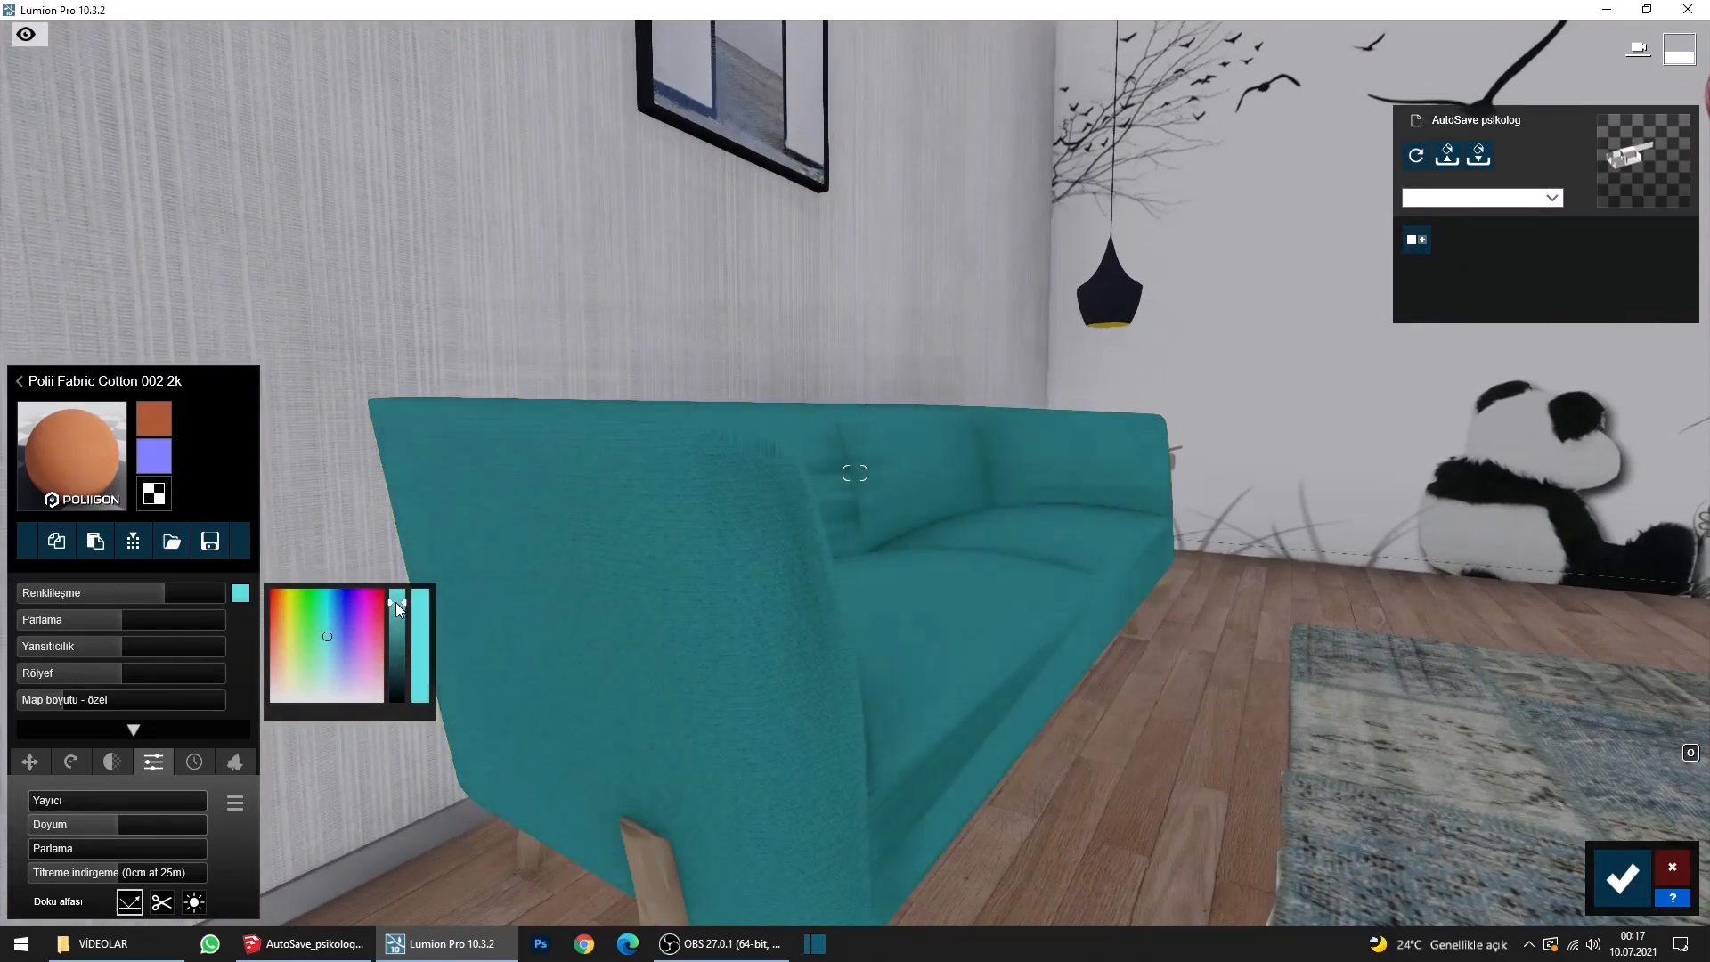
pyautogui.click(245, 602)
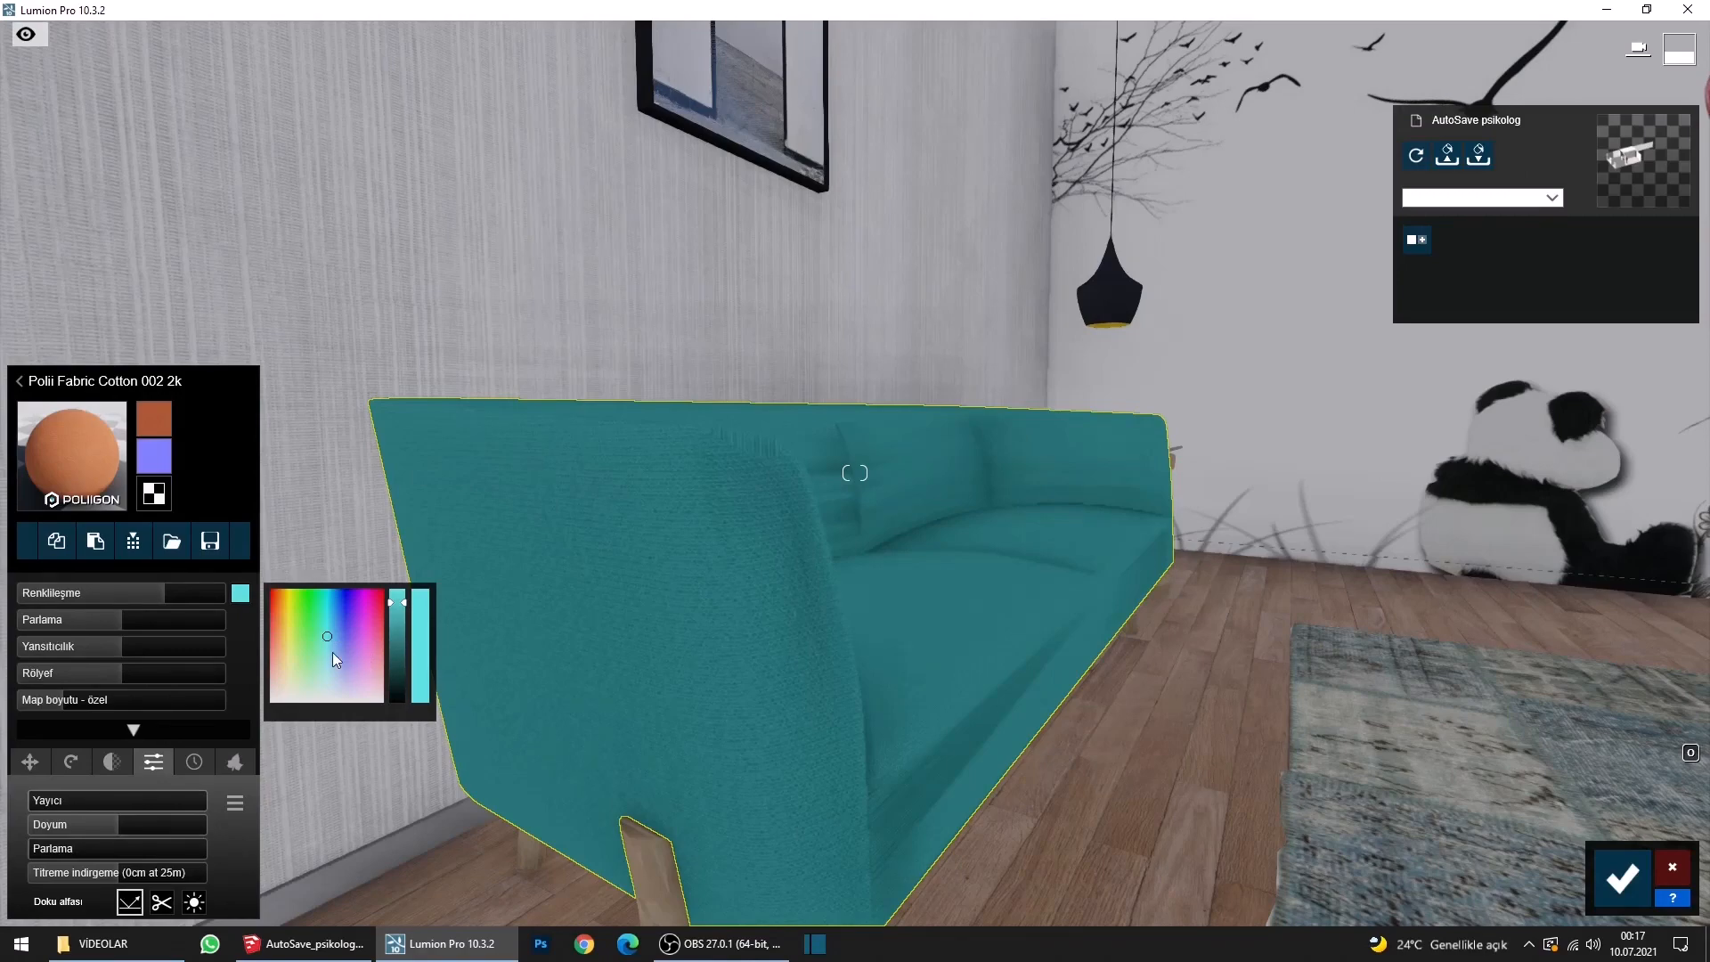
pyautogui.click(334, 636)
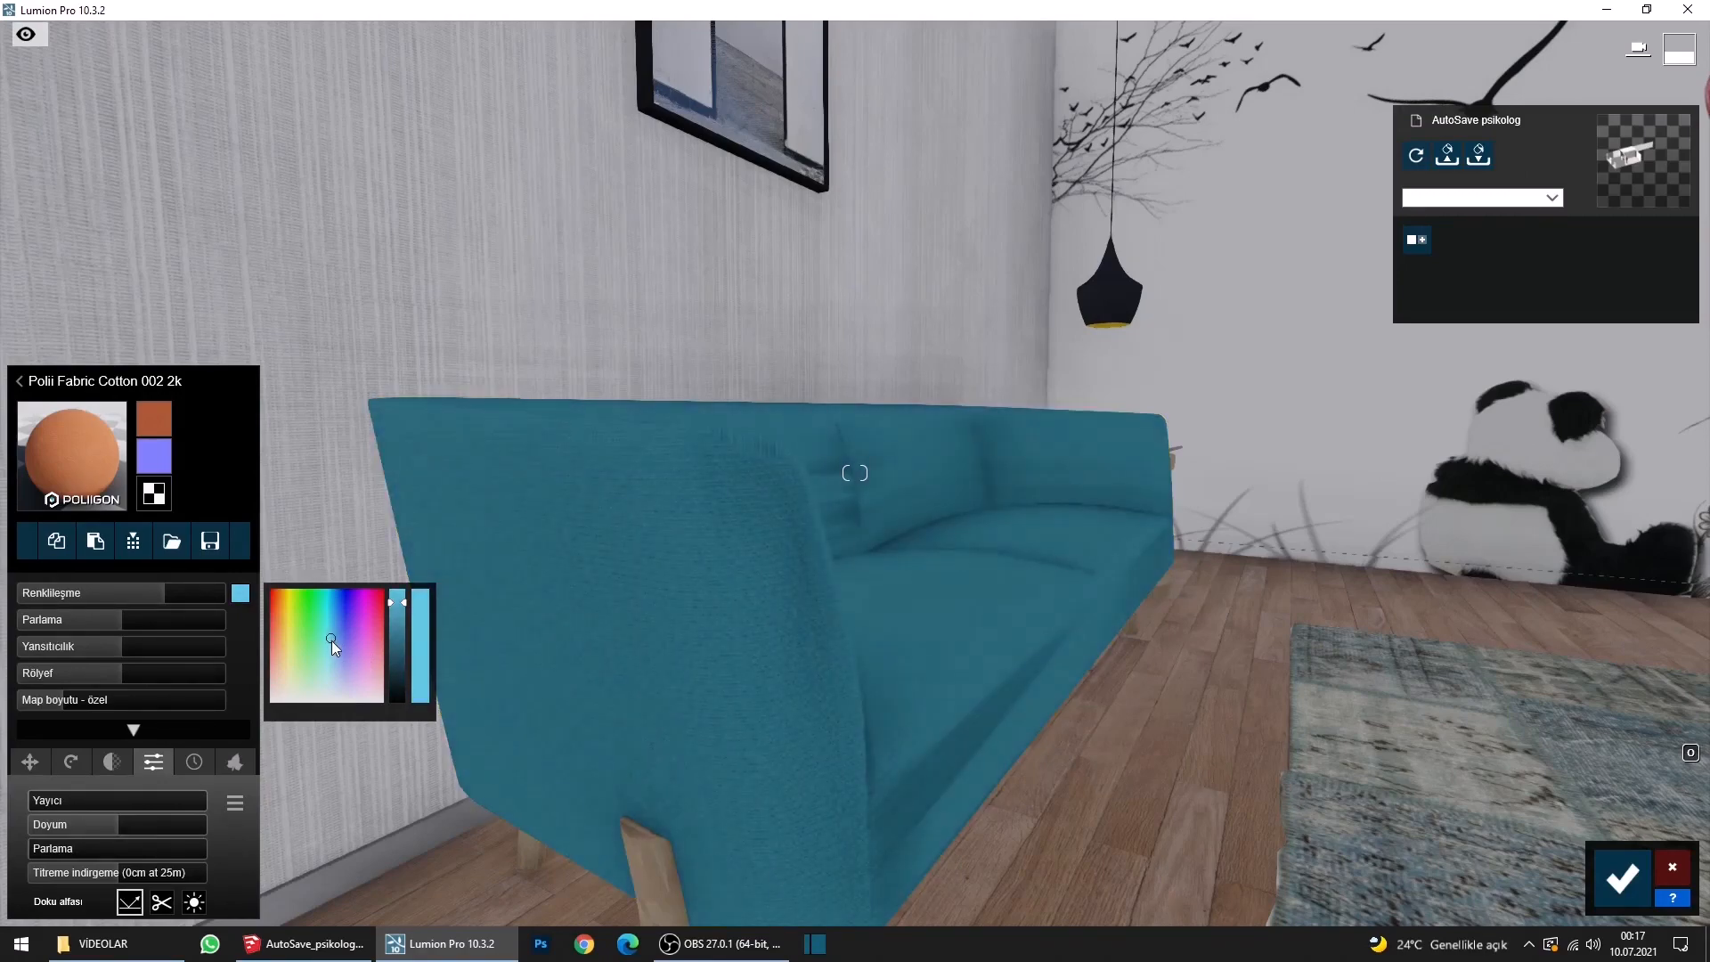
pyautogui.moveTo(395, 600); pyautogui.dragTo(394, 591)
# Add slight weathering to the sofa fabric with the blue weathering type and an edge value of 0.1.
pyautogui.scroll(-3, 610, 533)
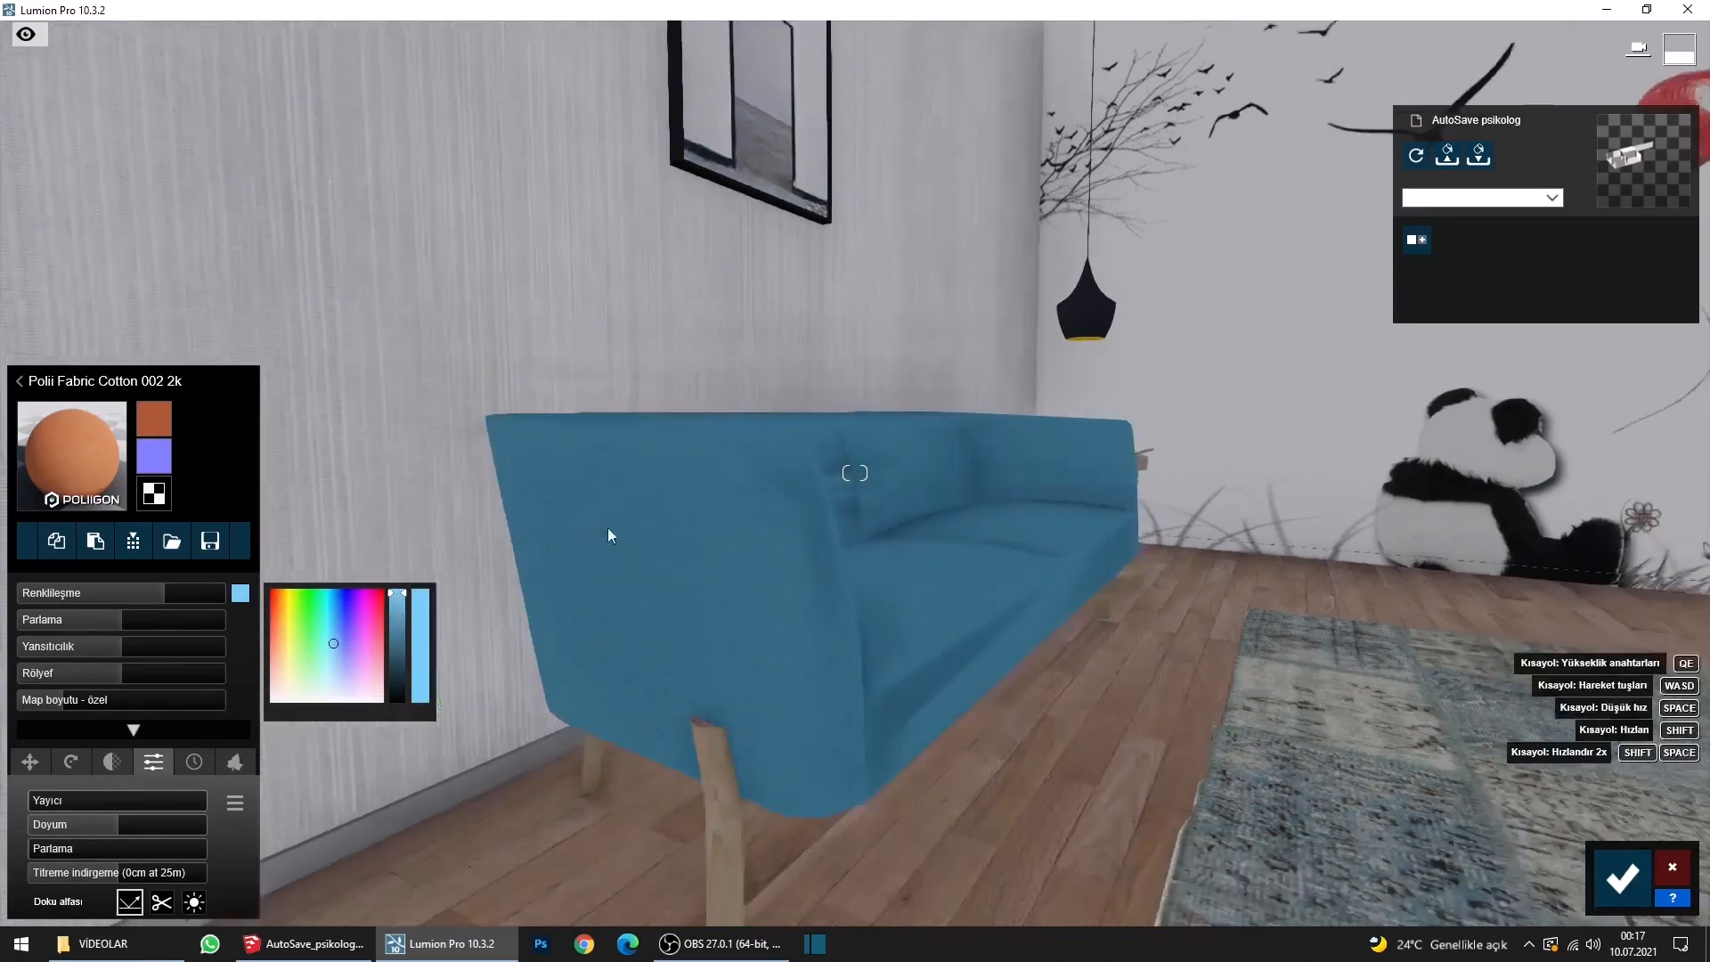
pyautogui.click(196, 764)
pyautogui.scroll(3, 700, 581)
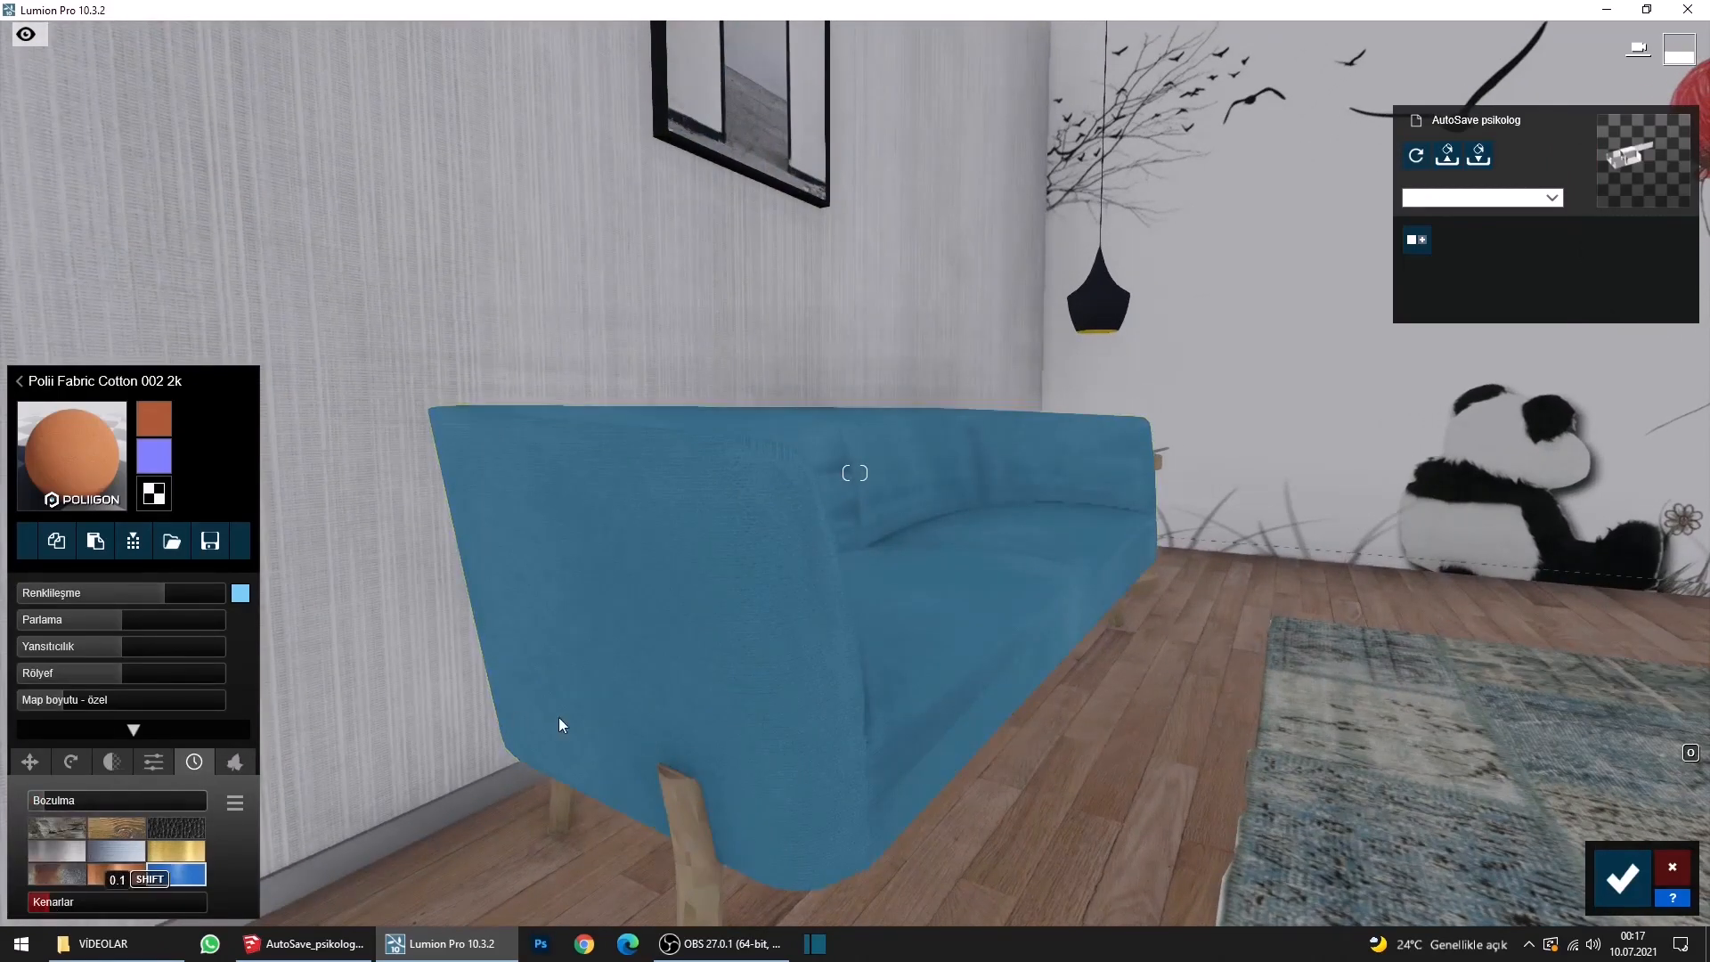
# Assign the exterior wood material Wood 003 1024 to the sofa's legs.
pyautogui.click(679, 823)
pyautogui.moveTo(501, 525); pyautogui.dragTo(494, 621, button='right')
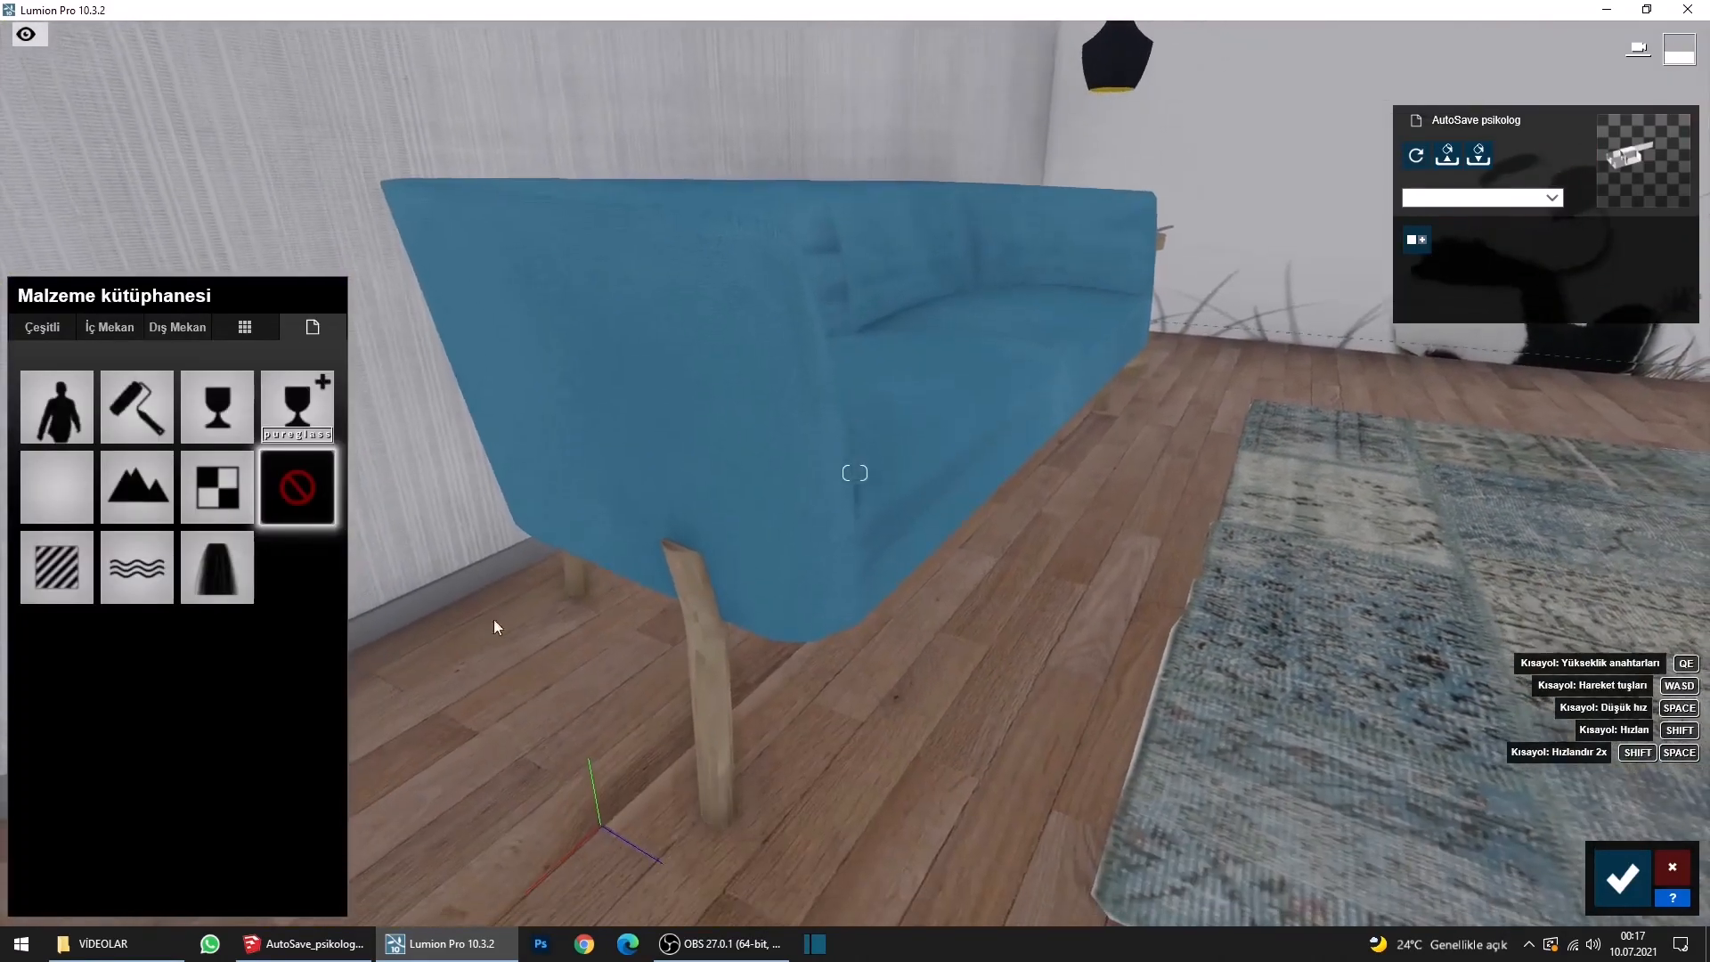
pyautogui.click(176, 327)
pyautogui.click(168, 428)
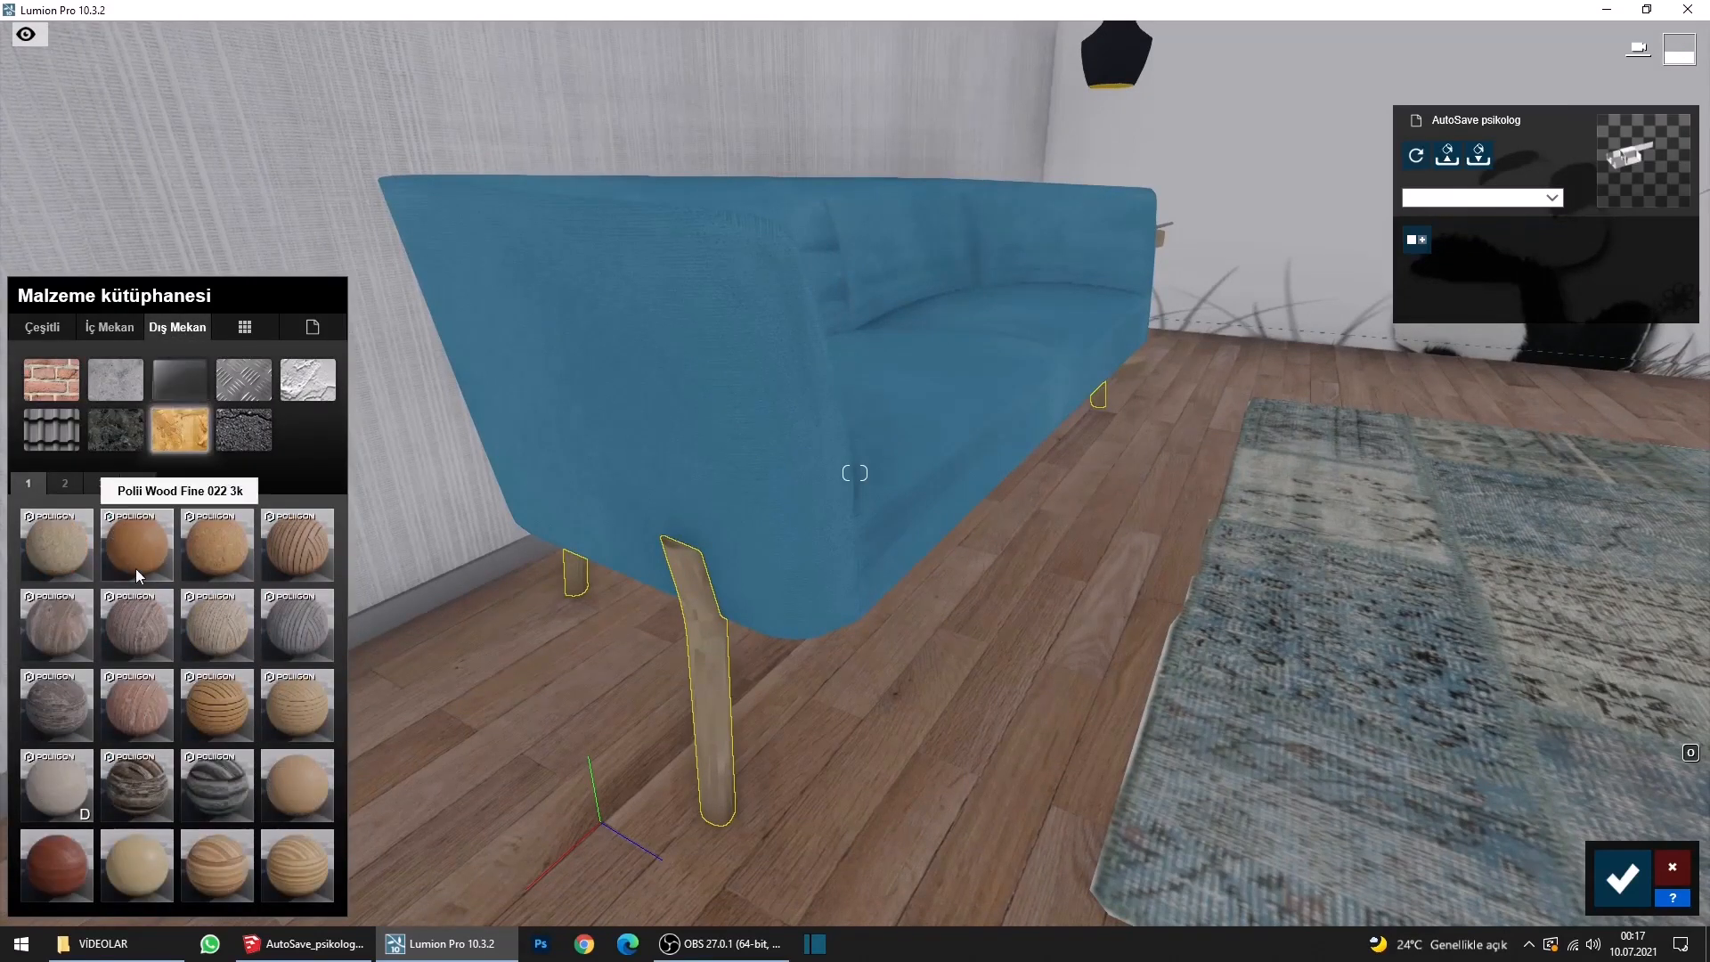
pyautogui.click(127, 861)
# Set the relief of the sofa legs' wood to 1.0 and add slight wood-type weathering.
pyautogui.click(72, 761)
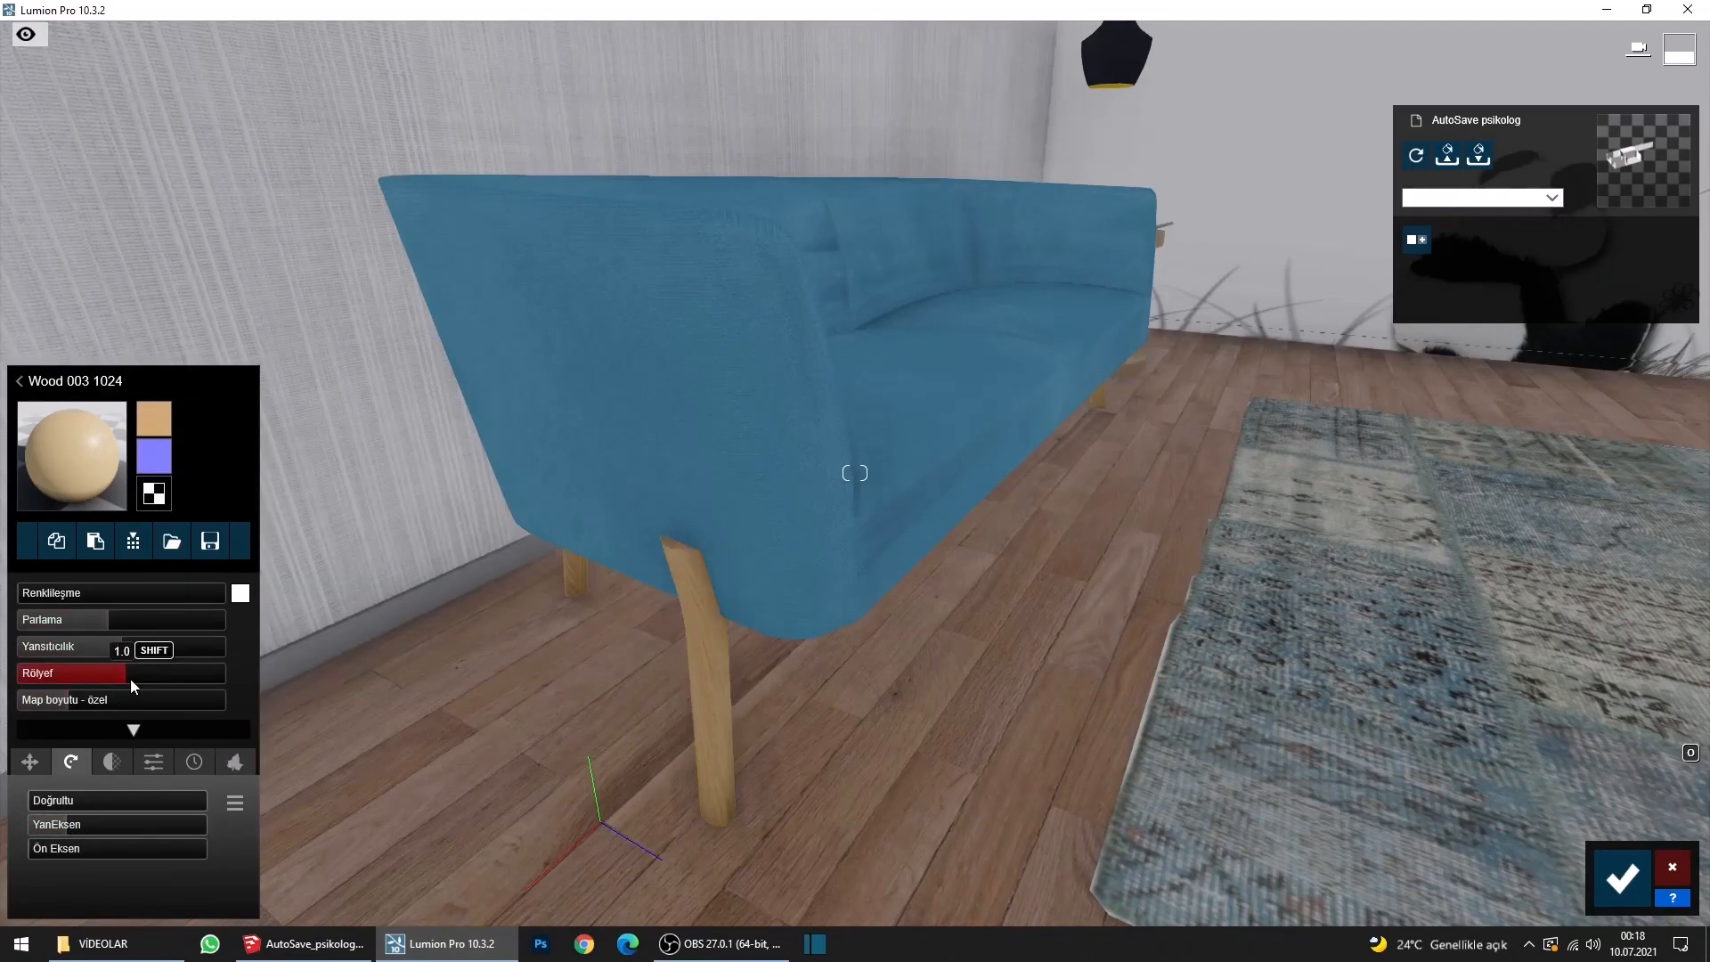
pyautogui.click(105, 770)
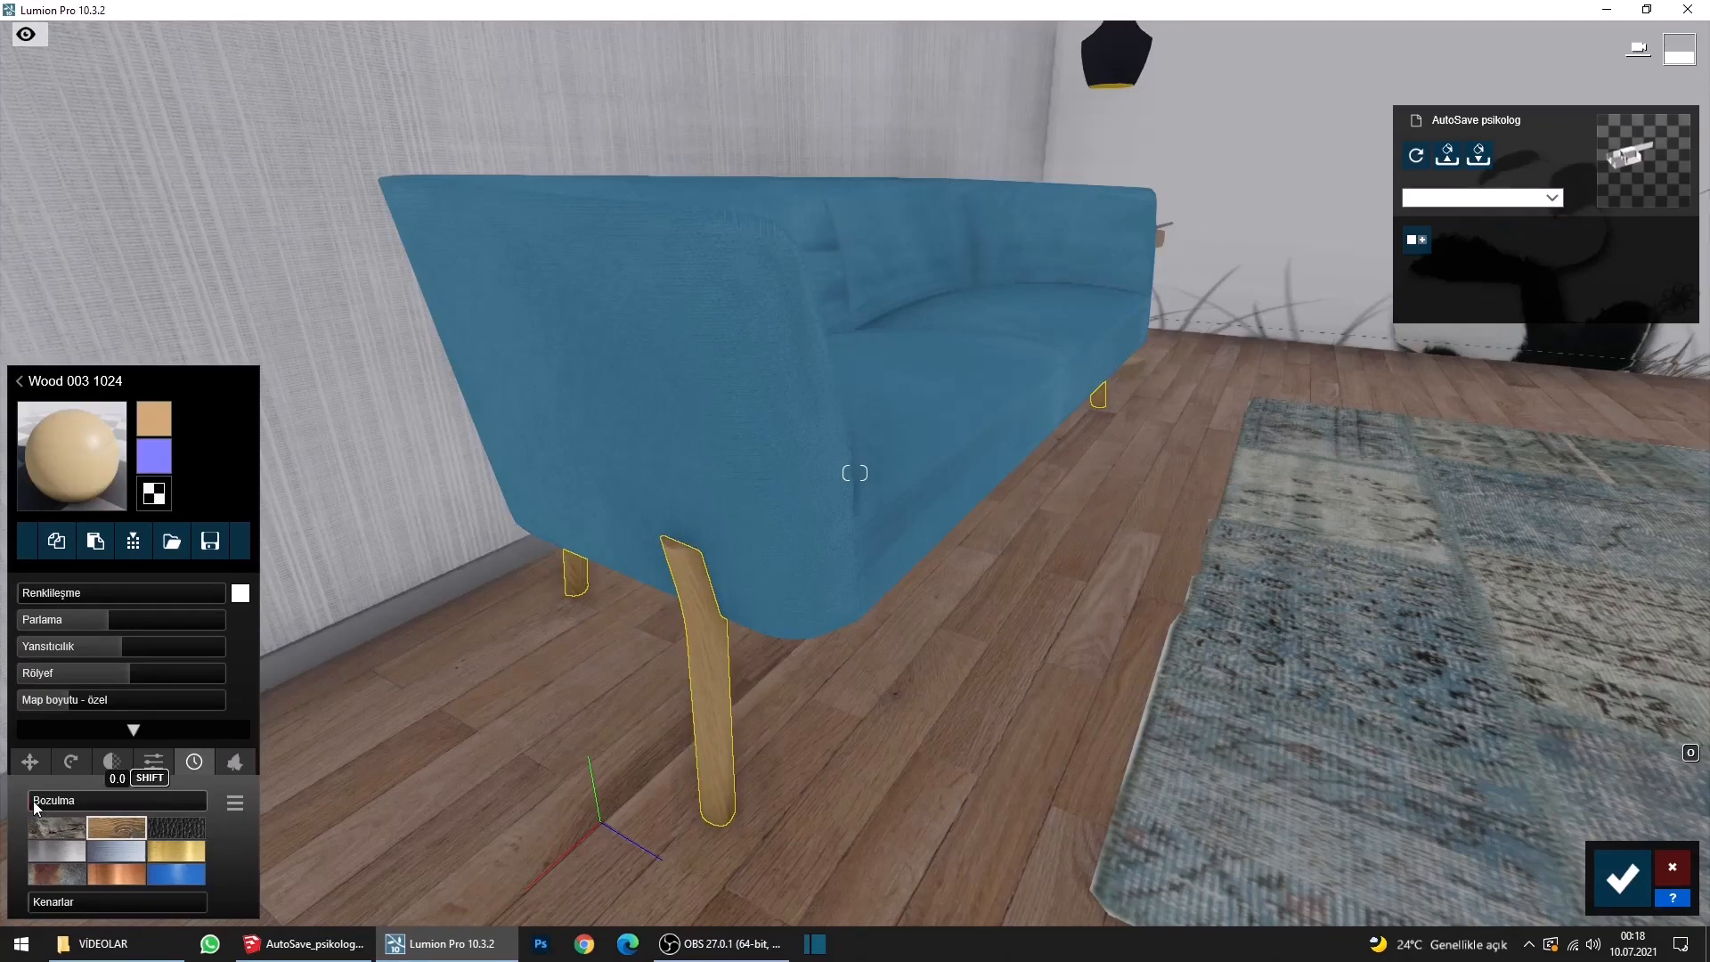
pyautogui.click(45, 800)
# Assign a Standard material to the patchwork rug on the floor.
pyautogui.press('s')
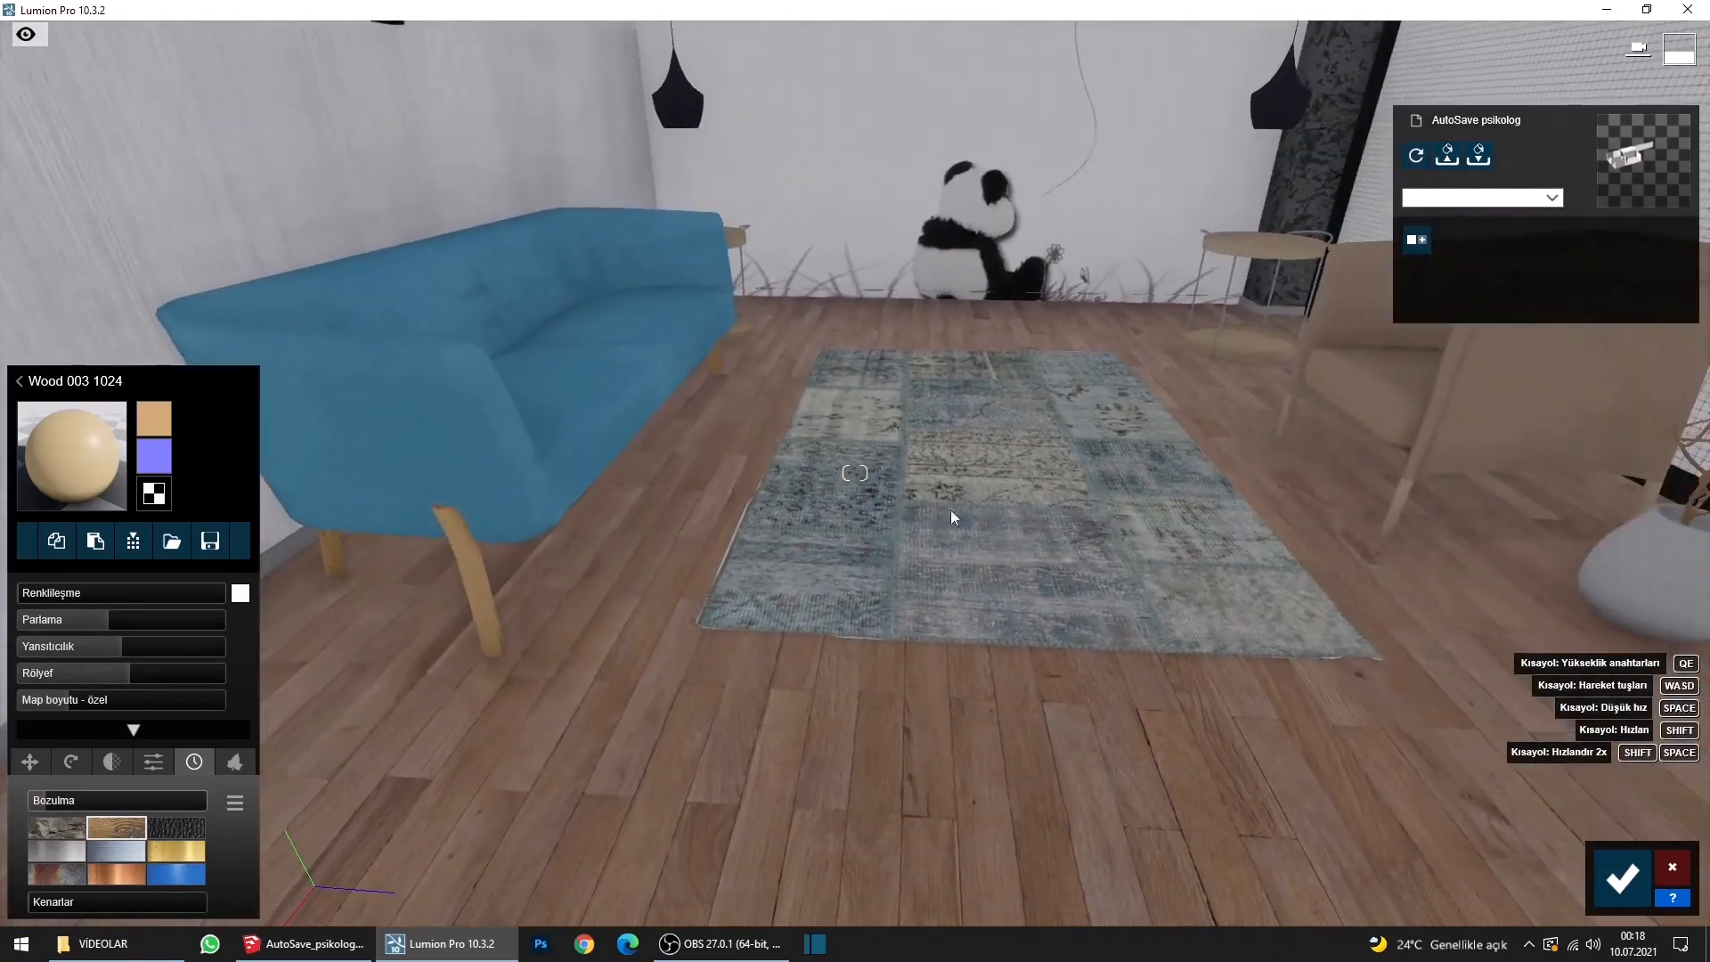
pyautogui.click(949, 509)
pyautogui.click(54, 554)
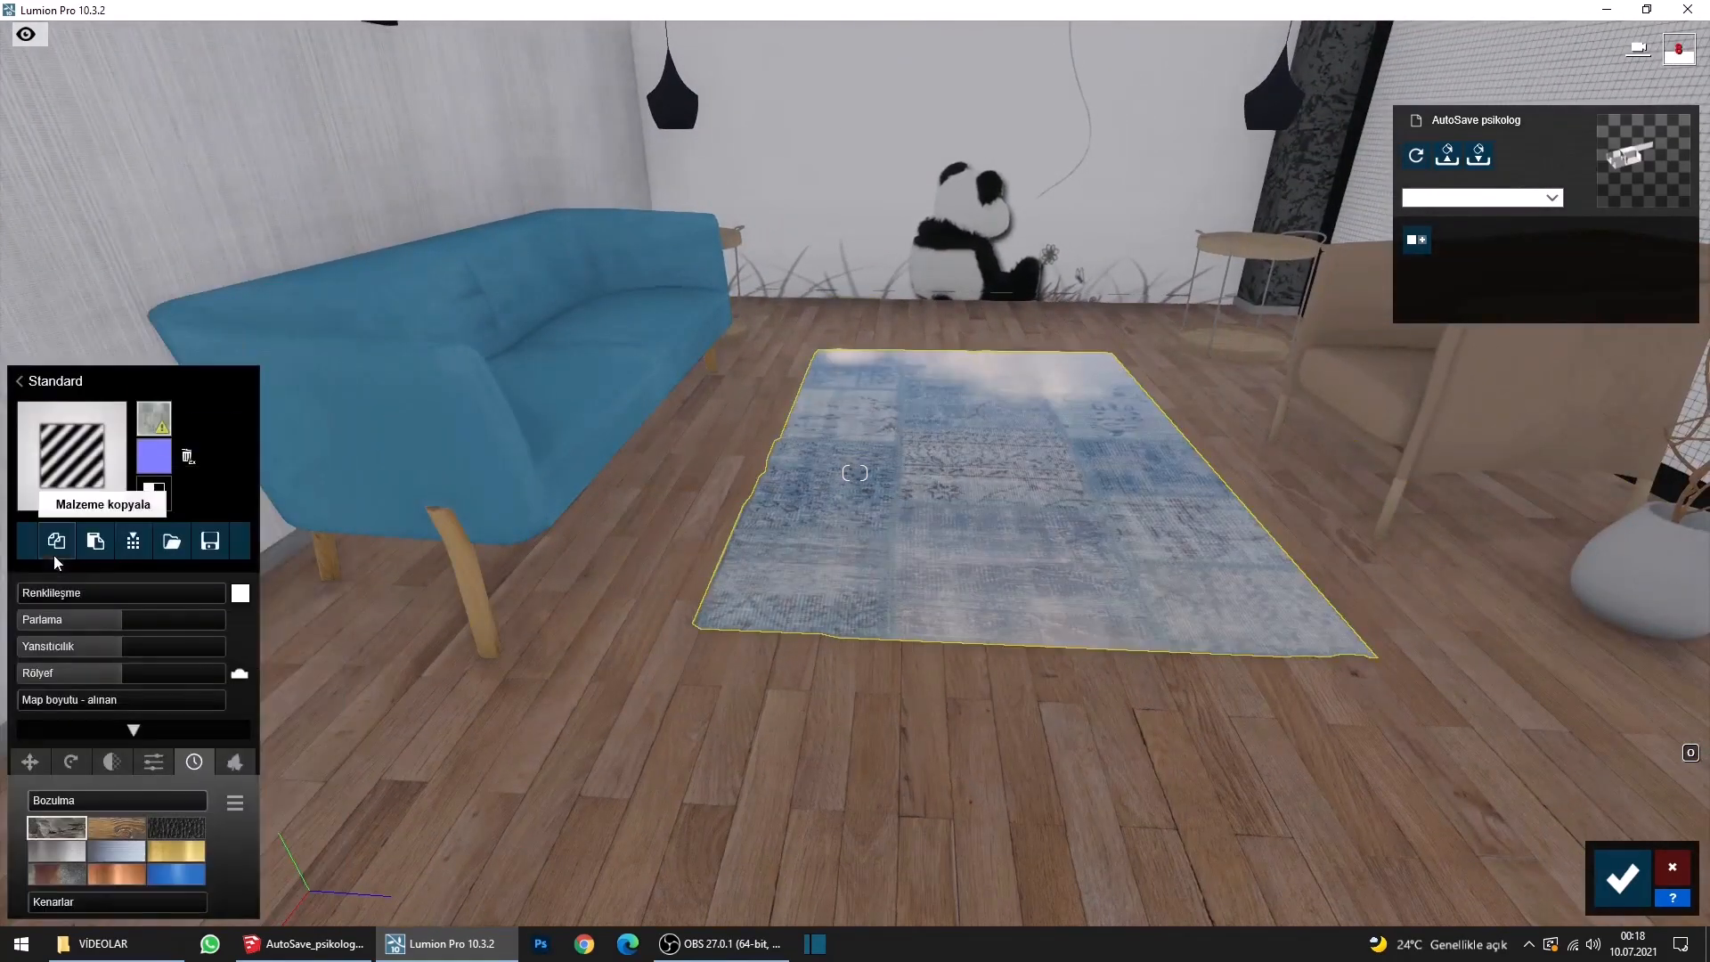
pyautogui.click(154, 456)
pyautogui.press('Escape')
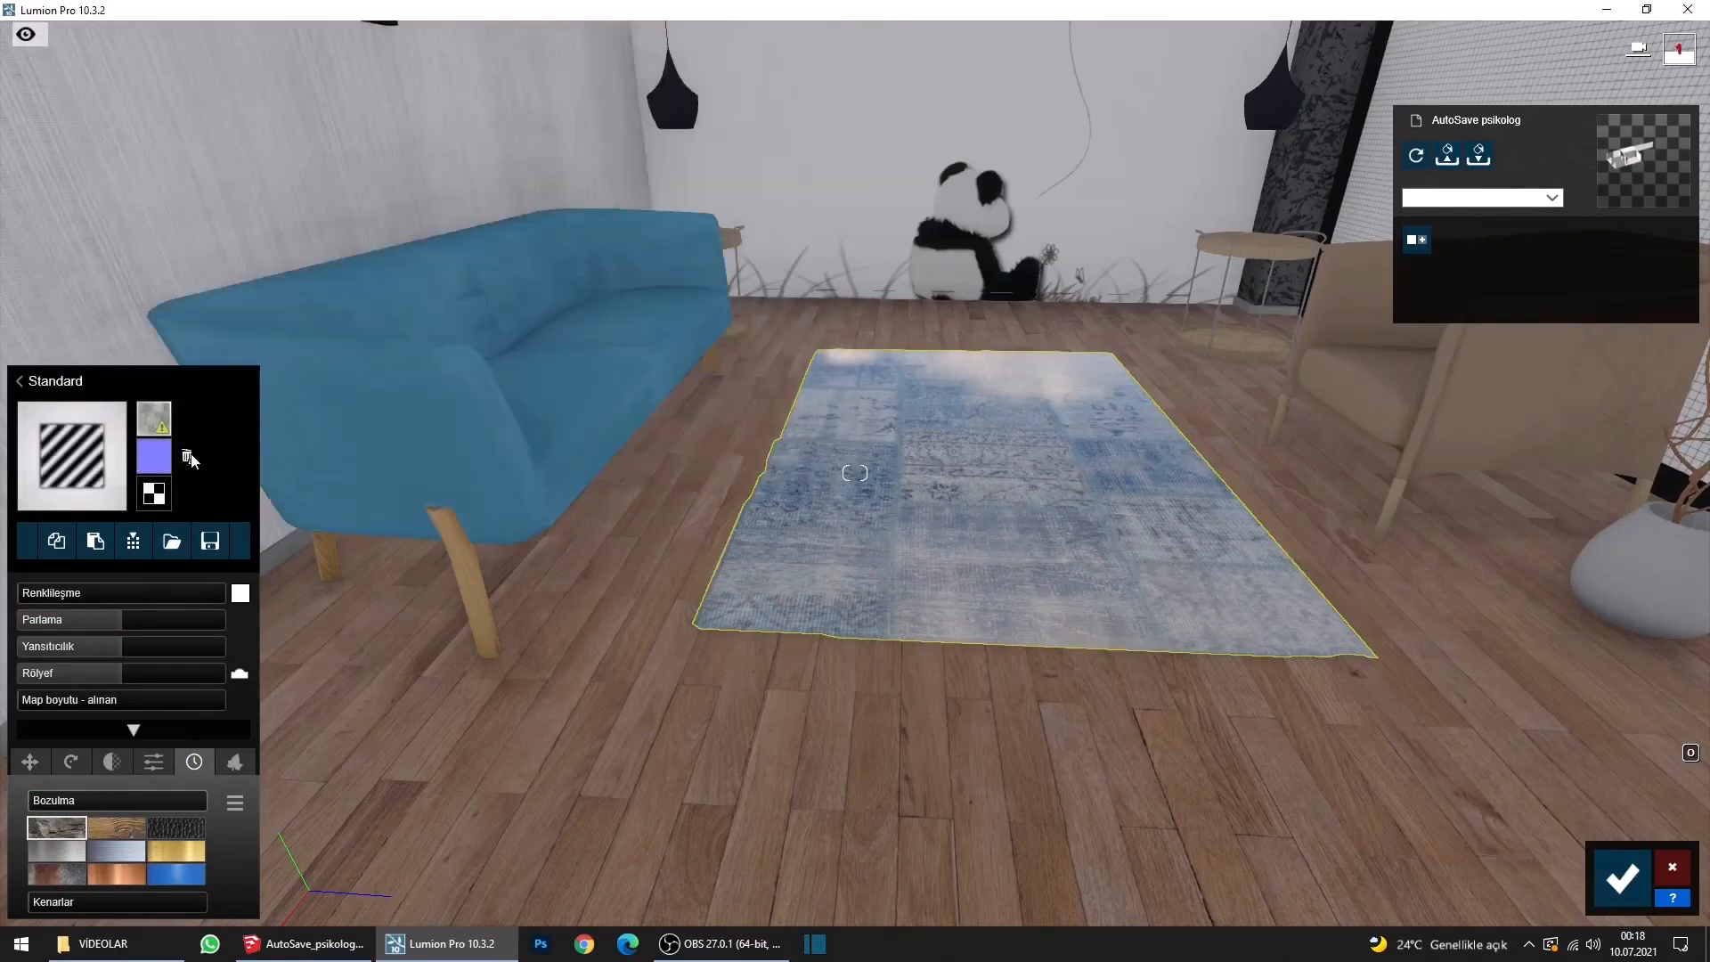
# Reduce the rug's gloss and reflectivity to low values and add slight weathering with the blue weathering type.
pyautogui.click(55, 621)
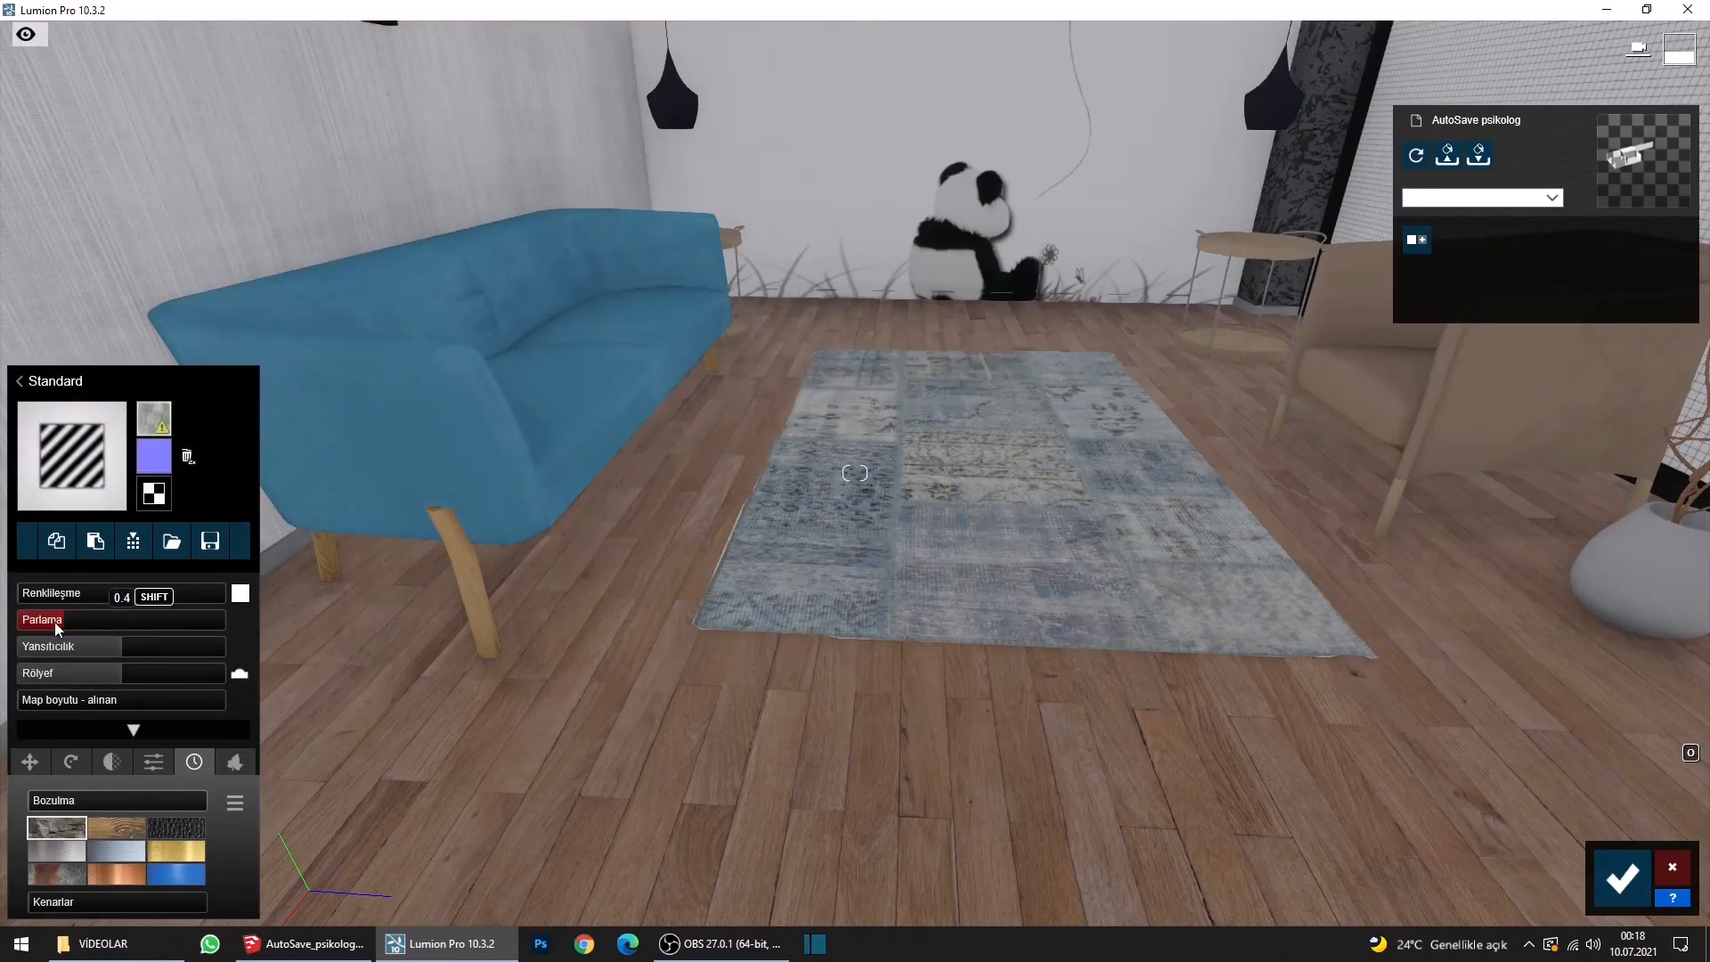
pyautogui.click(66, 649)
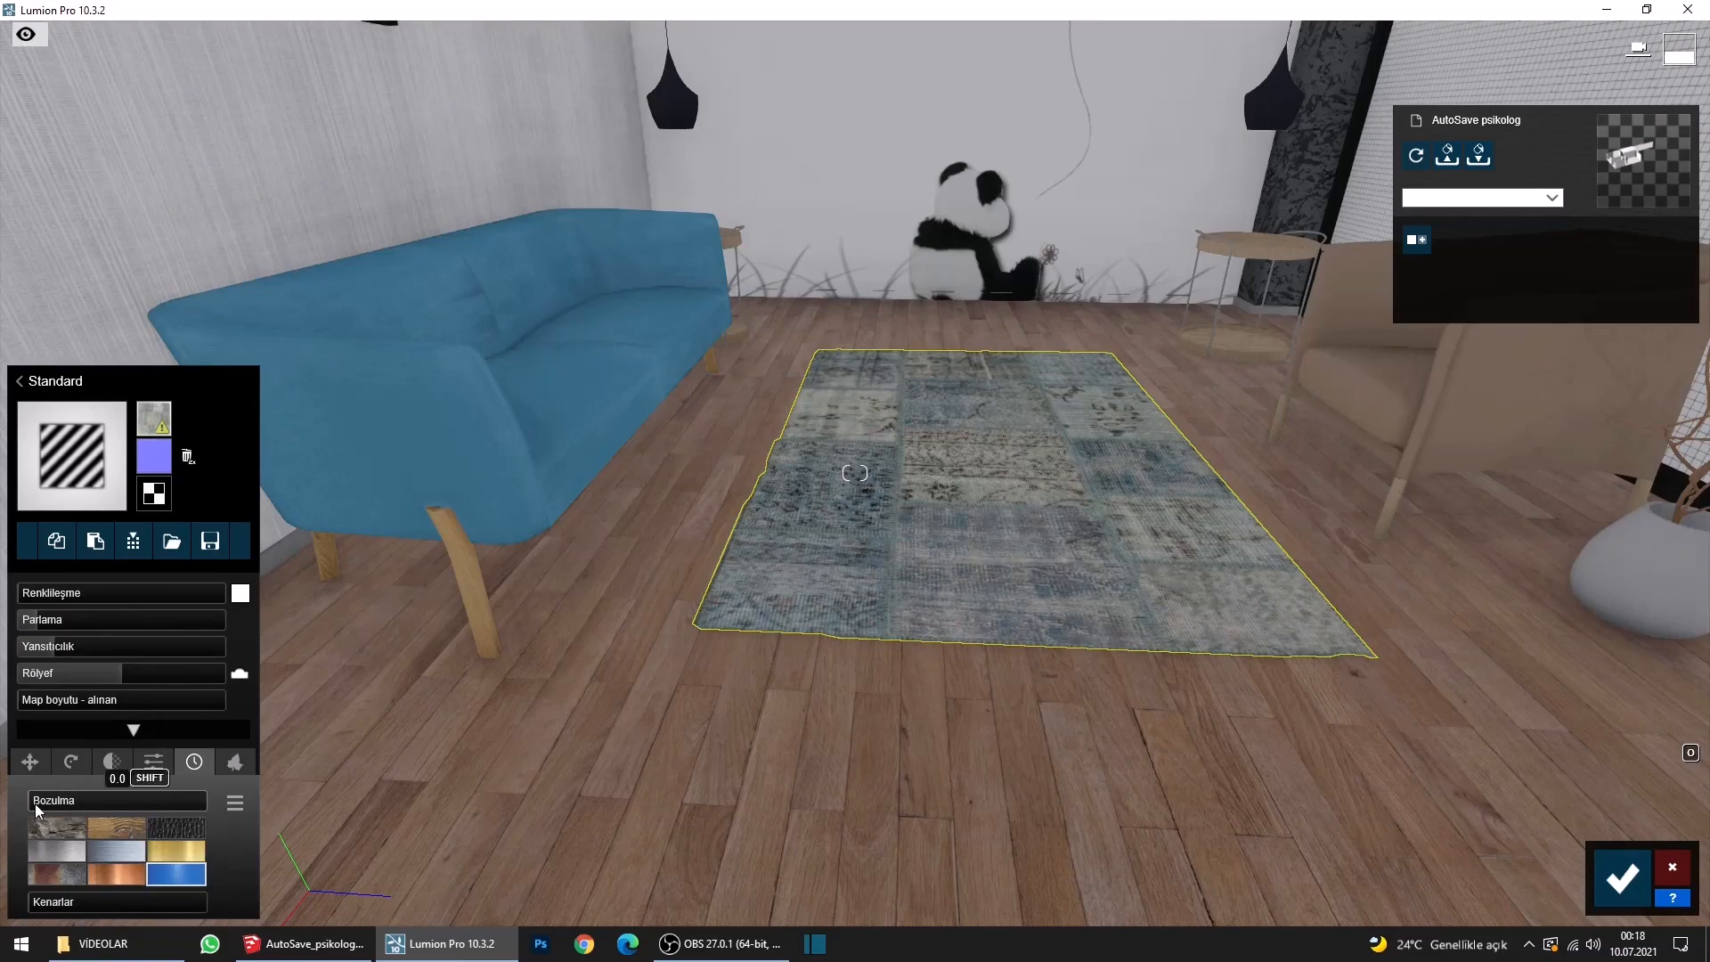
pyautogui.moveTo(37, 808)
pyautogui.mouseDown()
pyautogui.moveTo(59, 807)
pyautogui.moveTo(40, 800)
pyautogui.mouseUp()
# Copy the sofa's blue cotton fabric material onto the upholstery of the armchair across the rug.
pyautogui.moveTo(307, 704)
pyautogui.mouseDown(button='right')
pyautogui.moveTo(409, 695)
pyautogui.moveTo(312, 686)
pyautogui.mouseUp(button='right')
pyautogui.click(387, 495)
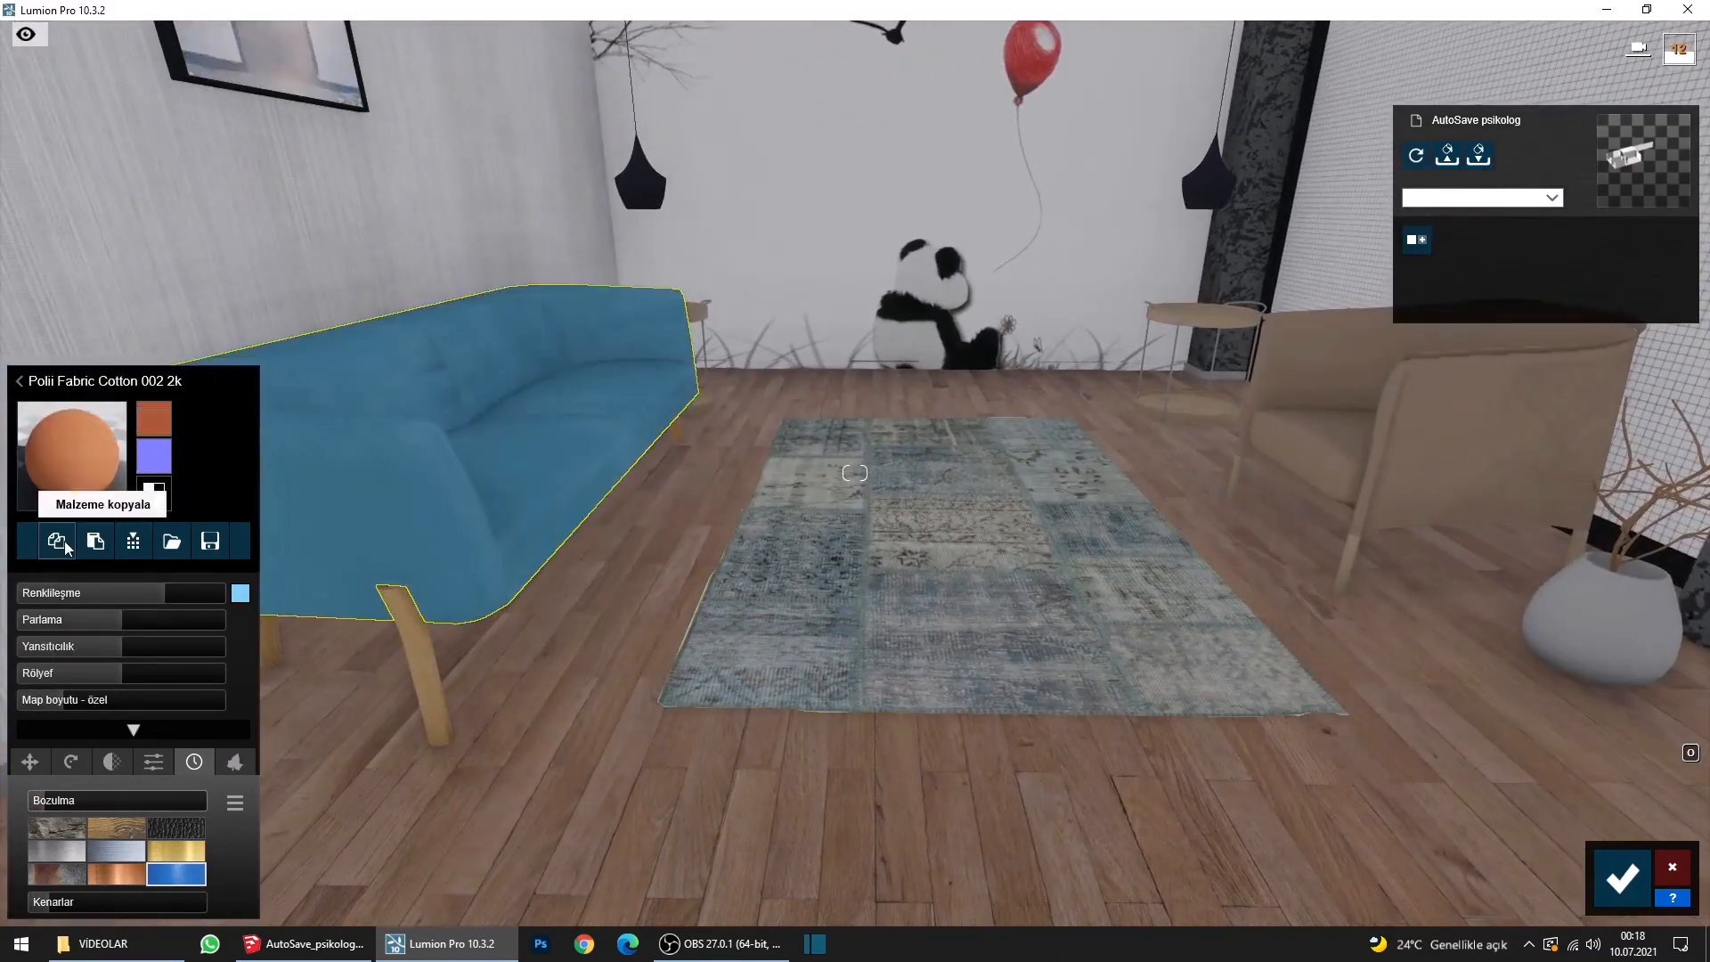
pyautogui.click(1347, 458)
pyautogui.click(61, 485)
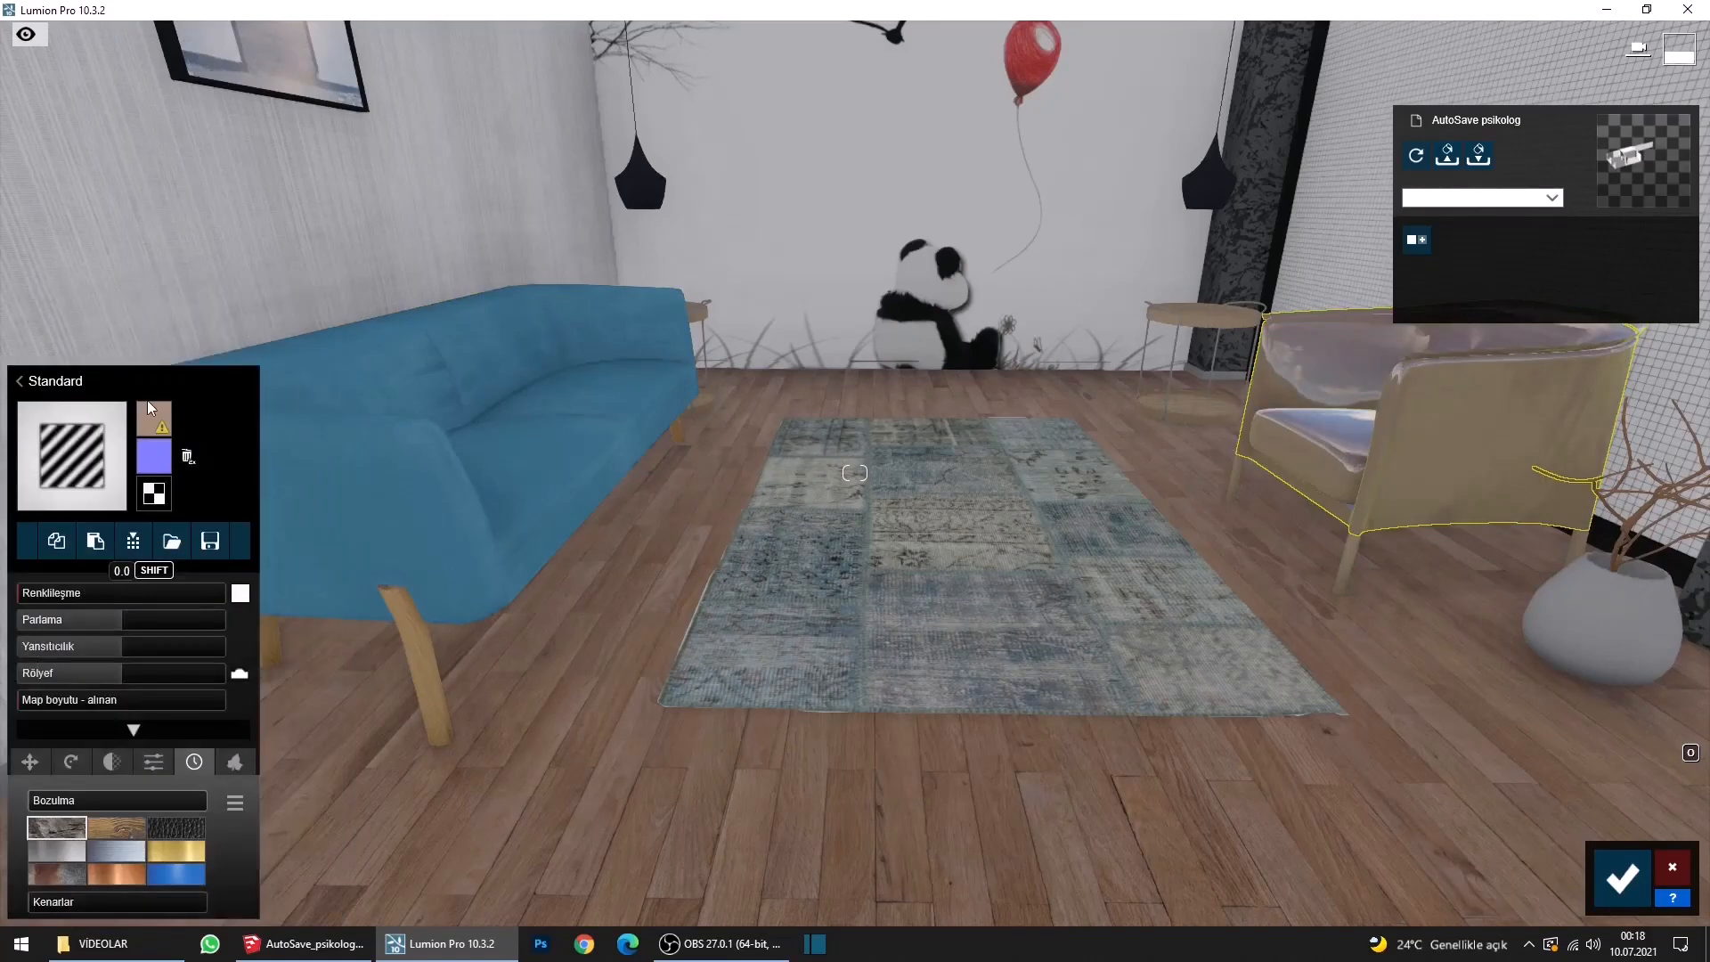
pyautogui.click(94, 542)
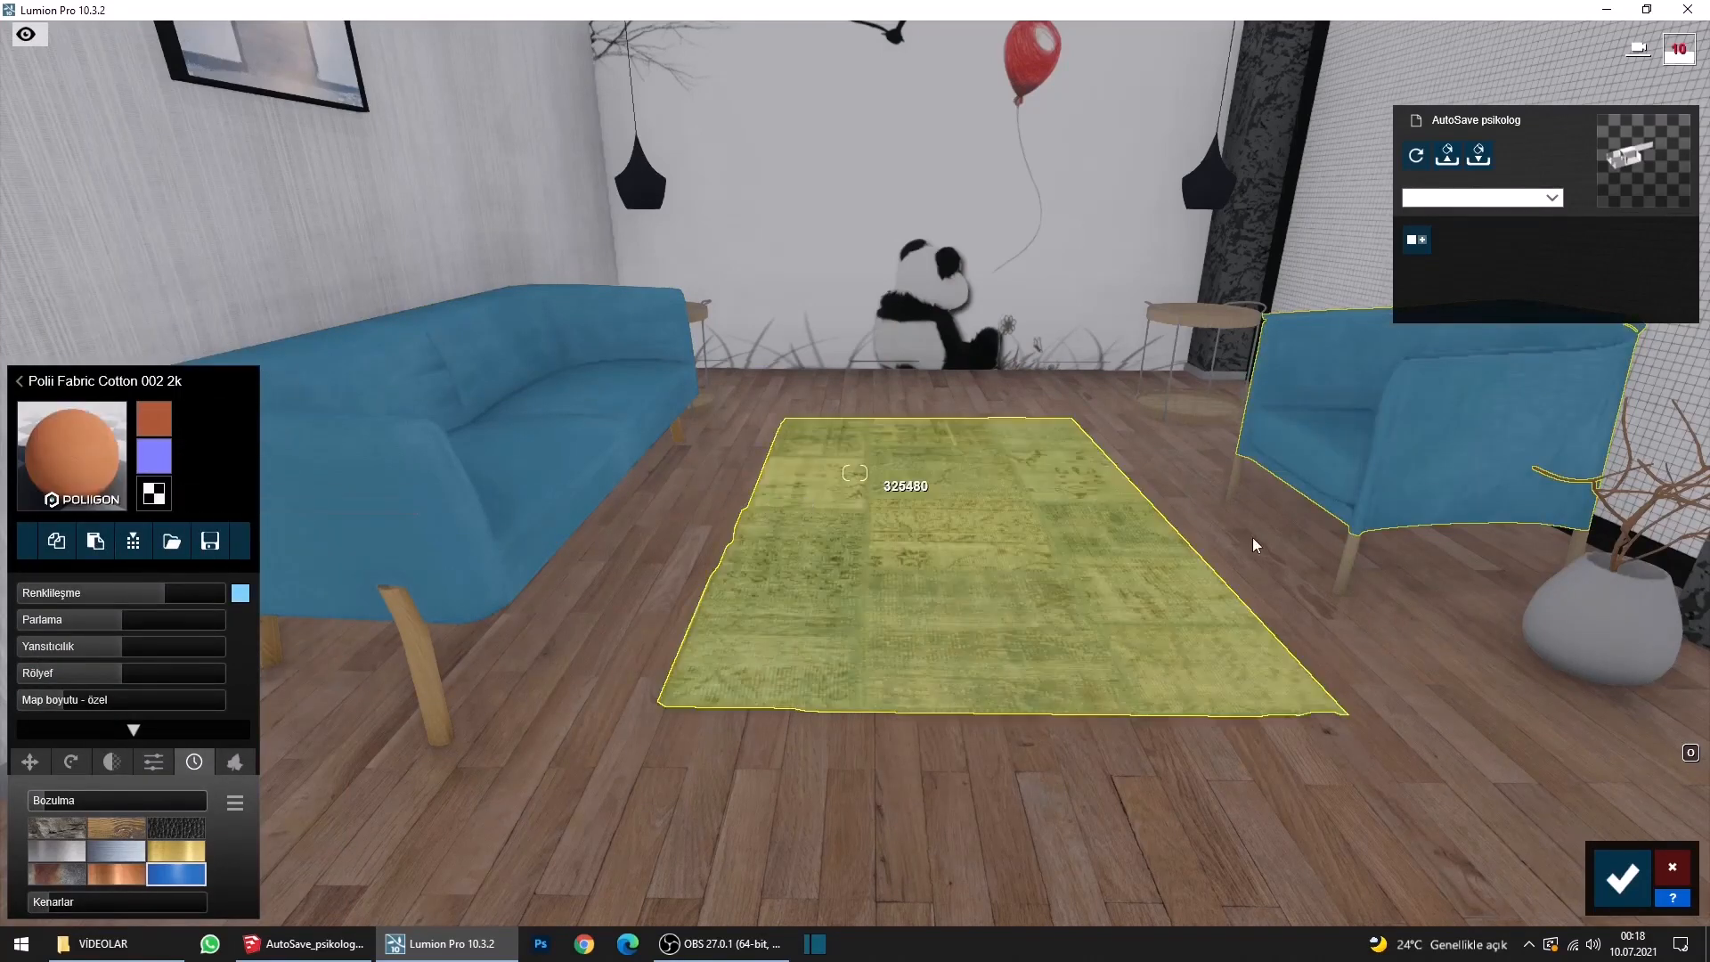
# Copy the sofa legs' Wood 003 1024 material onto the armchair's legs.
pyautogui.click(405, 668)
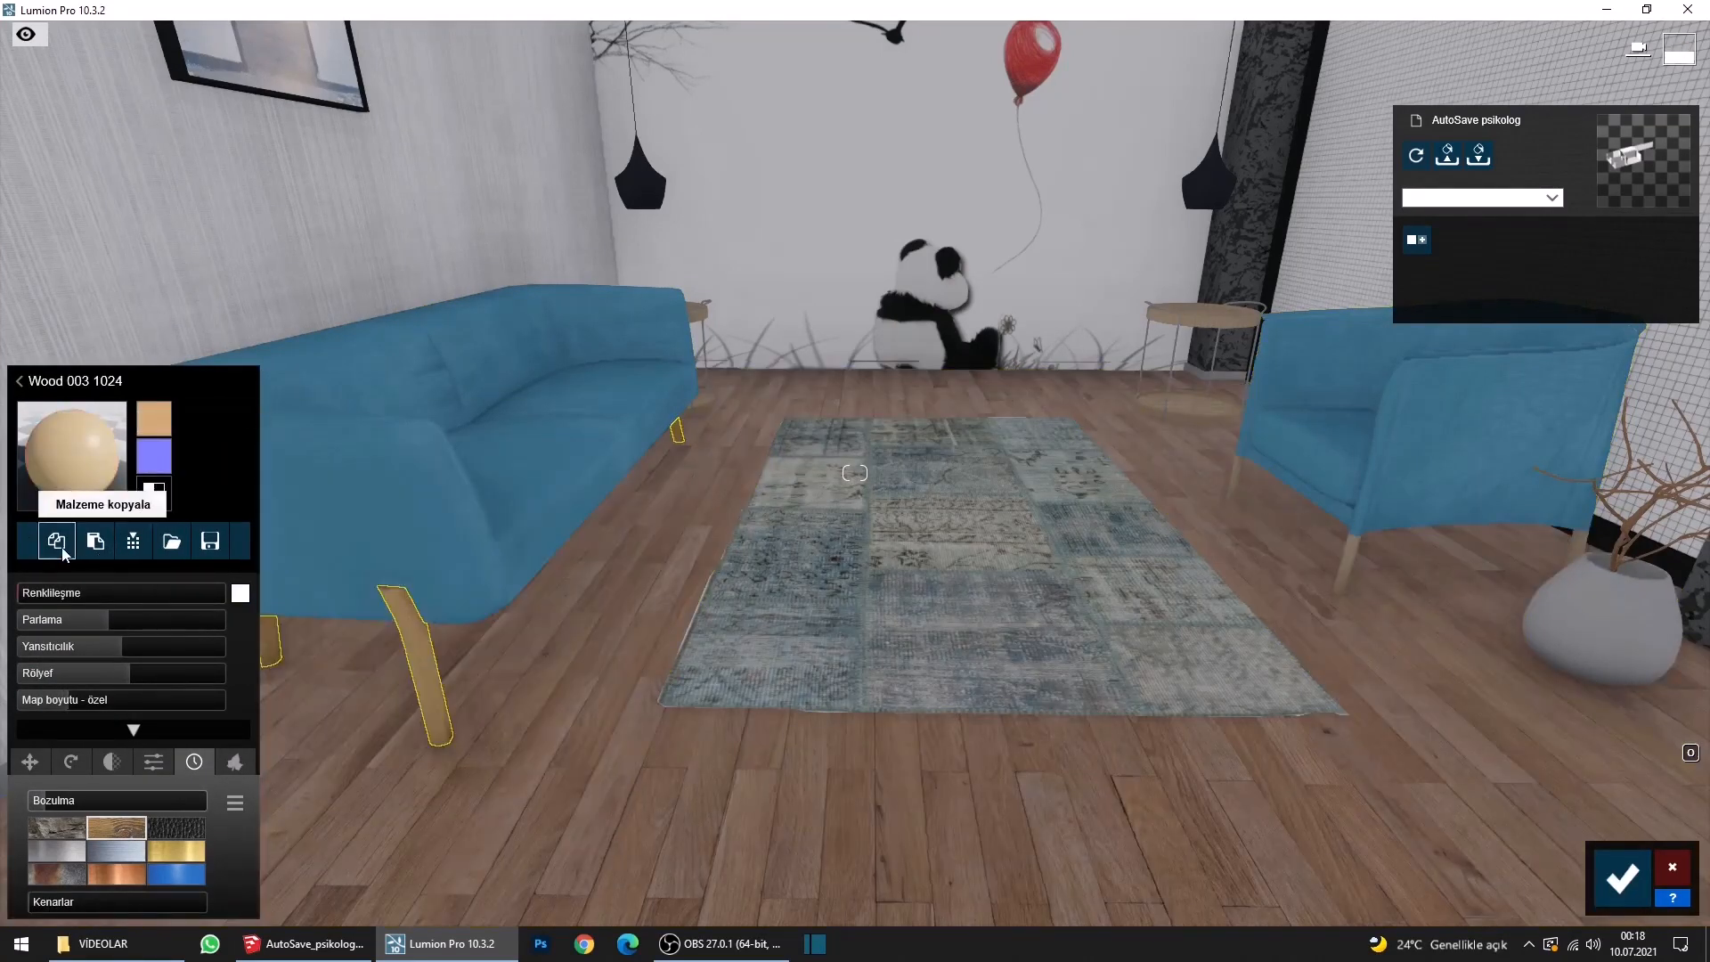
pyautogui.click(1345, 559)
pyautogui.click(56, 545)
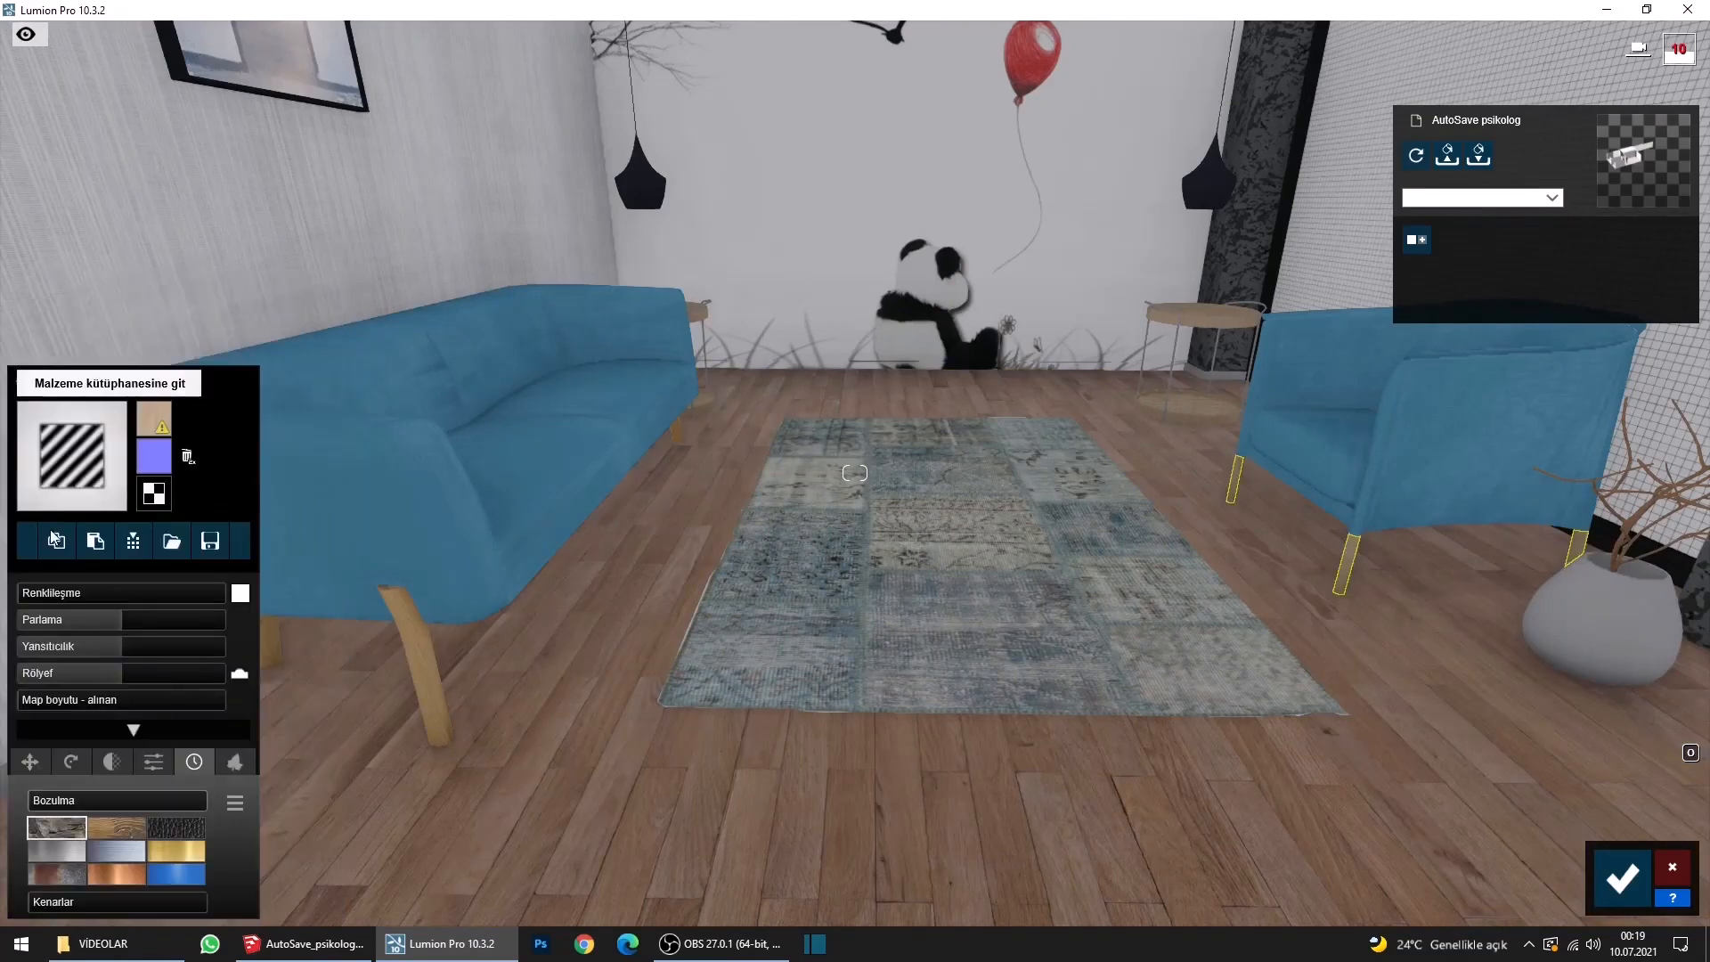
pyautogui.click(94, 545)
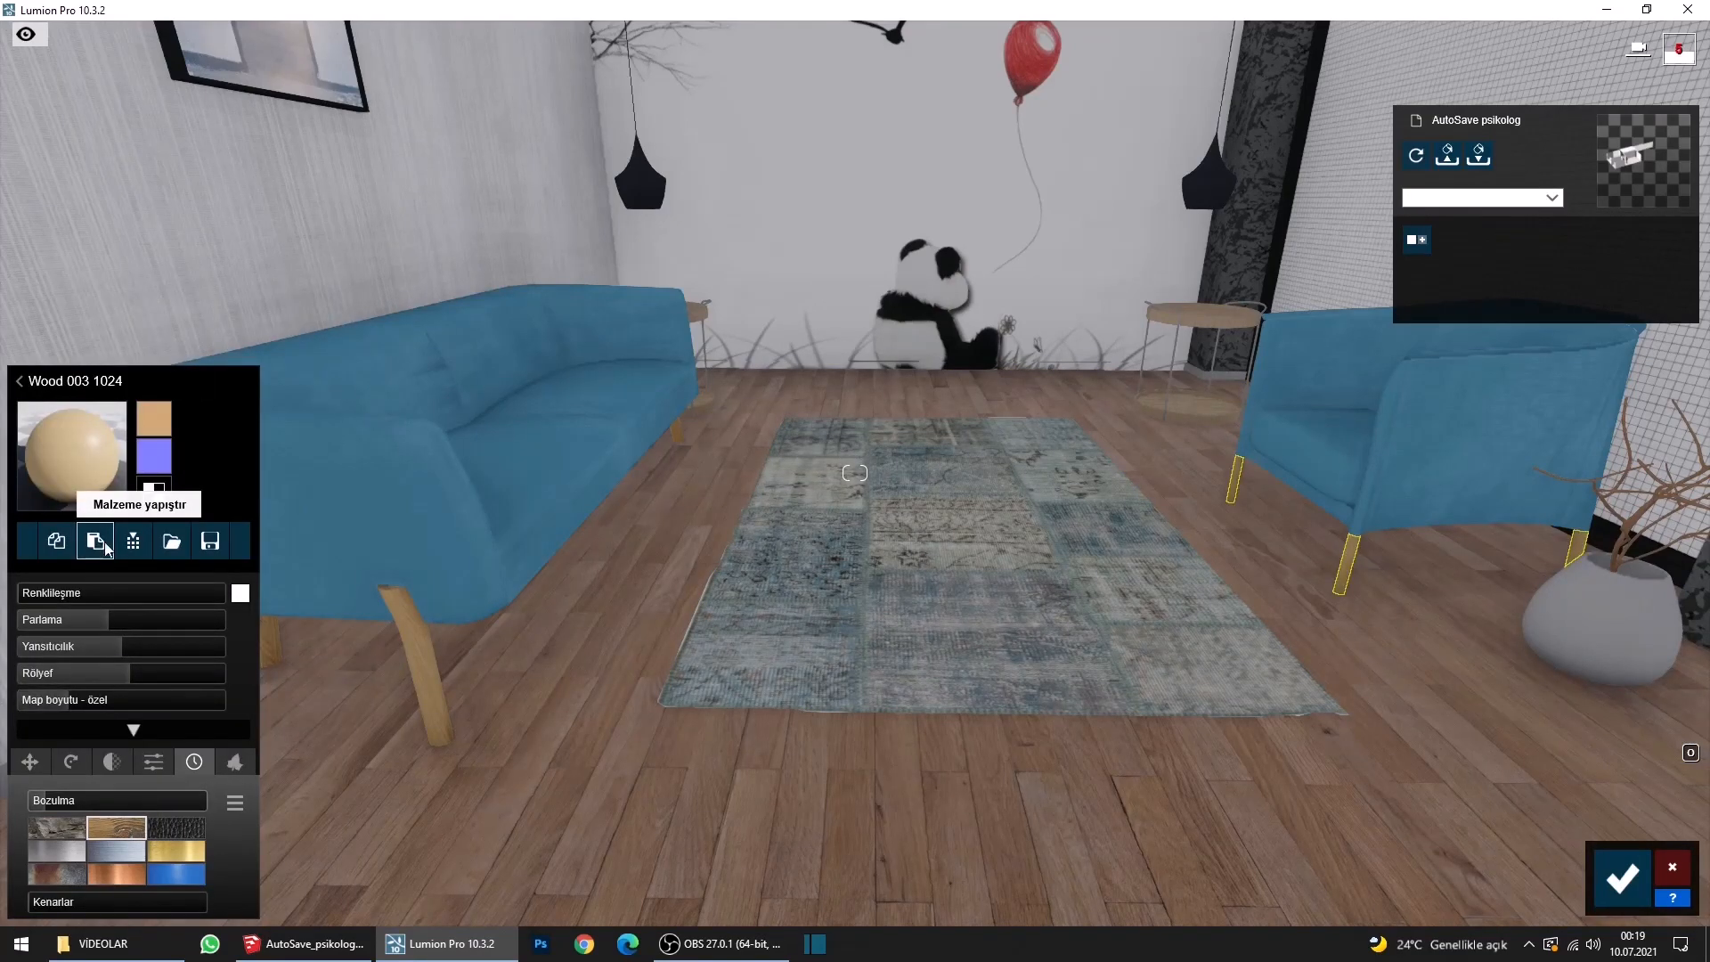
# Try a Standard material with reduced gloss and slightly raised reflectivity on the vase beside the armchair.
pyautogui.click(1575, 616)
pyautogui.moveTo(1042, 631); pyautogui.dragTo(924, 609, button='right')
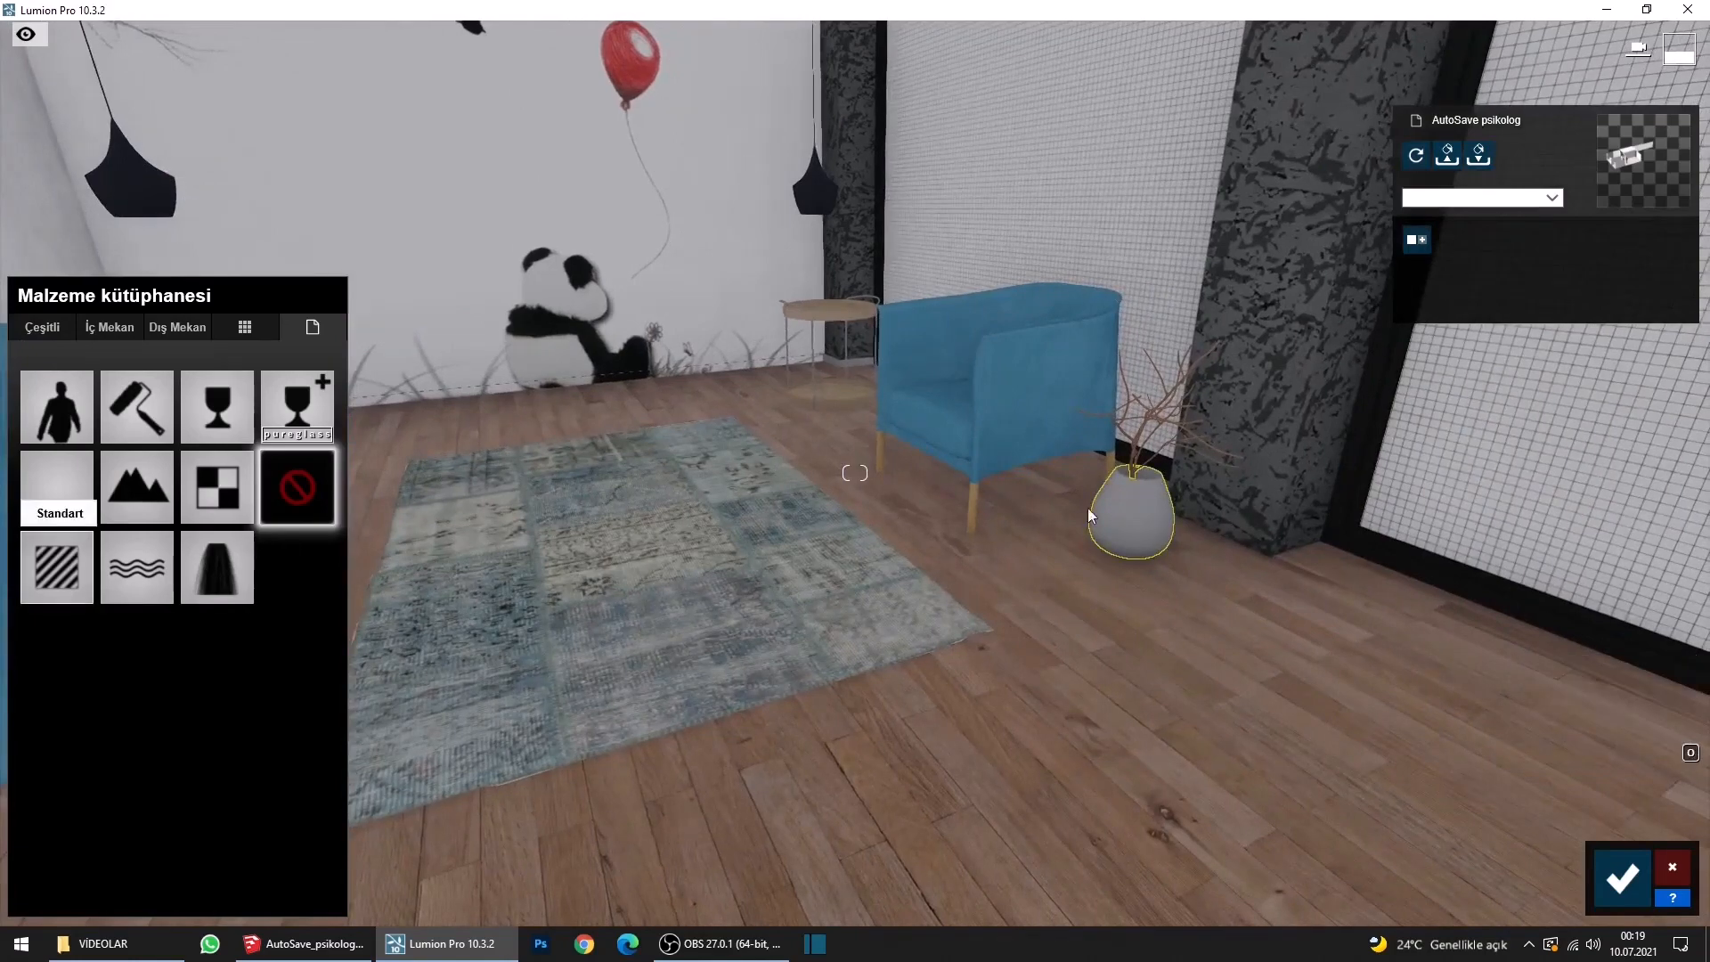
pyautogui.click(68, 564)
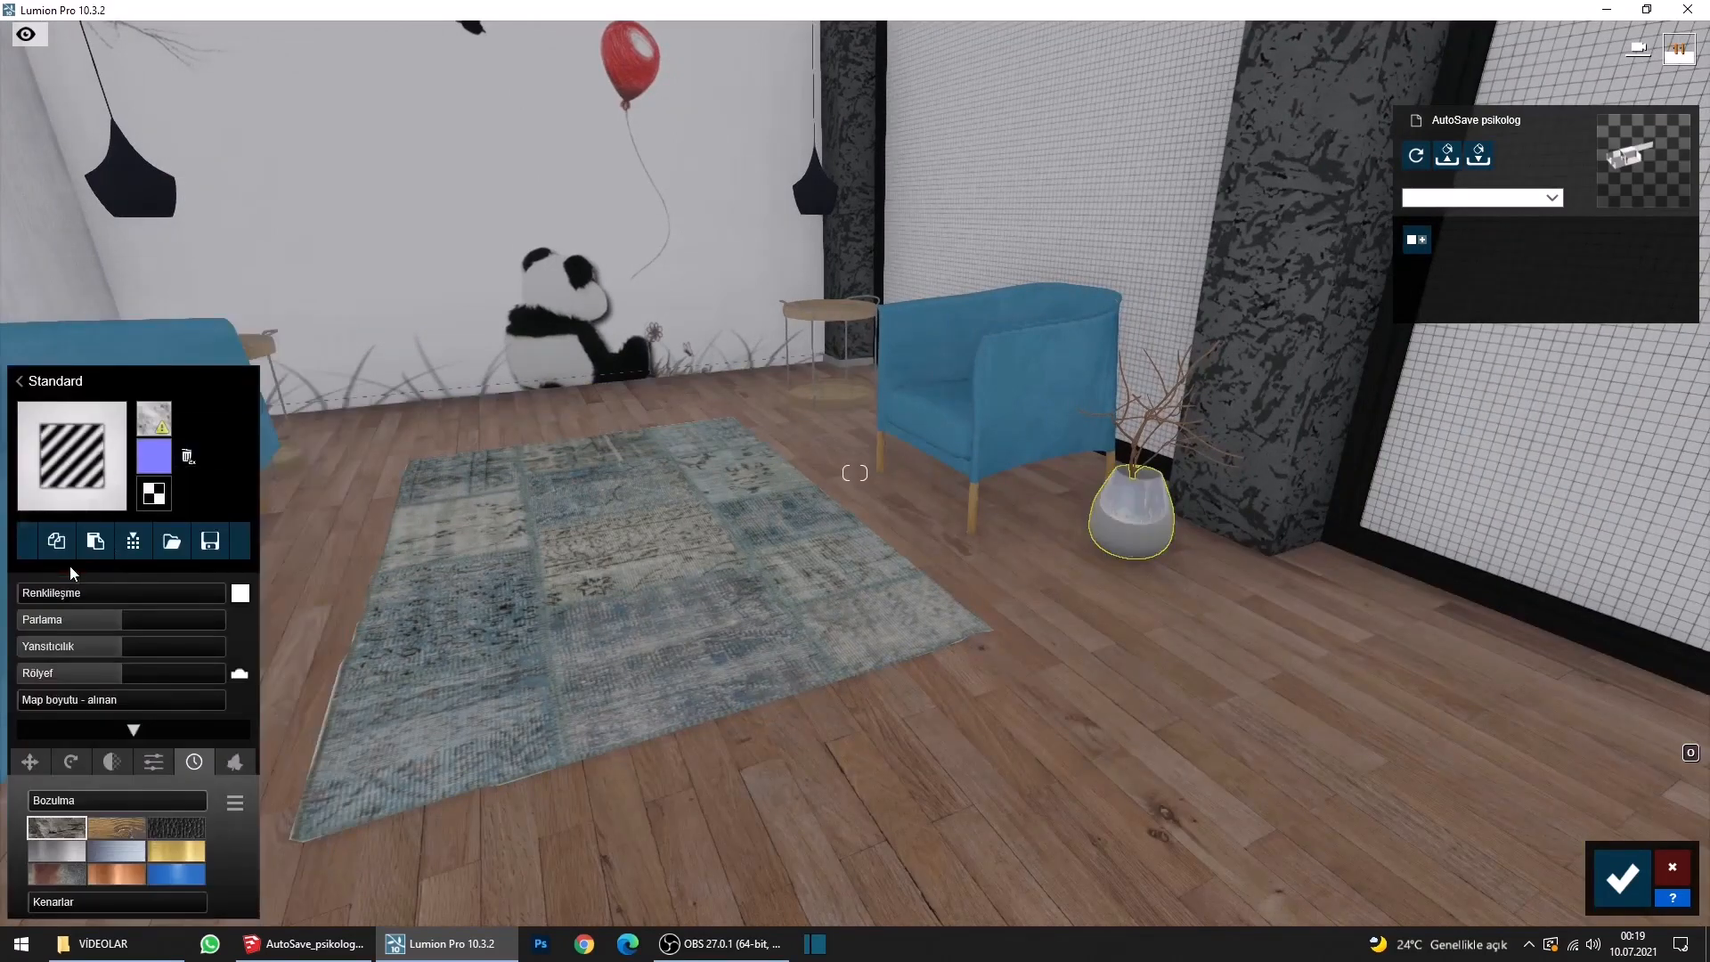
pyautogui.click(91, 618)
pyautogui.click(241, 594)
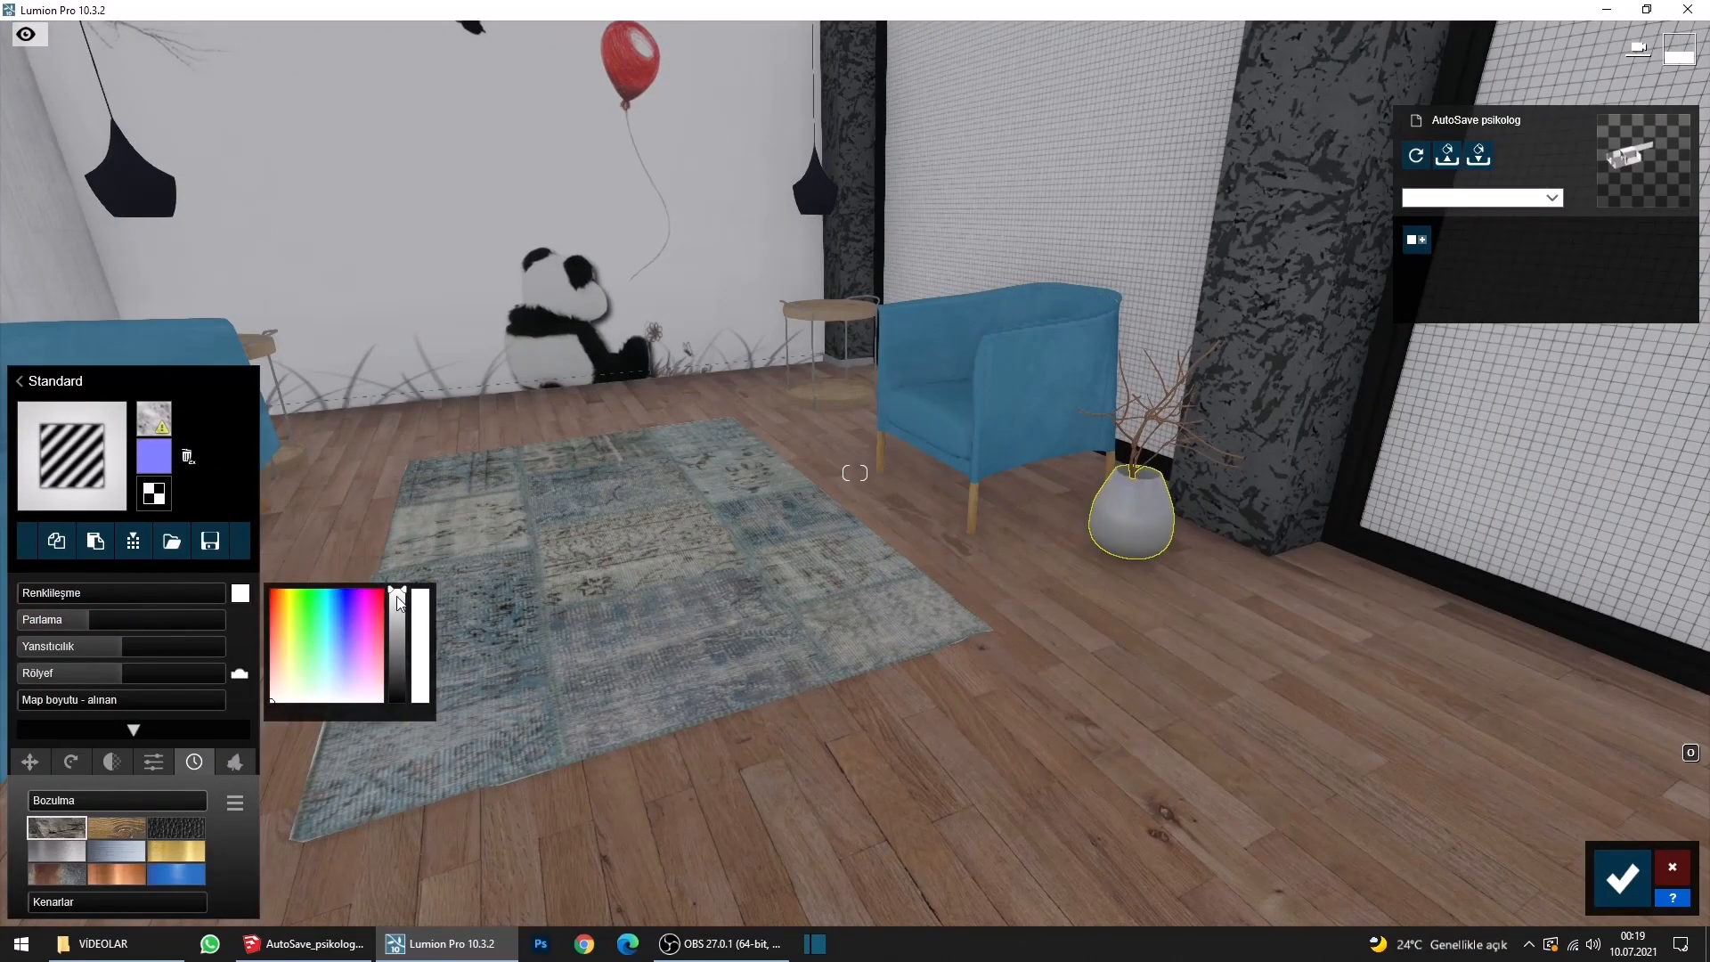
pyautogui.click(100, 622)
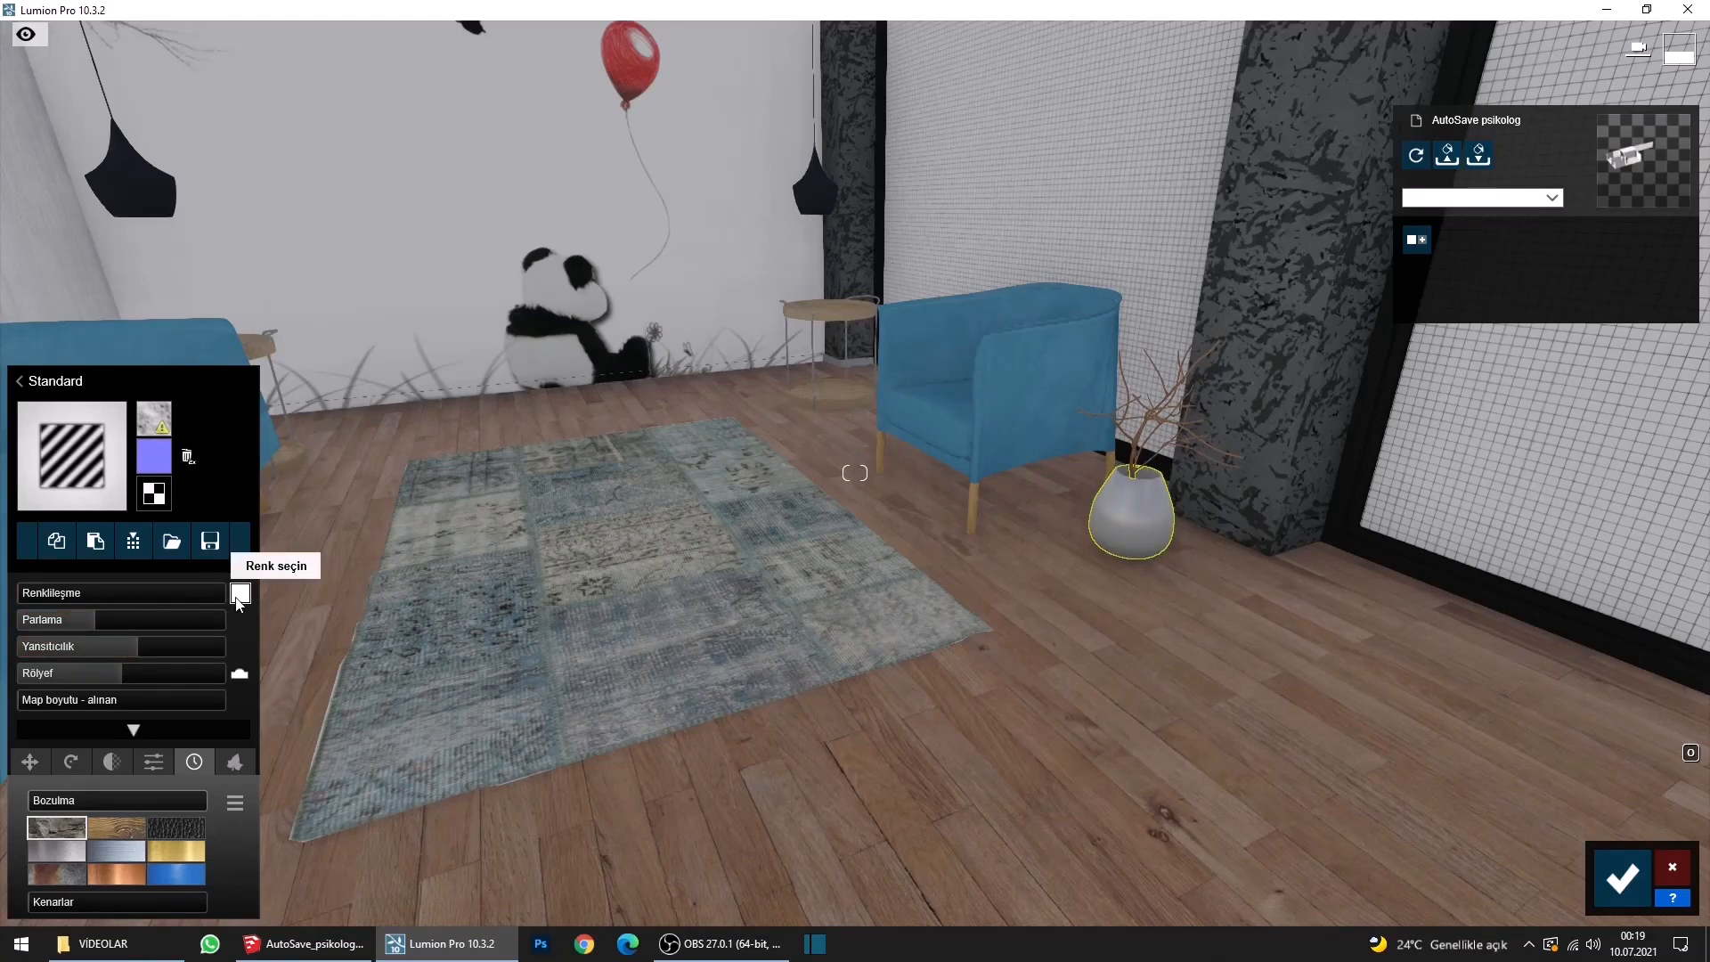
pyautogui.moveTo(162, 428)
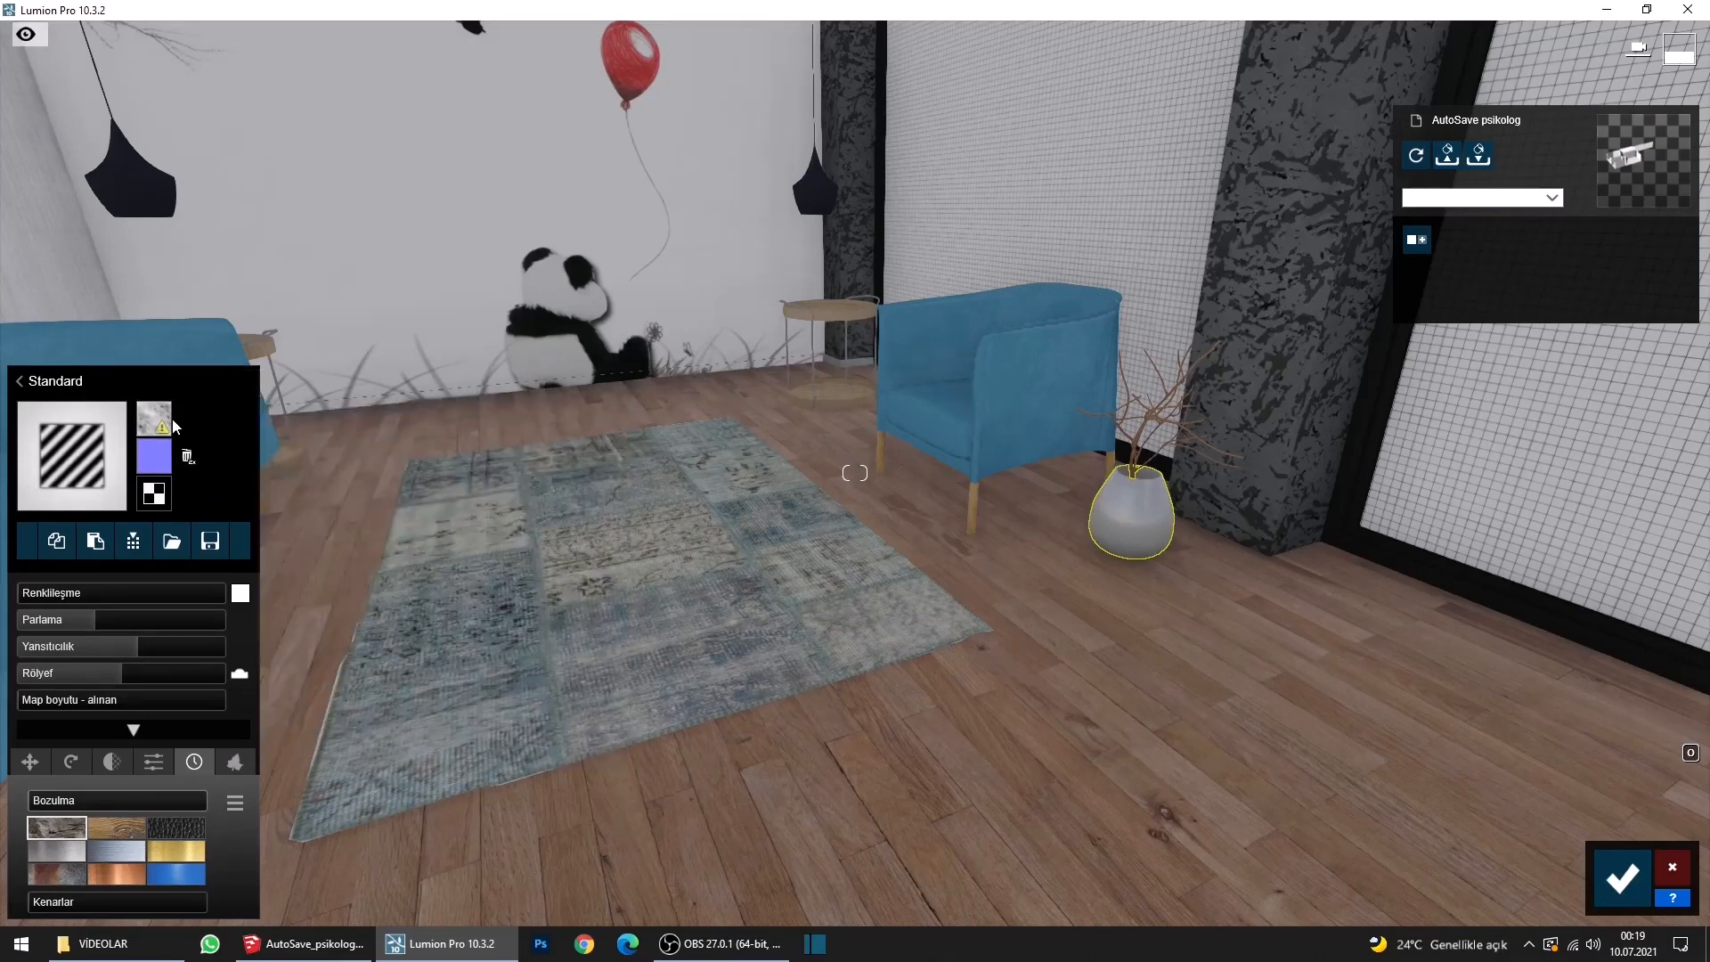
# Try white marble materials from the interior stone category, including Marble 014 1024, on the vase.
pyautogui.click(83, 486)
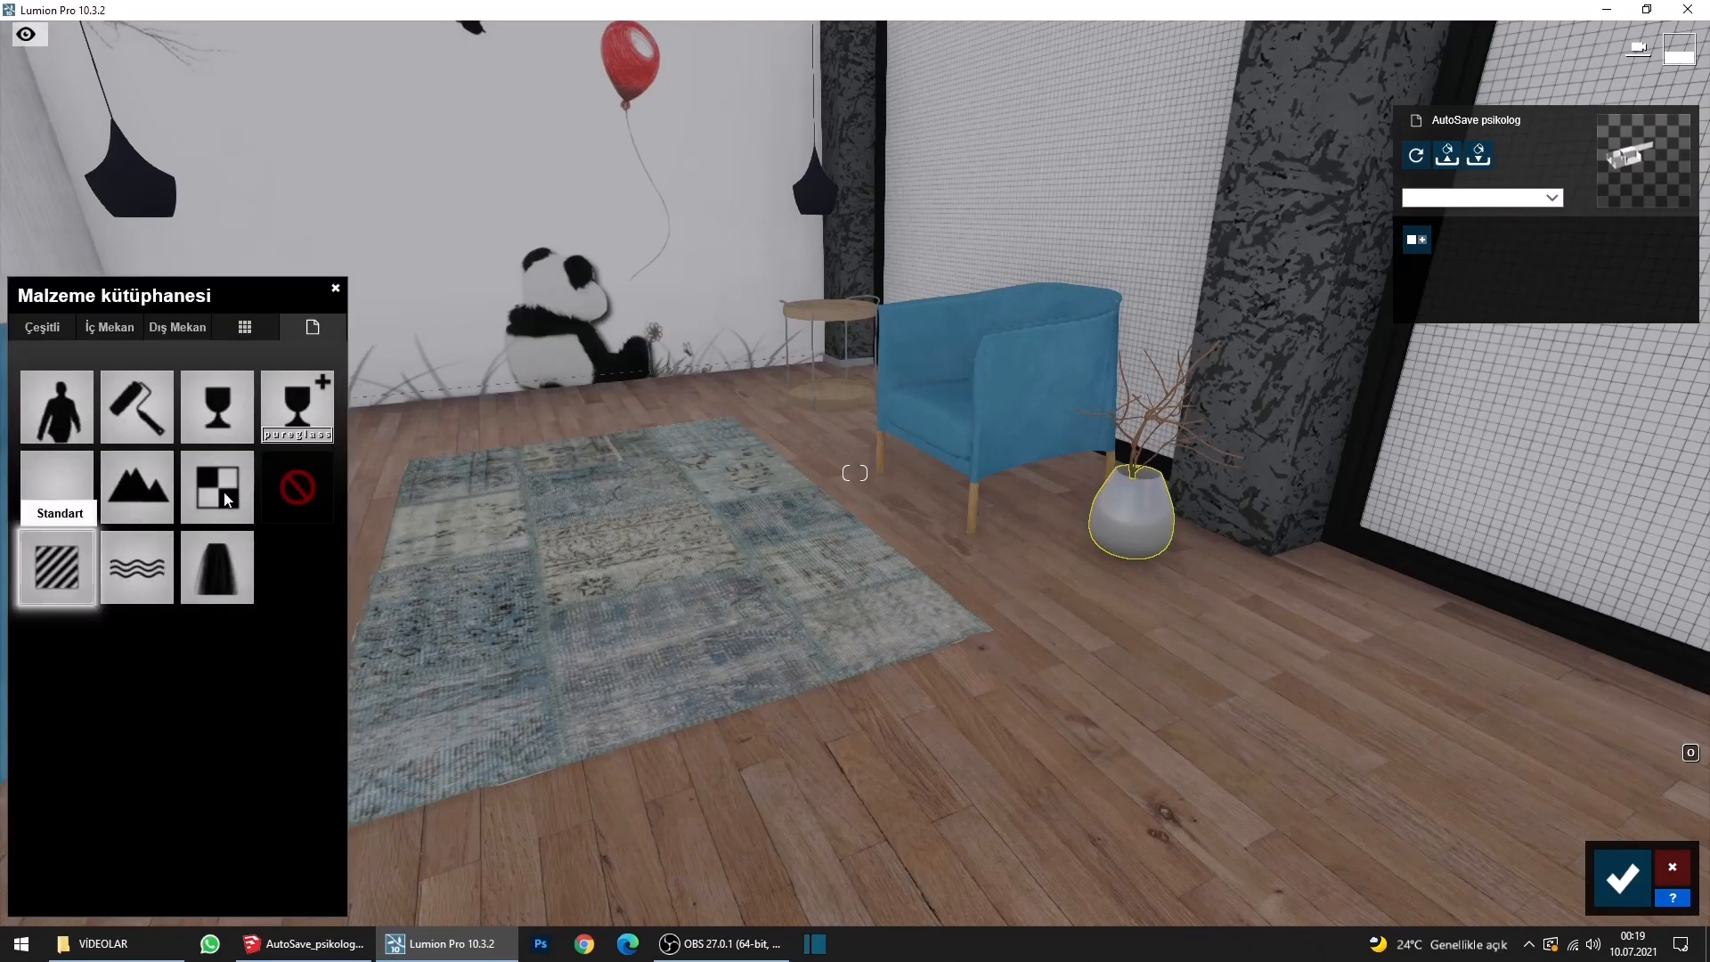
pyautogui.click(116, 328)
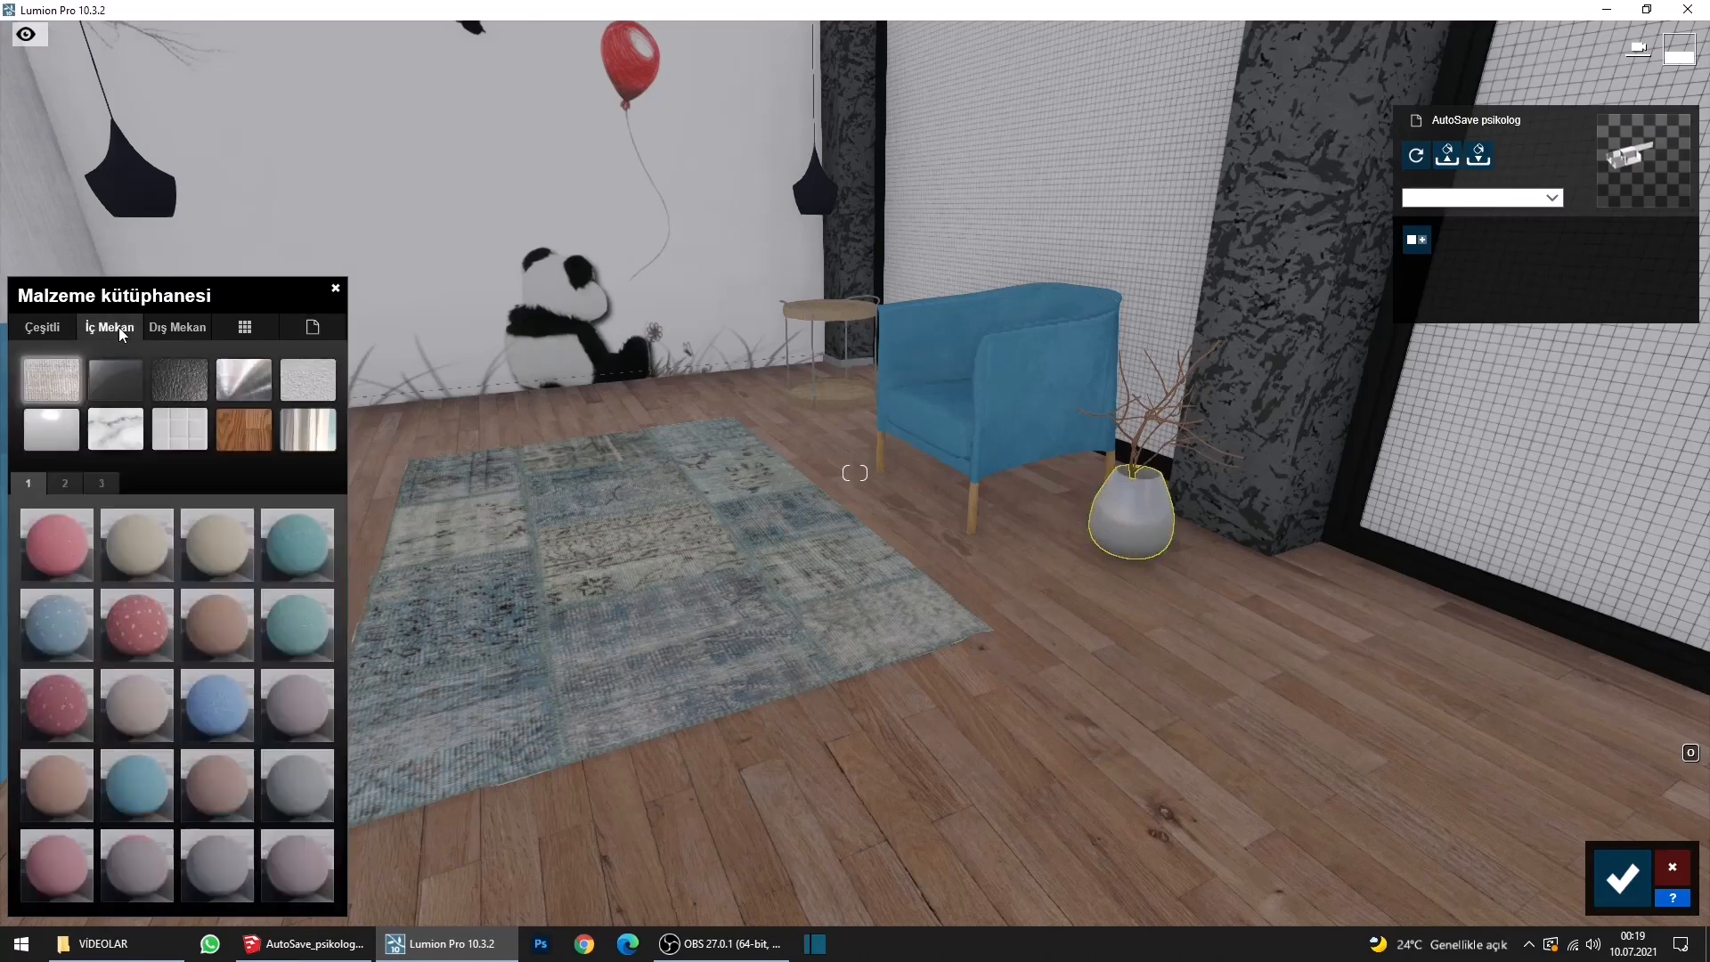
pyautogui.click(111, 431)
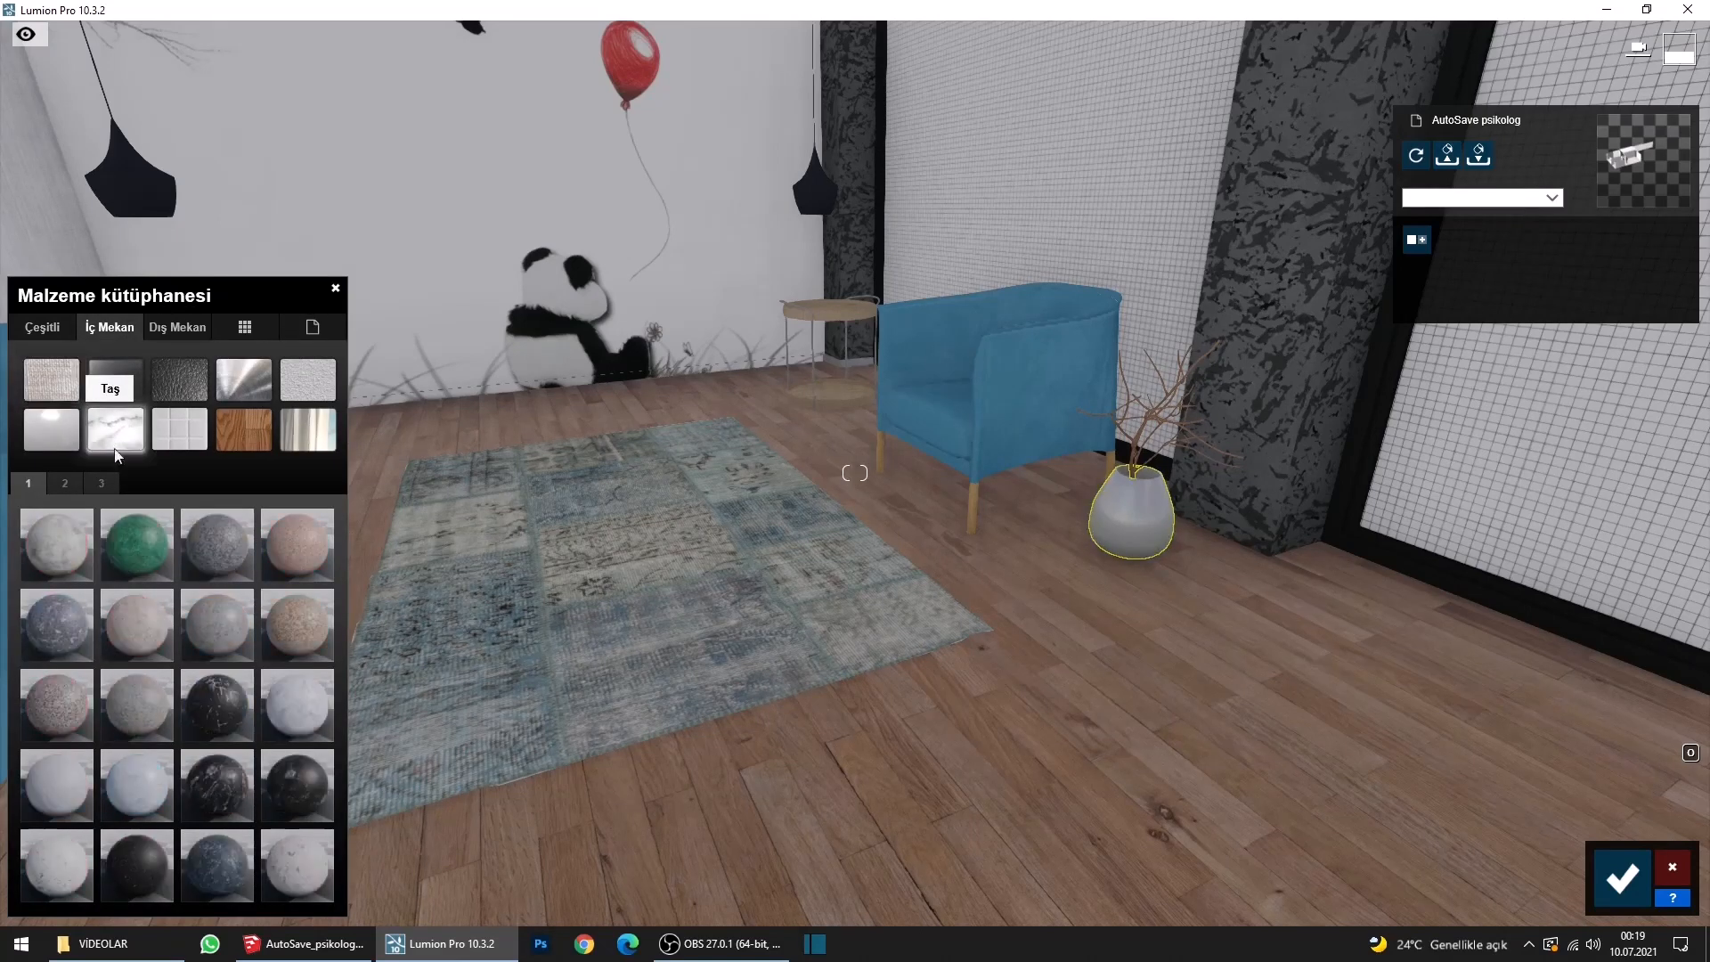
pyautogui.click(56, 865)
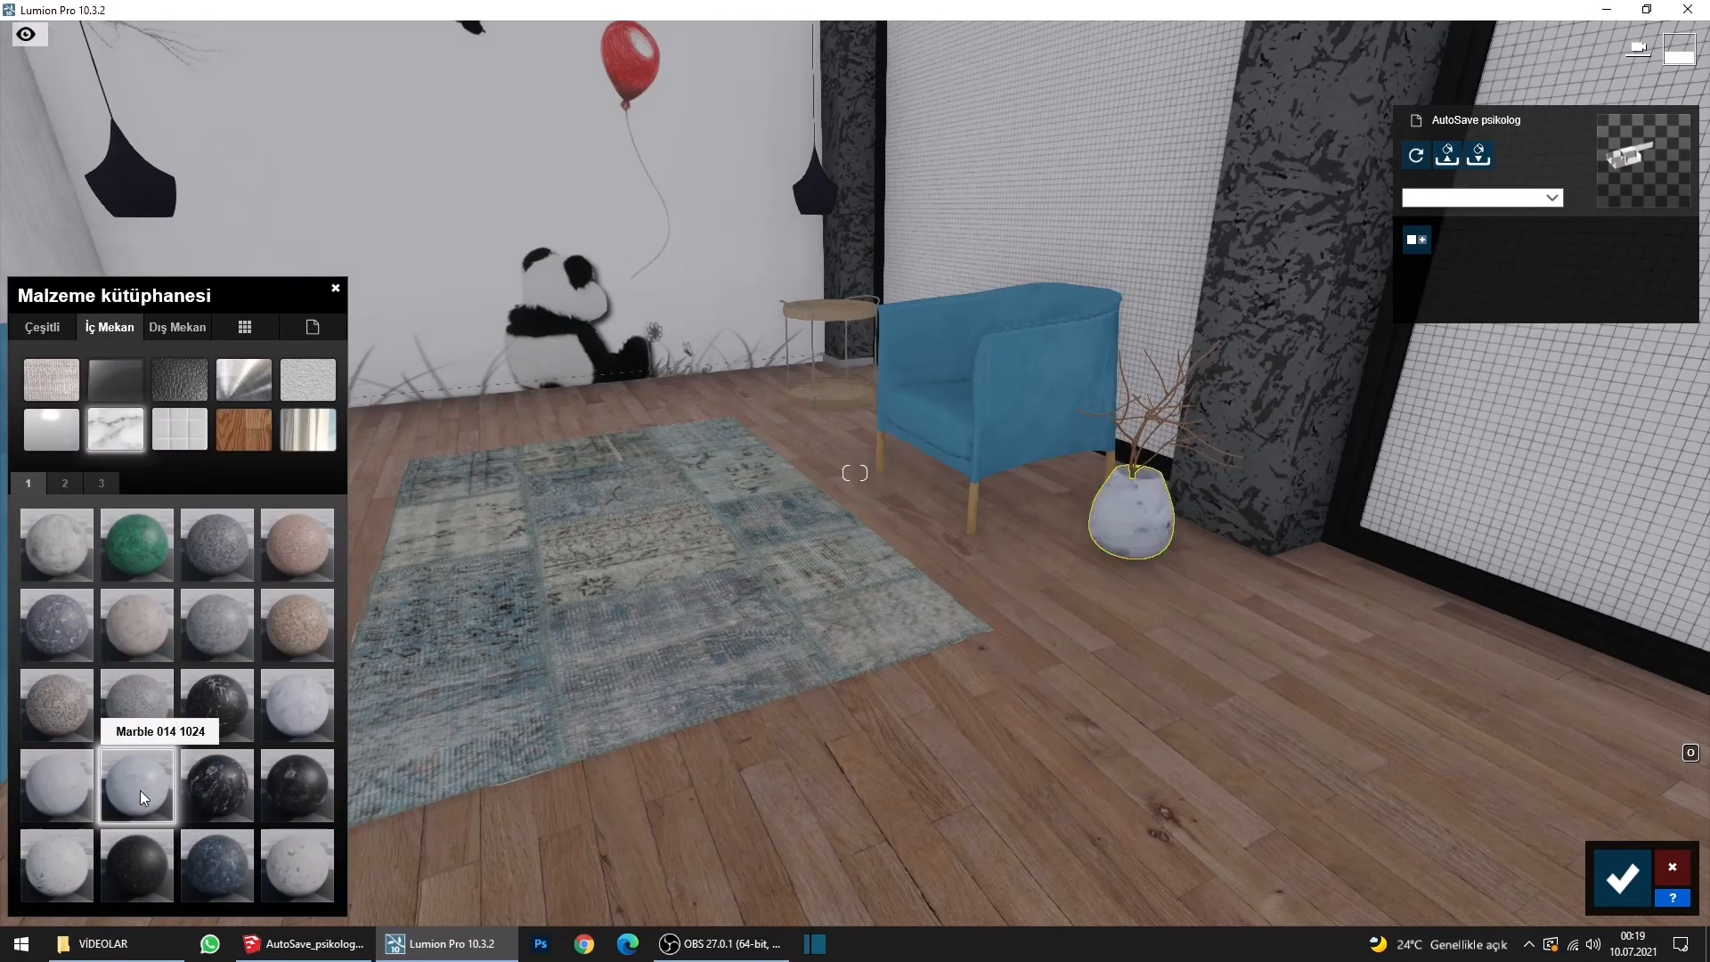
pyautogui.click(75, 479)
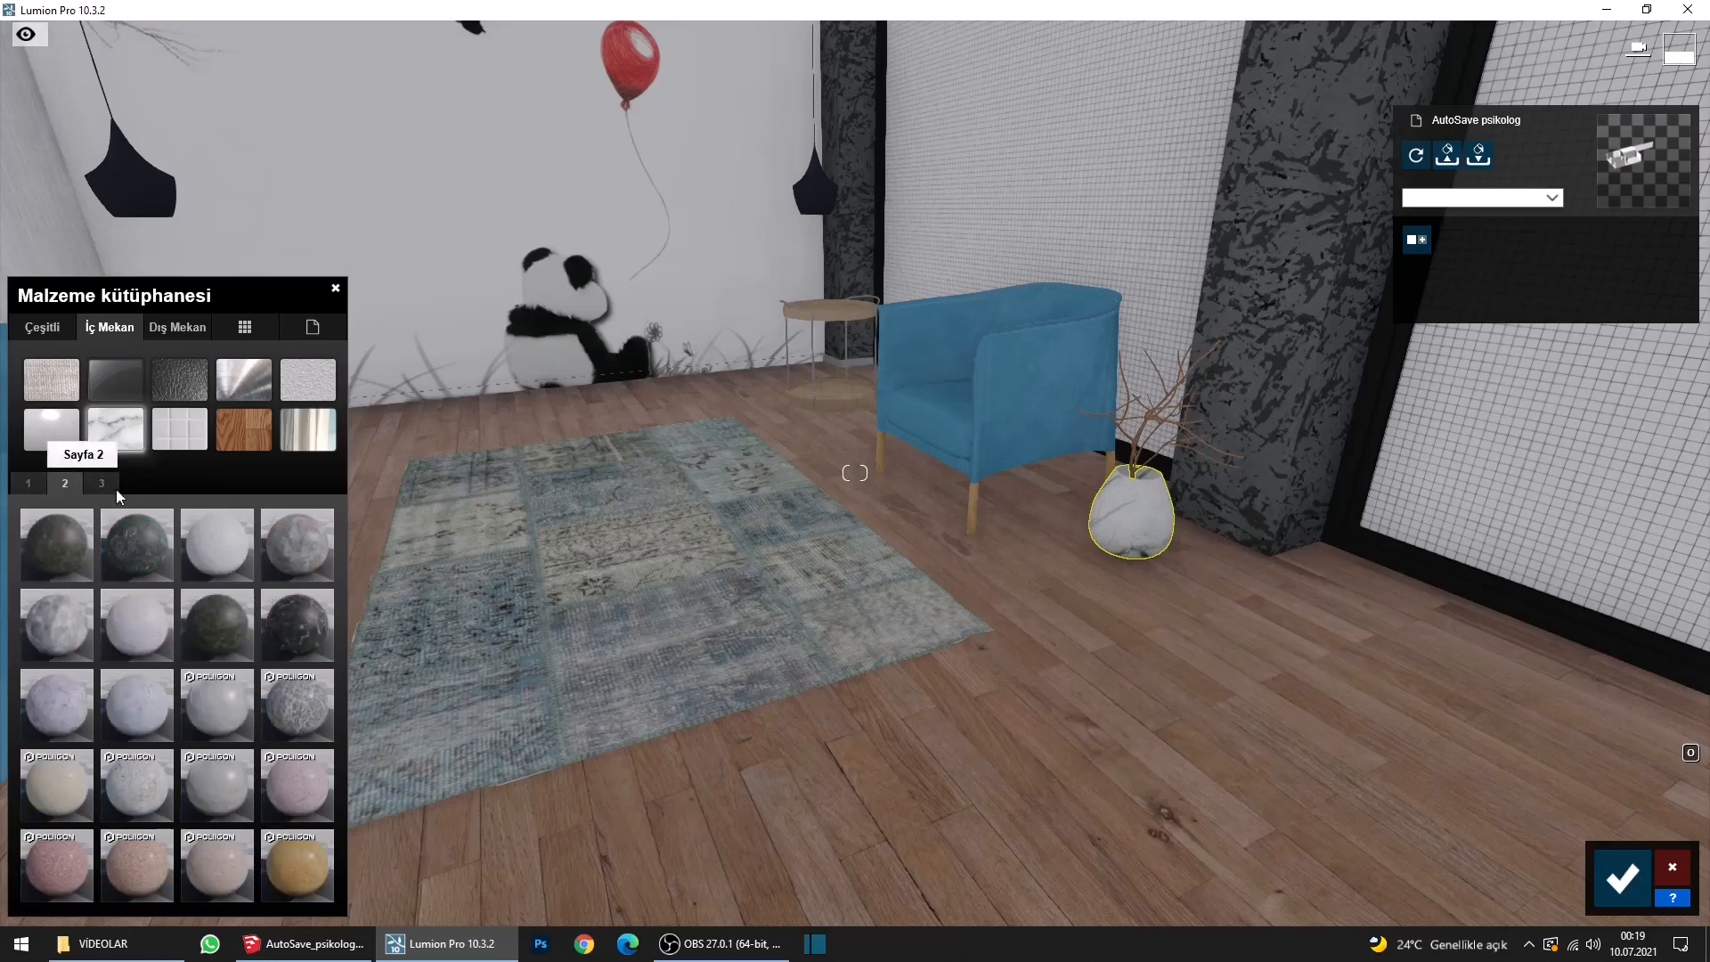
# Try a plain white Color material on the vase and check it up close.
pyautogui.click(175, 326)
pyautogui.click(248, 327)
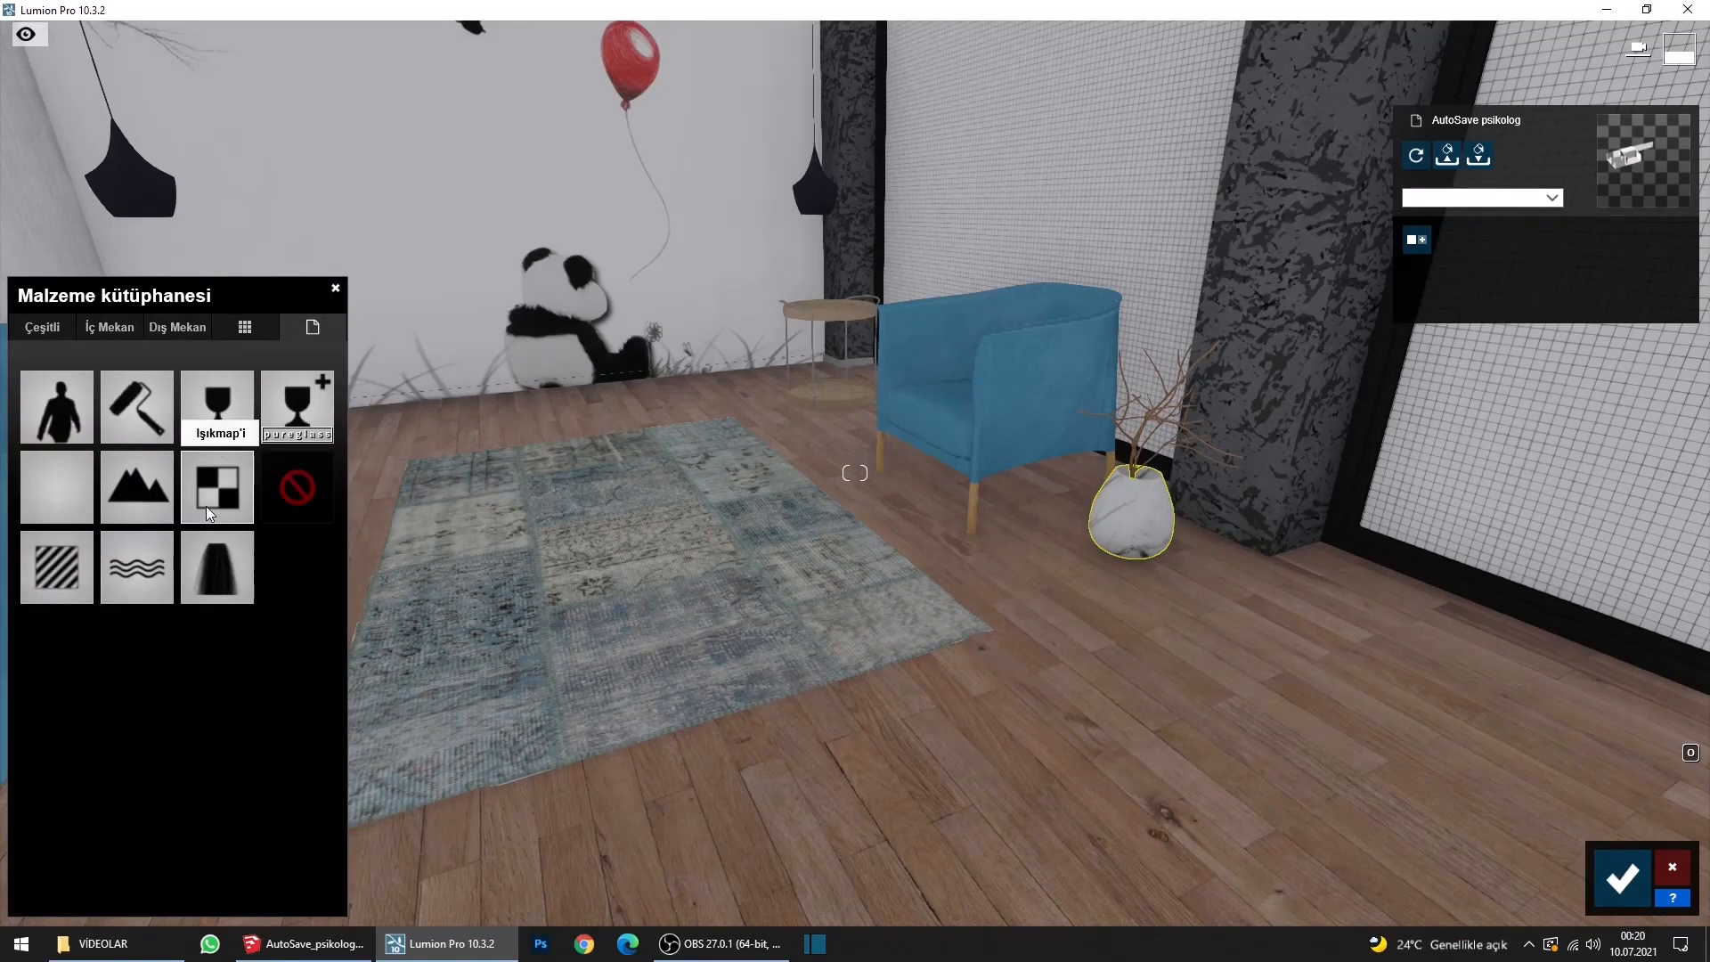
pyautogui.click(136, 407)
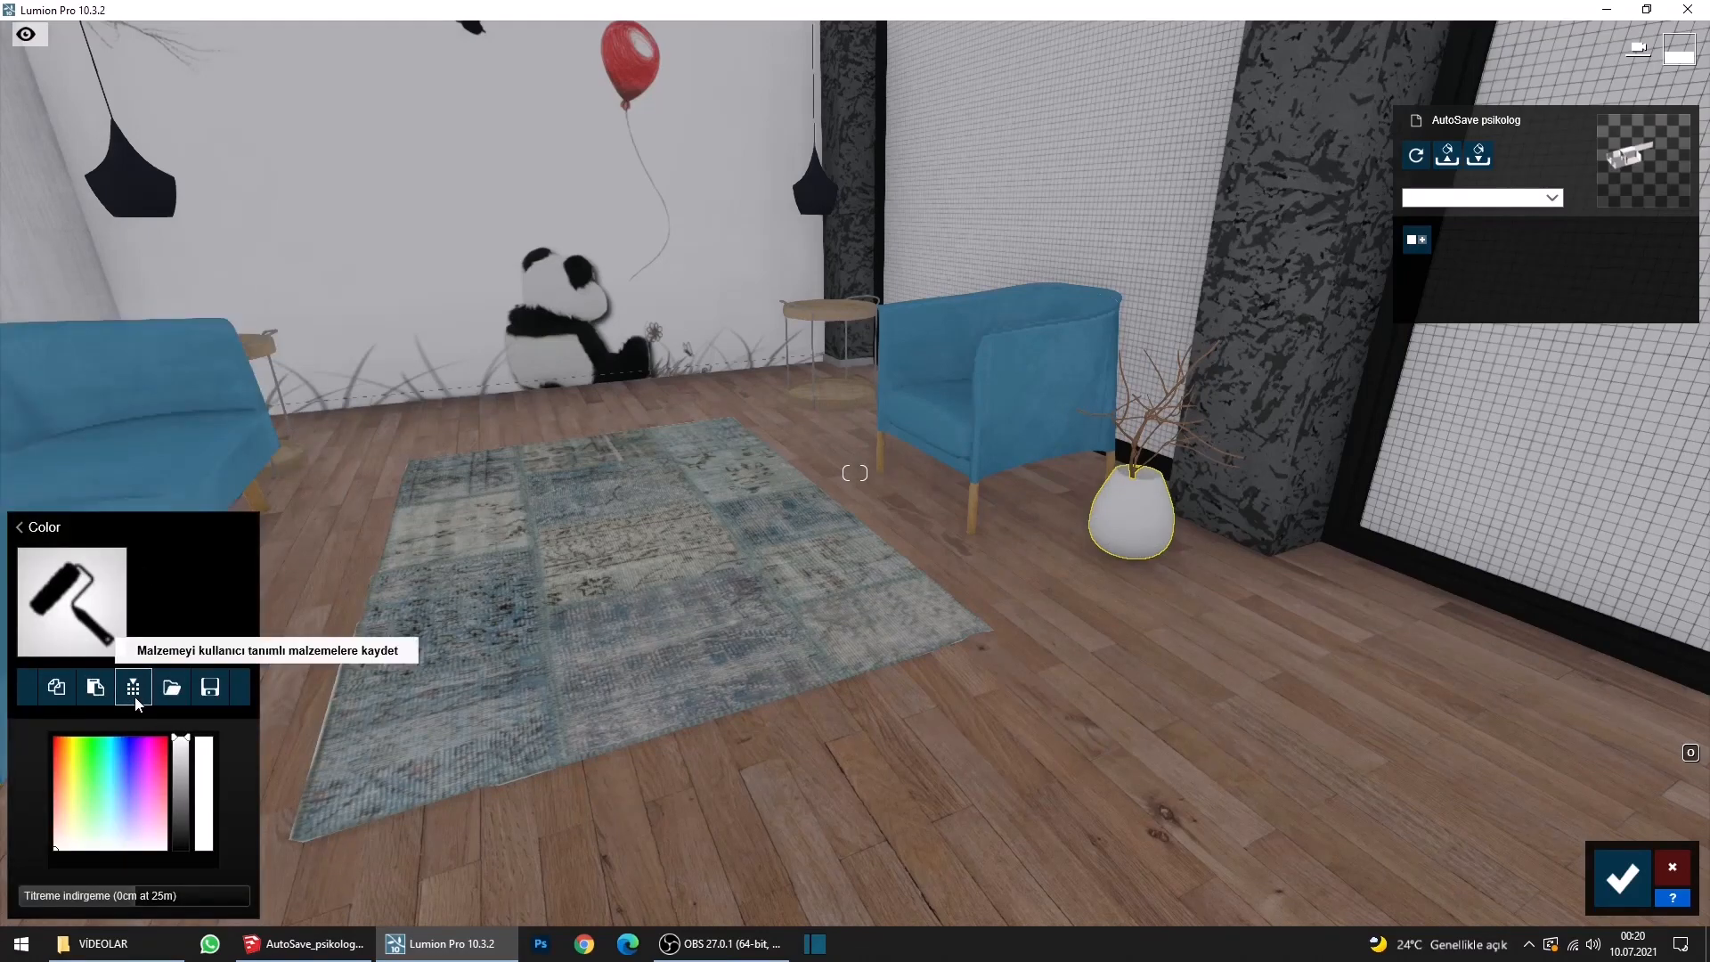
pyautogui.press('w')
pyautogui.moveTo(1104, 570); pyautogui.dragTo(1274, 575, button='right')
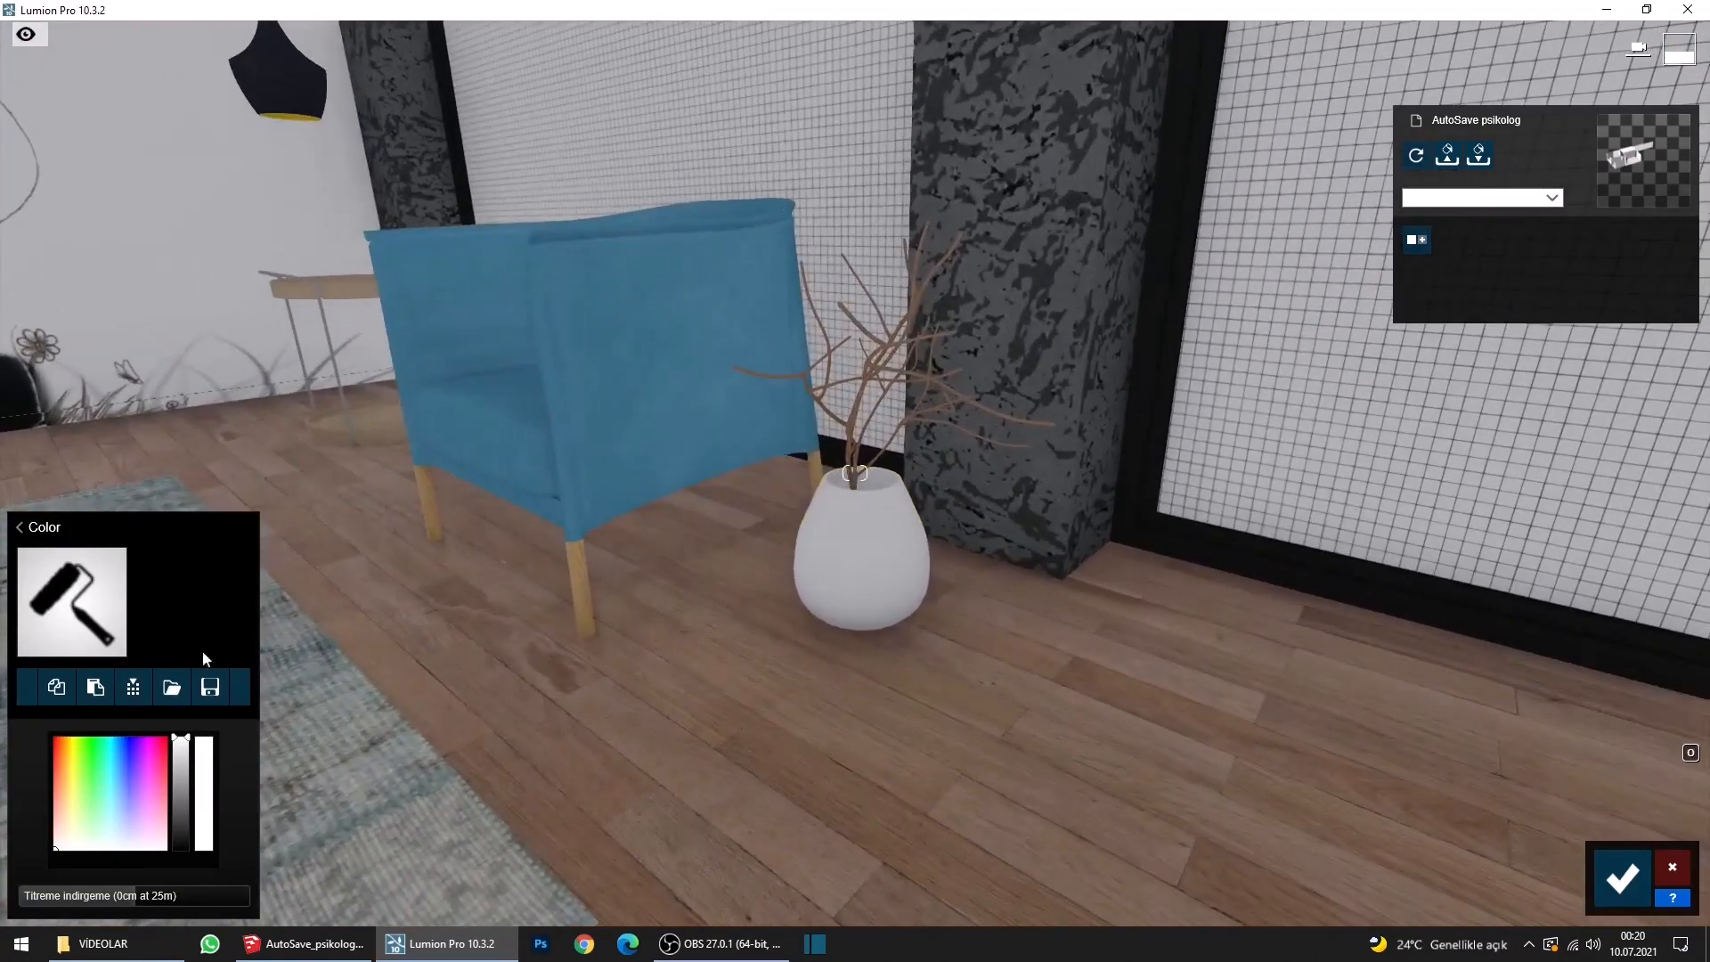
# Assign a Standard material to the vase with white colorization at 1.0, slightly raised reflectivity and slightly lowered gloss.
pyautogui.click(36, 526)
pyautogui.click(61, 567)
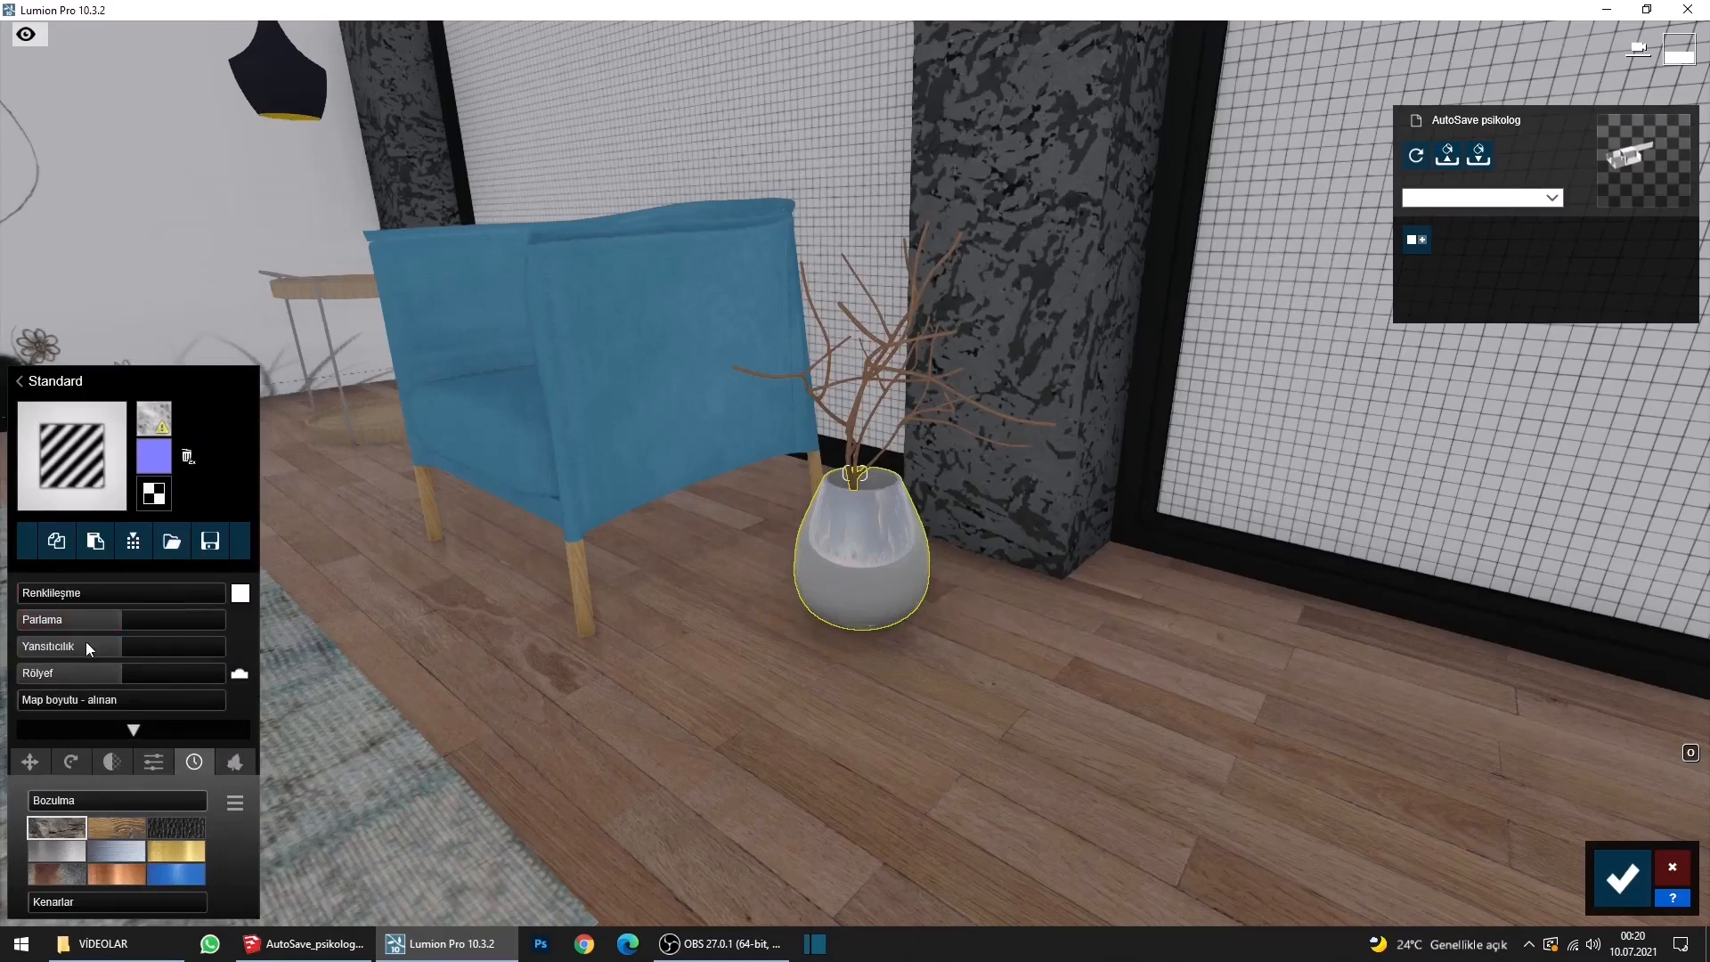
pyautogui.moveTo(162, 591); pyautogui.dragTo(223, 592)
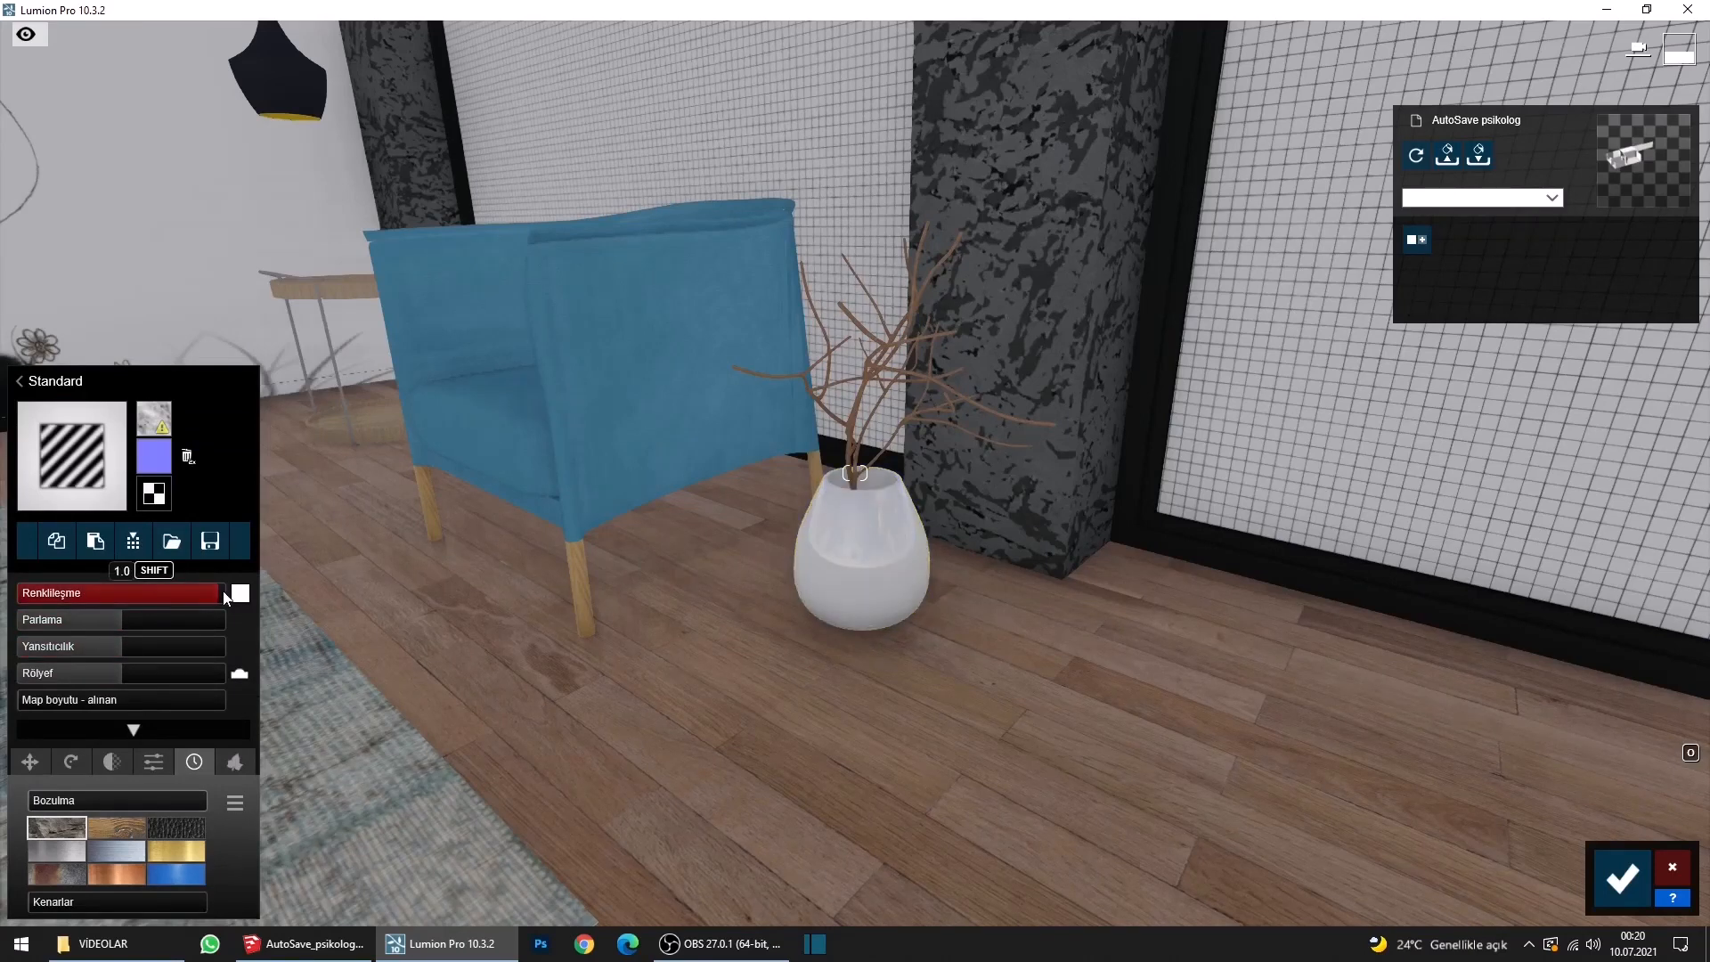
pyautogui.click(141, 644)
pyautogui.click(109, 620)
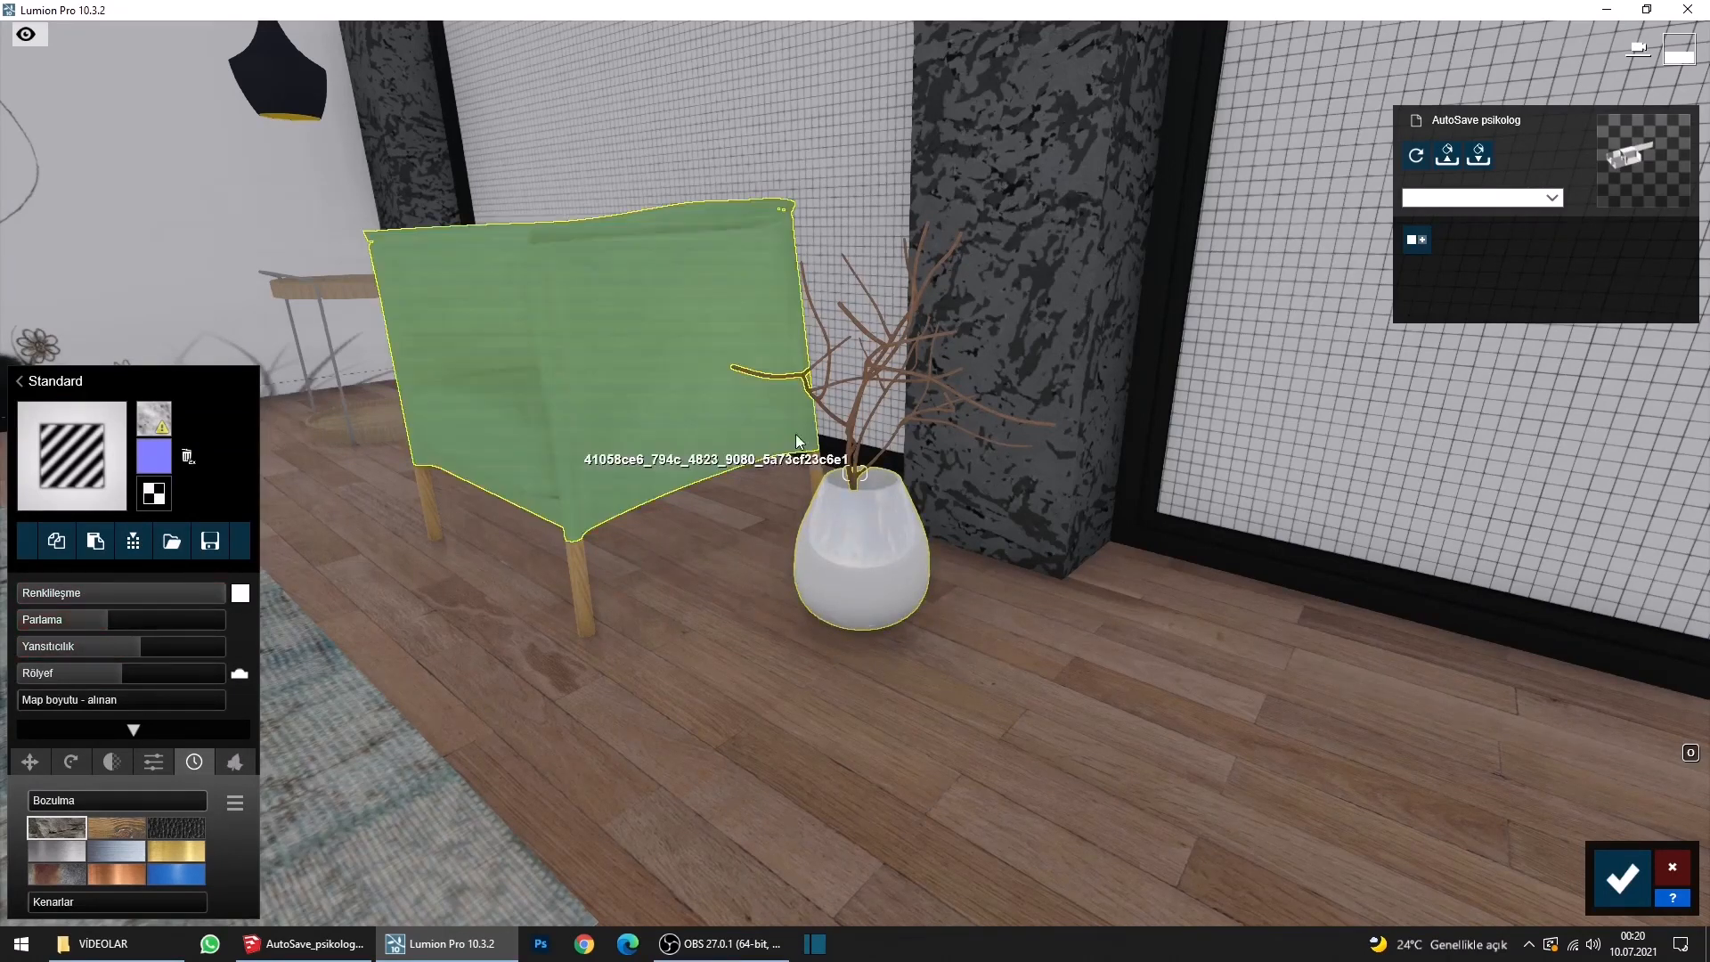
# Assign a Standard material to the branches in the vase and lower its gloss.
pyautogui.click(851, 452)
pyautogui.click(60, 583)
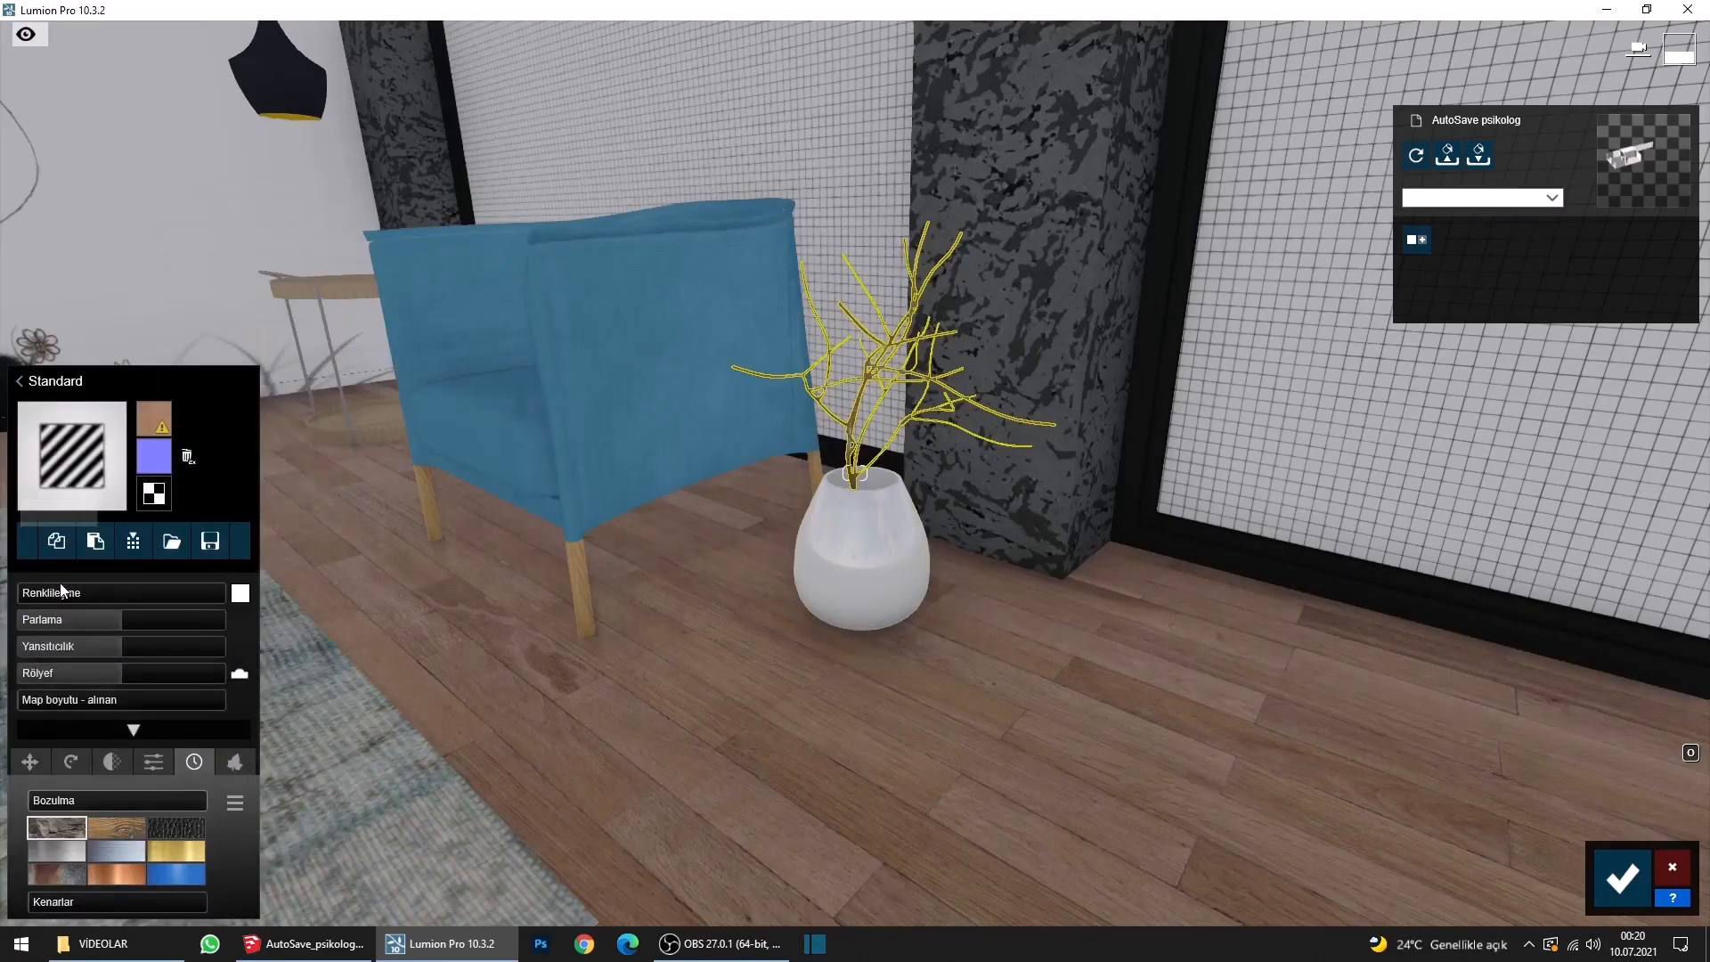
pyautogui.click(79, 622)
# Assign a Standard material to the dark pendant lamps and slightly lower its gloss.
pyautogui.press('s')
pyautogui.moveTo(767, 632); pyautogui.dragTo(795, 554, button='right')
pyautogui.press('w')
pyautogui.click(869, 572)
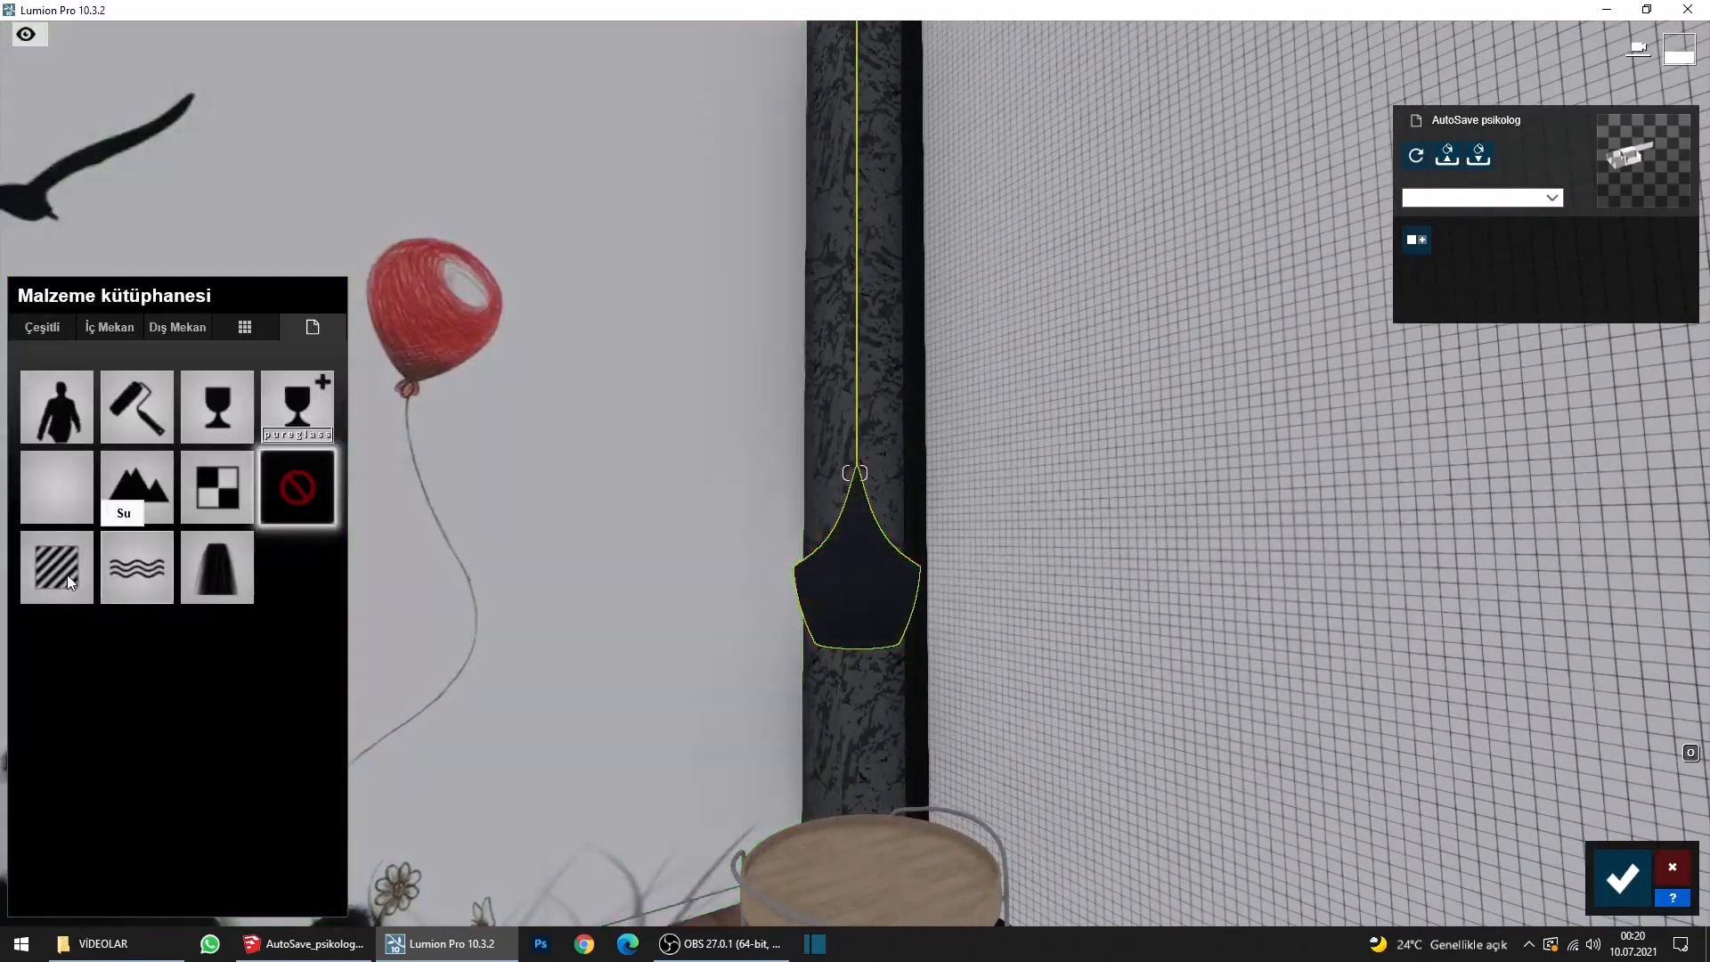
pyautogui.click(73, 574)
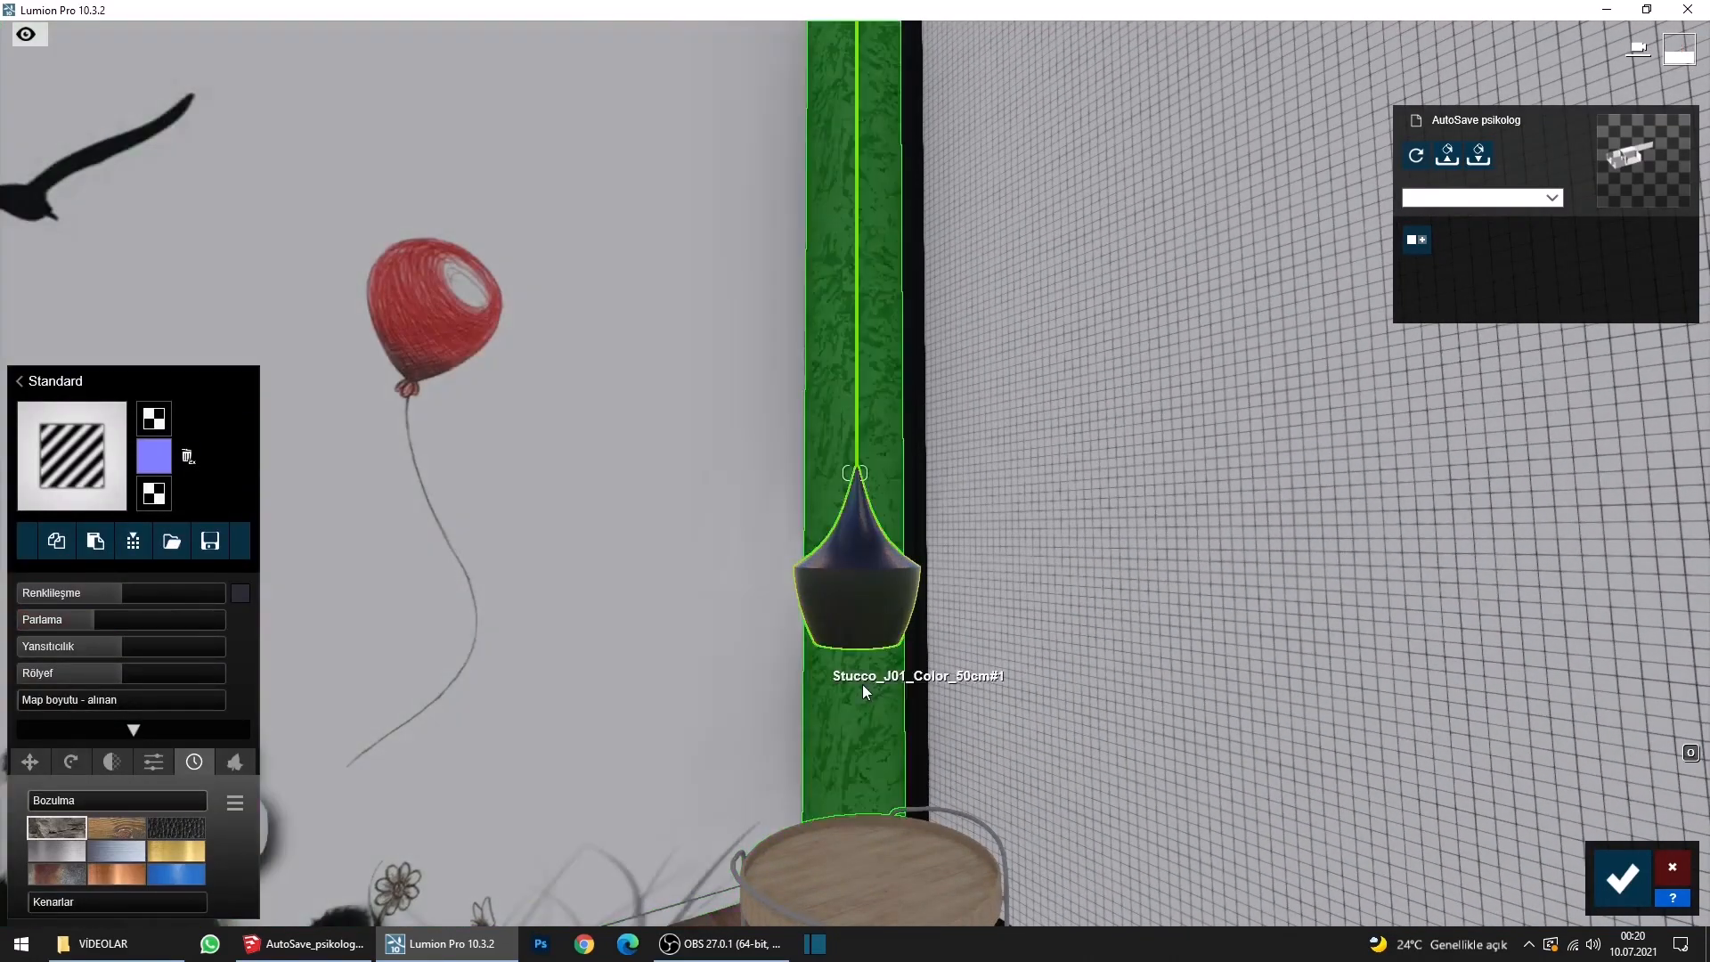
# Assign a Standard material to the panda mural wall, with gloss around 0.8 and slightly lowered reflectivity.
pyautogui.press('s')
pyautogui.press('s')
pyautogui.moveTo(864, 685); pyautogui.dragTo(624, 685, button='right')
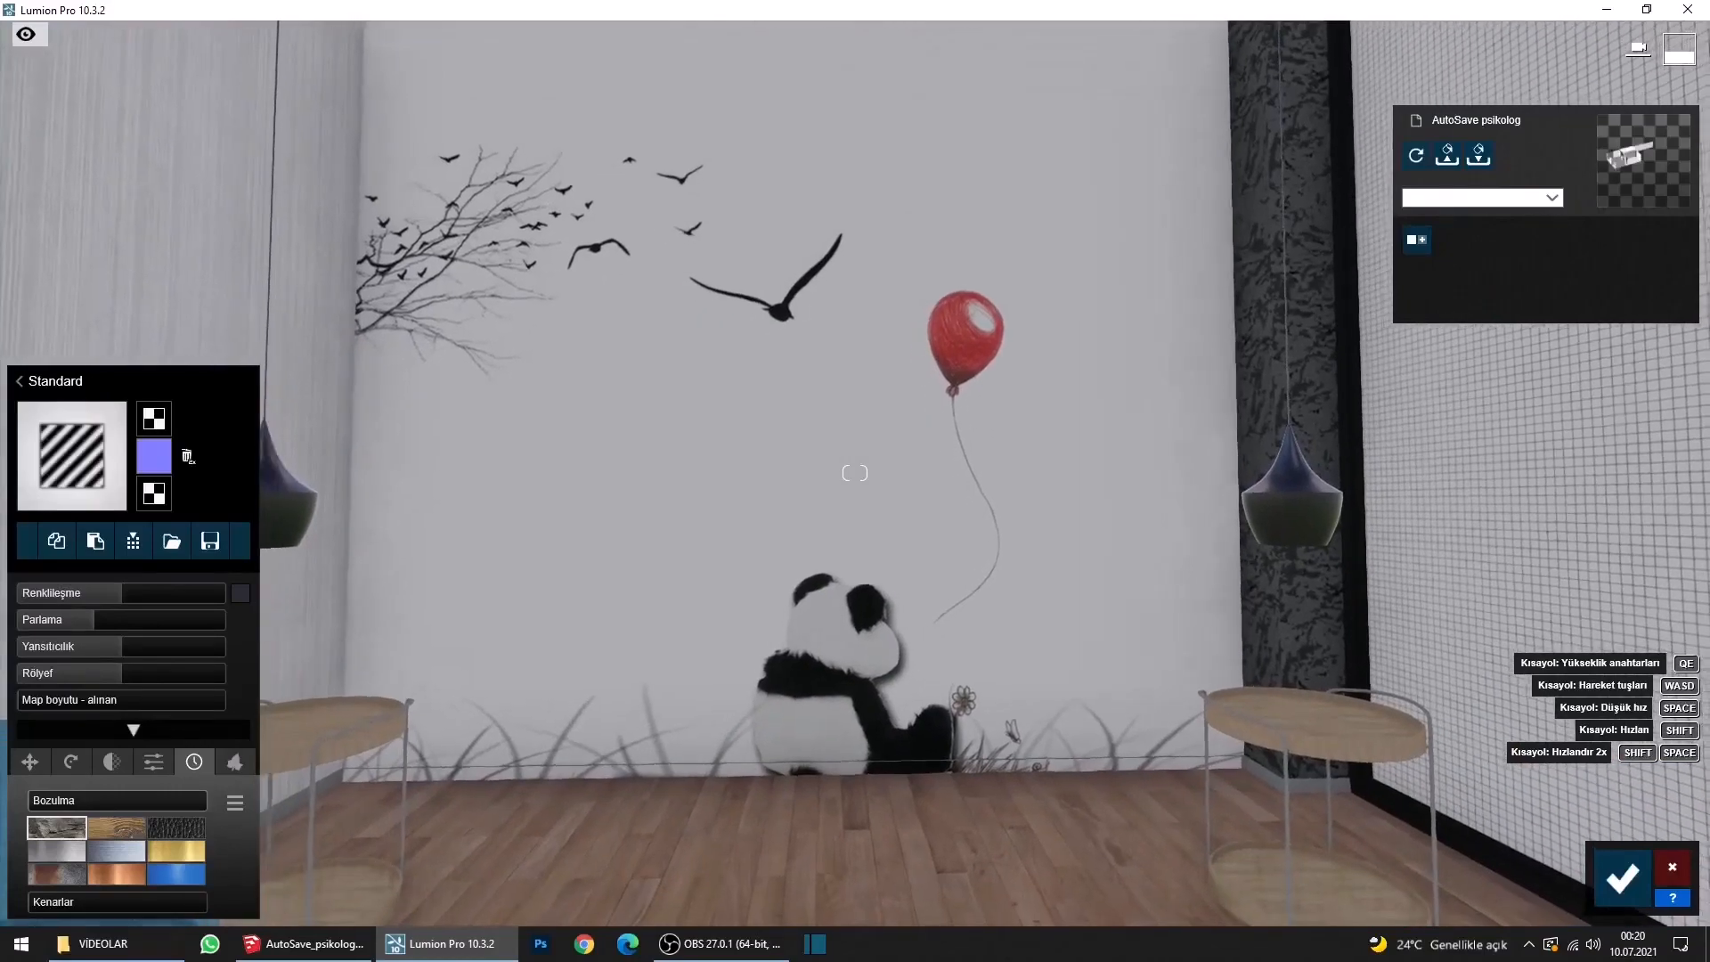
pyautogui.click(784, 575)
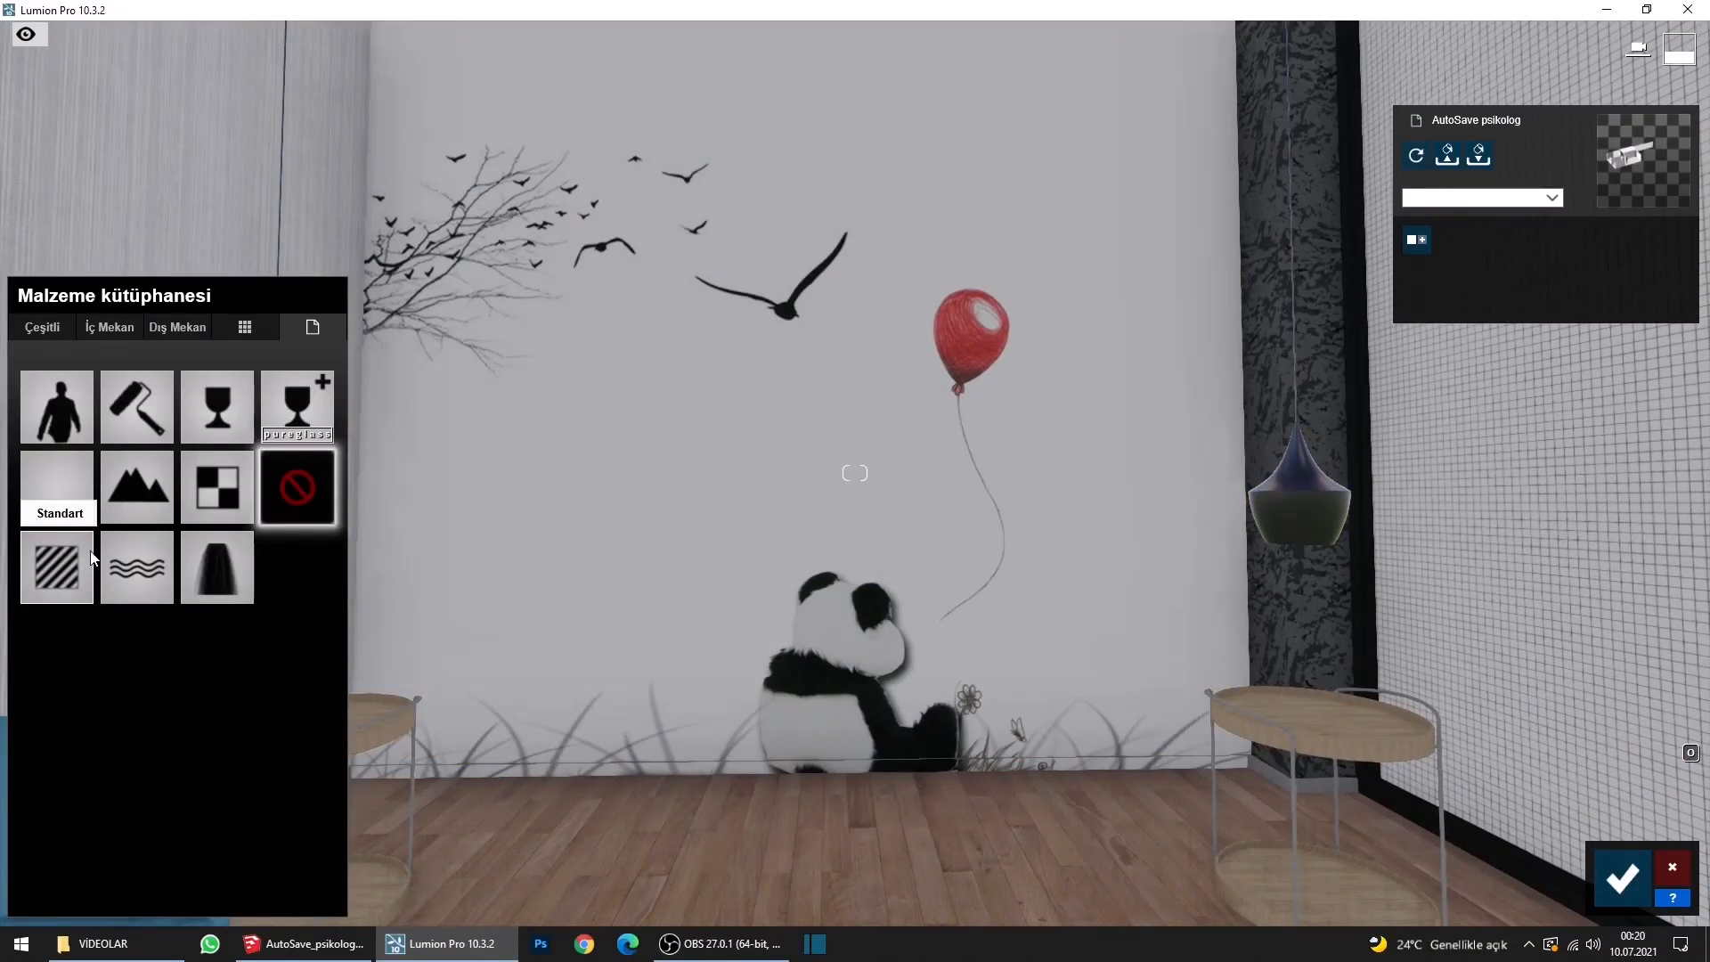
pyautogui.click(93, 559)
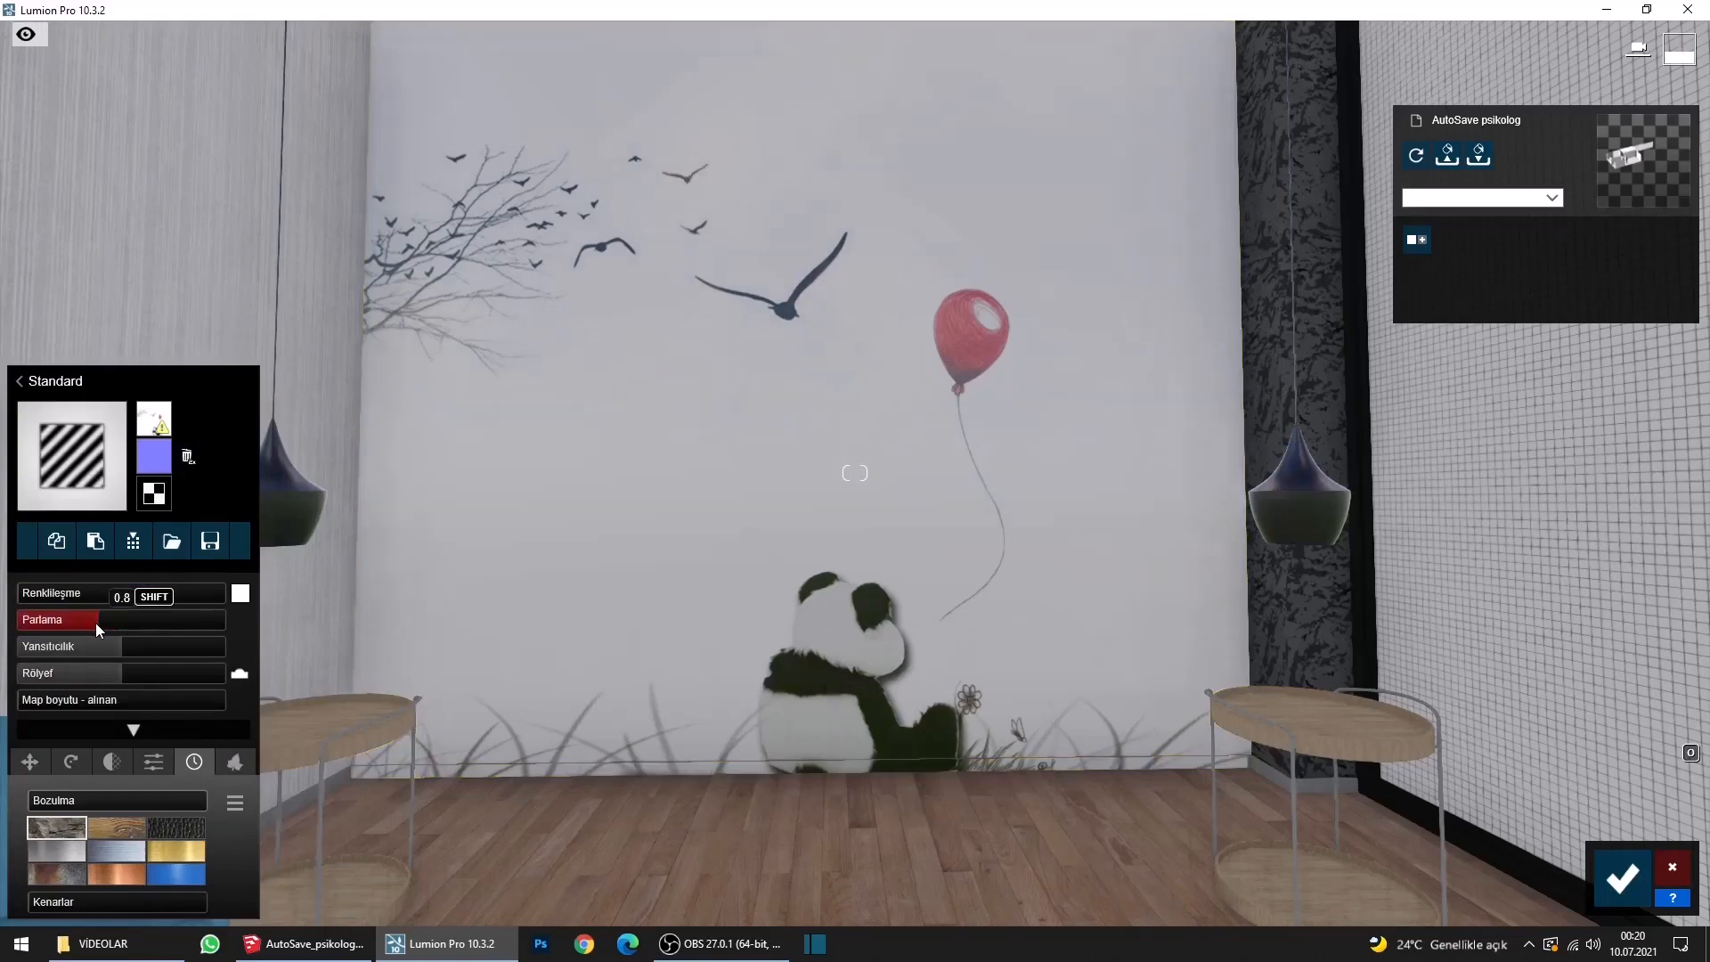
pyautogui.click(111, 644)
# Check the Standard material settings of the textured side wall and the panda mural.
pyautogui.moveTo(619, 425); pyautogui.dragTo(501, 457, button='right')
pyautogui.click(433, 464)
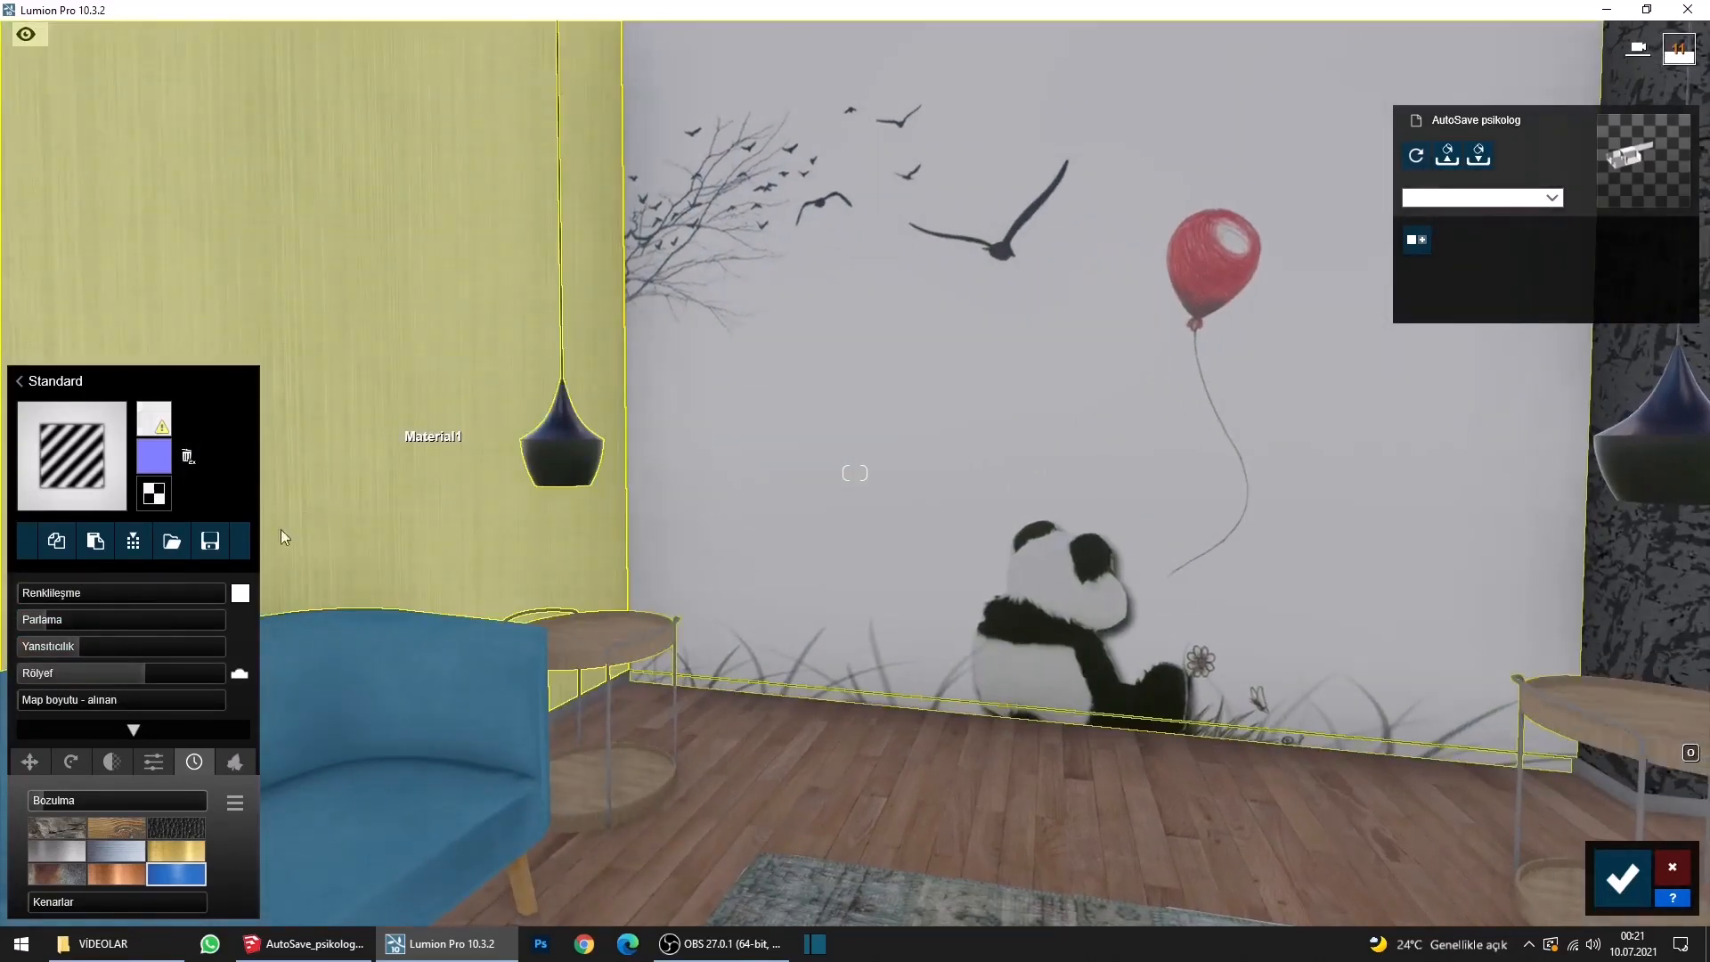
pyautogui.press('ctrl')
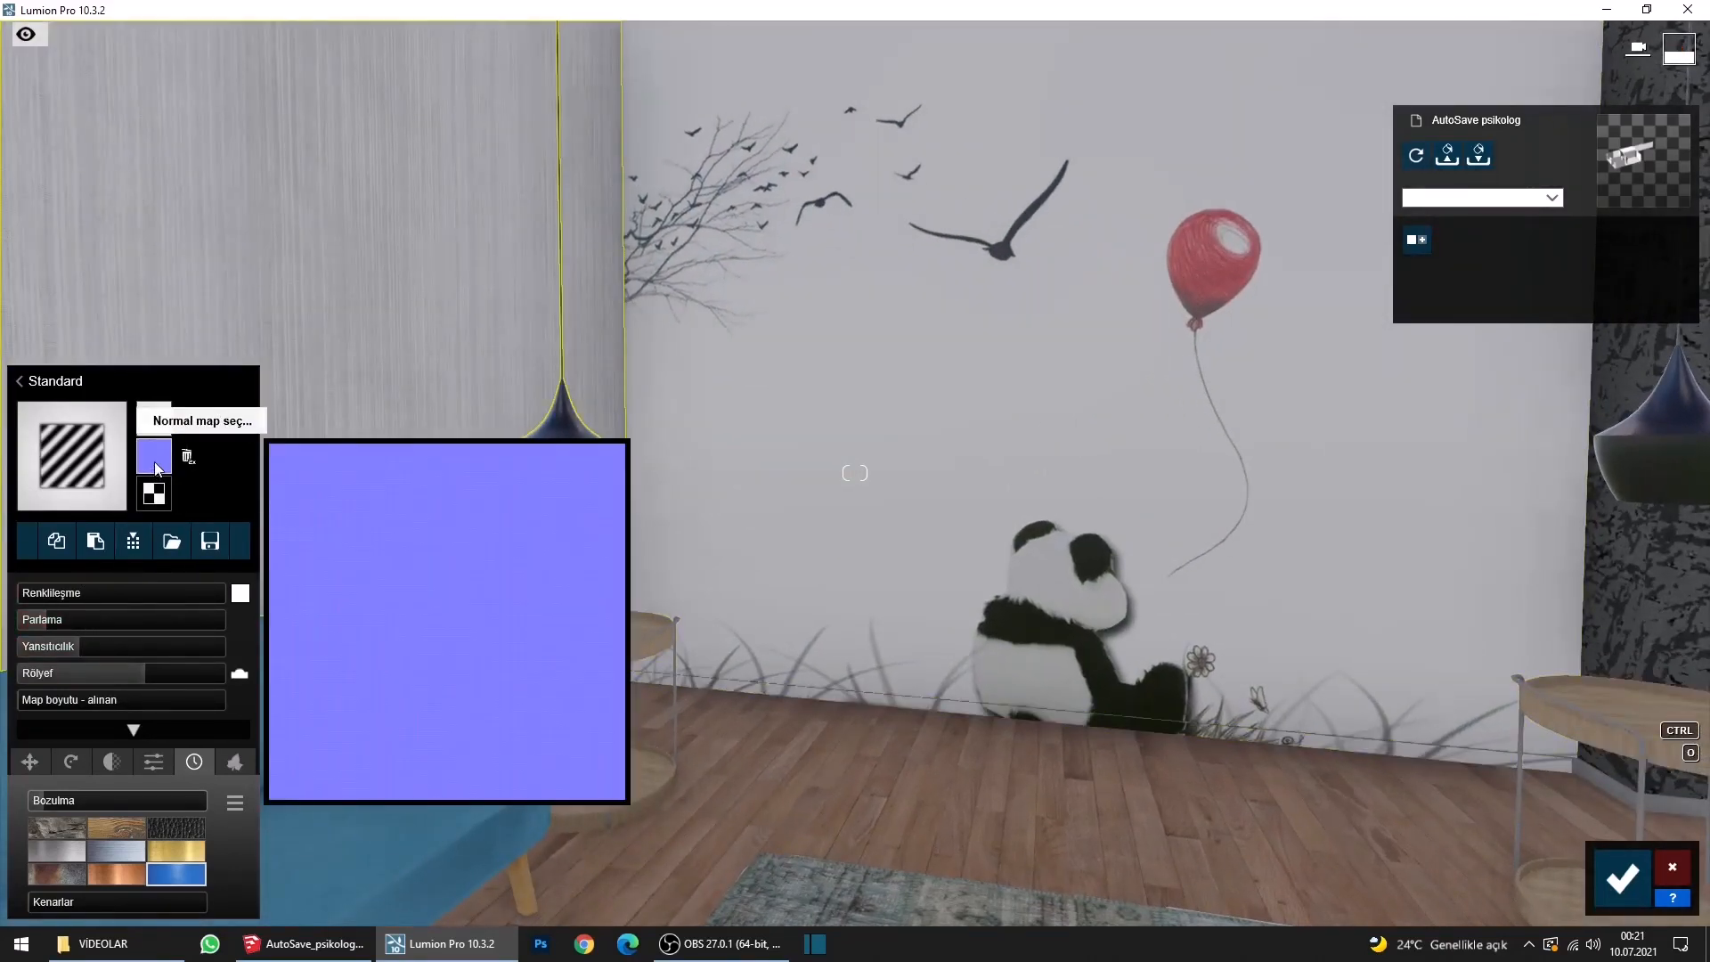
pyautogui.click(907, 473)
pyautogui.moveTo(907, 473); pyautogui.dragTo(923, 479, button='right')
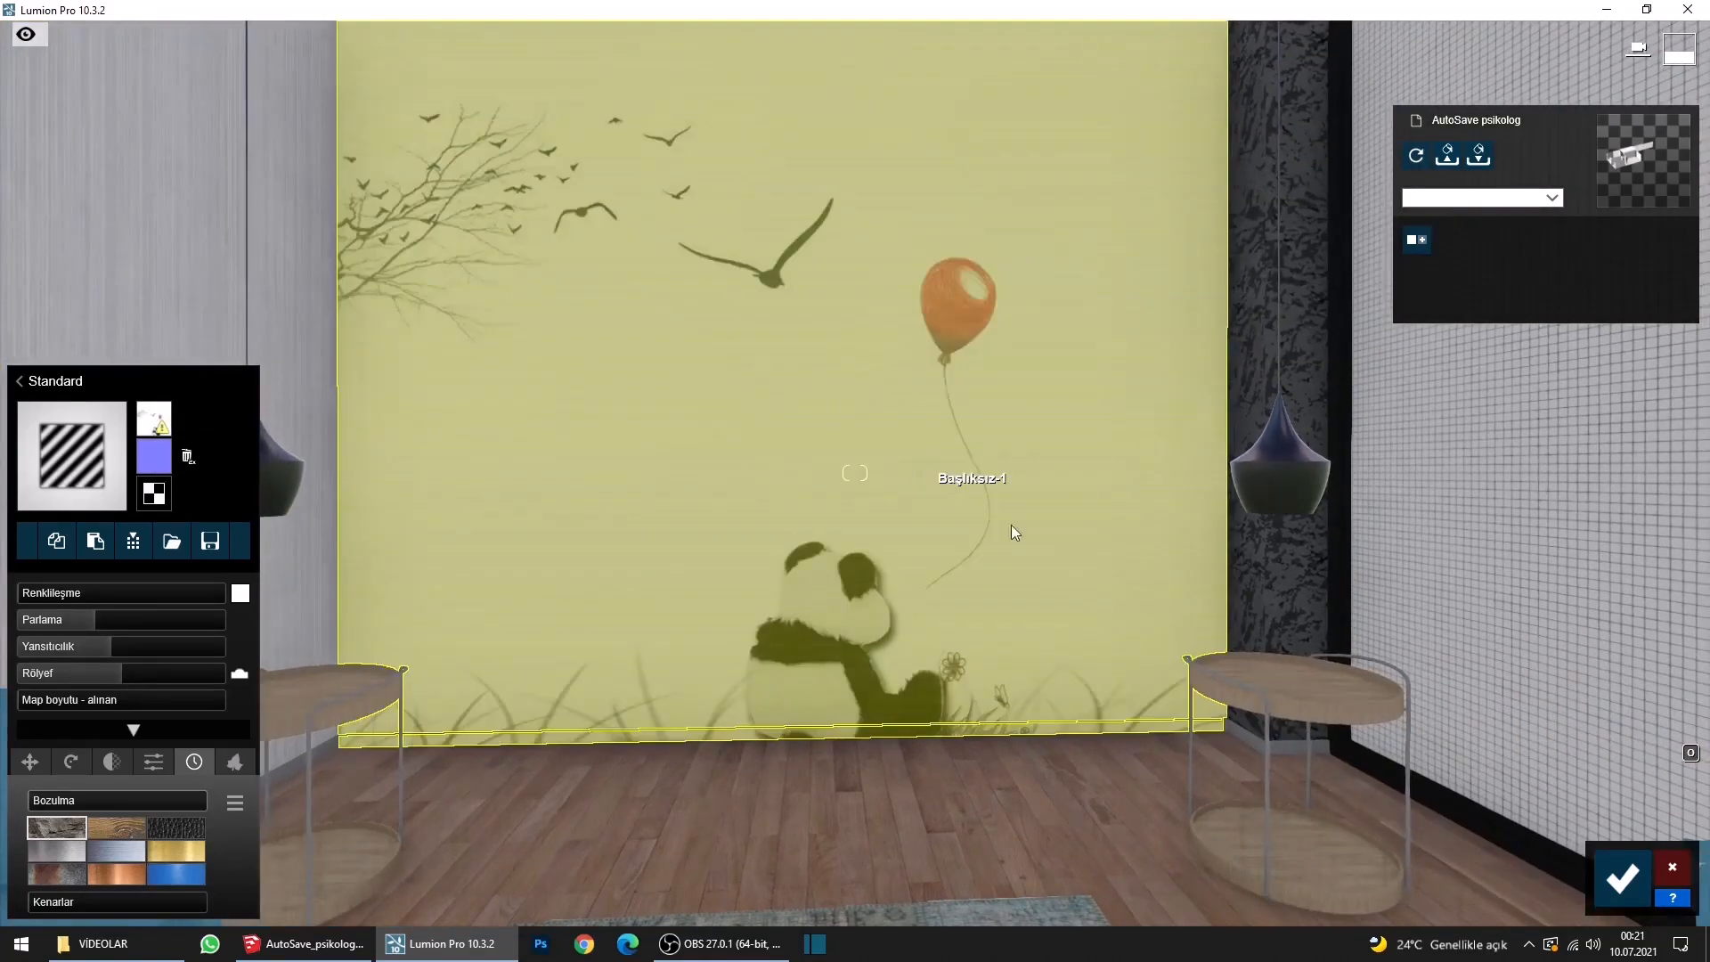
# Assign a Standard material to the round side table's wooden trays, with gloss 0.7 and slightly lowered reflectivity.
pyautogui.click(1340, 694)
pyautogui.moveTo(1339, 695); pyautogui.dragTo(1536, 748, button='right')
pyautogui.press('w')
pyautogui.press('w')
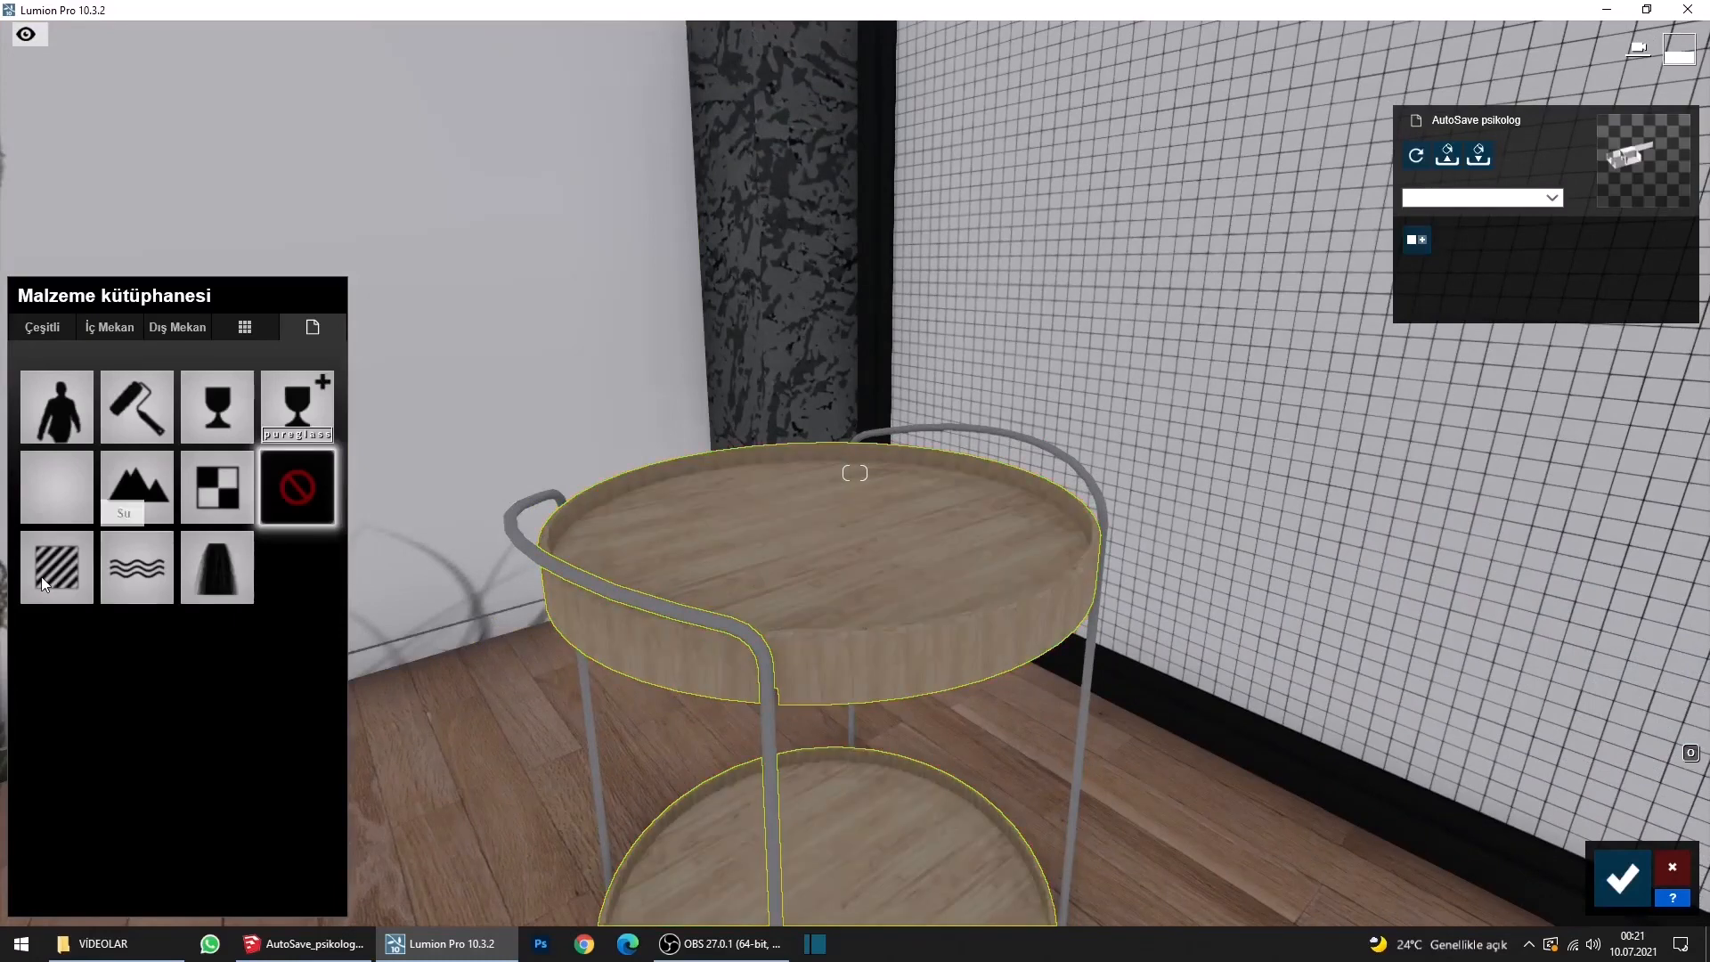
pyautogui.click(105, 572)
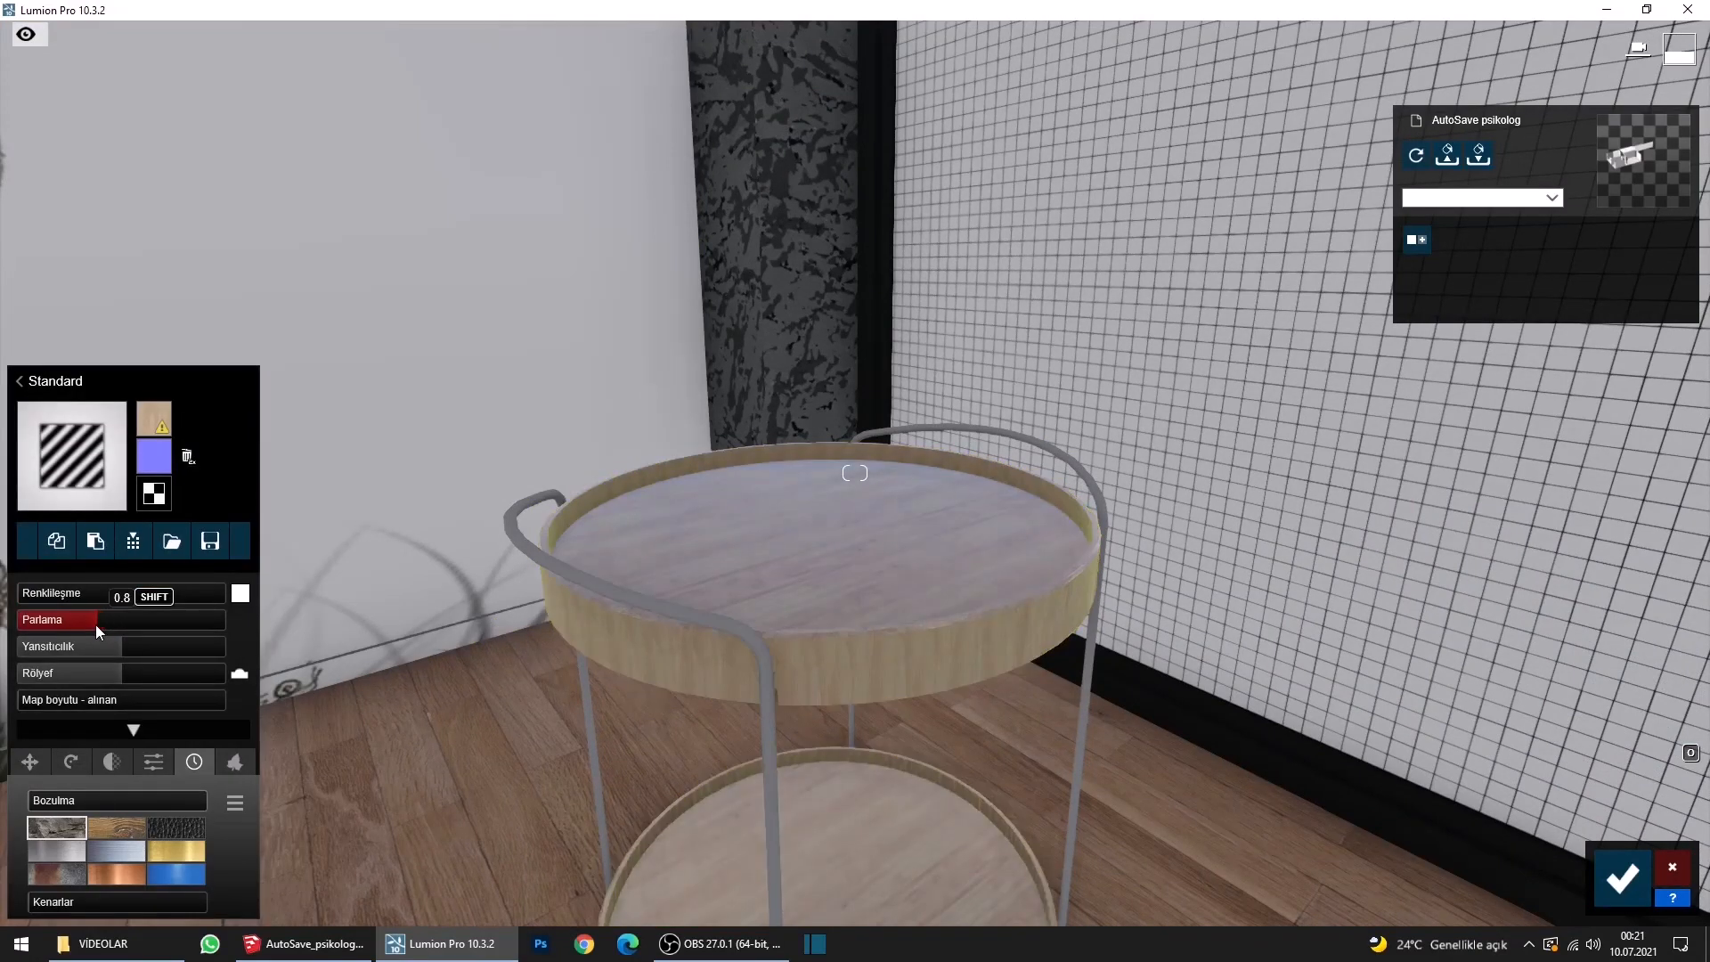
pyautogui.click(105, 646)
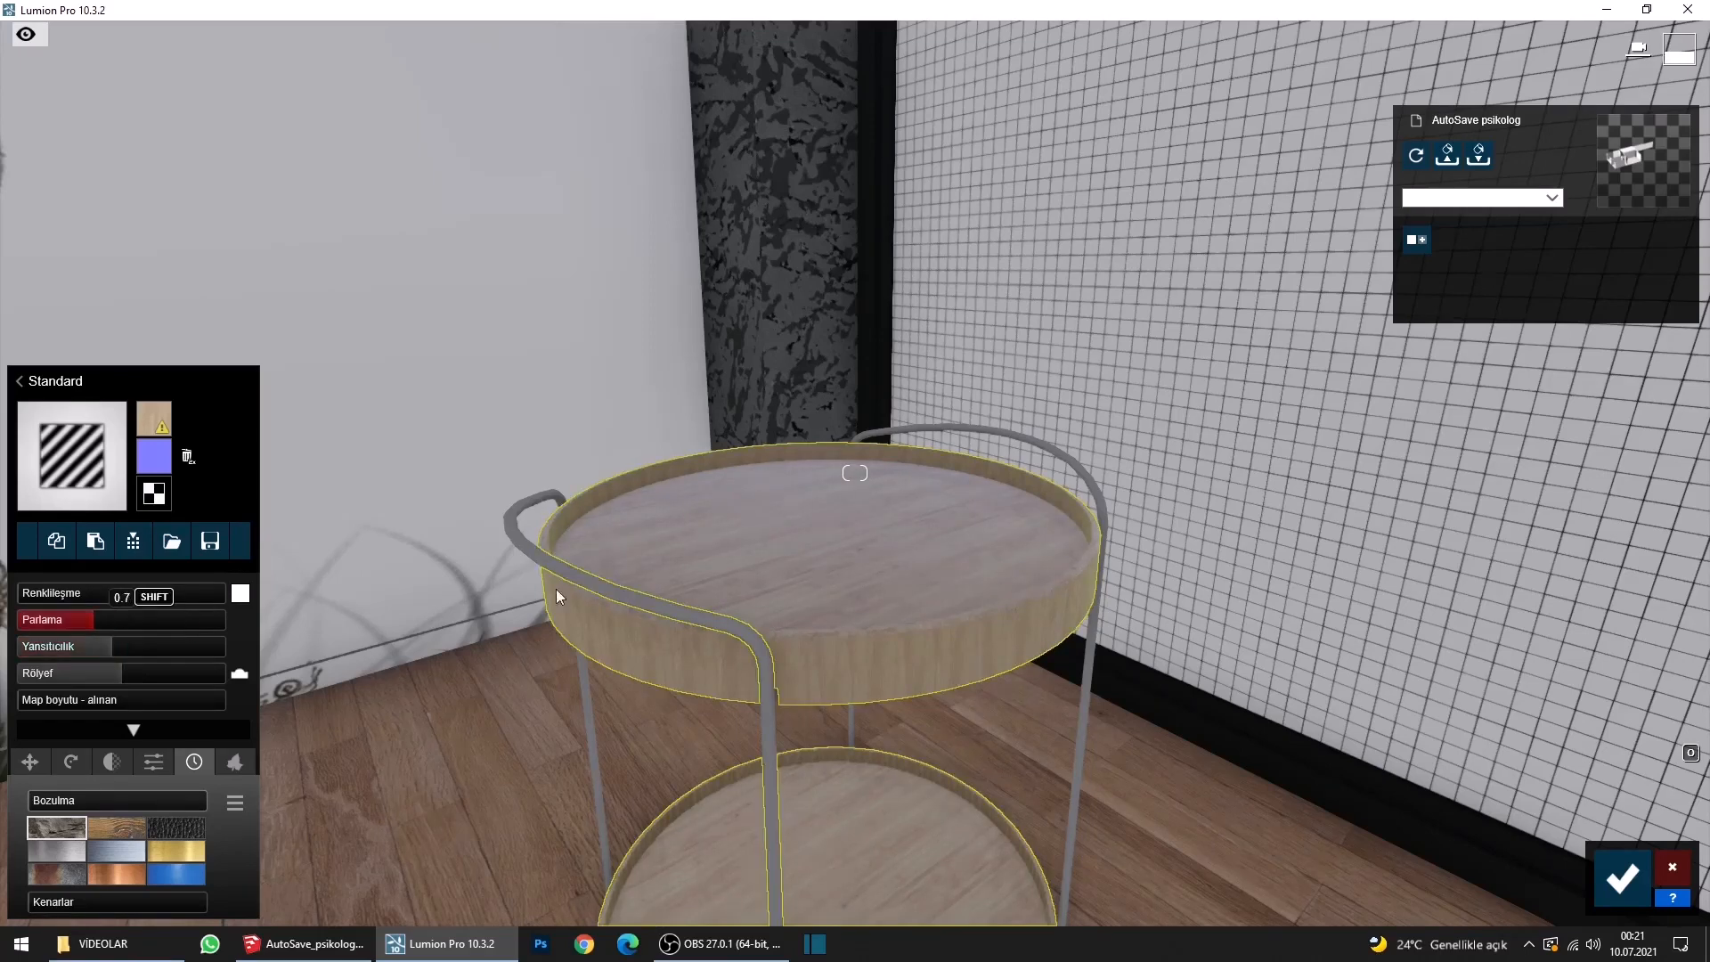
# Apply the interior Aluminium metal material to the side table's tubular frame and lower its gloss.
pyautogui.press('s')
pyautogui.click(789, 640)
pyautogui.click(100, 330)
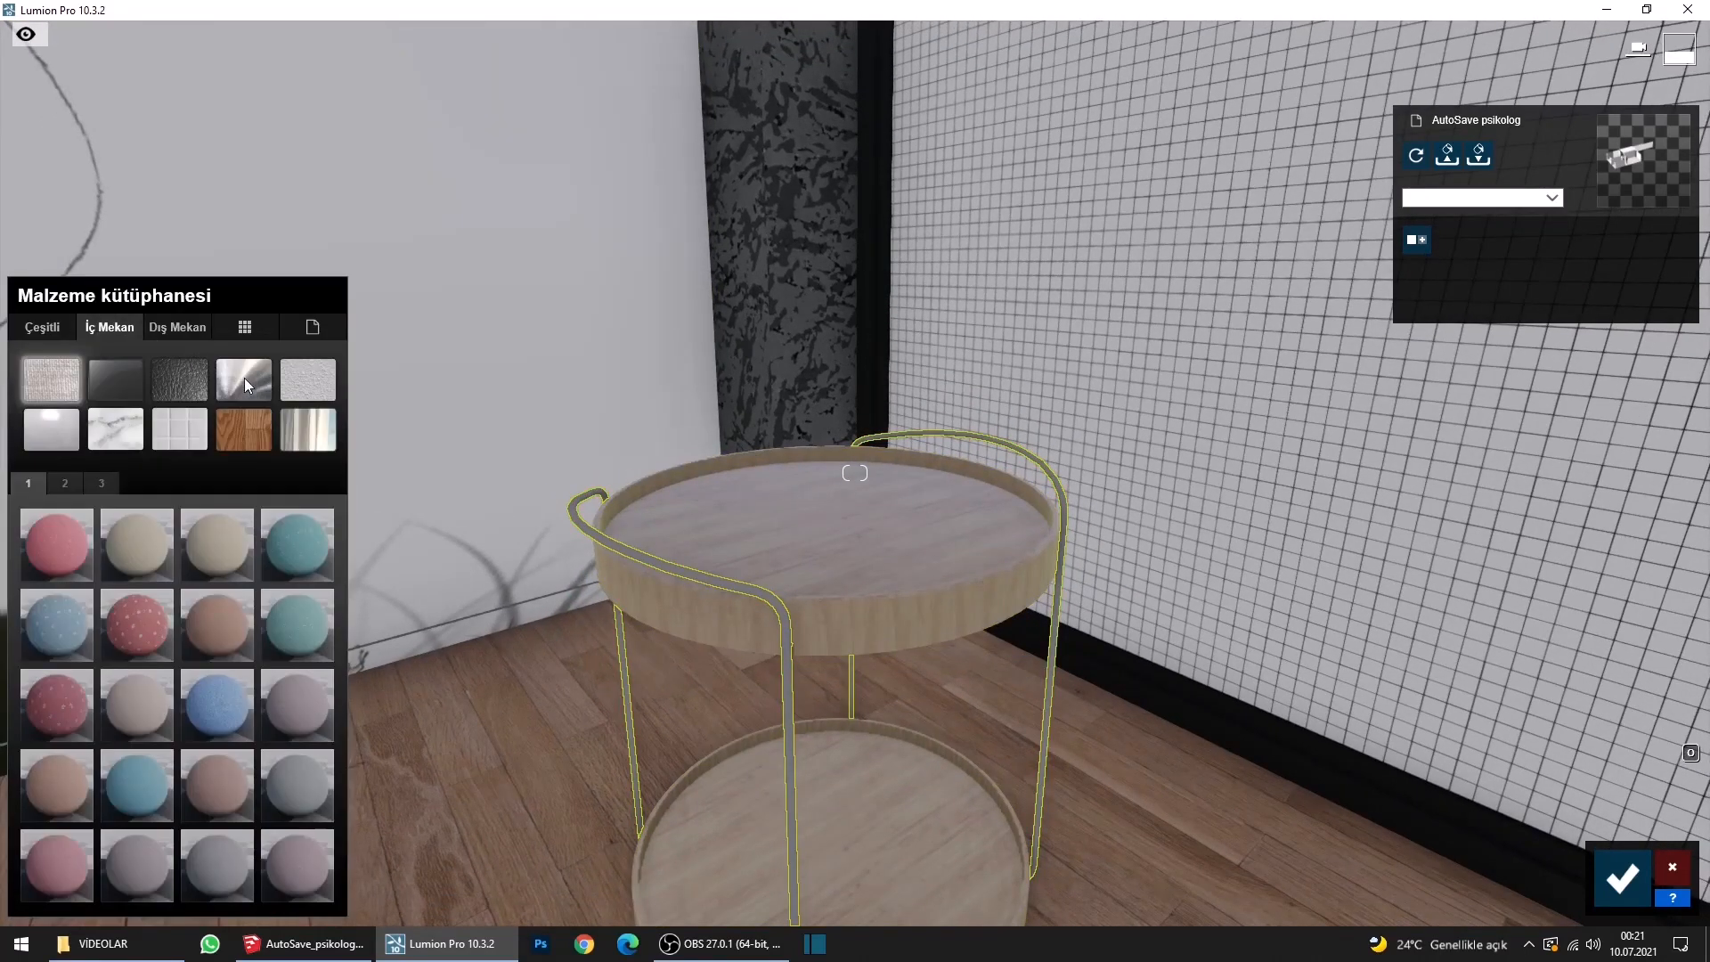
pyautogui.click(244, 378)
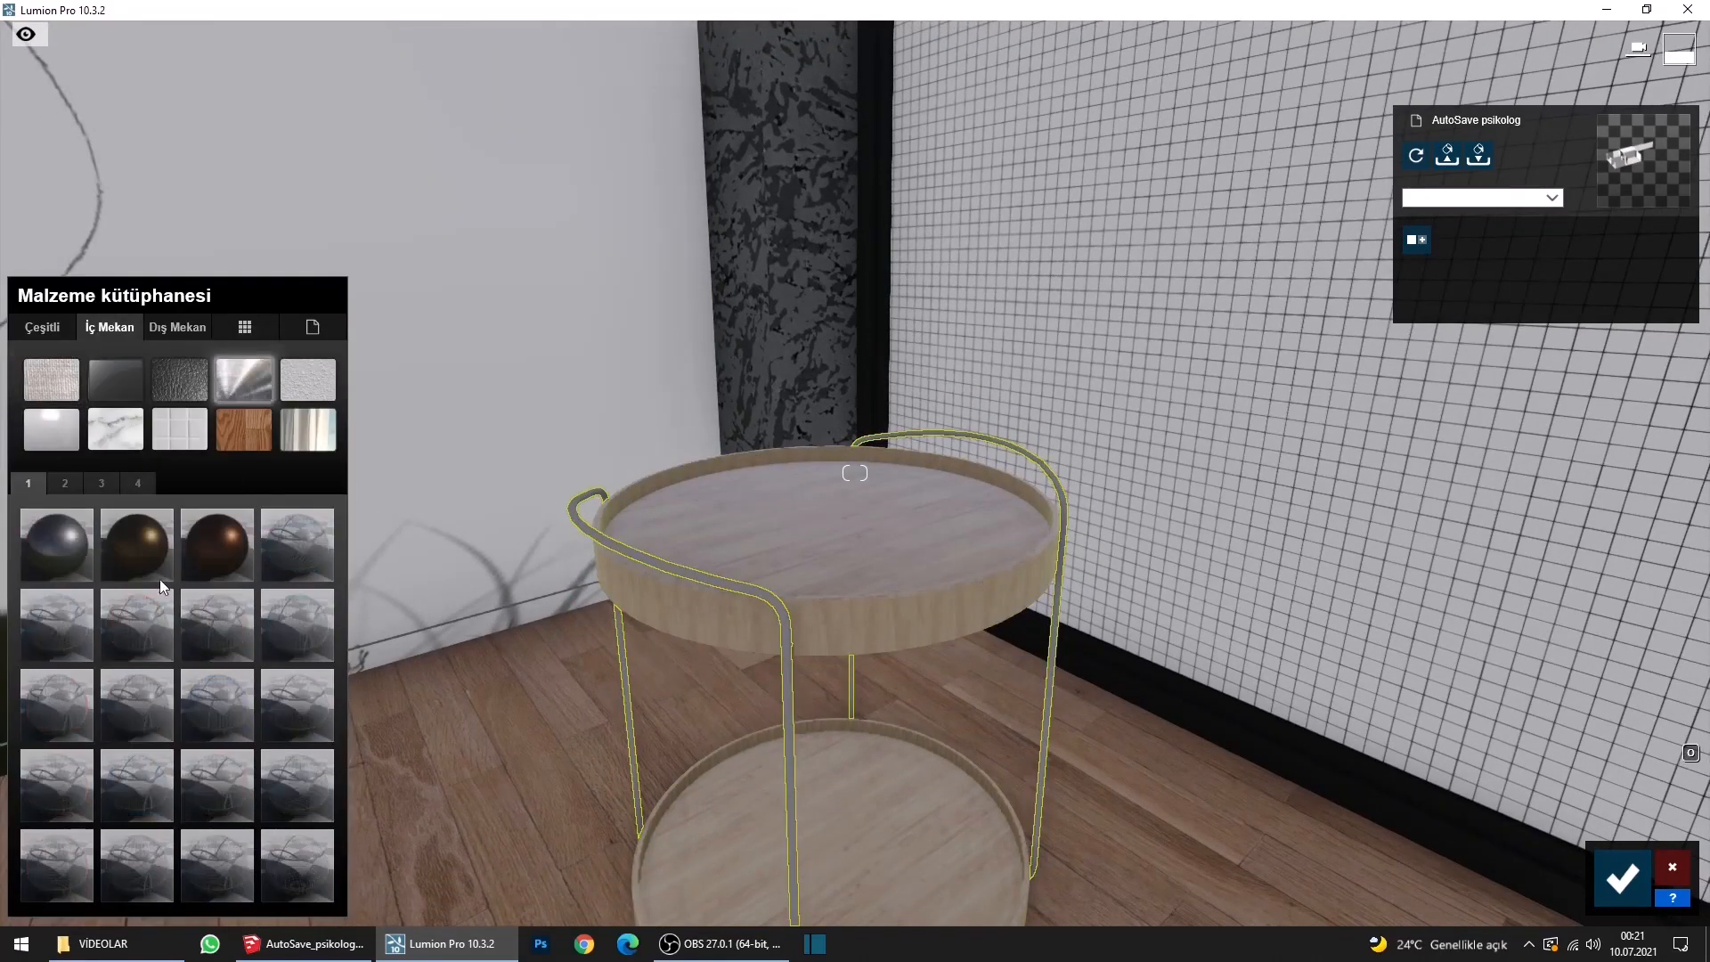
pyautogui.click(73, 548)
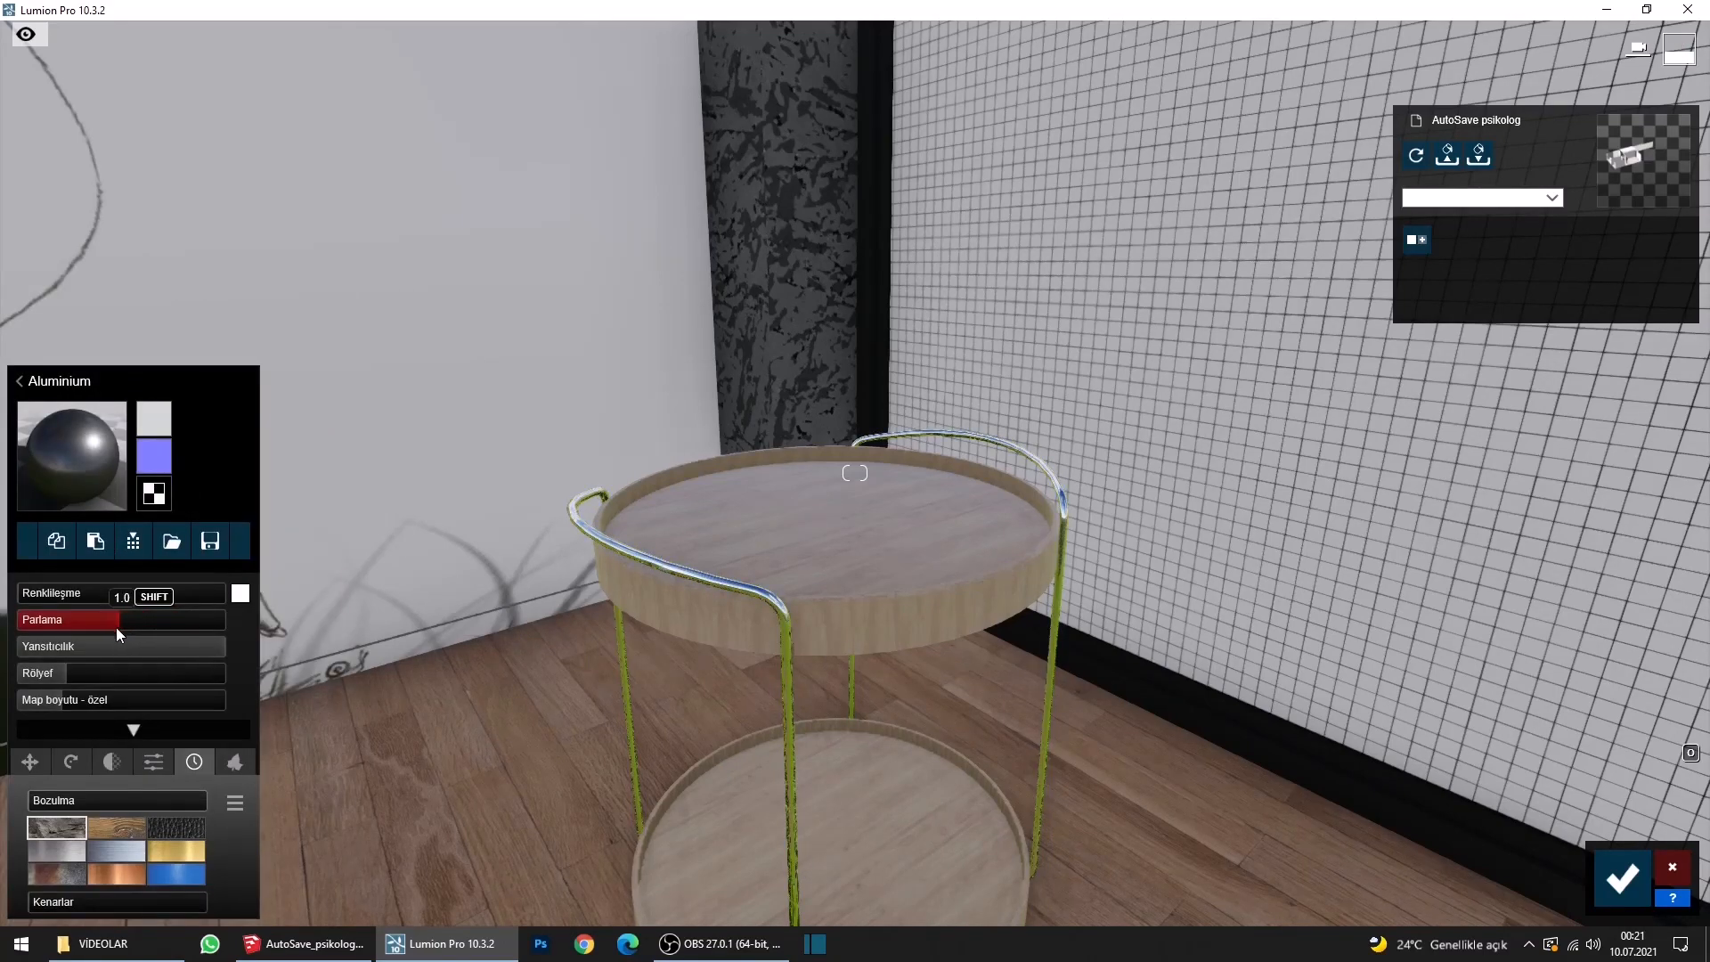
pyautogui.moveTo(115, 627); pyautogui.dragTo(98, 627)
# Replace the dark stucco on the columns with a beige plaster from the interior plaster materials.
pyautogui.press('s')
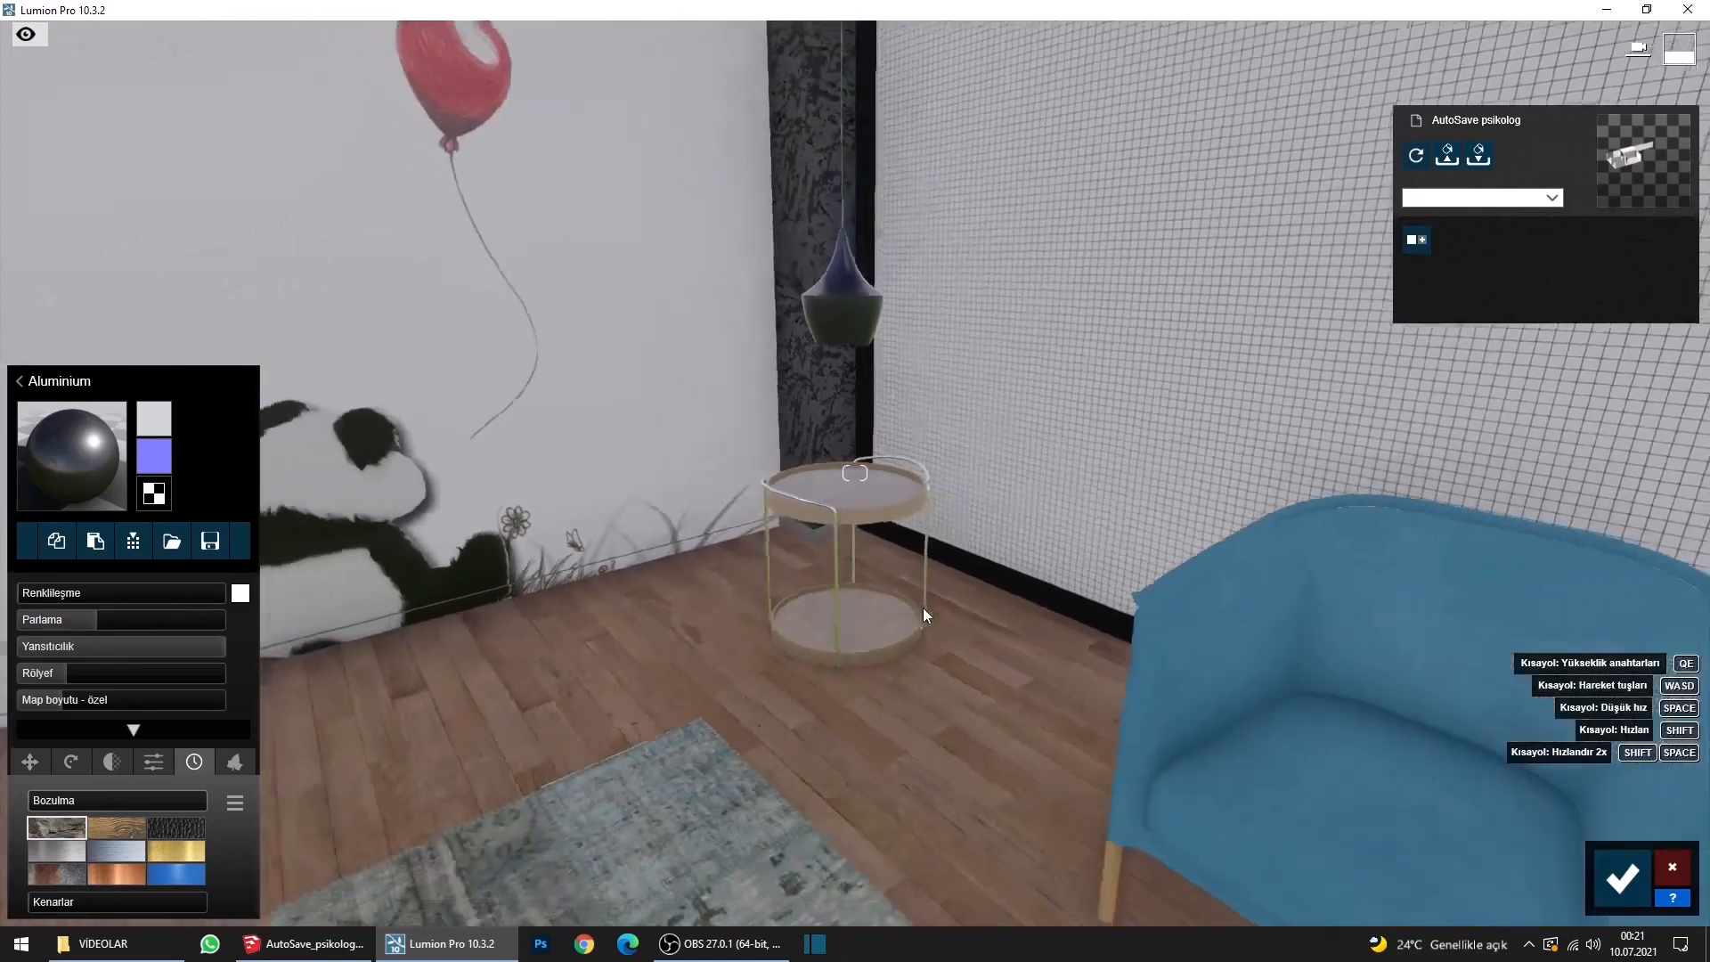
pyautogui.press('s')
pyautogui.moveTo(1389, 731); pyautogui.dragTo(1497, 624, button='right')
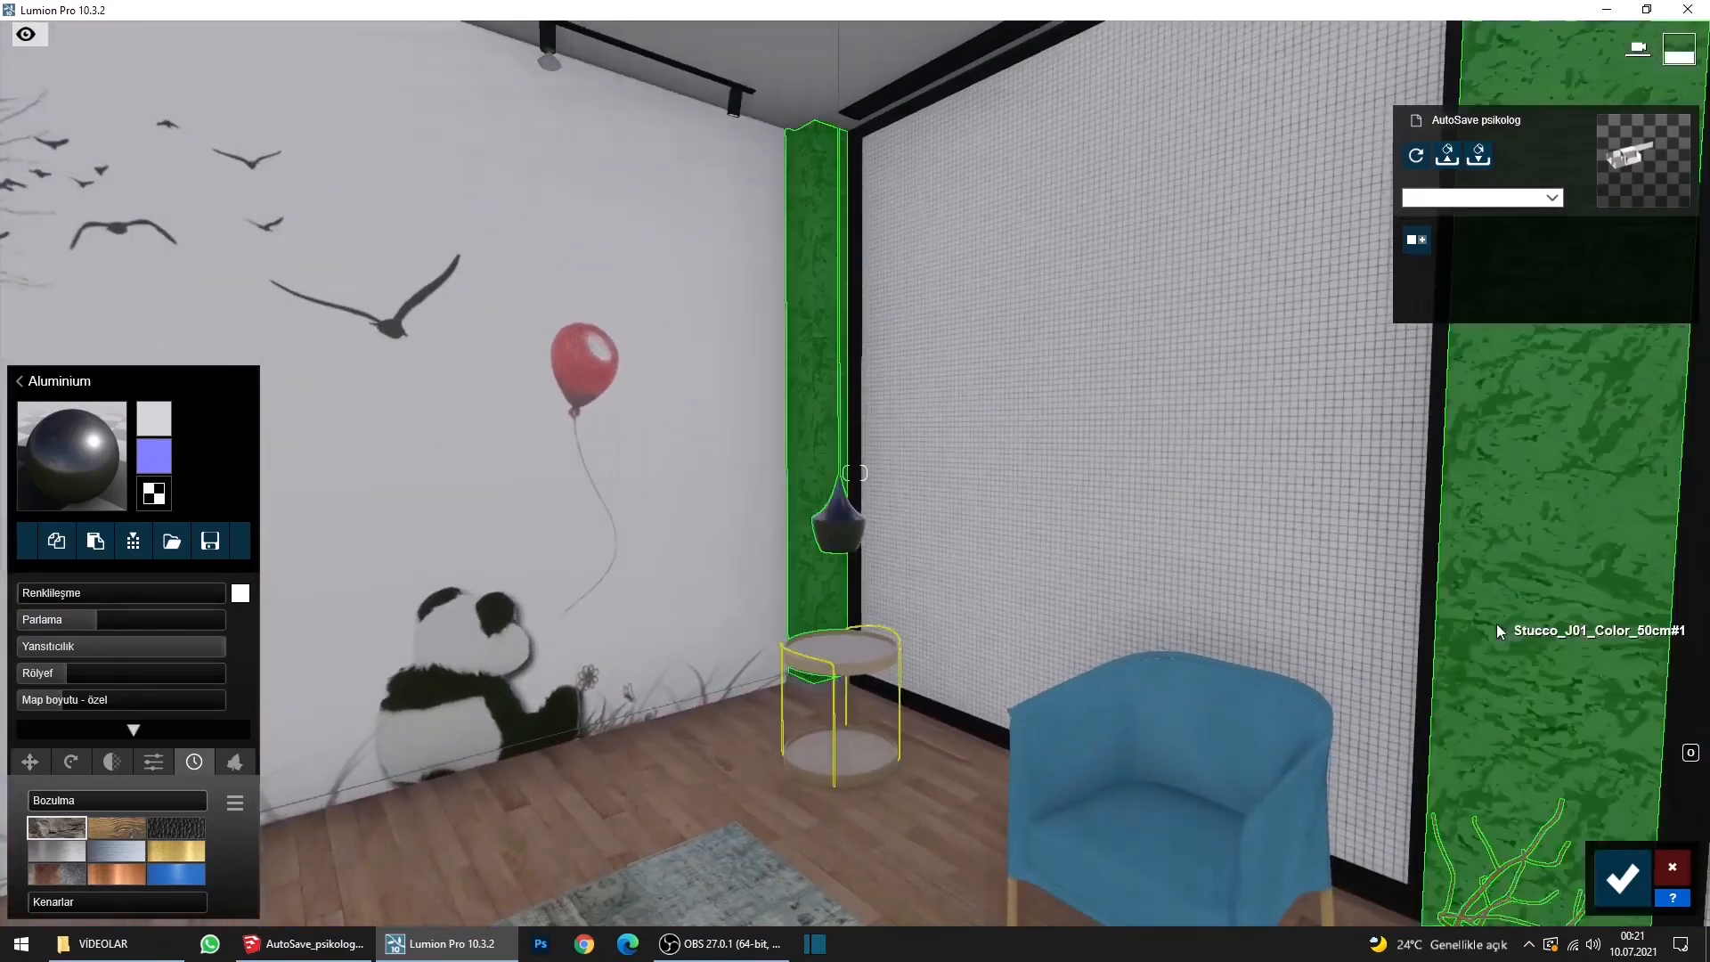
pyautogui.click(1497, 629)
pyautogui.click(110, 327)
pyautogui.click(307, 380)
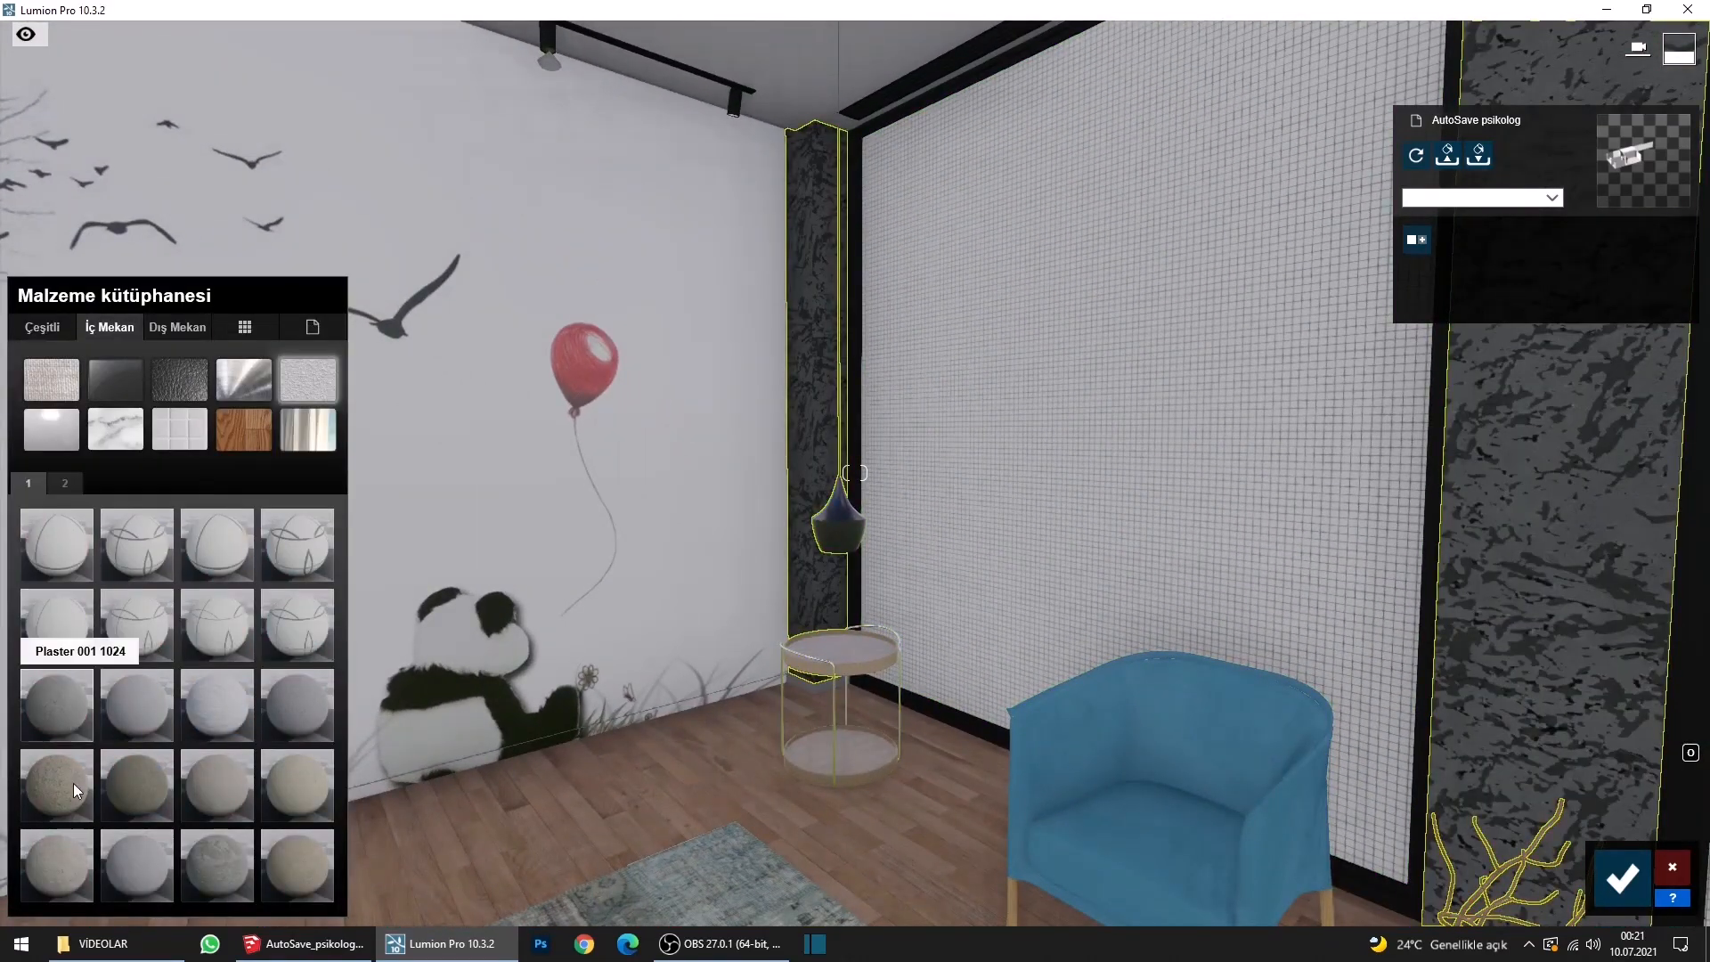
pyautogui.click(64, 483)
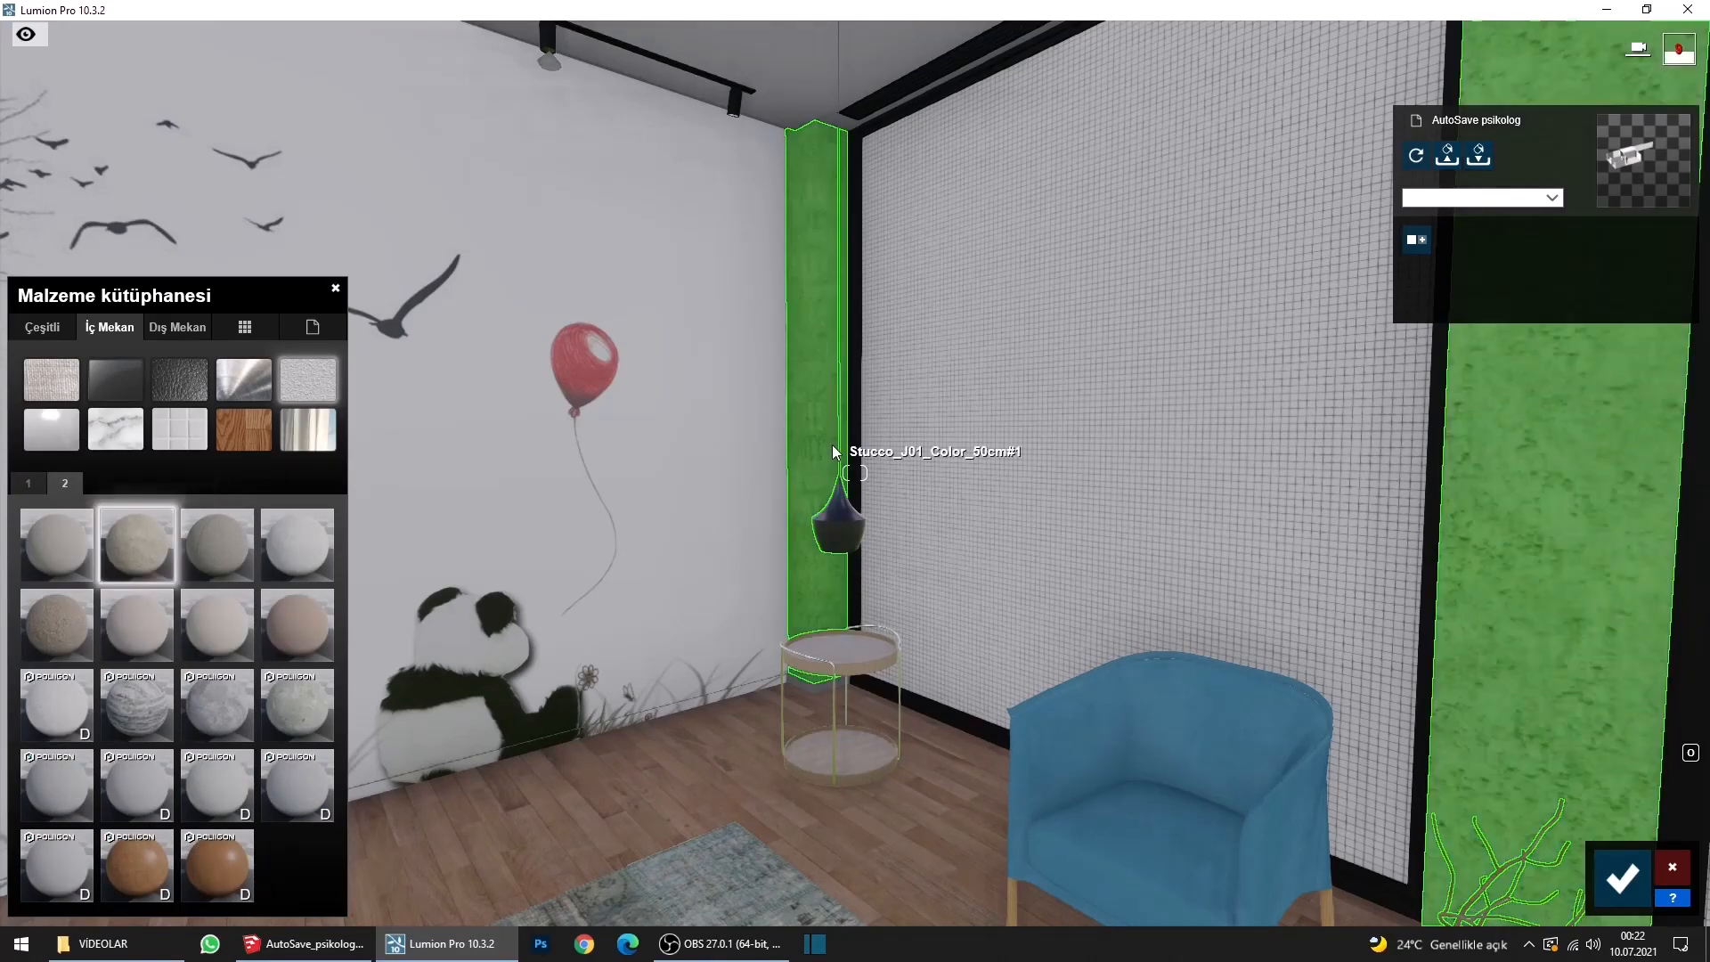
# Compare several Poliigon stucco and plaster finishes on the columns and apply Polii Plaster 35 2k.
pyautogui.moveTo(832, 445); pyautogui.dragTo(832, 446, button='right')
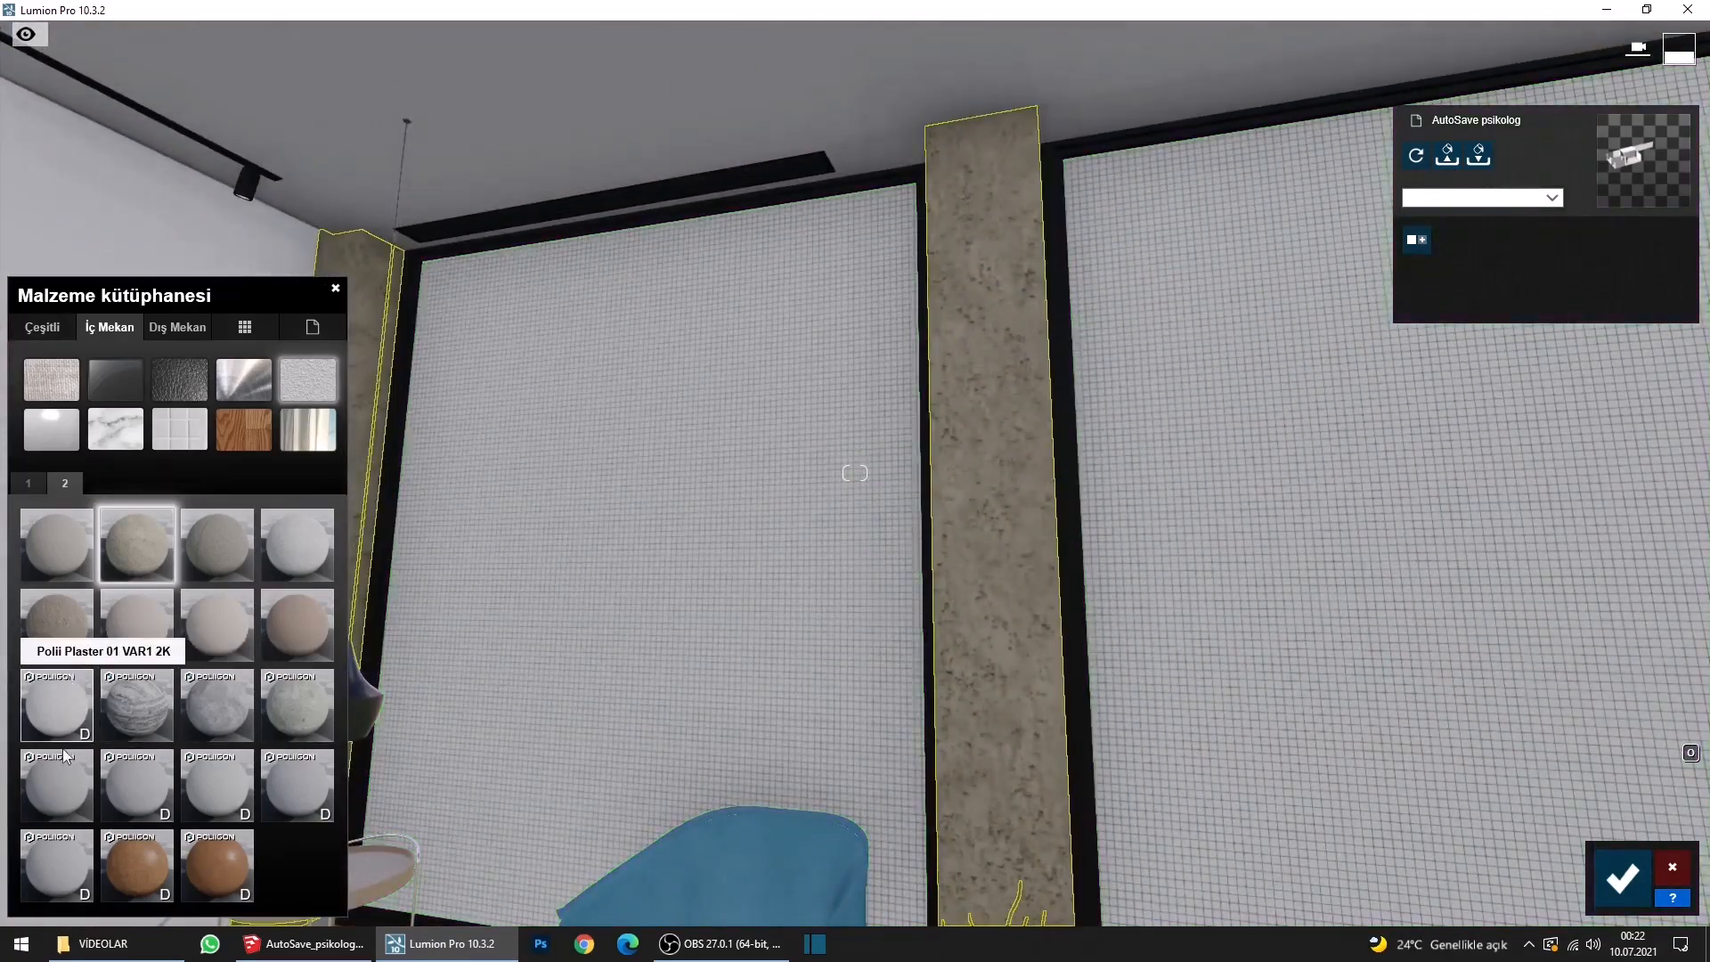
pyautogui.click(61, 779)
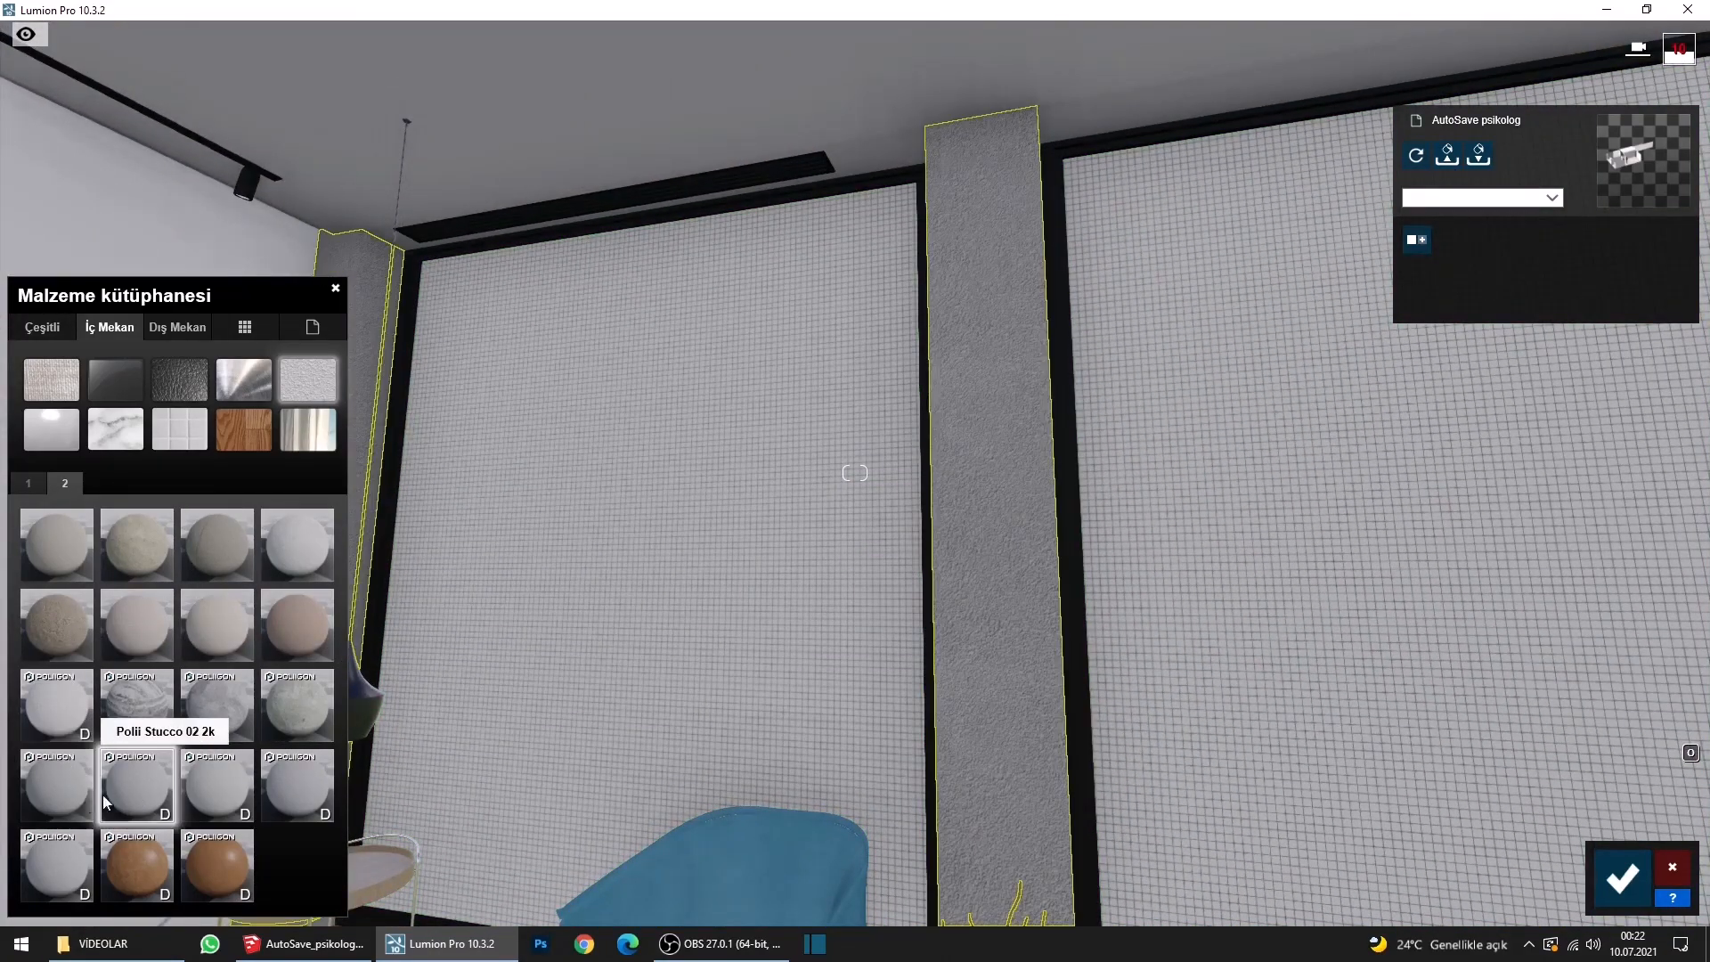
pyautogui.click(218, 788)
pyautogui.click(297, 795)
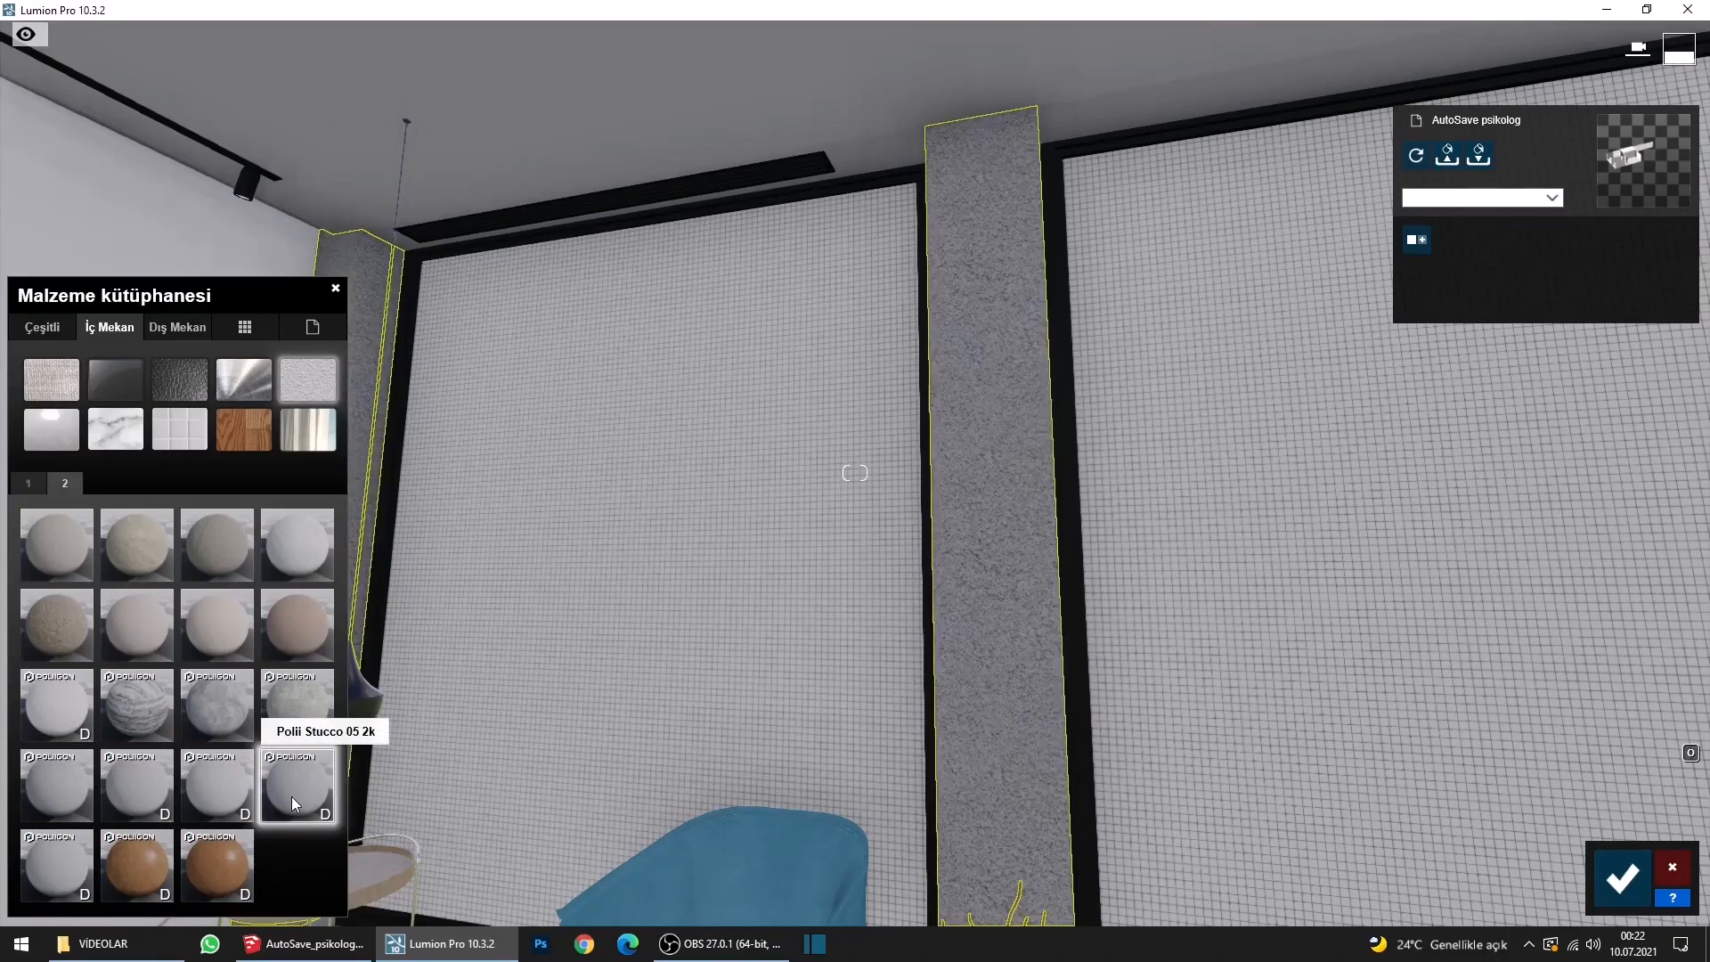
pyautogui.click(52, 868)
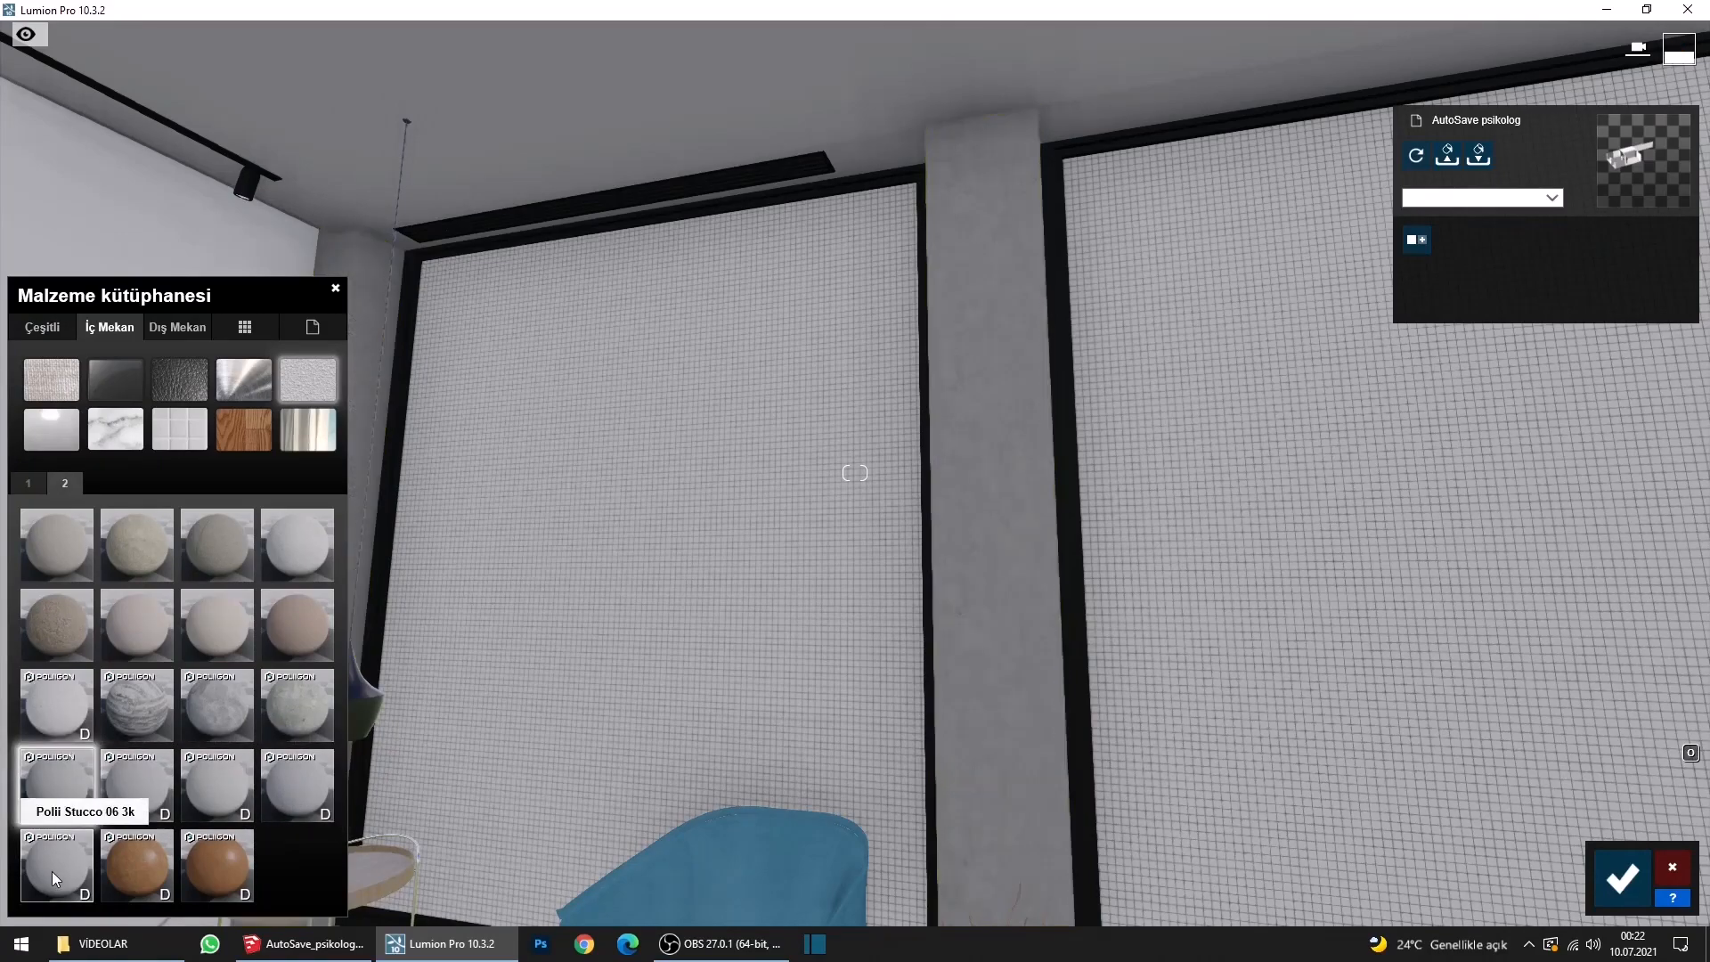
pyautogui.click(71, 781)
# Give the columns' plaster a light grey tint and raise its colourization to a bit under half.
pyautogui.moveTo(590, 614); pyautogui.dragTo(766, 726, button='right')
pyautogui.moveTo(1319, 624); pyautogui.dragTo(1102, 594, button='right')
pyautogui.press('w')
pyautogui.click(1103, 593)
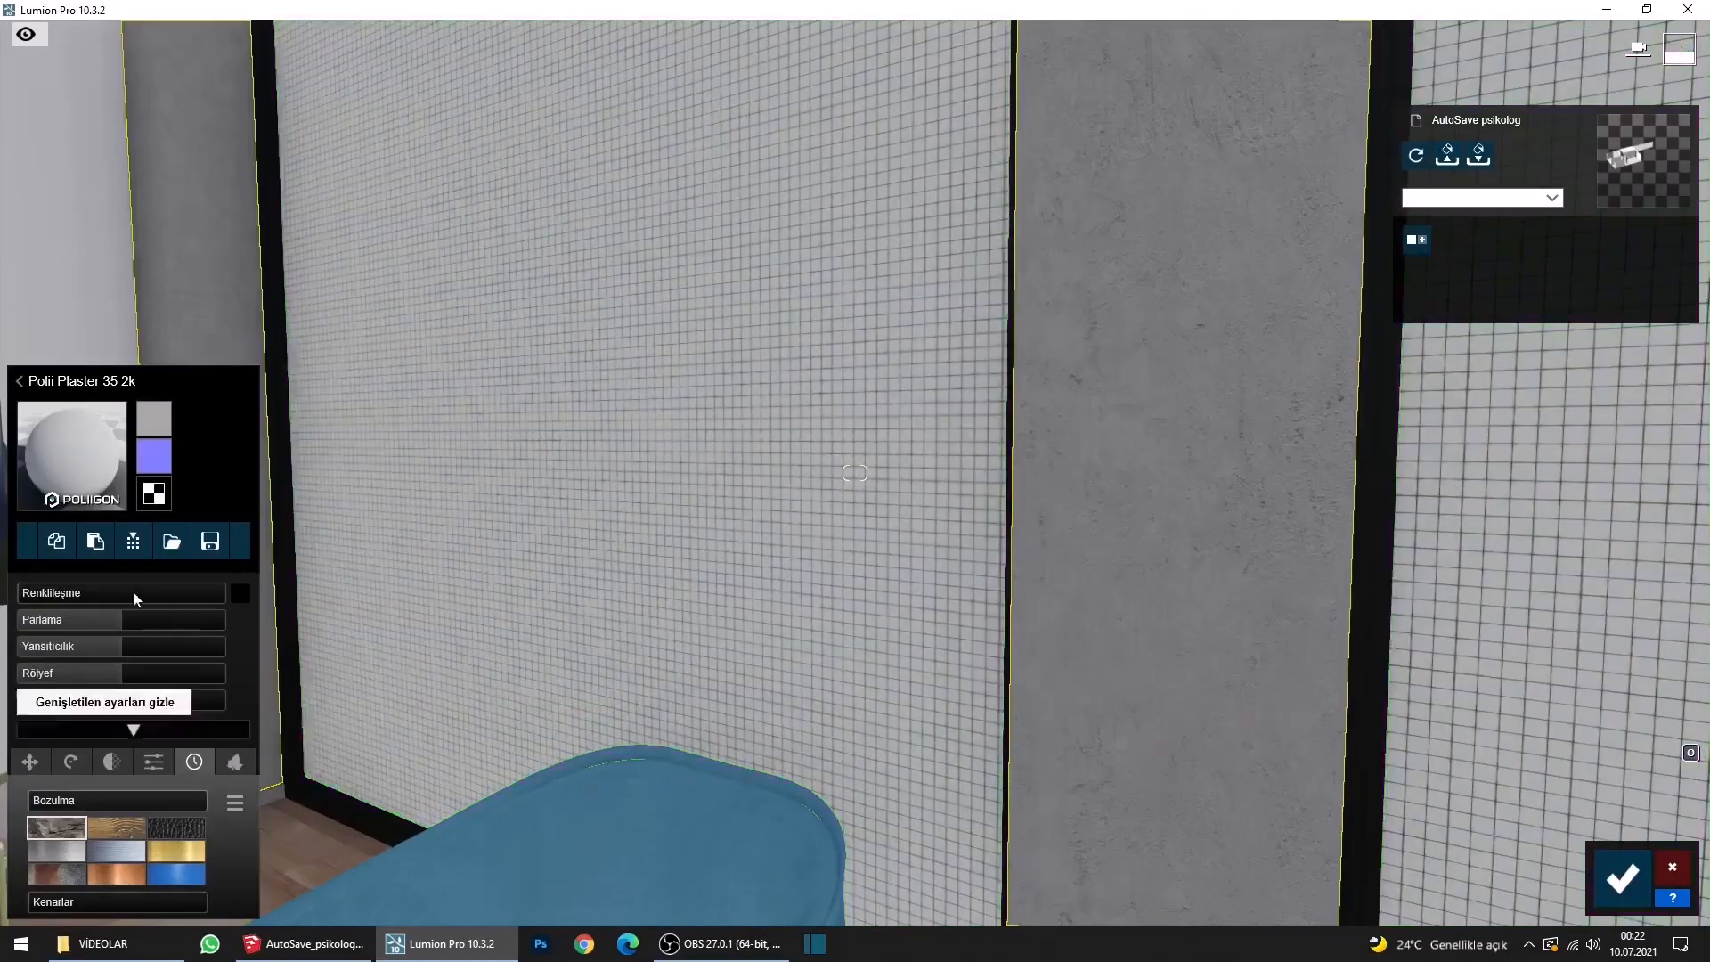
pyautogui.click(241, 593)
pyautogui.moveTo(393, 661); pyautogui.dragTo(397, 639)
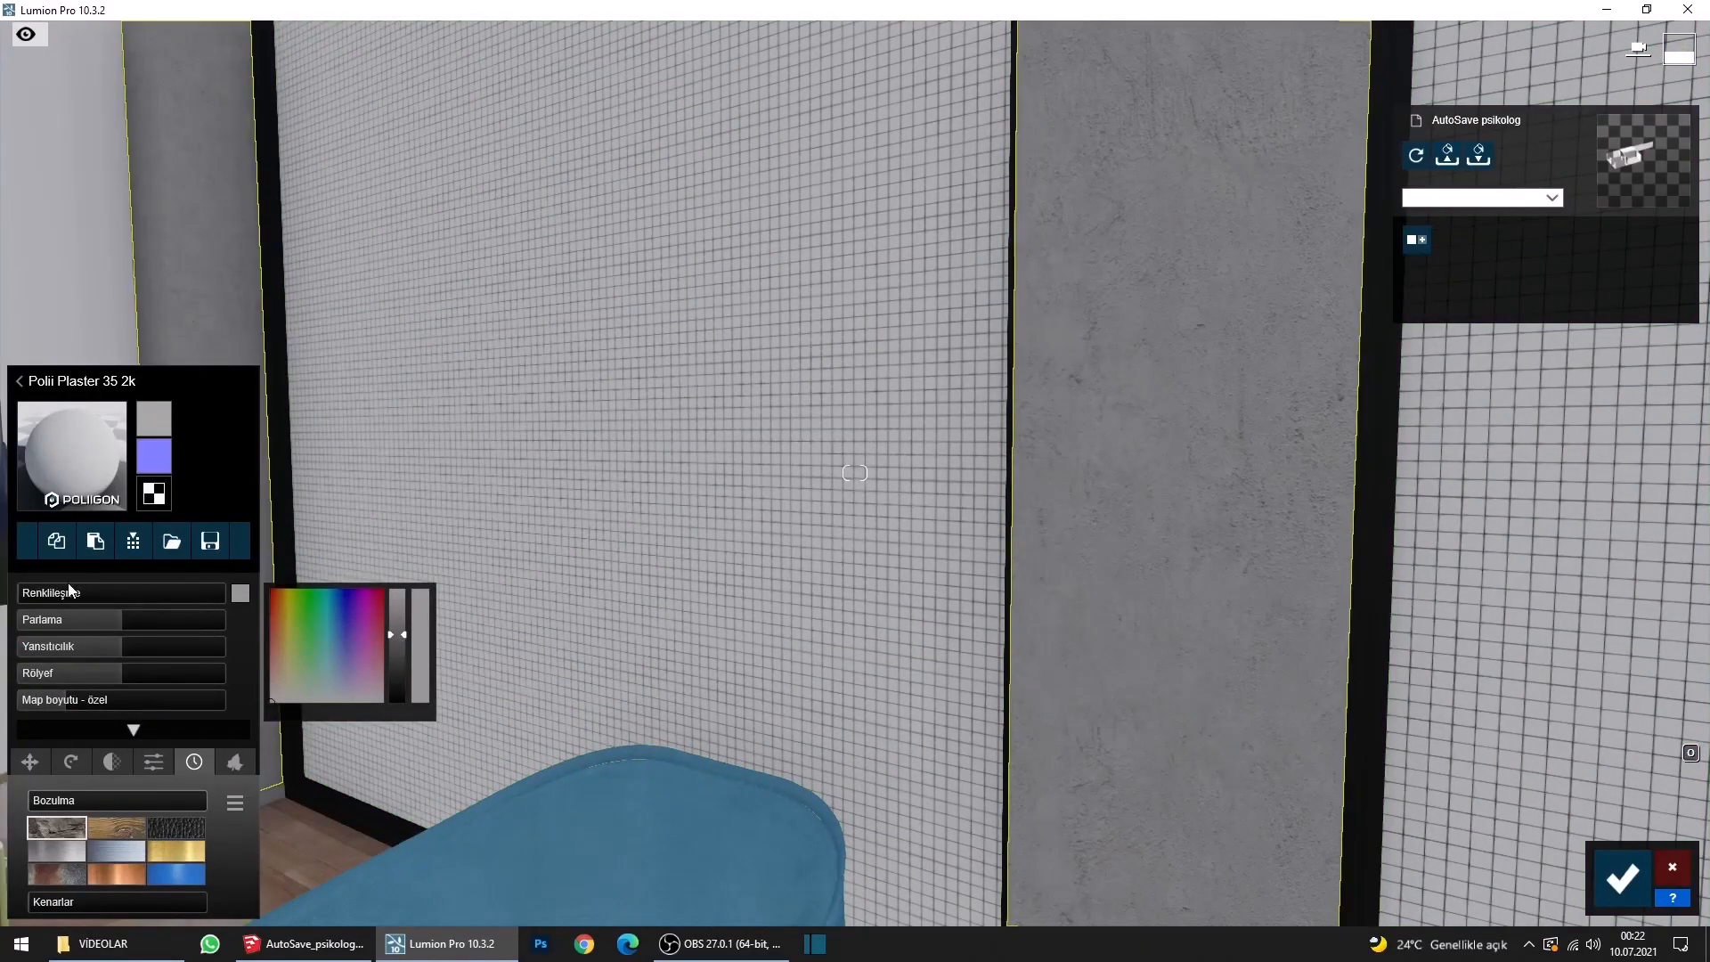
pyautogui.click(98, 590)
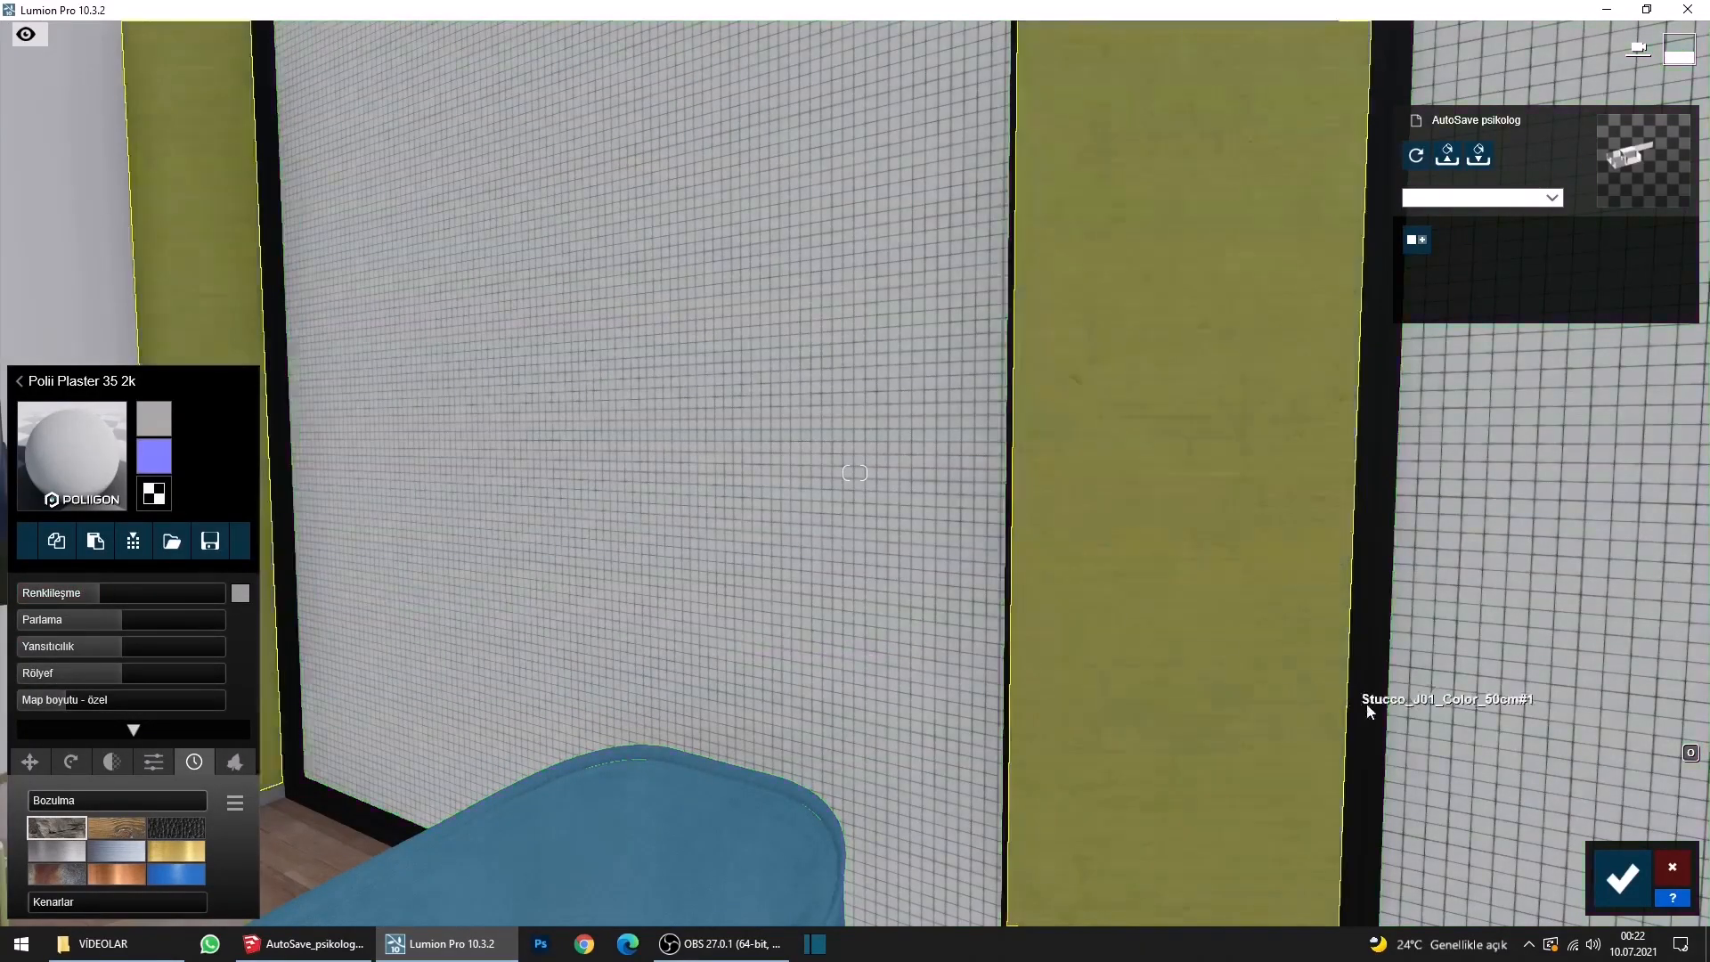
# Assign a Standard material to the black window frames with slightly lowered gloss, minimal edge softening and light silver weathering.
pyautogui.click(1367, 698)
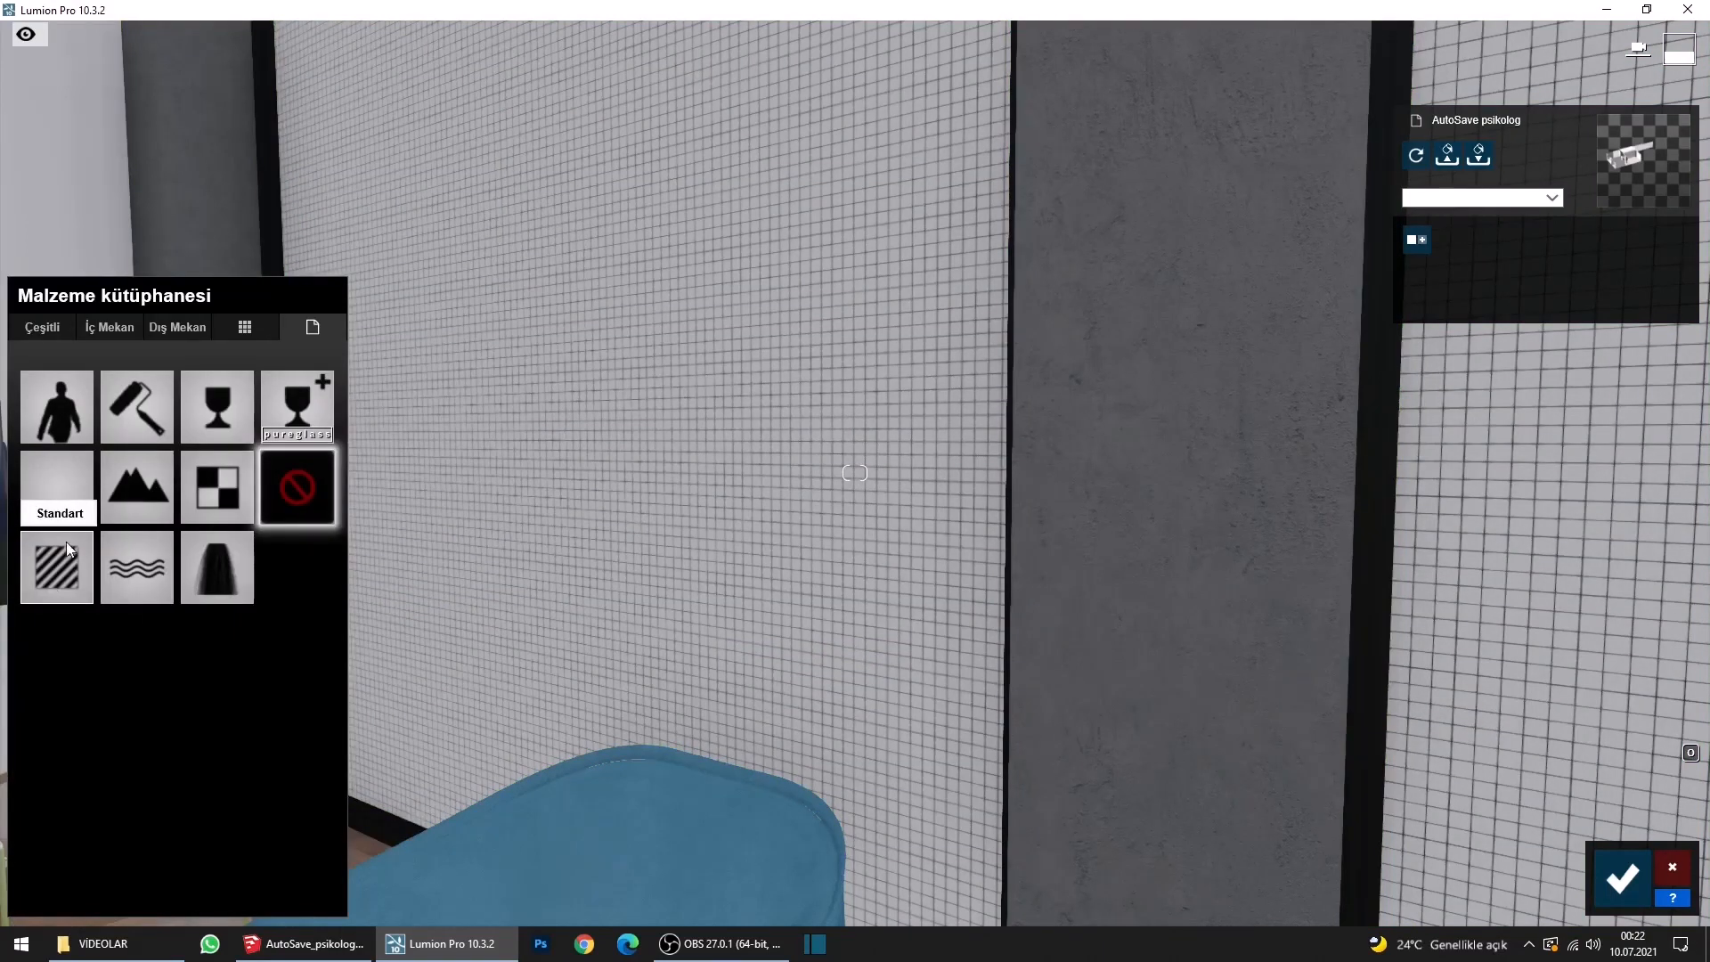
pyautogui.click(67, 588)
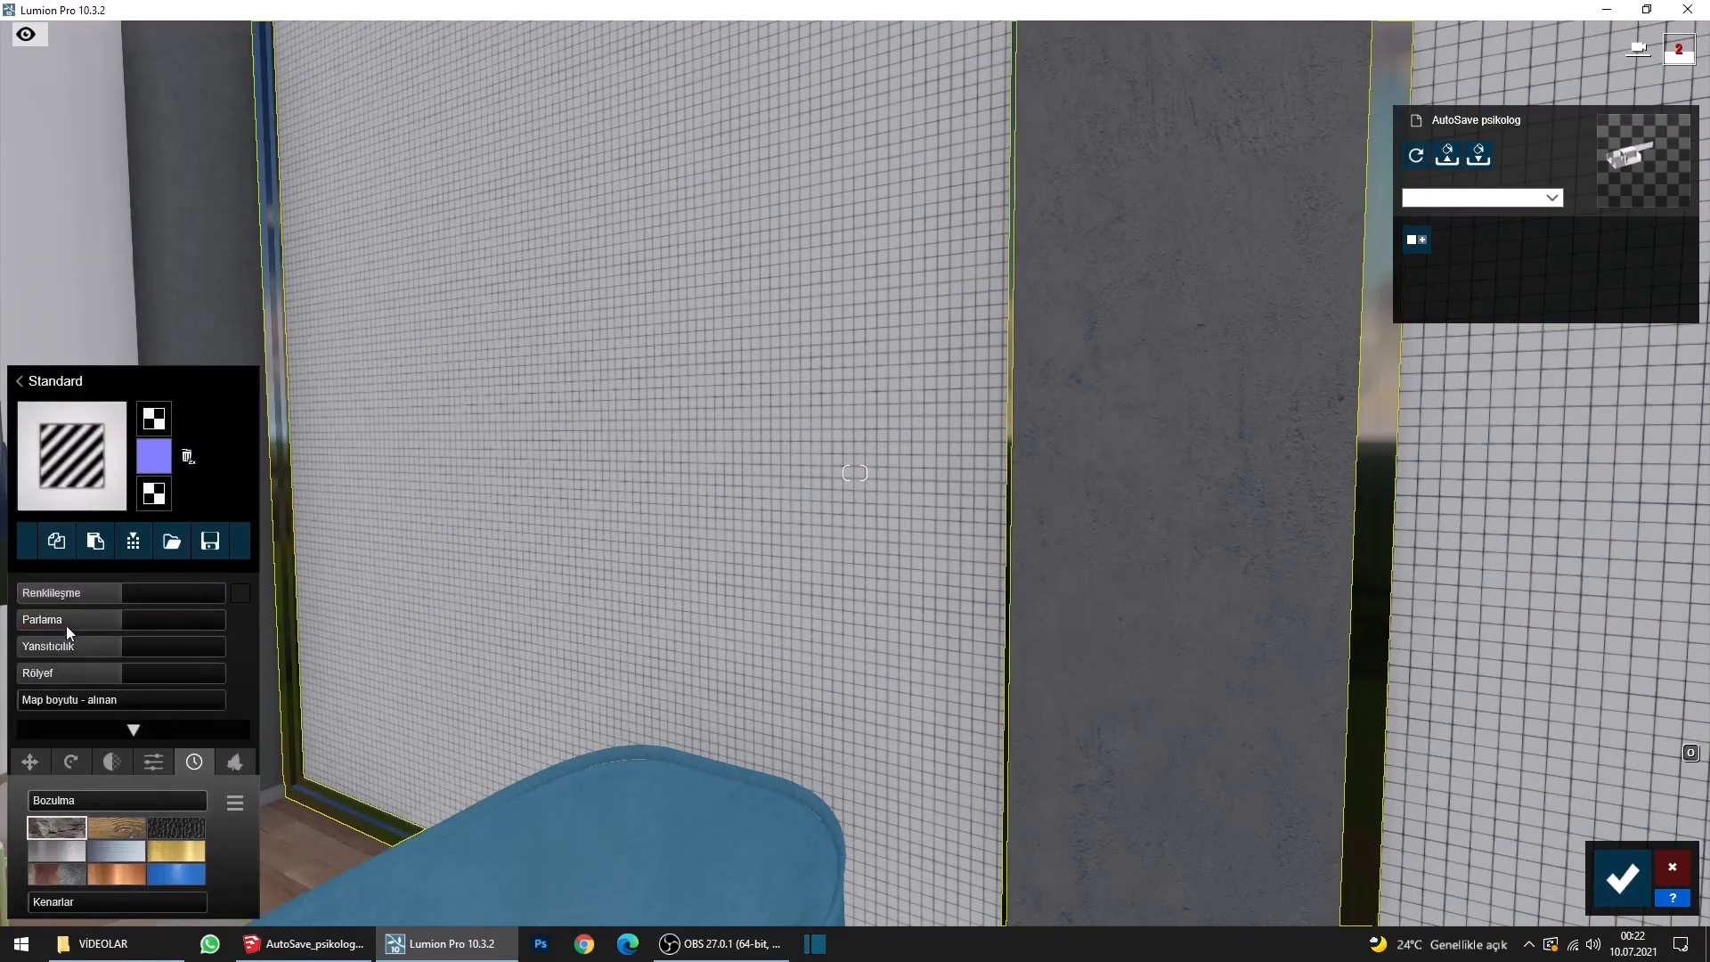
pyautogui.click(105, 620)
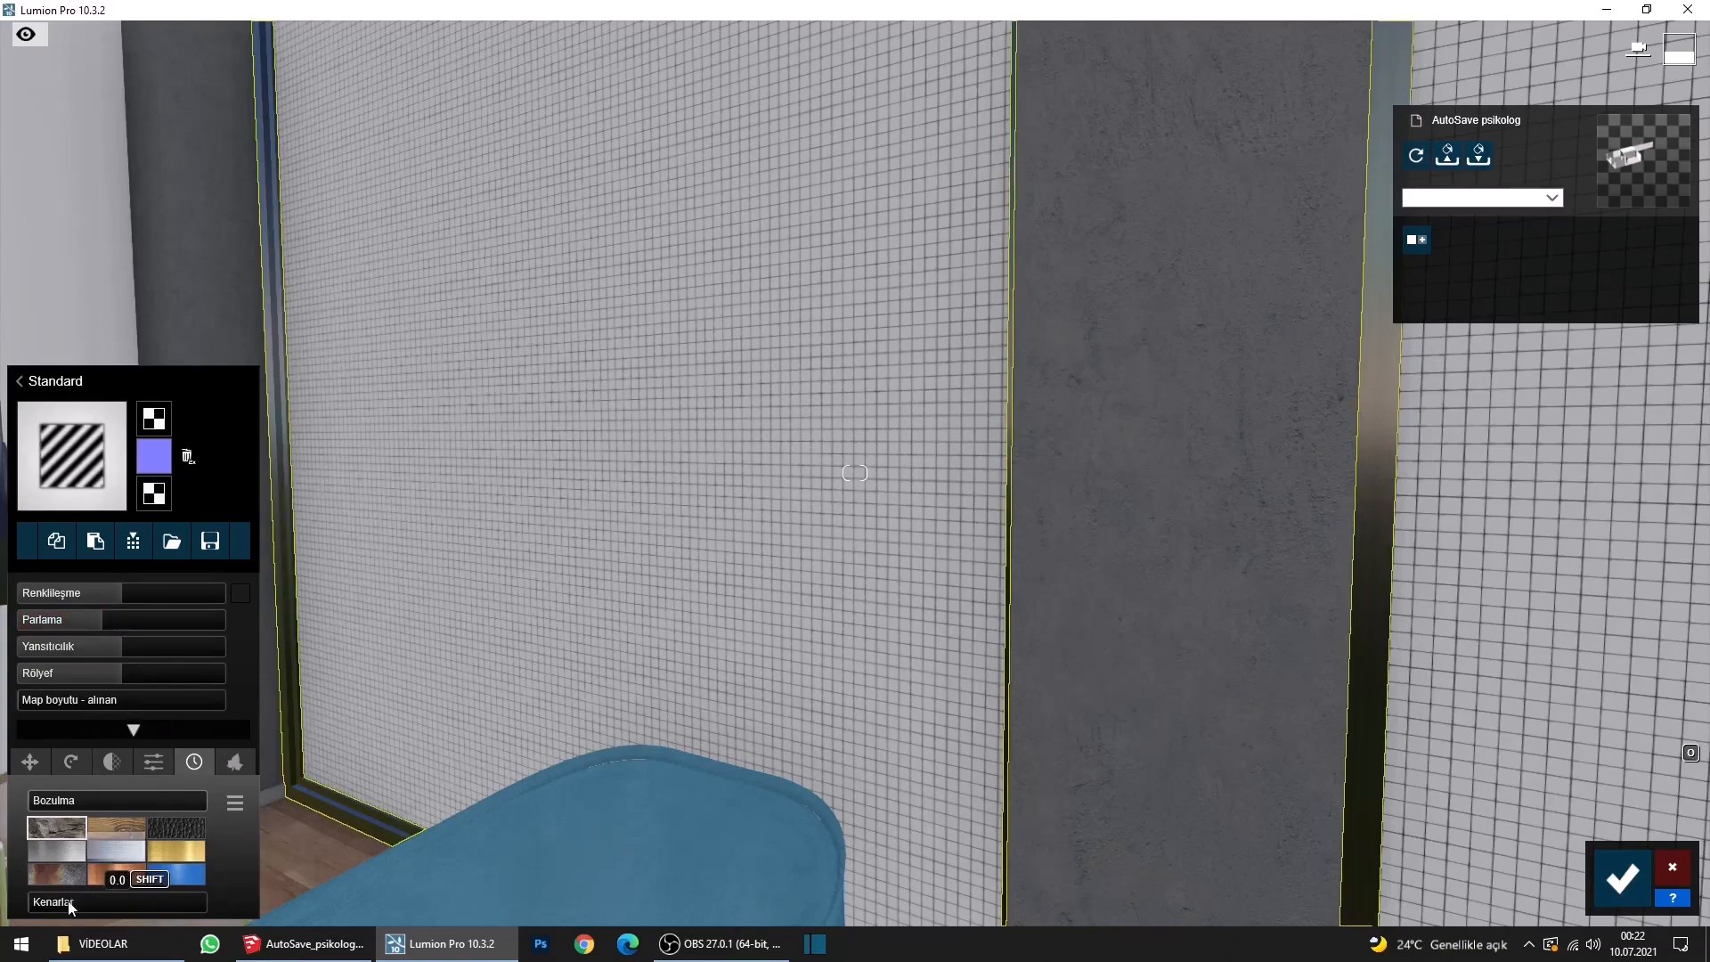
pyautogui.click(41, 903)
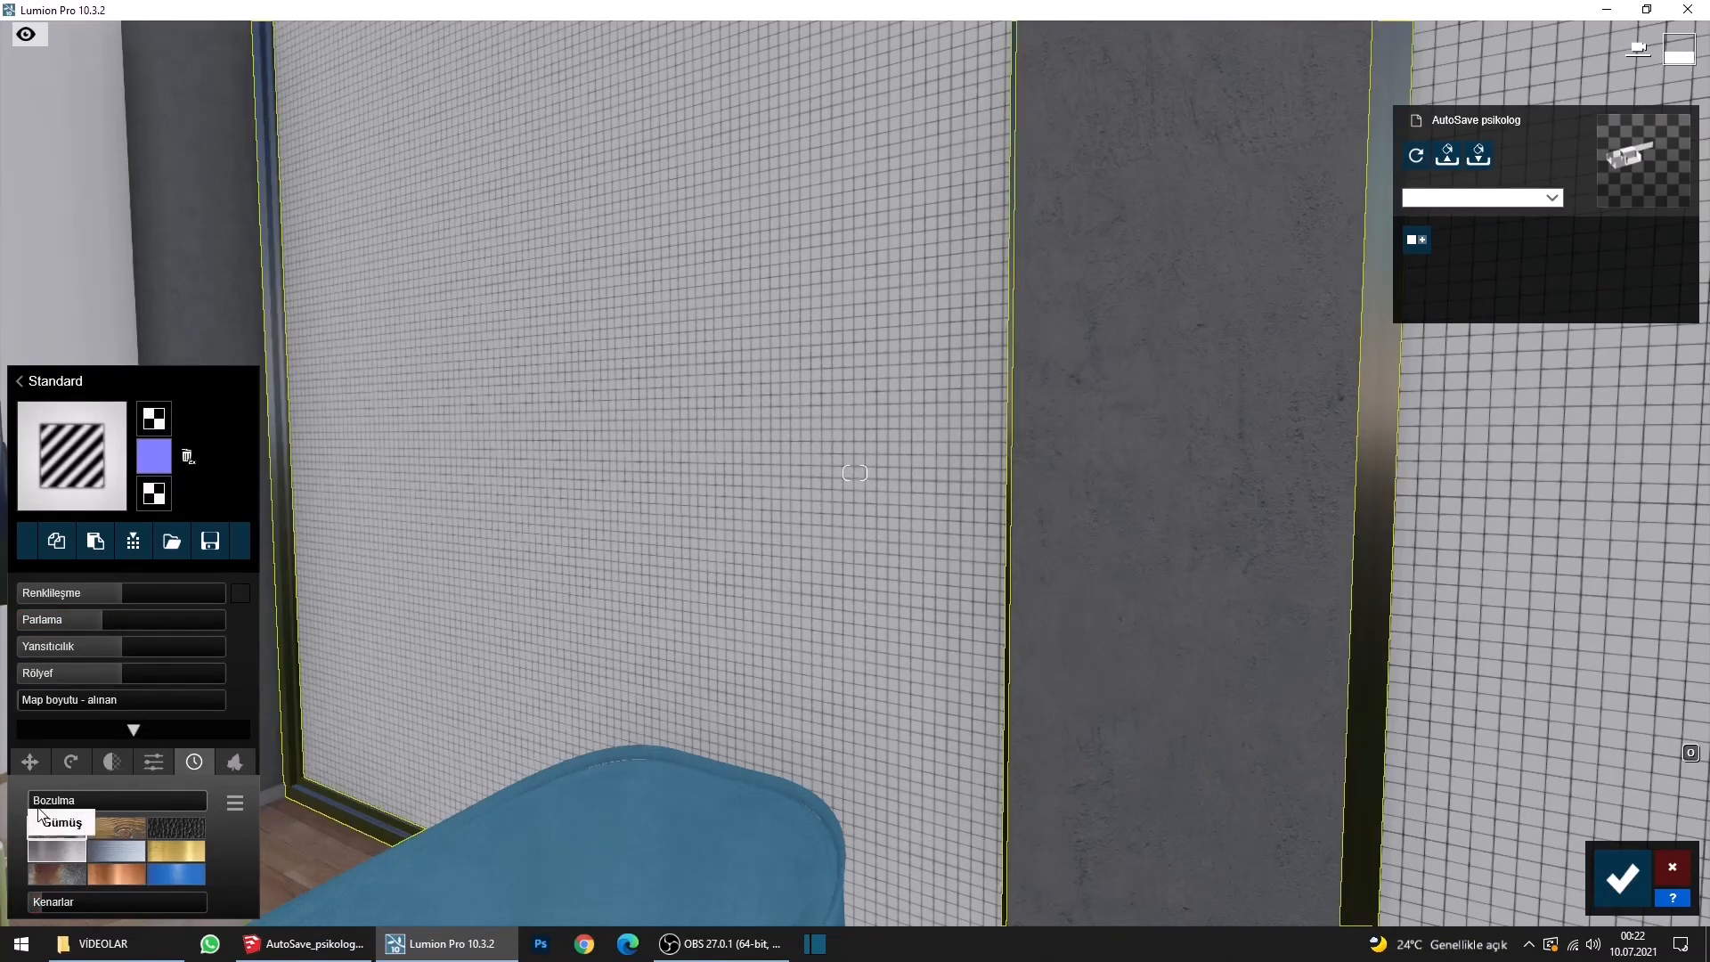
pyautogui.press('s')
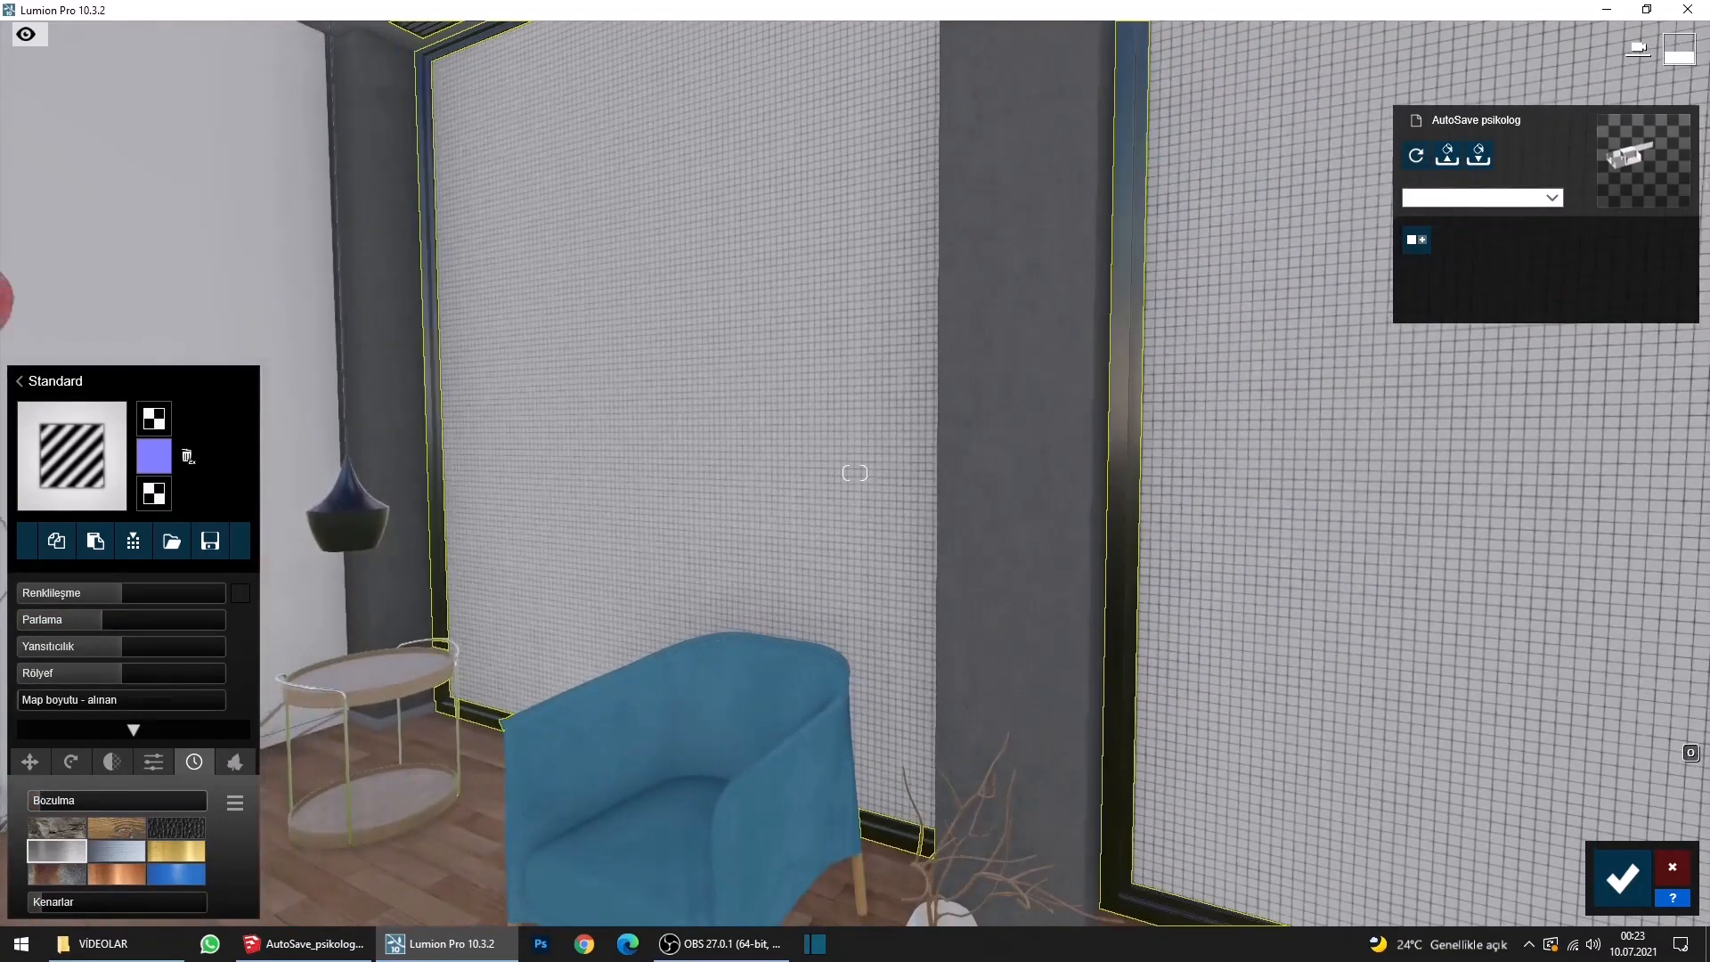
# Apply the interior plaster Polii Stucco 02 2k to the ceiling and tint it white with high colourization.
pyautogui.moveTo(552, 499); pyautogui.dragTo(534, 383, button='right')
pyautogui.moveTo(659, 535); pyautogui.dragTo(593, 463, button='right')
pyautogui.click(592, 463)
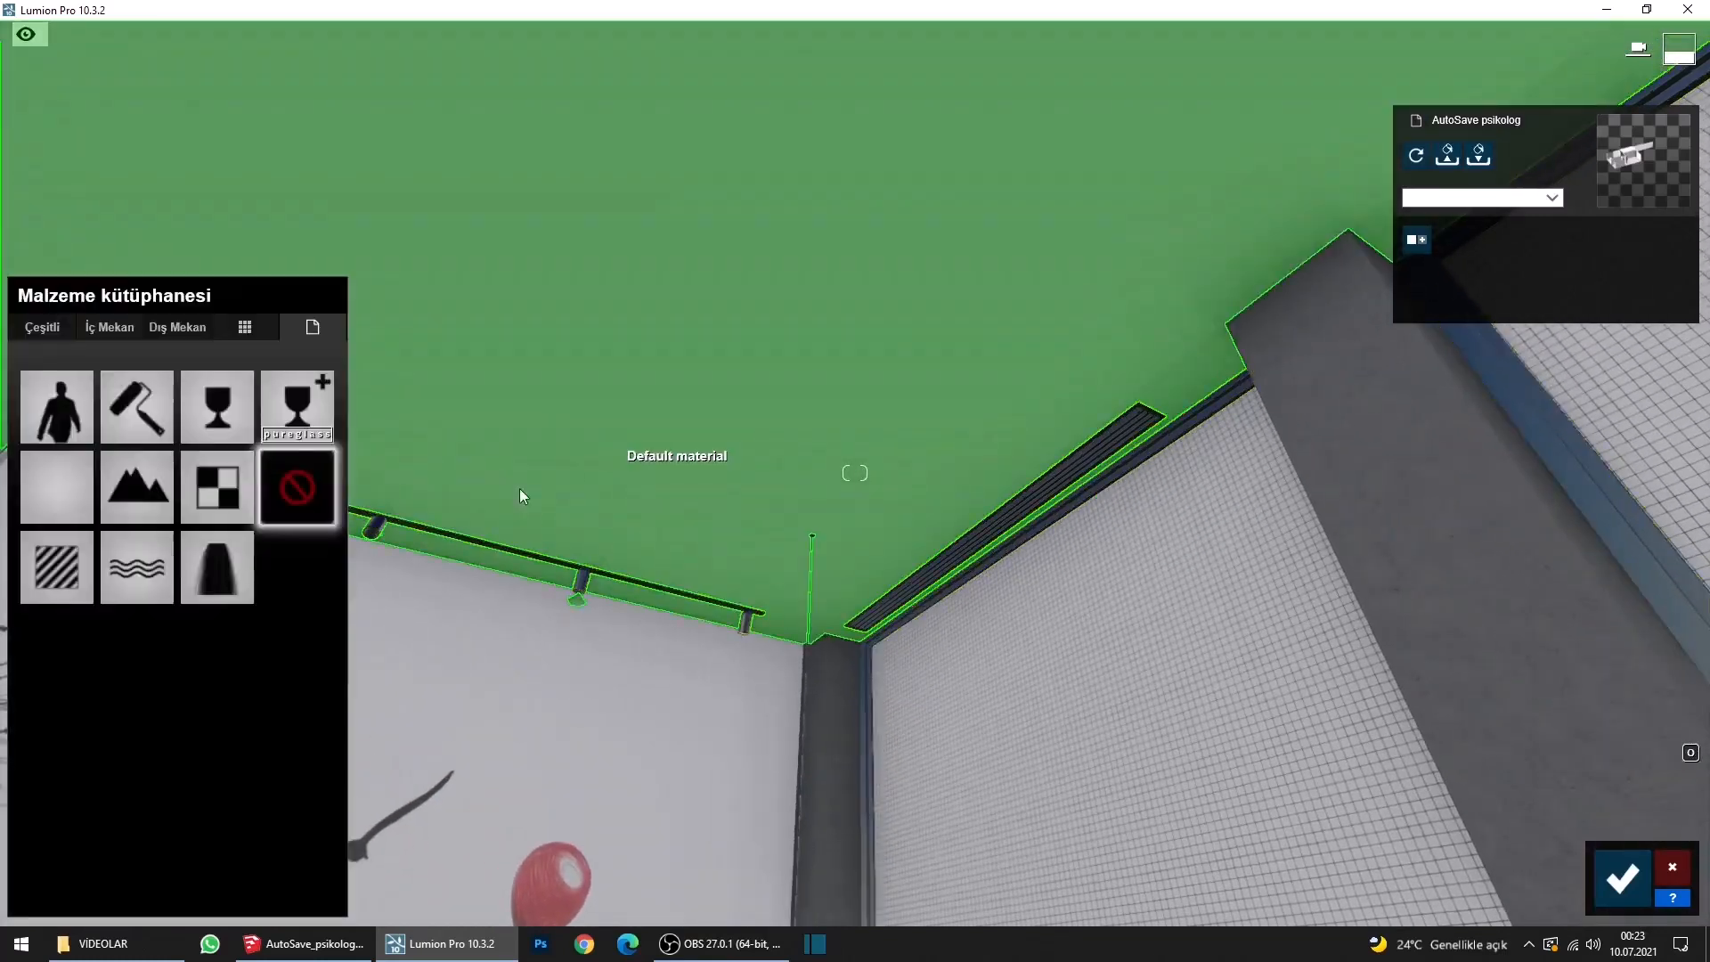
pyautogui.click(121, 337)
pyautogui.click(307, 378)
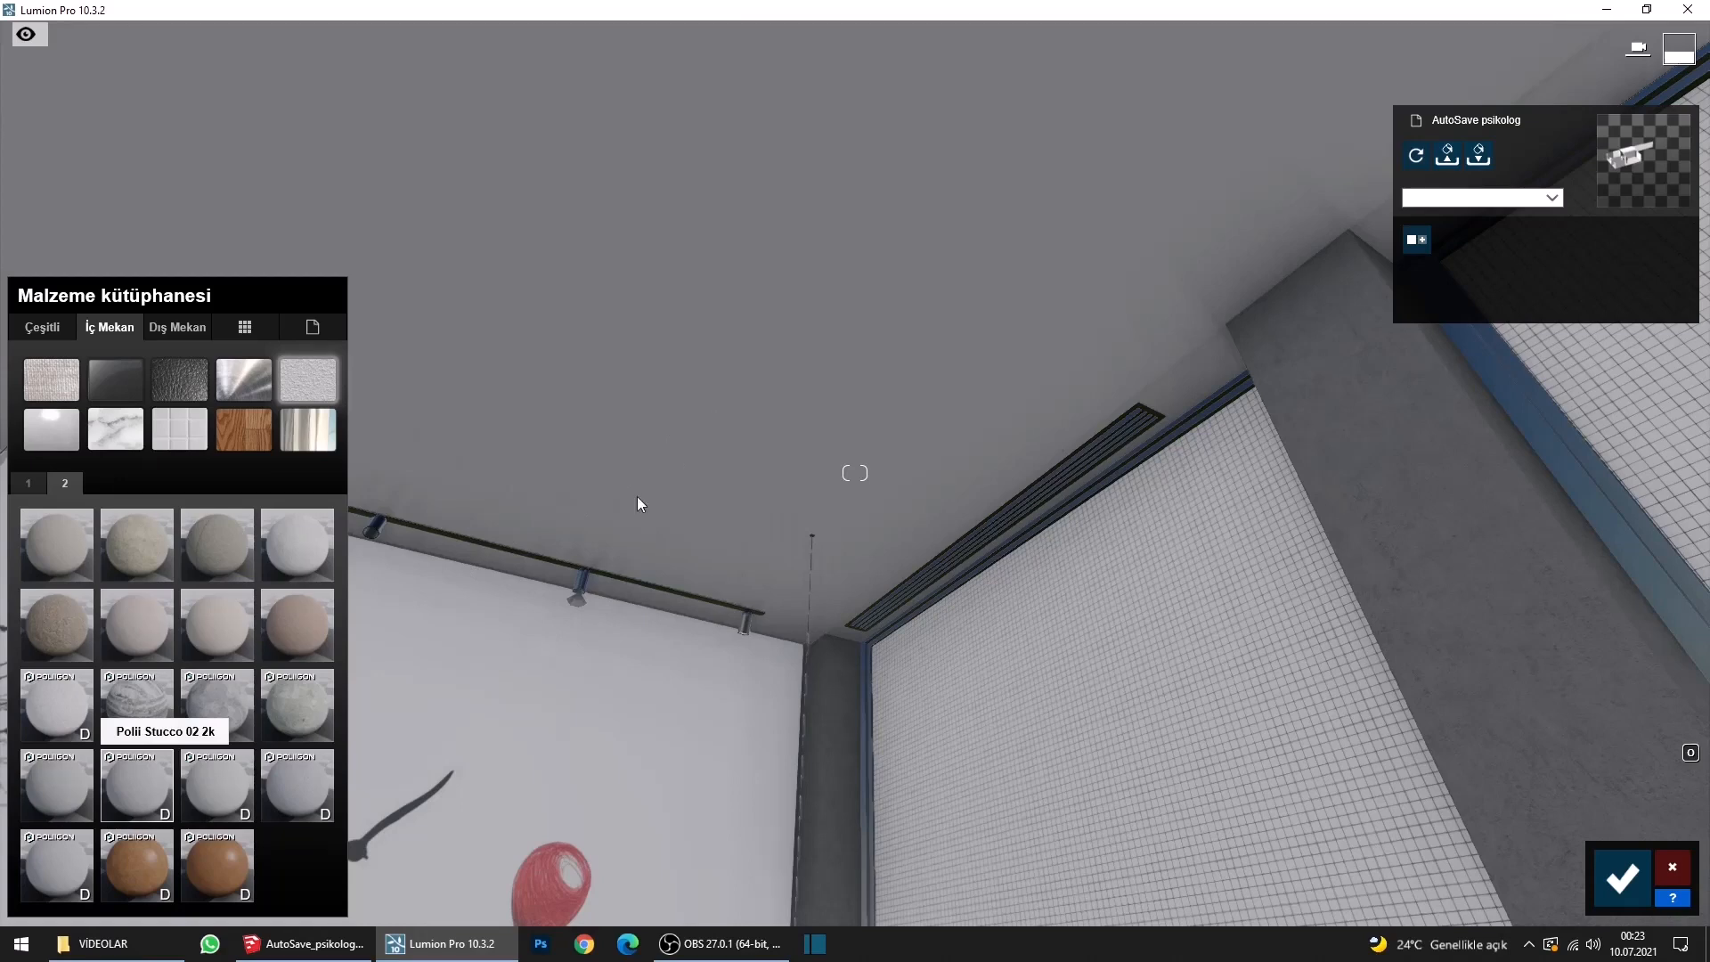
pyautogui.click(151, 757)
pyautogui.moveTo(108, 564); pyautogui.dragTo(189, 563)
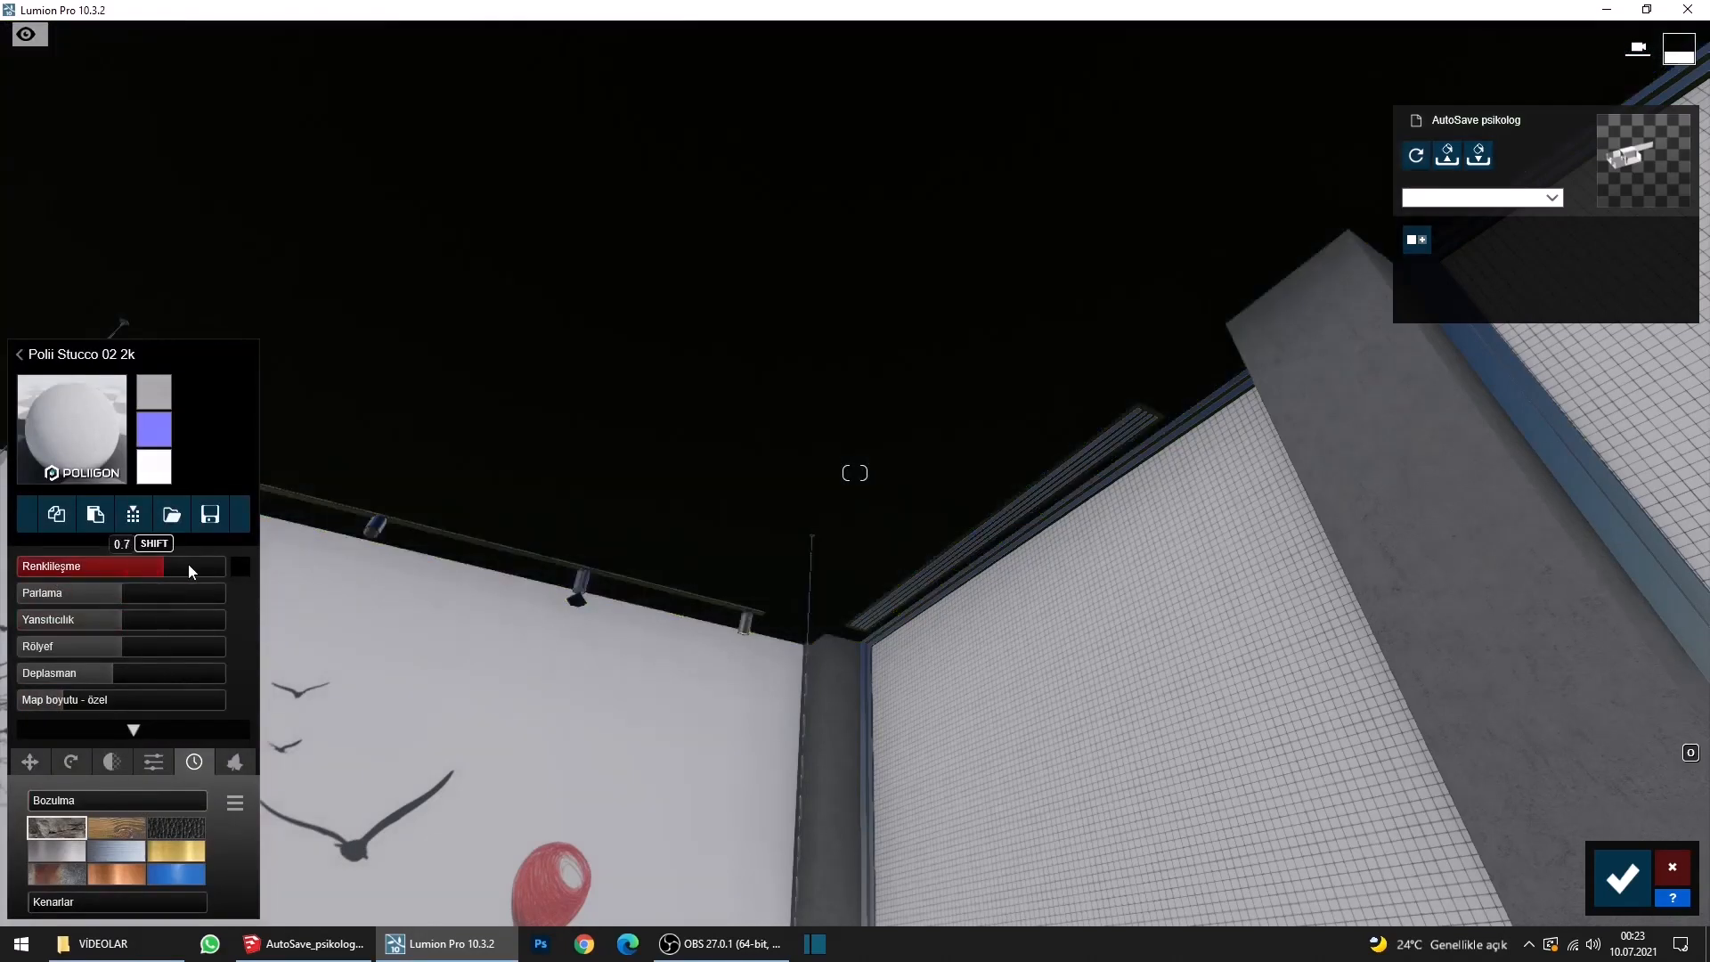
pyautogui.click(240, 566)
pyautogui.moveTo(403, 608); pyautogui.dragTo(413, 538)
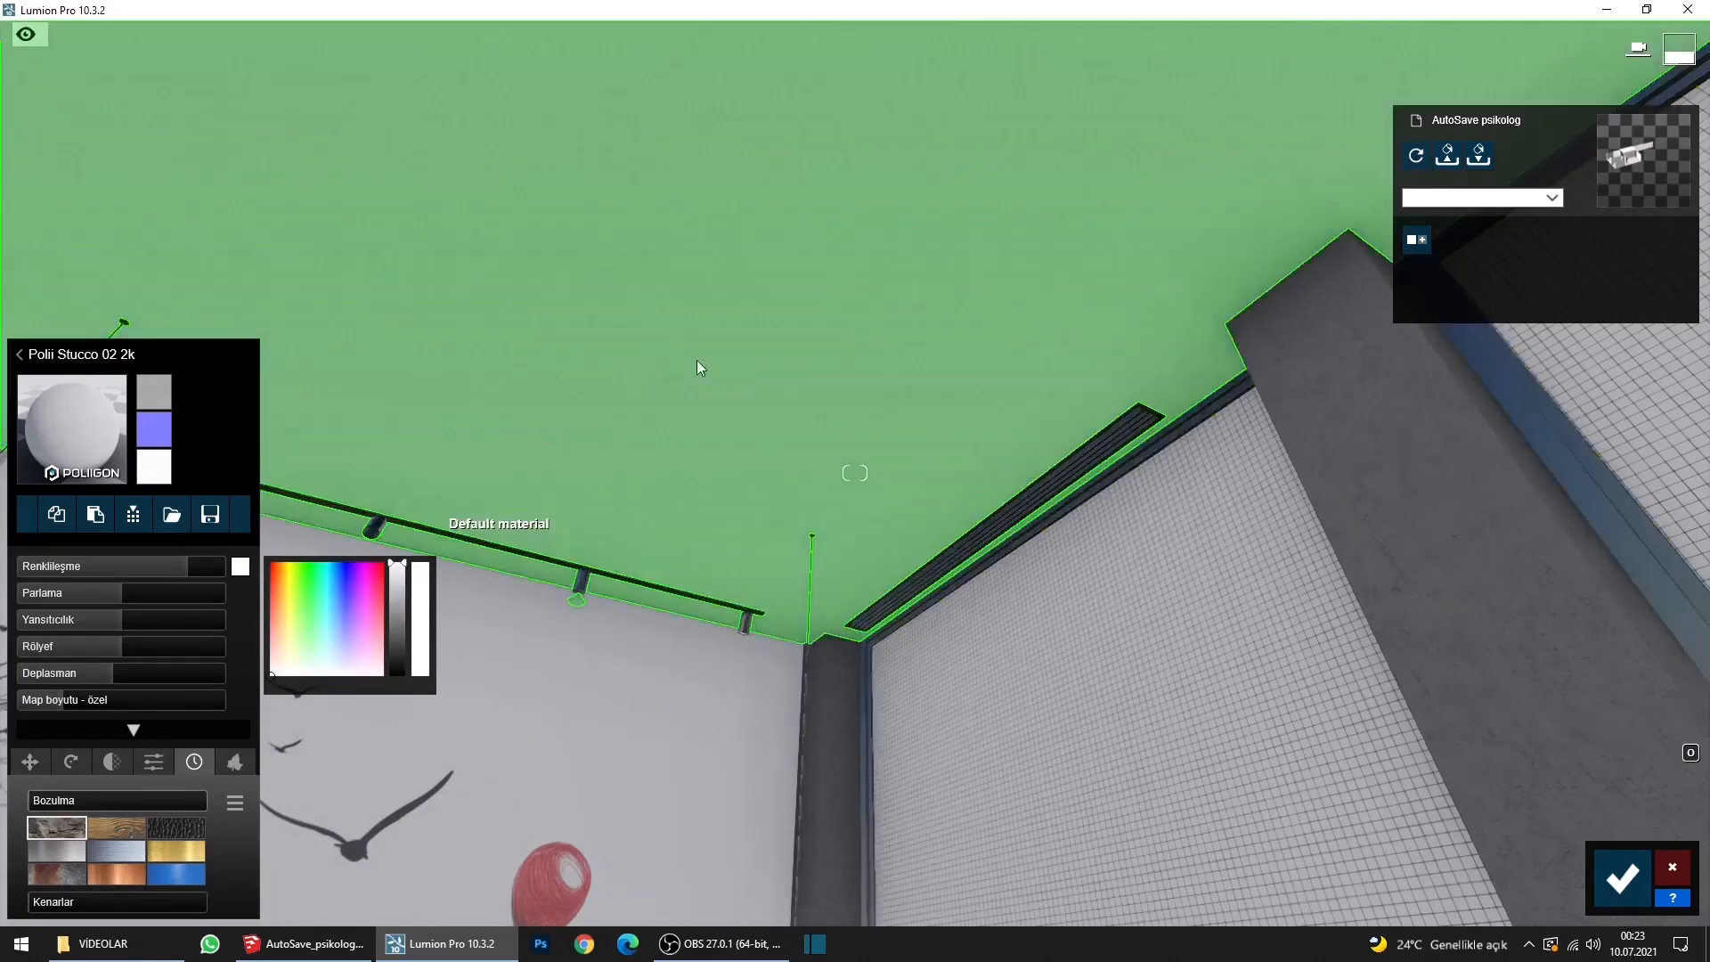
# Assign the exterior glass material Glass Panels 004 to the large gridded window panes.
pyautogui.moveTo(766, 605); pyautogui.dragTo(655, 721, button='right')
pyautogui.press('s')
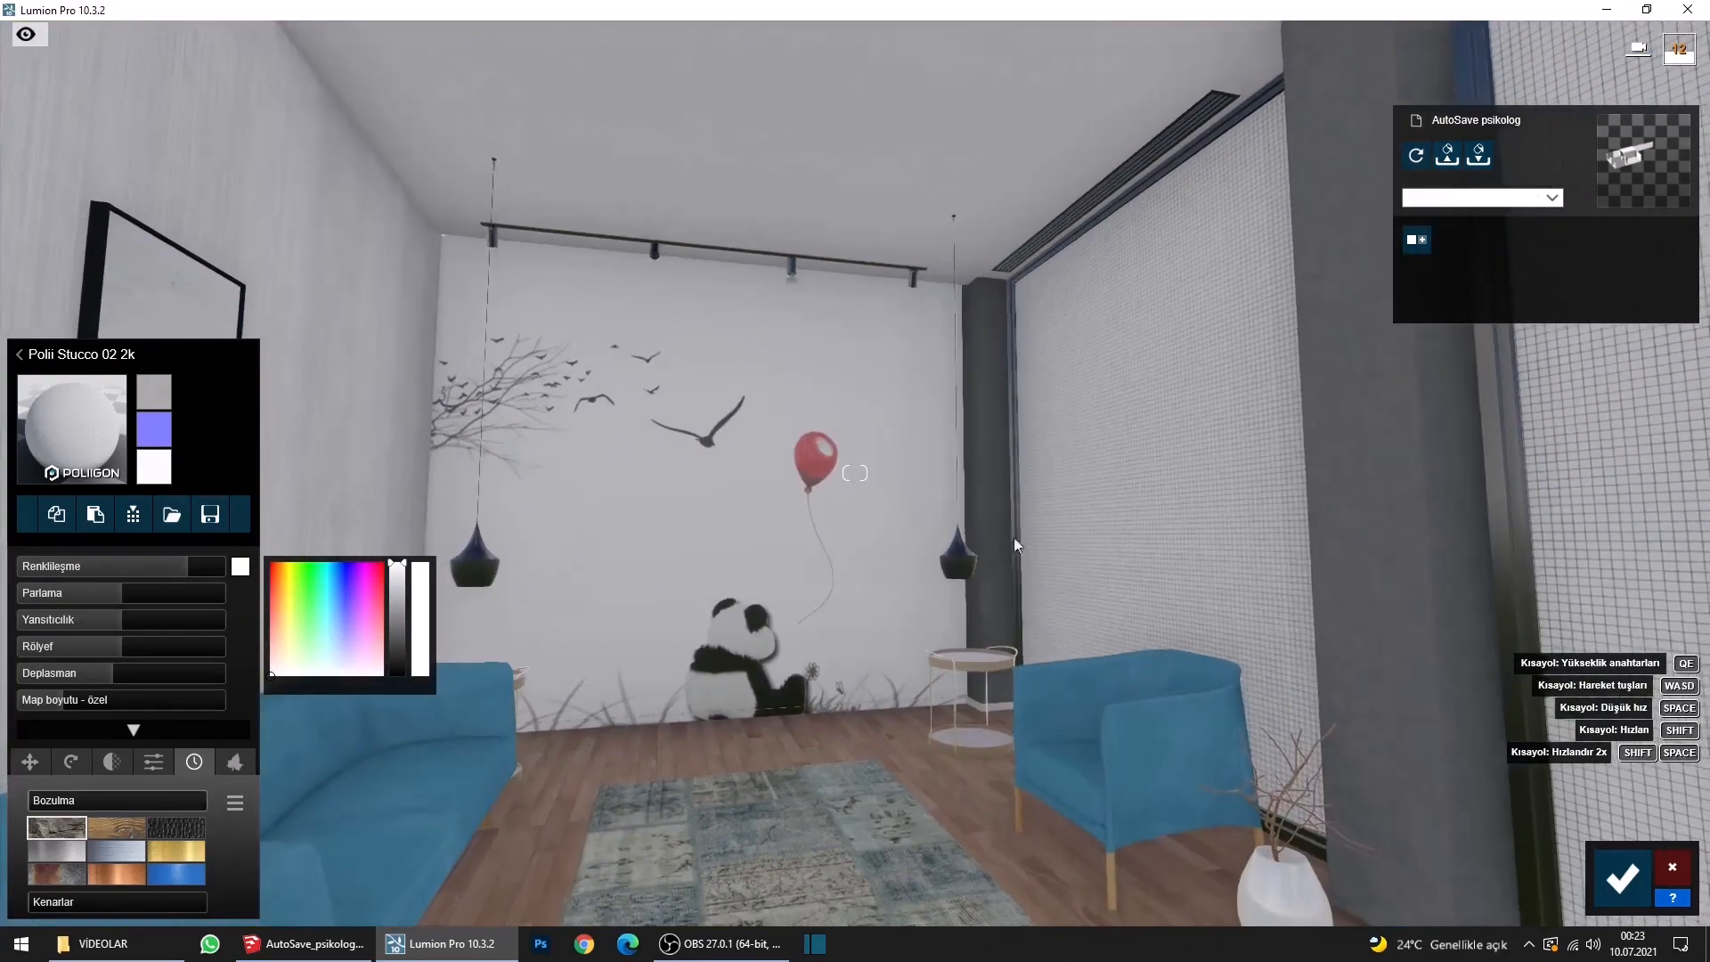
pyautogui.click(1207, 481)
pyautogui.click(174, 330)
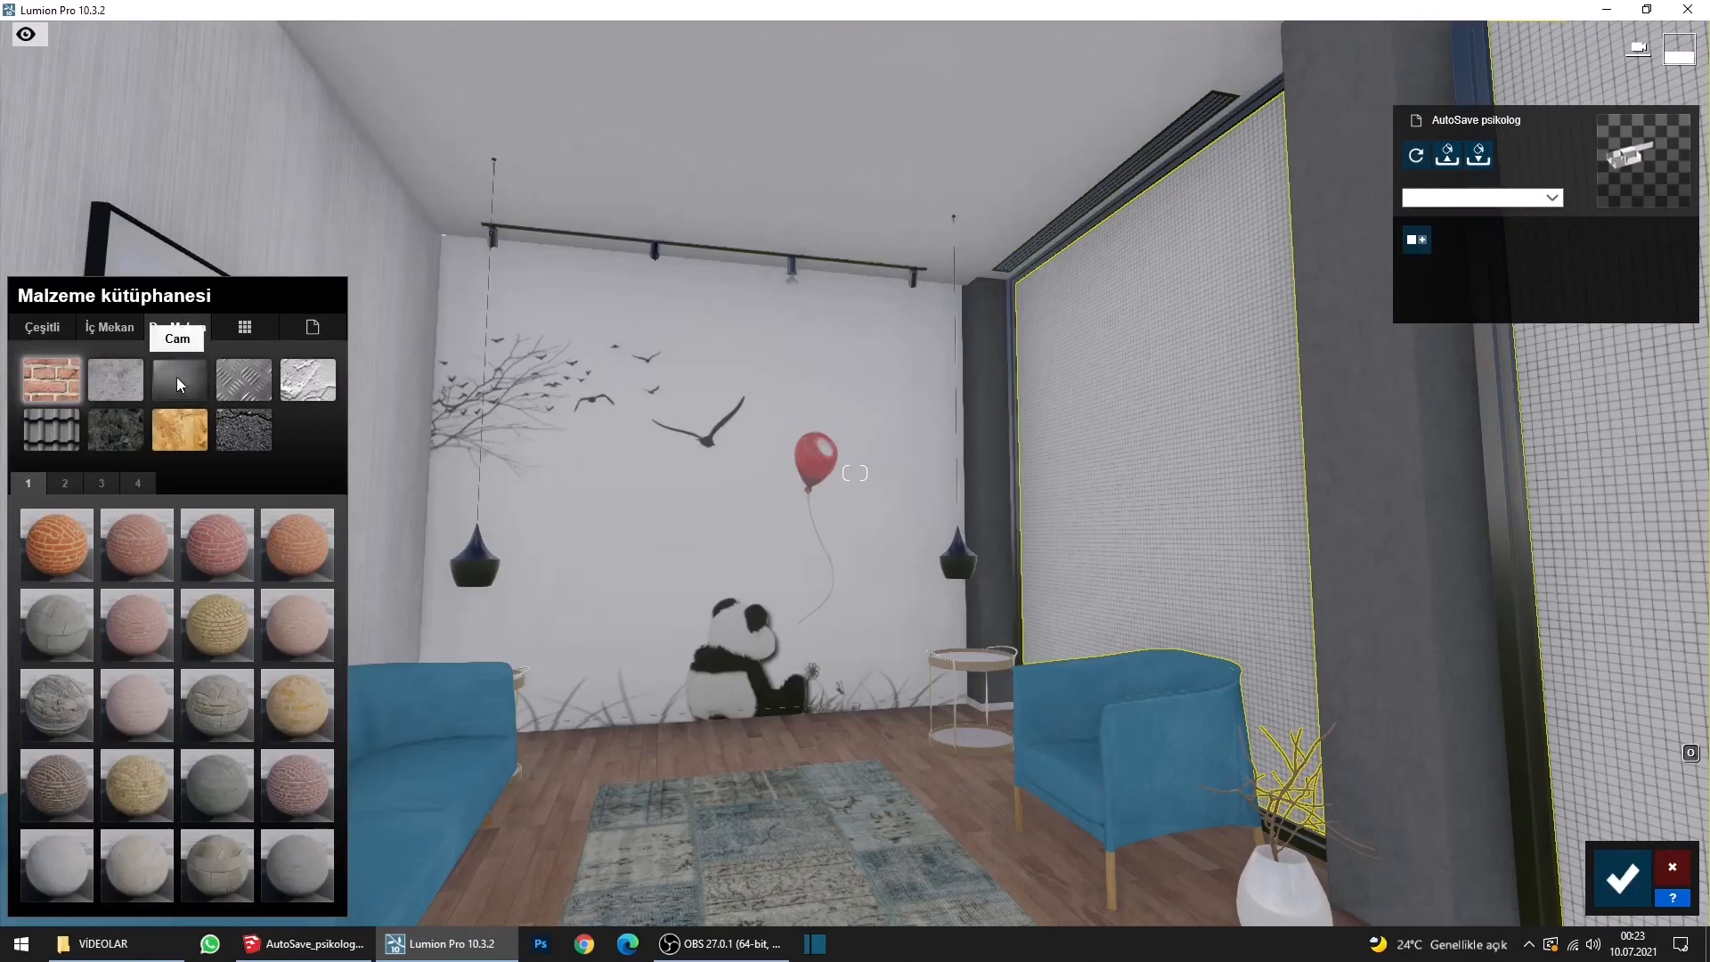
pyautogui.click(183, 383)
pyautogui.click(65, 484)
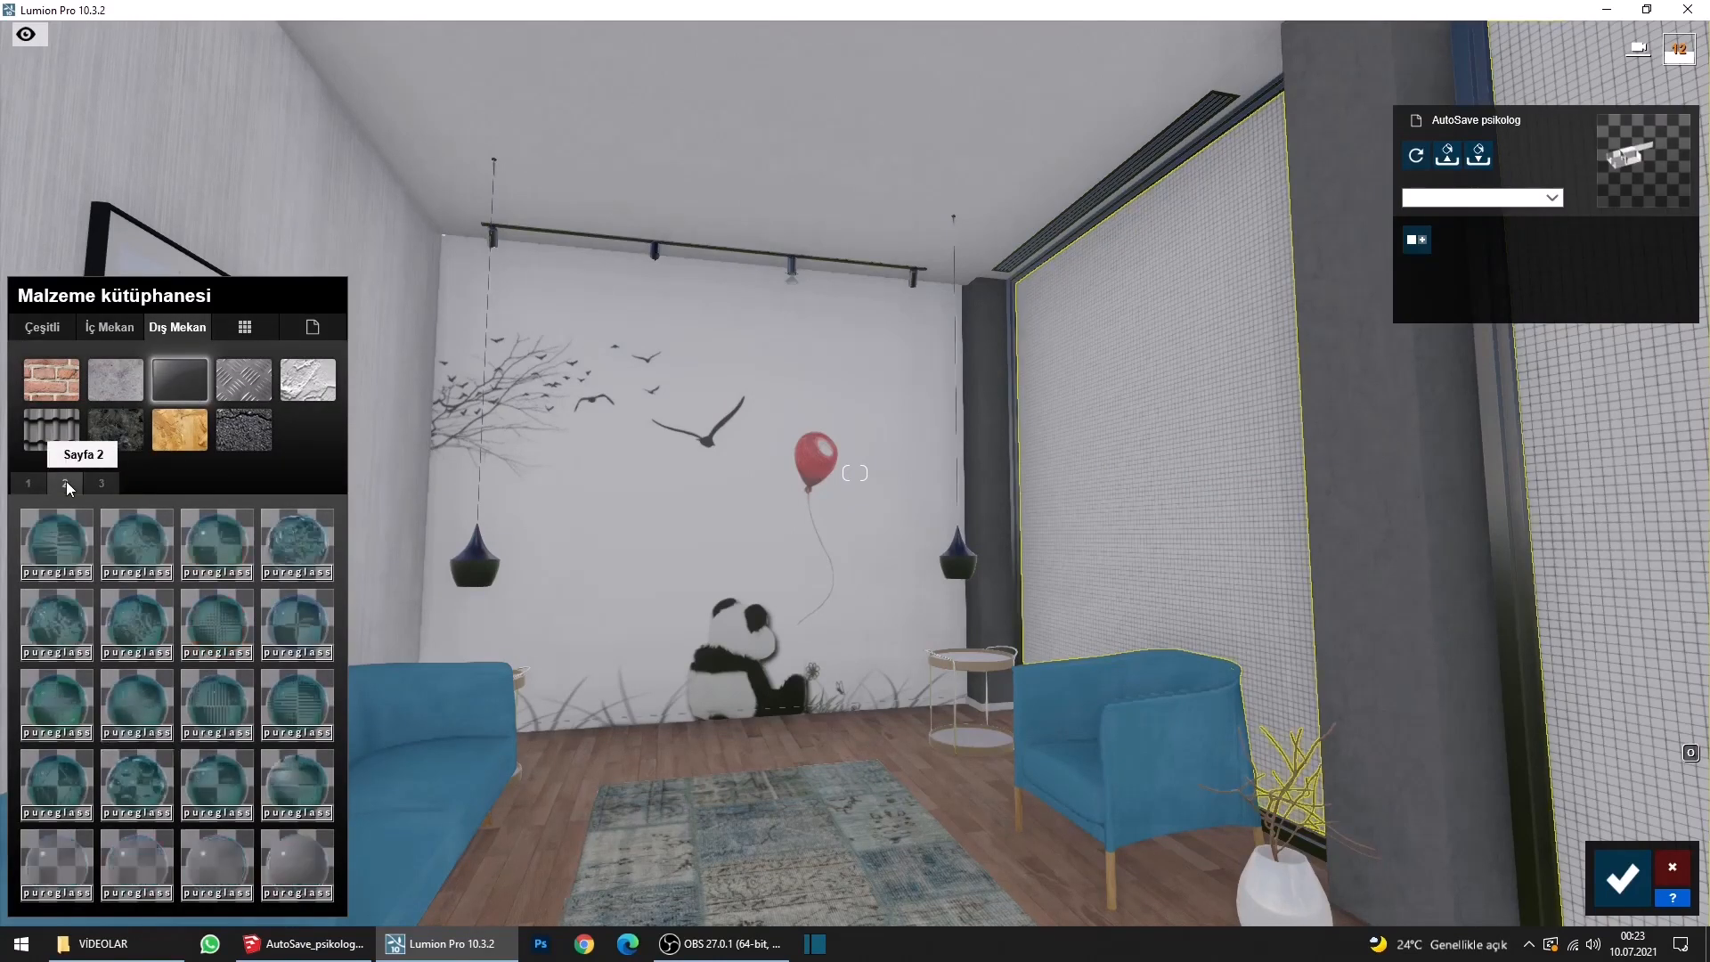
pyautogui.click(100, 483)
pyautogui.click(29, 485)
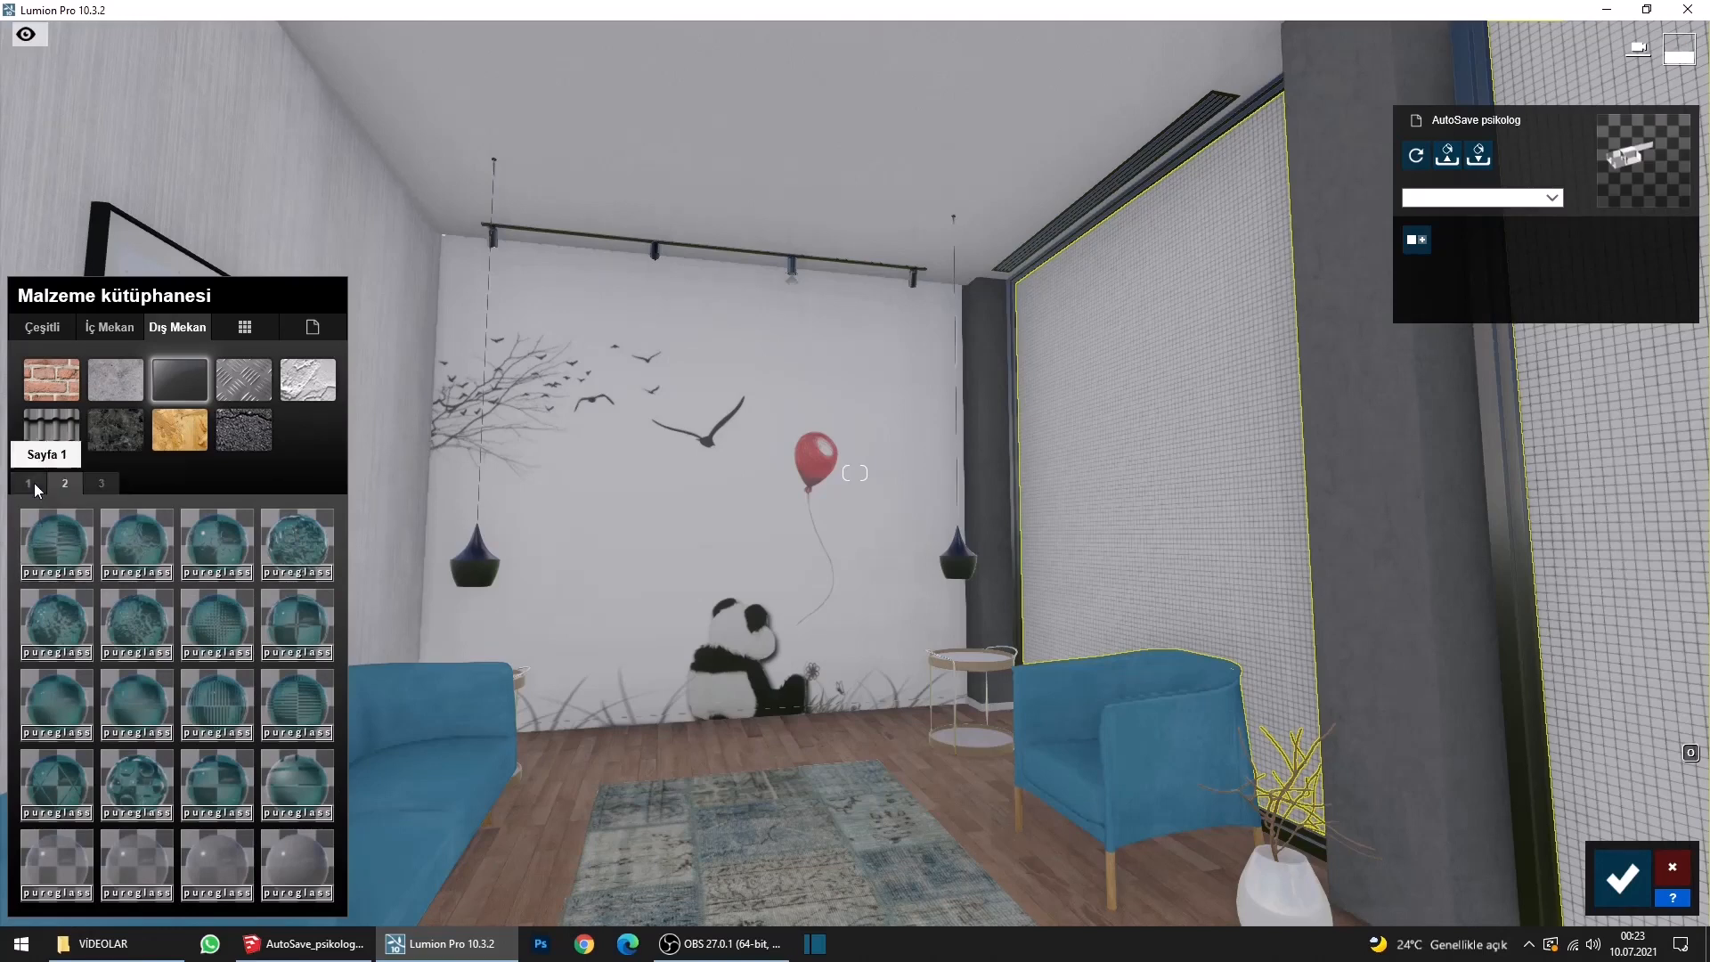
pyautogui.click(28, 483)
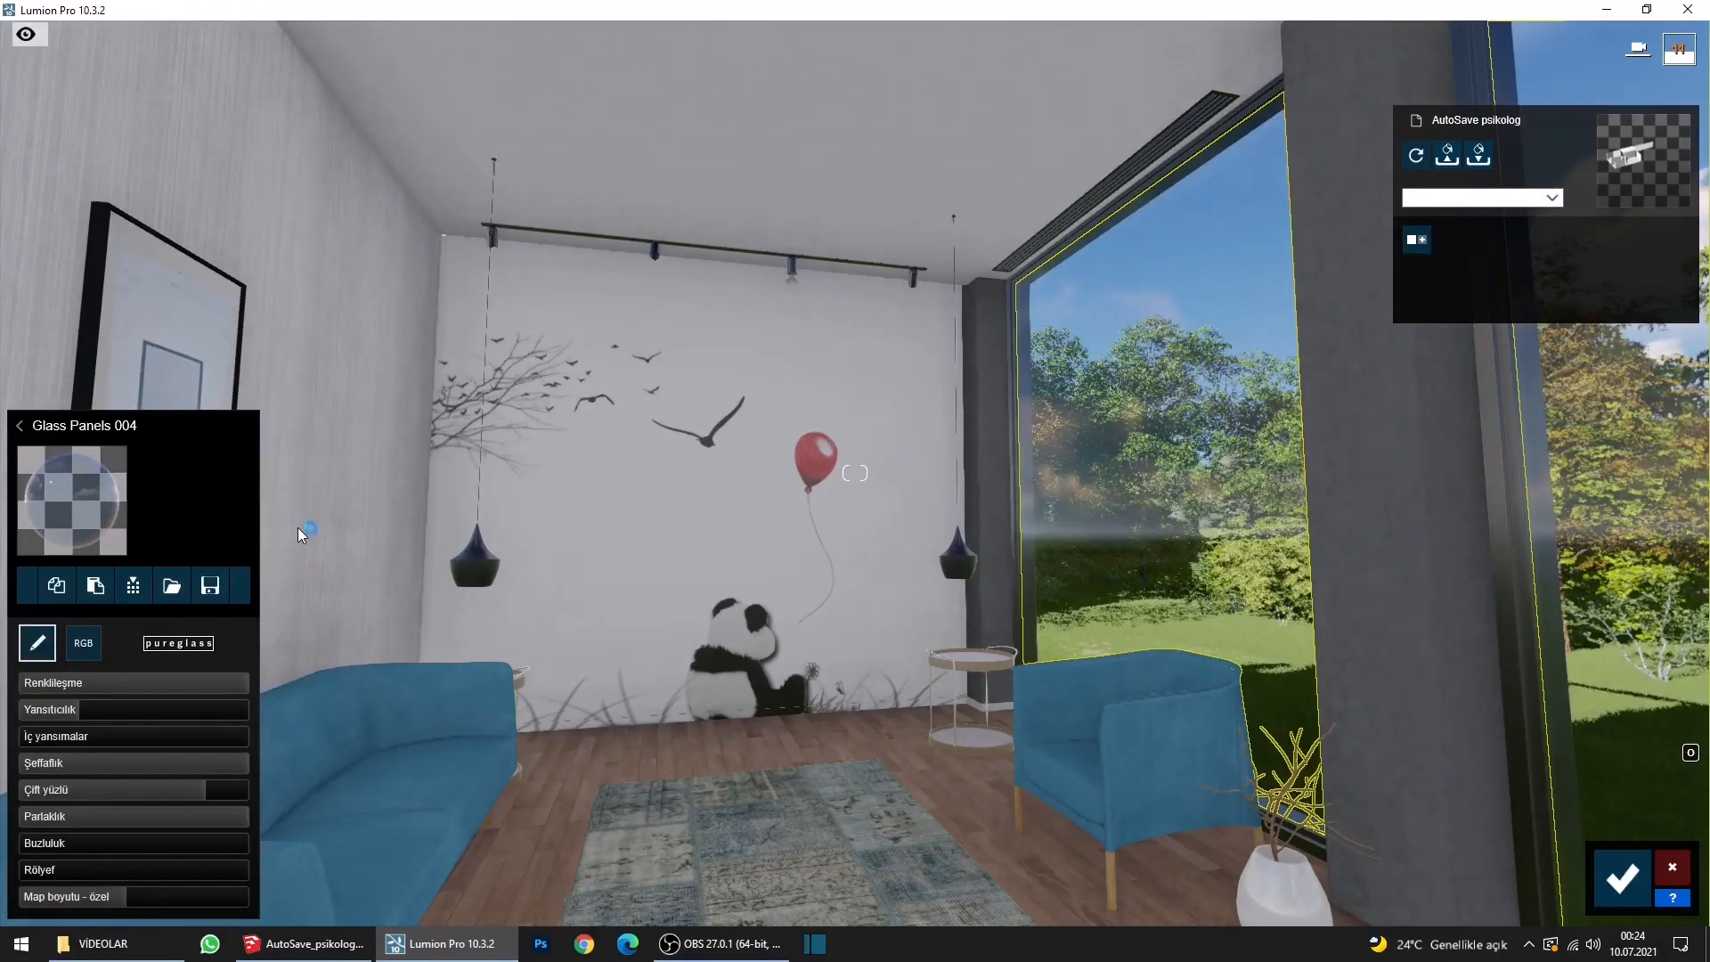
# Save the material changes and refresh the preview from the Photo 1 camera.
pyautogui.click(1623, 880)
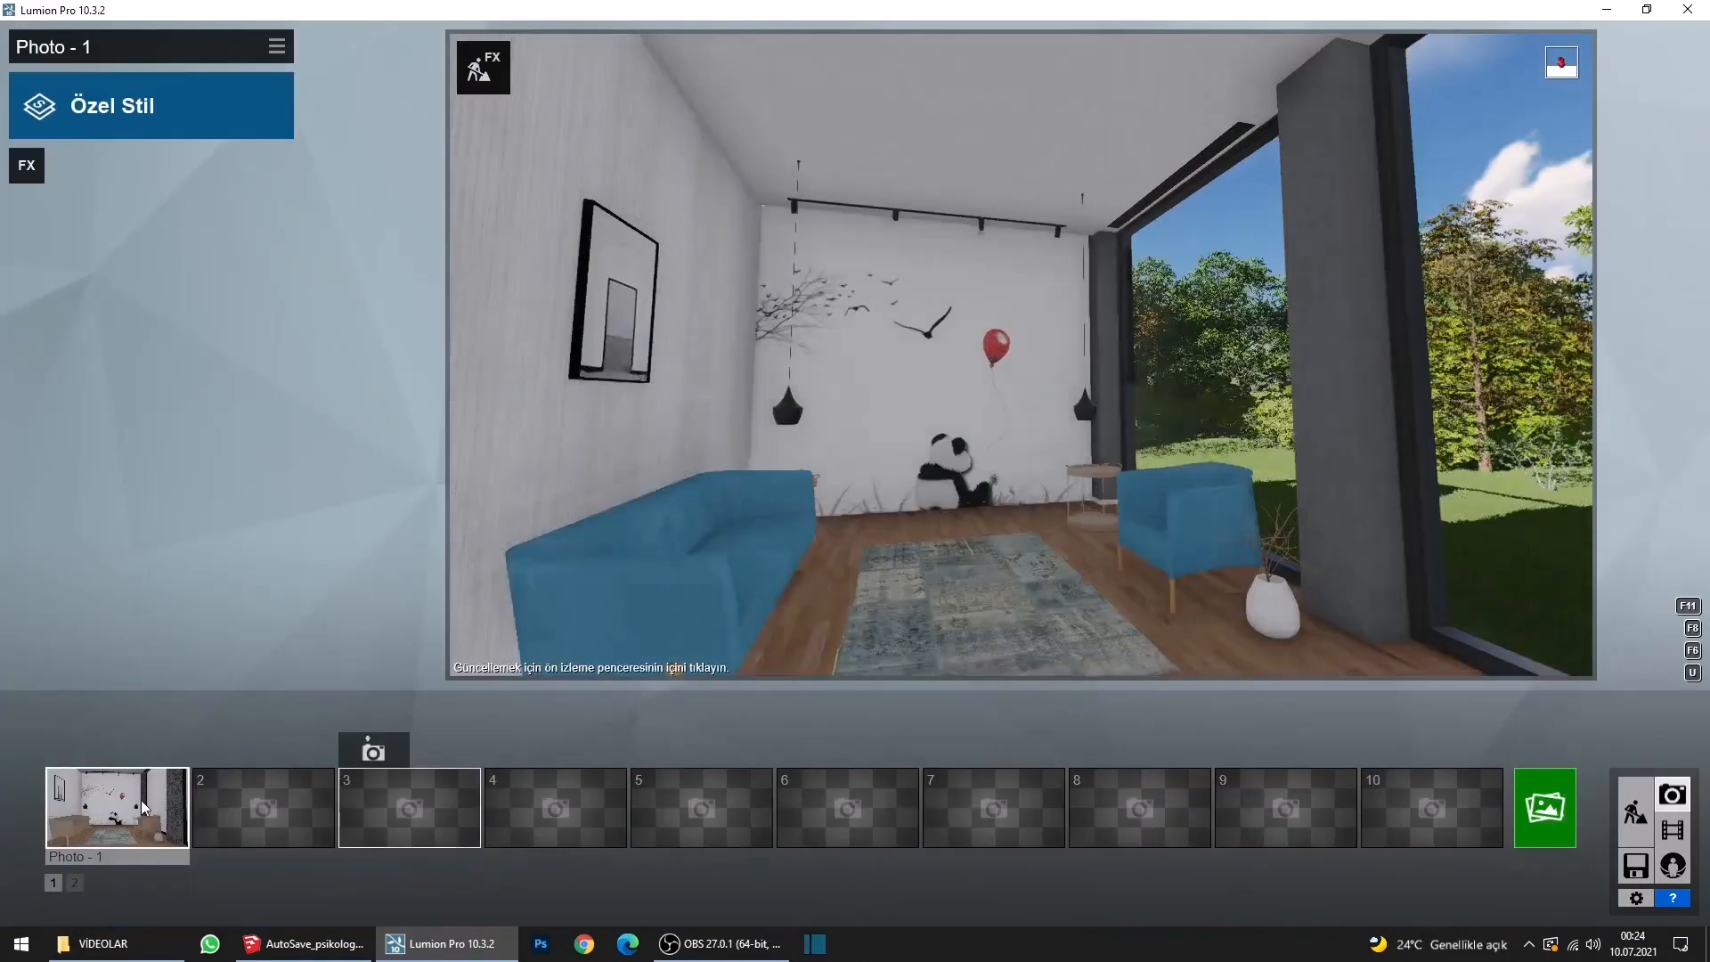
pyautogui.click(119, 804)
pyautogui.click(752, 308)
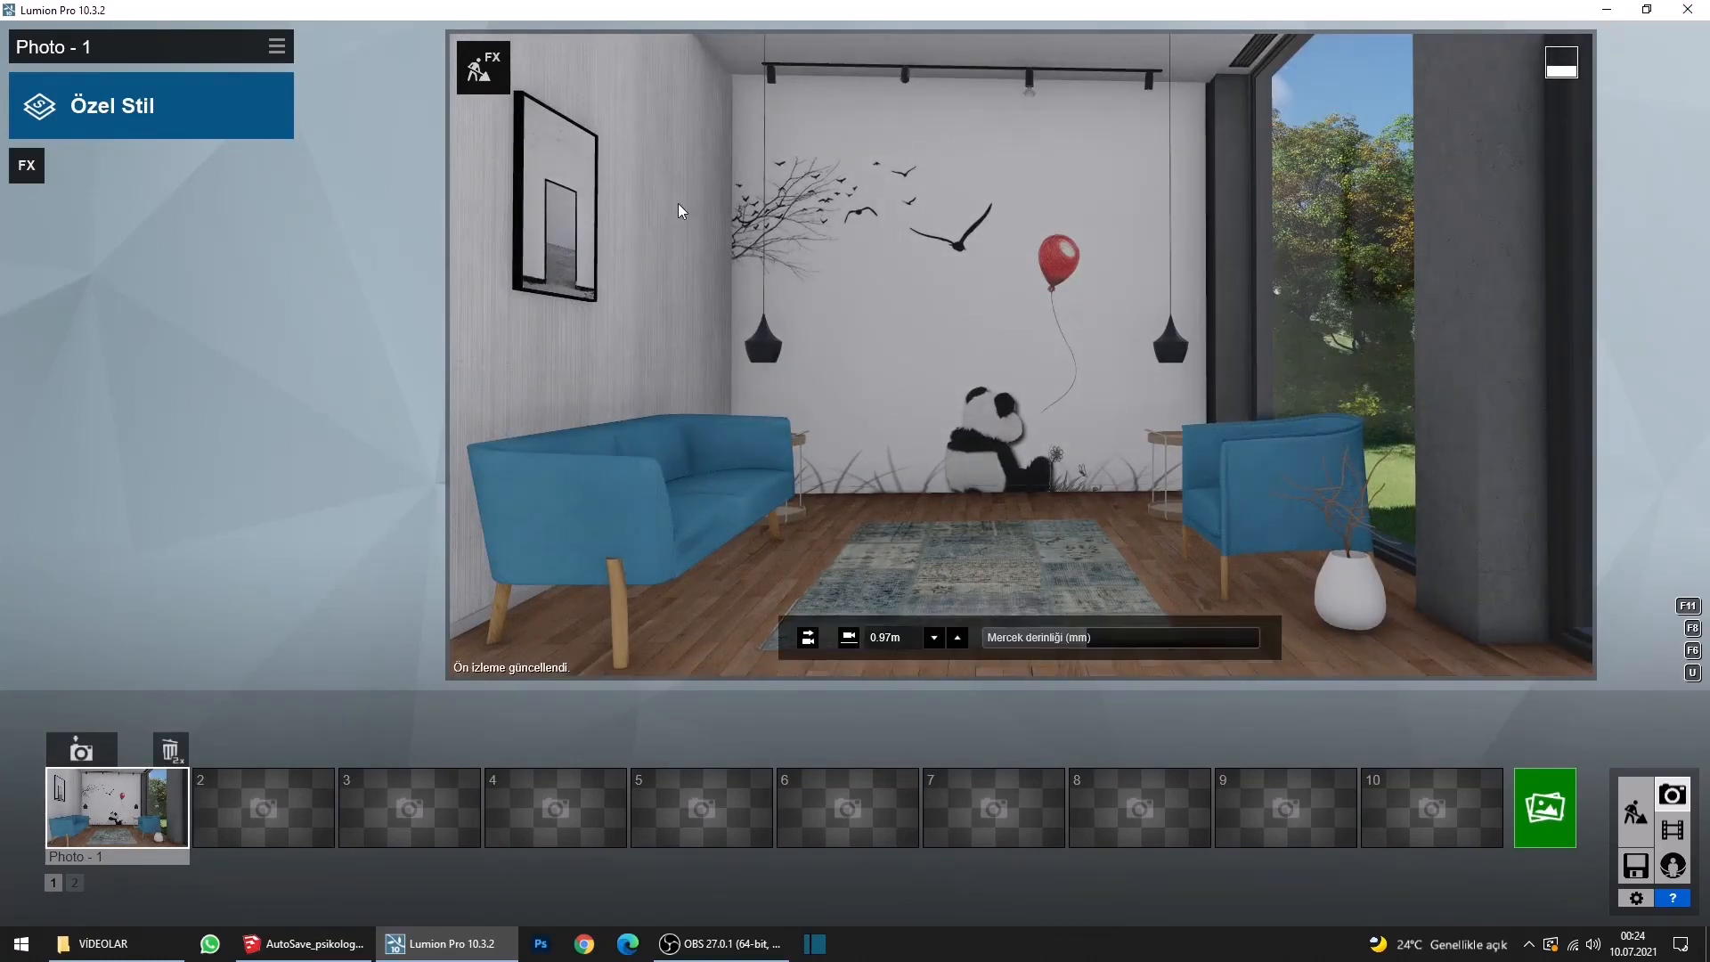
# Switch to SketchUp and remove the protruding bulb part from the third spotlight on the ceiling track.
pyautogui.click(302, 943)
pyautogui.click(865, 149)
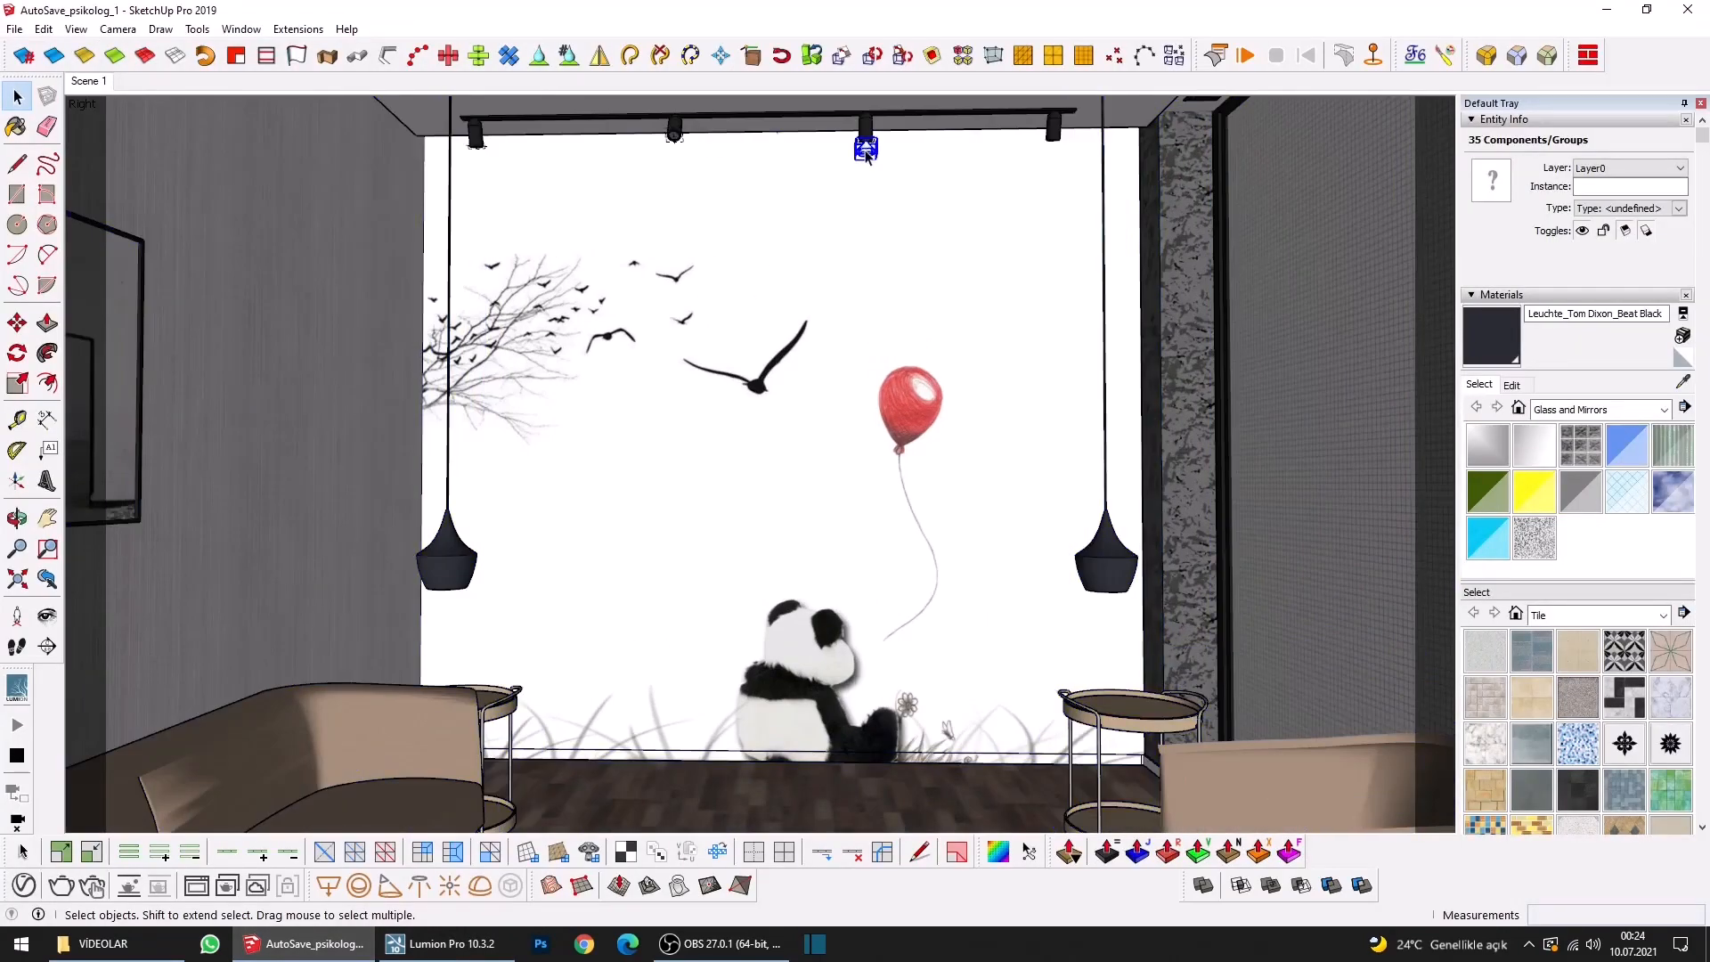
pyautogui.rightClick(867, 152)
pyautogui.click(881, 200)
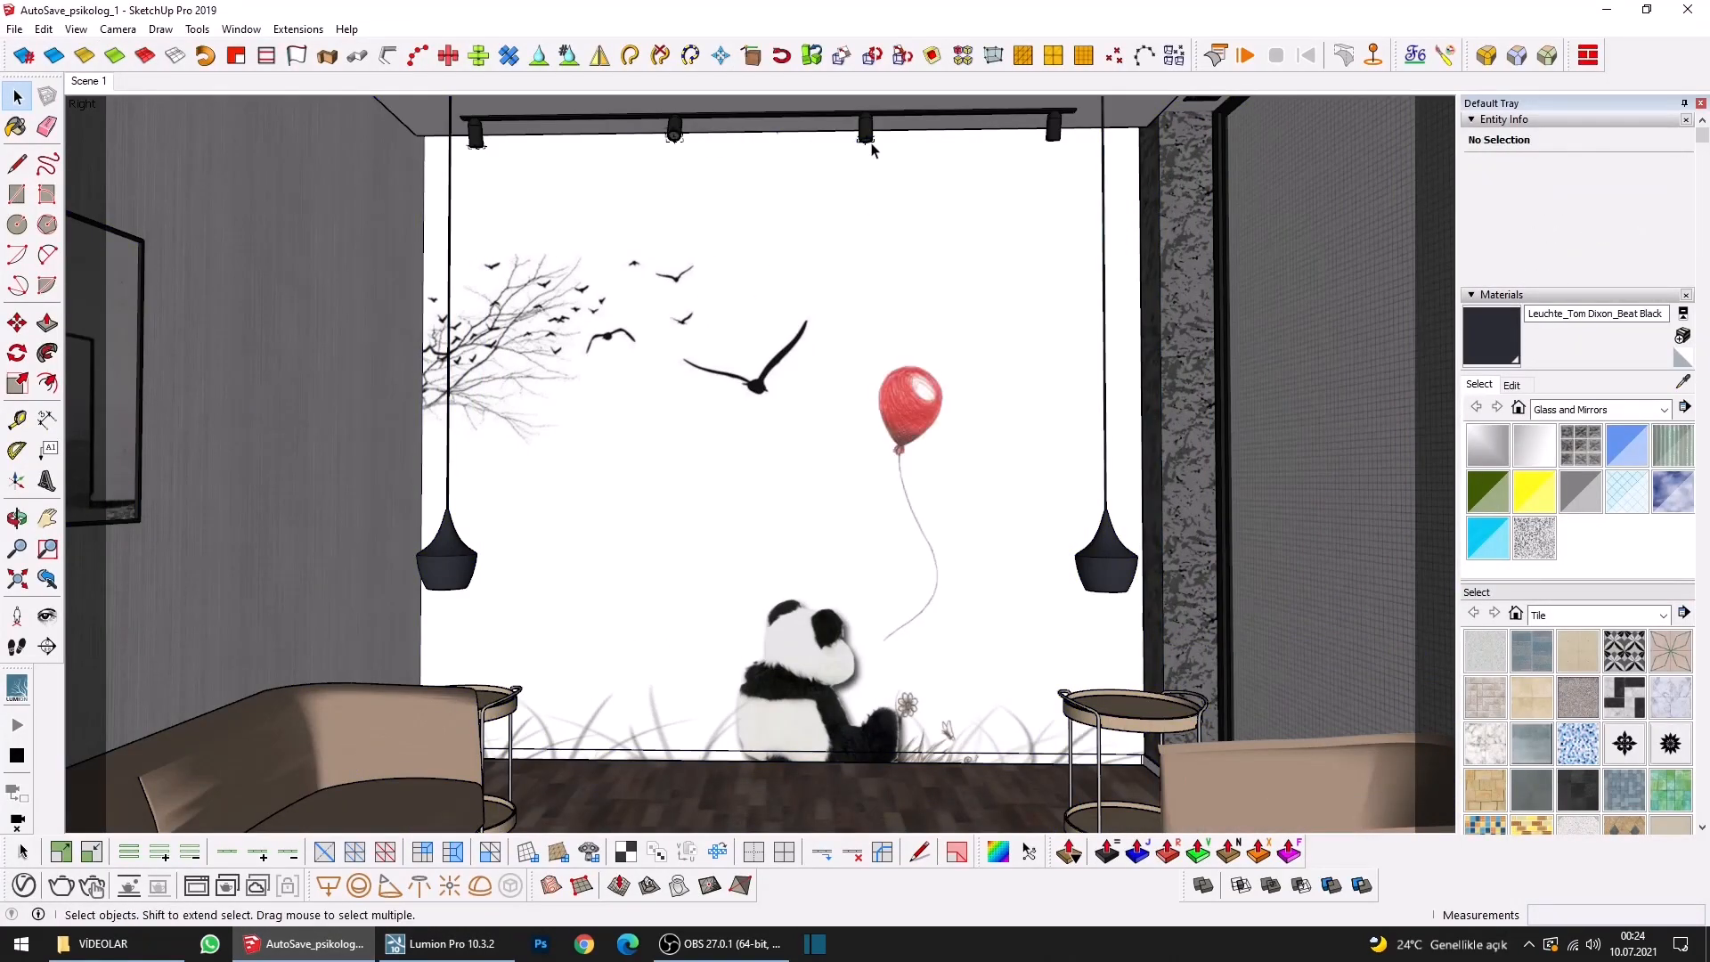
# Return to Lumion, apply Interior Glass 002 to the track spotlight's translucent grey lens and save the materials.
pyautogui.click(430, 946)
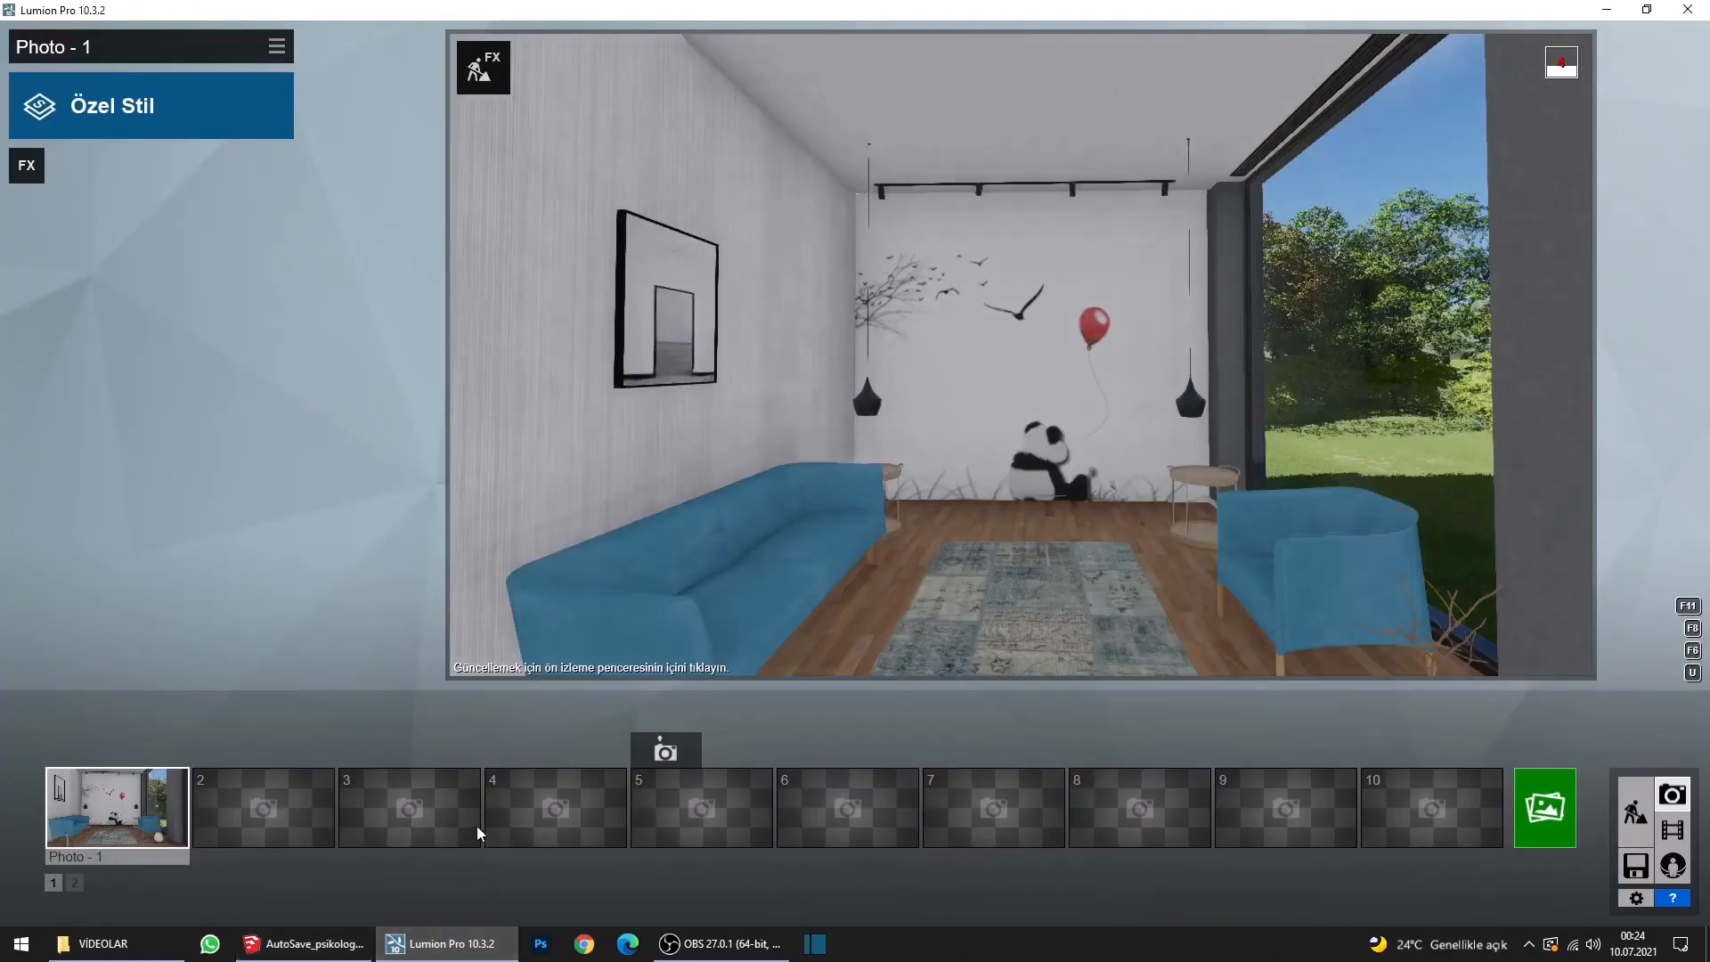
pyautogui.click(115, 806)
pyautogui.click(1640, 817)
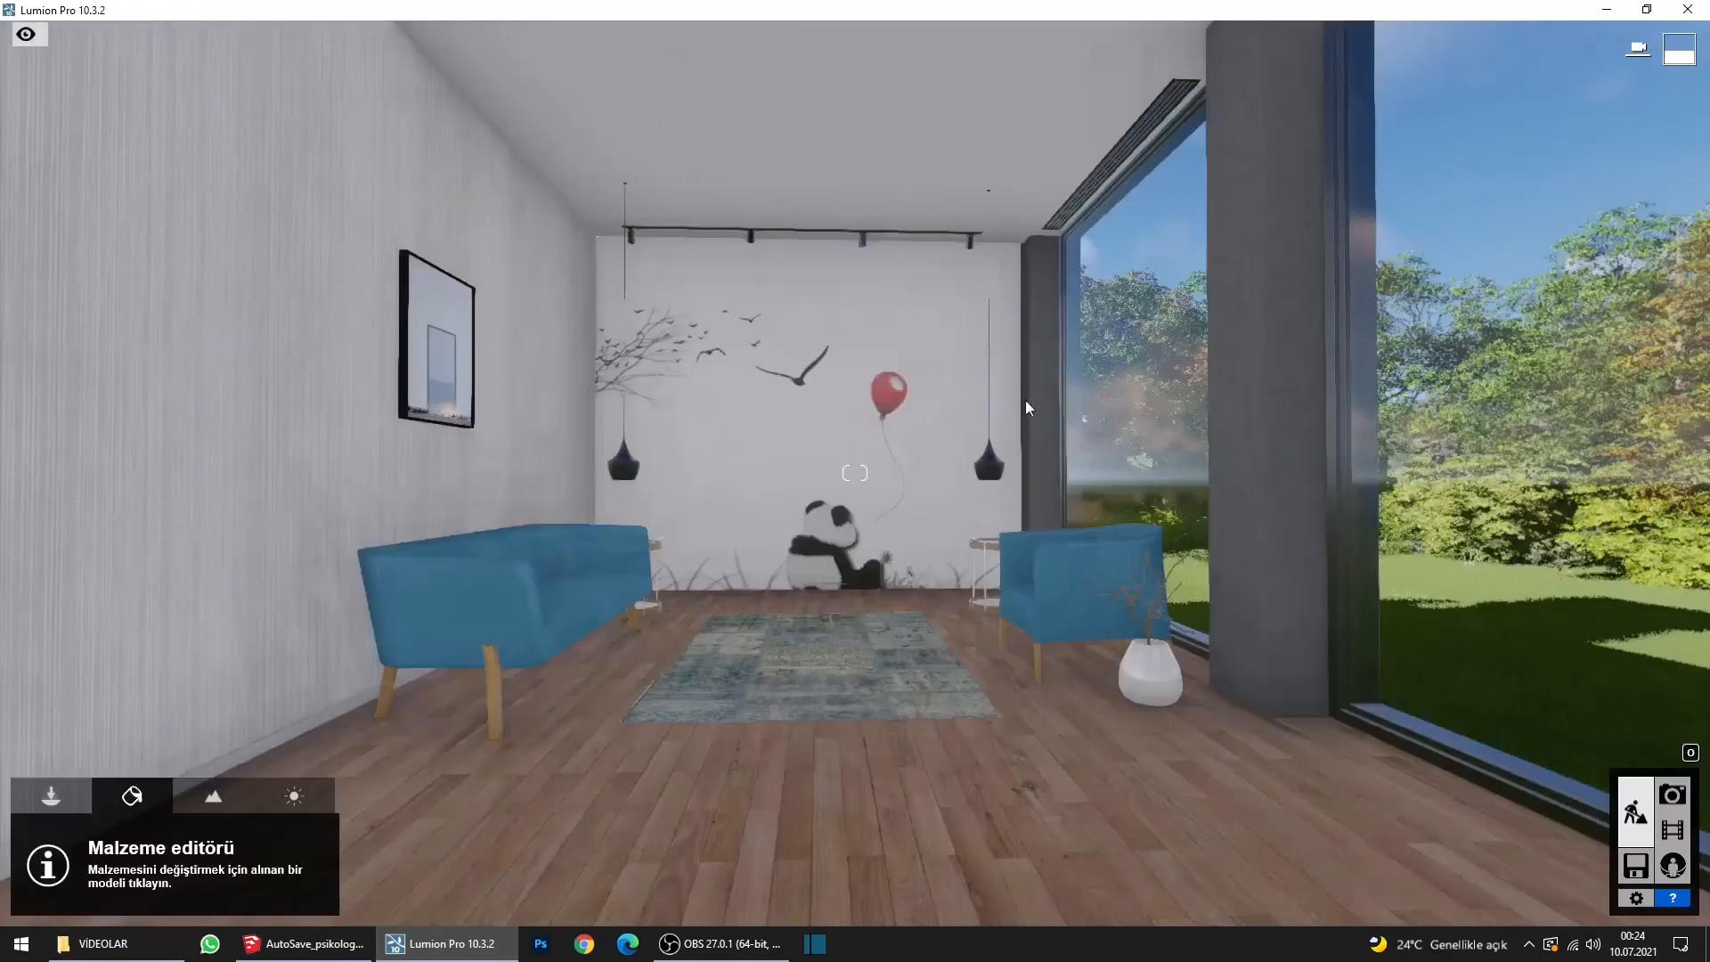
pyautogui.press('w')
pyautogui.moveTo(1026, 406); pyautogui.dragTo(899, 170, button='right')
pyautogui.press('w')
pyautogui.moveTo(855, 473); pyautogui.dragTo(981, 494, button='right')
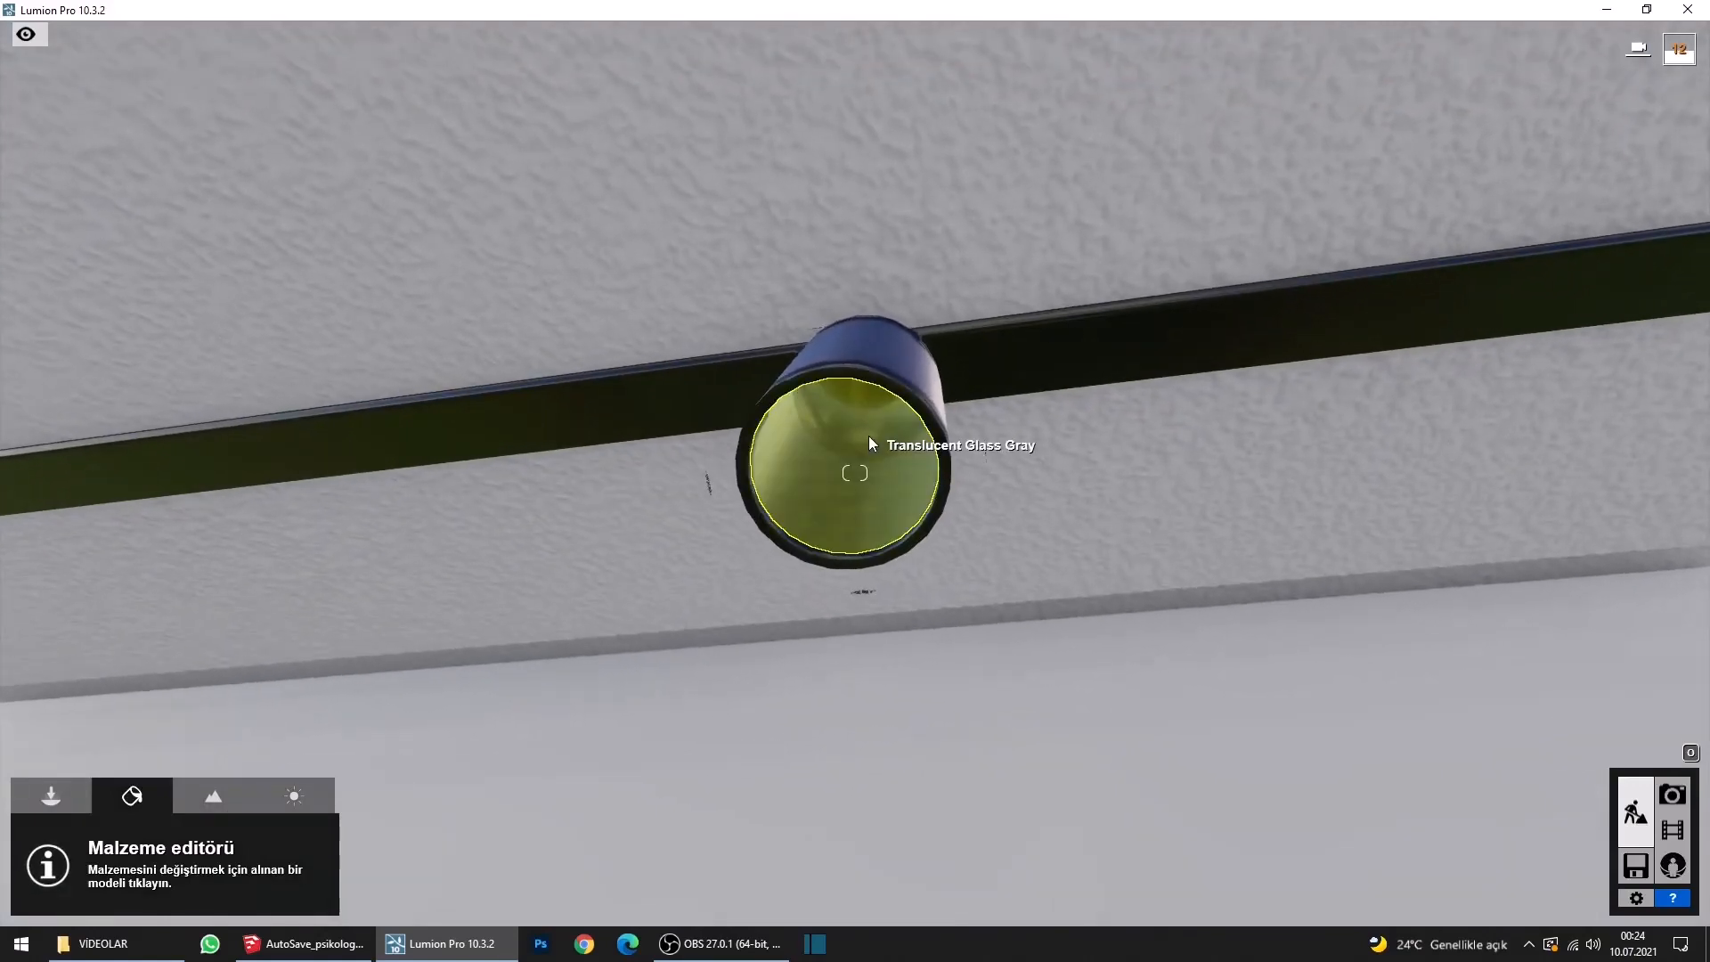
pyautogui.click(864, 449)
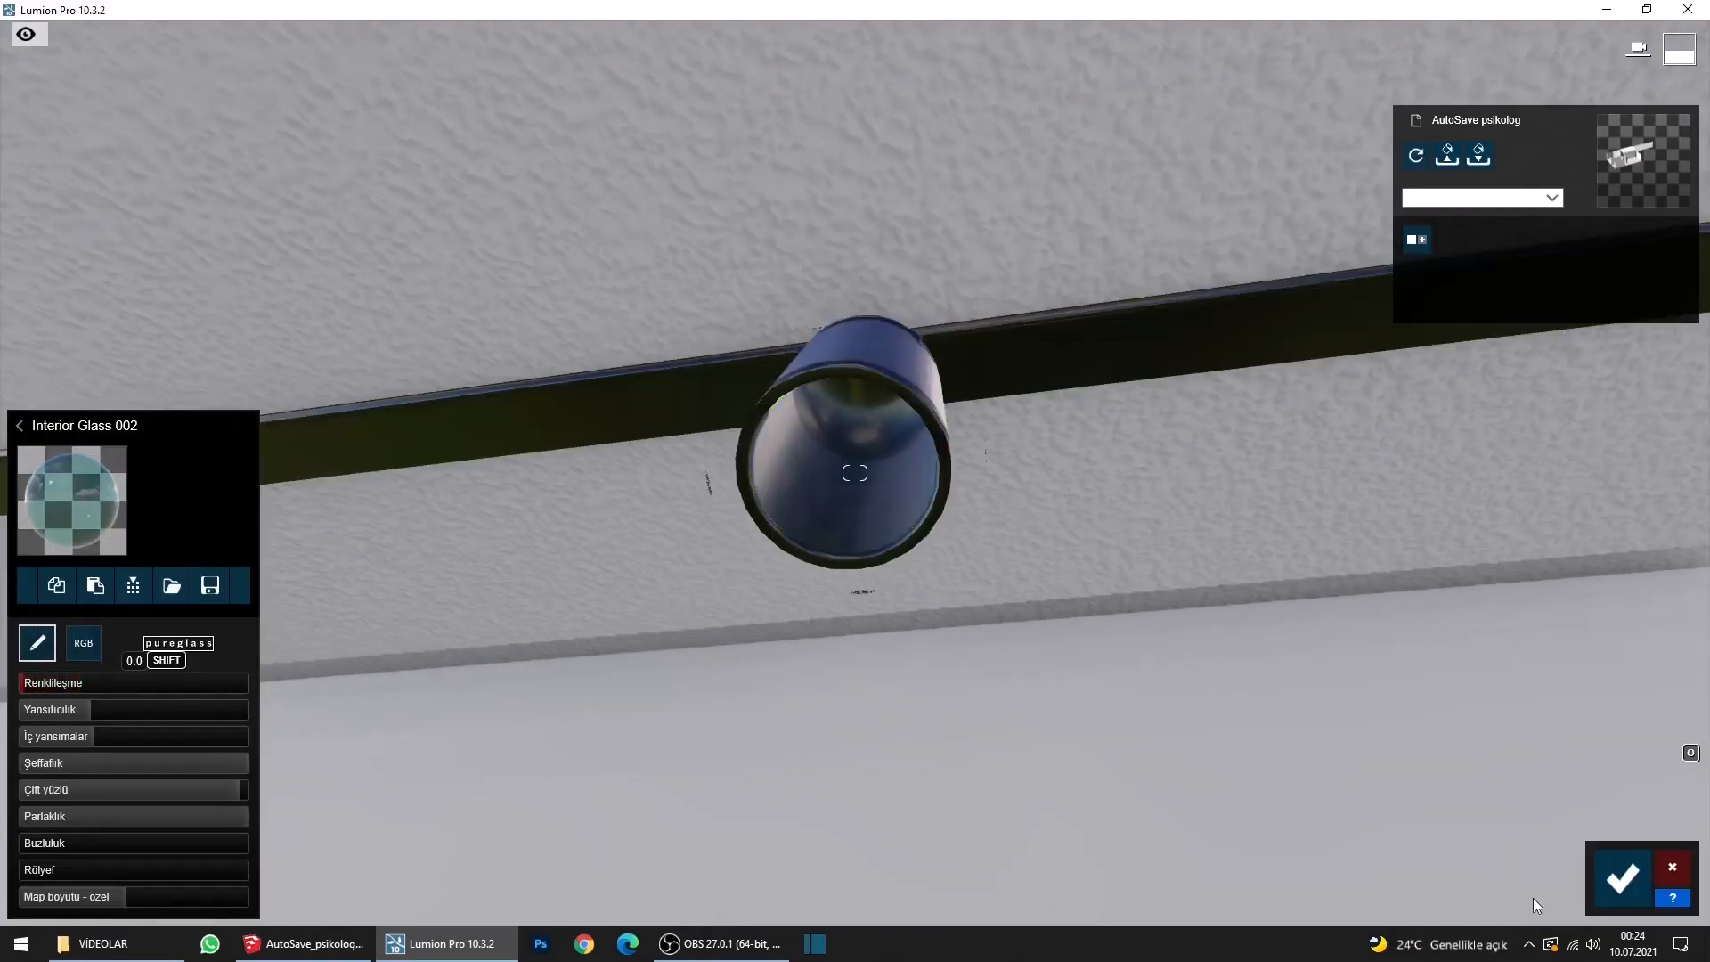
pyautogui.click(1623, 879)
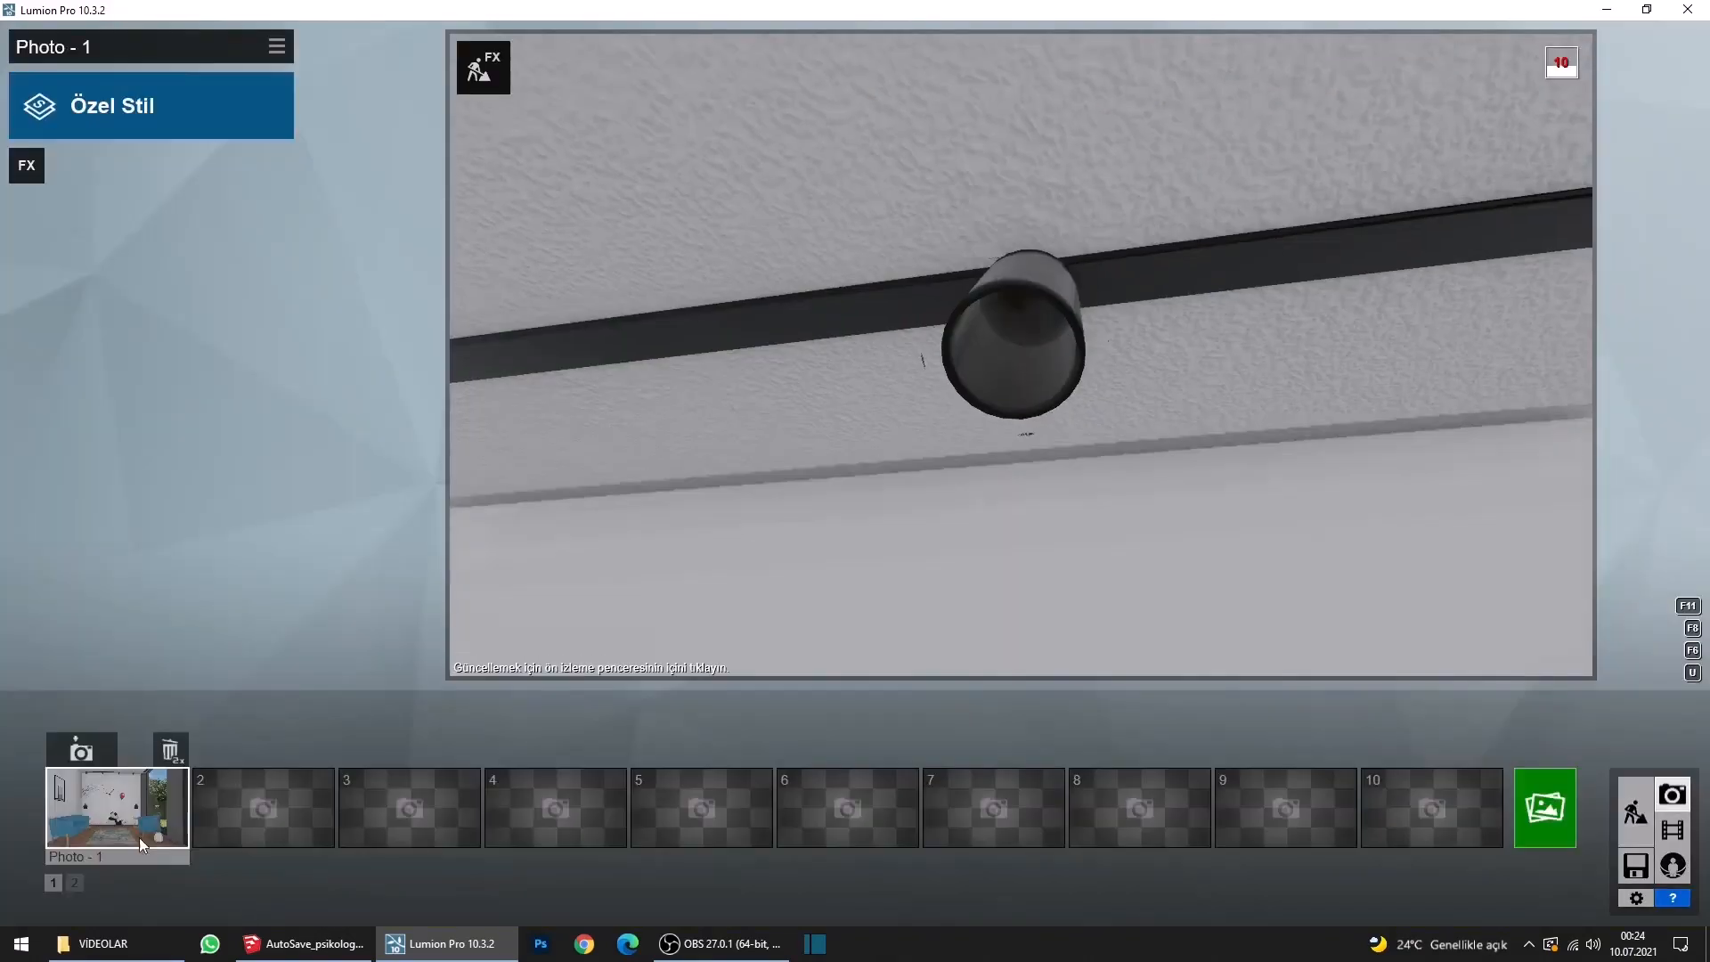
# Recall the Photo 1 camera, apply the Realistic (Gerçekçi) style and slightly lower the Real Skies heading.
pyautogui.click(128, 814)
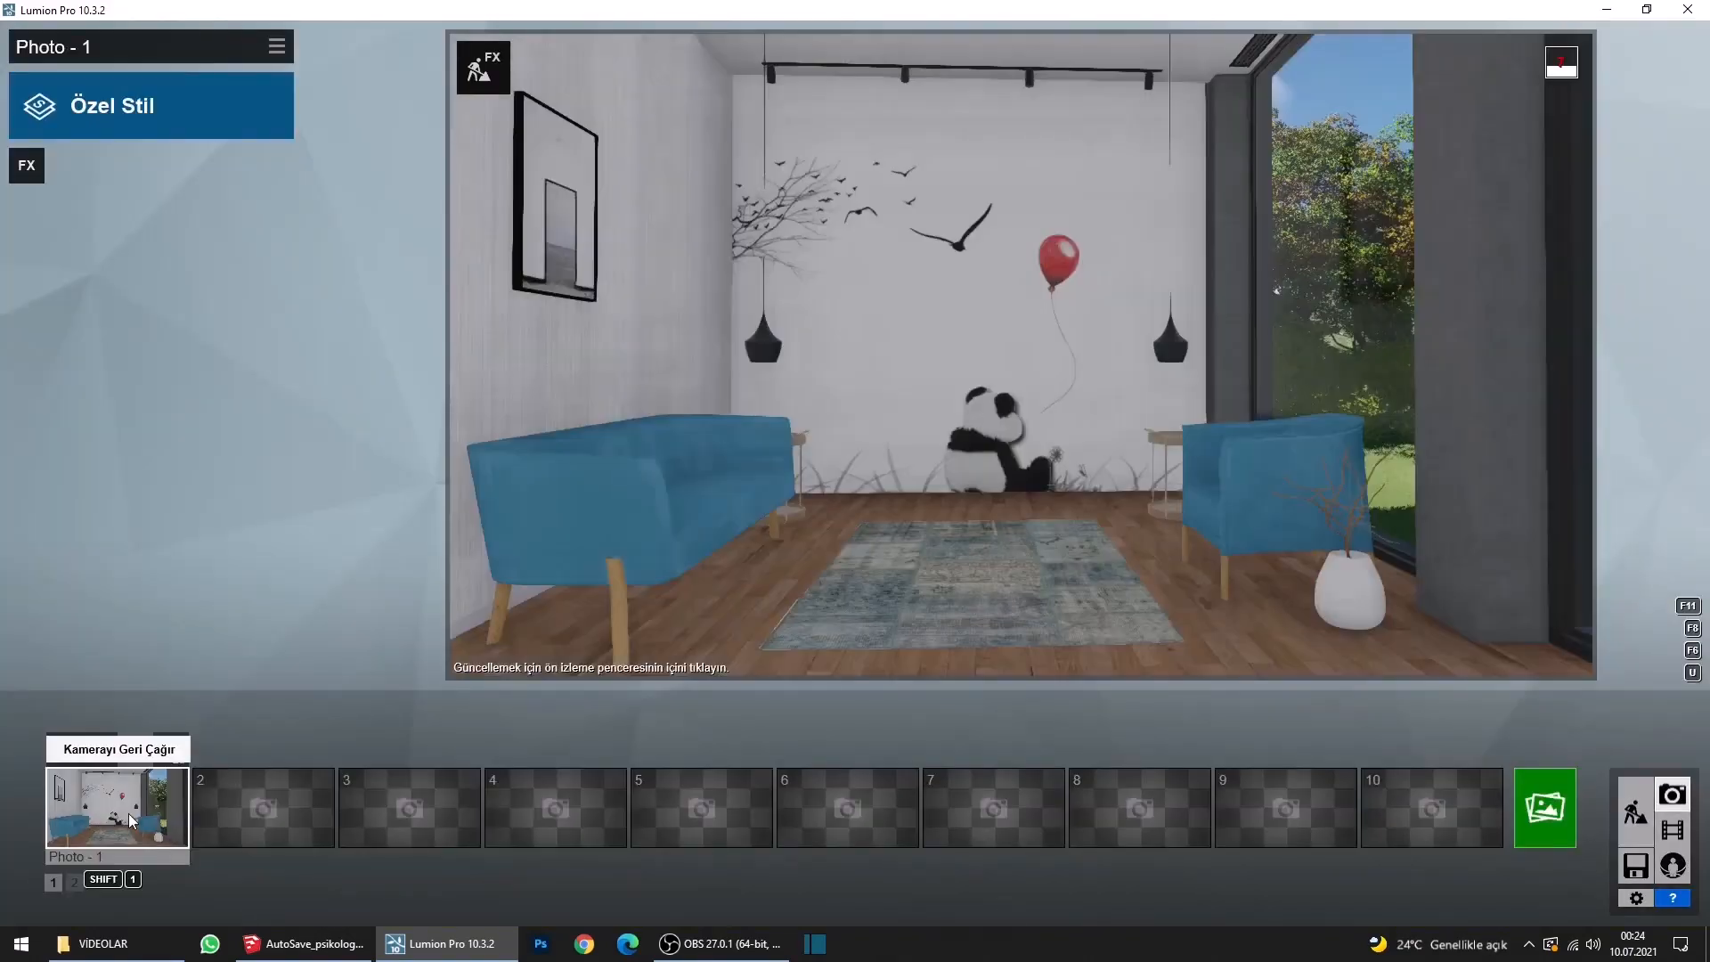
pyautogui.click(152, 105)
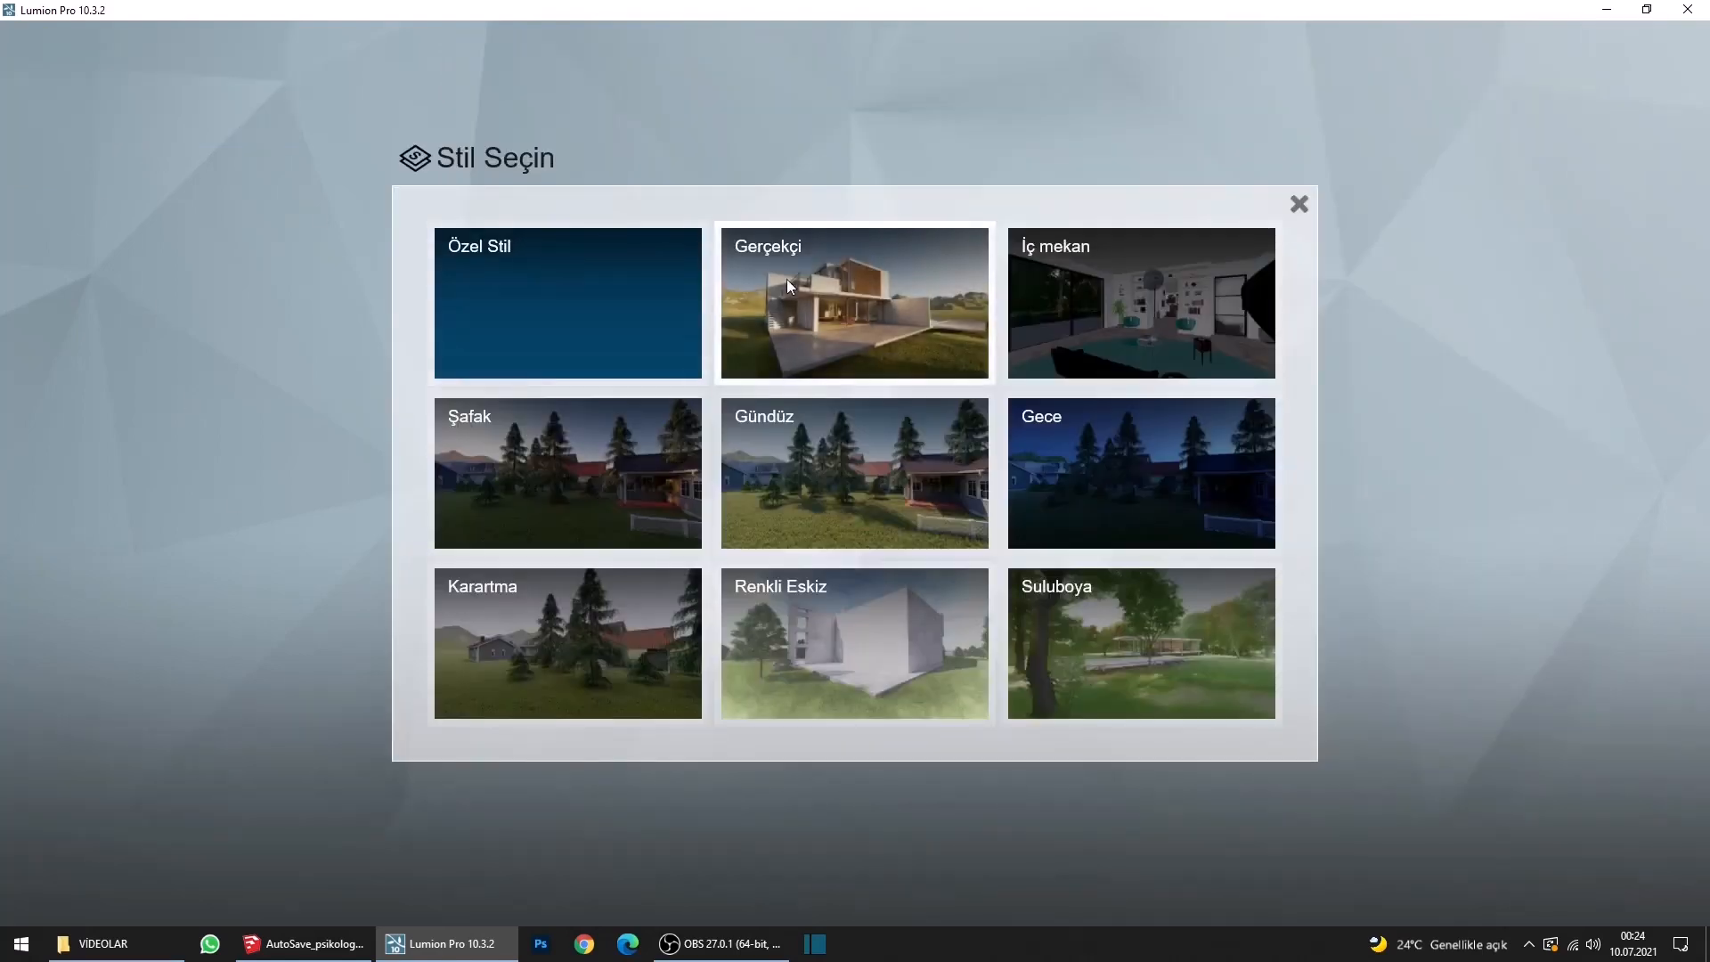
pyautogui.click(788, 279)
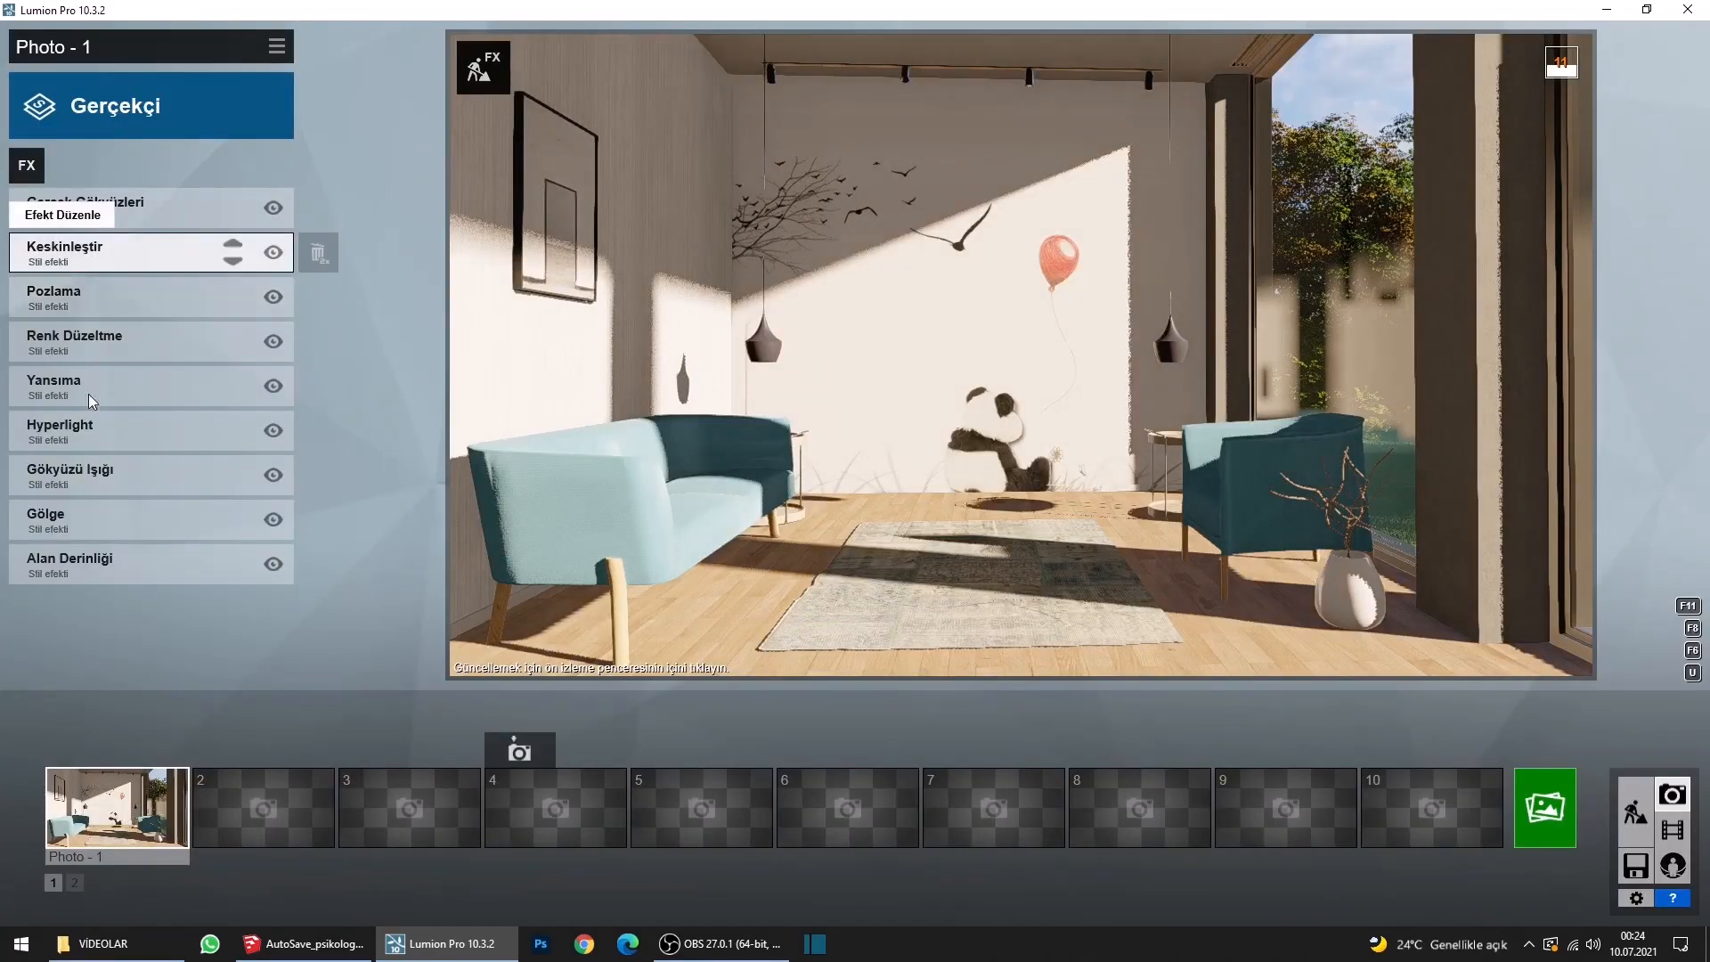
pyautogui.click(137, 210)
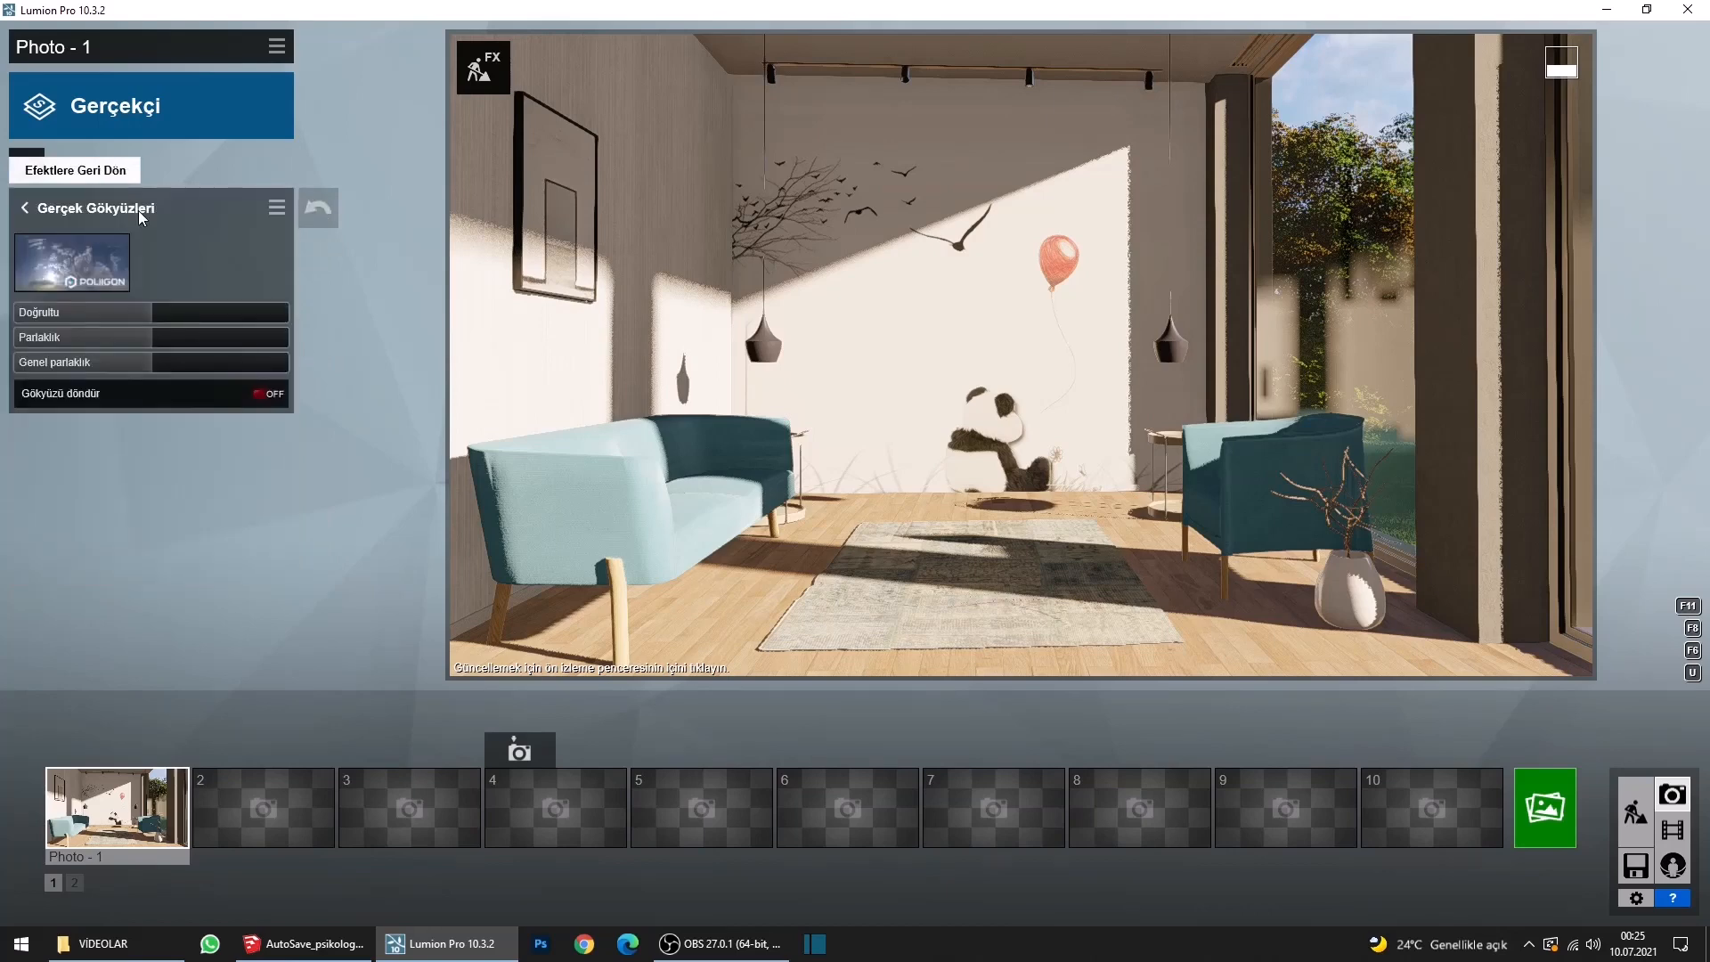
pyautogui.moveTo(142, 311); pyautogui.dragTo(124, 312)
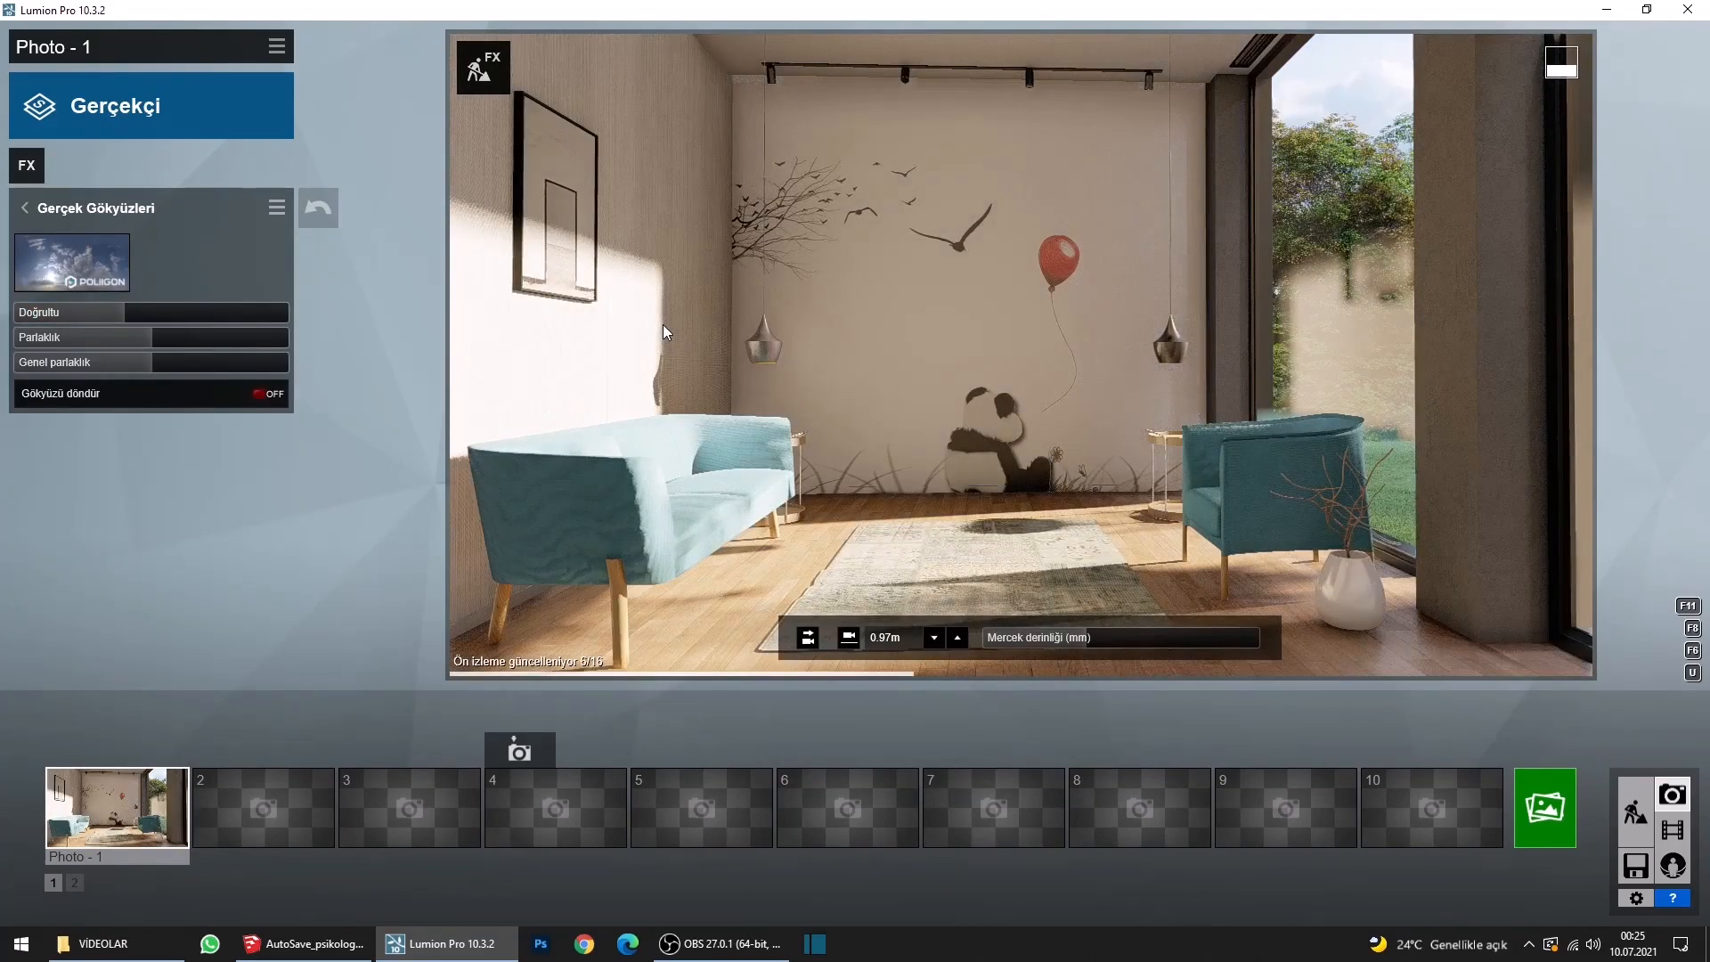
# Lower the Real Skies heading a little further, then make the panda mural wall's material less glossy and save it.
pyautogui.moveTo(119, 314); pyautogui.dragTo(101, 319)
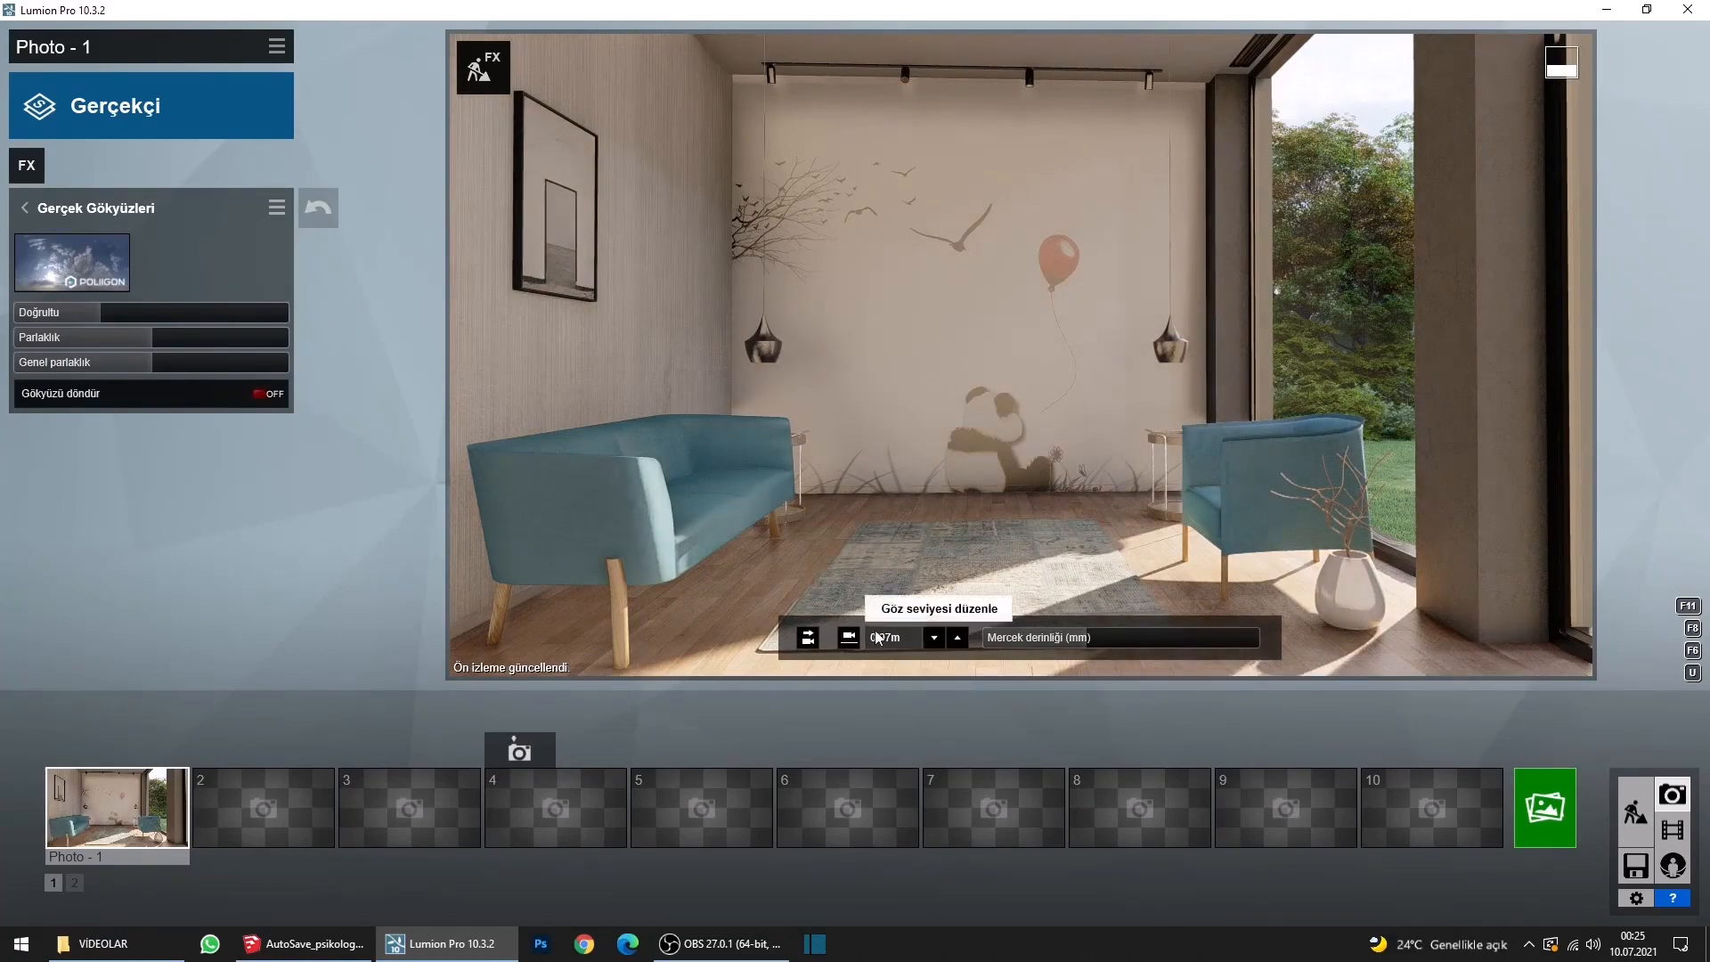
pyautogui.click(1621, 794)
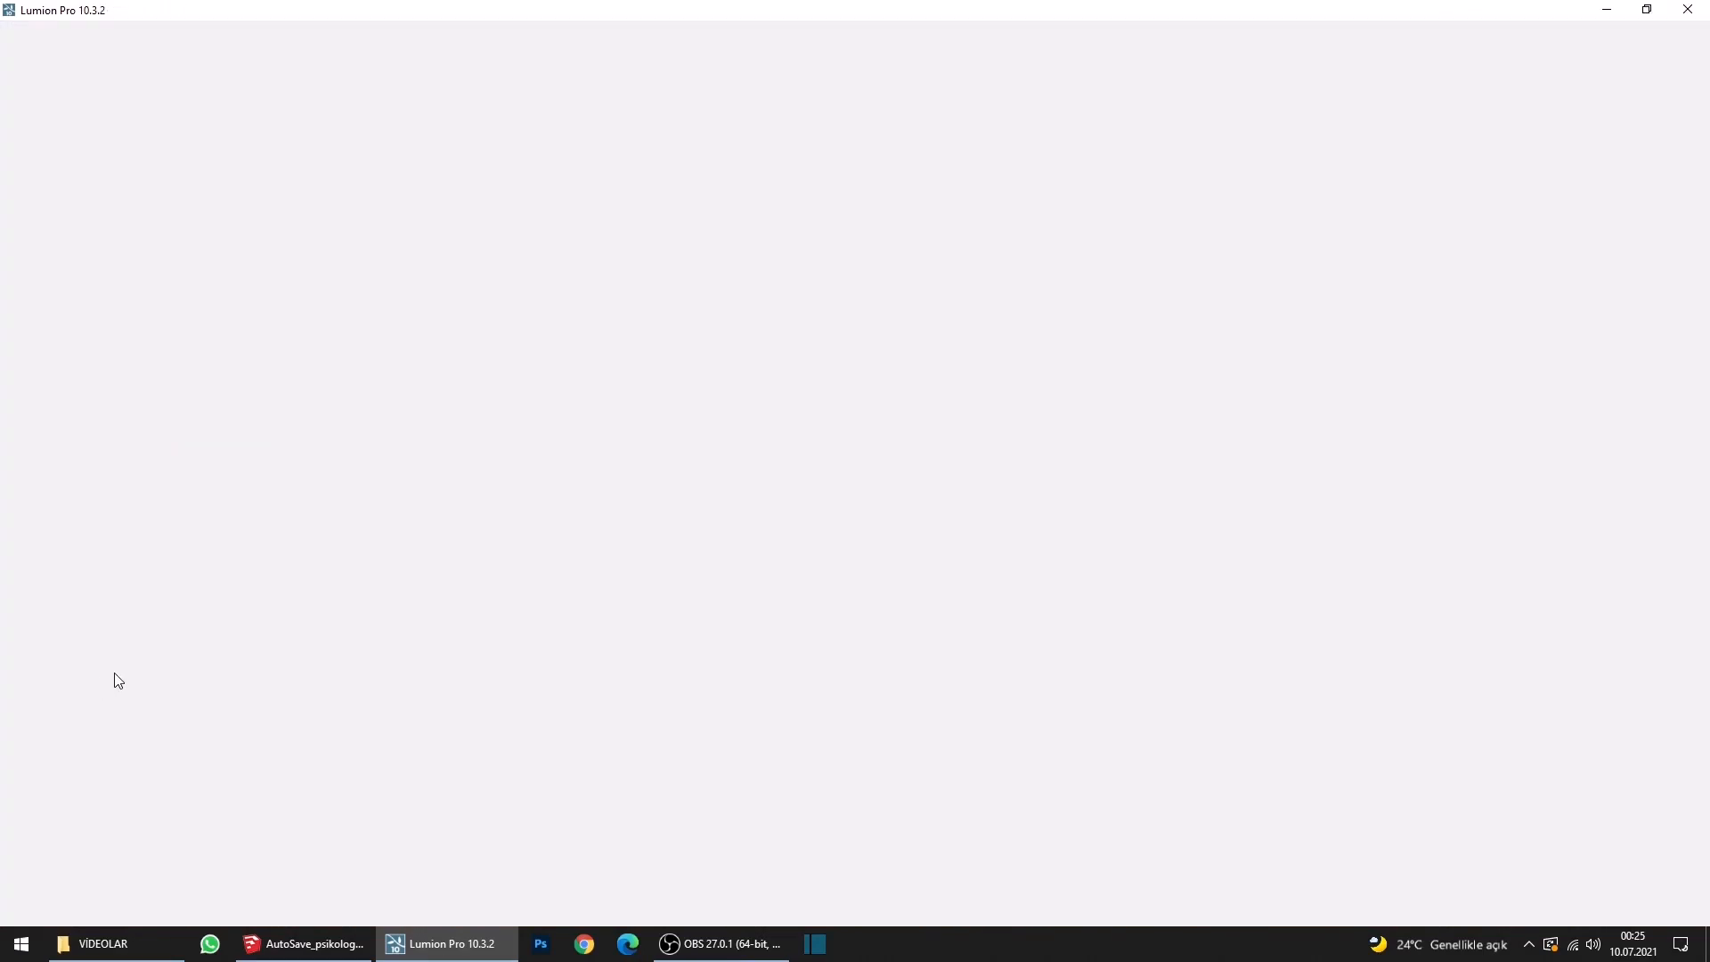
pyautogui.moveTo(464, 951)
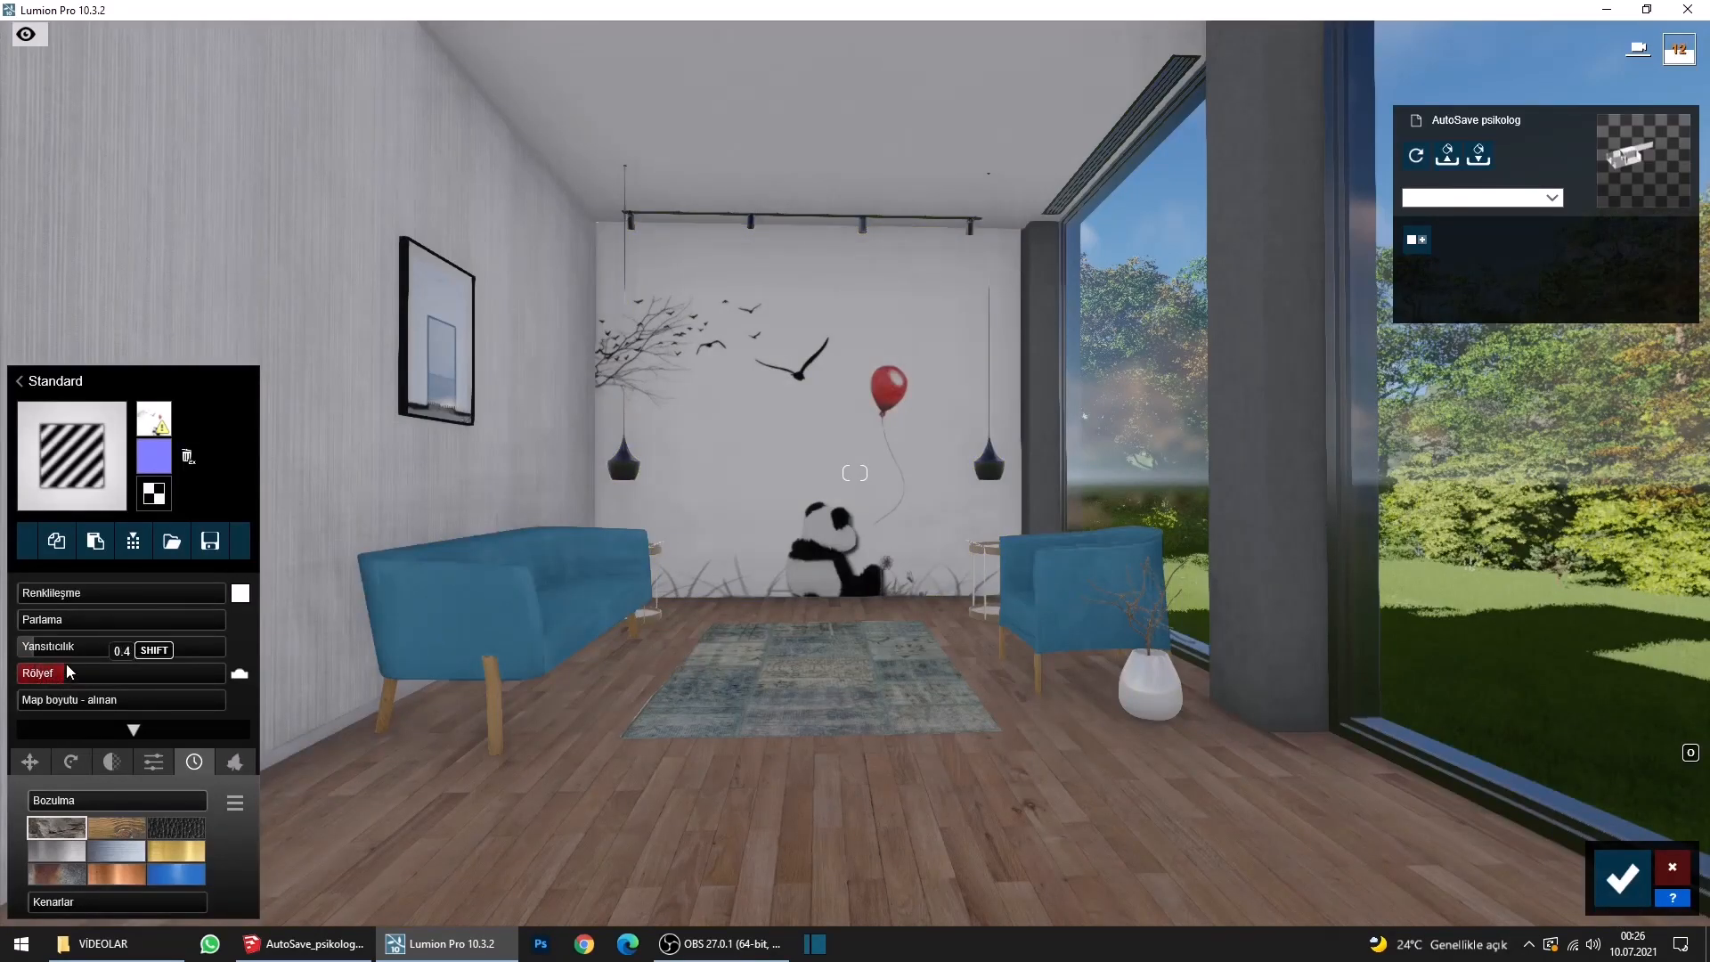
pyautogui.click(1621, 882)
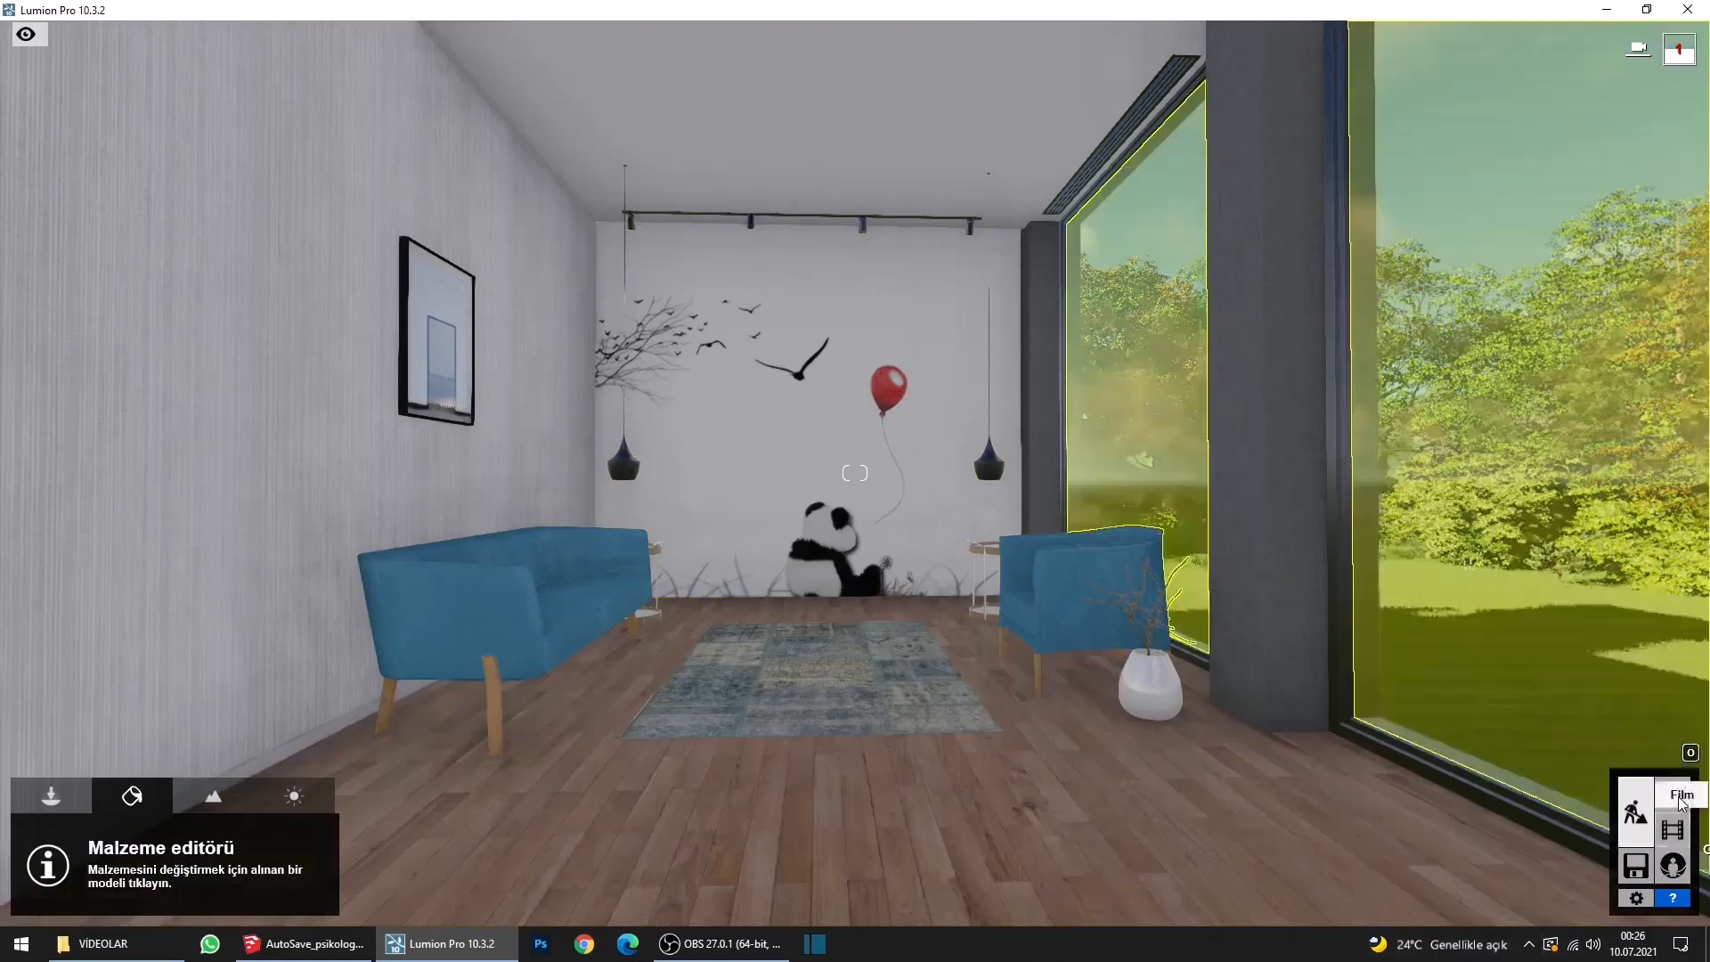
pyautogui.click(1678, 797)
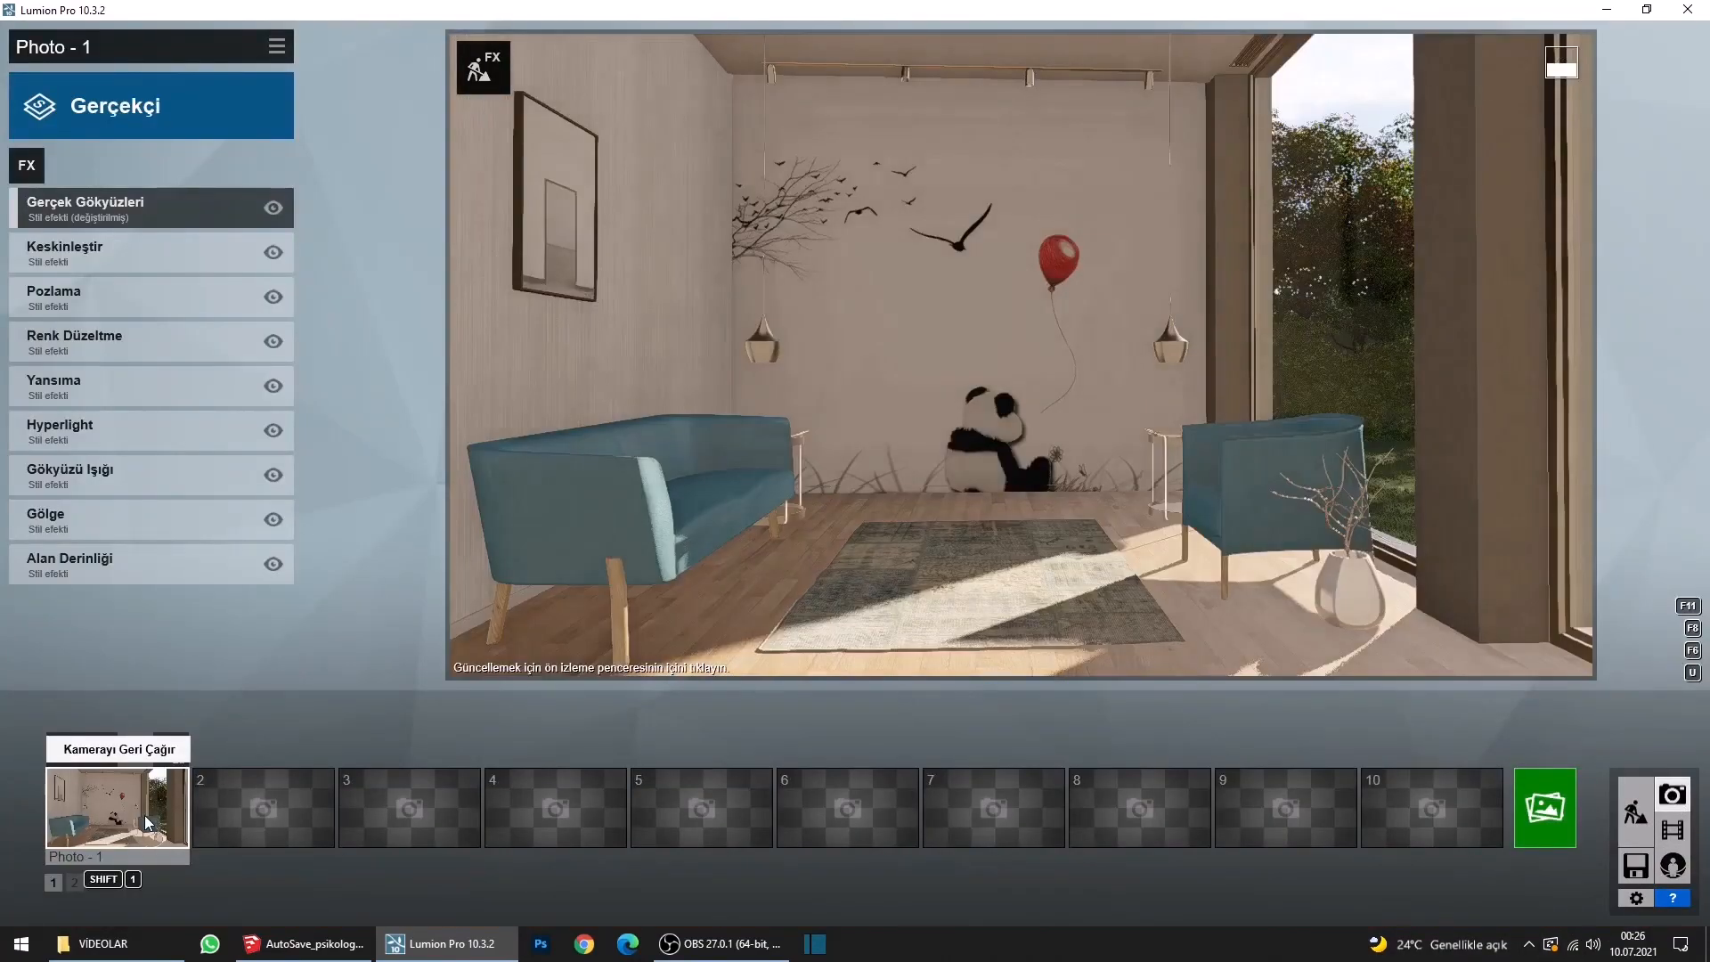
# Refresh the Photo 1 preview and cool the Color Correction (Renk Düzeltme) temperature to 0.2.
pyautogui.click(786, 554)
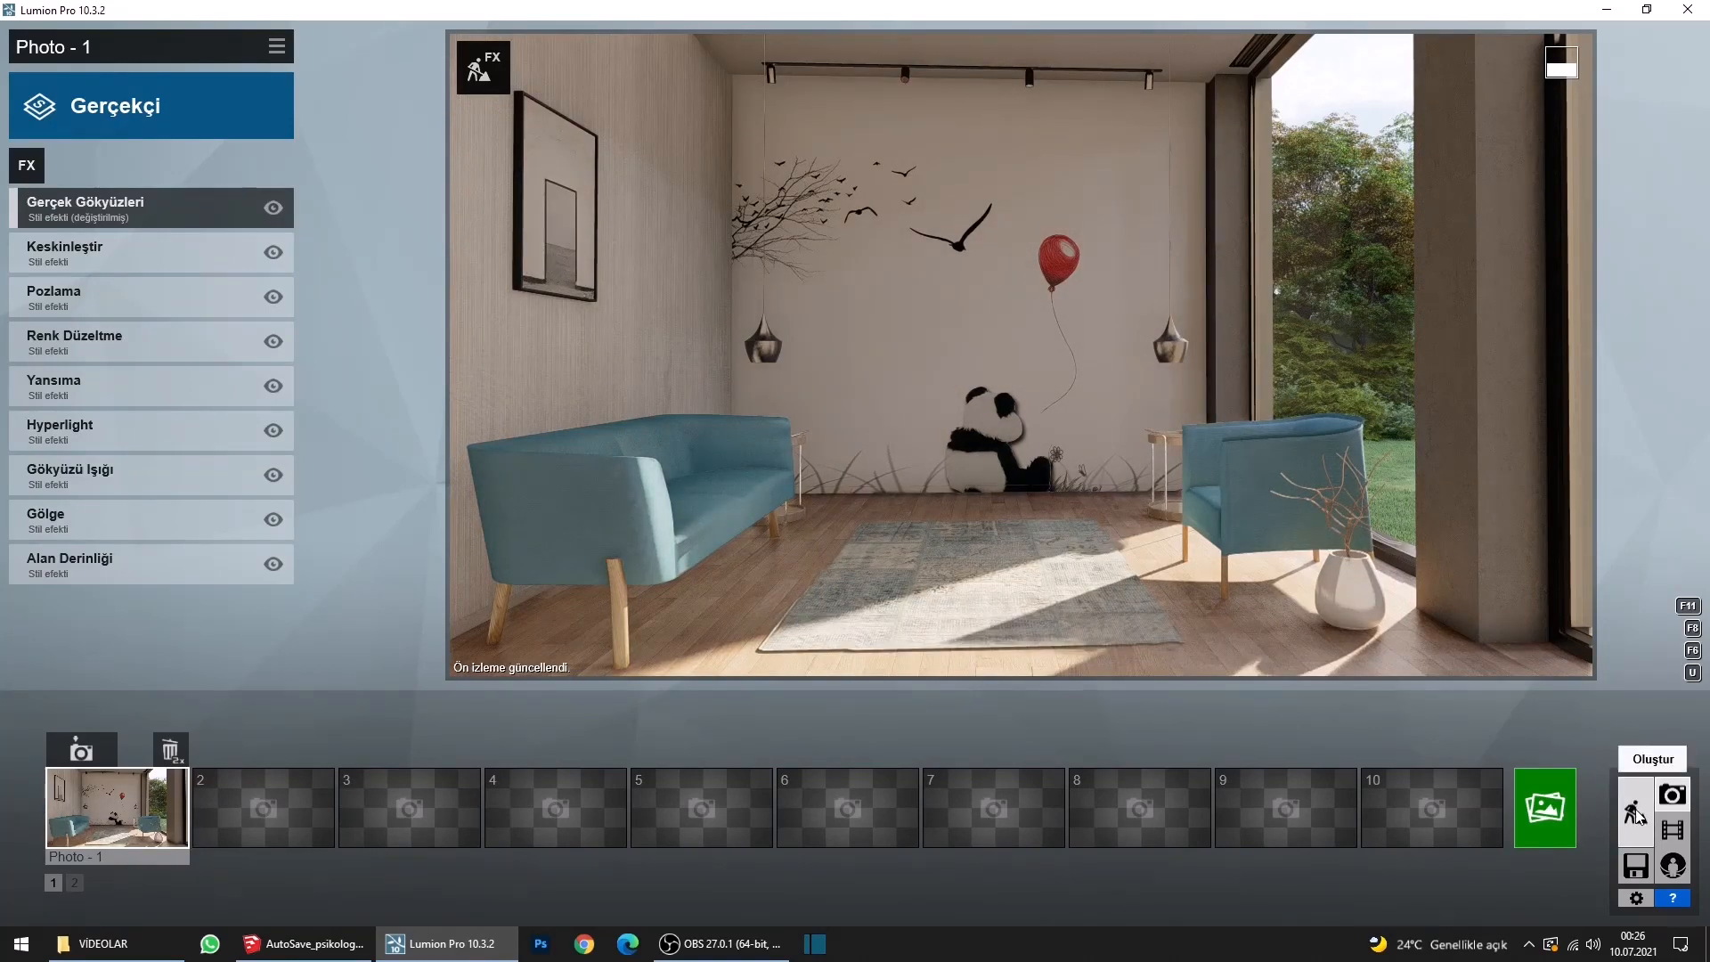
pyautogui.click(78, 337)
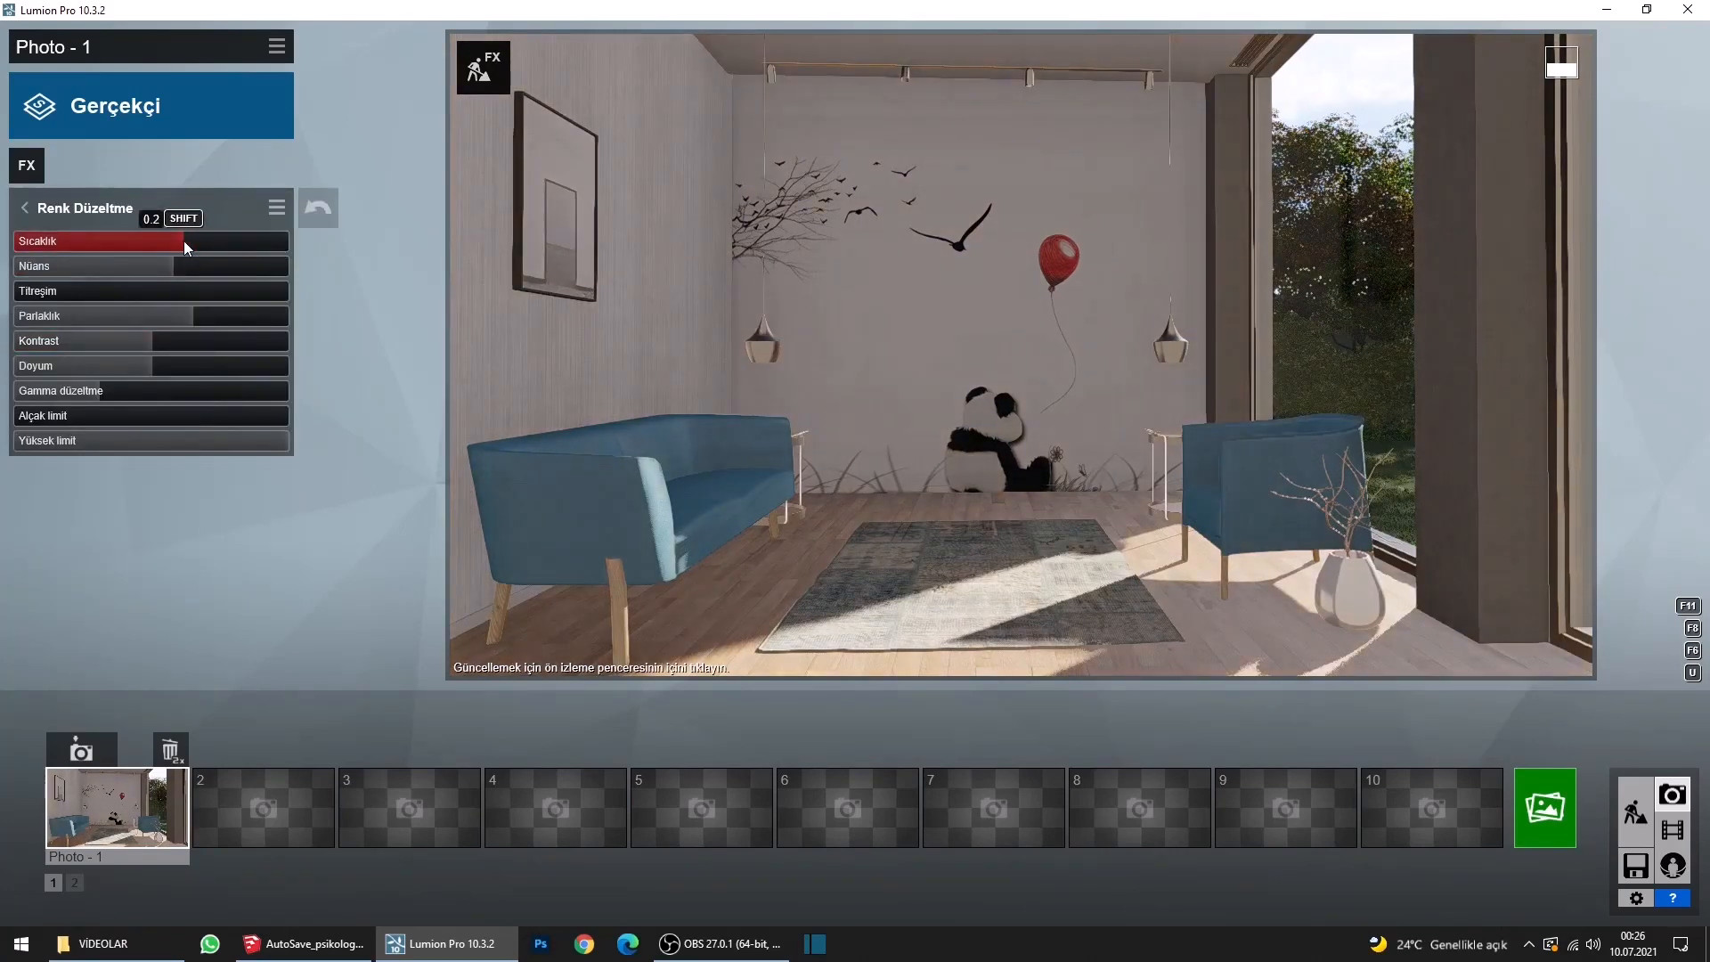
pyautogui.click(25, 208)
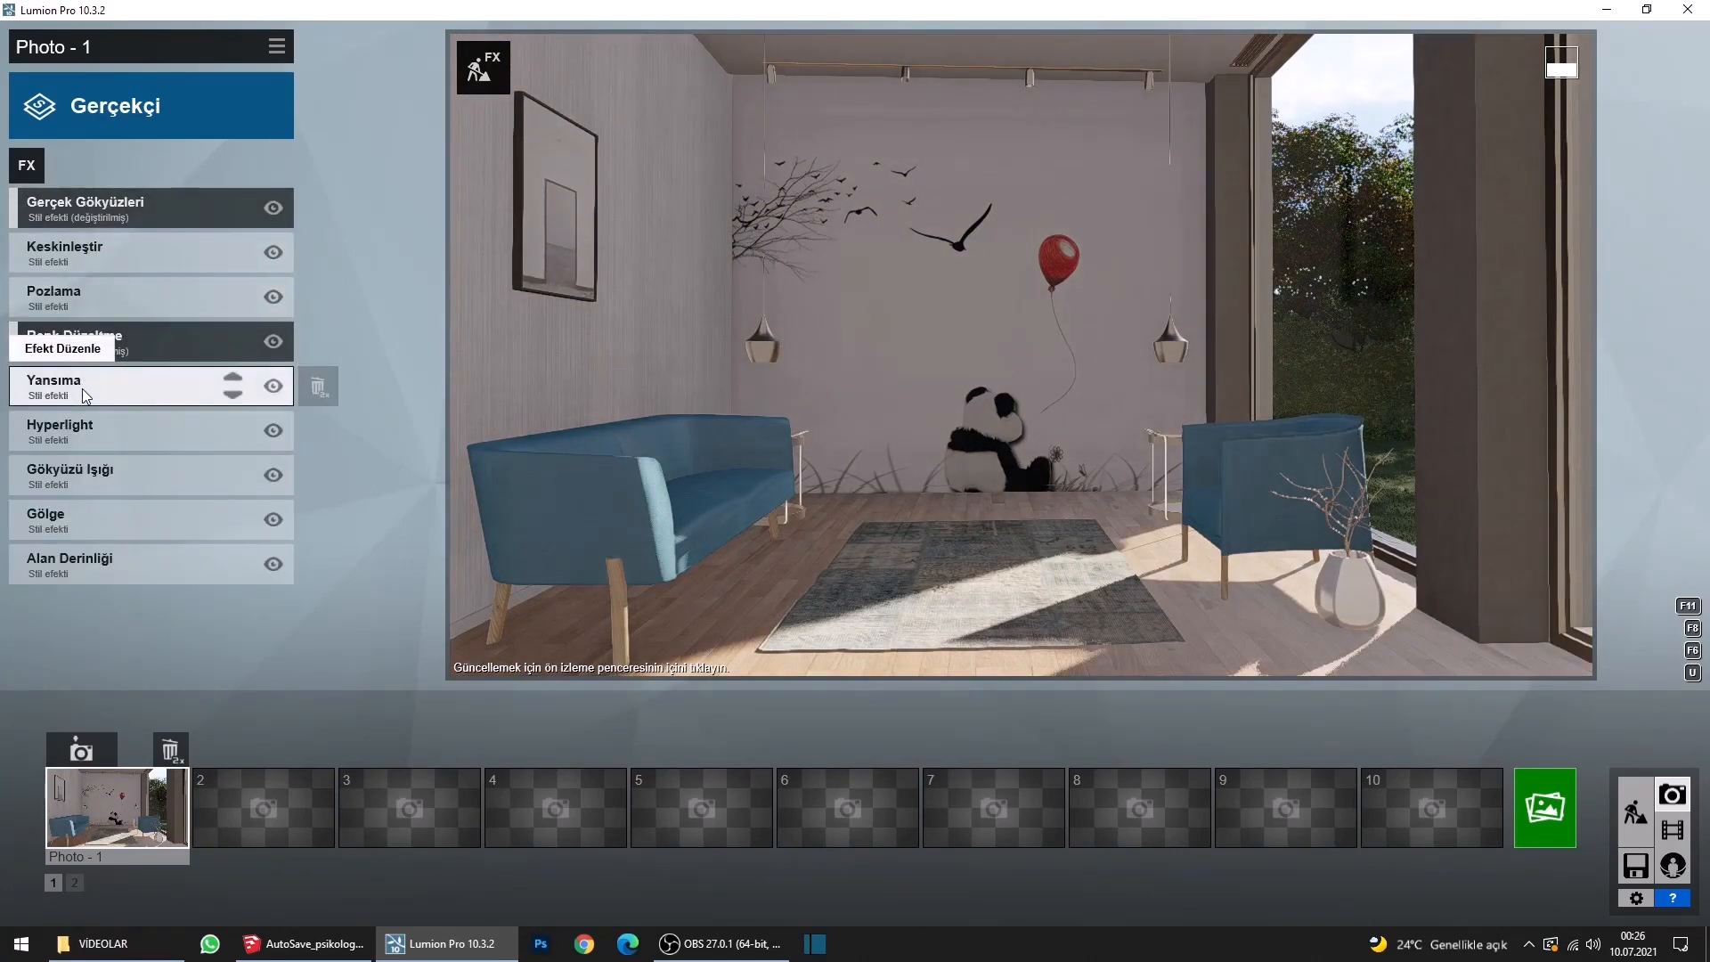
# Maximize the Depth of Field foreground/background value, reduce its focus distance and amount, and refresh the preview.
pyautogui.click(165, 560)
pyautogui.moveTo(55, 242); pyautogui.dragTo(313, 267)
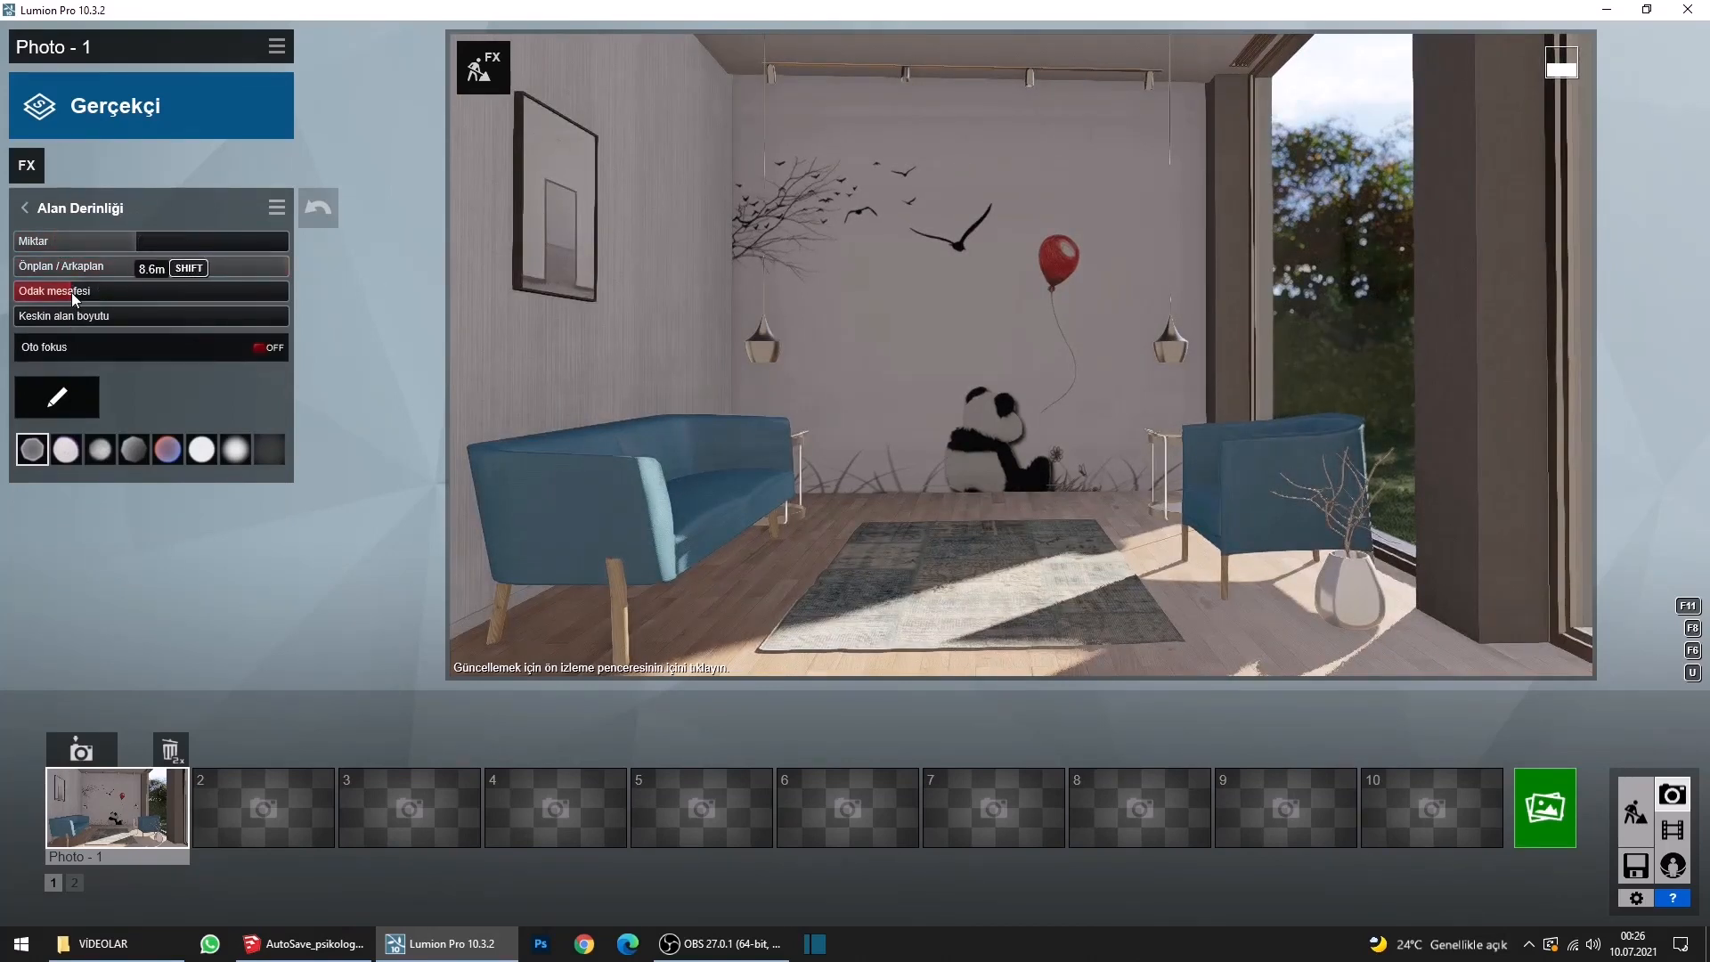
pyautogui.moveTo(71, 292)
pyautogui.mouseDown()
pyautogui.moveTo(38, 294)
pyautogui.moveTo(61, 292)
pyautogui.moveTo(54, 313)
pyautogui.mouseUp()
pyautogui.moveTo(120, 244); pyautogui.dragTo(89, 238)
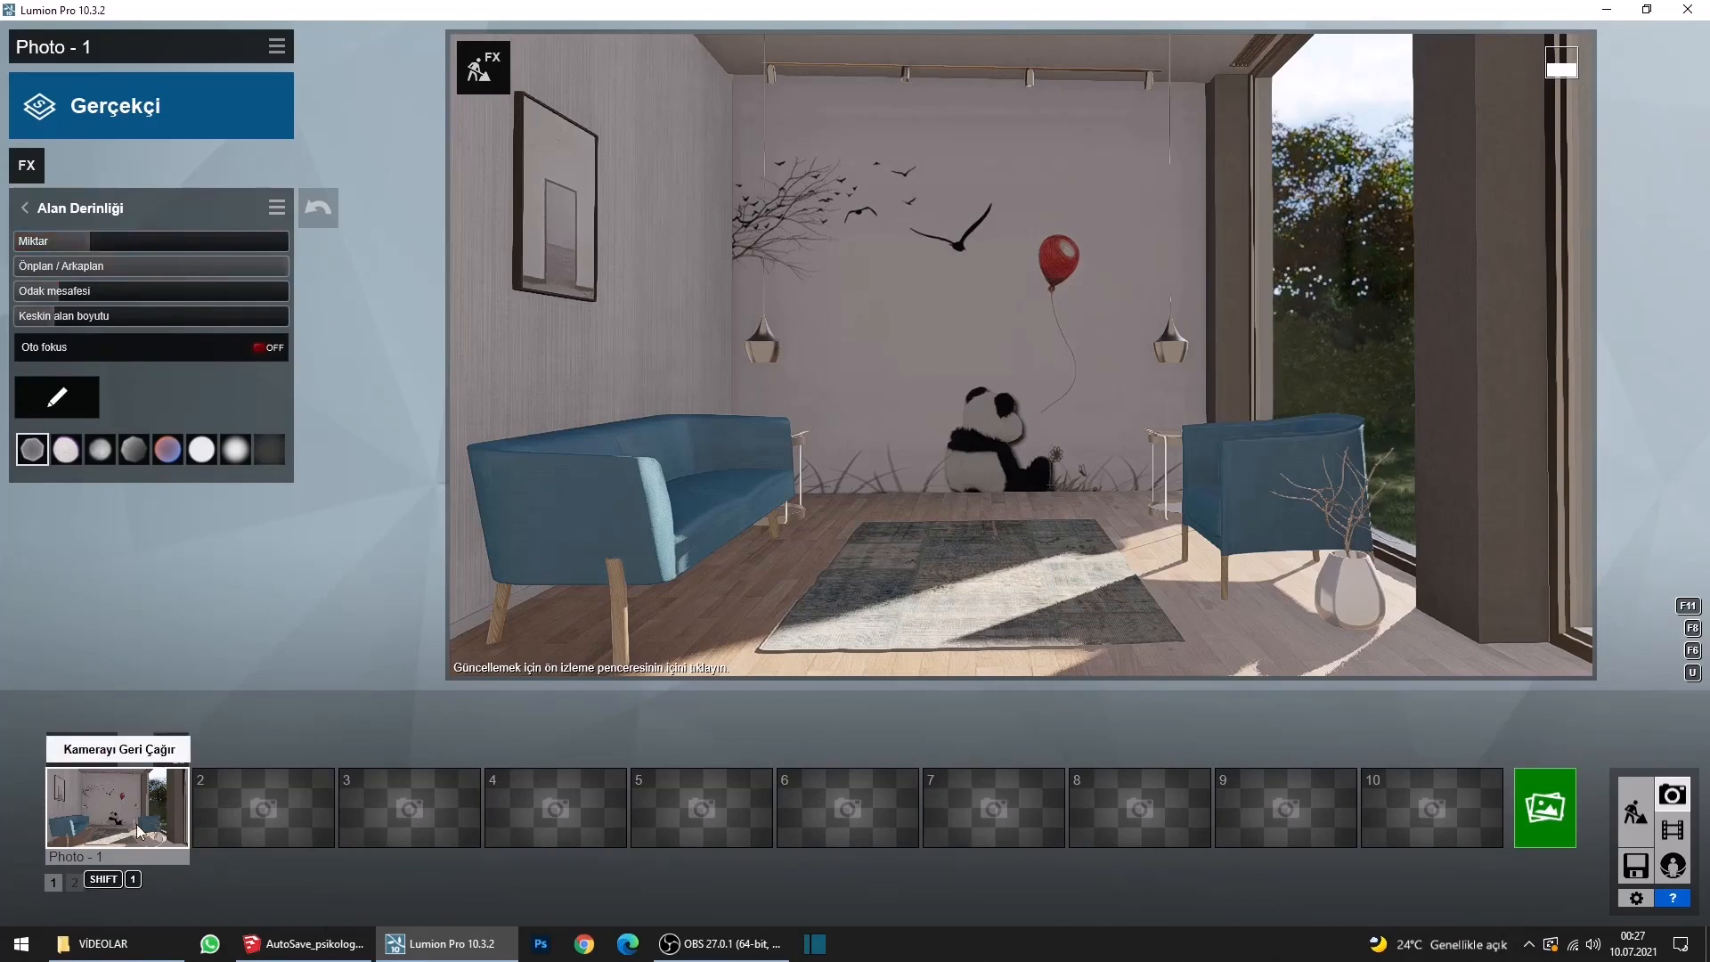
pyautogui.click(749, 328)
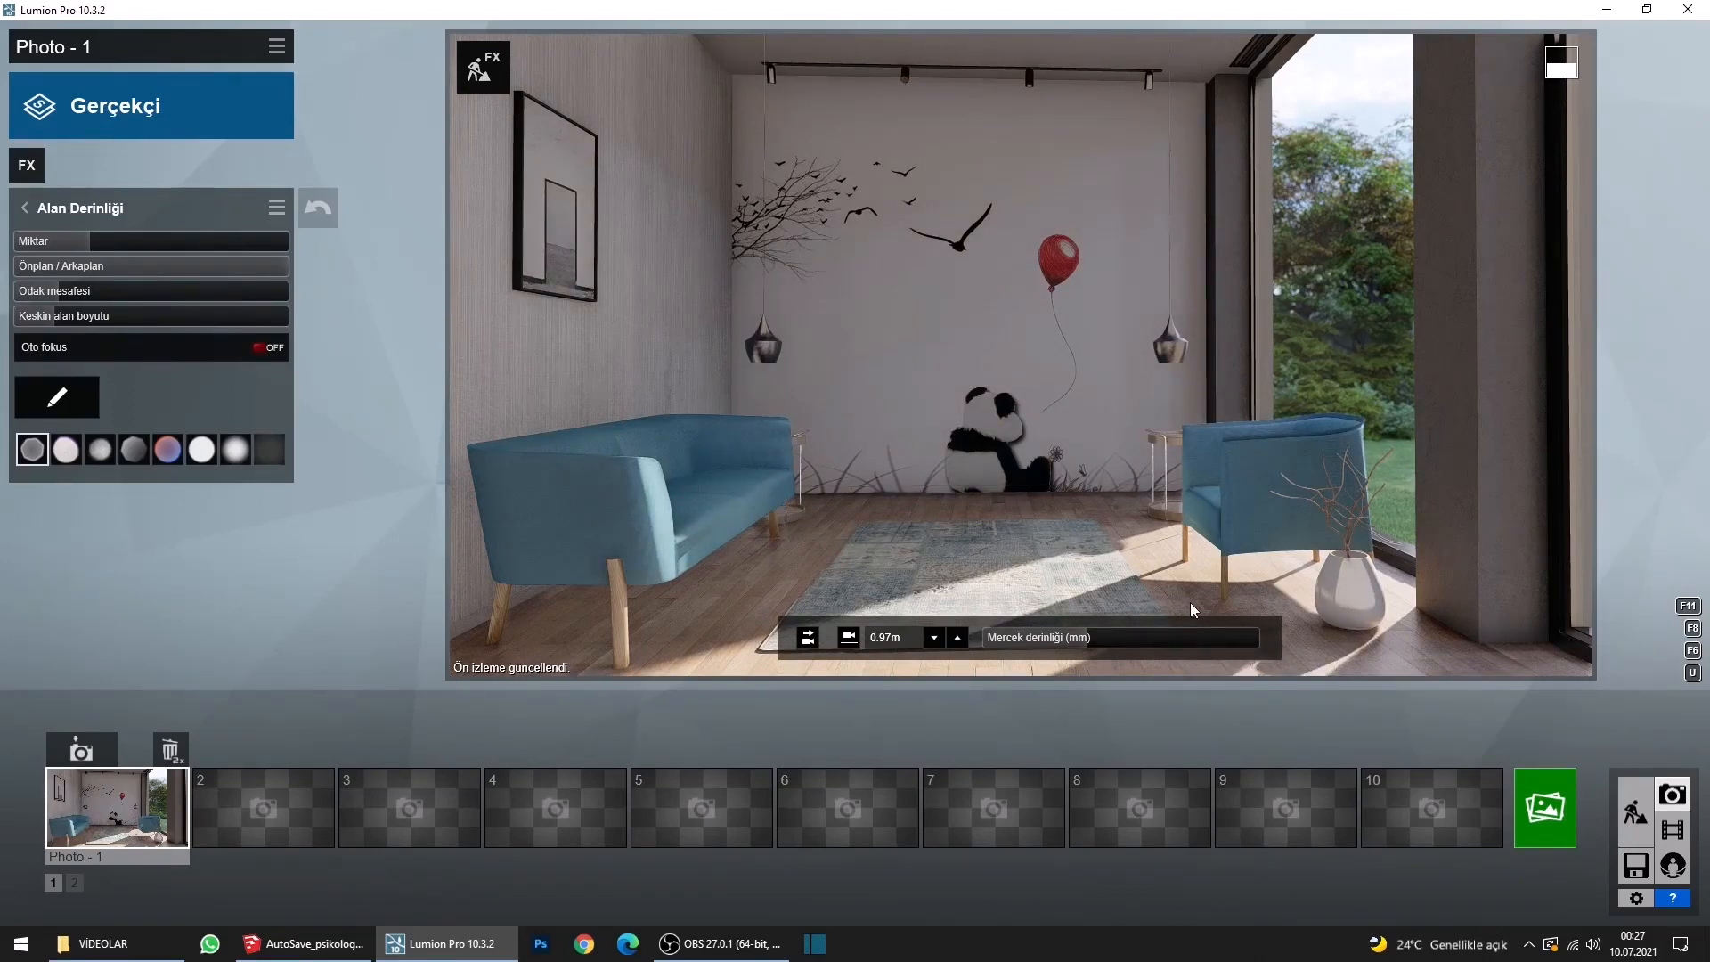
pyautogui.click(25, 207)
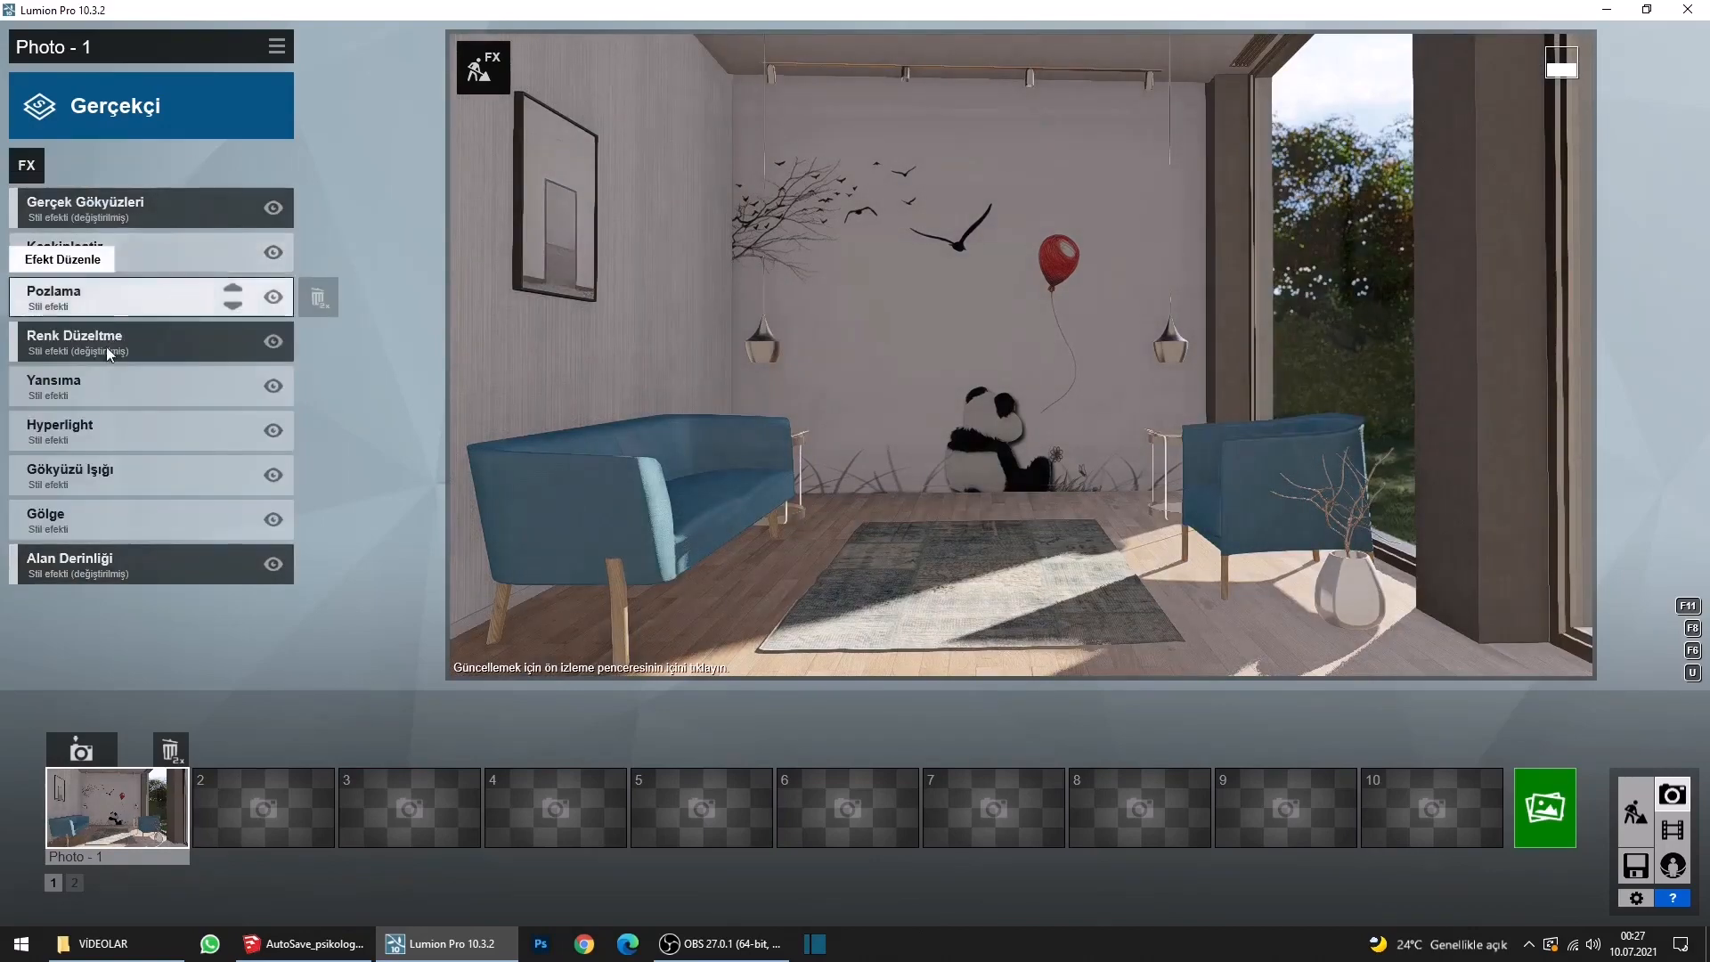
# Return to build mode and open the room's floor material for editing.
pyautogui.click(1636, 811)
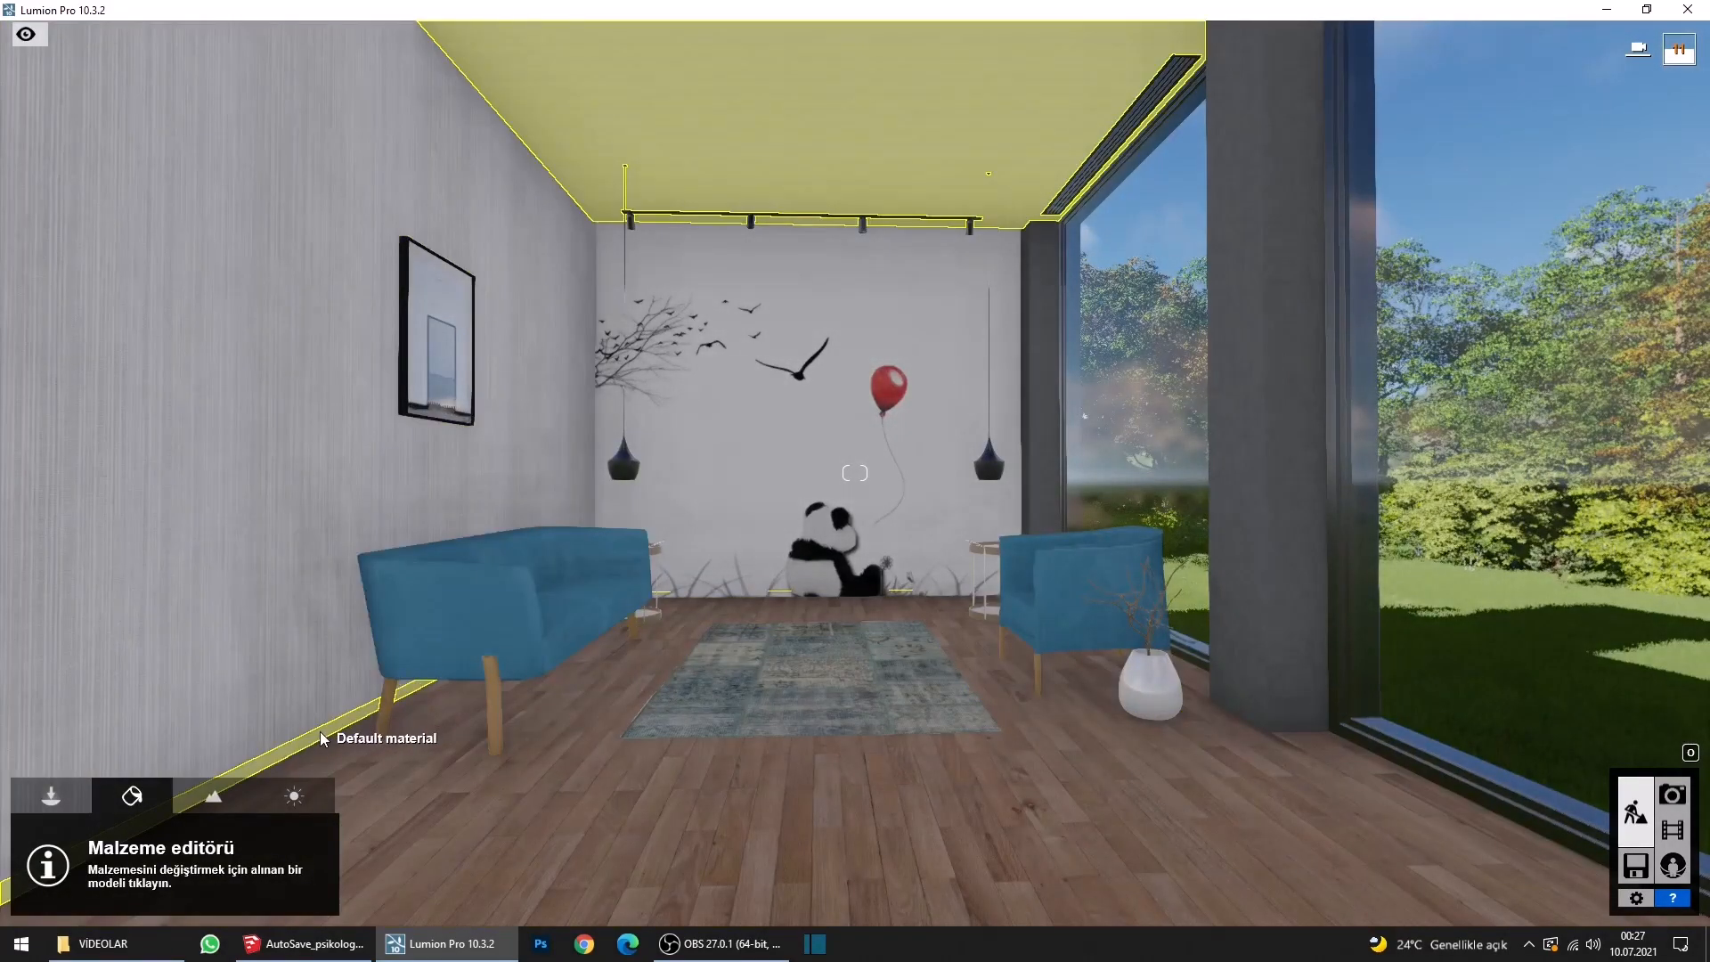
pyautogui.click(448, 804)
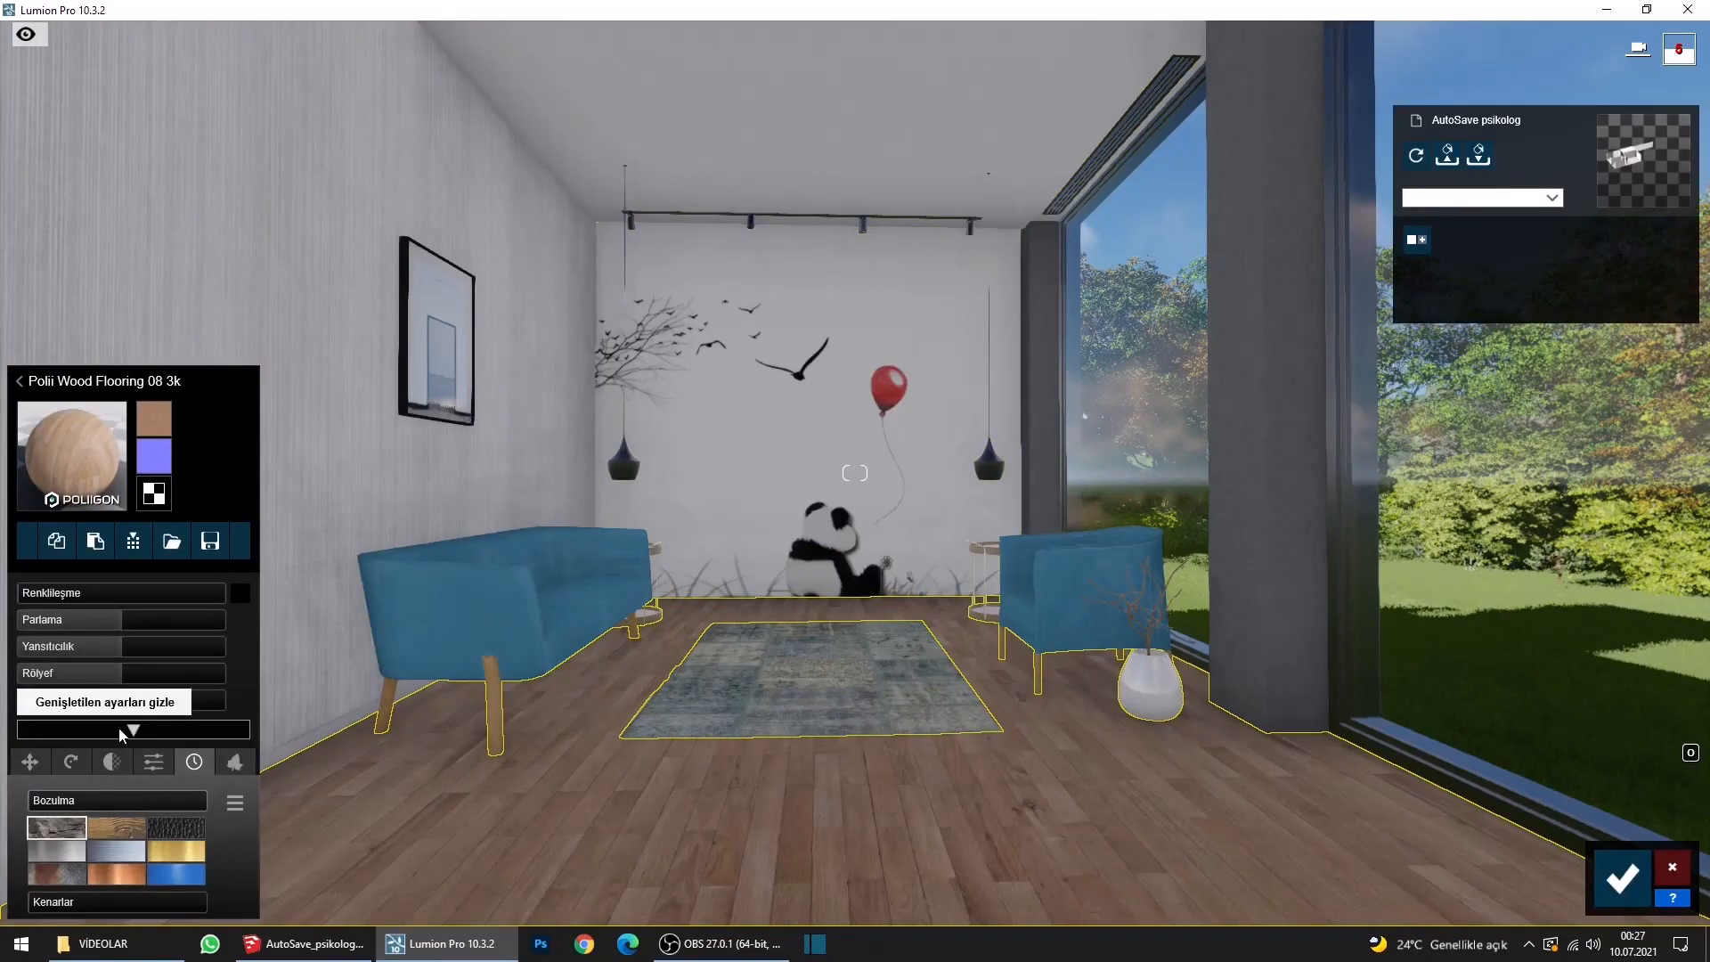
# Try several indoor wood materials from library pages 2 to 5 on the floor, including plank and herringbone patterns.
pyautogui.click(67, 449)
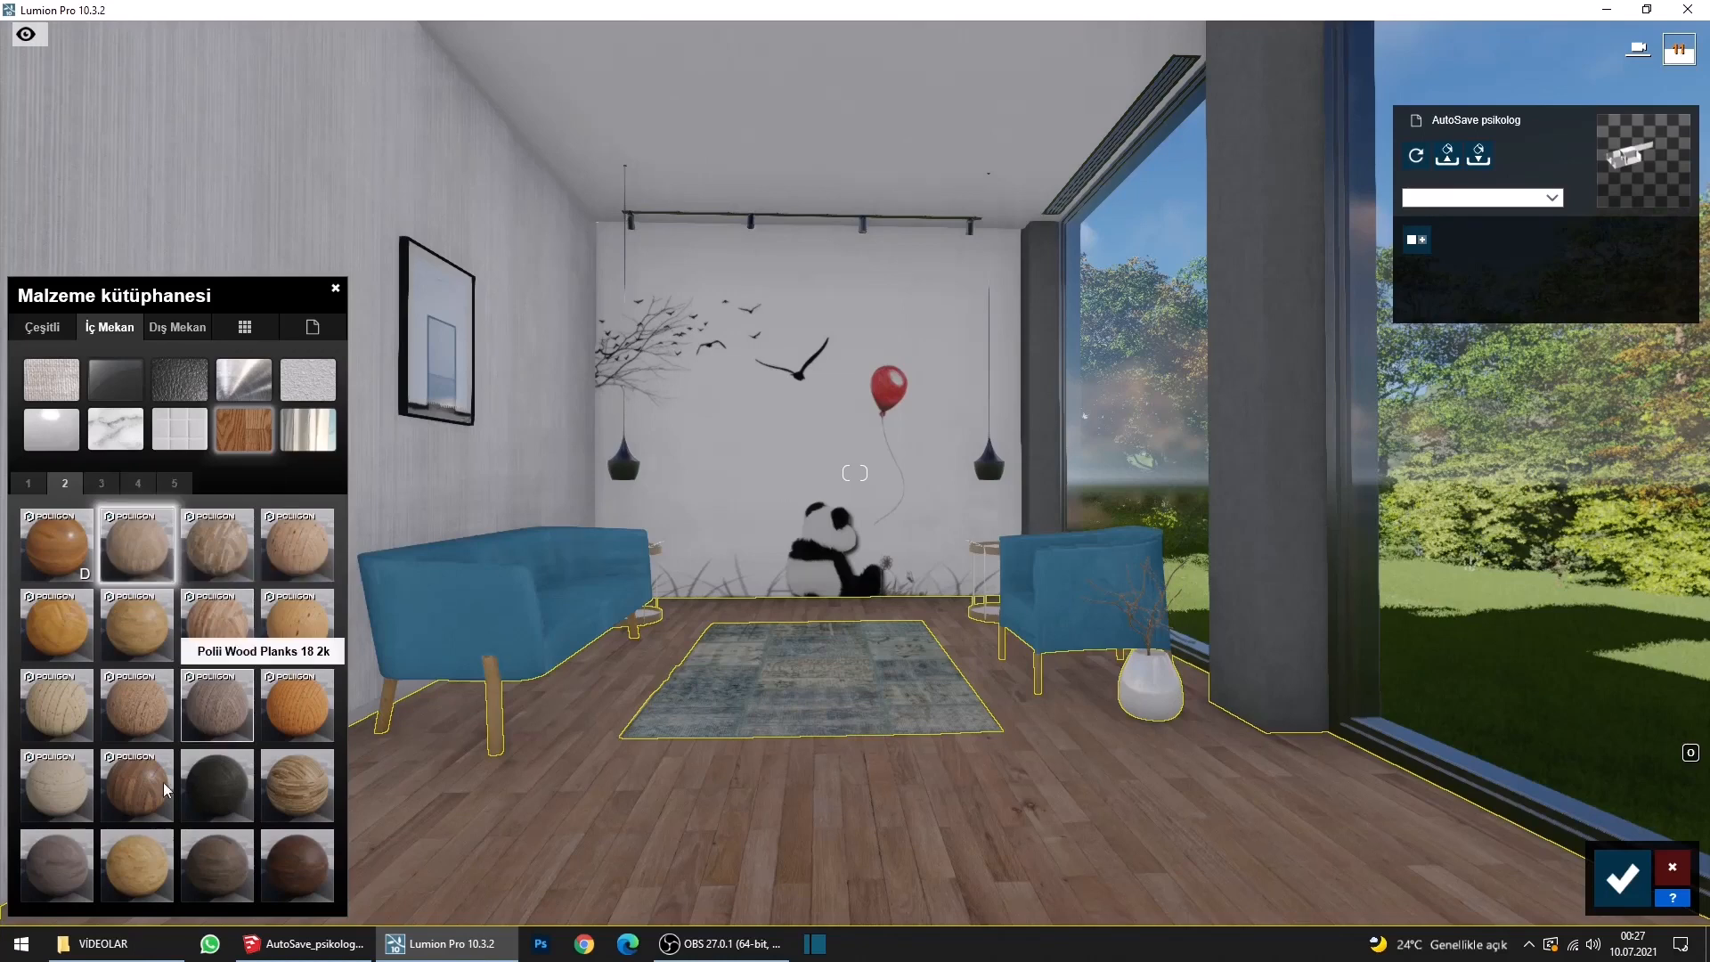
pyautogui.click(154, 893)
pyautogui.click(102, 483)
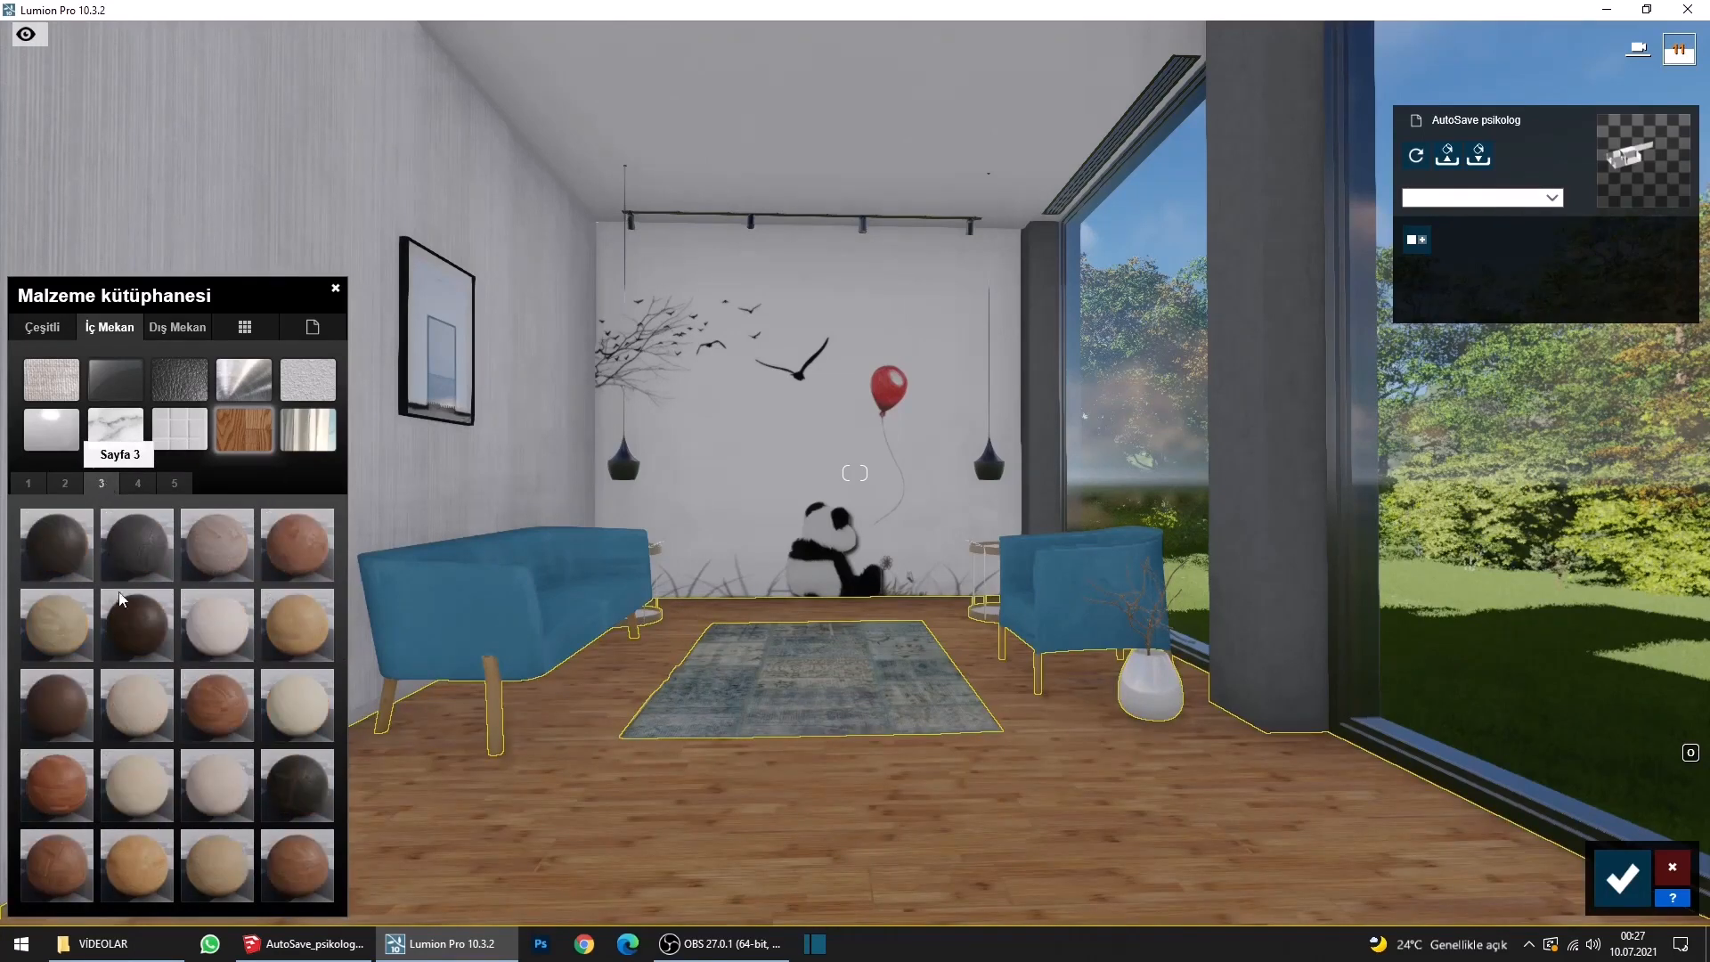
pyautogui.click(301, 644)
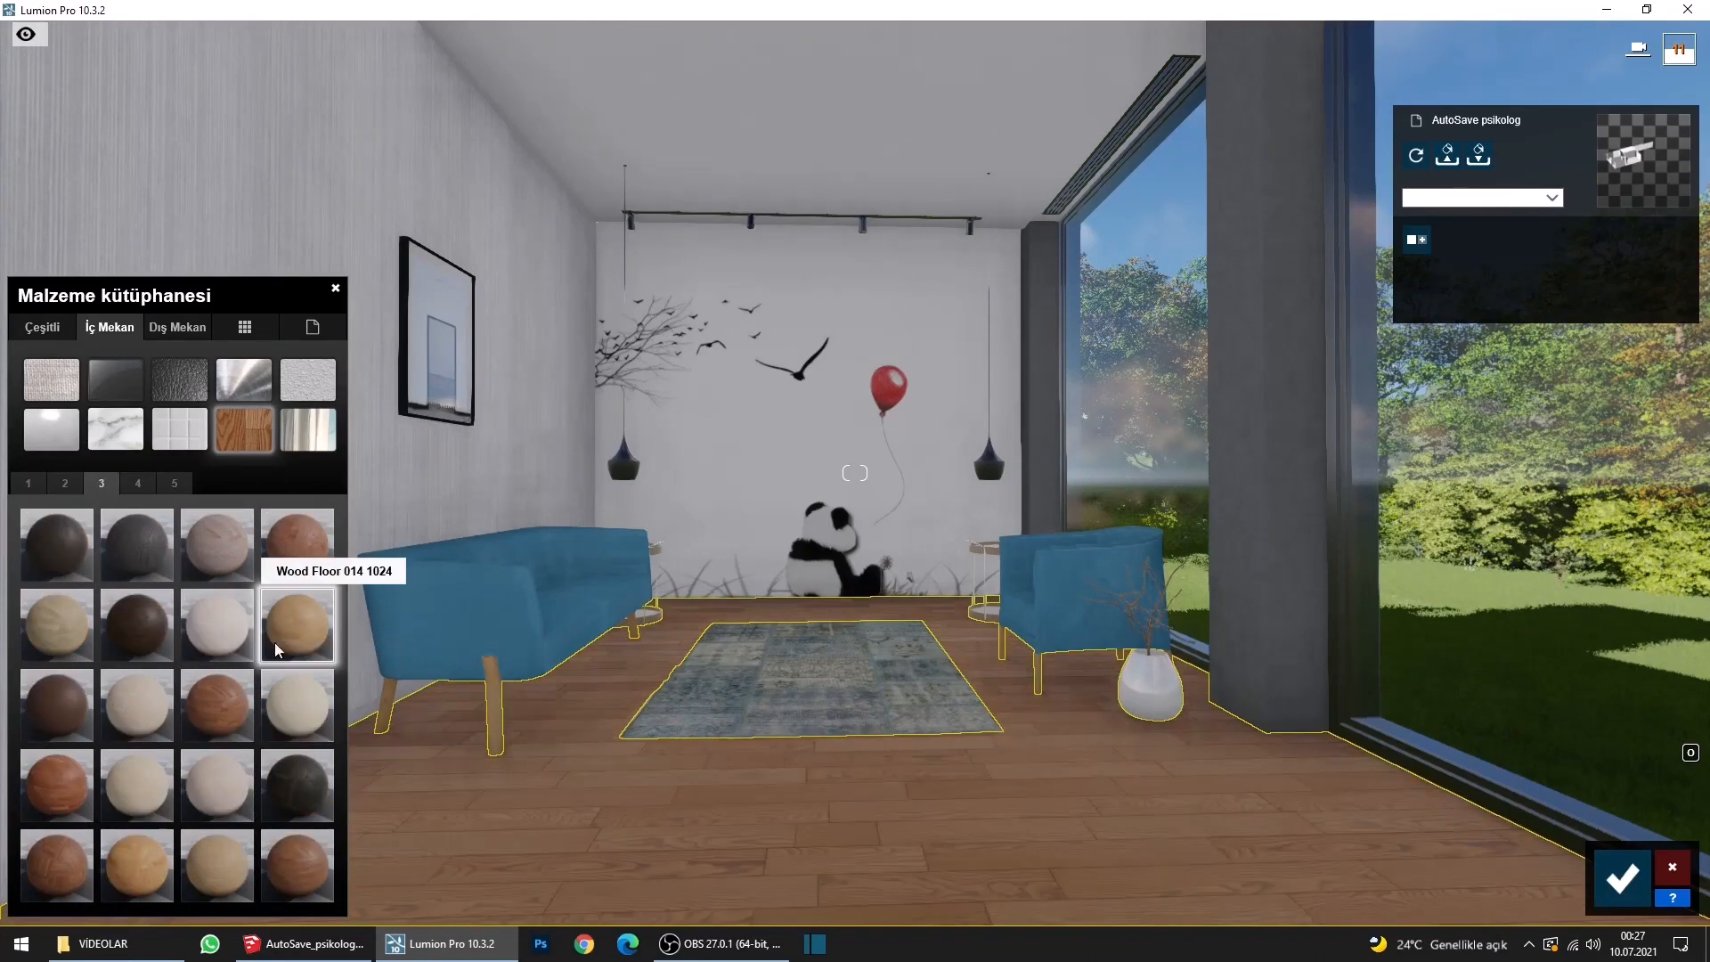
pyautogui.click(61, 641)
pyautogui.click(133, 485)
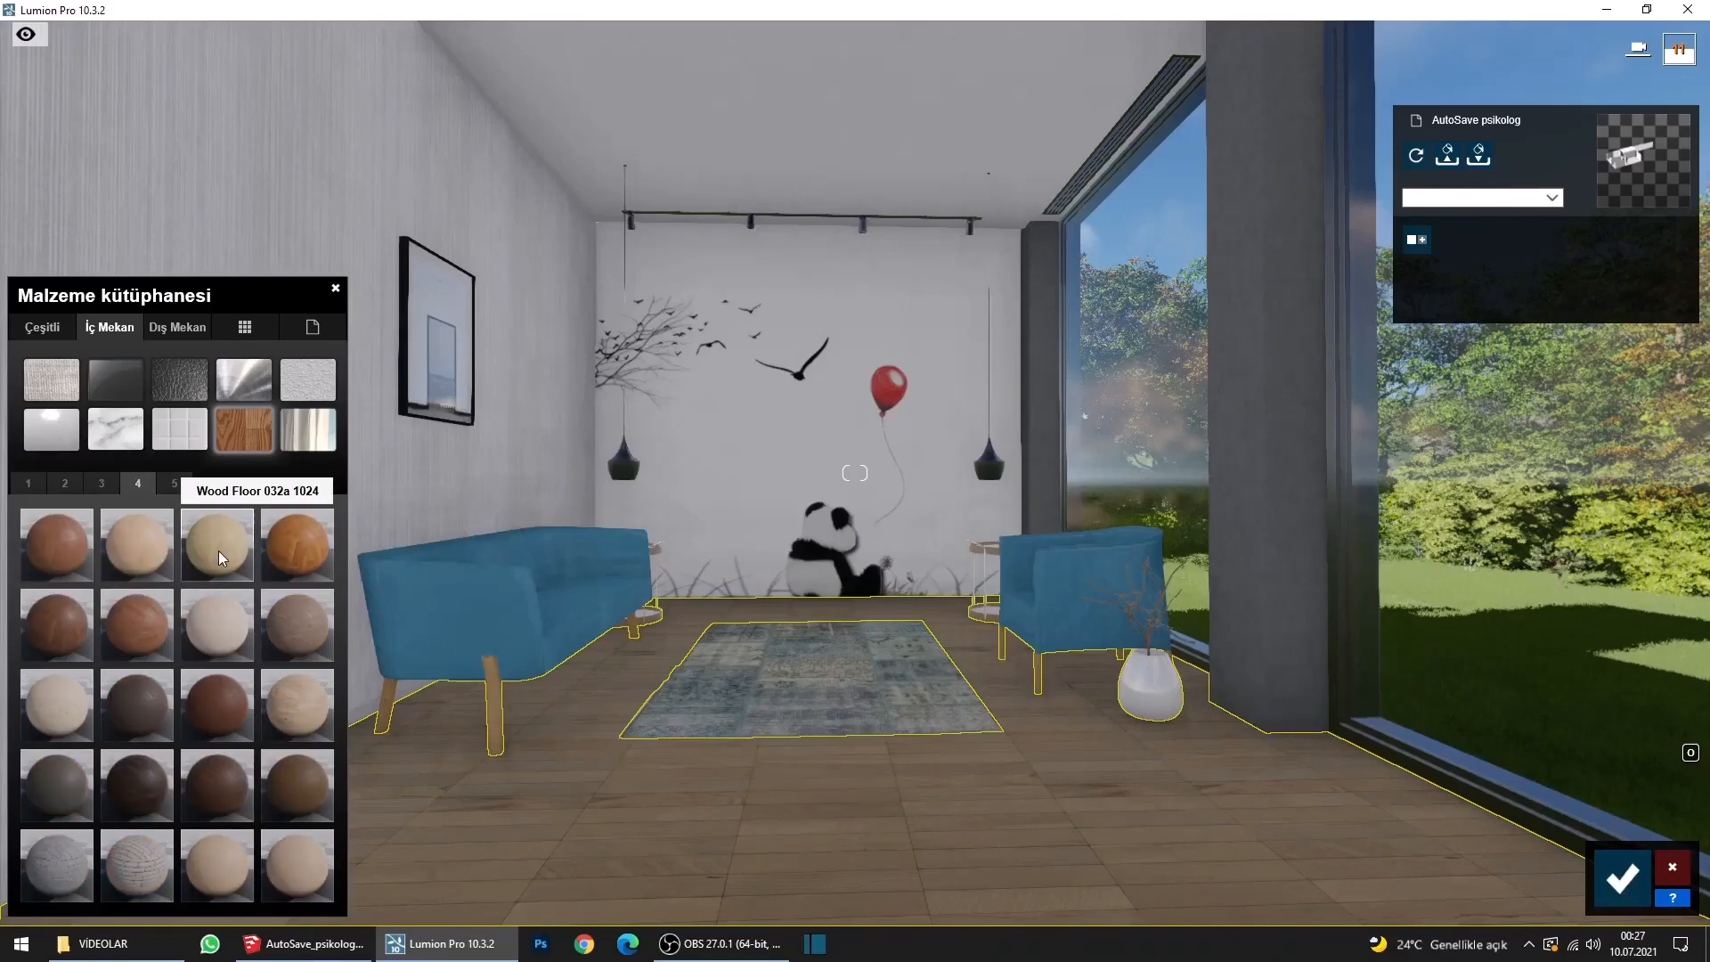
pyautogui.click(155, 800)
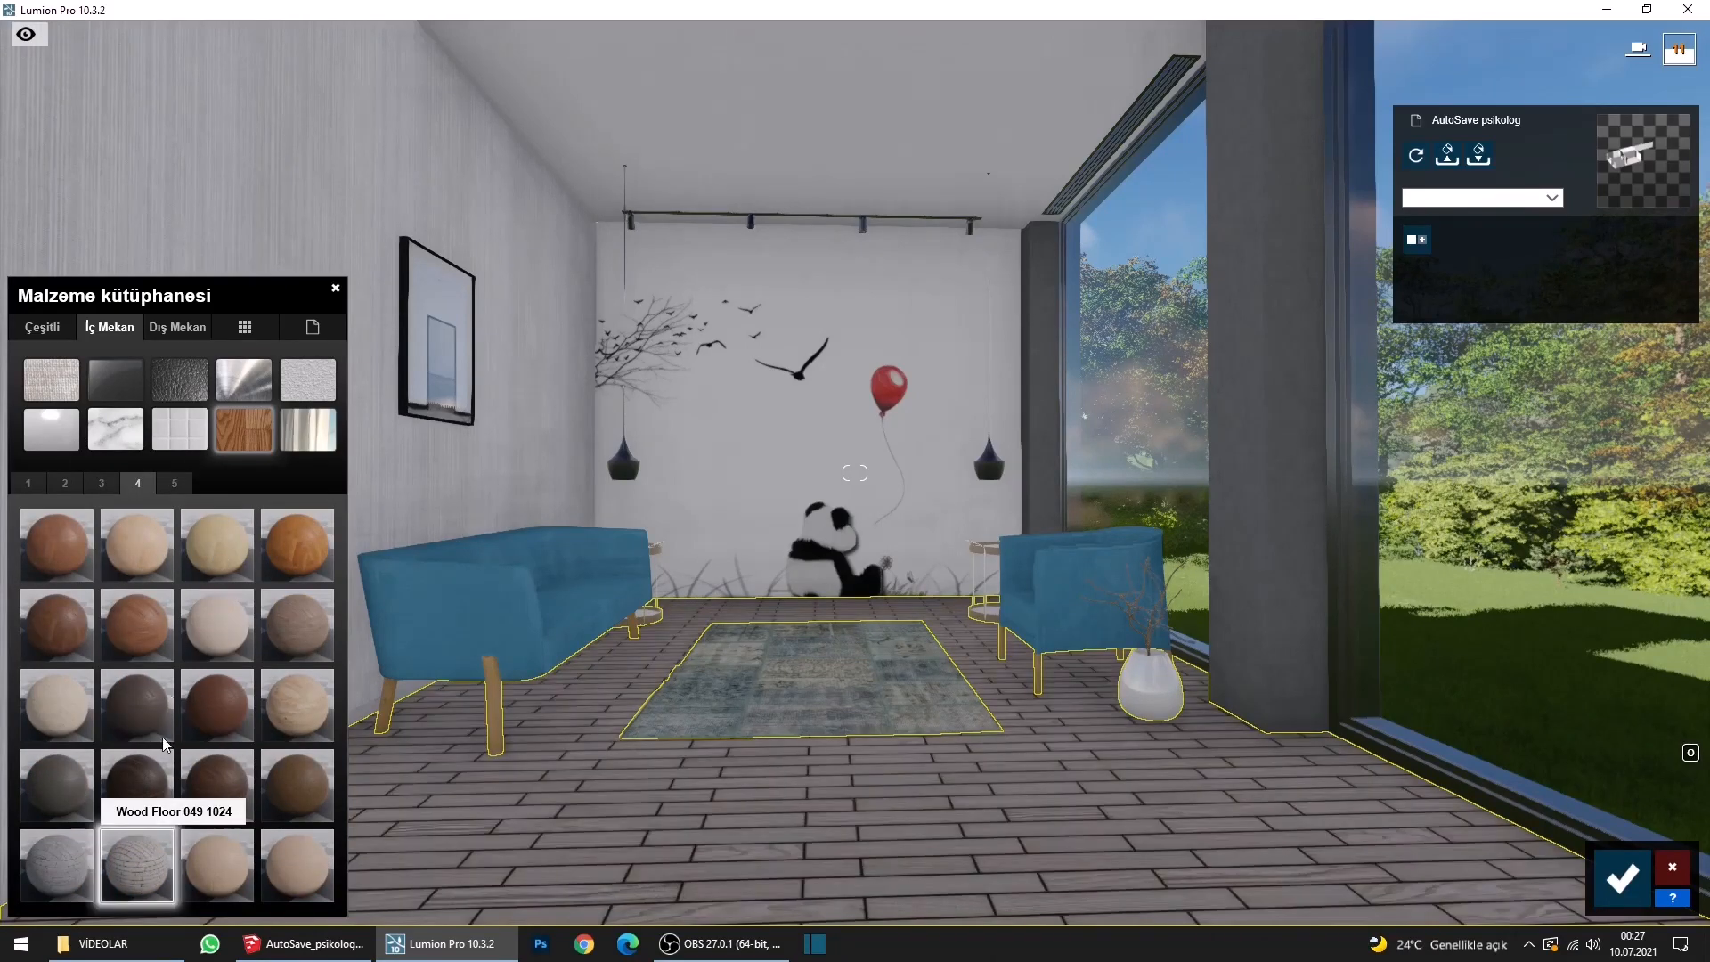
pyautogui.click(175, 482)
pyautogui.click(57, 548)
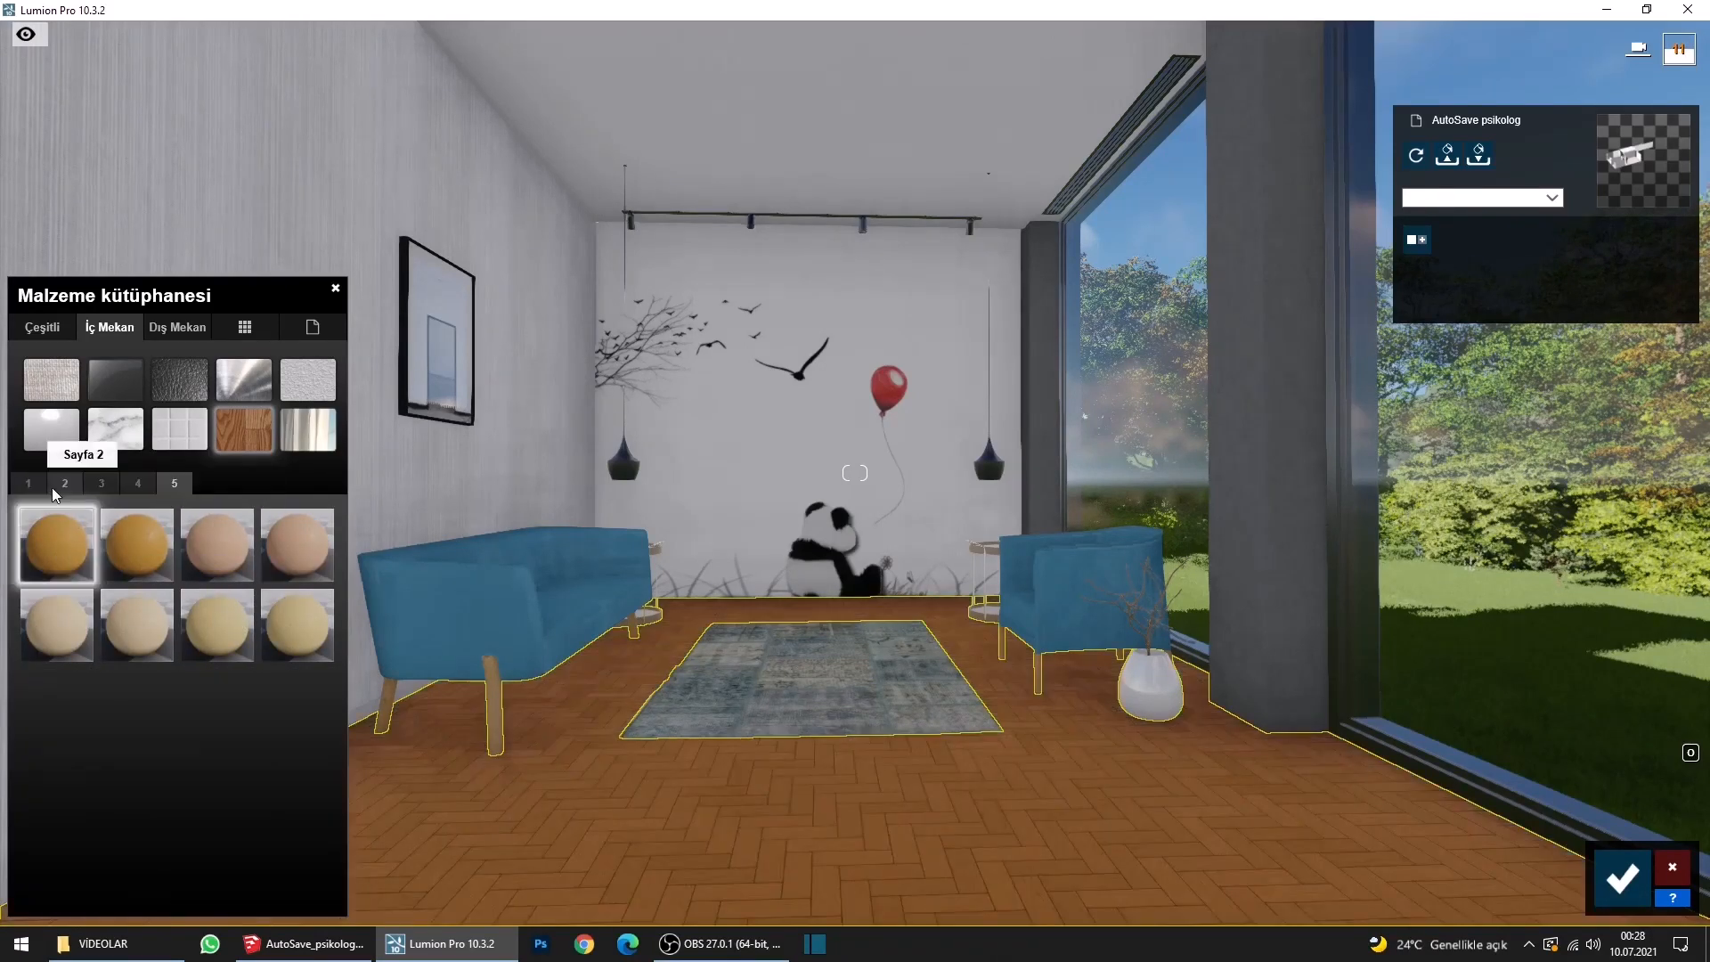
# Try Poliigon wood materials from library pages 2 and 1 on the floor, including Polii Wood Fine 018 VAR1 3K.
pyautogui.click(66, 486)
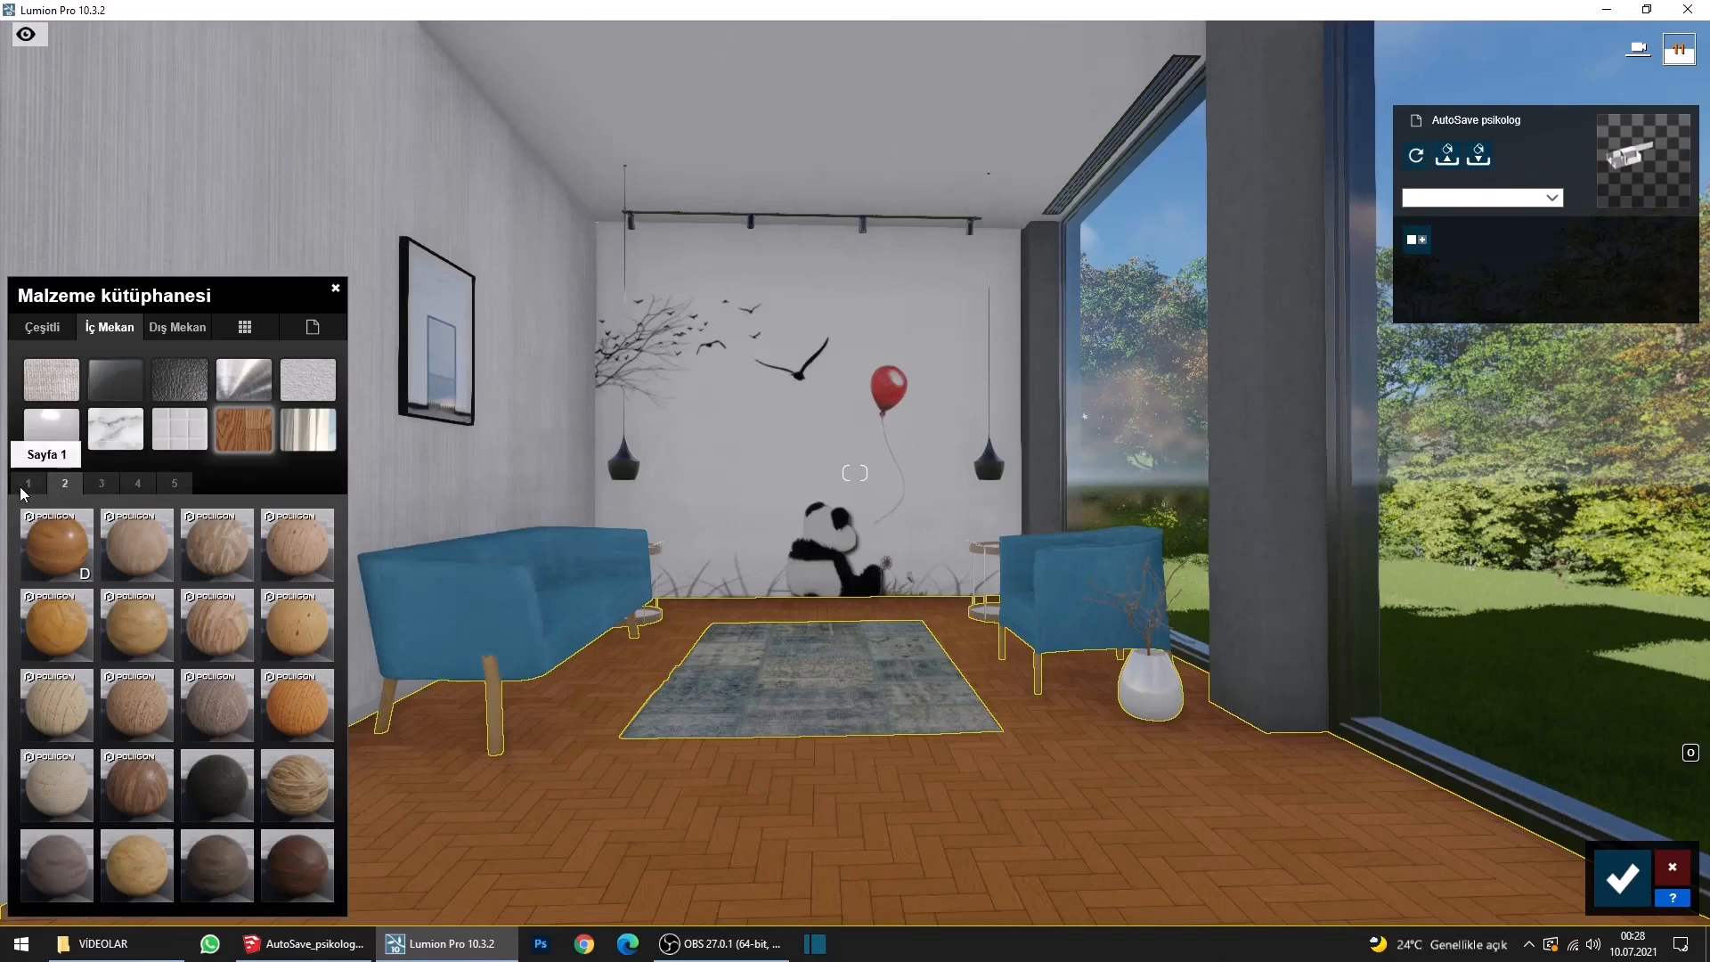
pyautogui.click(222, 634)
pyautogui.click(29, 483)
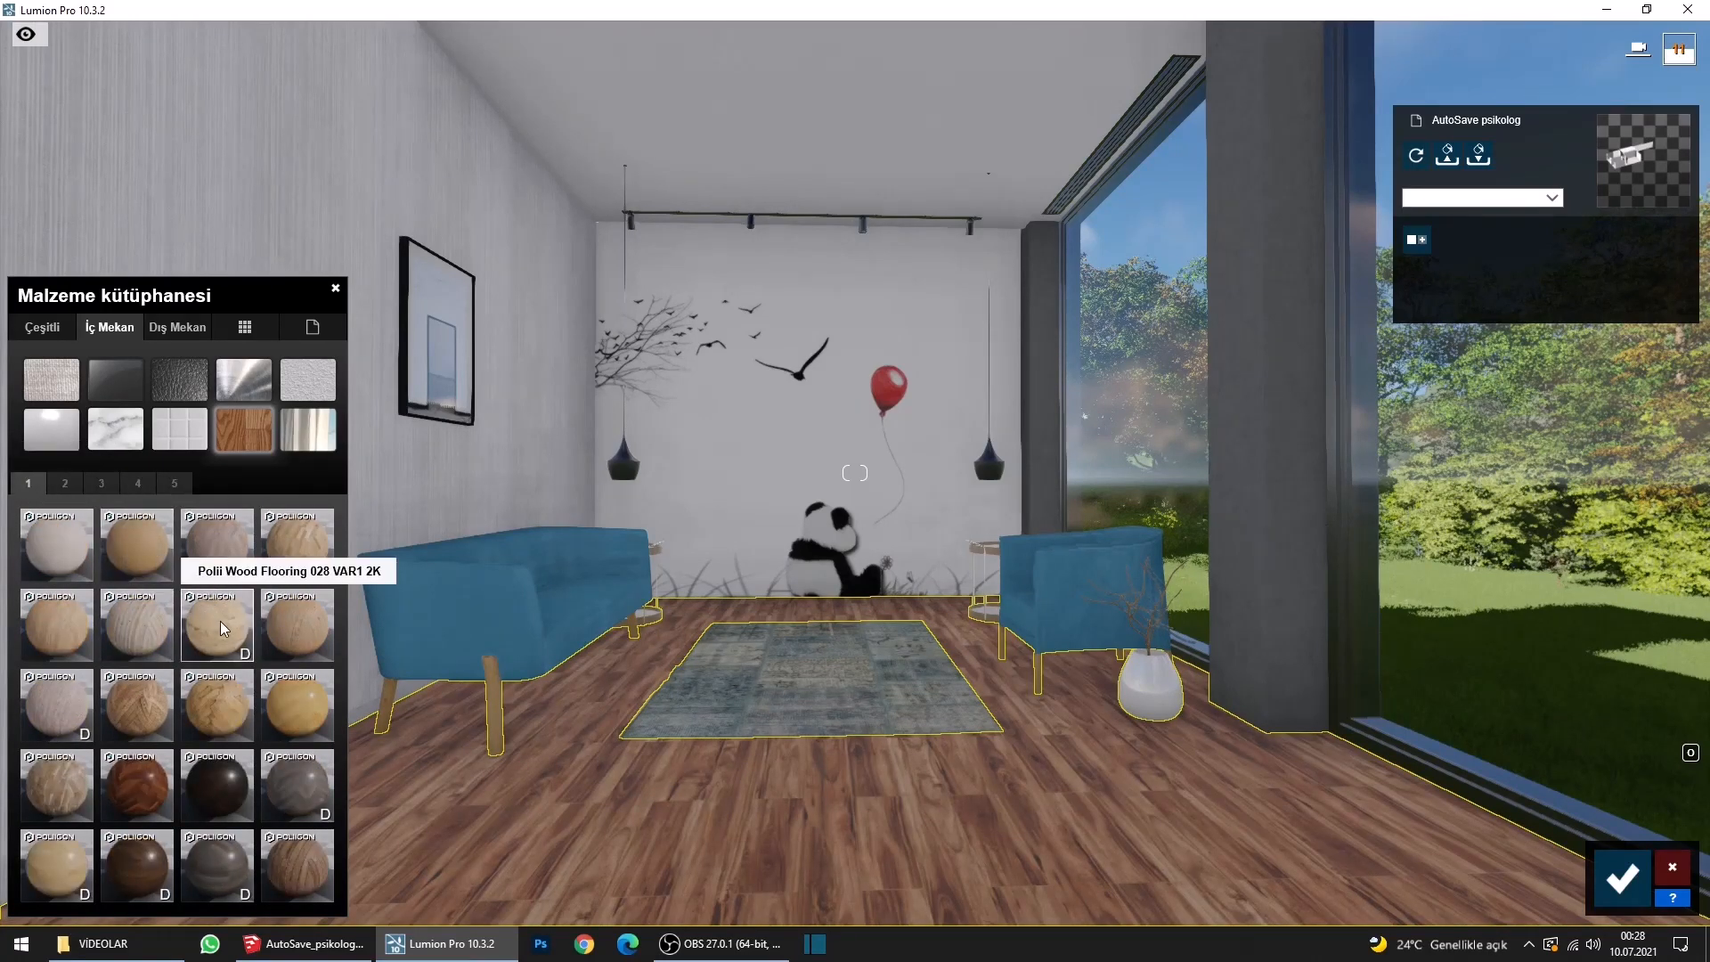
pyautogui.click(225, 628)
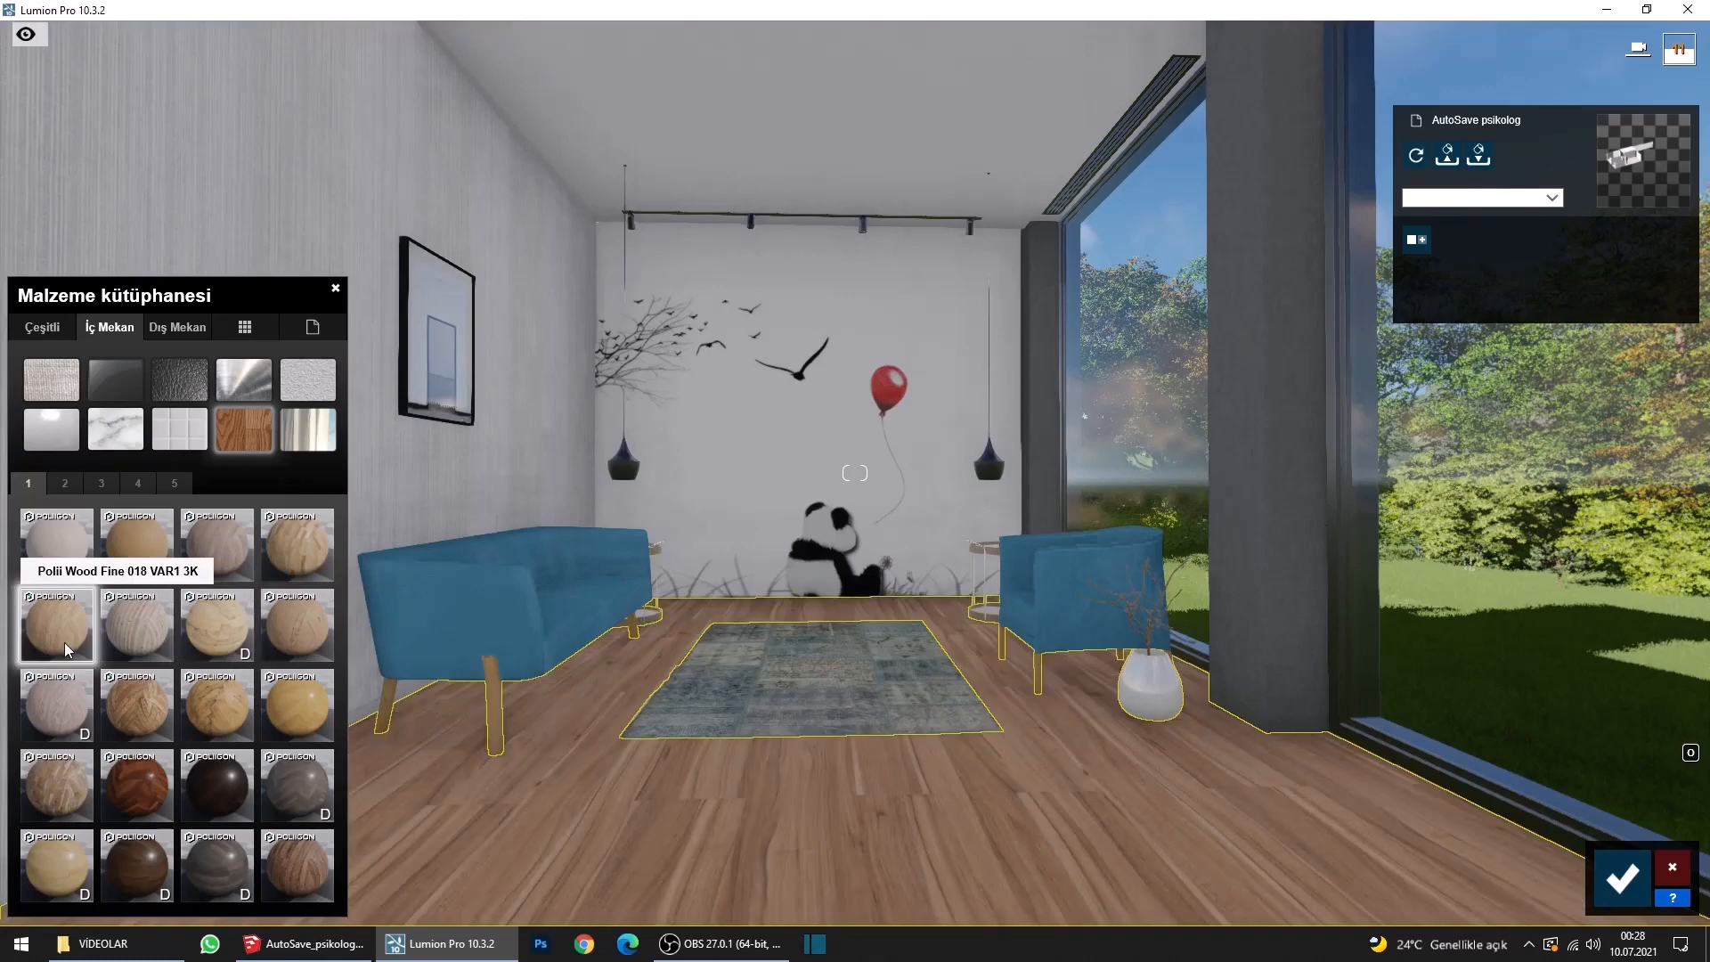
pyautogui.click(296, 559)
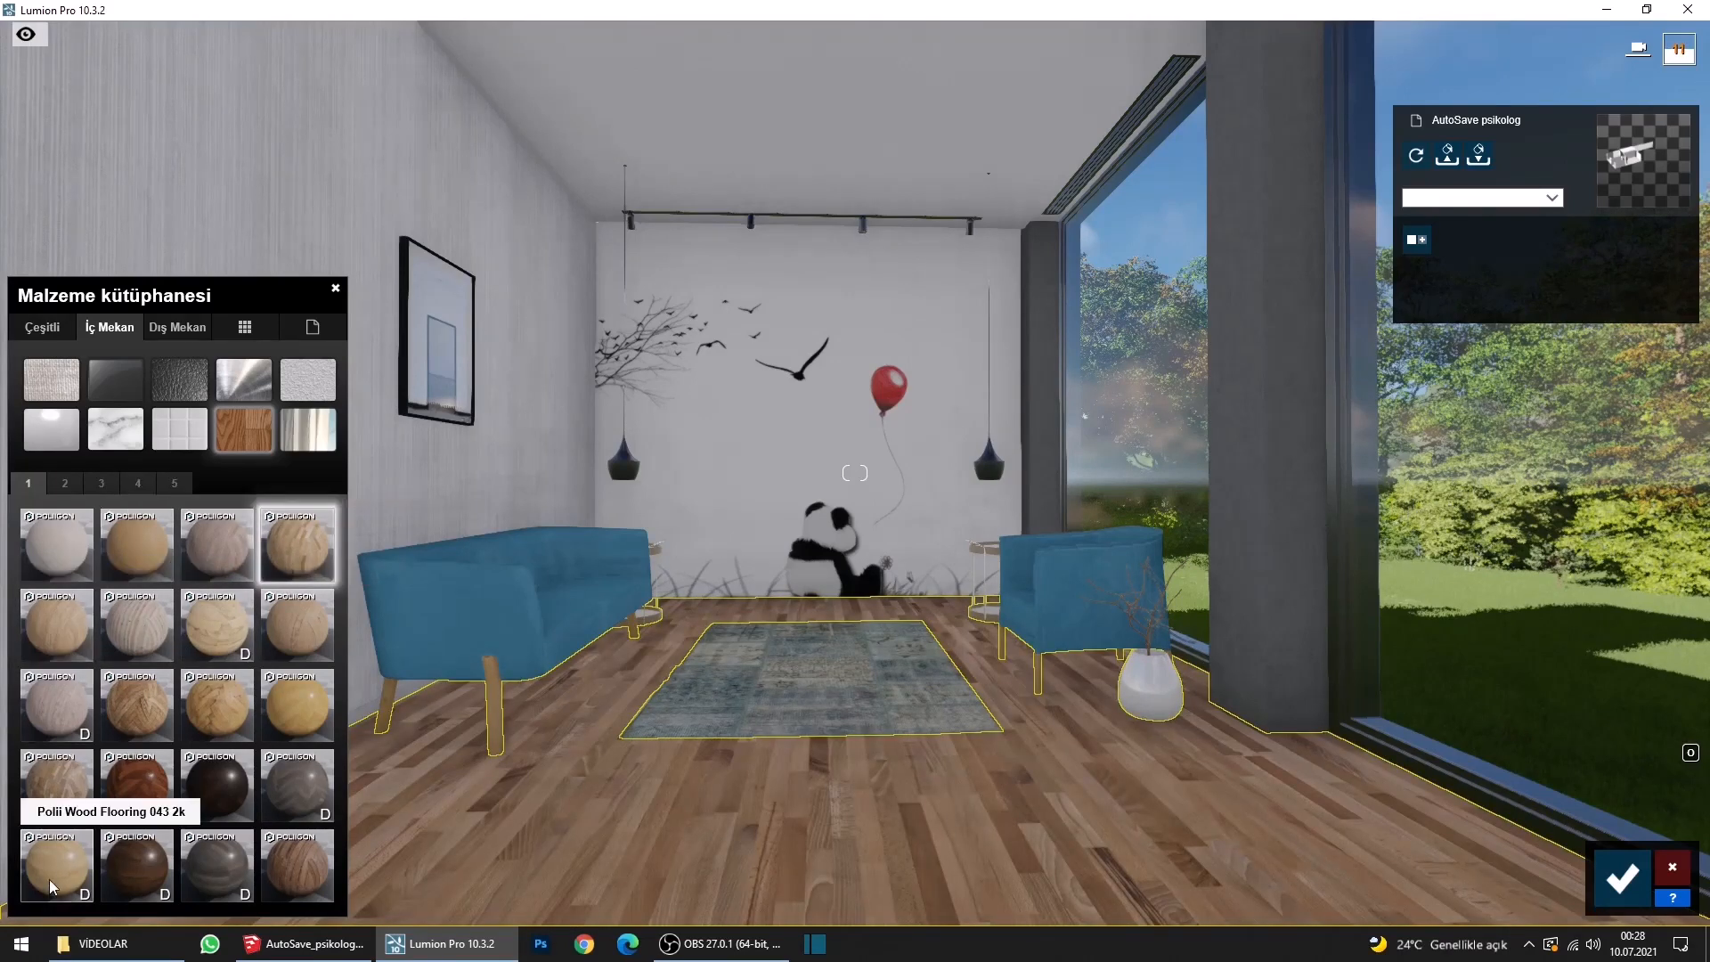
pyautogui.click(207, 720)
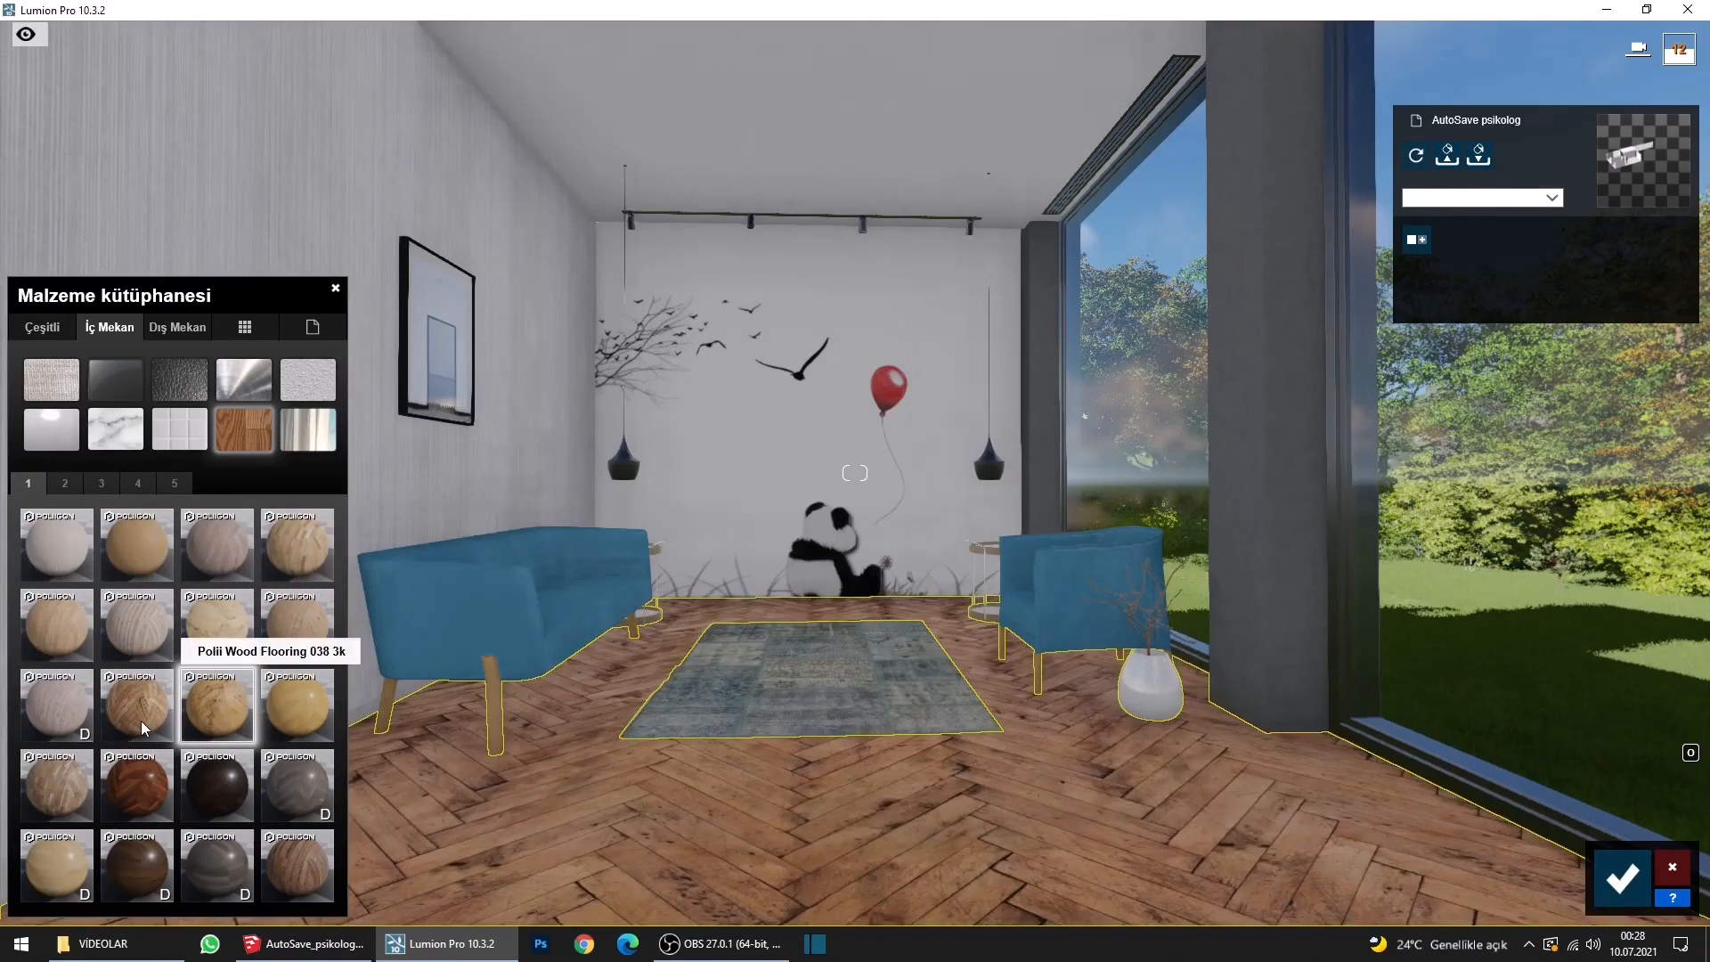
# Apply Polii Wood Flooring 037 3k to the floor and set its map size to 0.8.
pyautogui.click(144, 728)
pyautogui.click(144, 728)
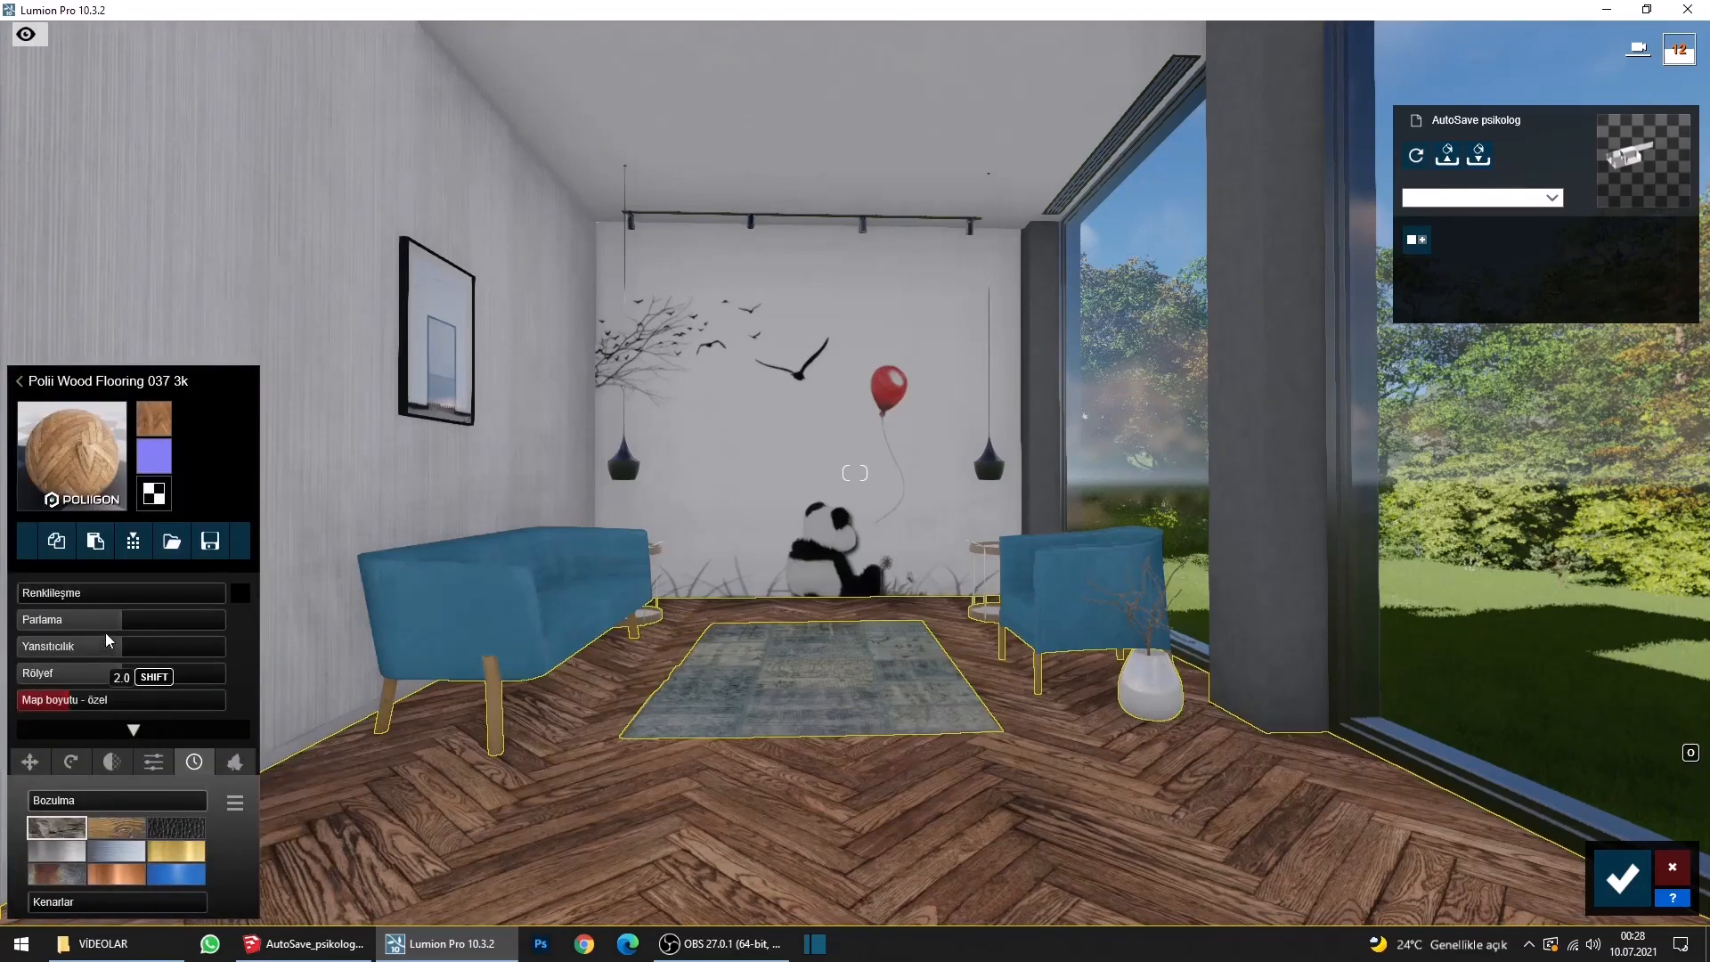
pyautogui.click(63, 707)
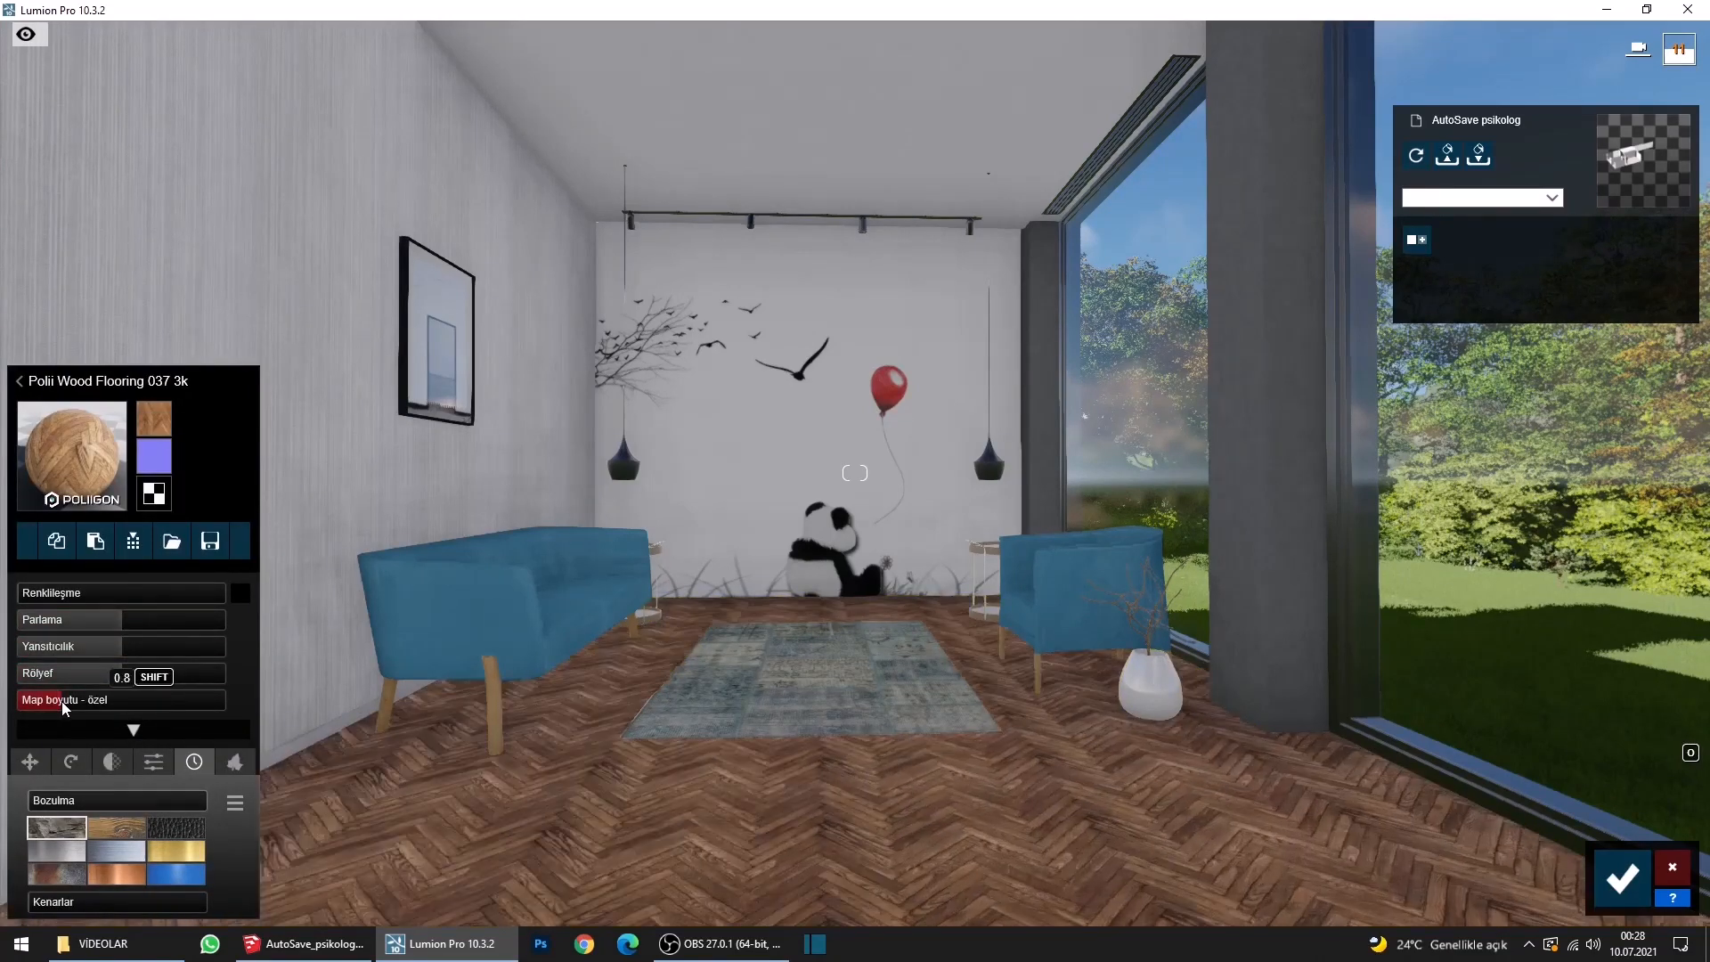
# Switch the floor back to the Polii Wood Flooring 08 3k material.
pyautogui.click(94, 539)
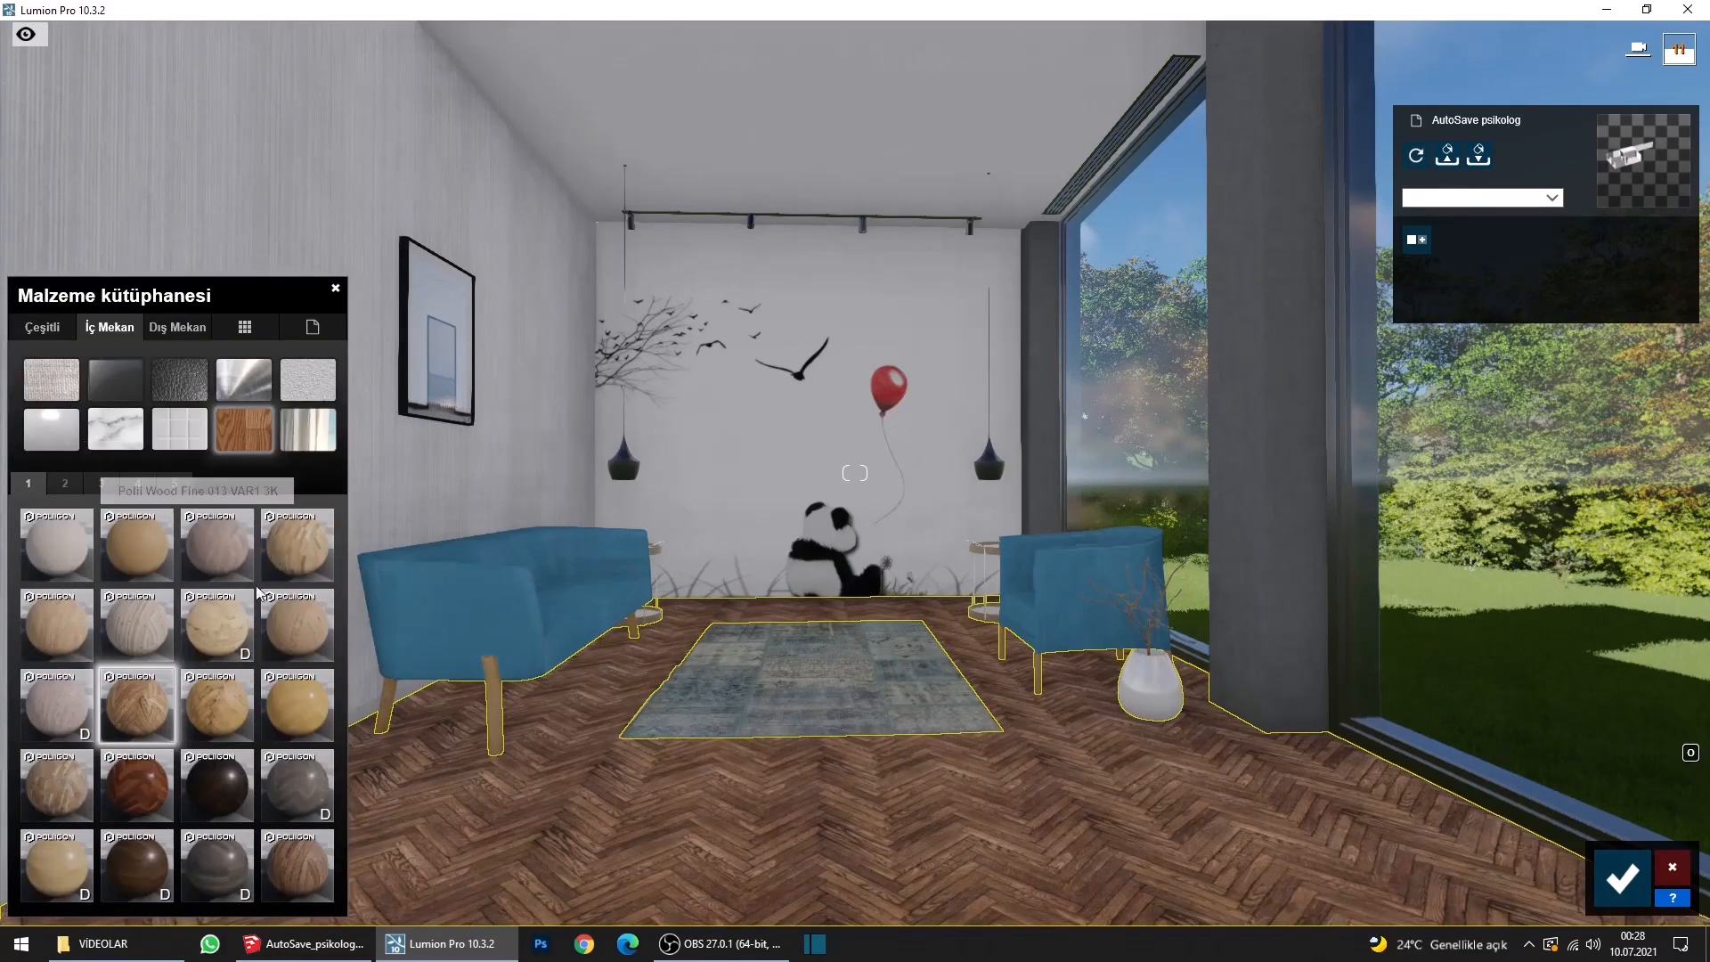
pyautogui.click(64, 482)
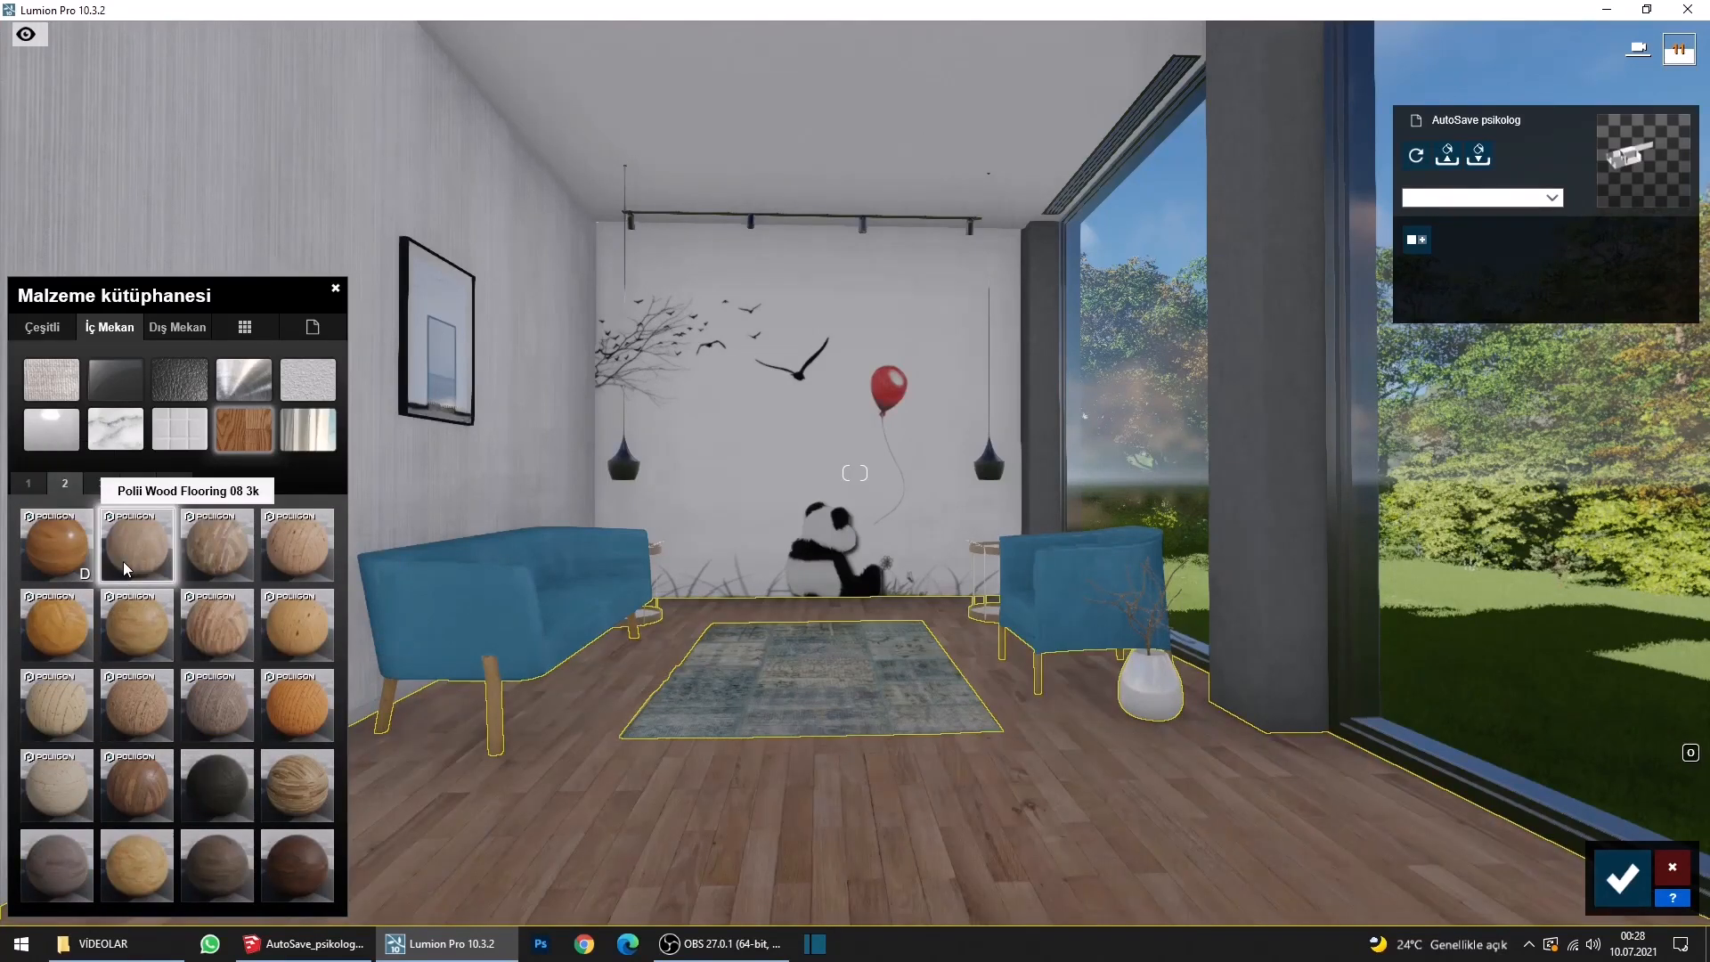
pyautogui.click(123, 563)
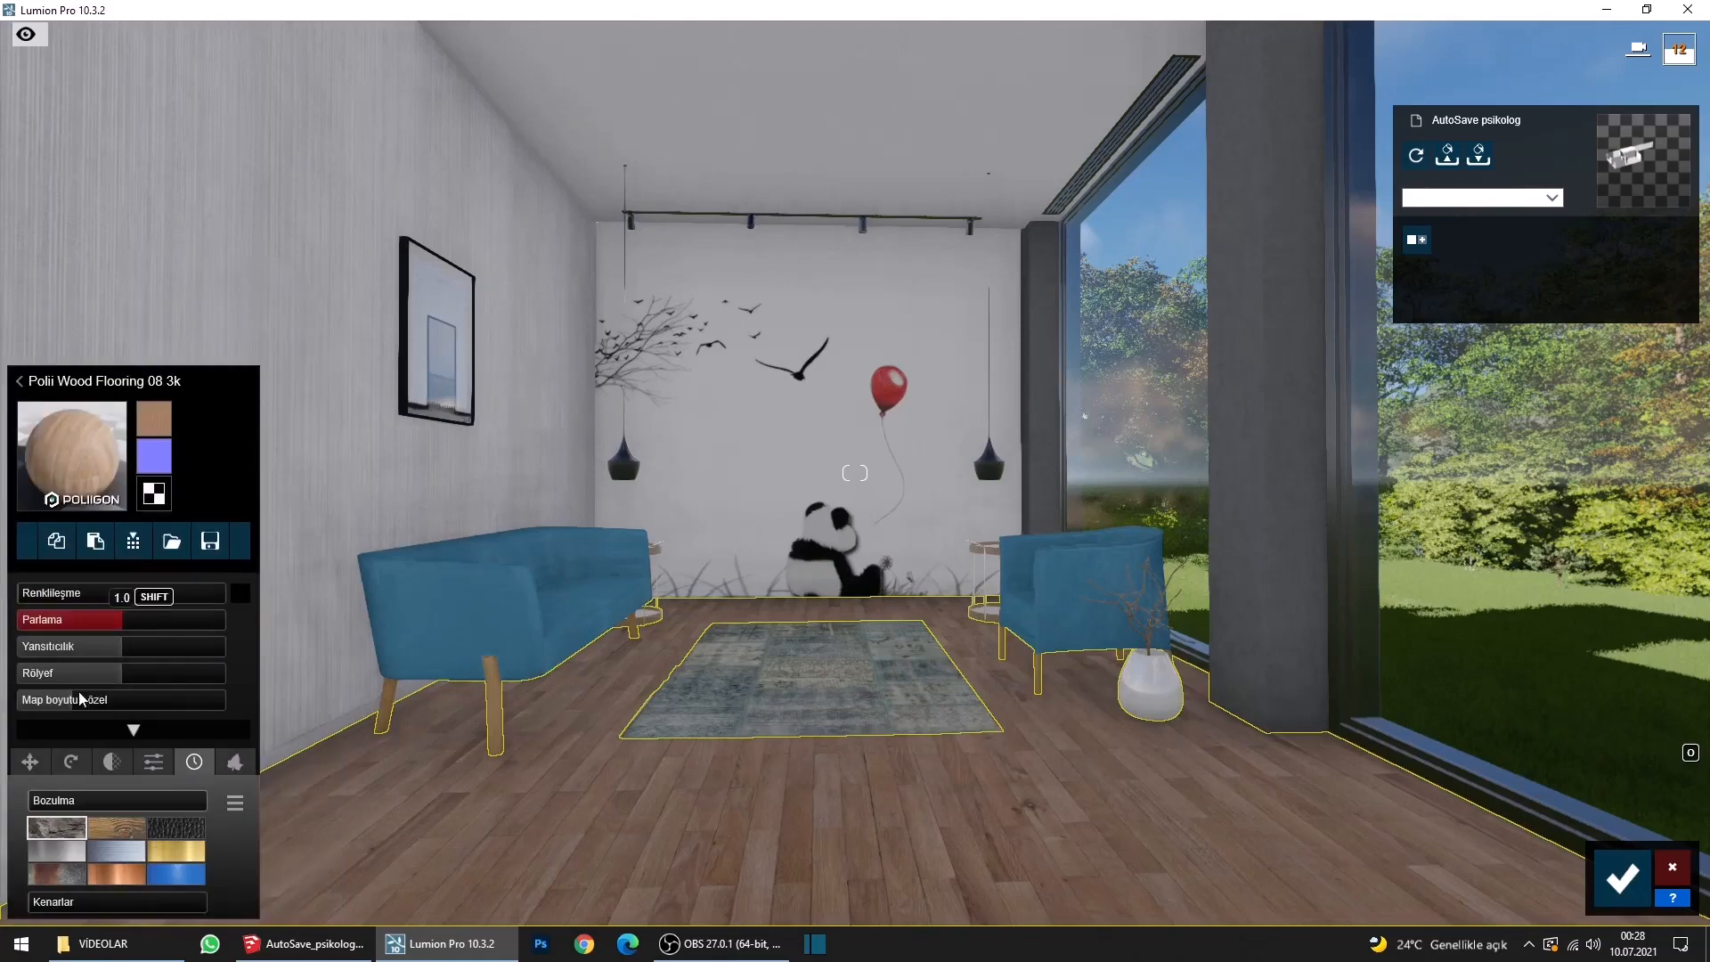
# Slightly raise the floor's relief, lower its gloss, add 0.1 wood weathering, save, and refresh the Photo 1 preview.
pyautogui.click(134, 672)
pyautogui.click(110, 619)
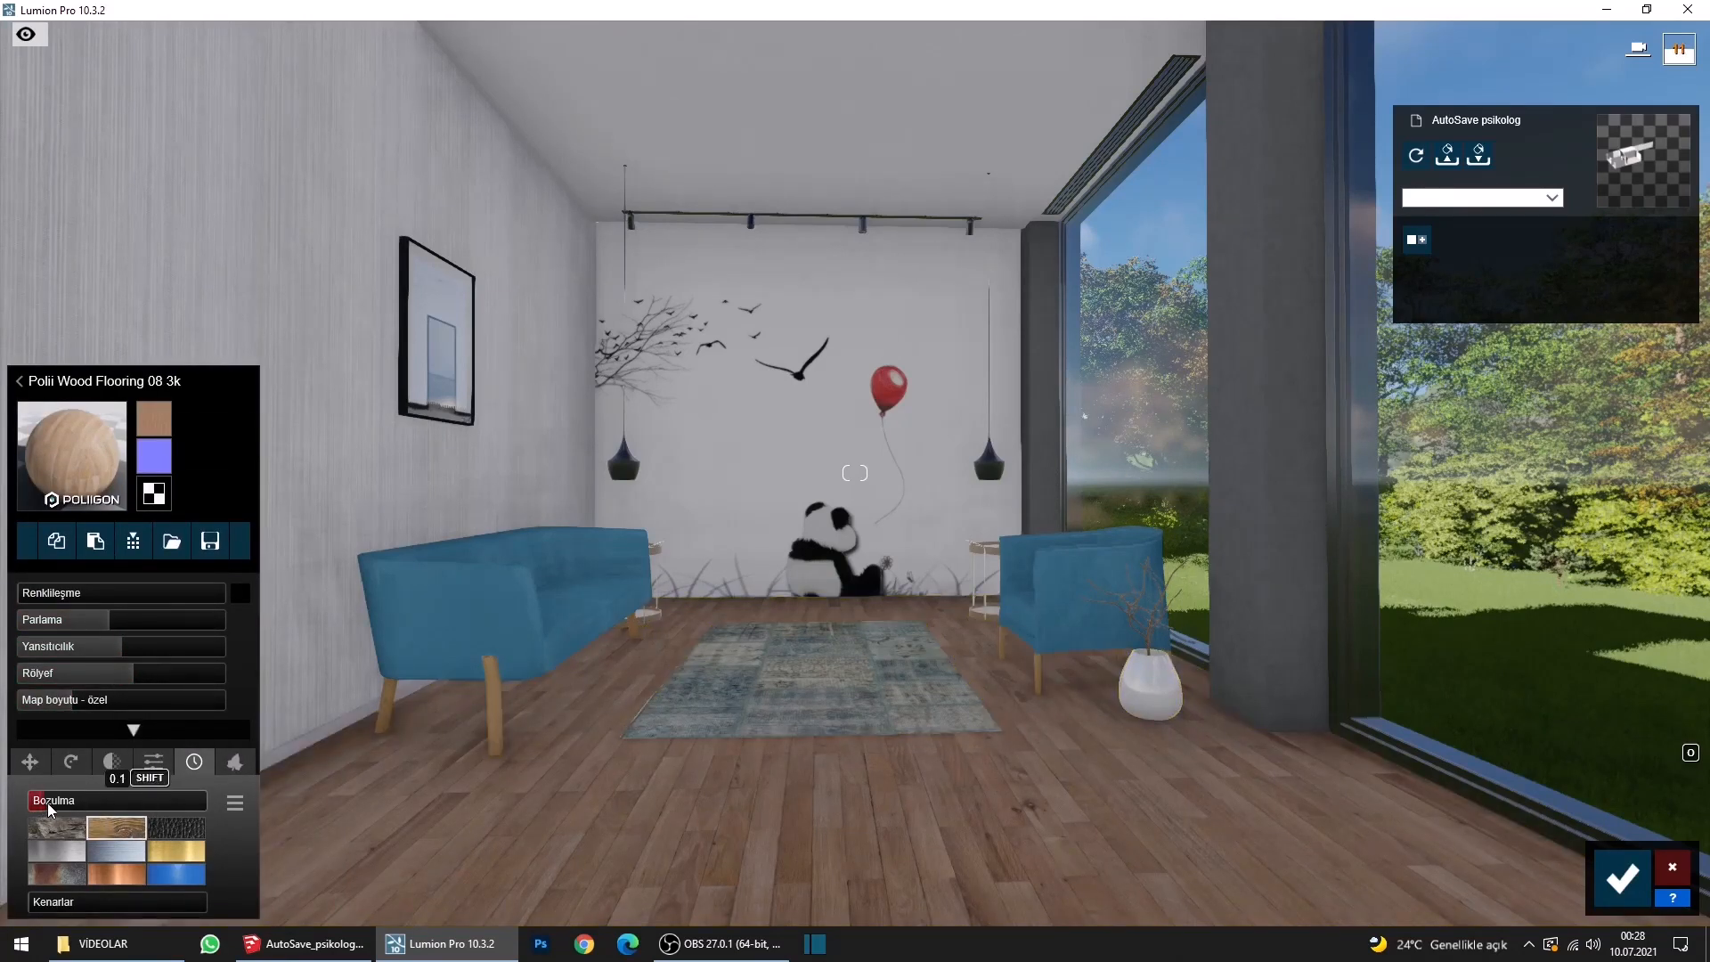
pyautogui.click(1623, 877)
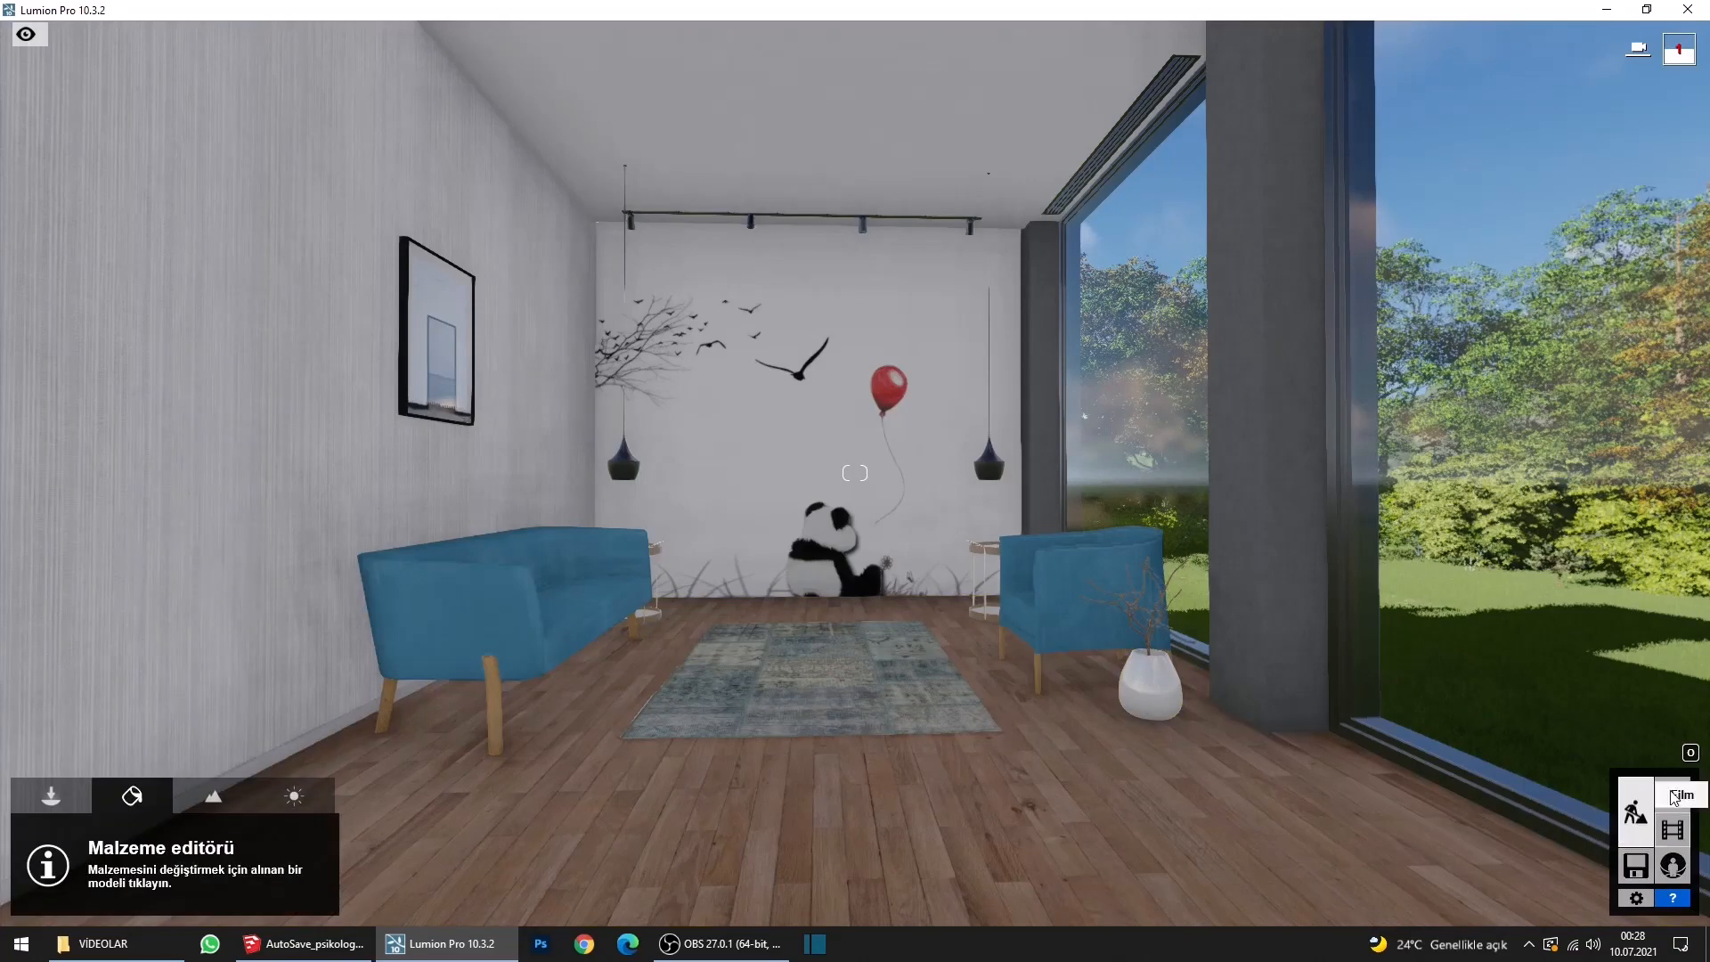
pyautogui.click(1672, 795)
pyautogui.click(116, 806)
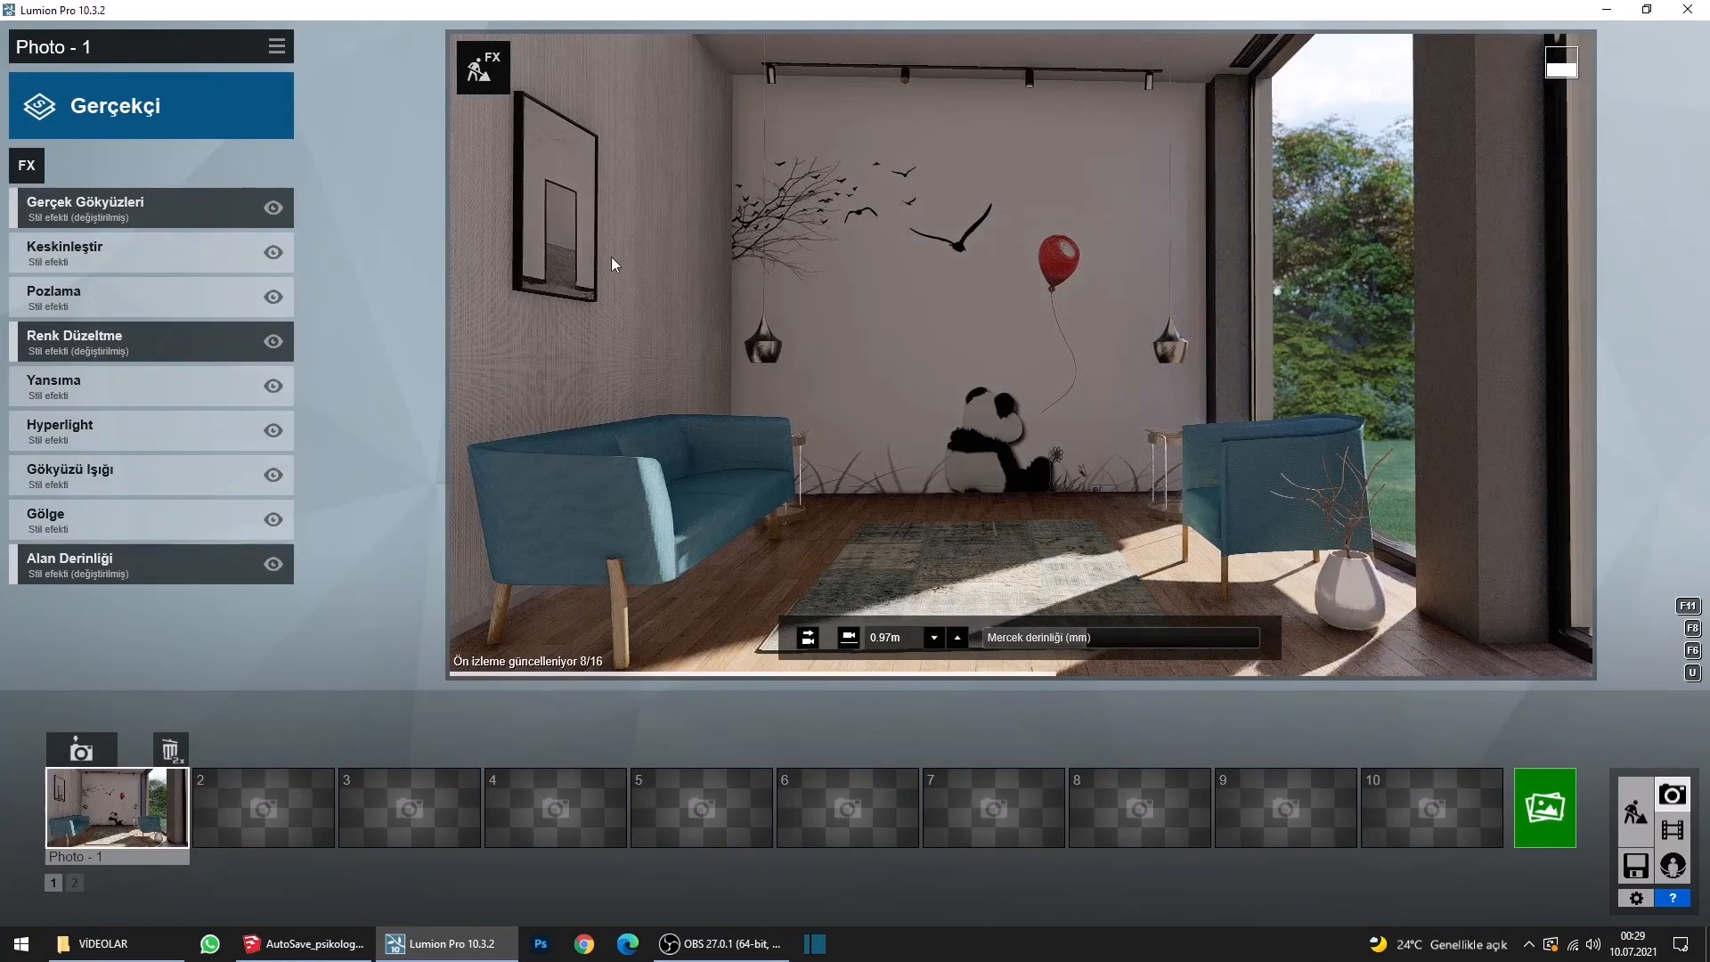
# Edit Photo 1's Reflection effect and add a reflection plane on the wooden floor.
pyautogui.click(1636, 812)
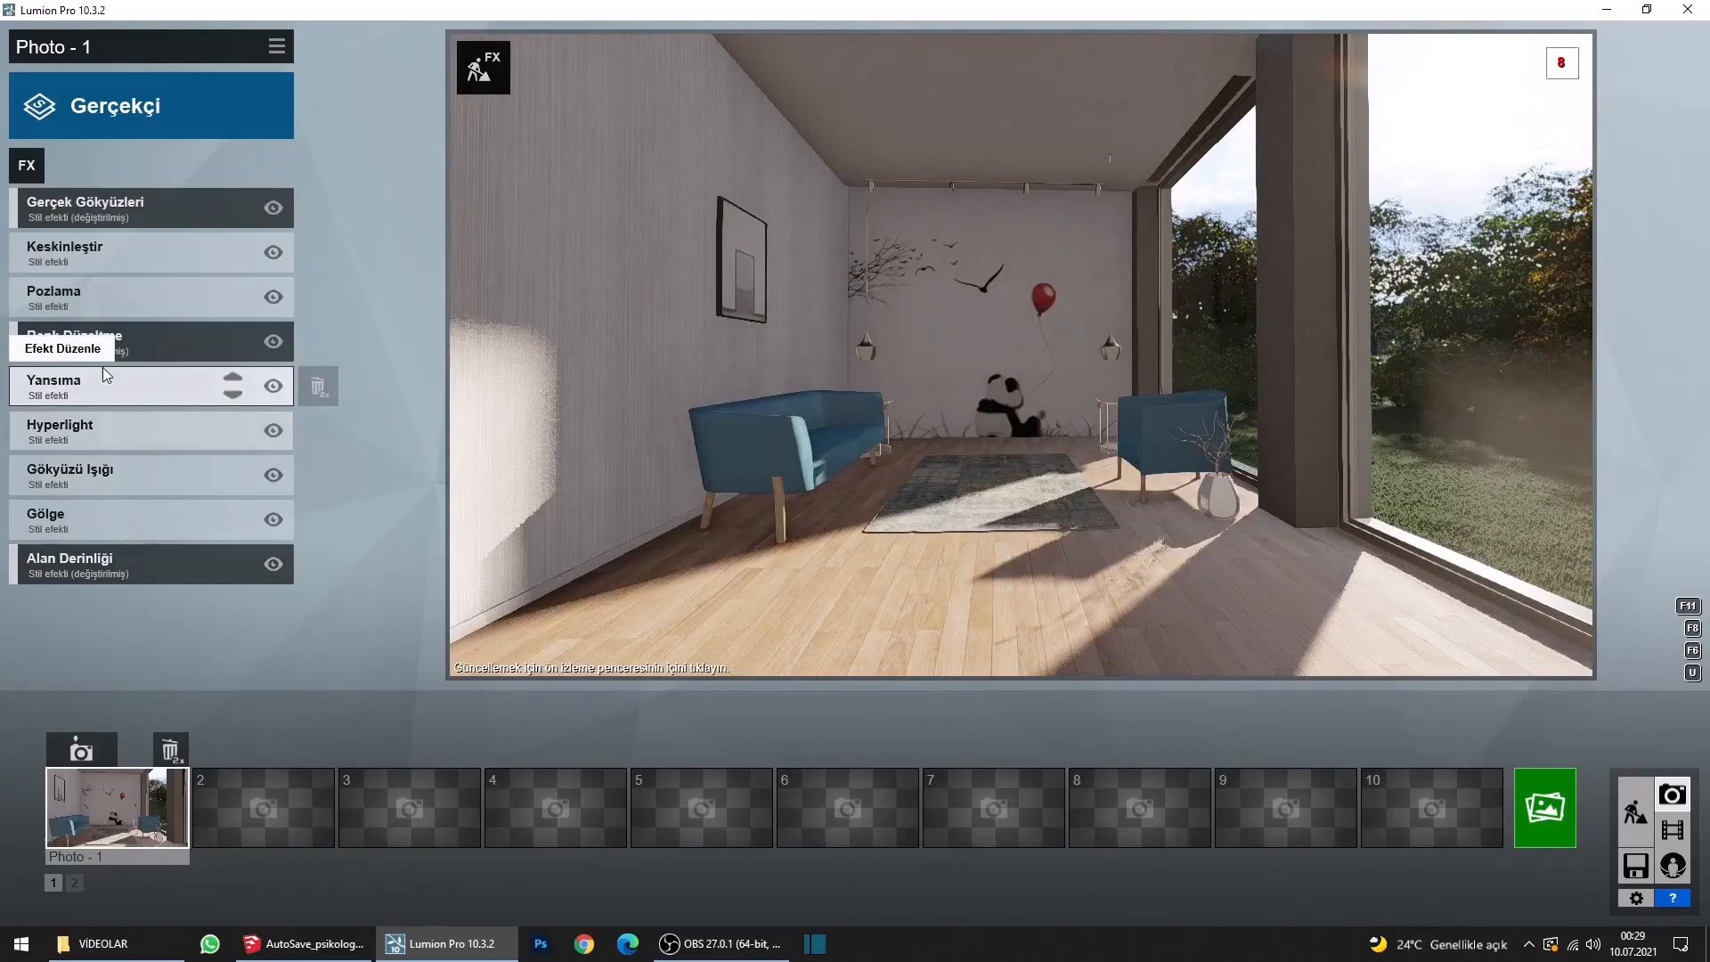
pyautogui.click(103, 367)
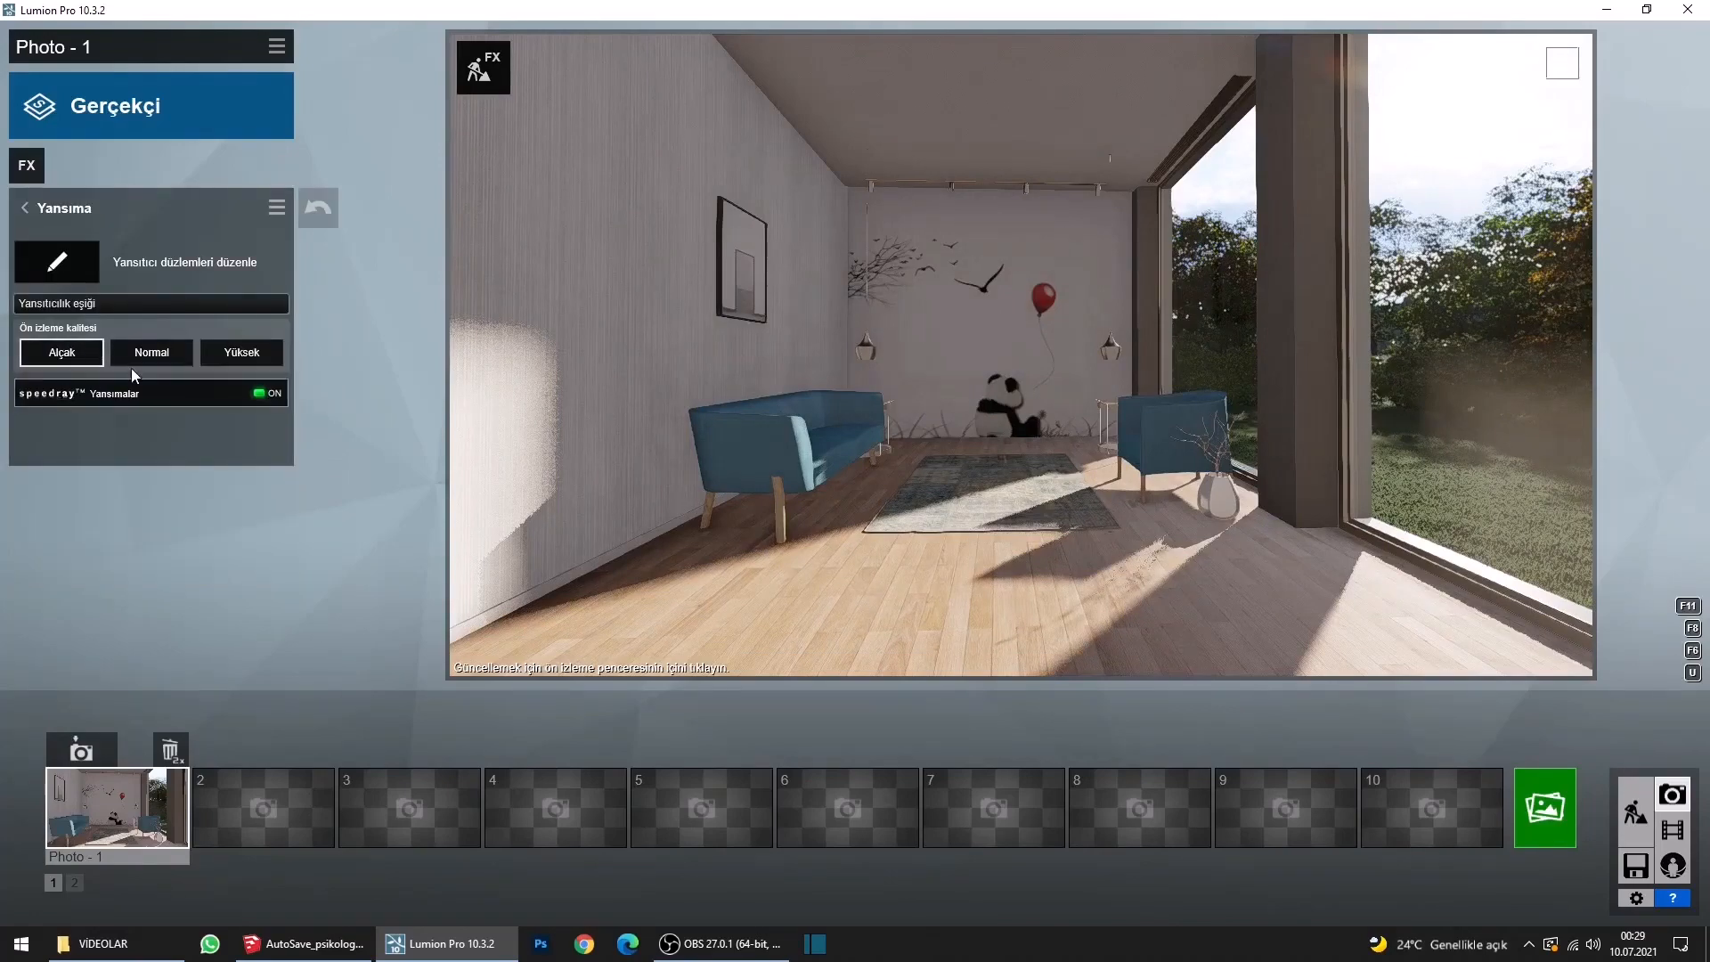
pyautogui.click(62, 258)
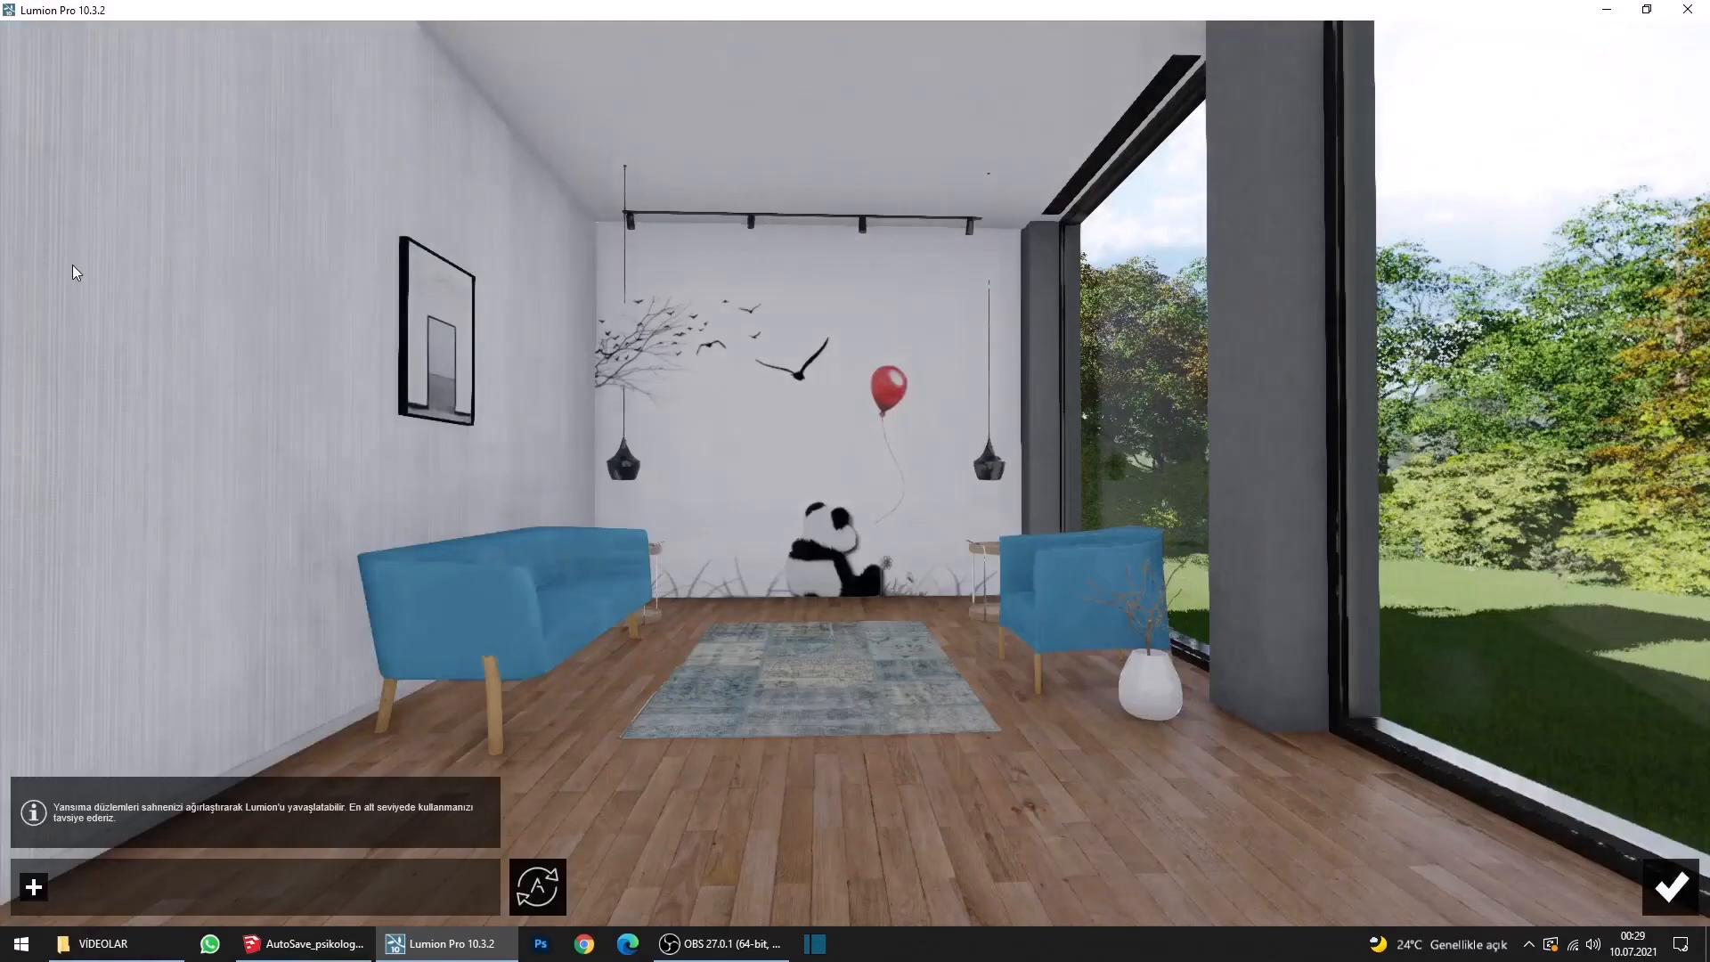
pyautogui.click(34, 889)
pyautogui.click(606, 795)
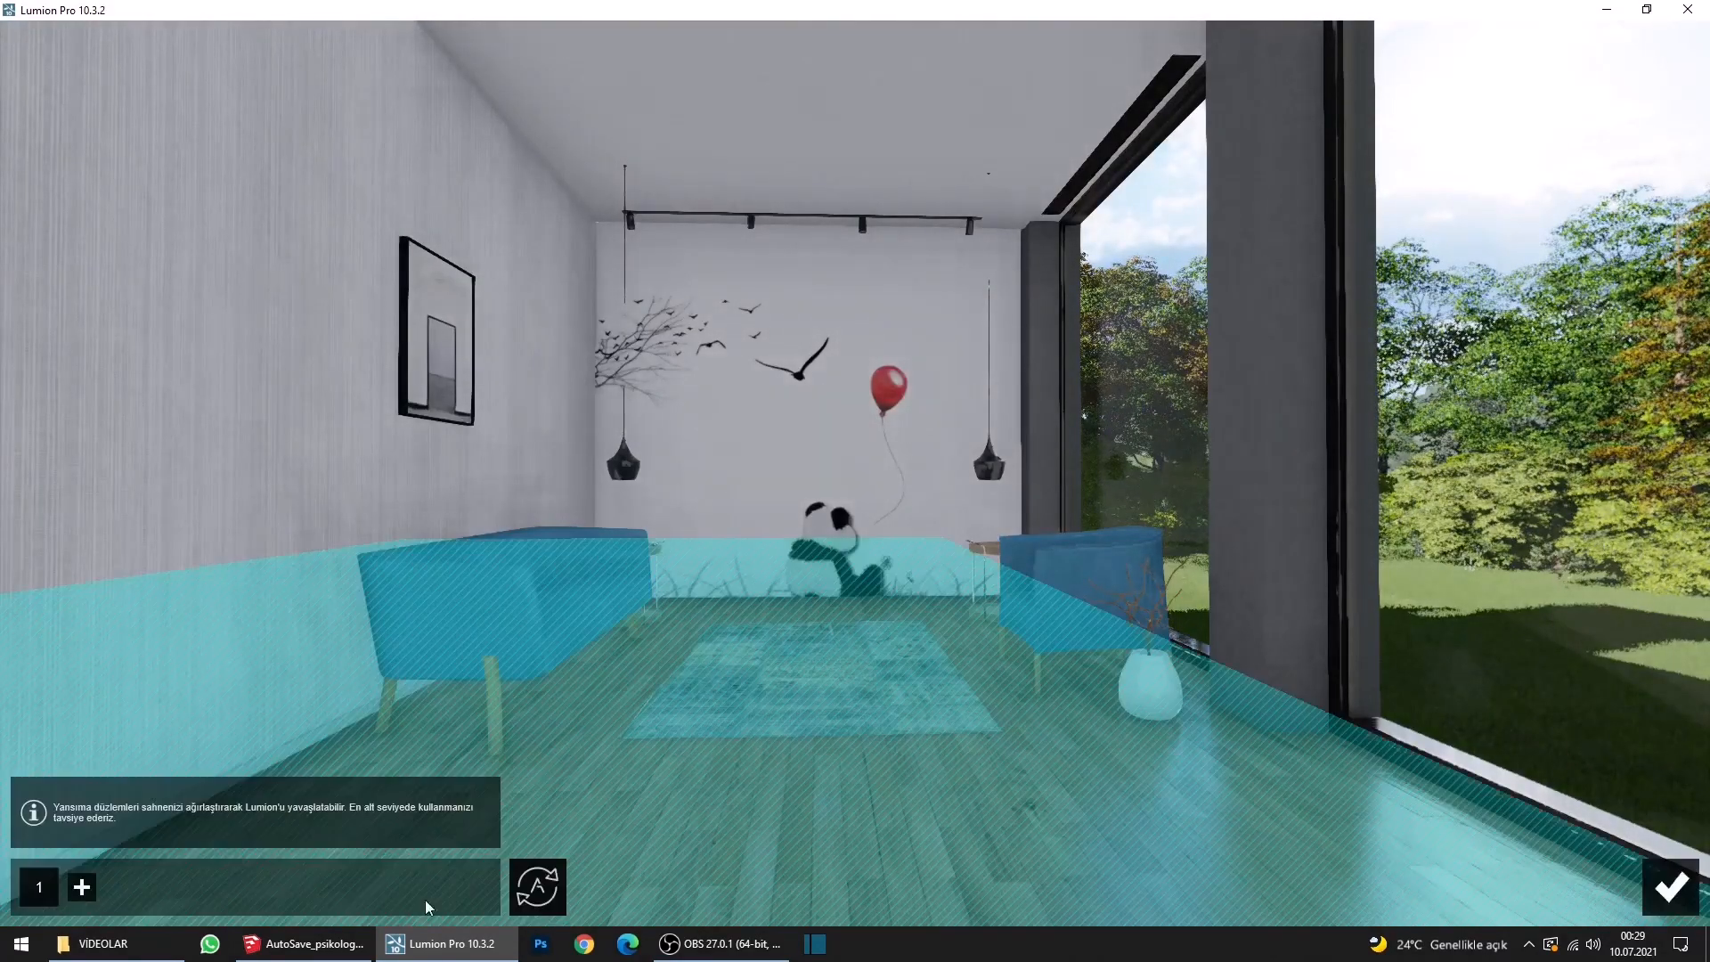
# Add reflection planes on the two window glass panes and close the plane editor.
pyautogui.click(82, 886)
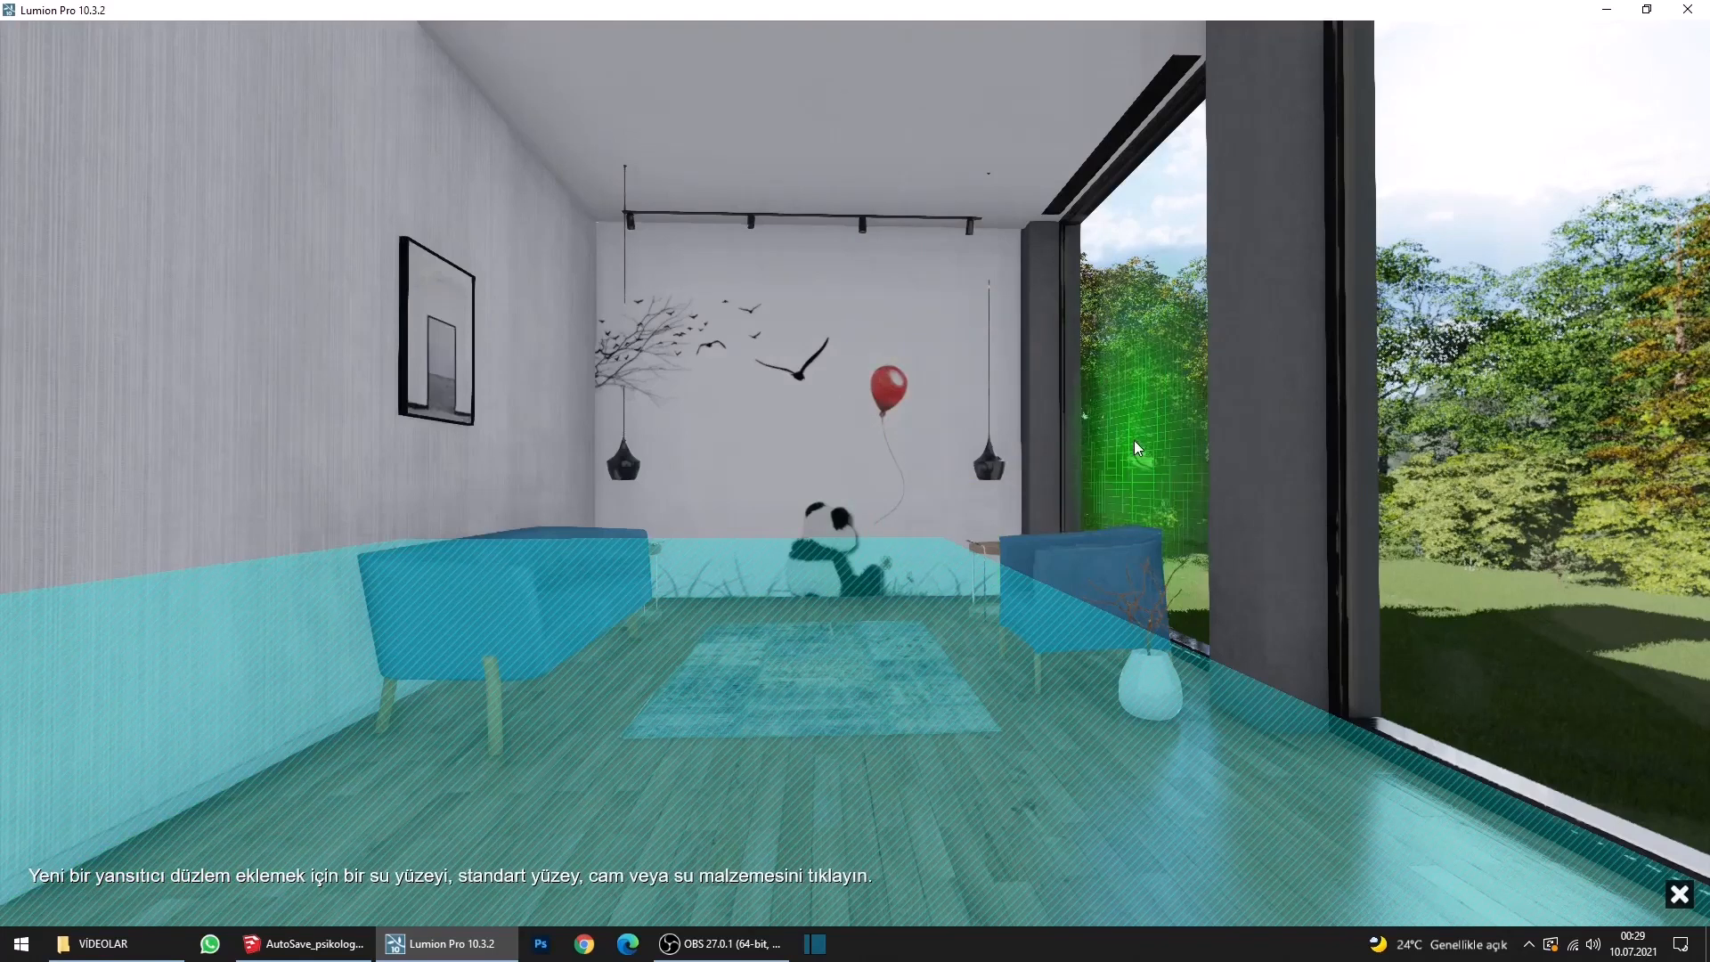
pyautogui.click(1095, 410)
pyautogui.click(130, 887)
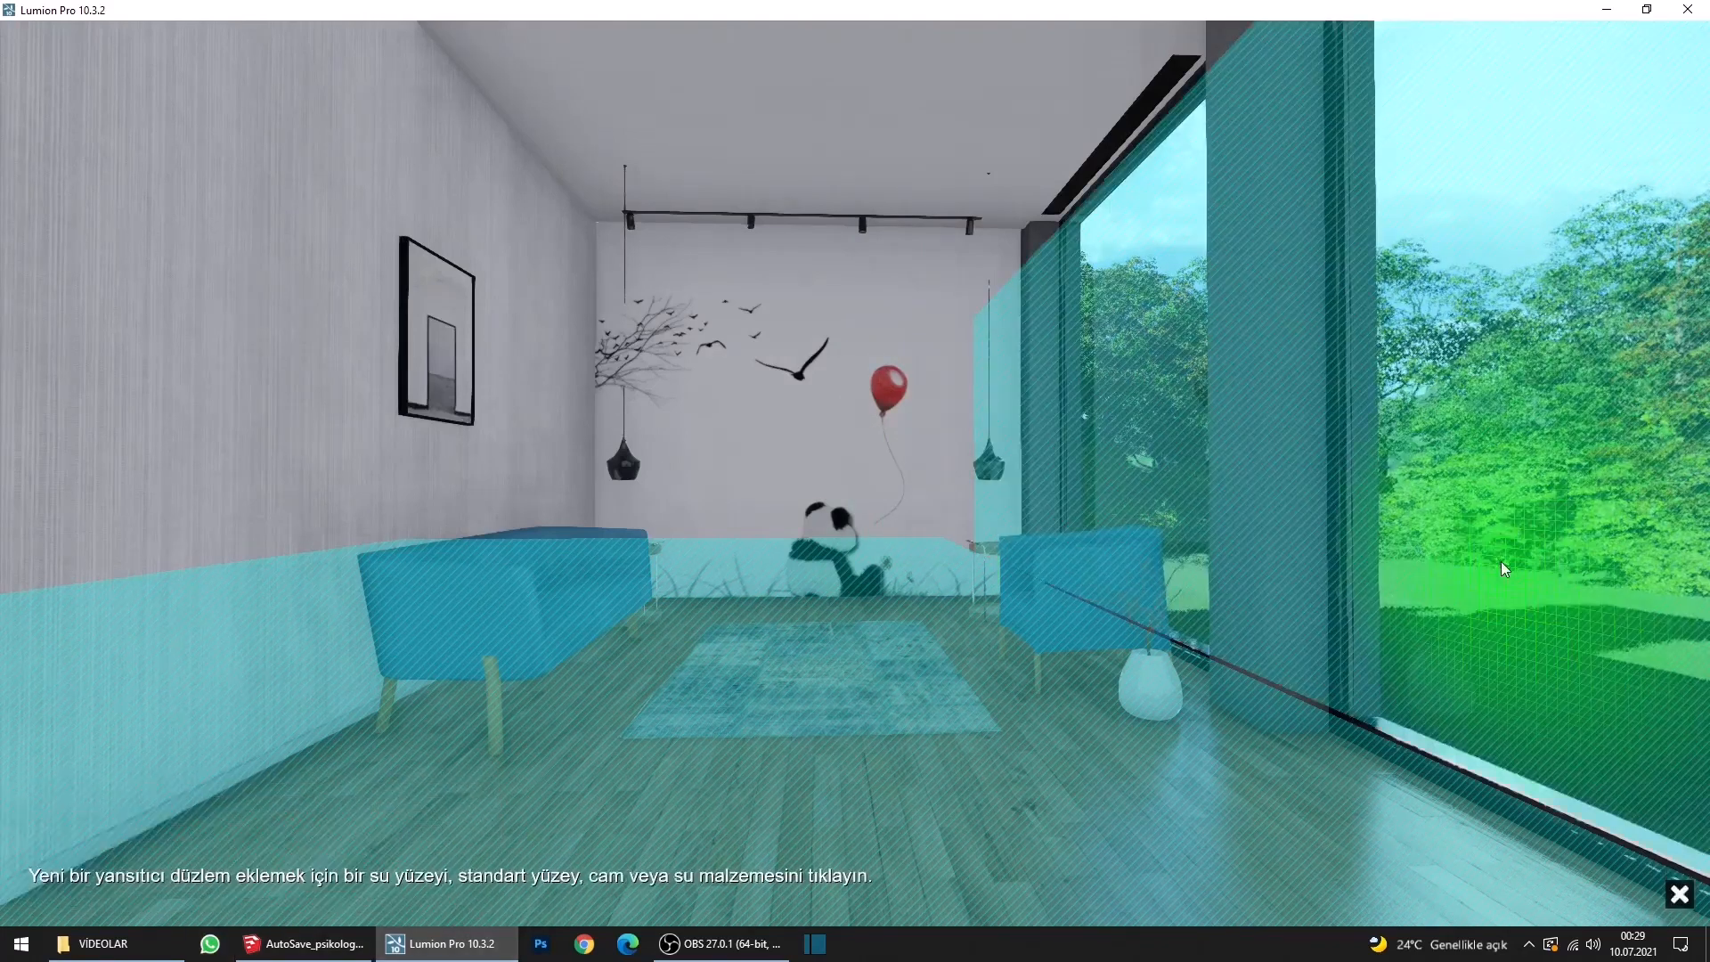
pyautogui.click(1489, 784)
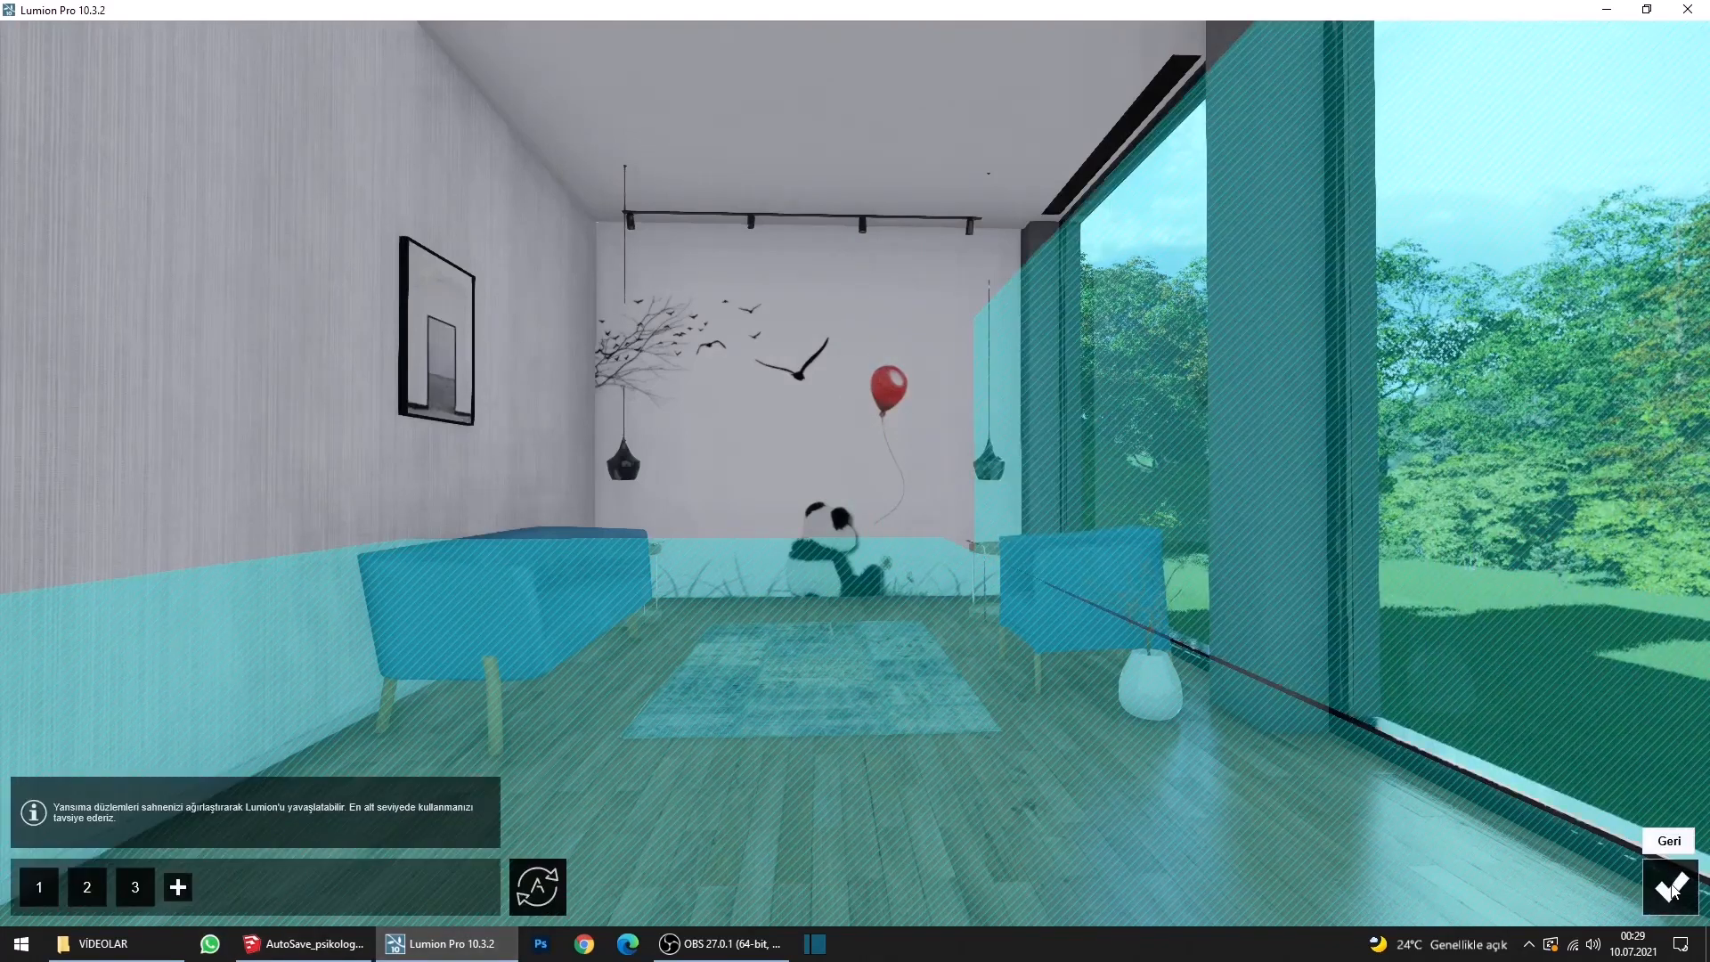
pyautogui.press('Escape')
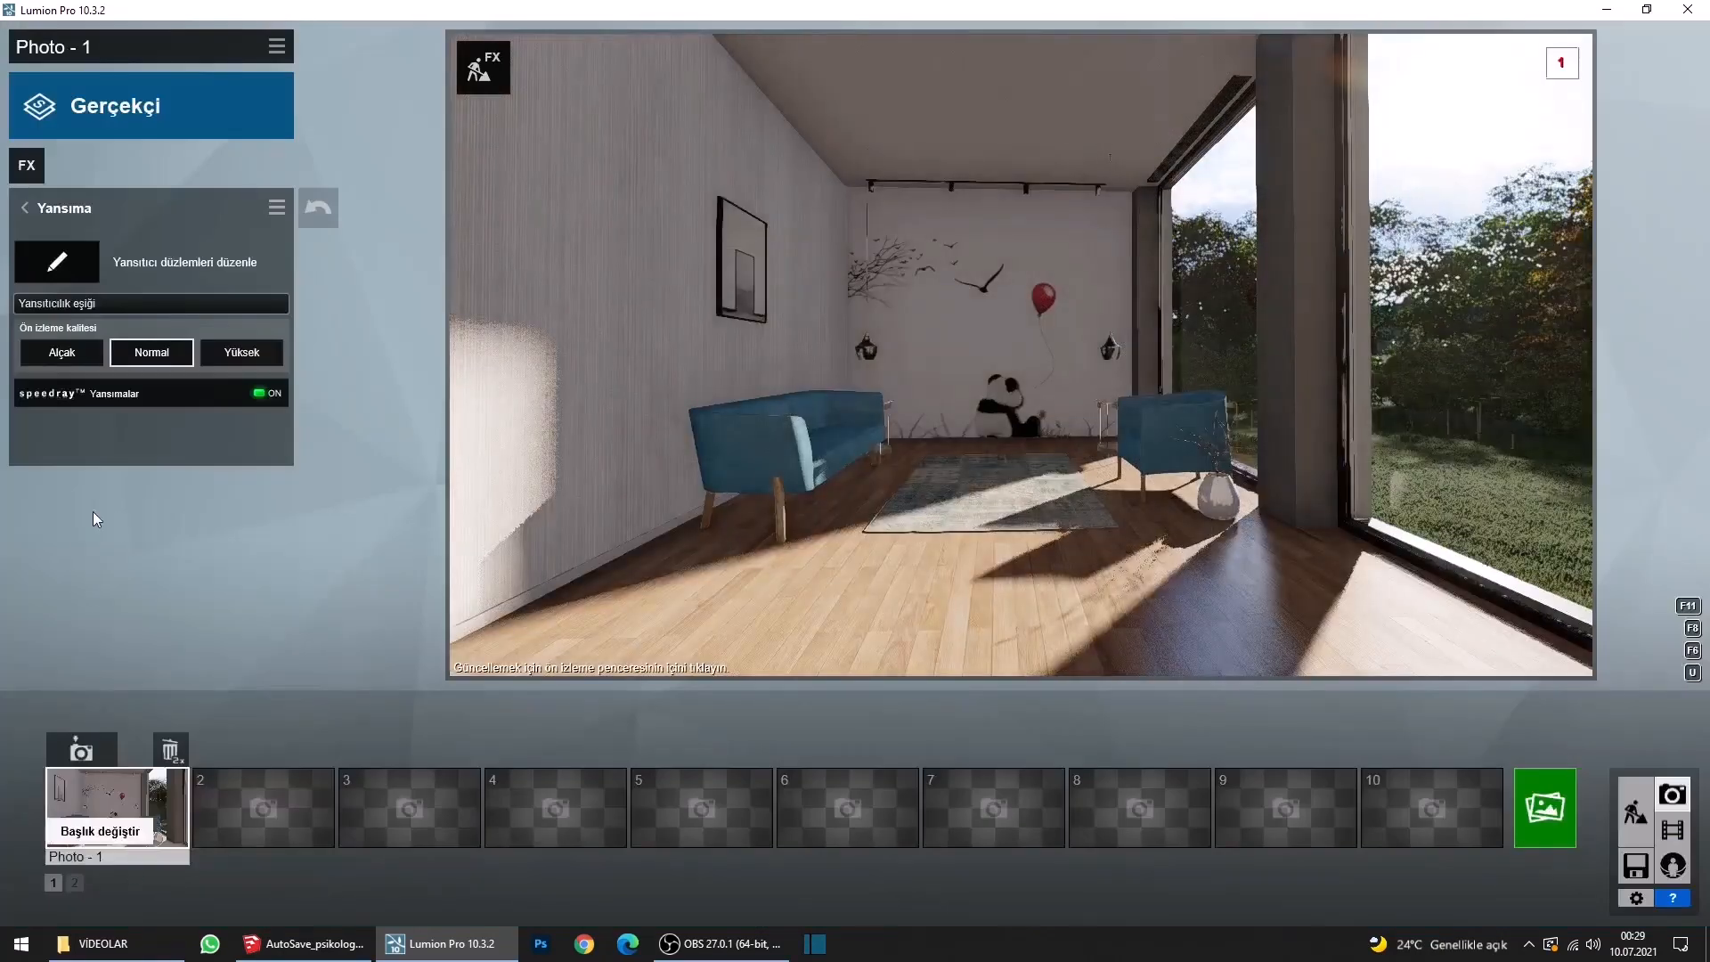
# Add a reflection plane on the glass of the framed wall picture, then restore the Photo 1 view.
pyautogui.click(60, 265)
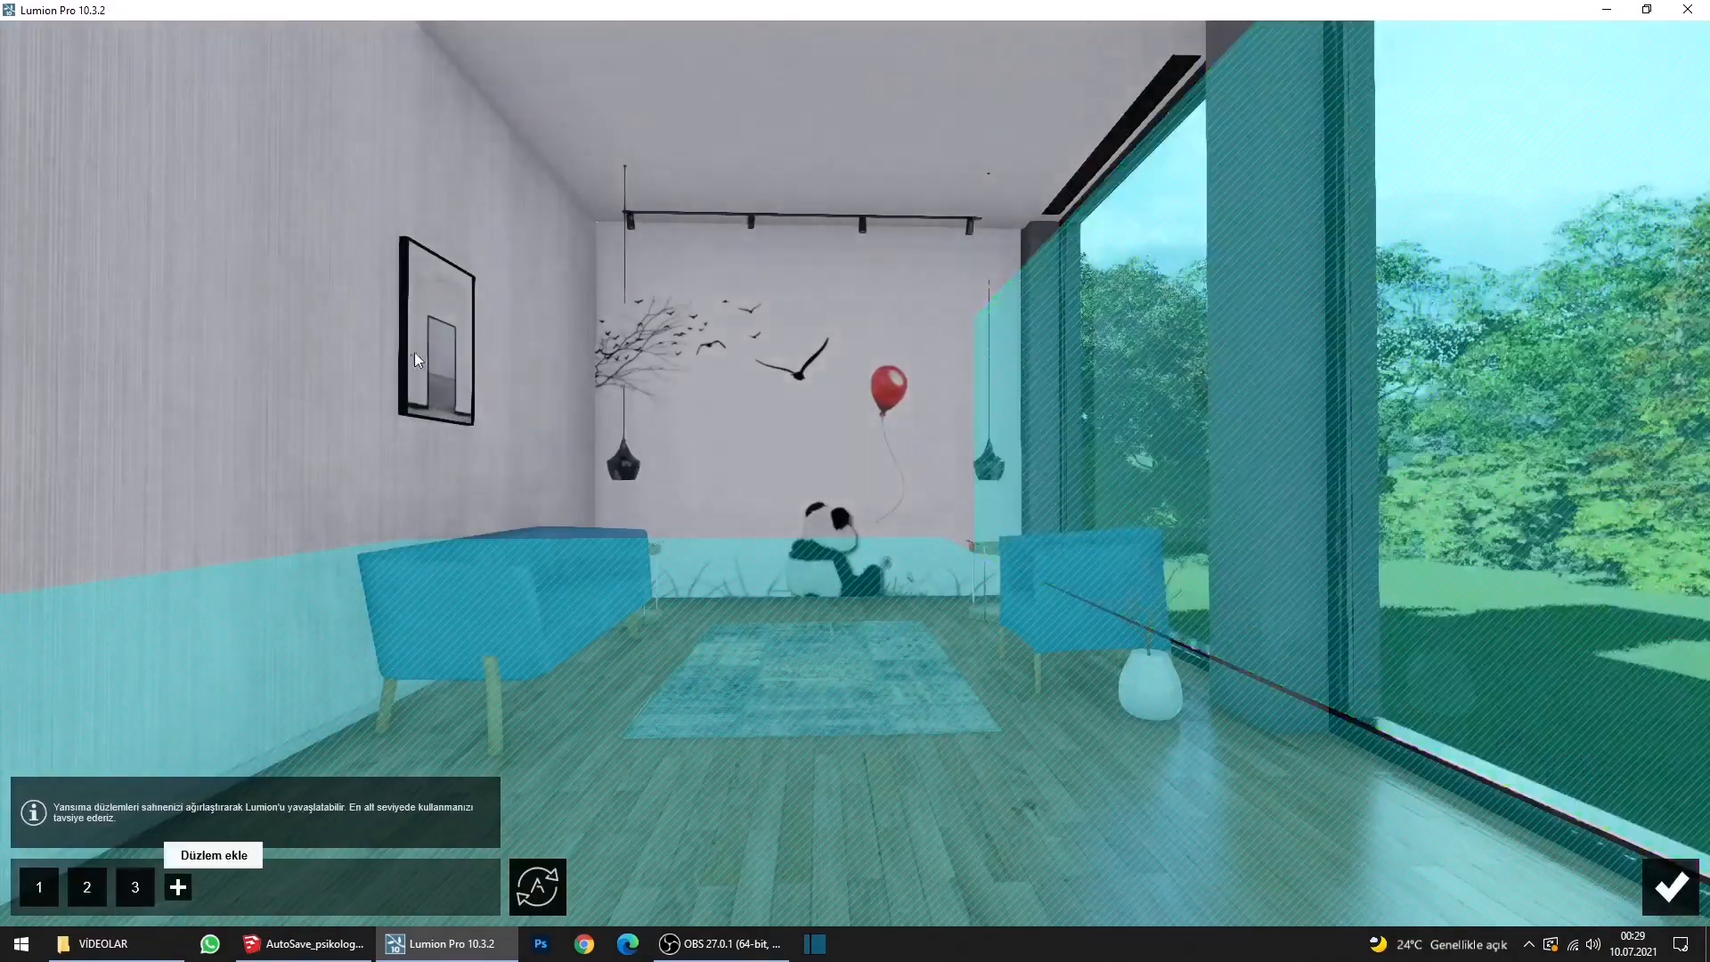
pyautogui.click(179, 888)
pyautogui.click(493, 462)
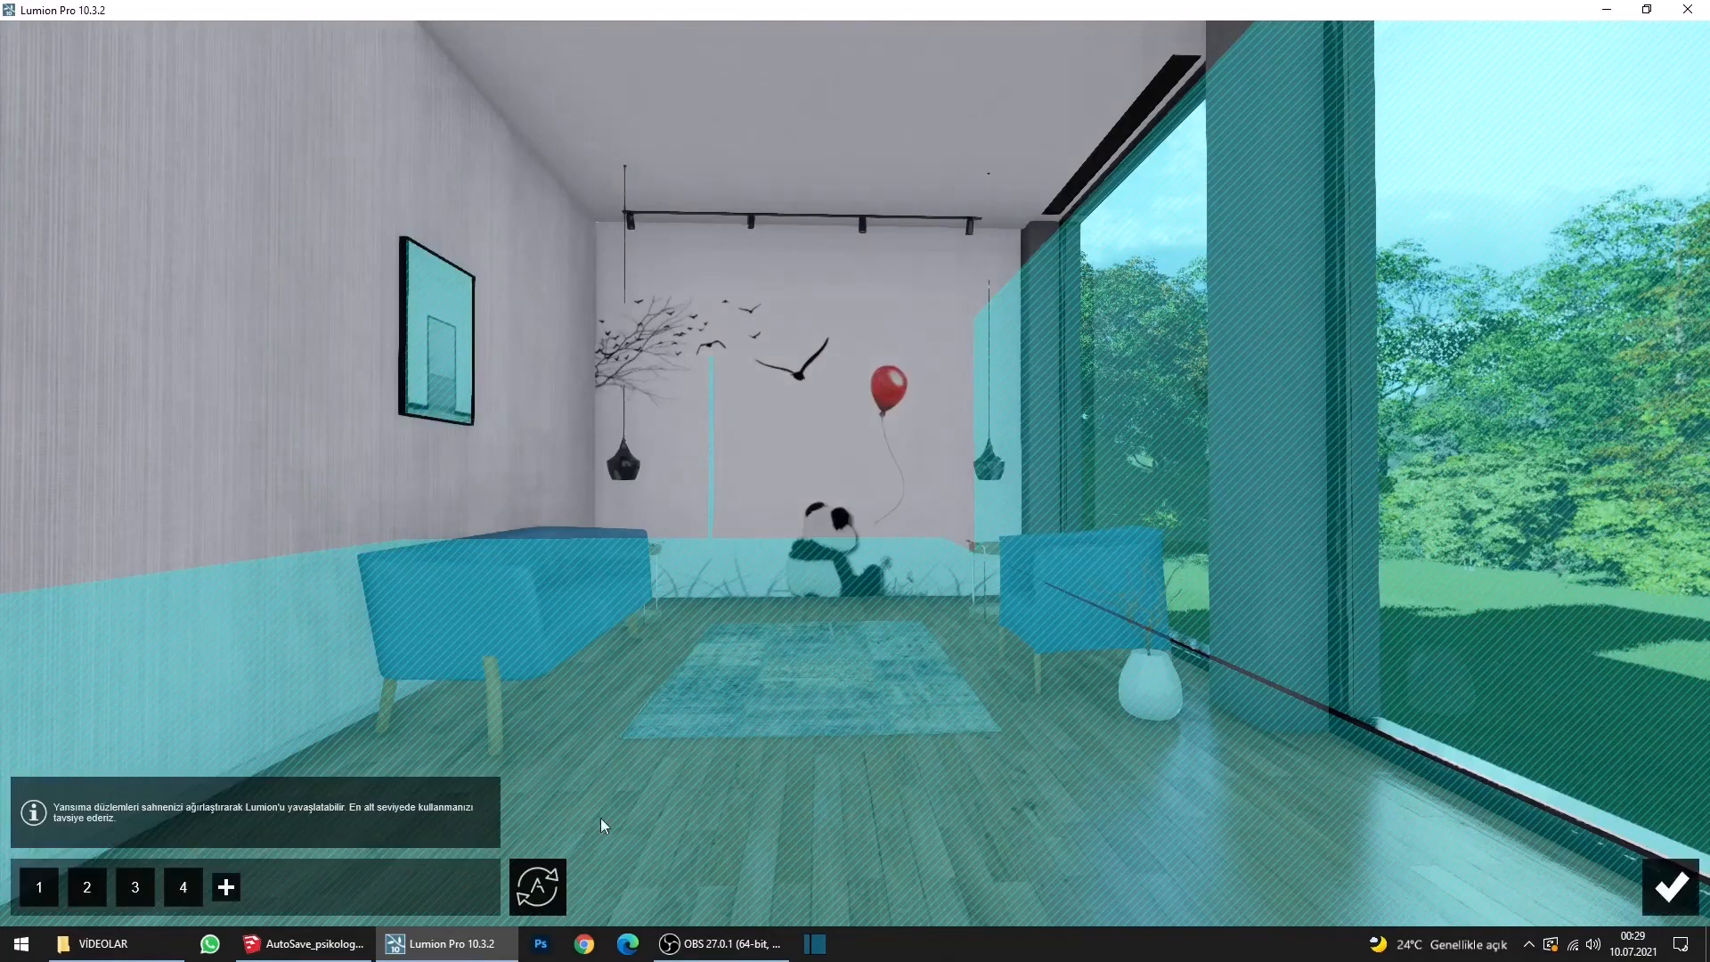
pyautogui.click(1688, 882)
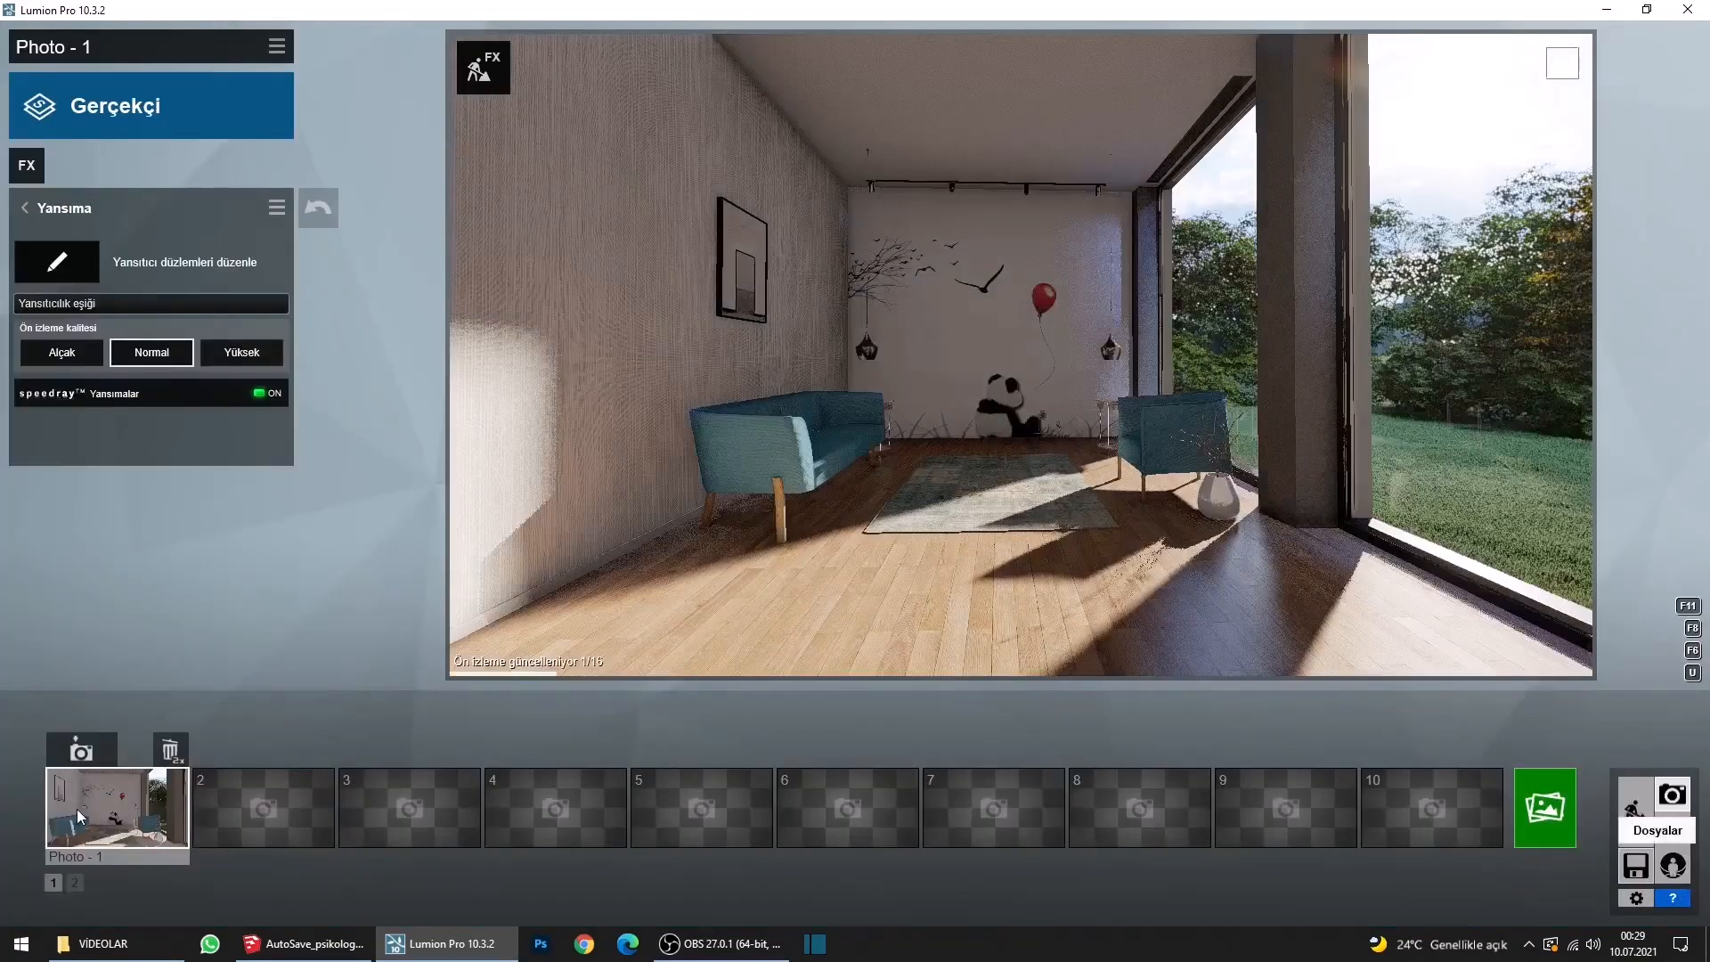
pyautogui.click(82, 808)
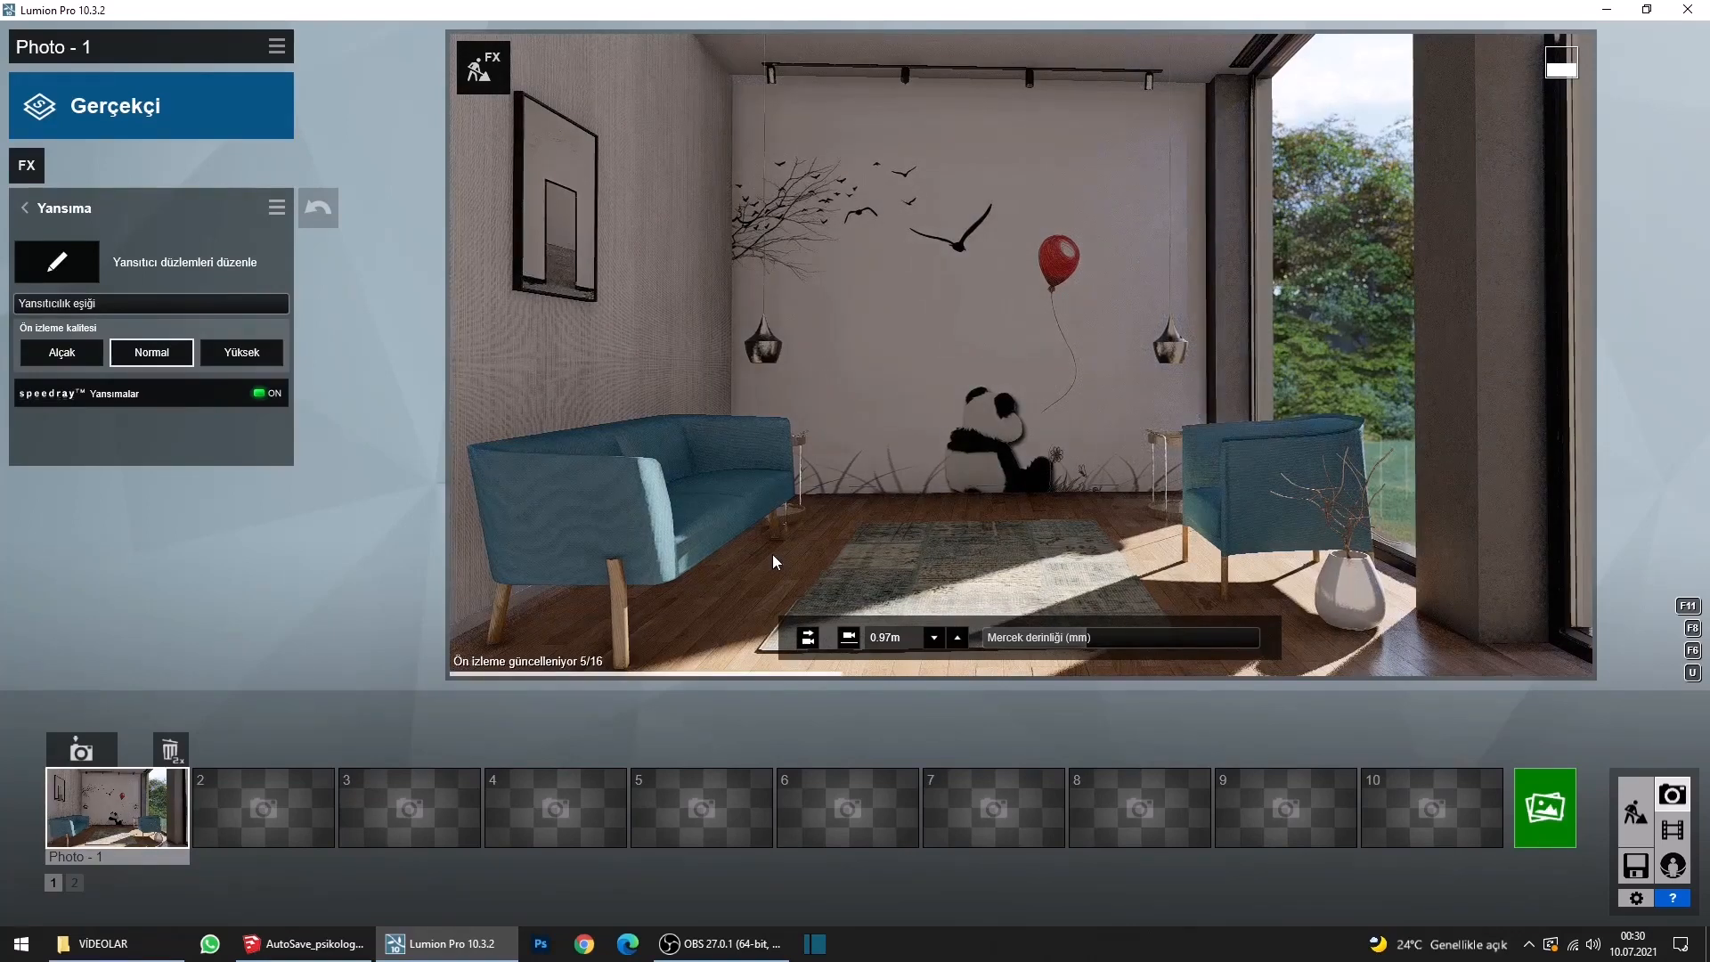
pyautogui.click(26, 210)
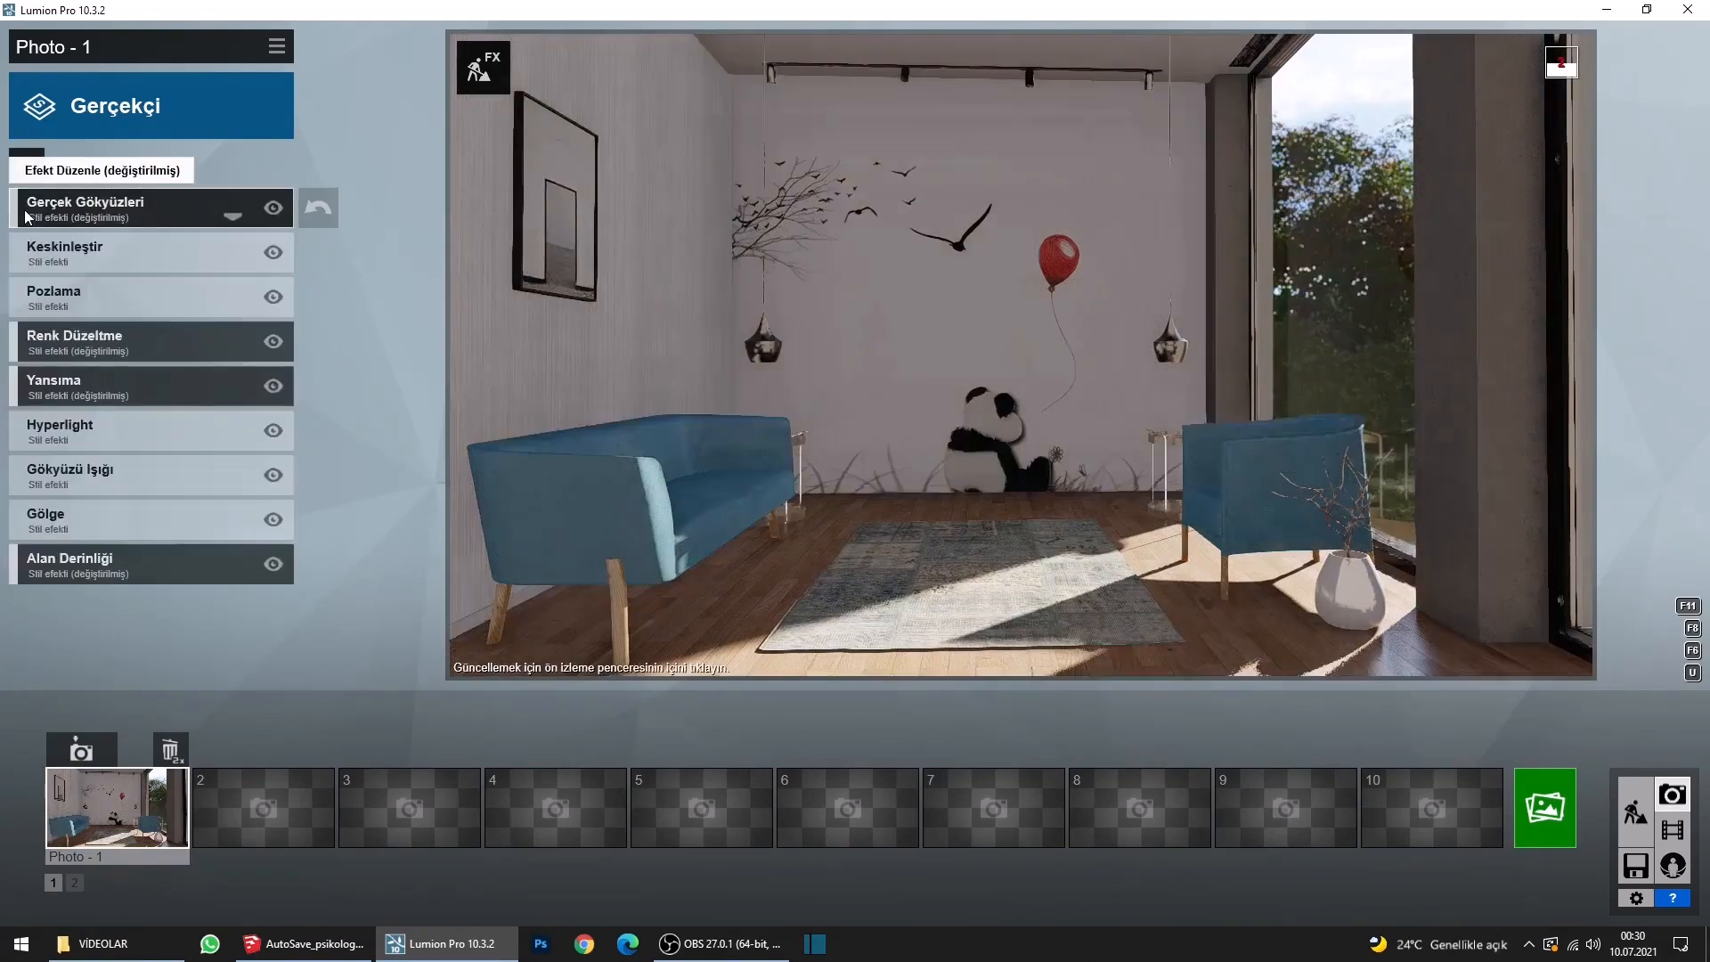
# Try the first Cloudy sky of the last row in Real Skies, increase its direction, and refresh the preview.
pyautogui.click(53, 210)
pyautogui.click(70, 255)
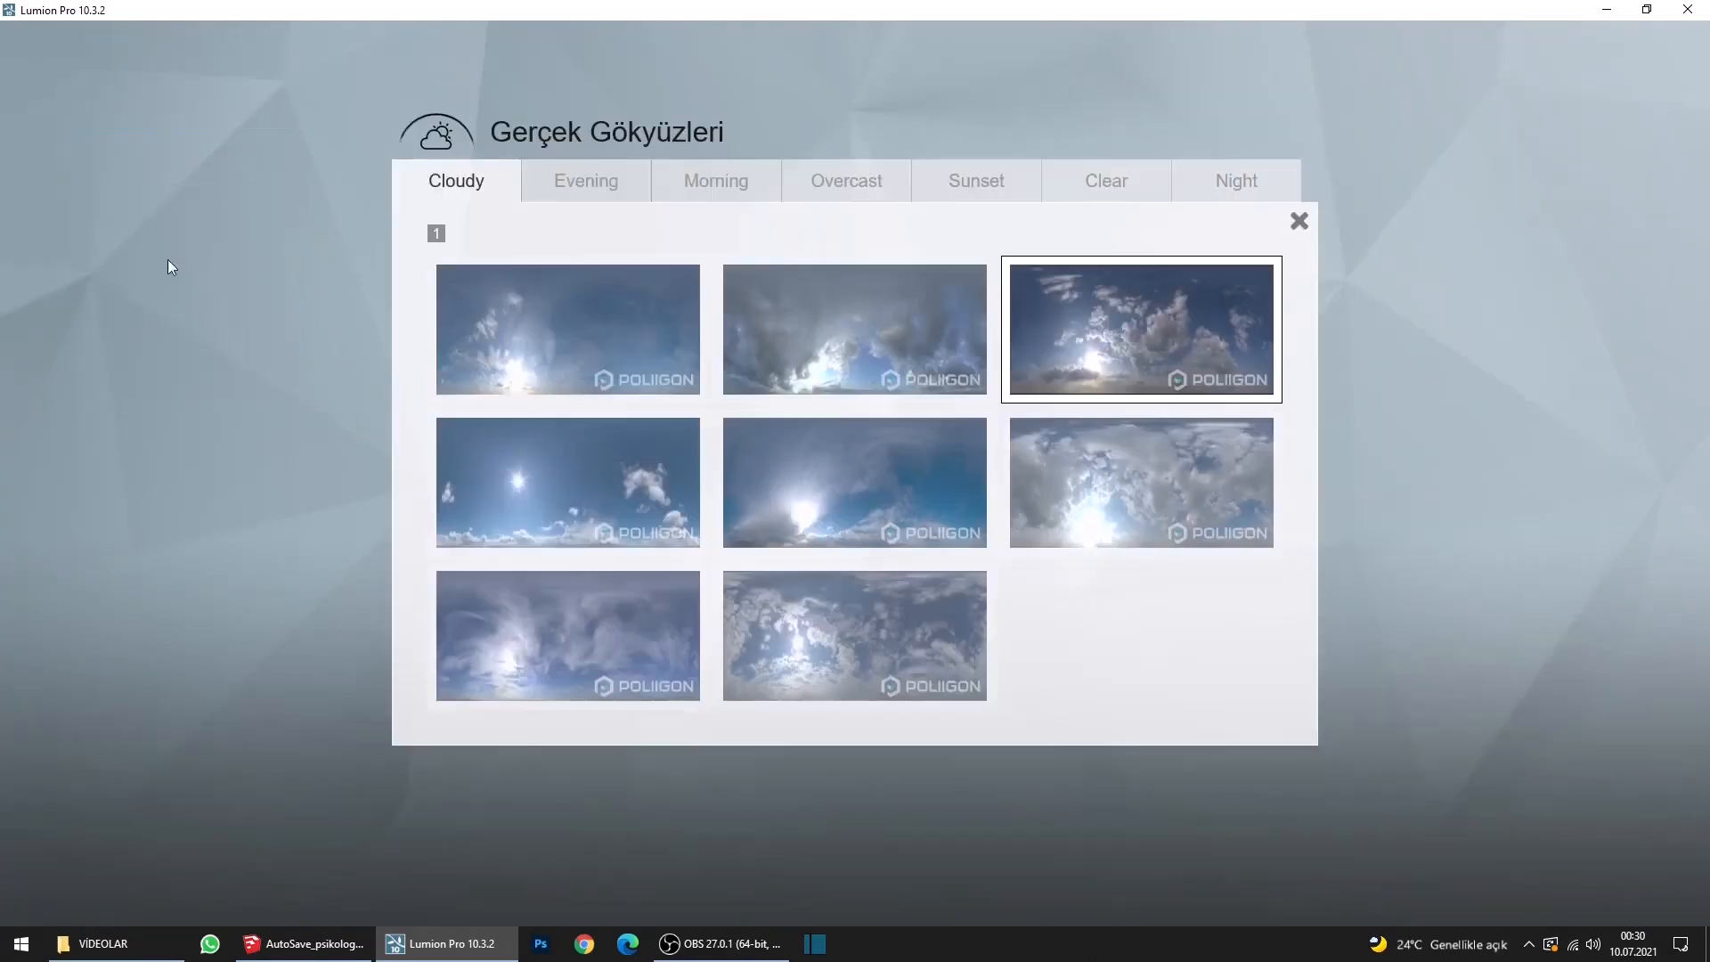
pyautogui.click(596, 661)
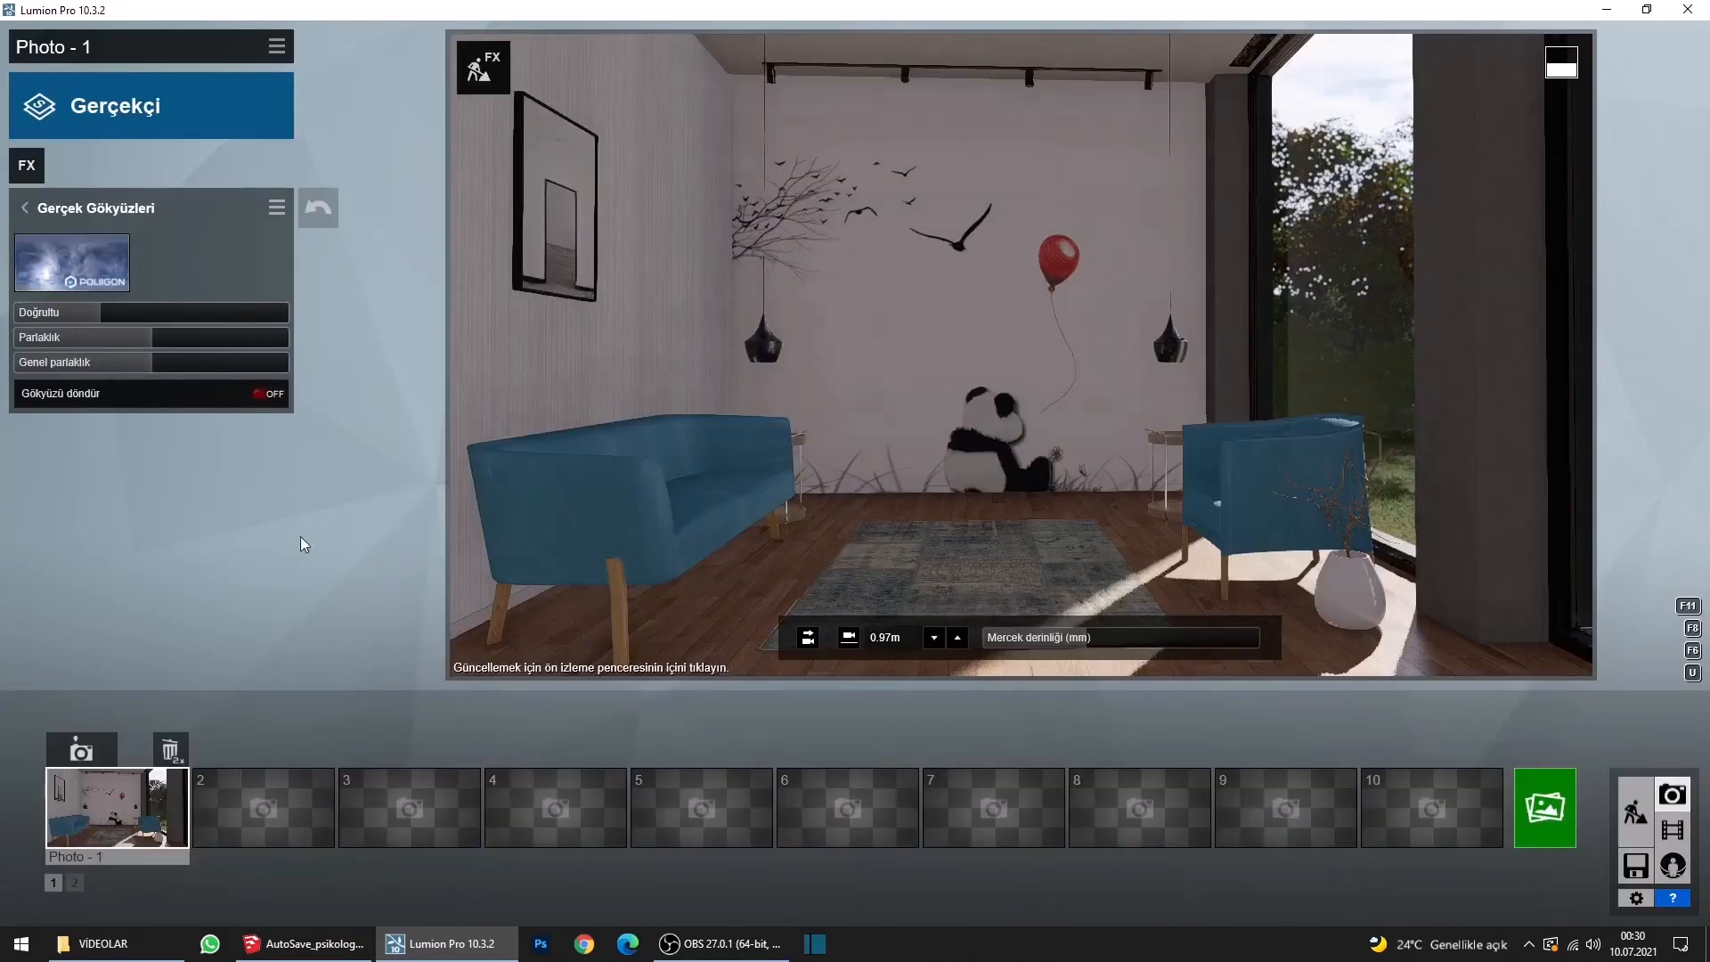
pyautogui.moveTo(105, 312); pyautogui.dragTo(180, 314)
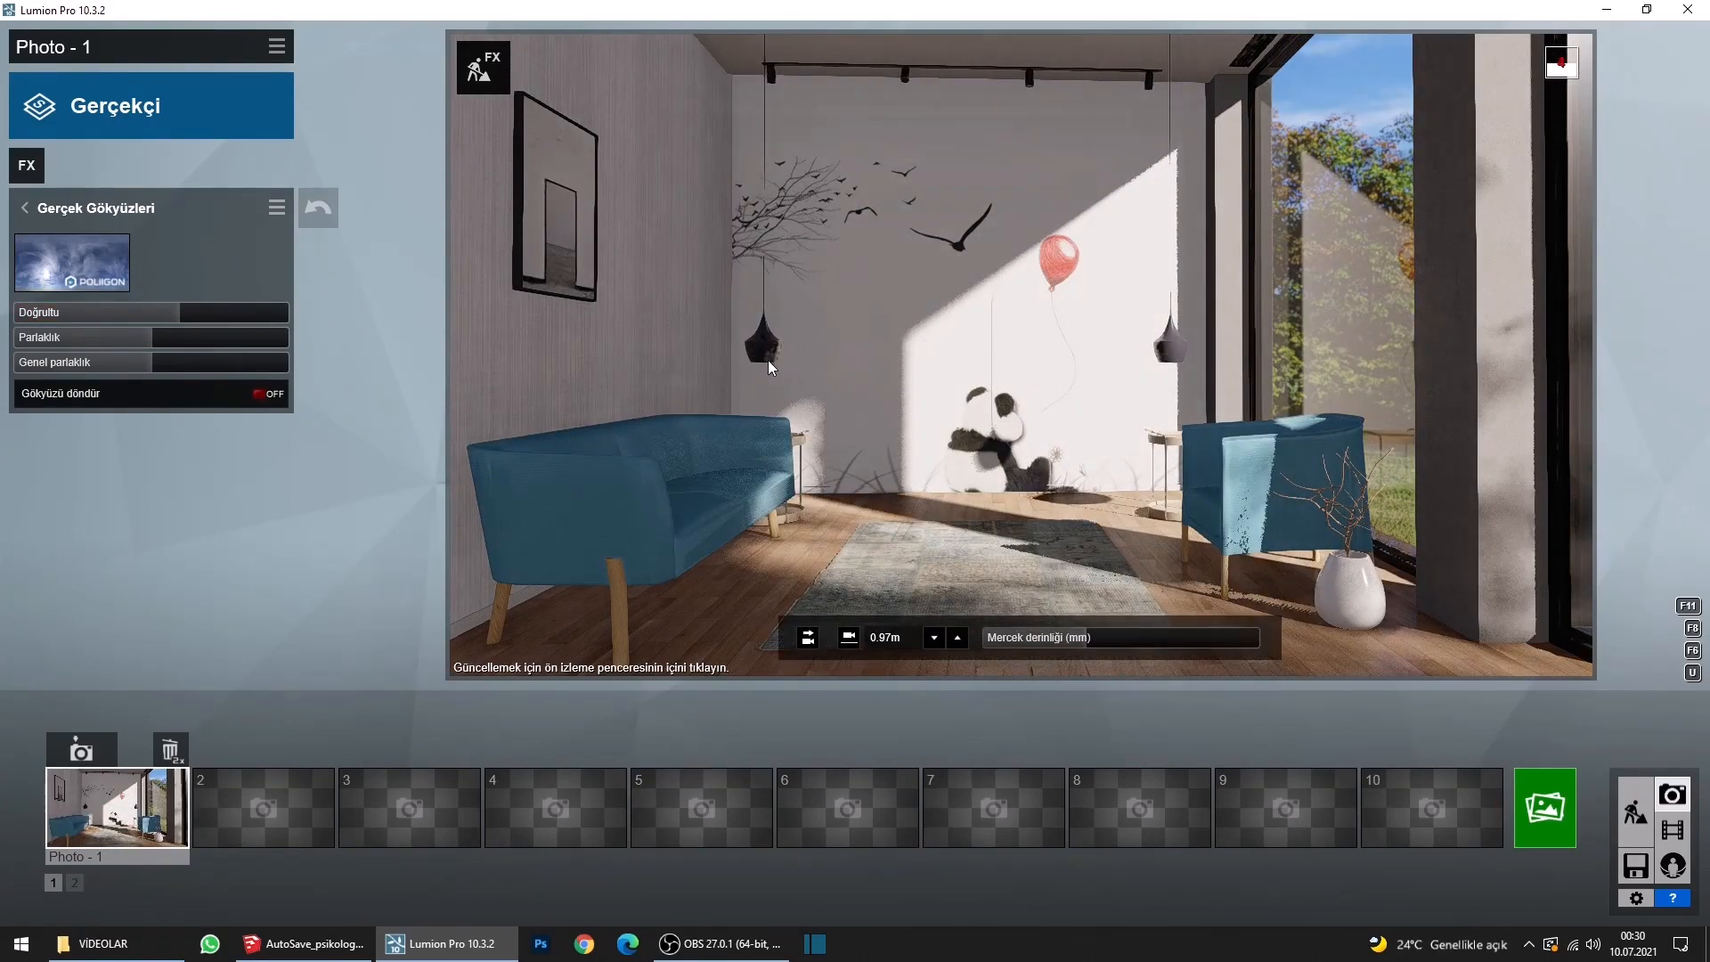
pyautogui.click(770, 367)
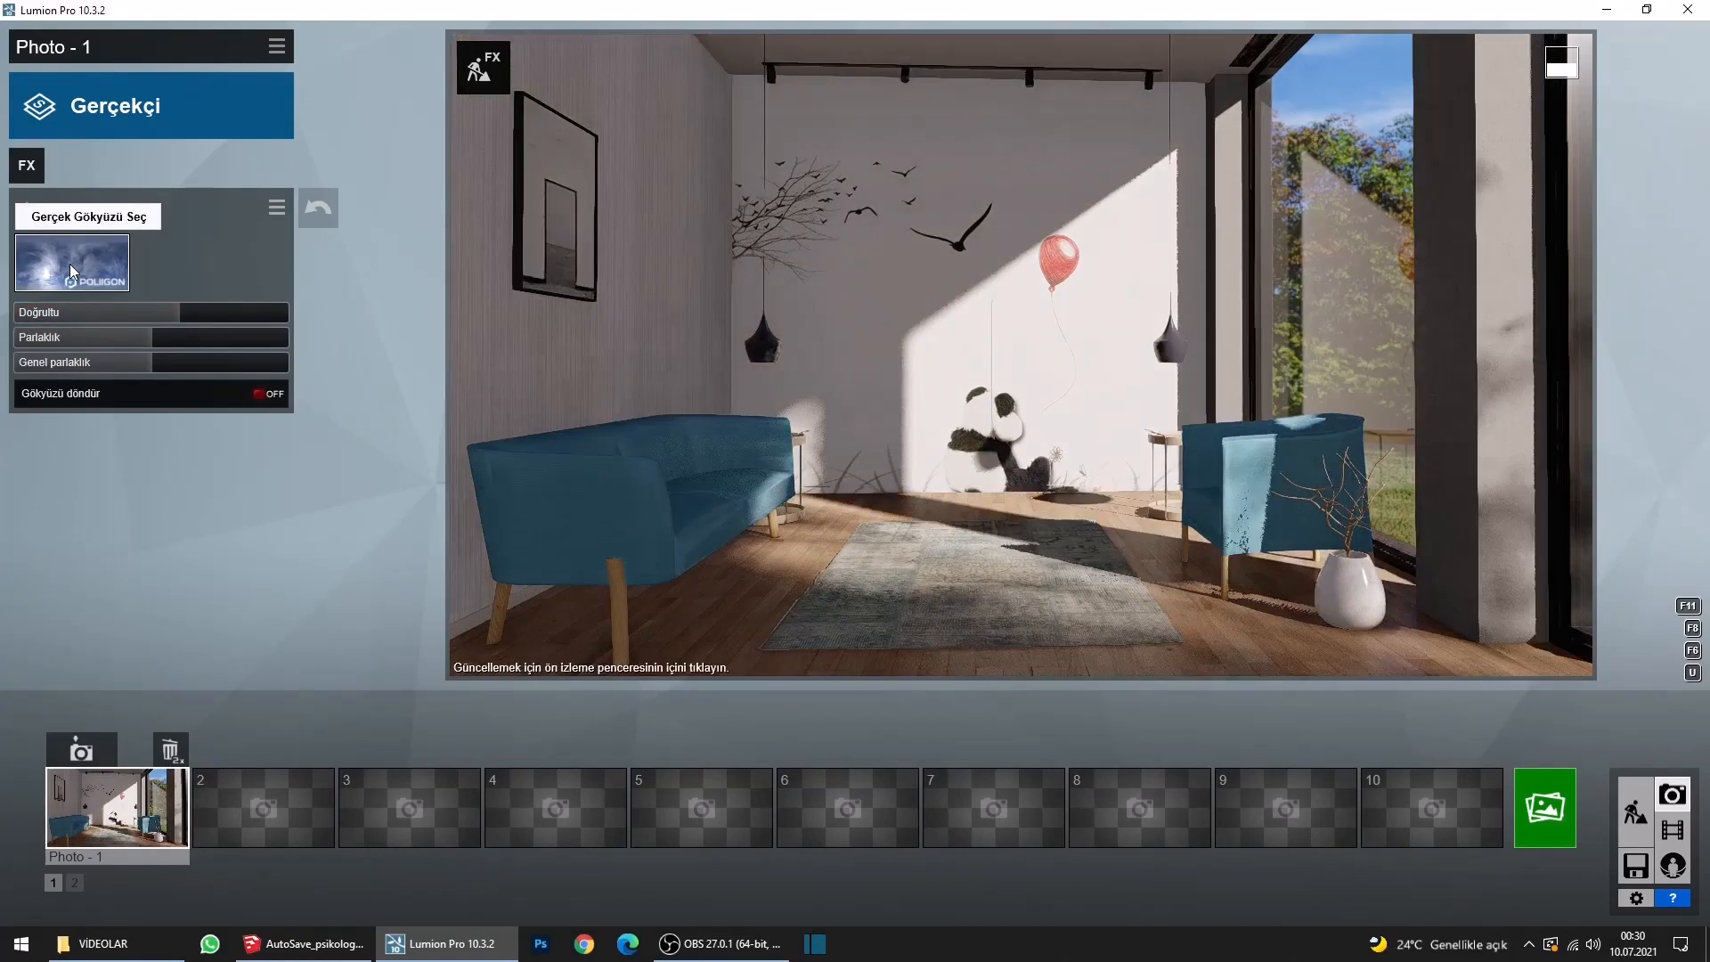
# Try the second and third Overcast skies, slightly reducing the direction for the third, and refresh the preview for each.
pyautogui.click(70, 263)
pyautogui.click(837, 178)
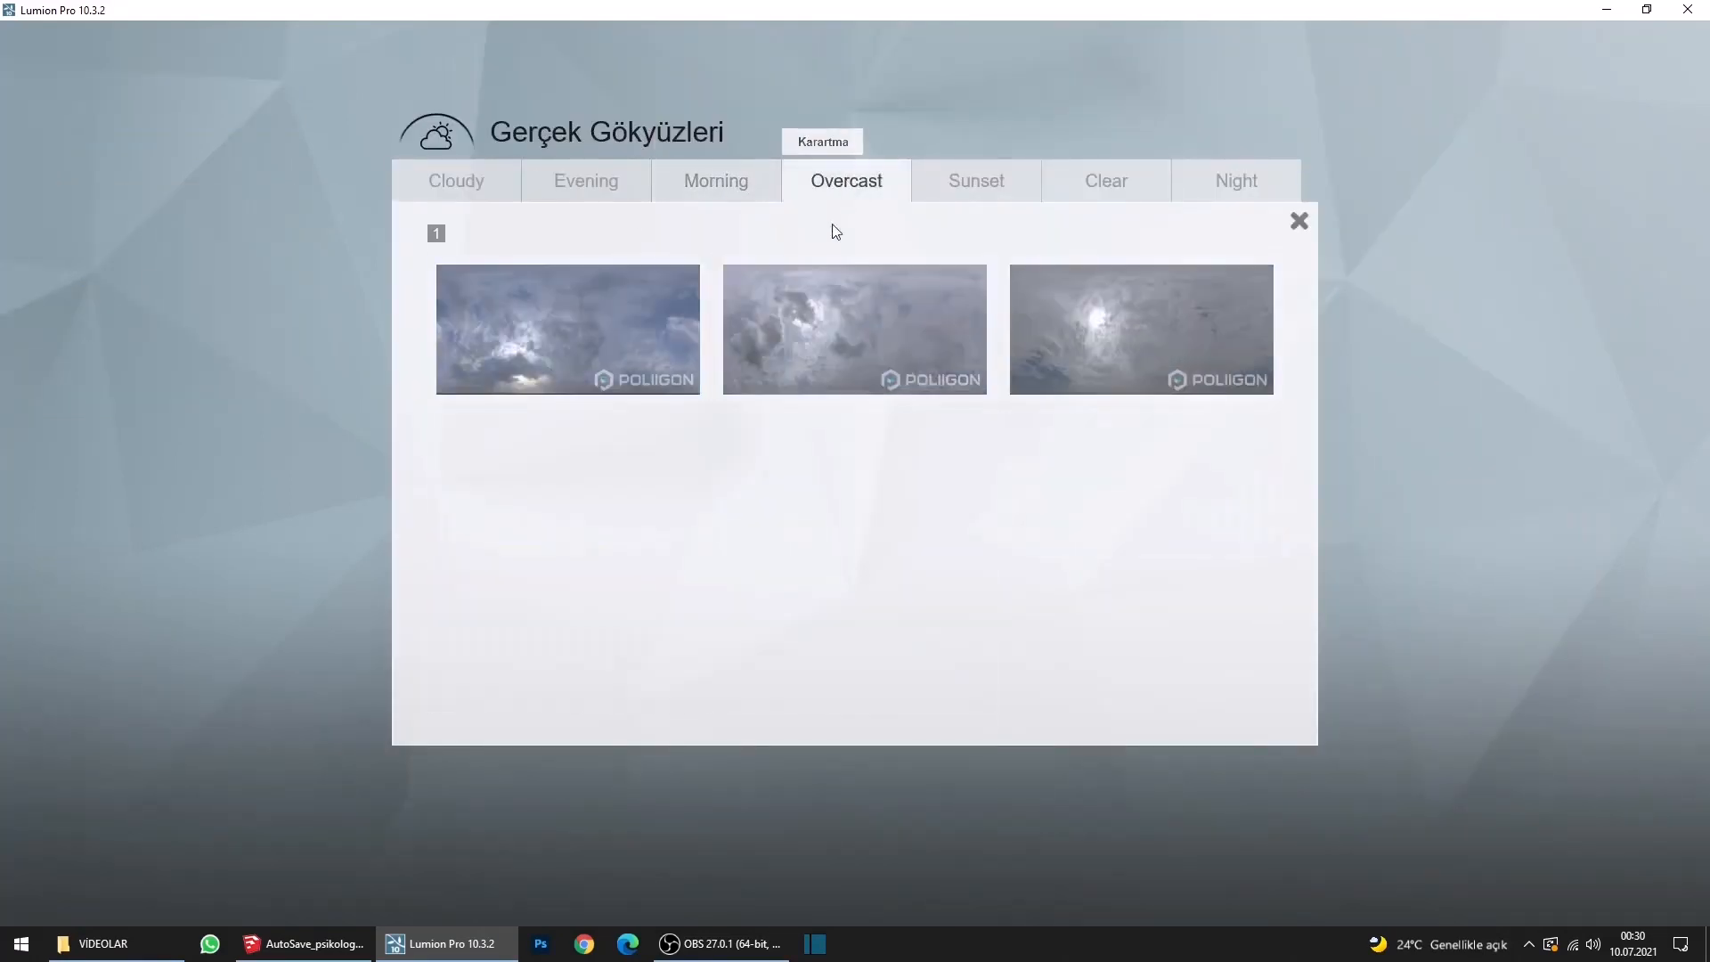
pyautogui.click(820, 381)
pyautogui.click(896, 414)
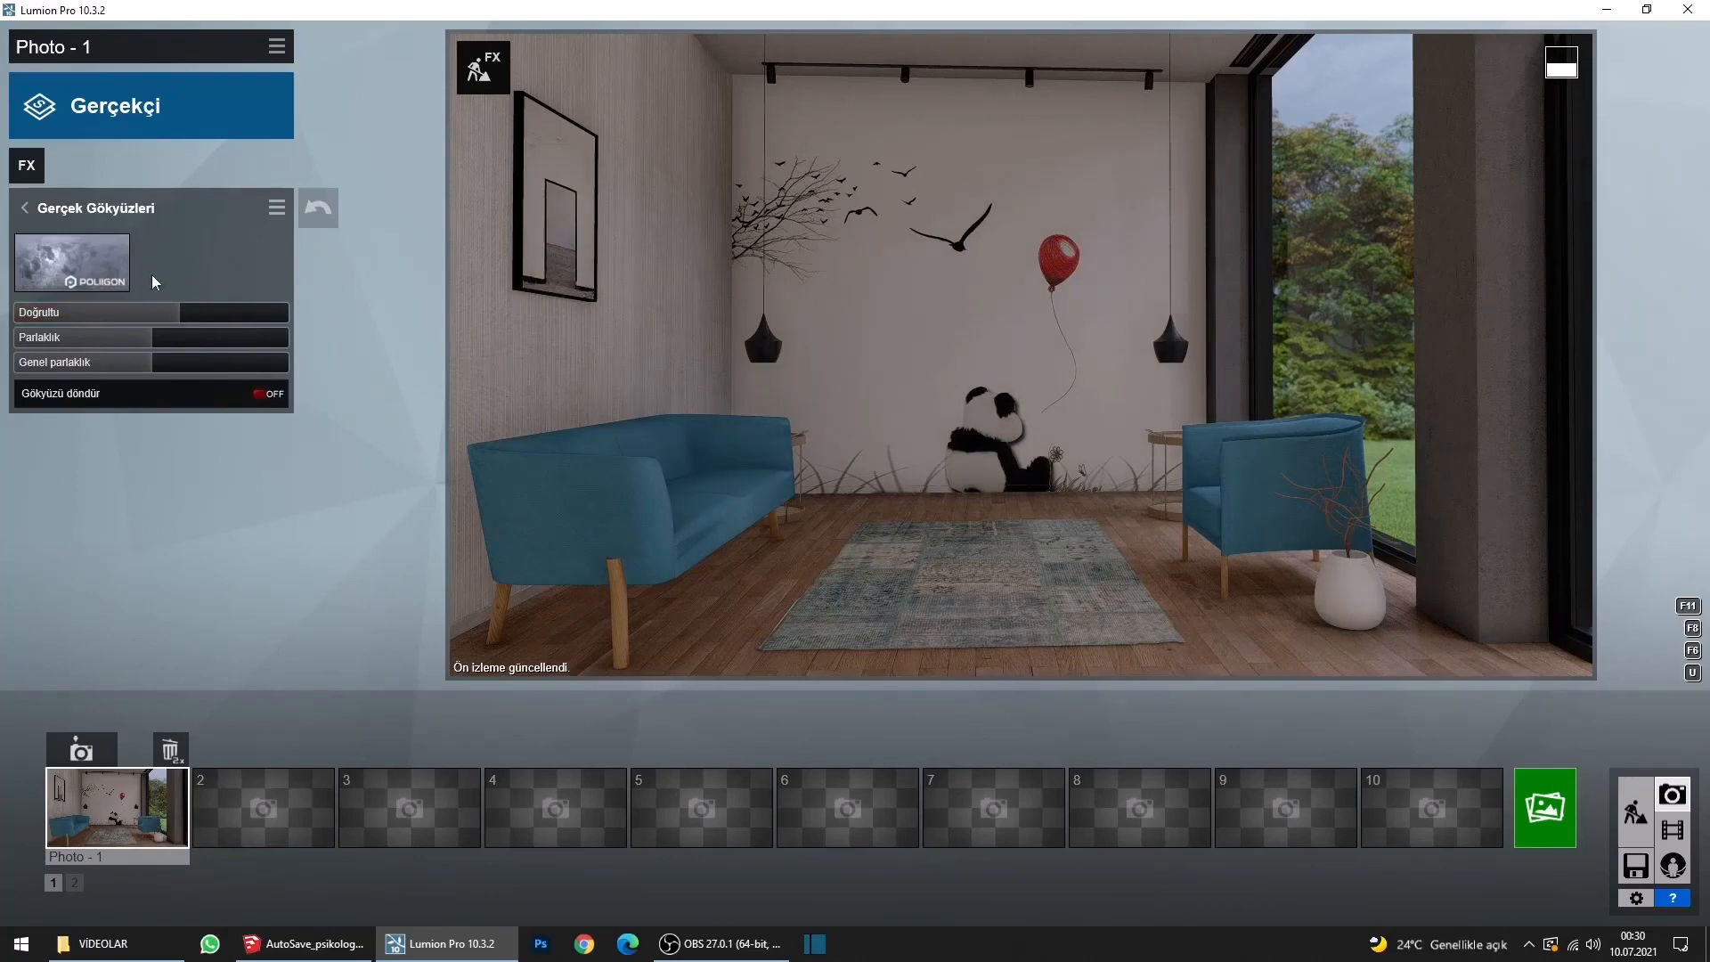
pyautogui.click(70, 257)
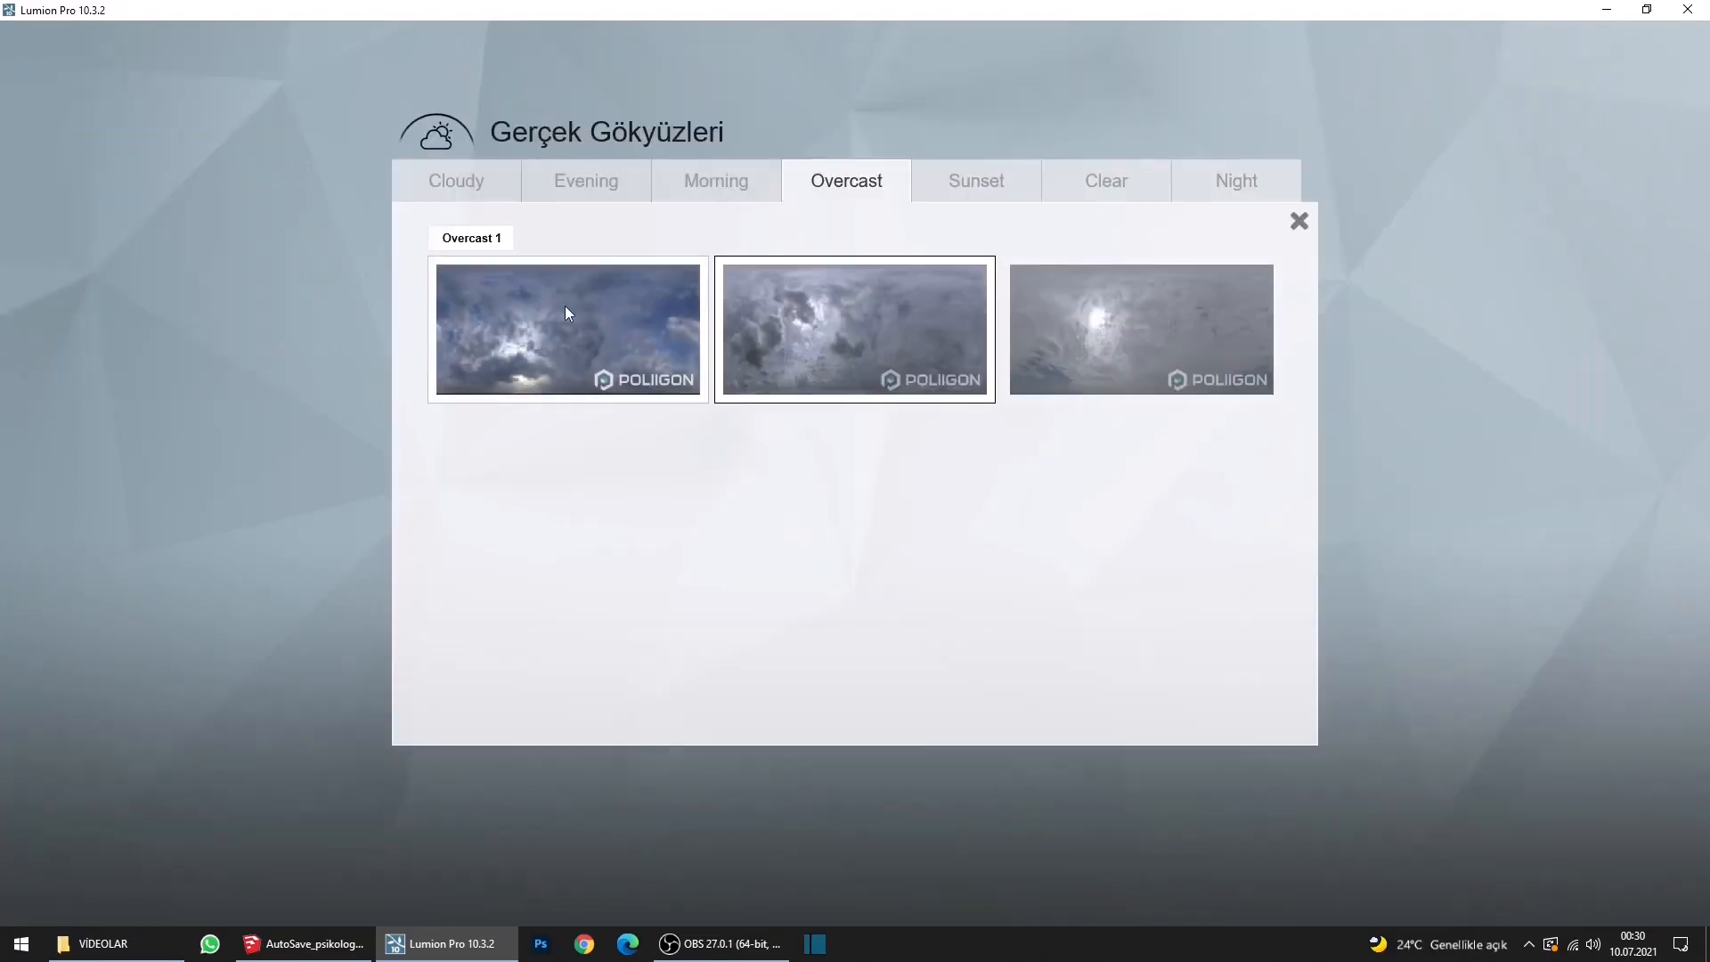
pyautogui.click(1056, 335)
pyautogui.moveTo(178, 317); pyautogui.dragTo(160, 323)
pyautogui.click(848, 392)
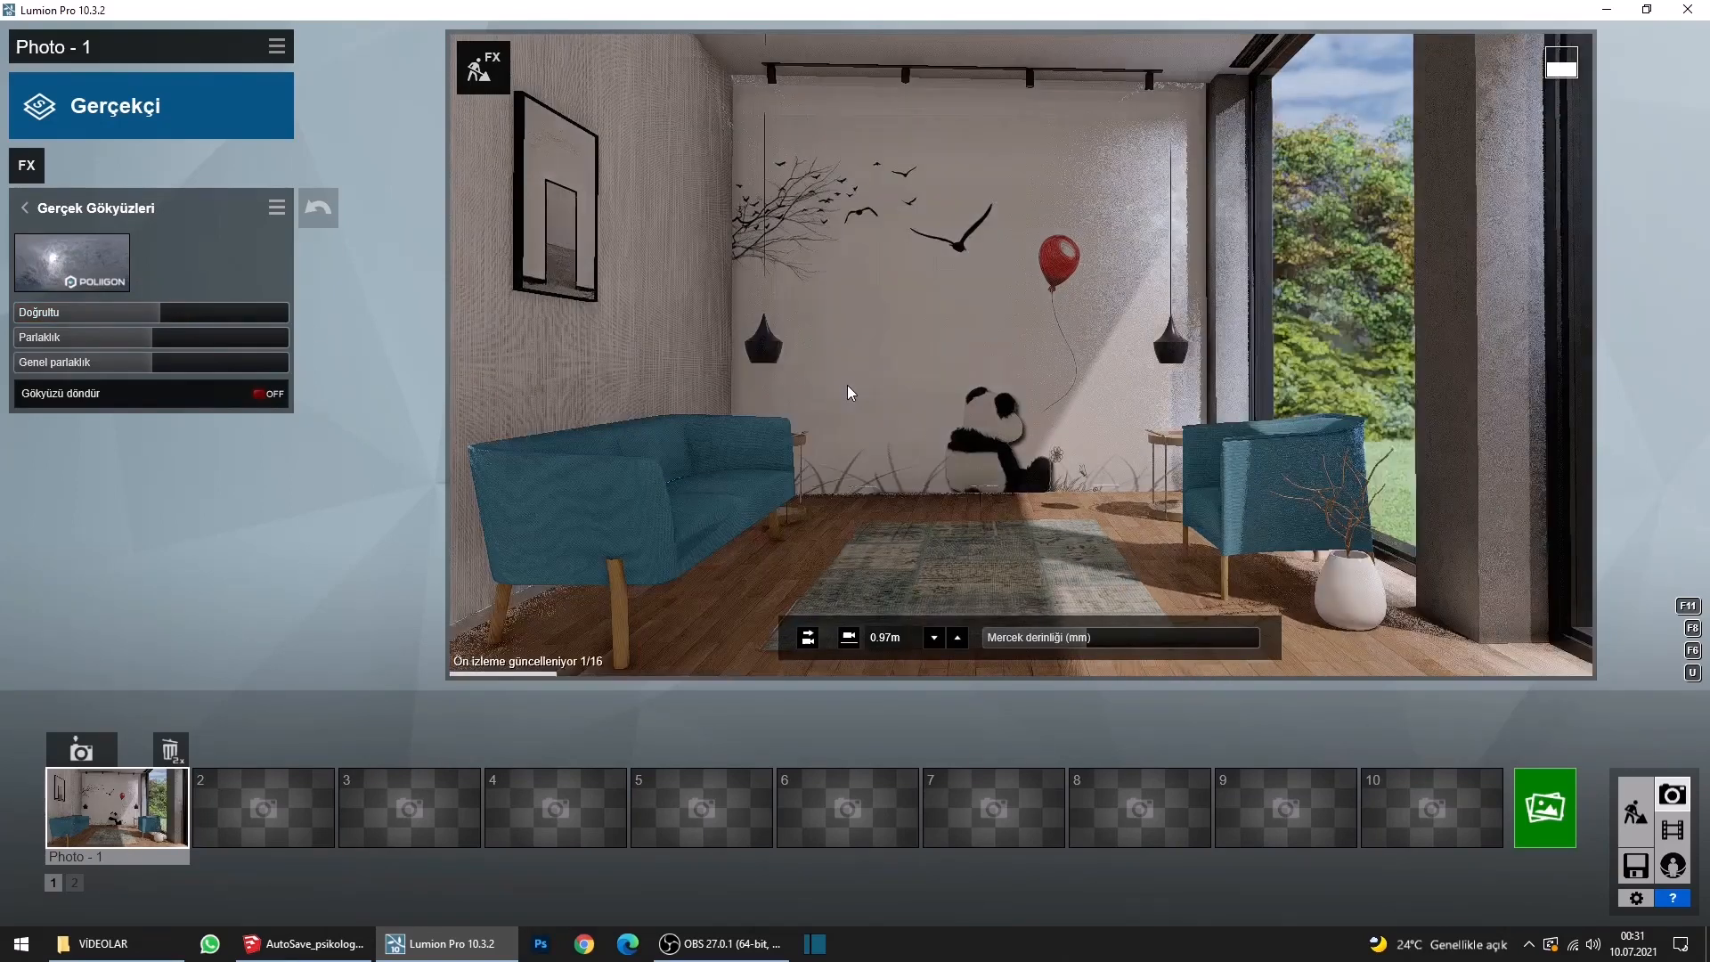
# Apply the middle Cloudy sky of the second row, slightly increase its direction, and refresh the preview.
pyautogui.click(26, 211)
pyautogui.click(66, 219)
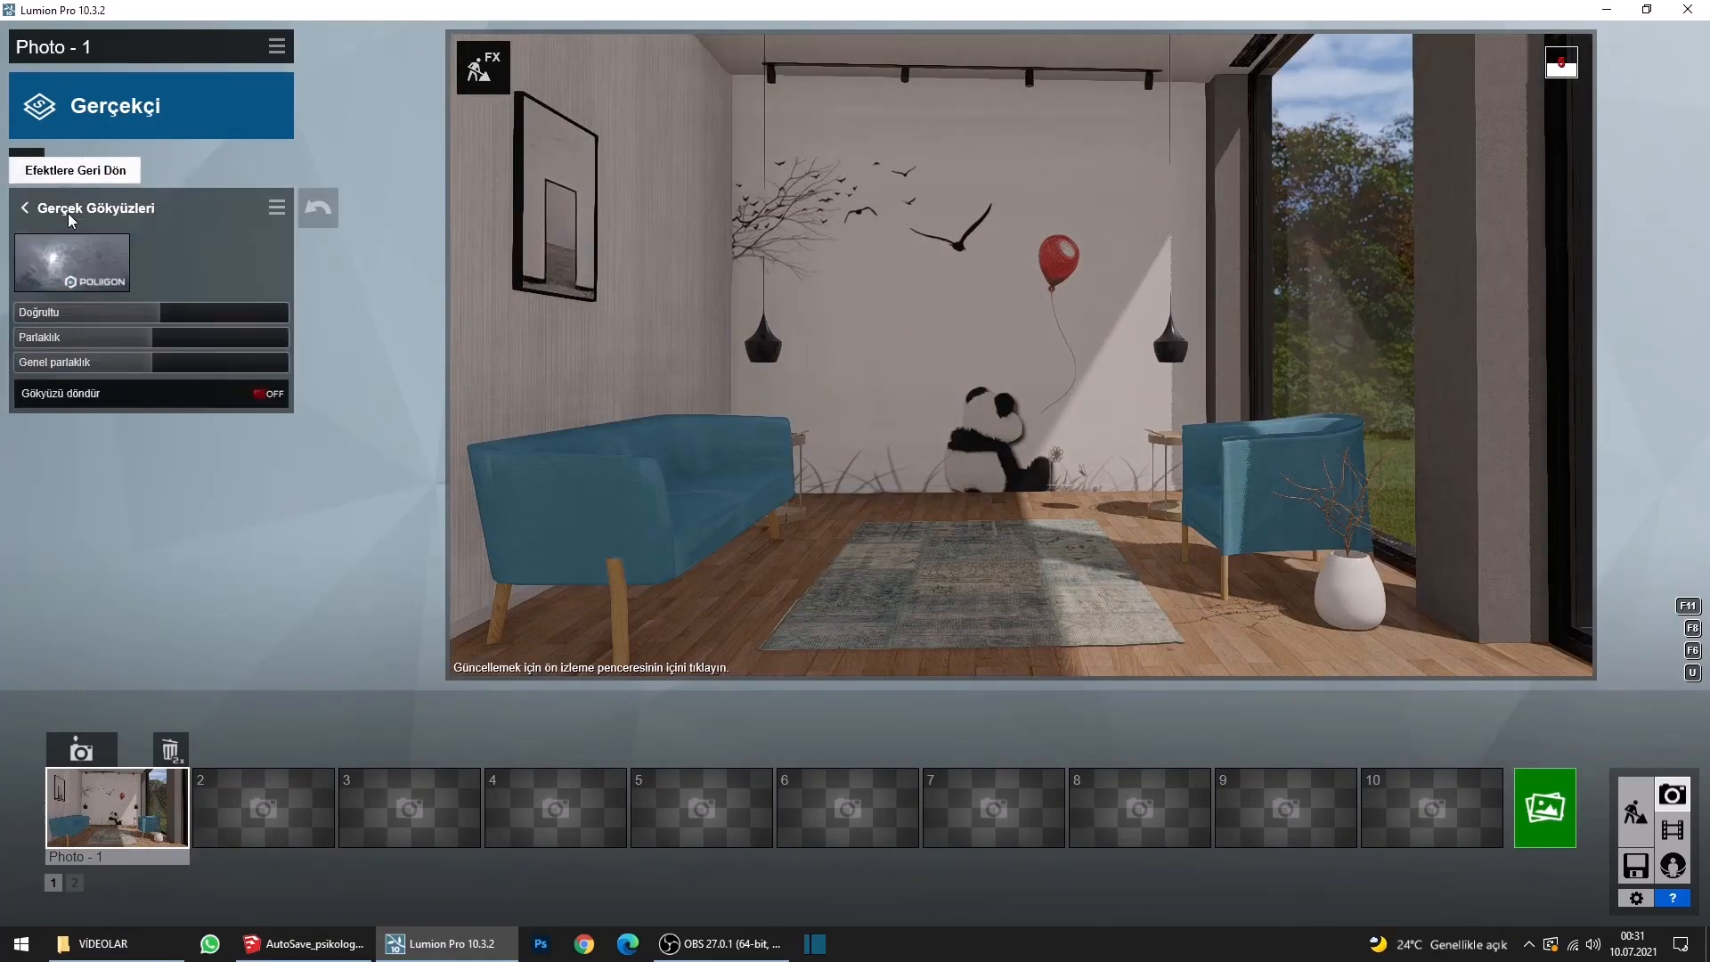
pyautogui.click(94, 270)
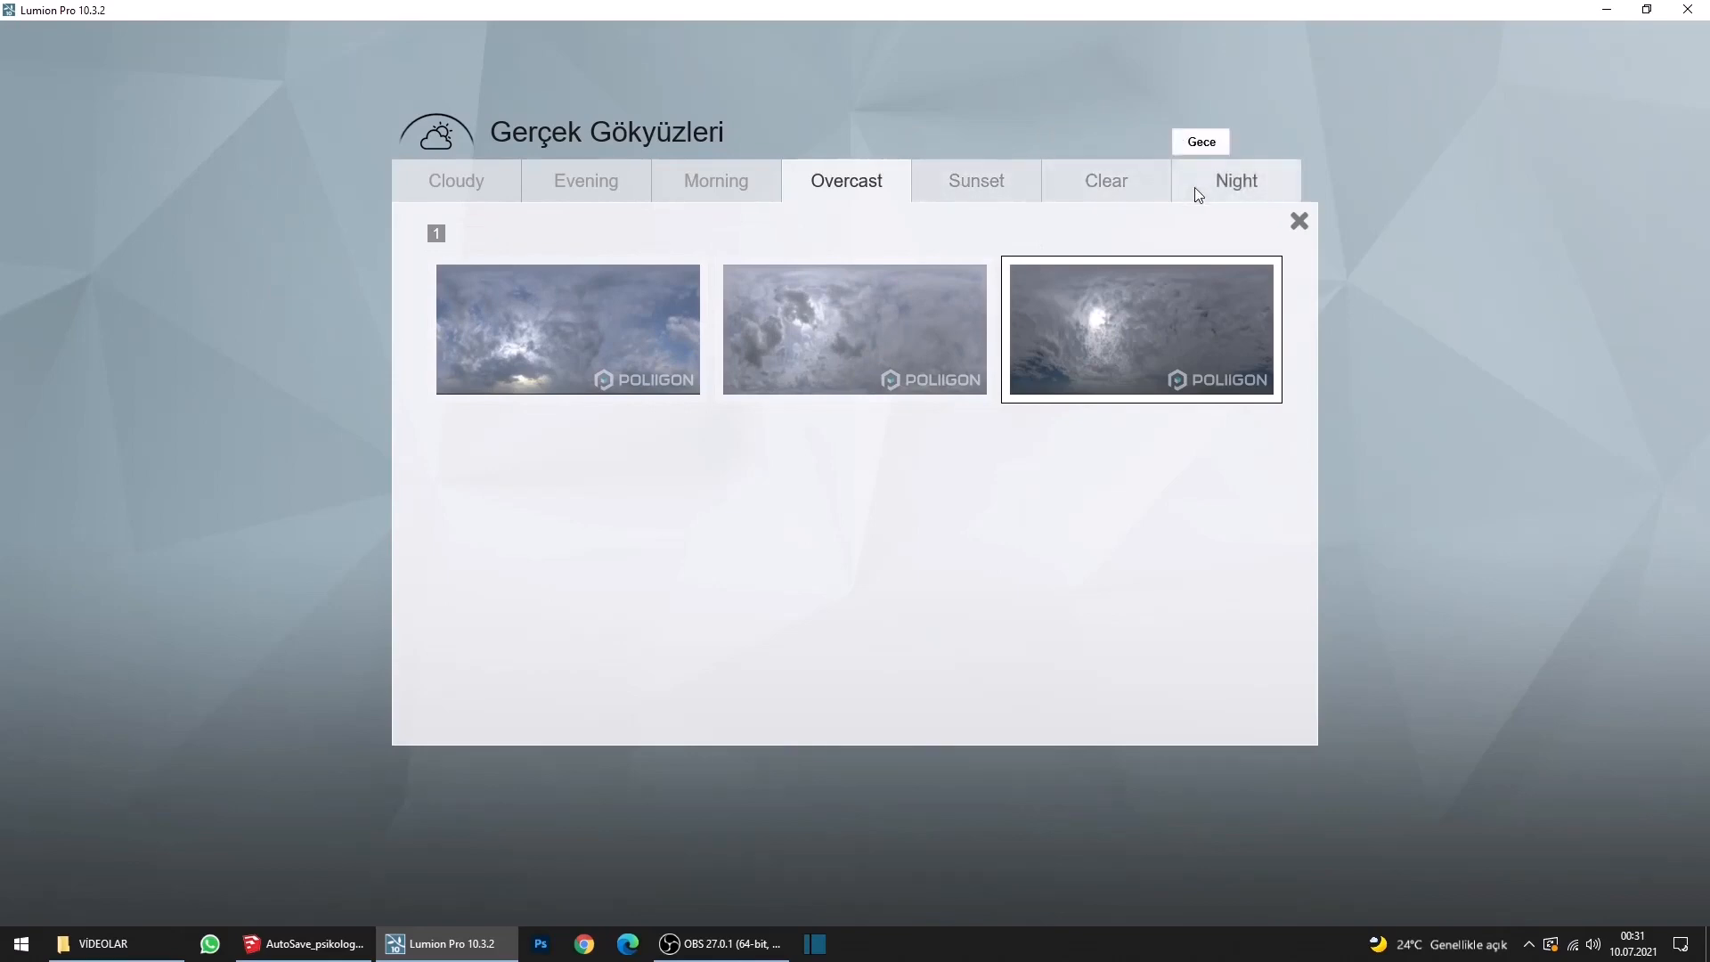
pyautogui.click(468, 187)
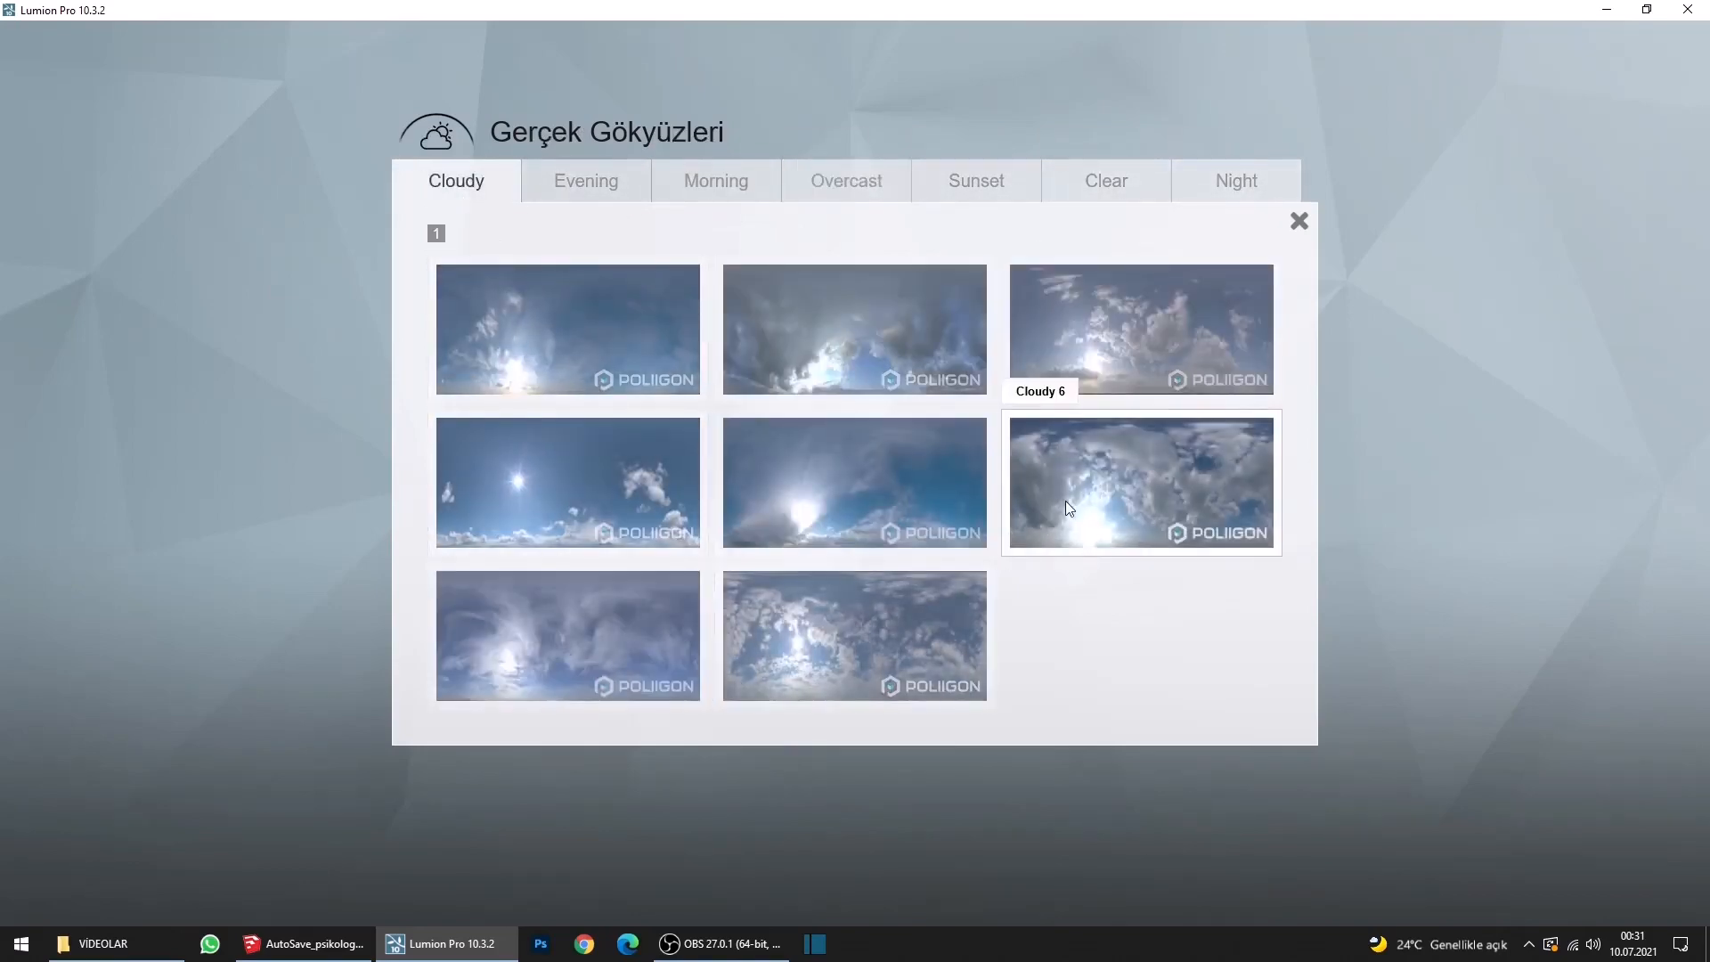
pyautogui.click(906, 510)
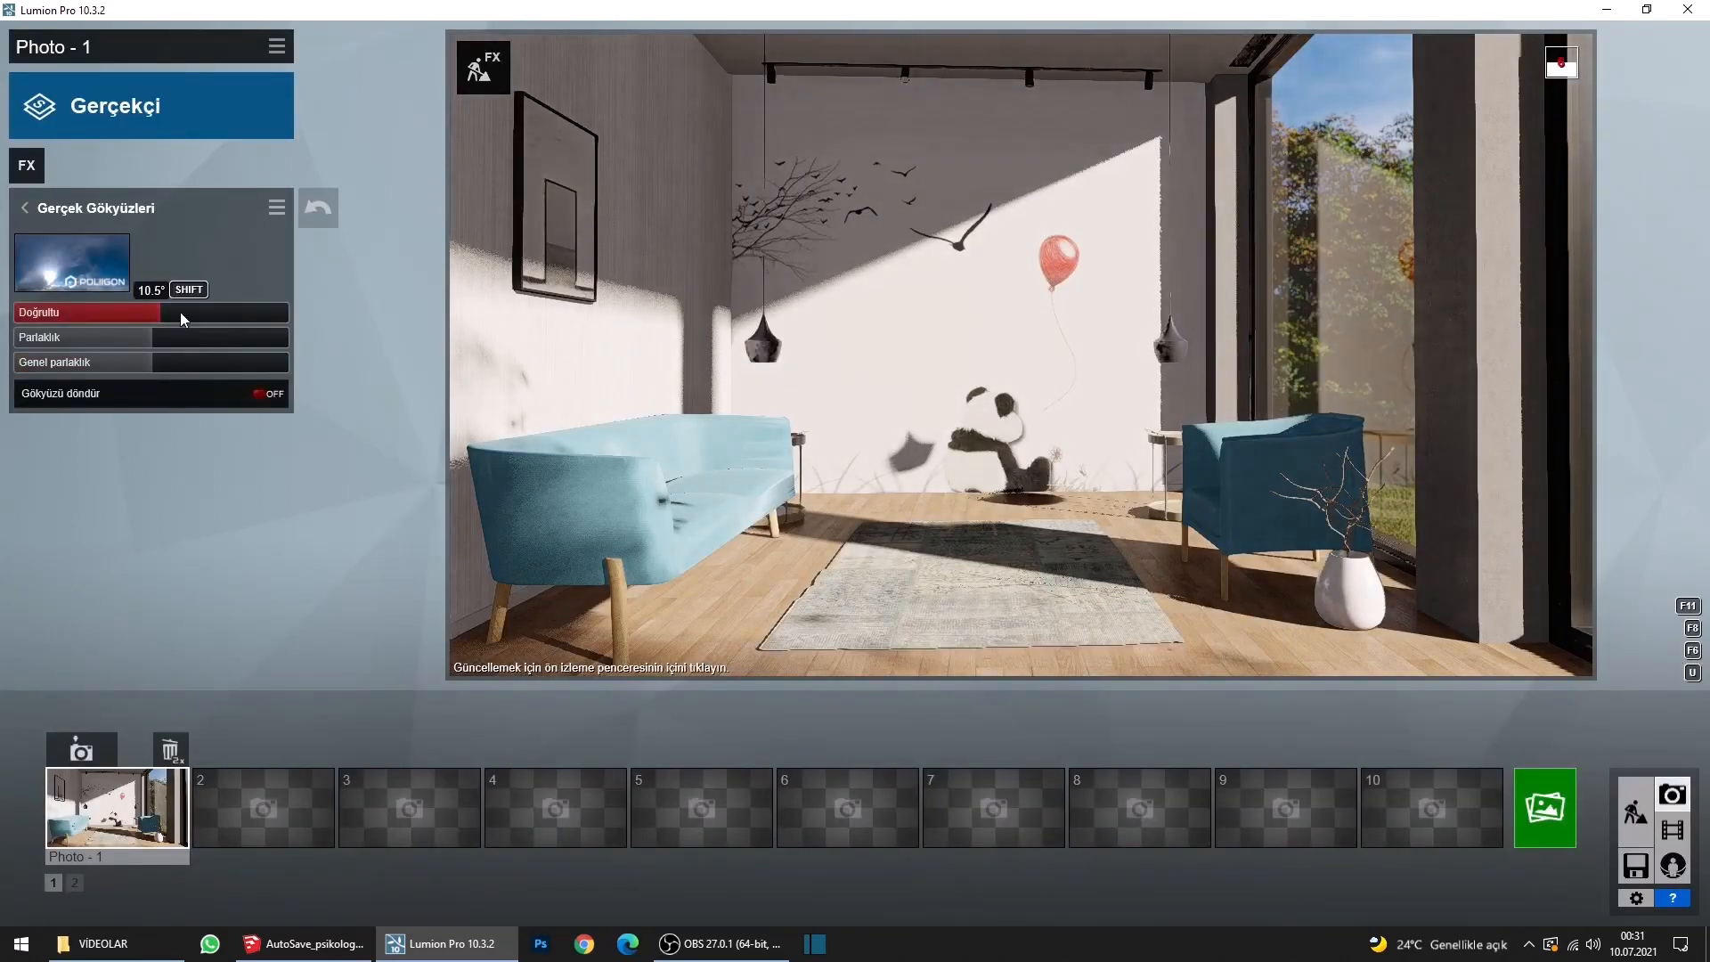
pyautogui.moveTo(202, 317); pyautogui.dragTo(169, 319)
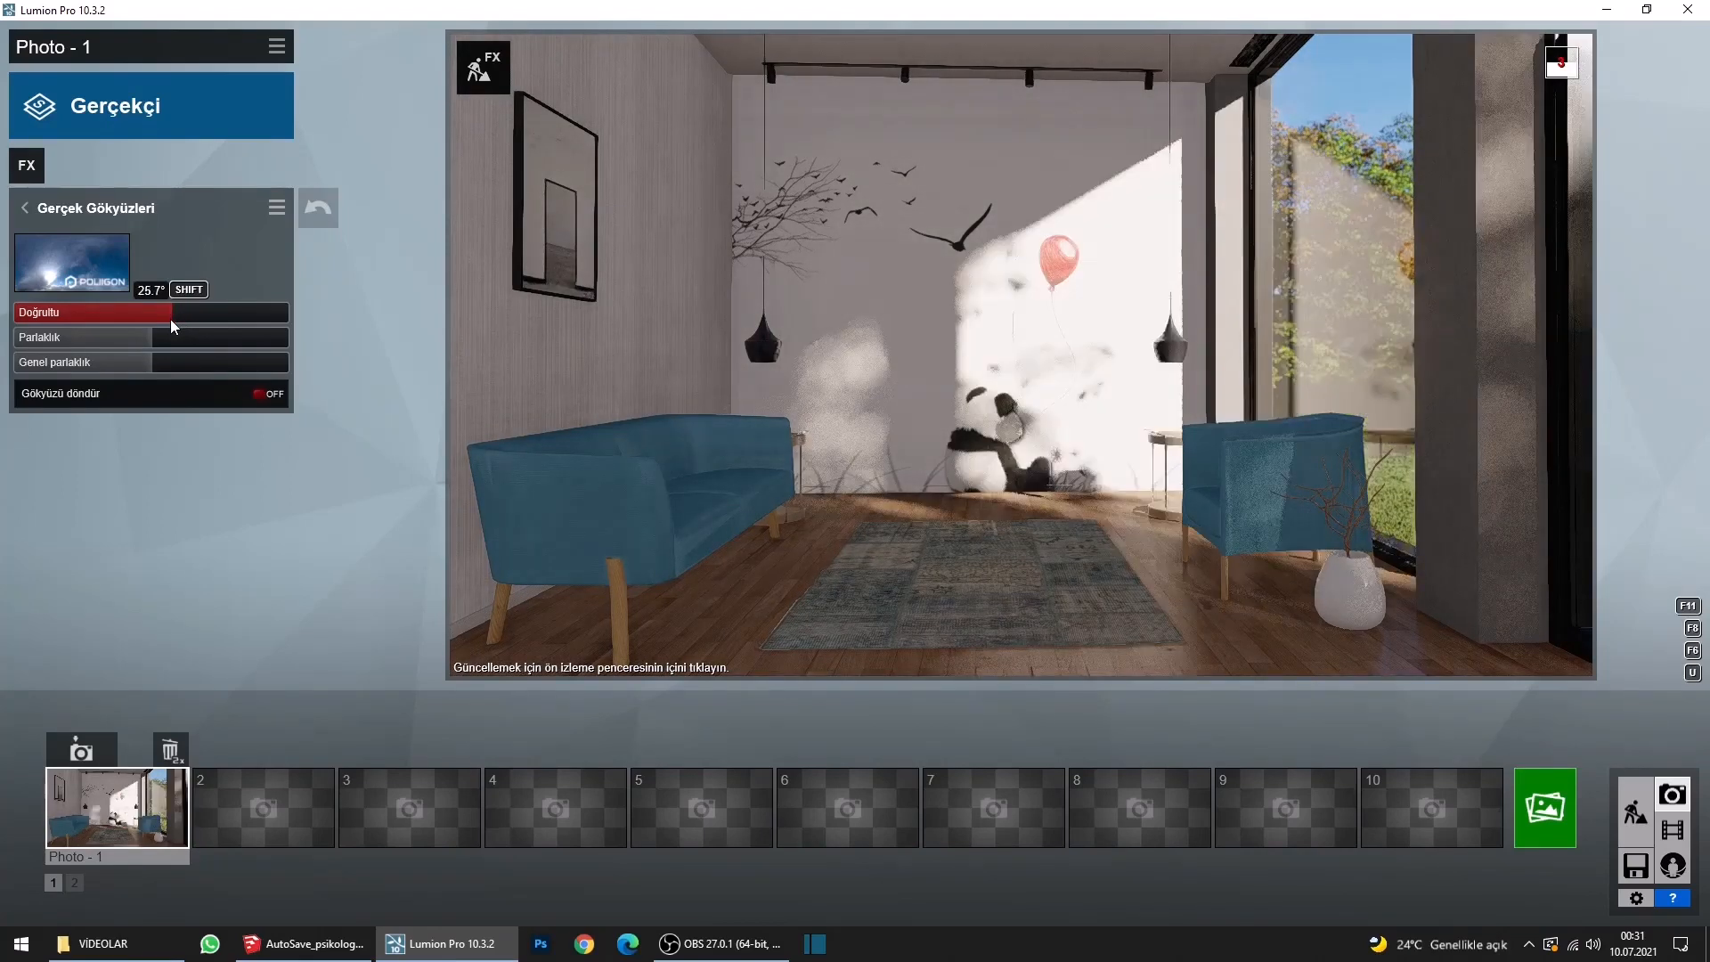
pyautogui.click(946, 398)
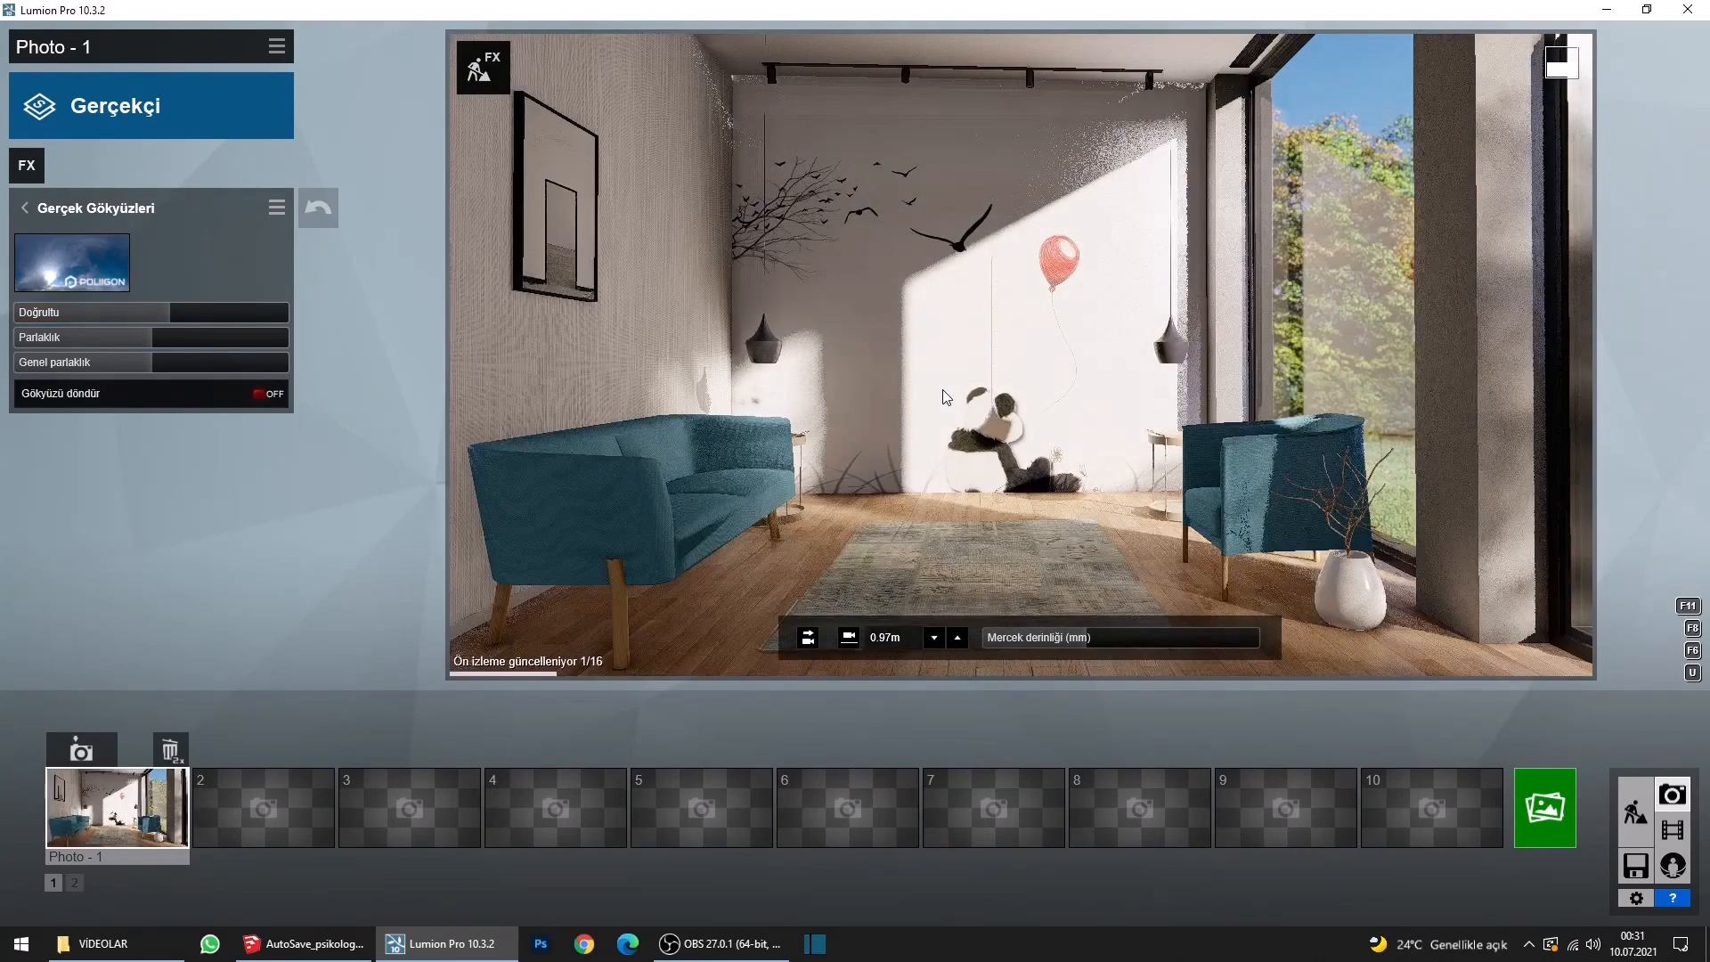
# Lower the sky's brightness, slightly raise its overall brightness, and refresh the preview.
pyautogui.click(123, 345)
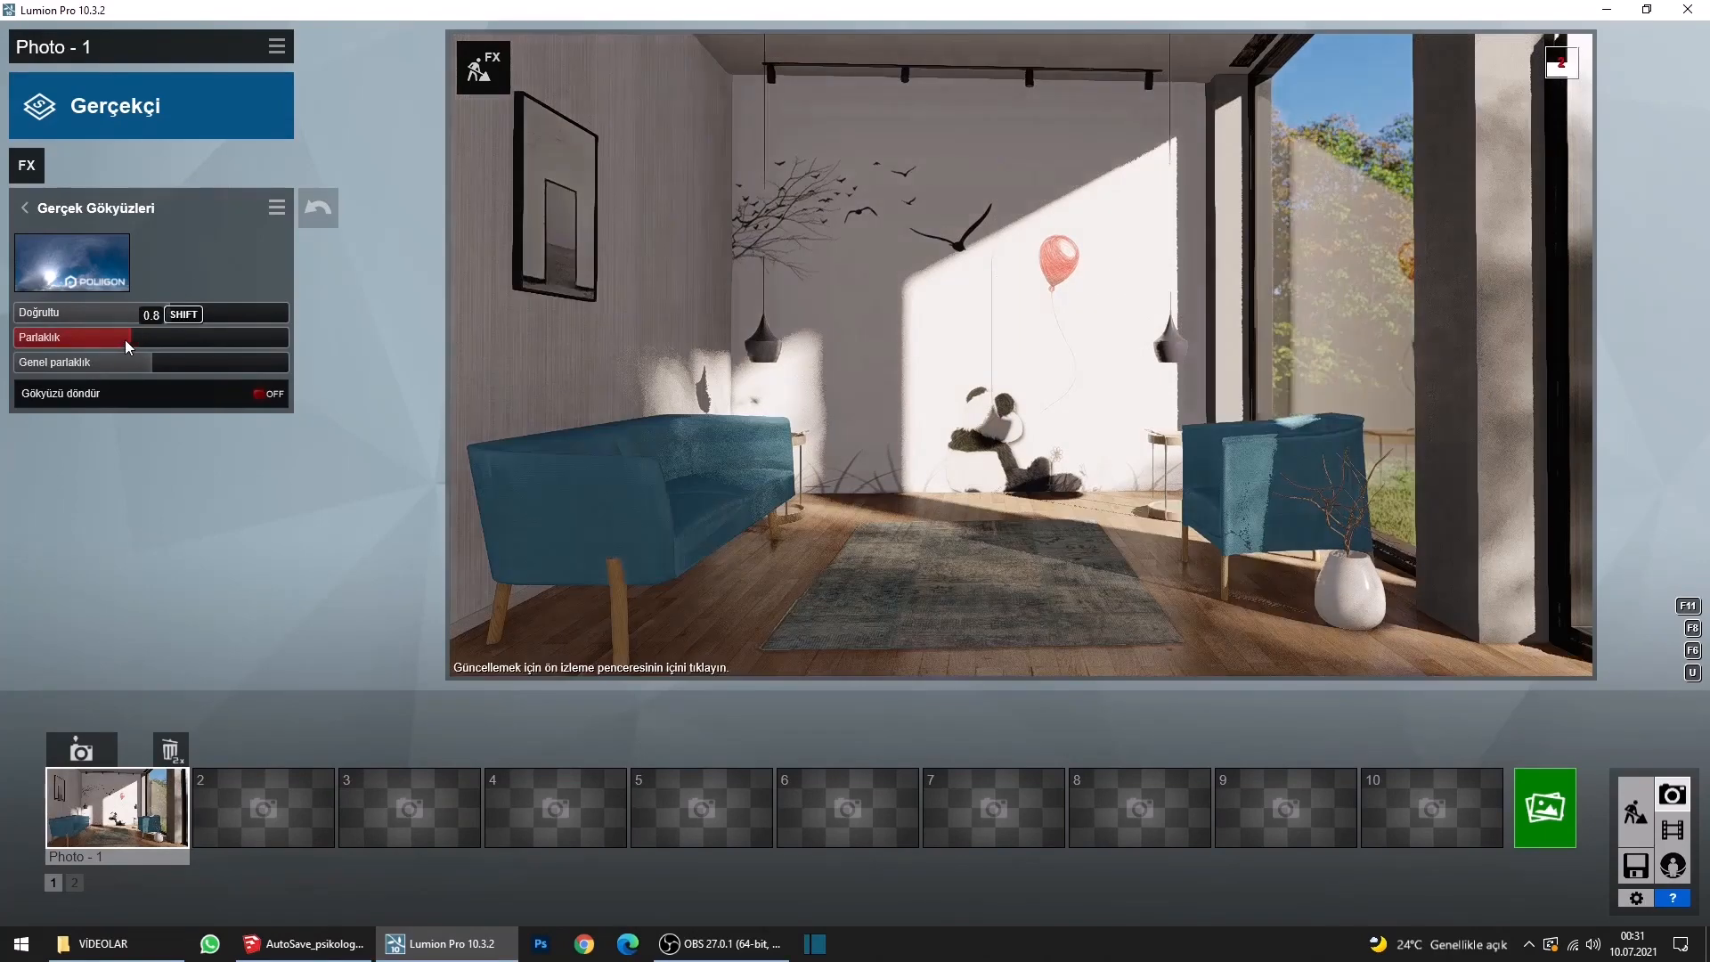
pyautogui.click(818, 314)
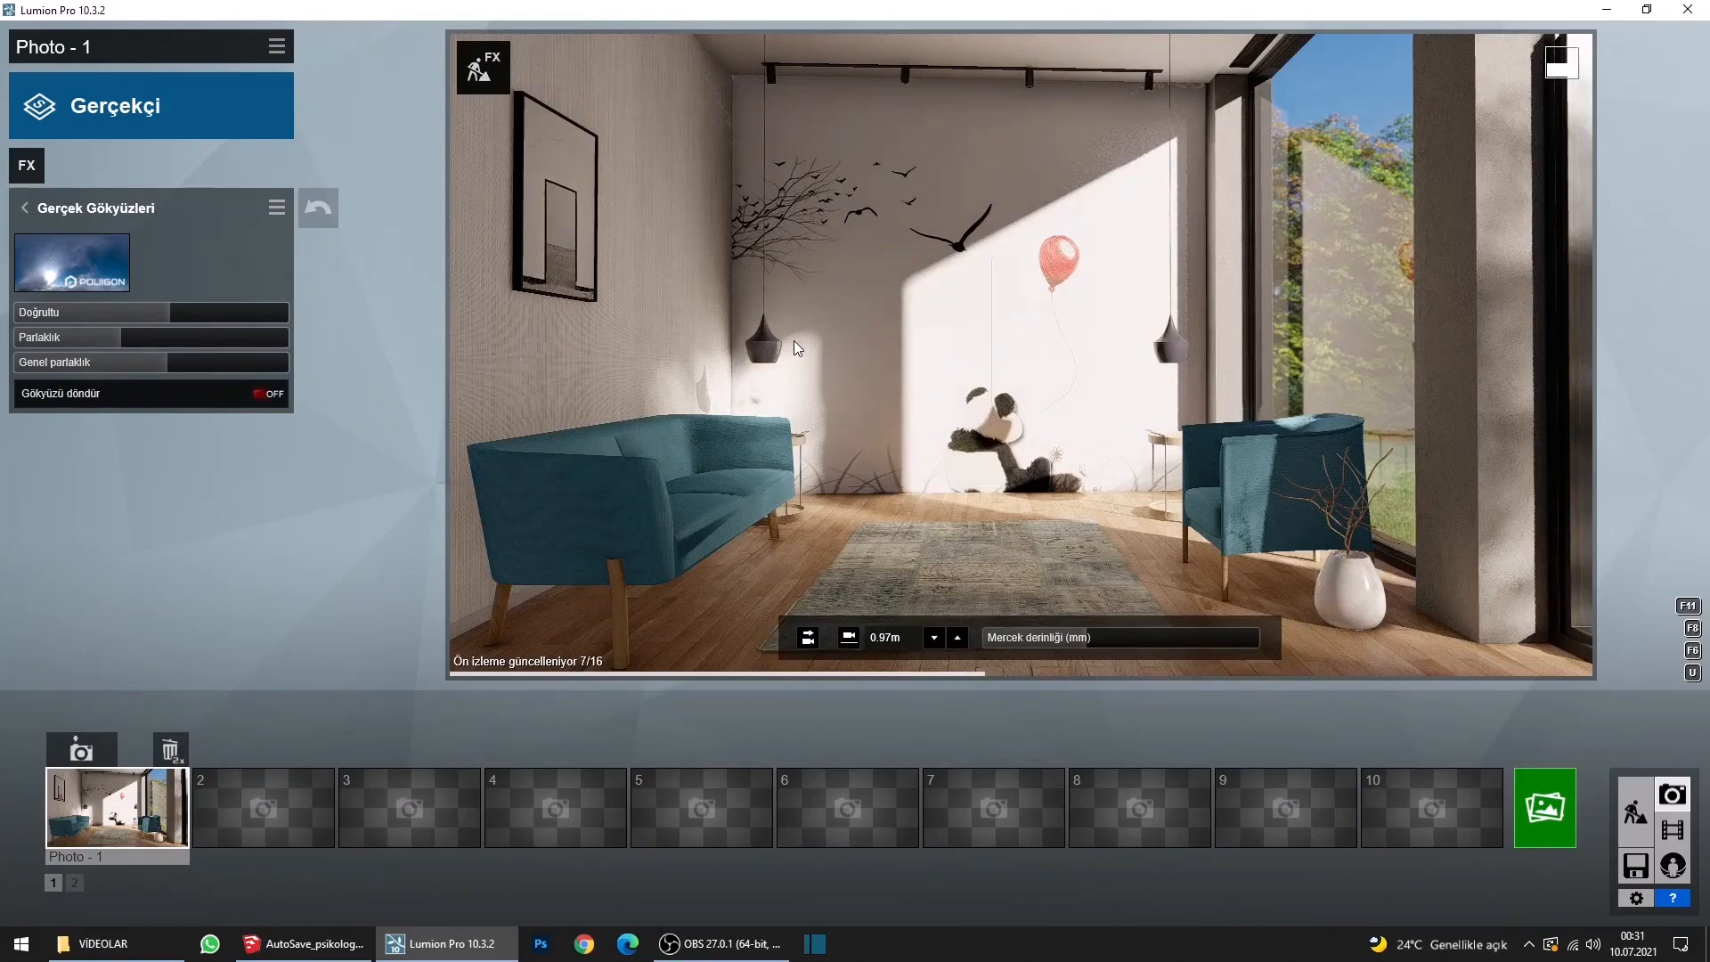
pyautogui.click(24, 212)
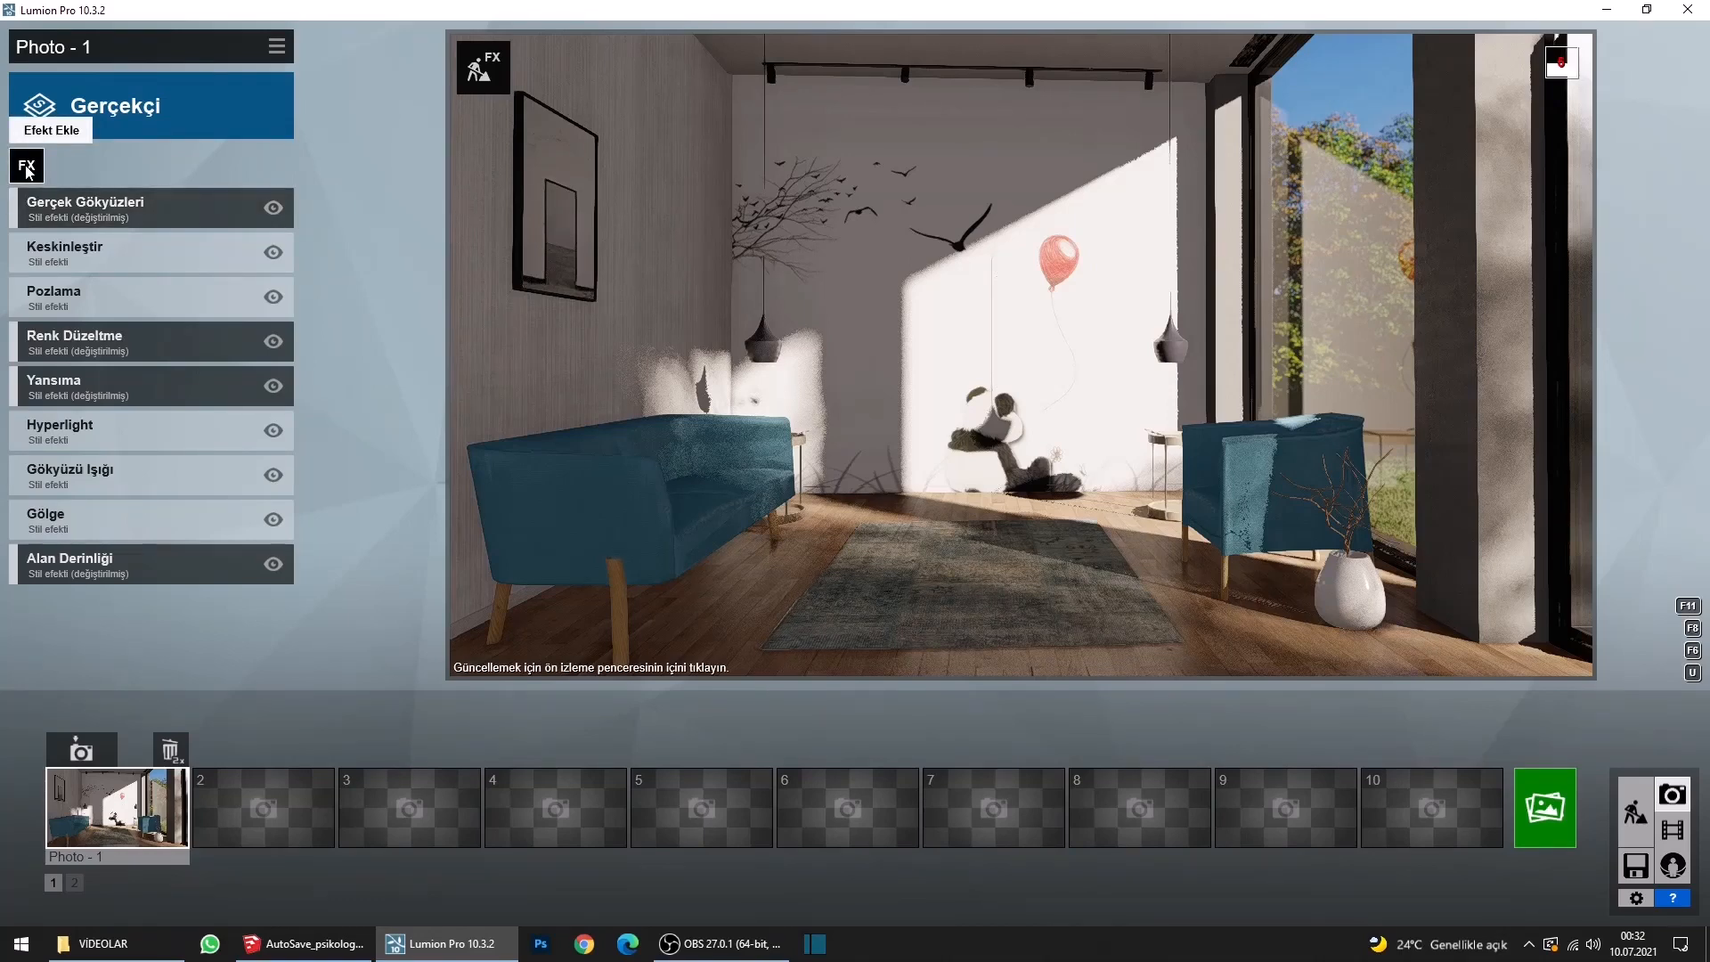
# Add the advanced Global Illumination effect to Photo 1, increase its sun amount, and refresh the preview.
pyautogui.click(27, 169)
pyautogui.click(517, 542)
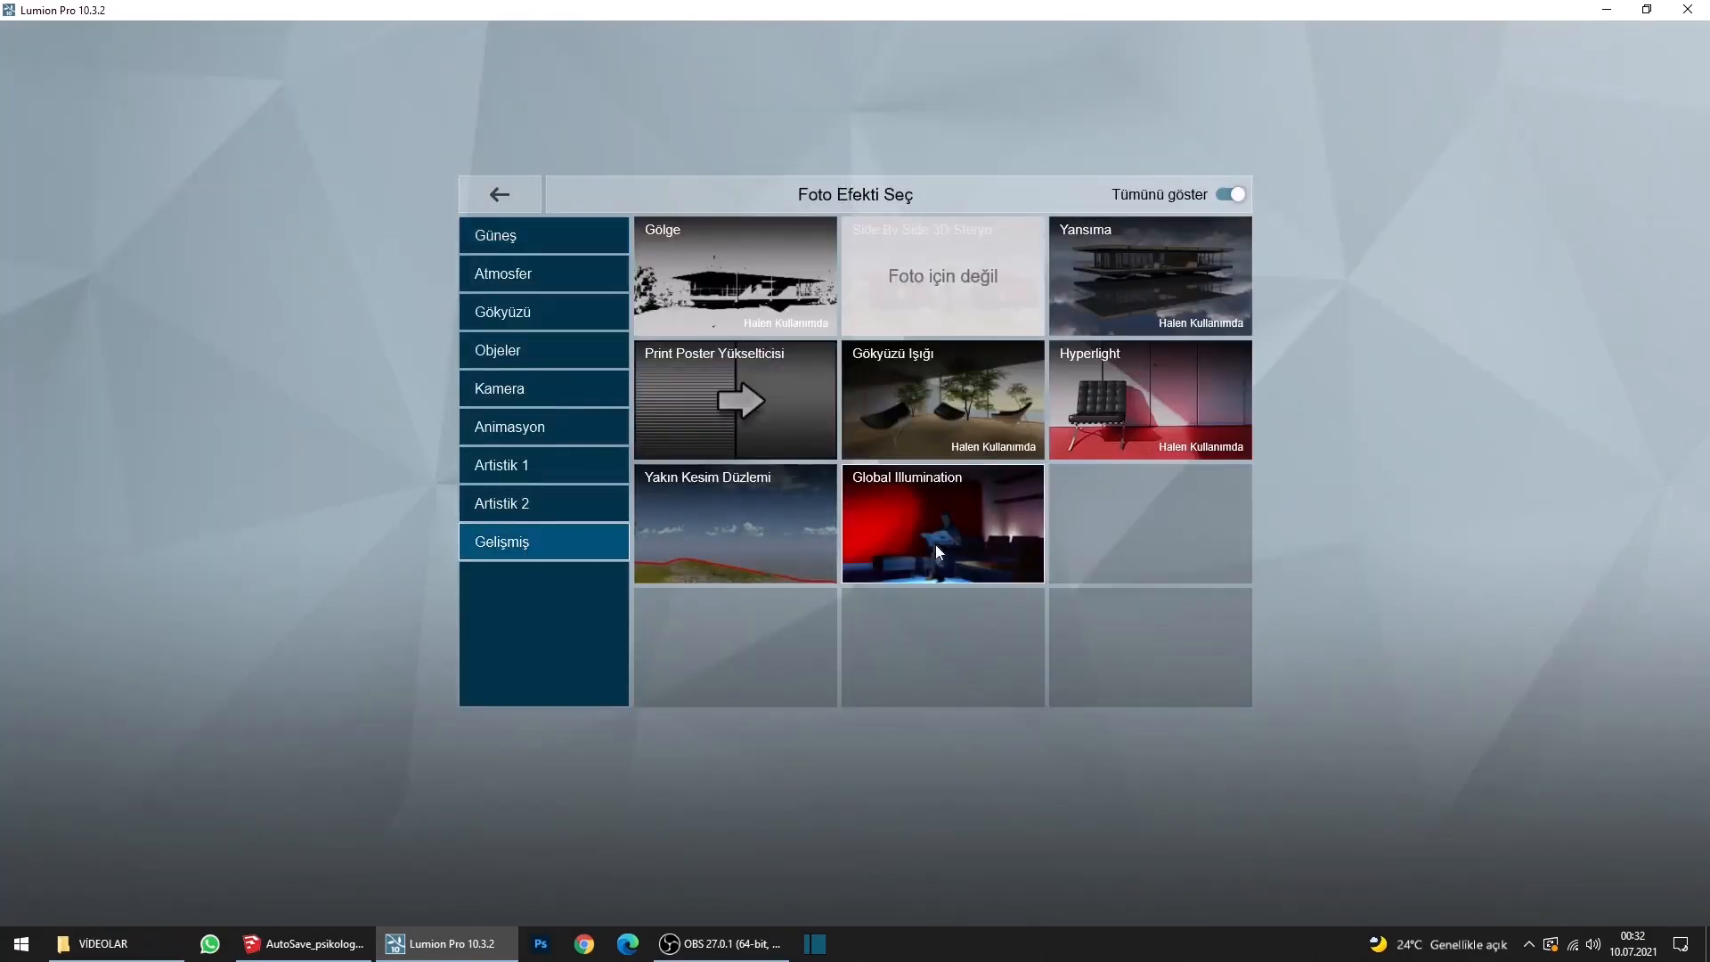
pyautogui.click(935, 544)
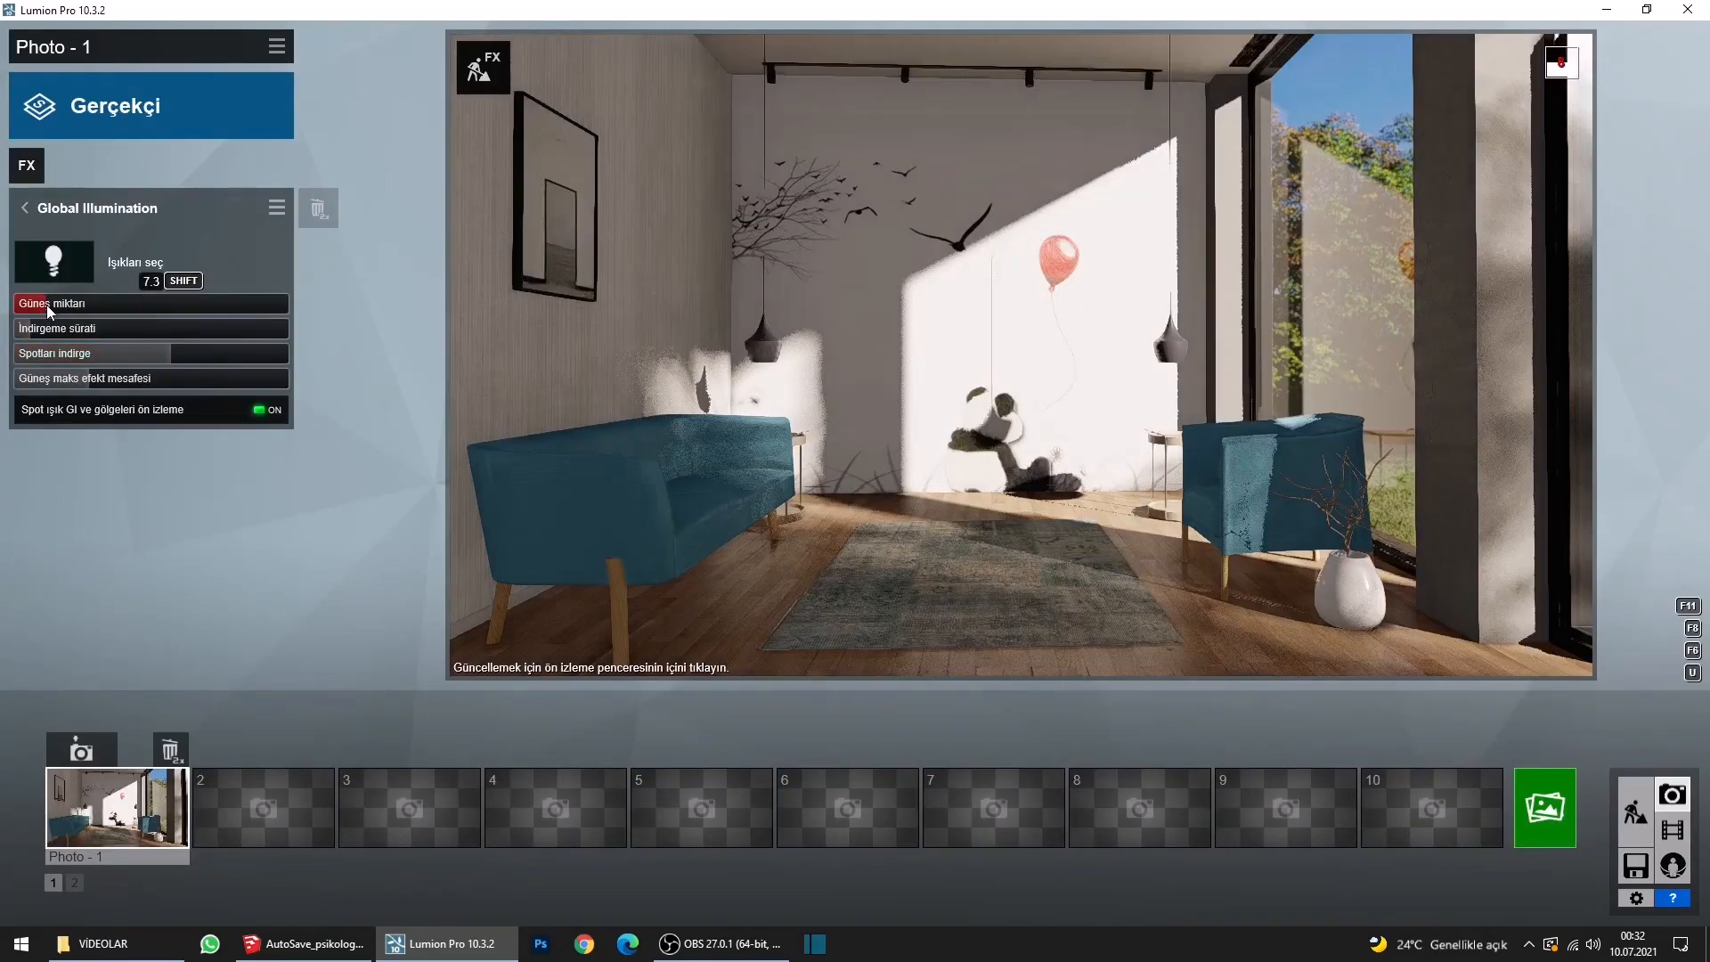
pyautogui.moveTo(46, 305); pyautogui.dragTo(73, 303)
pyautogui.click(742, 346)
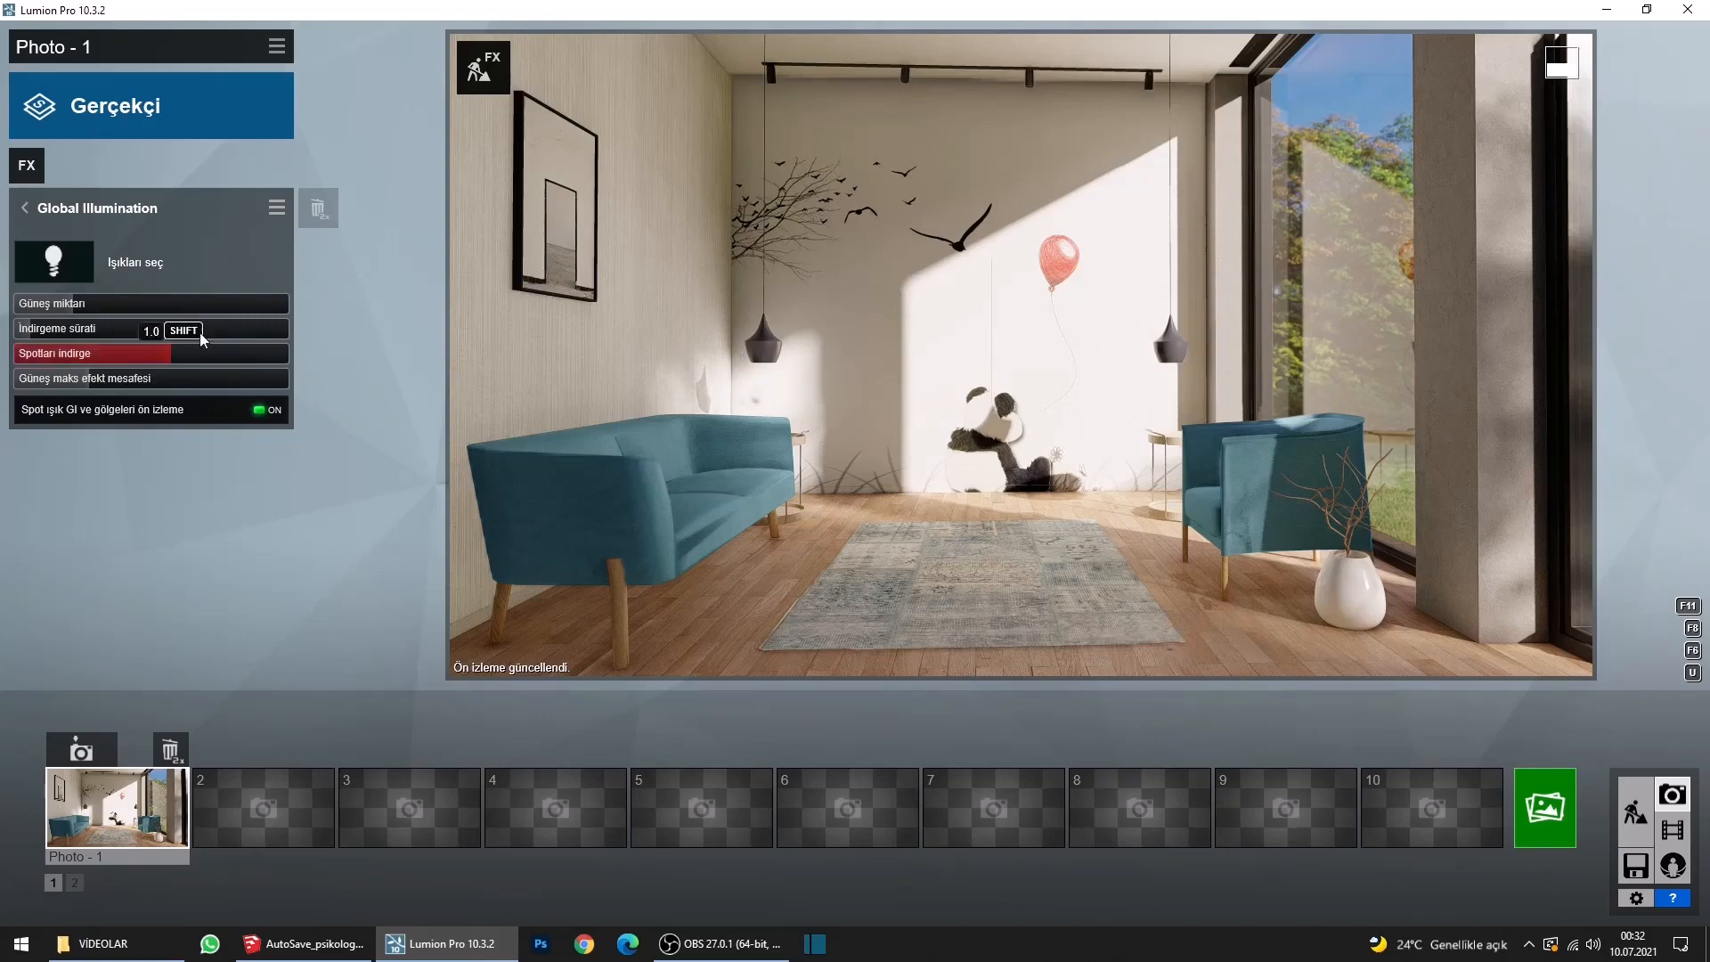
pyautogui.click(78, 210)
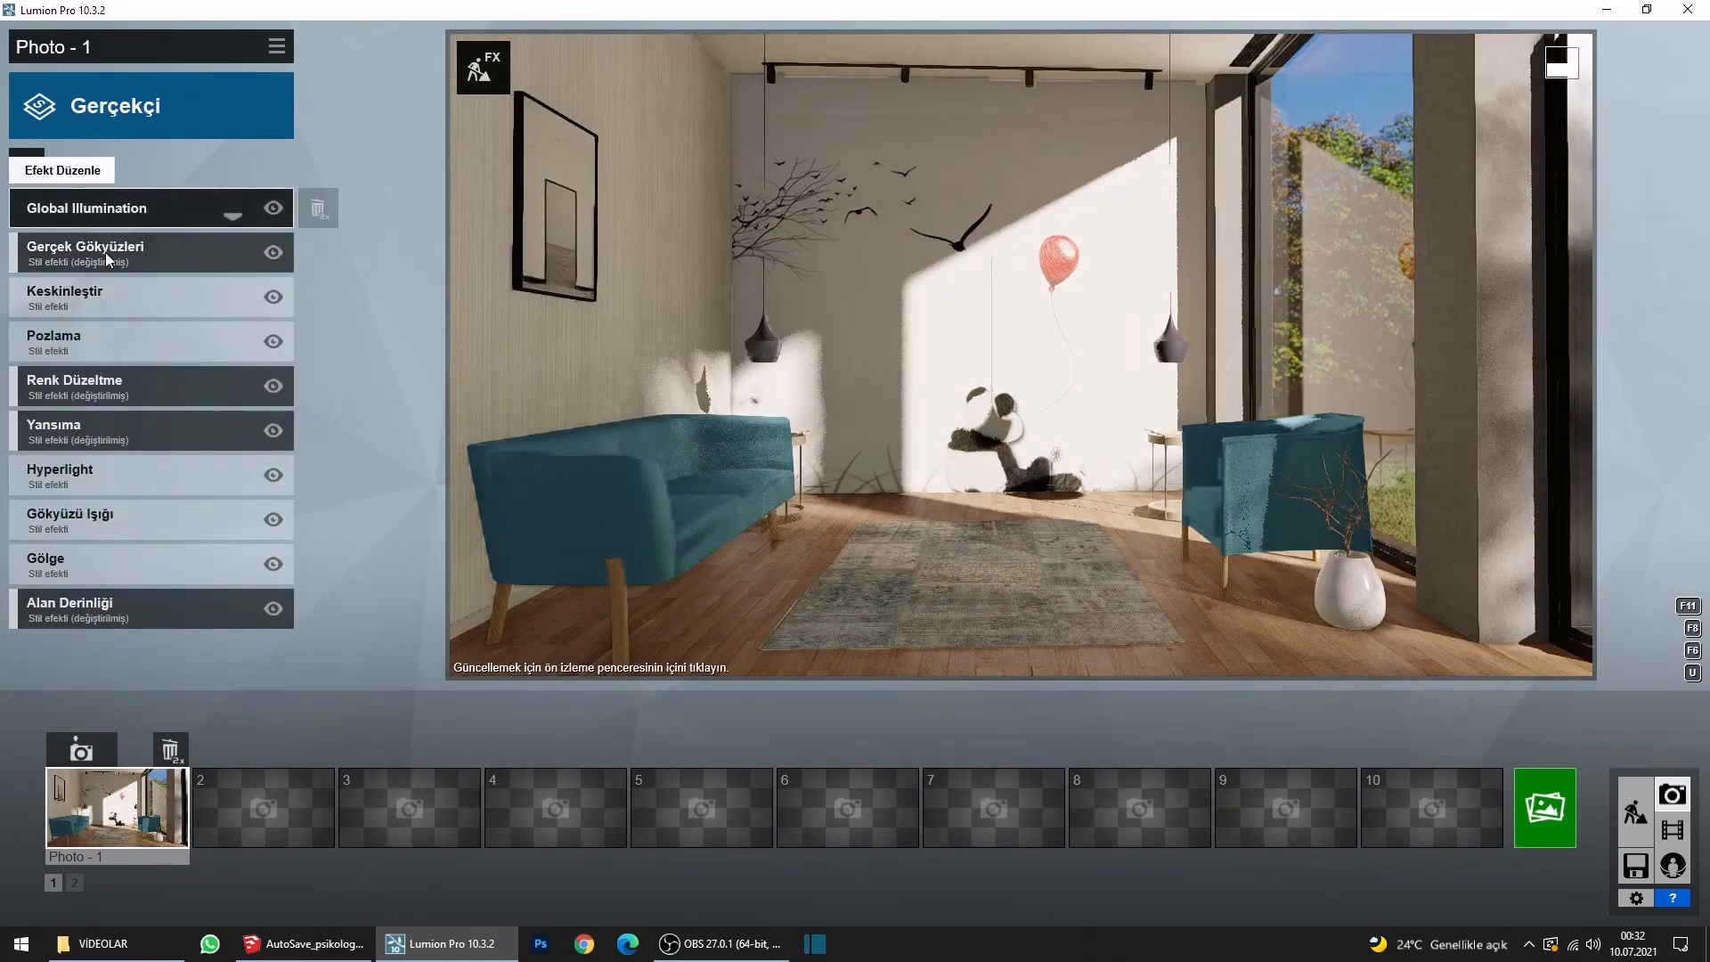
# Apply the middle Cloudy sky of the first row to Photo 1 and refresh the preview.
pyautogui.click(105, 253)
pyautogui.click(63, 274)
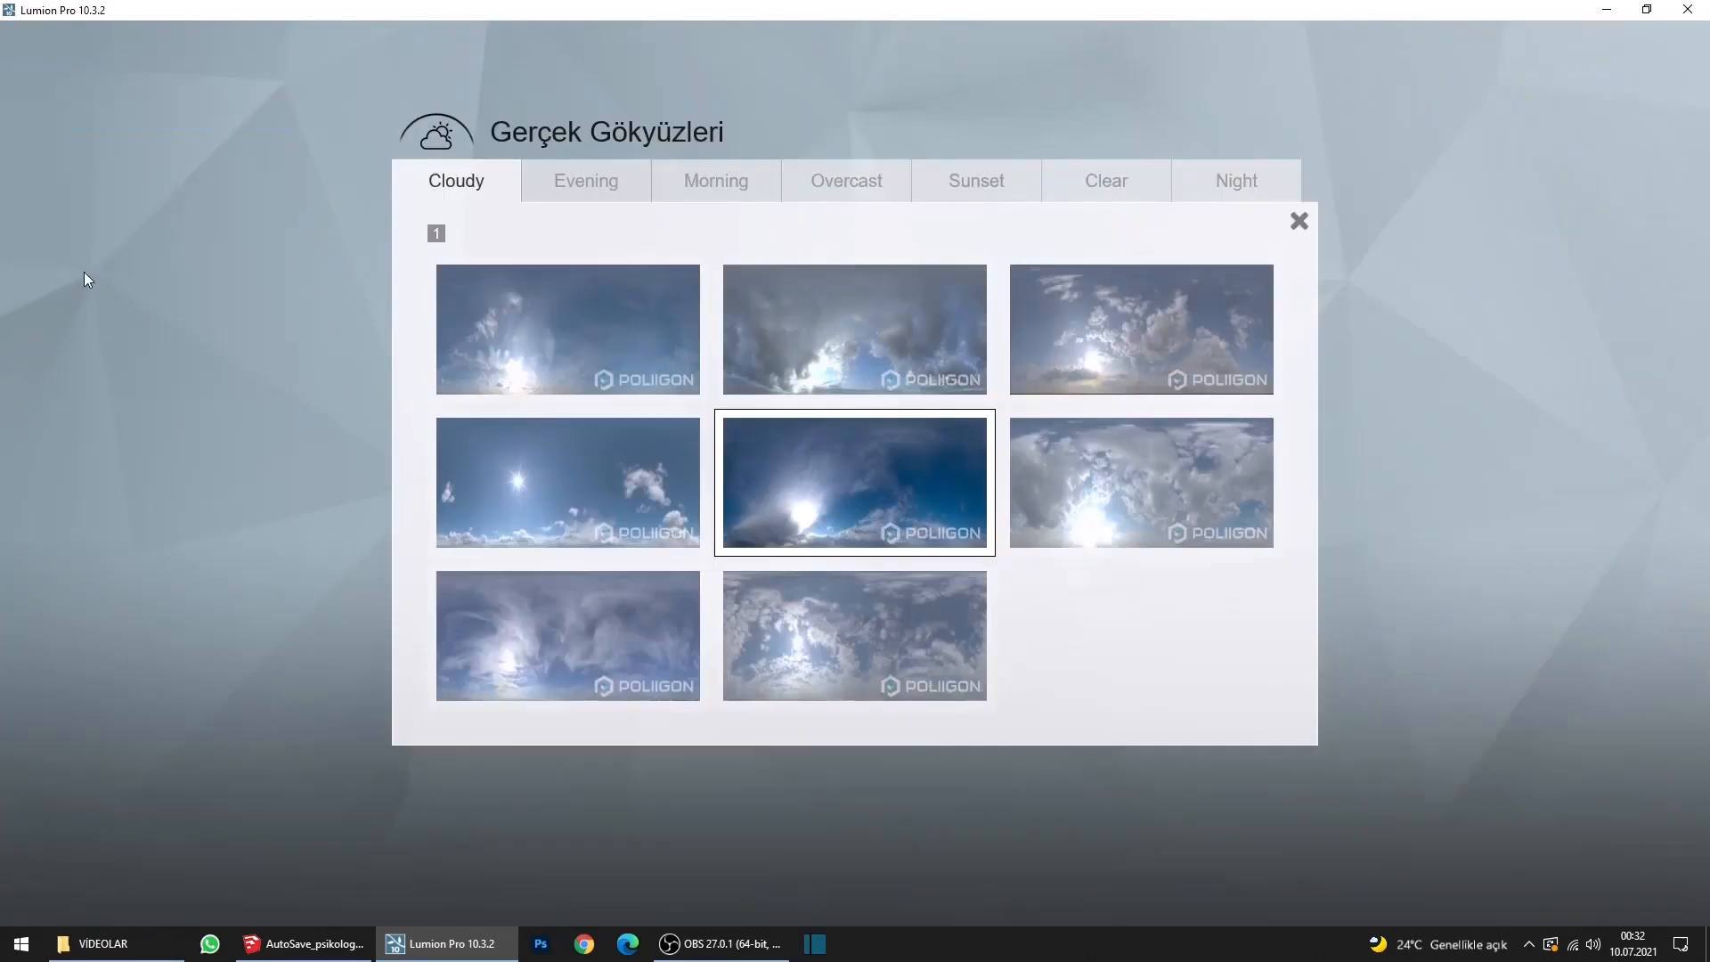
pyautogui.click(879, 350)
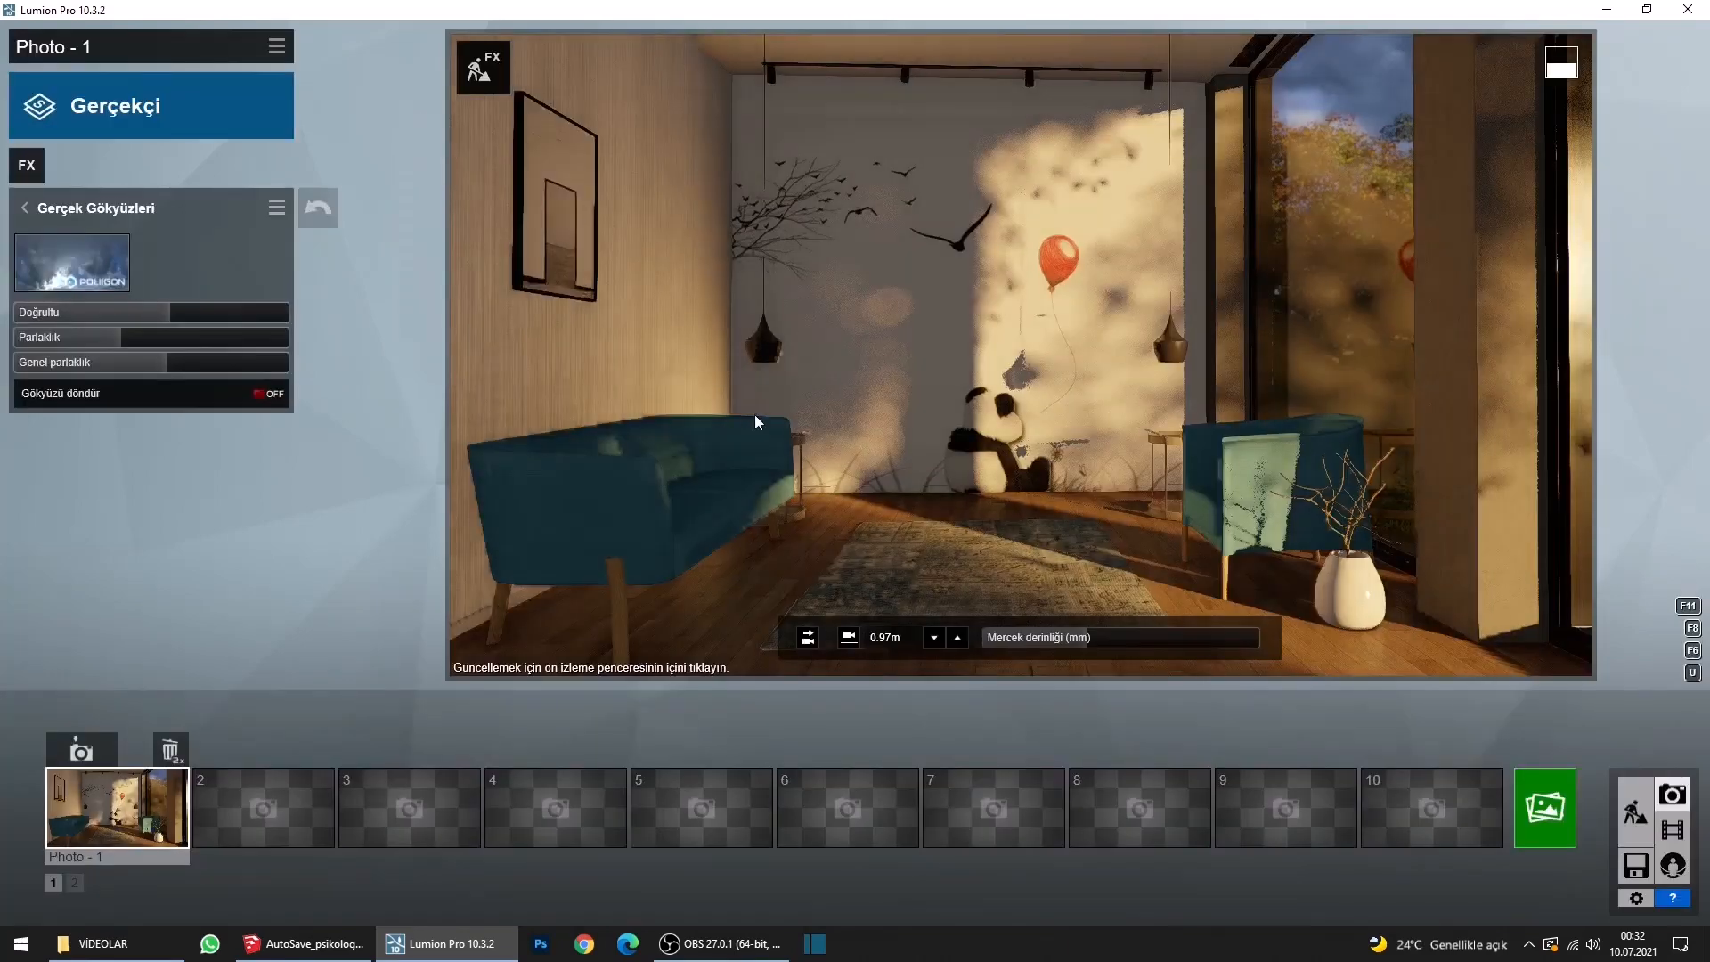
pyautogui.click(785, 359)
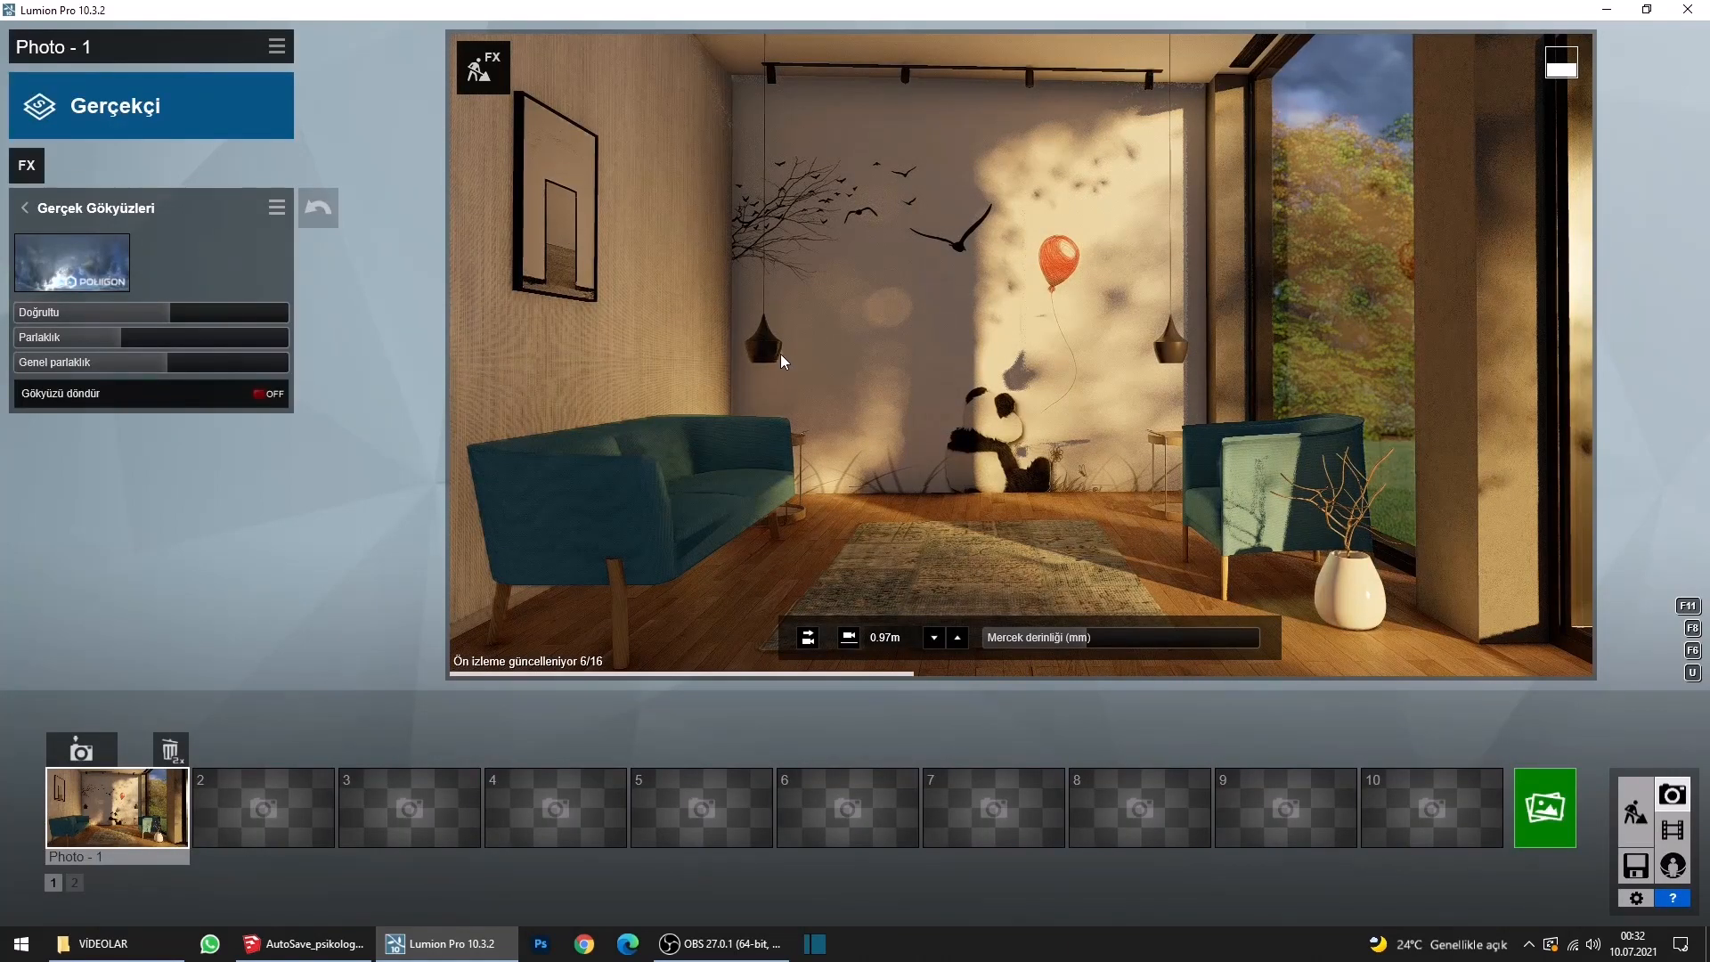
# Lower the temperature in Photo 1's colour correction effect to -0.1.
pyautogui.click(22, 210)
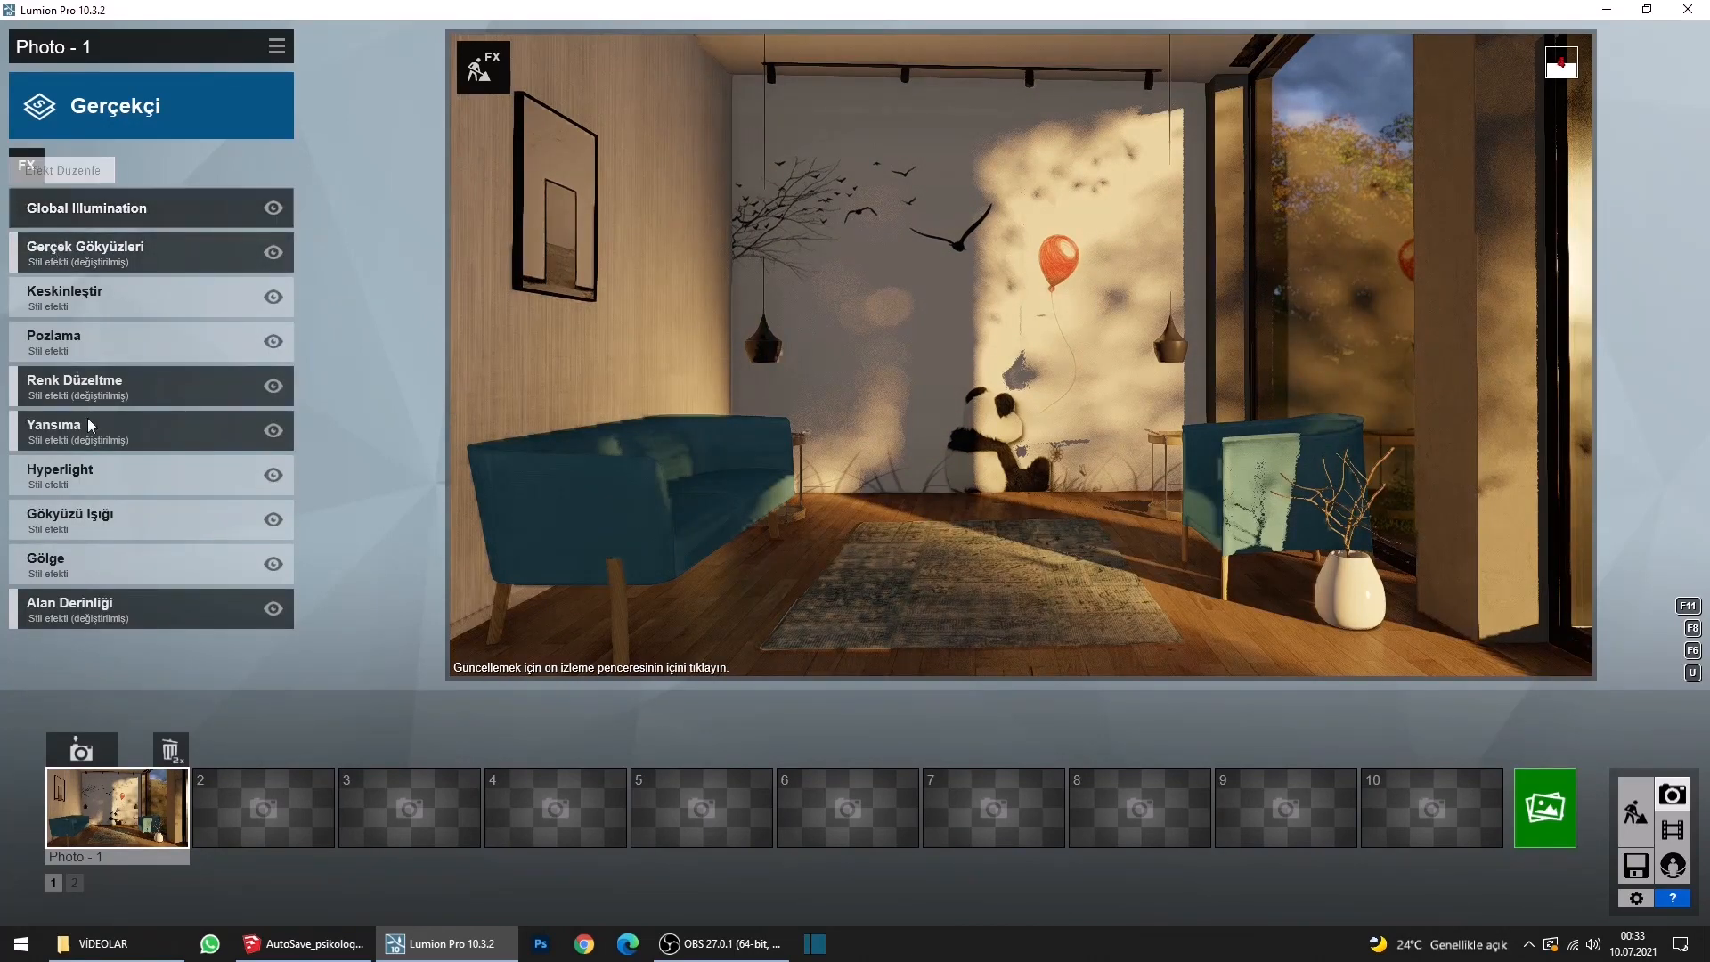
pyautogui.click(98, 383)
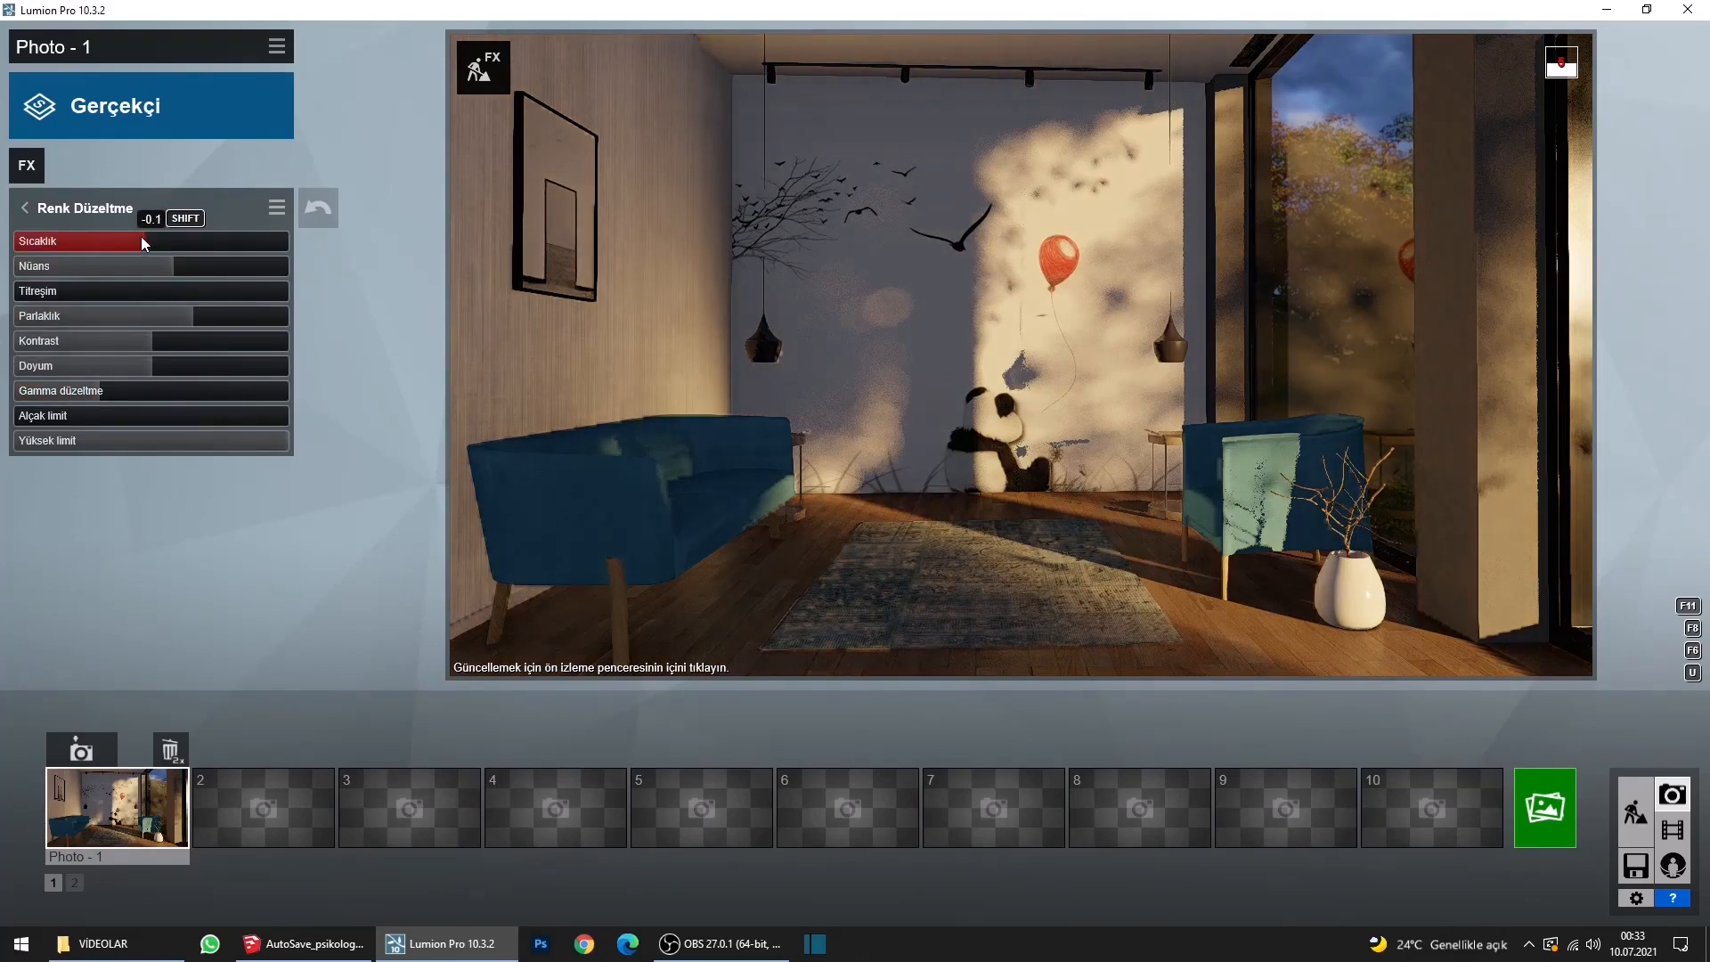
# Return to build mode and place a Lamp12 spotlight inside the pendant shade beside the sofa.
pyautogui.click(1635, 811)
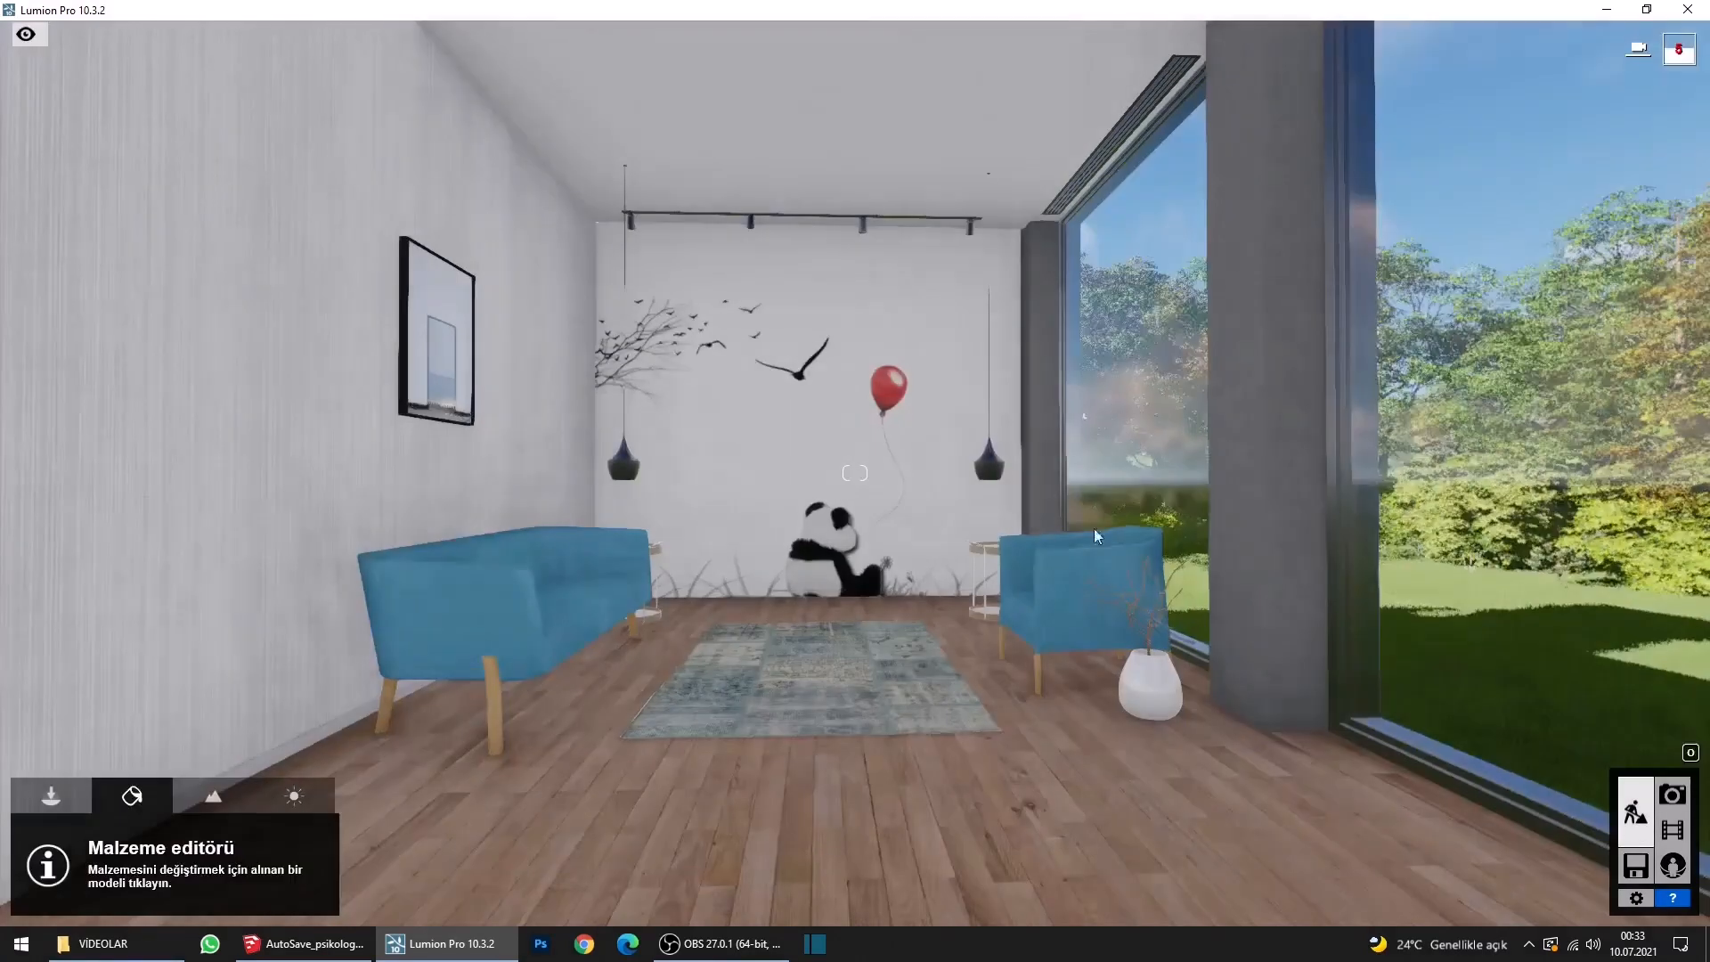
pyautogui.click(71, 796)
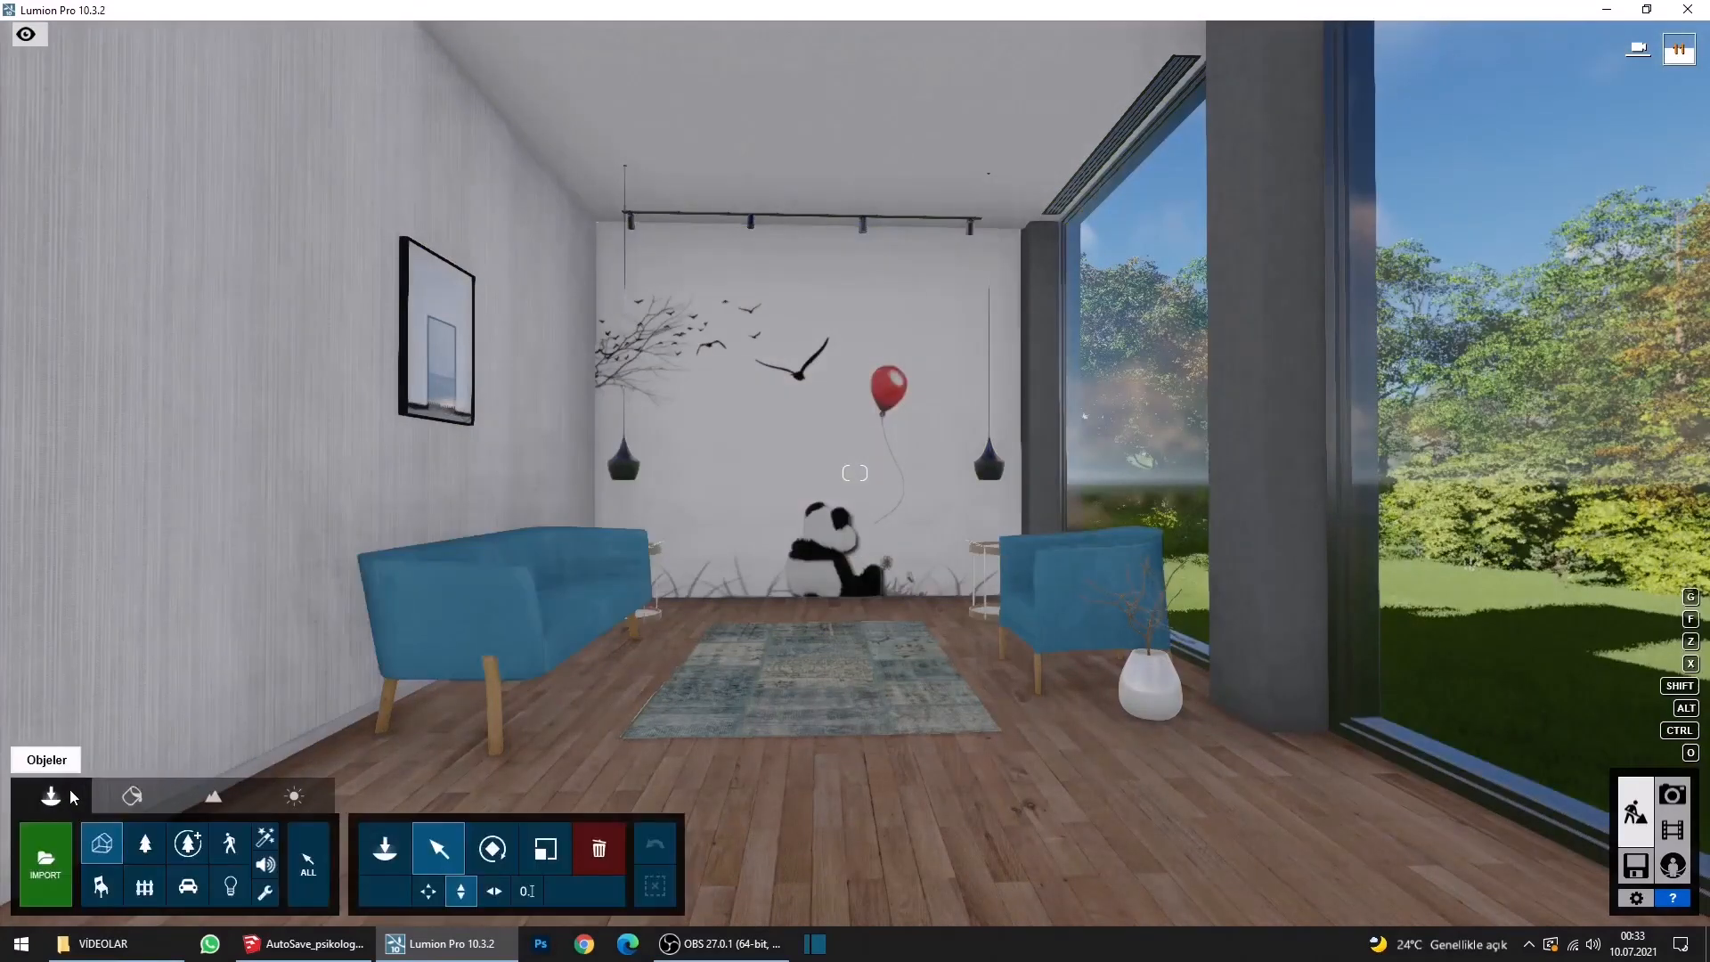
pyautogui.click(243, 876)
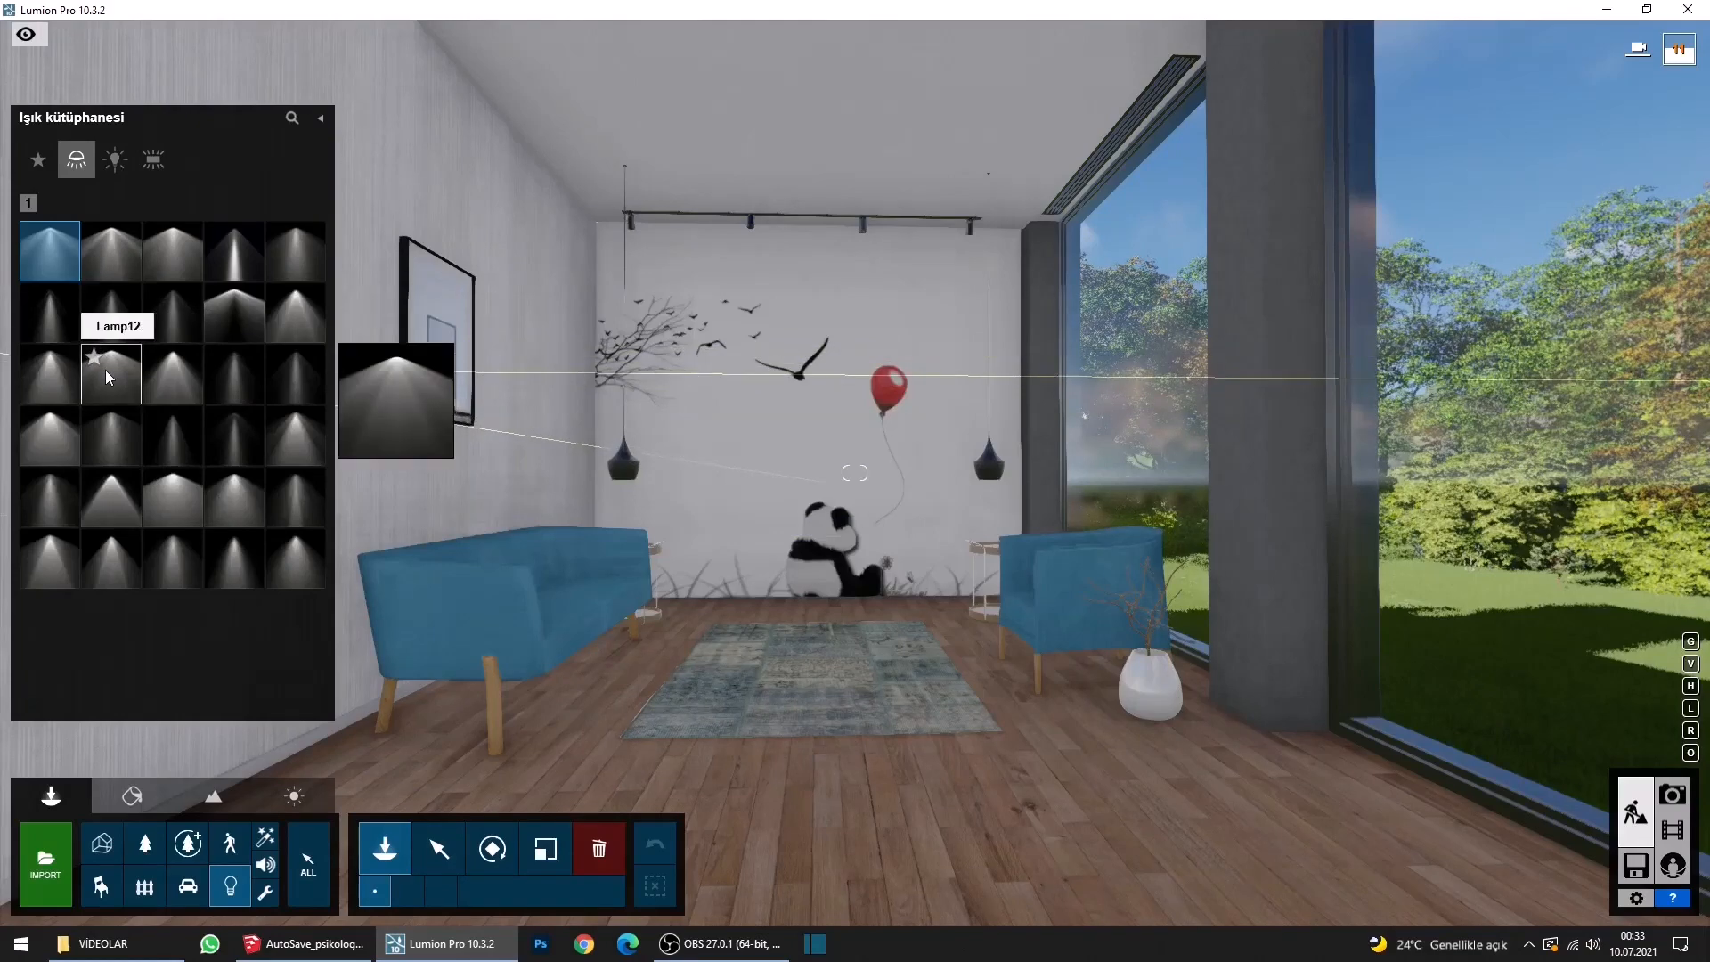
pyautogui.click(107, 377)
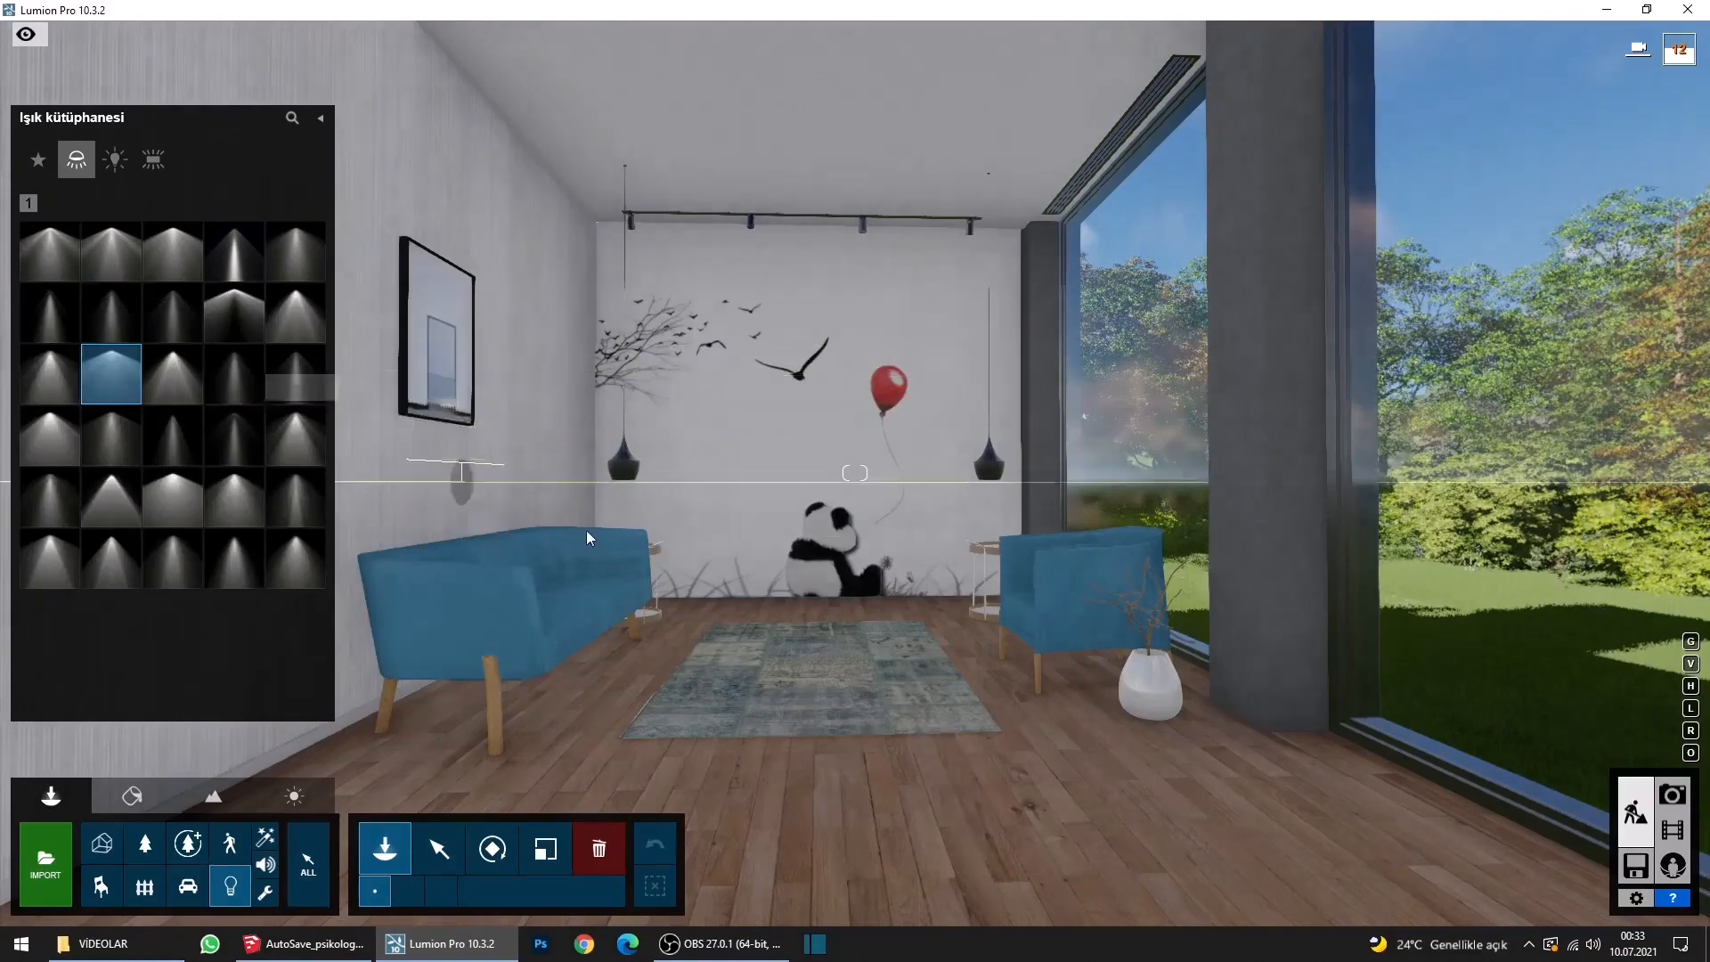
pyautogui.press('w')
pyautogui.moveTo(616, 510); pyautogui.dragTo(410, 552, button='right')
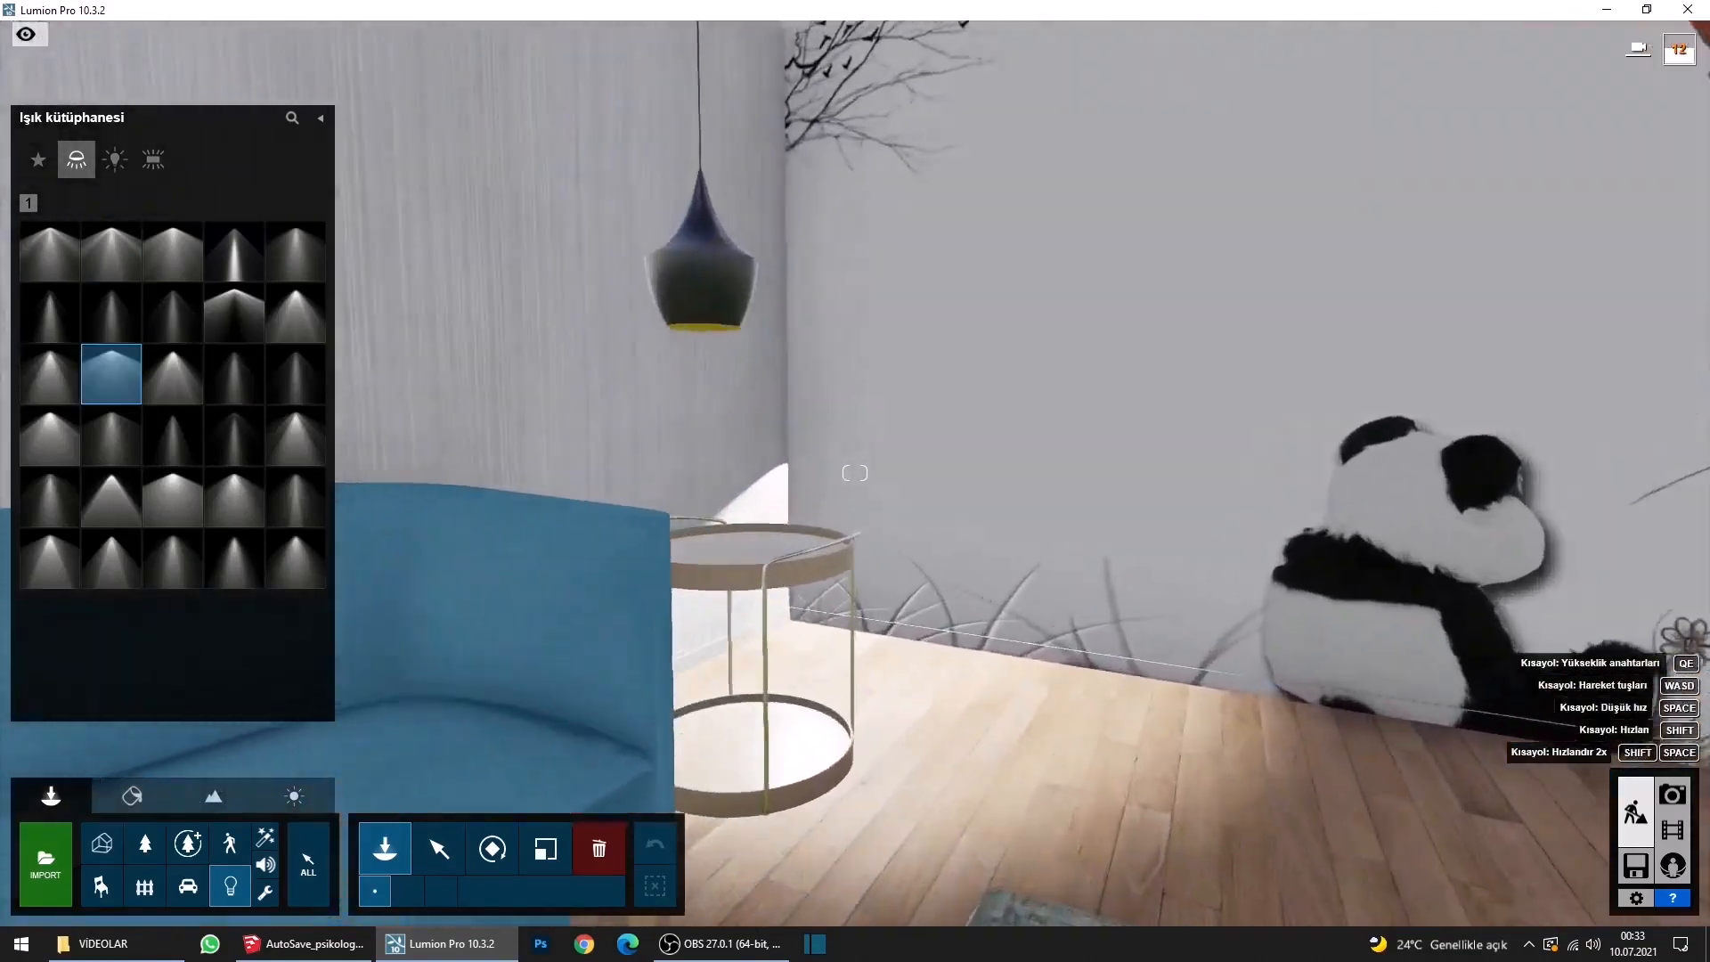
pyautogui.press('w')
pyautogui.moveTo(855, 473); pyautogui.dragTo(732, 262, button='right')
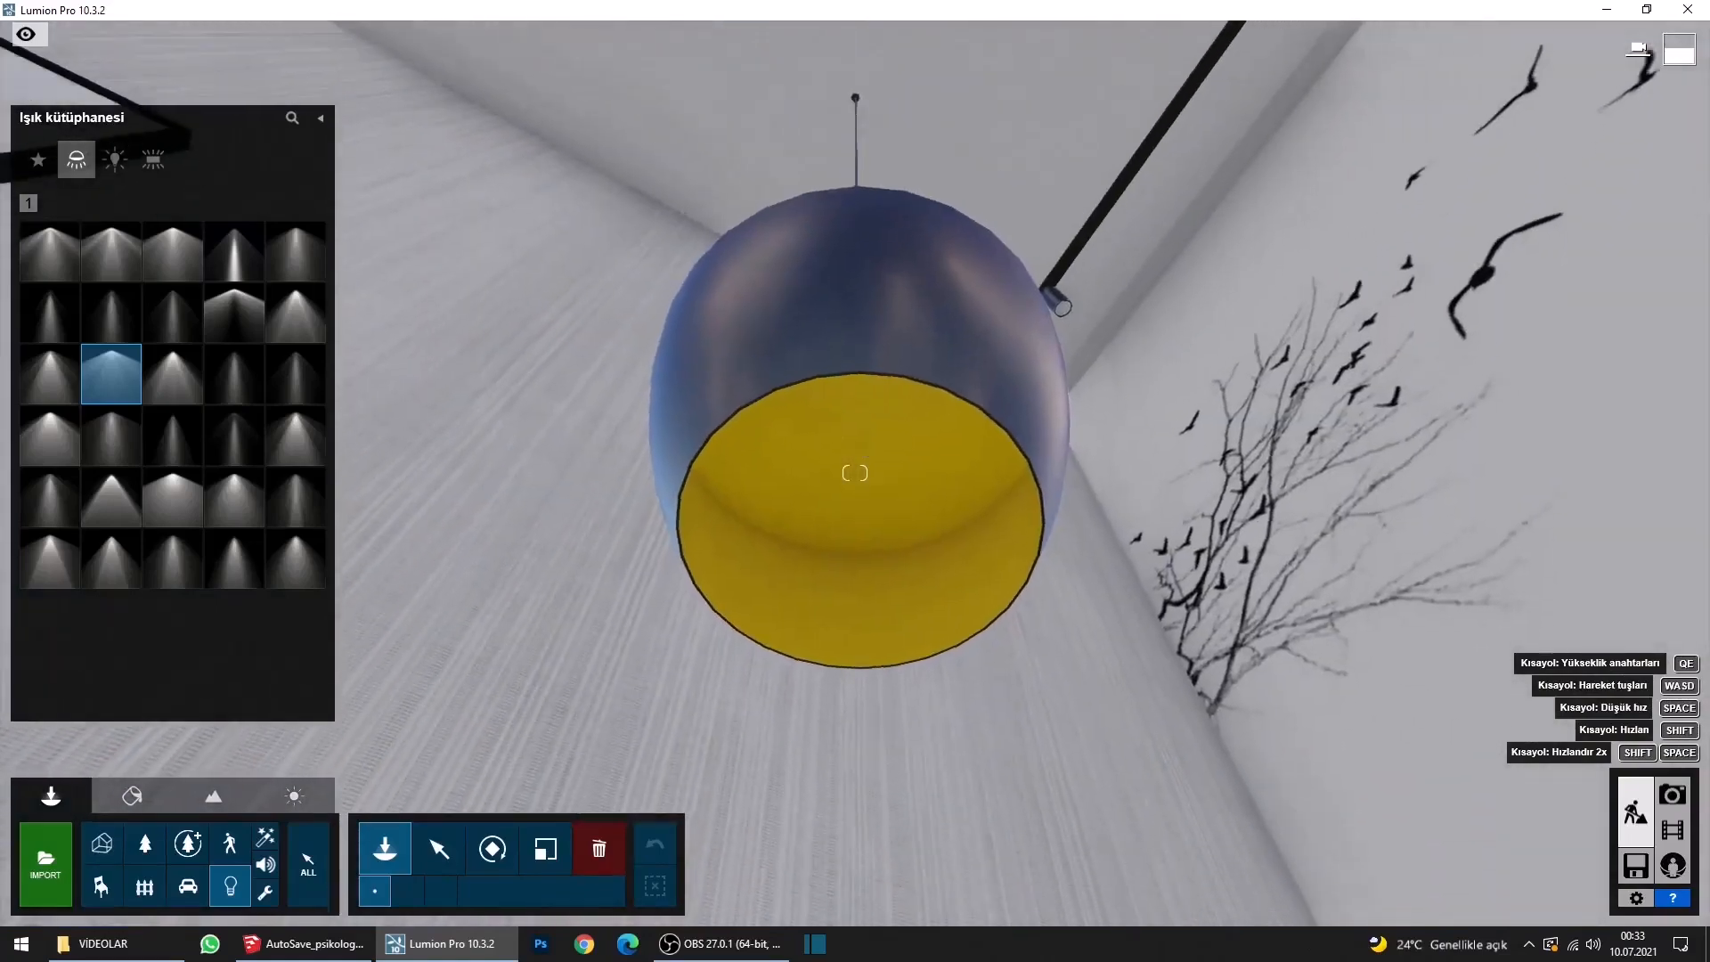
pyautogui.moveTo(821, 489); pyautogui.dragTo(848, 445, button='right')
pyautogui.click(844, 349)
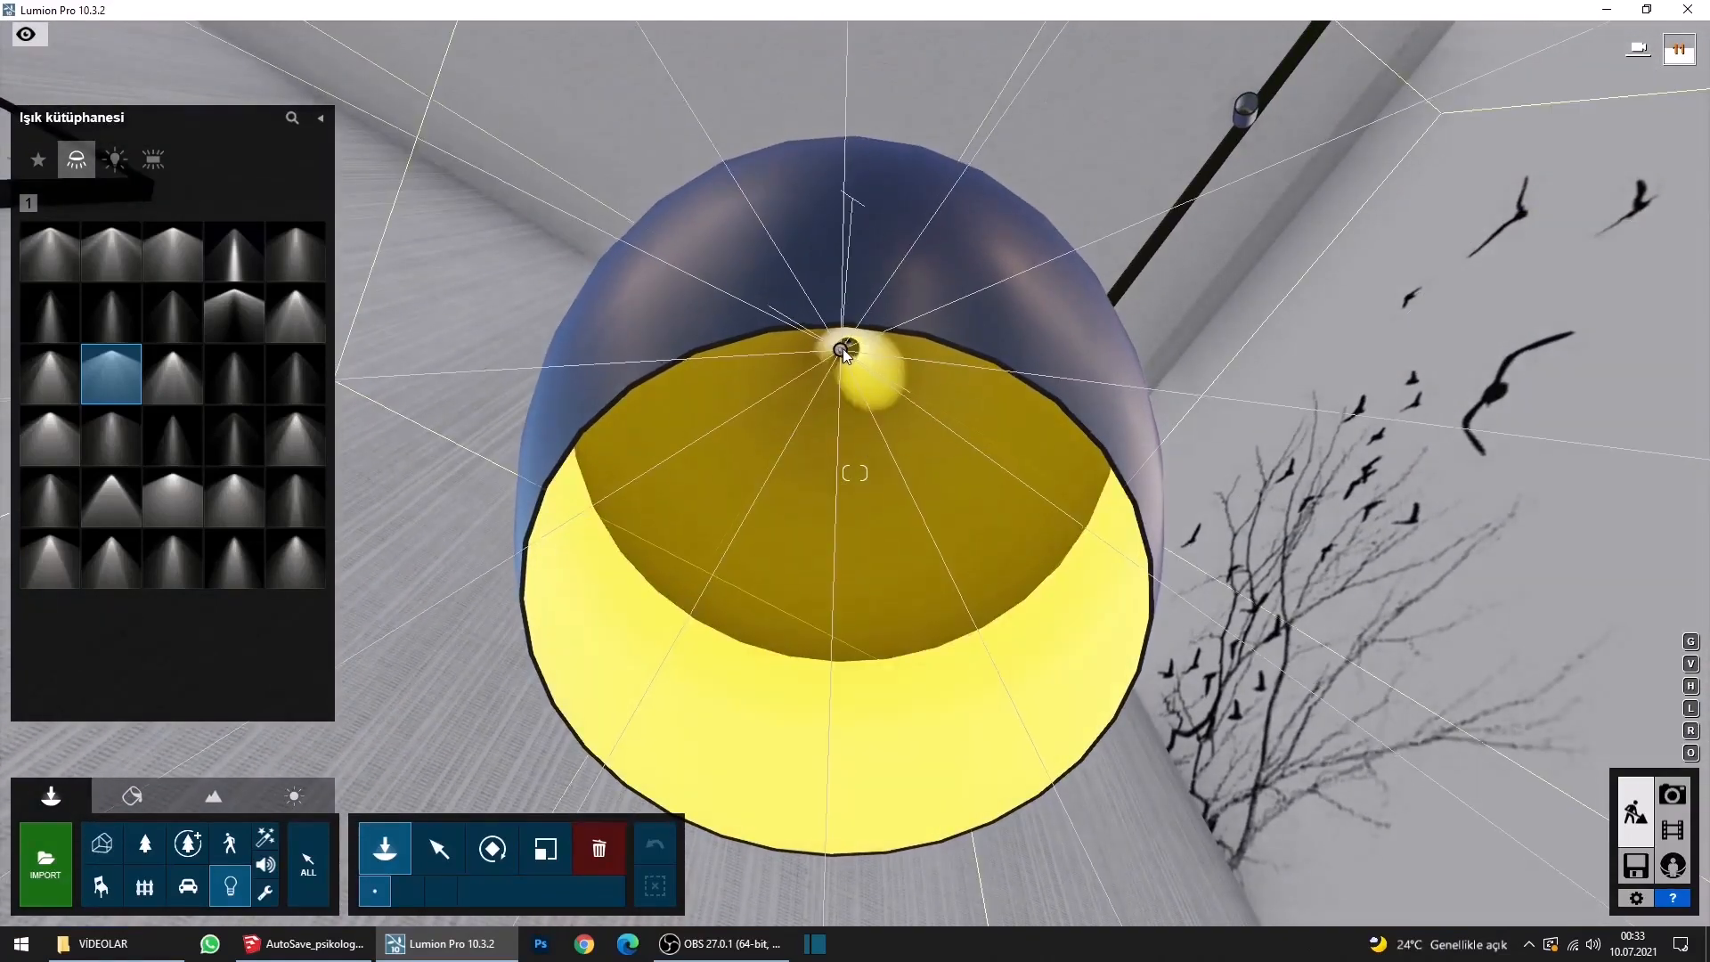
# Place another Lamp12 spotlight inside the pendant shade near the window.
pyautogui.press('s')
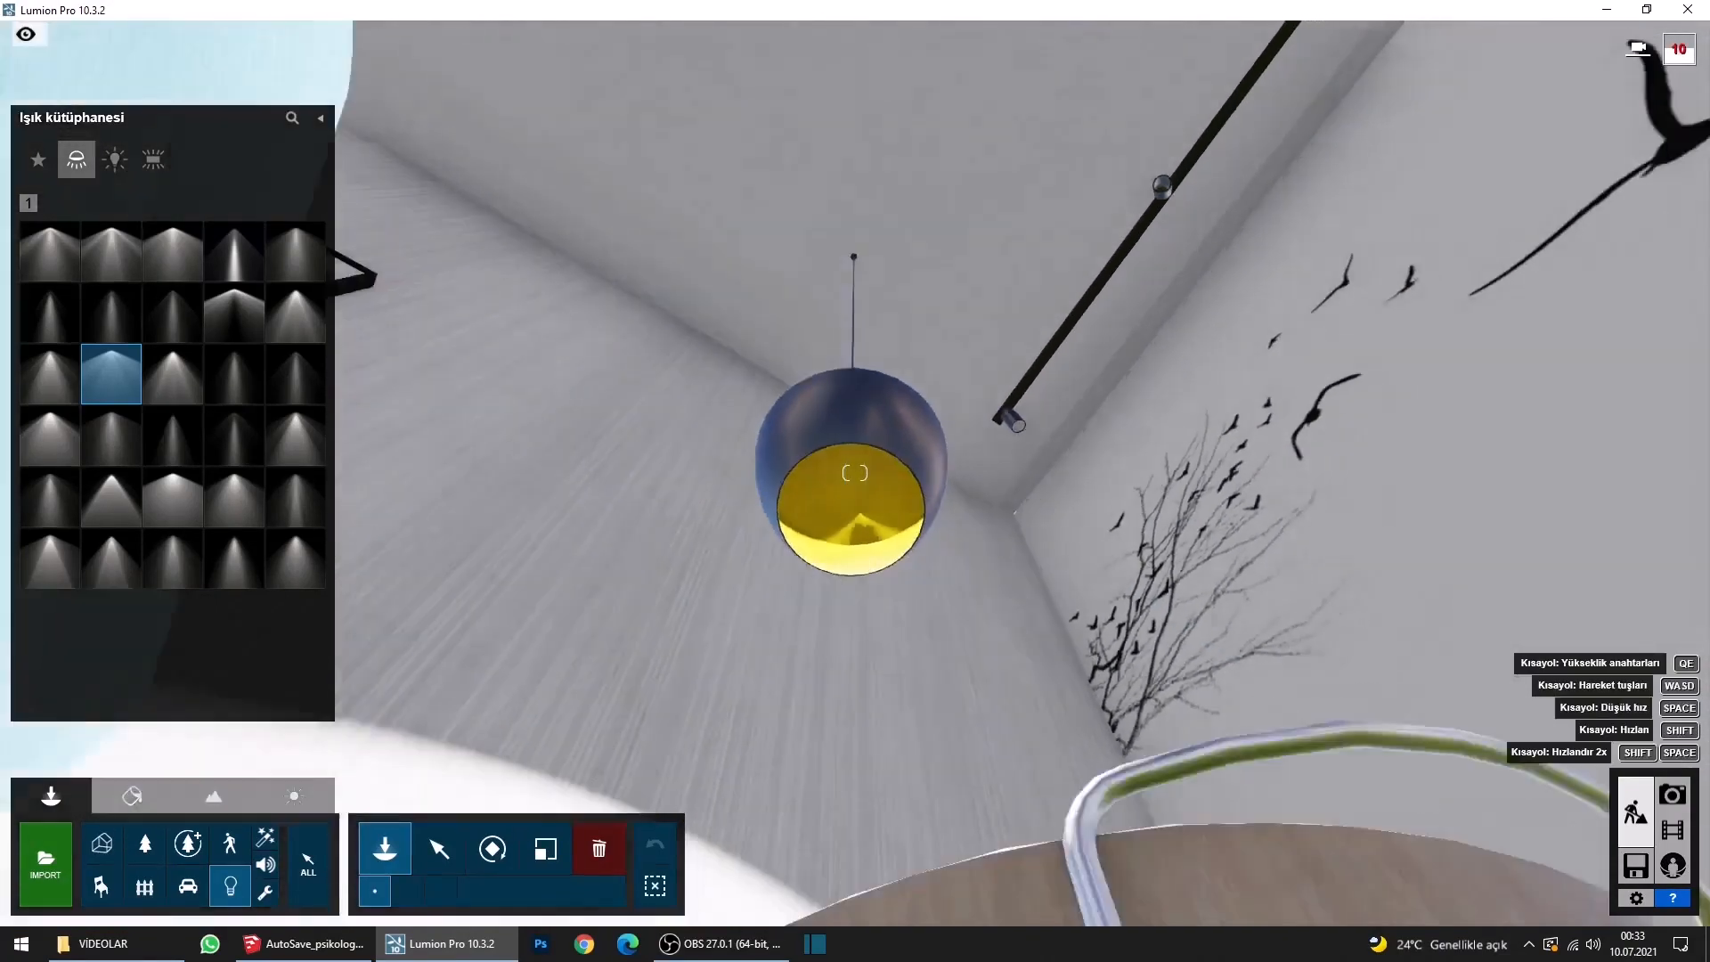
pyautogui.press('s')
pyautogui.moveTo(855, 473); pyautogui.dragTo(907, 620, button='right')
pyautogui.press('q')
pyautogui.press('q')
pyautogui.press('a')
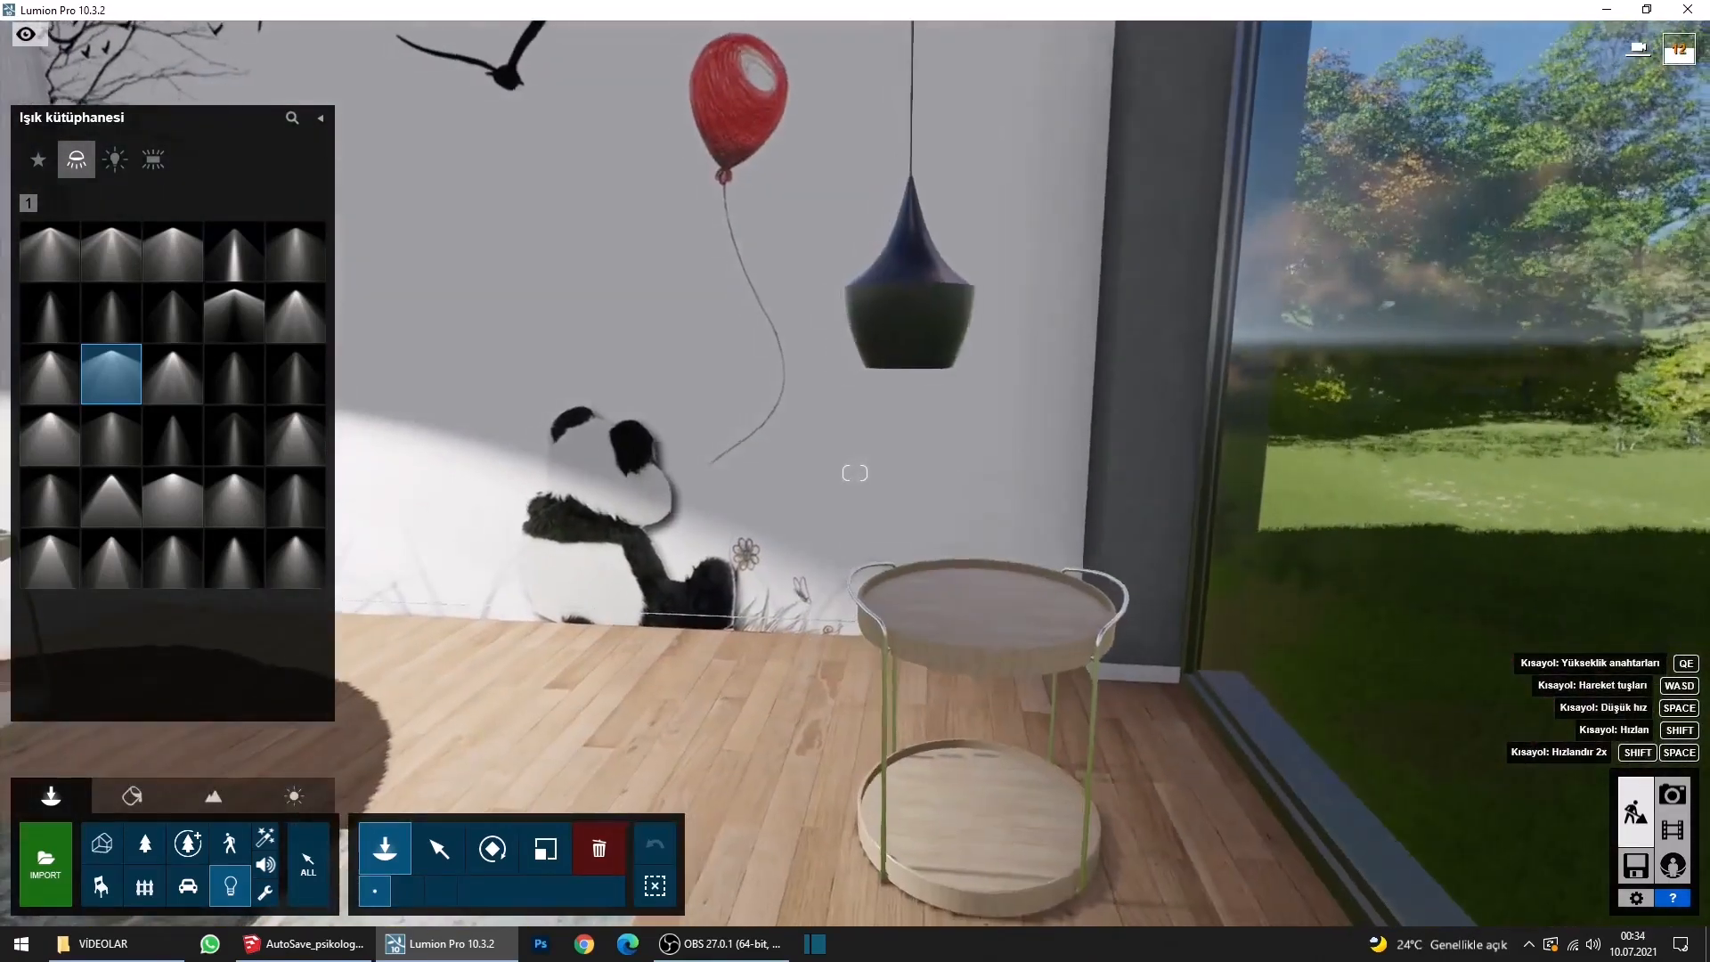
pyautogui.press('w')
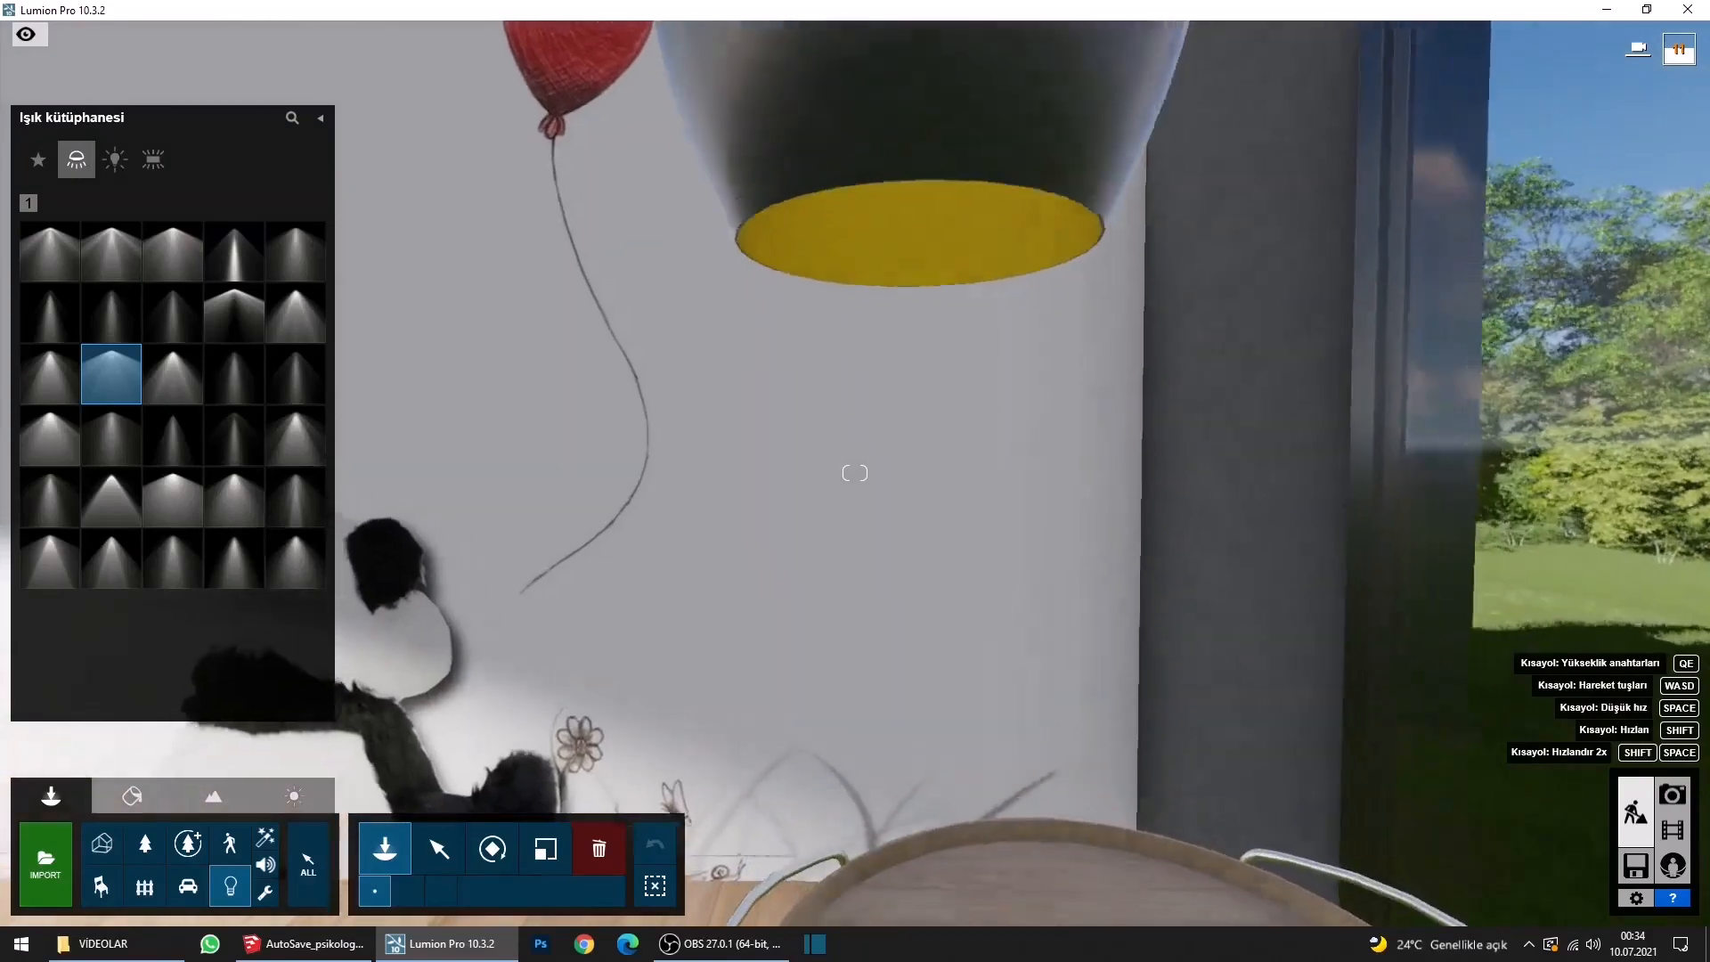
pyautogui.press('w')
pyautogui.moveTo(855, 473); pyautogui.dragTo(847, 454, button='right')
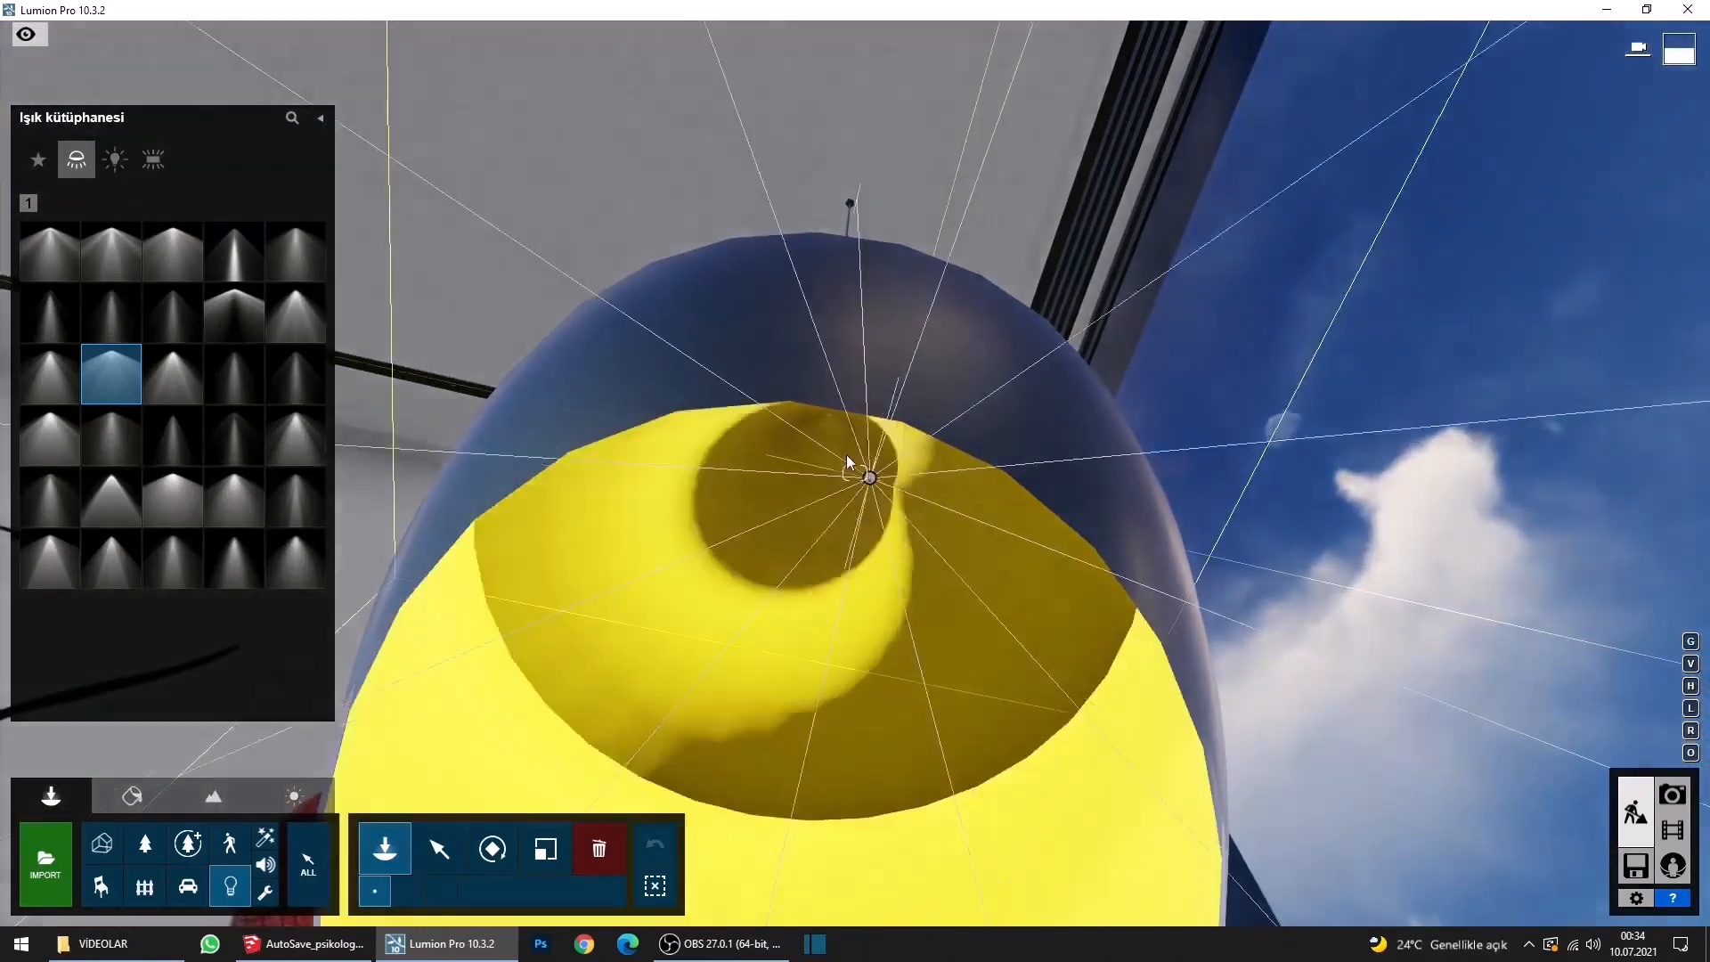
pyautogui.click(825, 442)
# Move each of the two pendant spotlights slightly down within its shade.
pyautogui.press('s')
pyautogui.moveTo(851, 802); pyautogui.dragTo(852, 851, button='right')
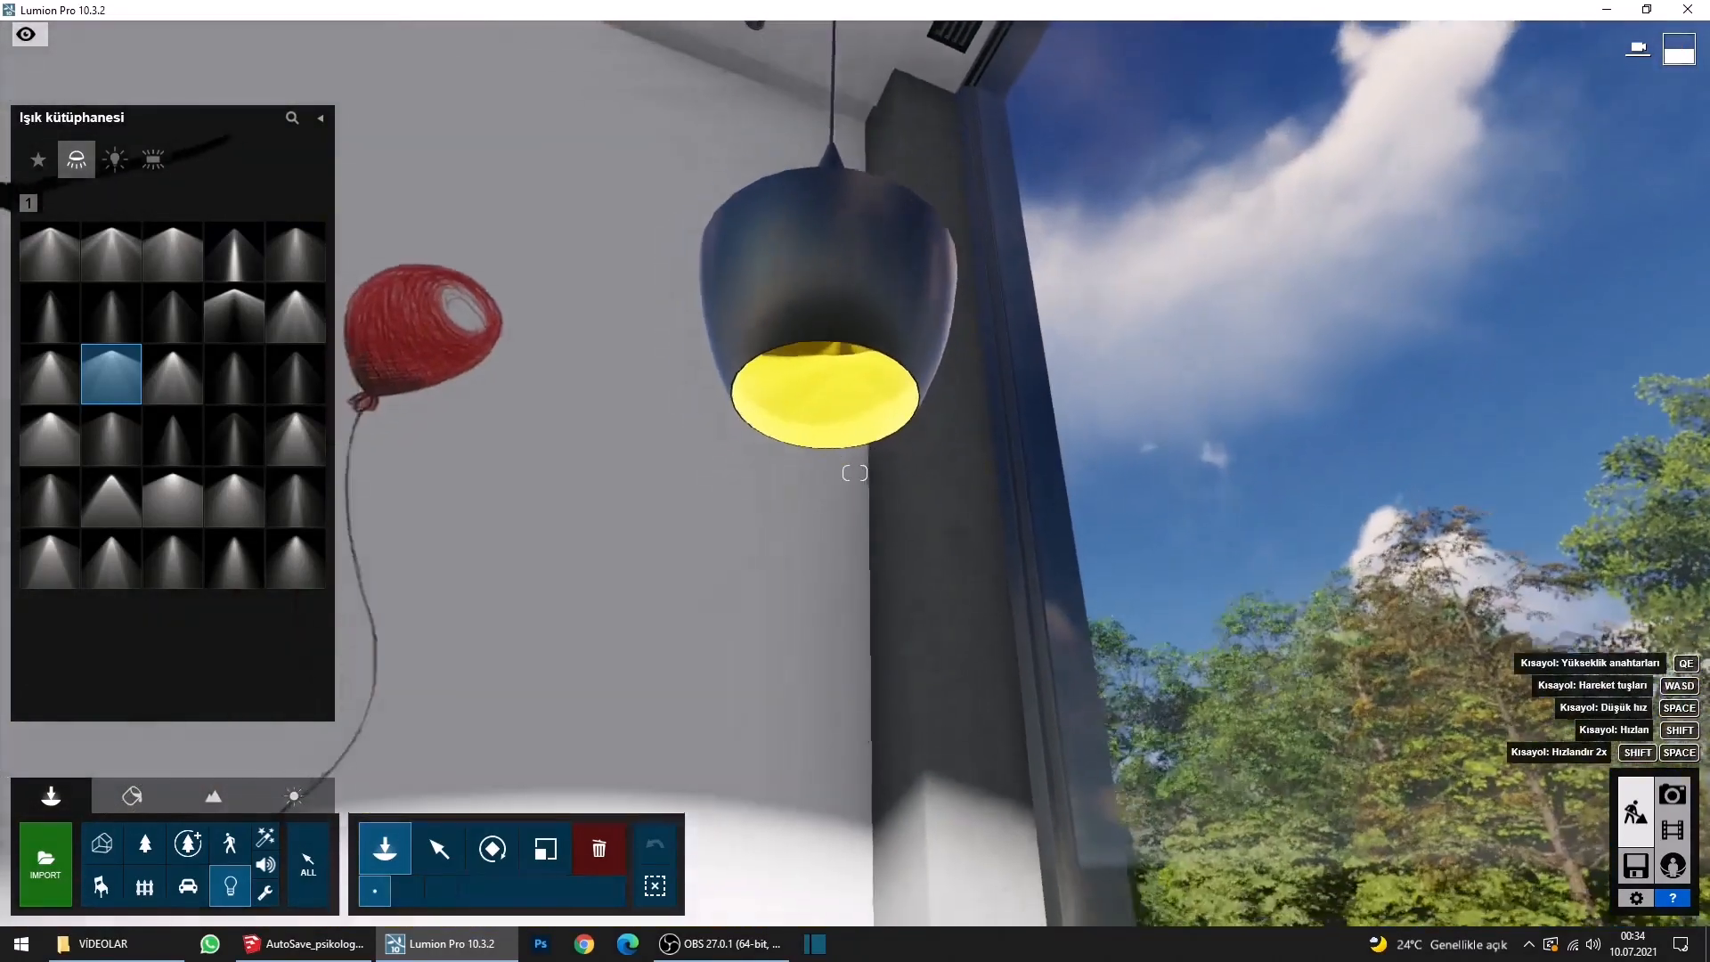
pyautogui.press('s')
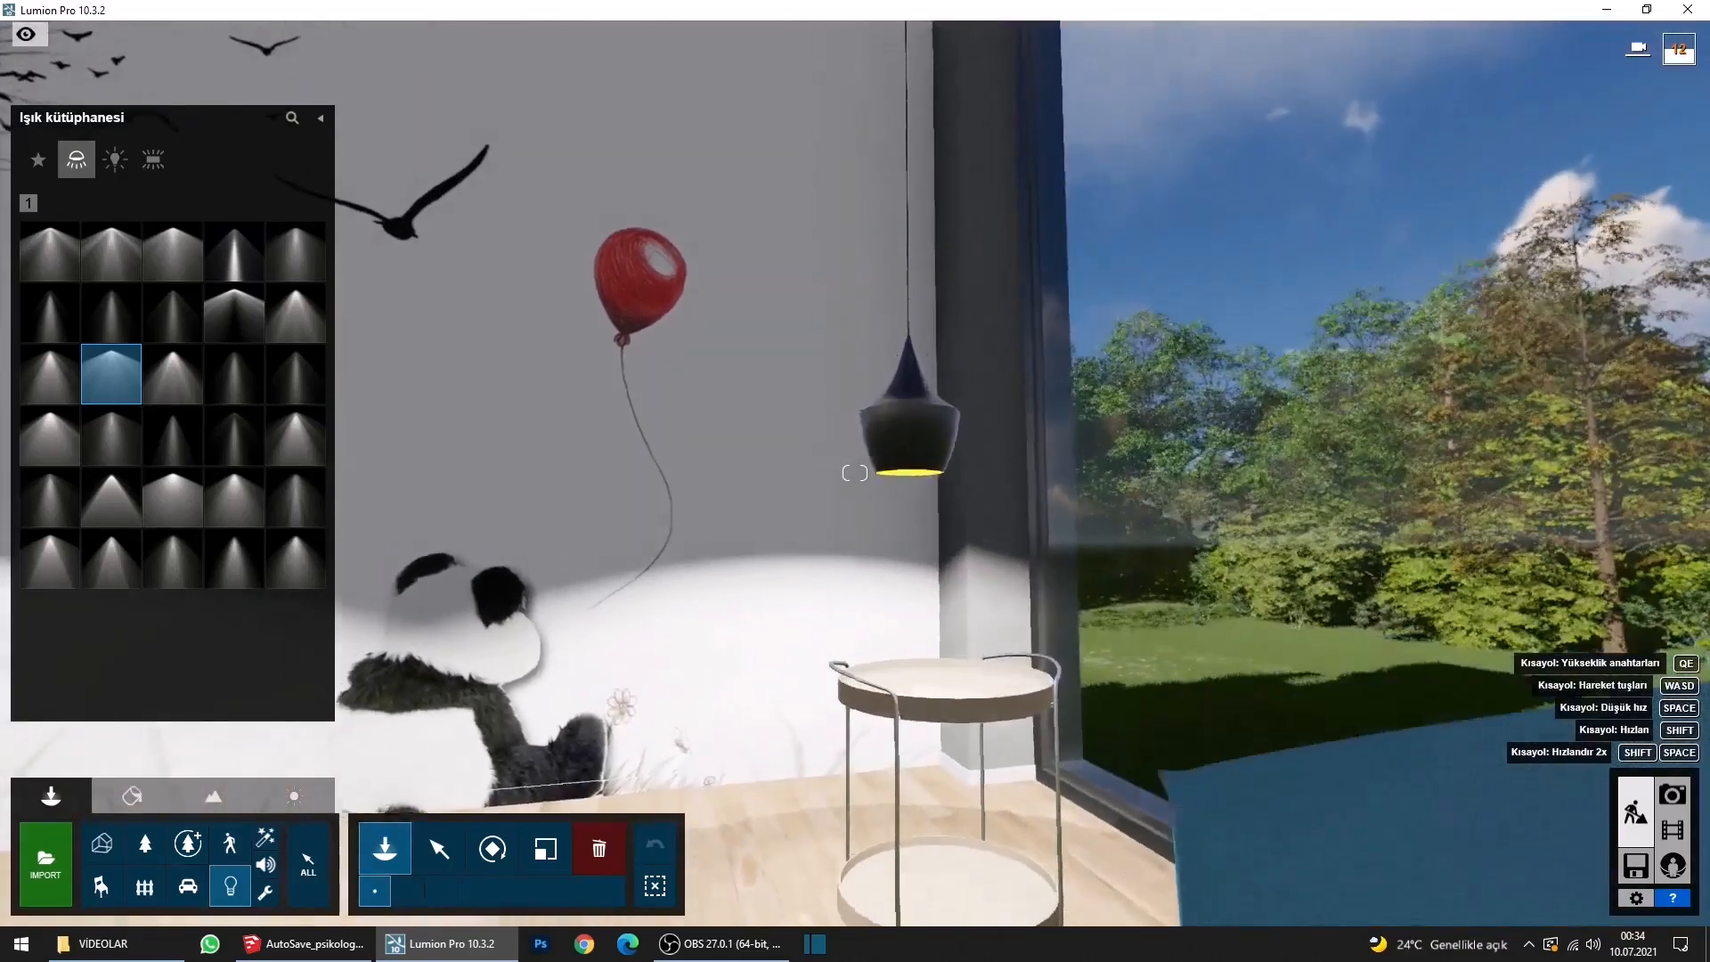
pyautogui.press('s')
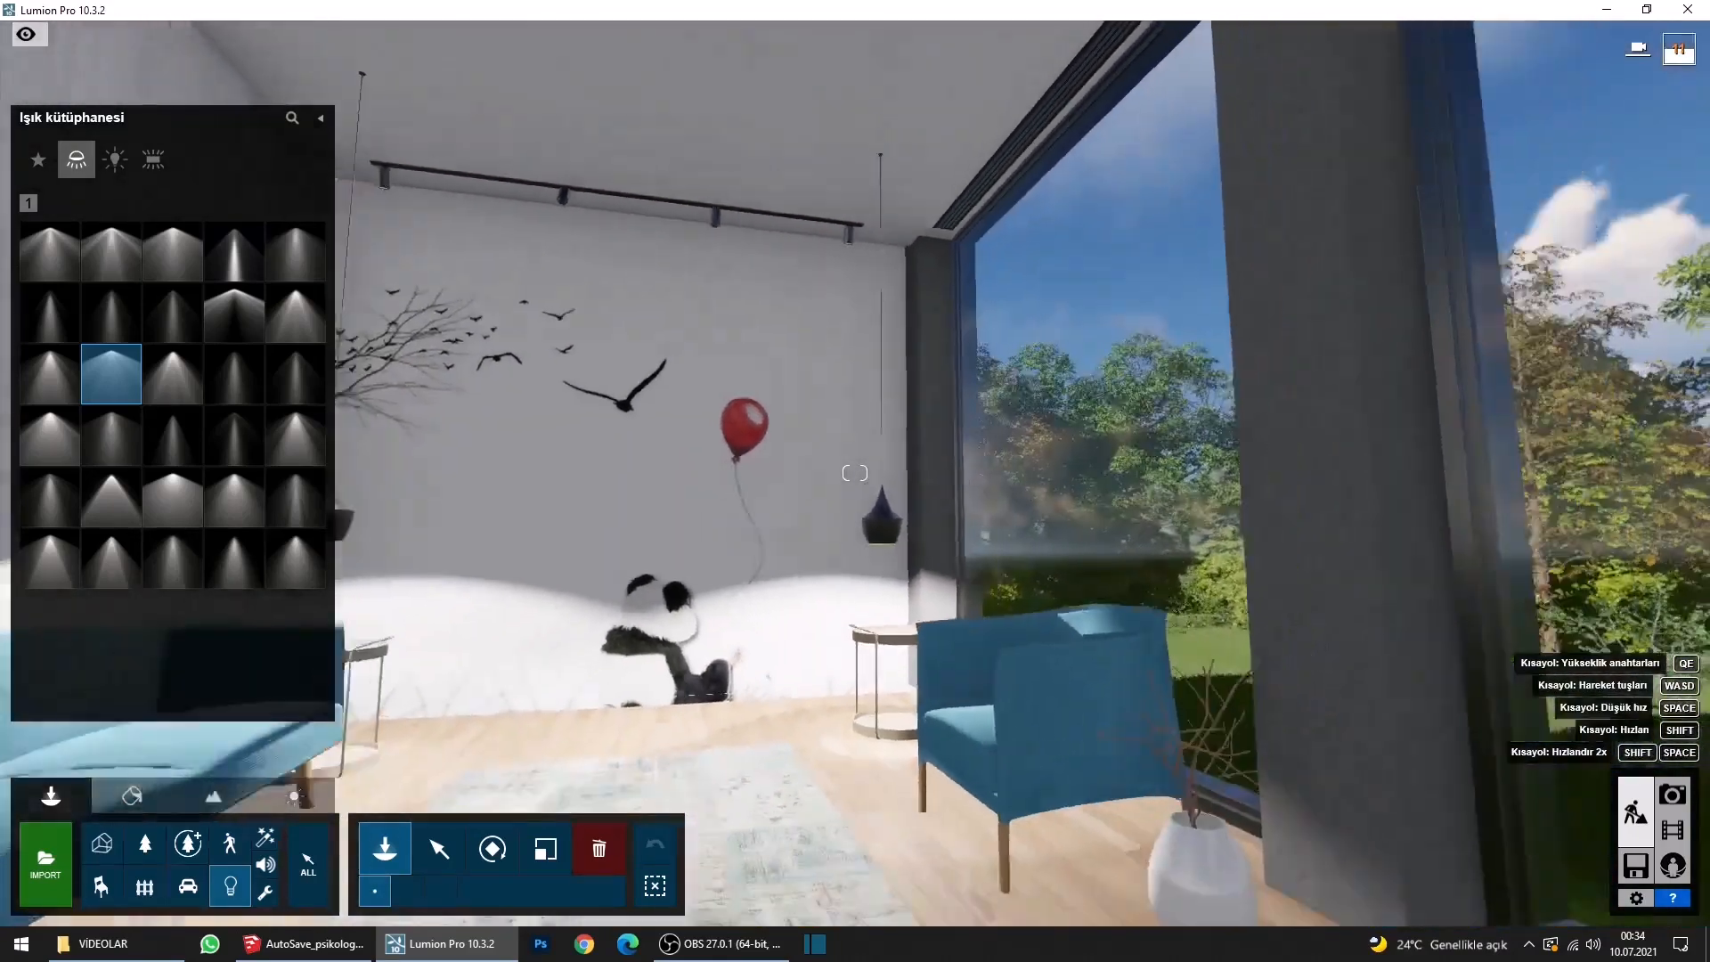
pyautogui.press('s')
pyautogui.click(438, 848)
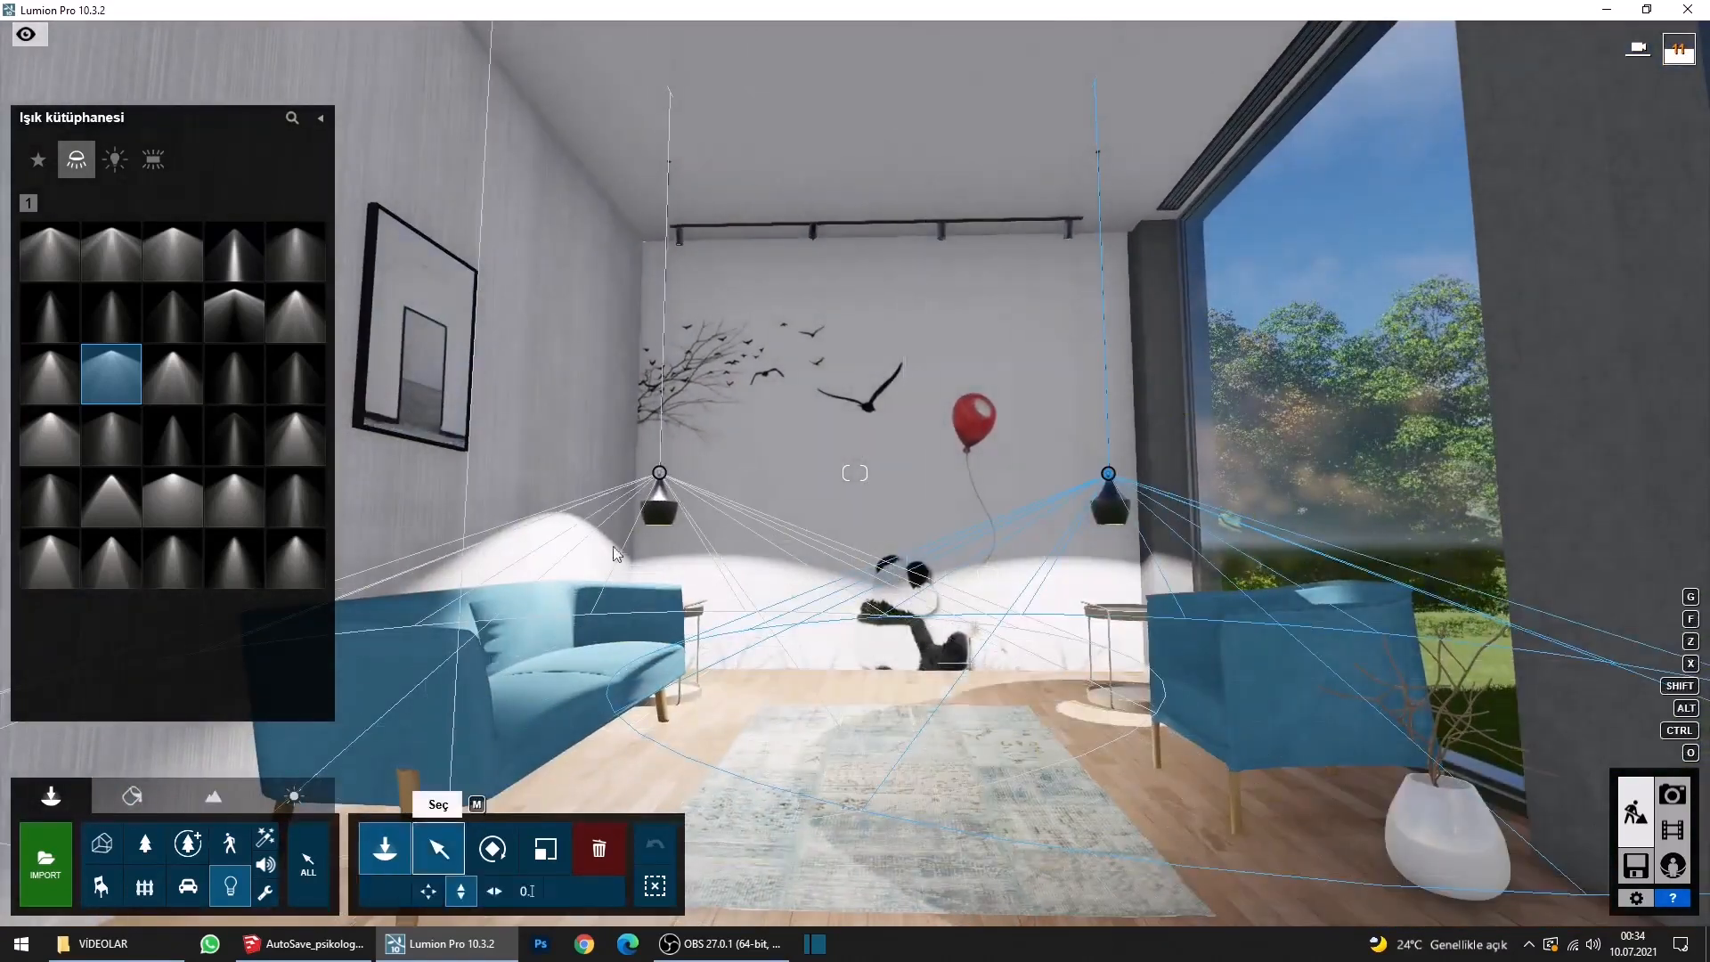
pyautogui.moveTo(659, 469); pyautogui.dragTo(660, 485)
pyautogui.moveTo(1109, 472); pyautogui.dragTo(1109, 481)
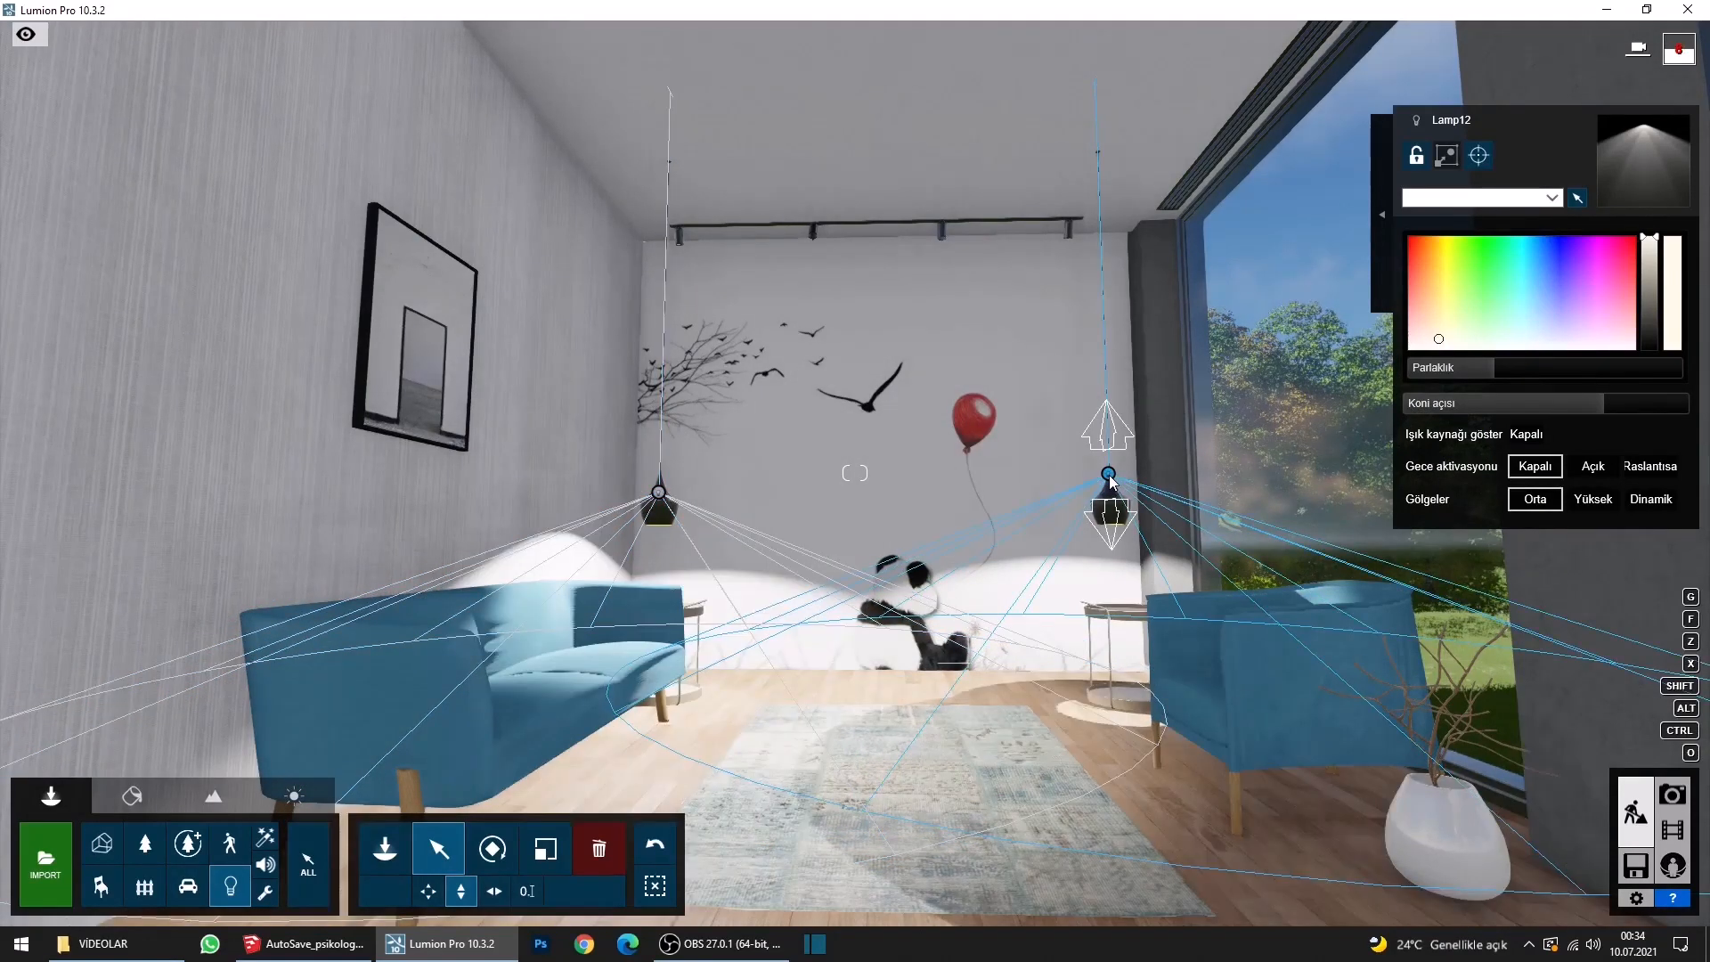
# Select both pendant spotlights together and align them to the same height.
pyautogui.keyDown('ctrl'); pyautogui.click(660, 493); pyautogui.keyUp('ctrl')
pyautogui.click(1377, 247)
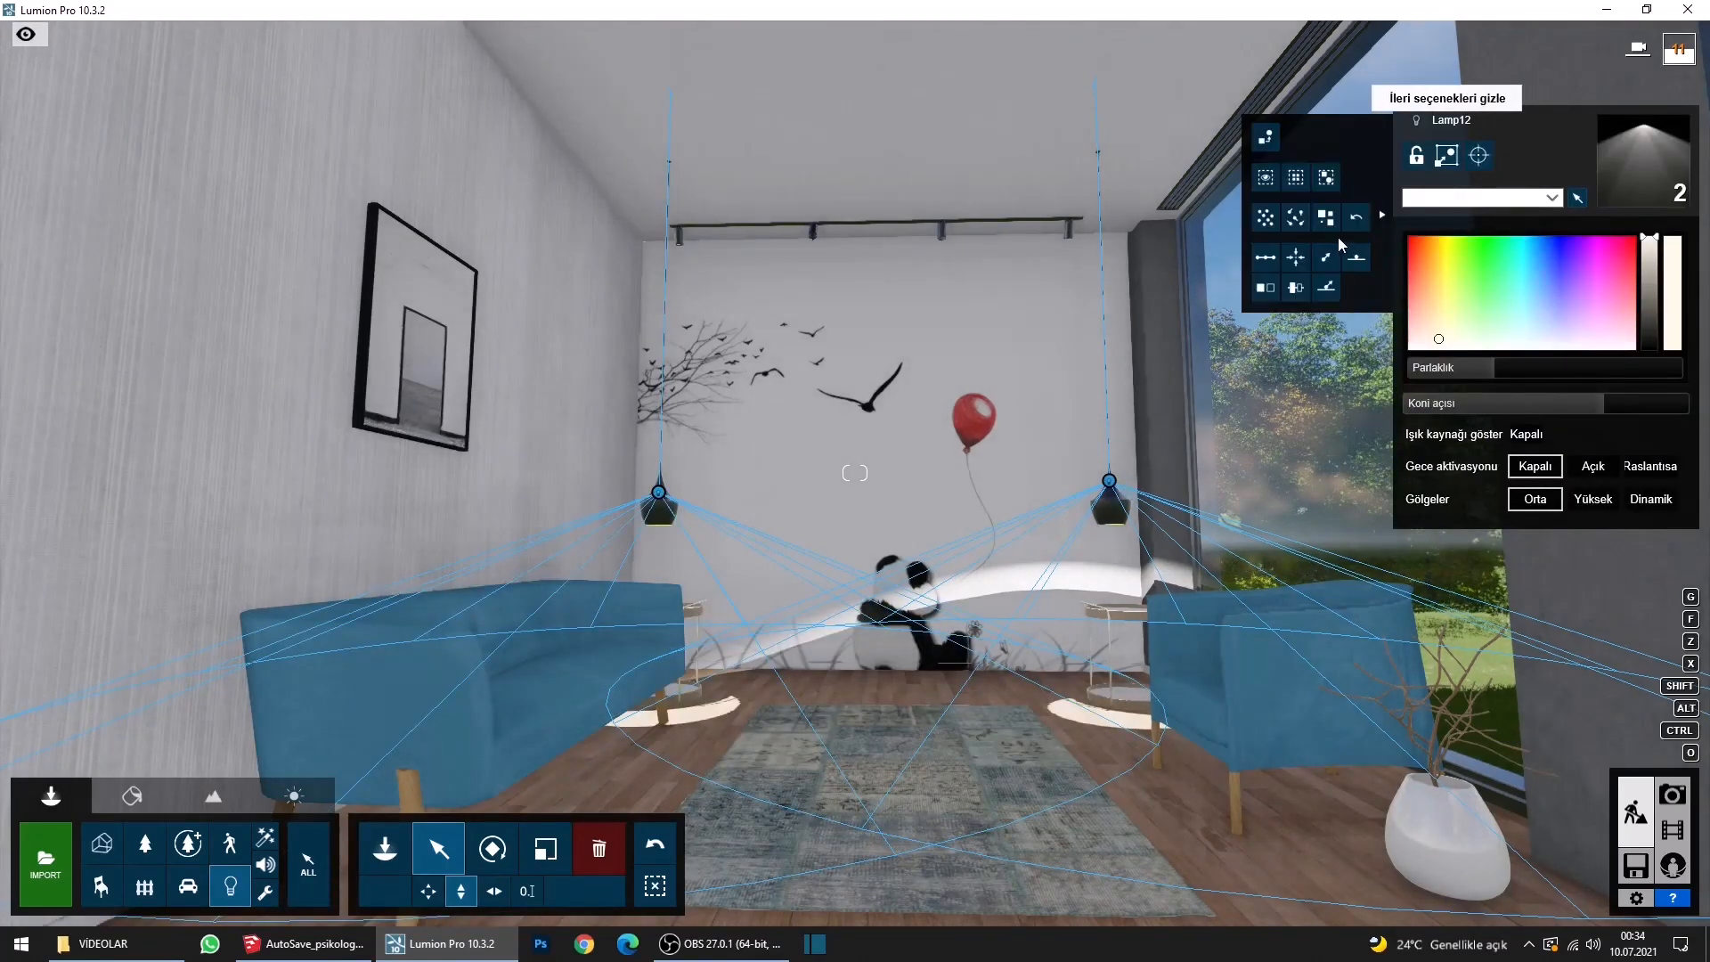
pyautogui.click(1298, 290)
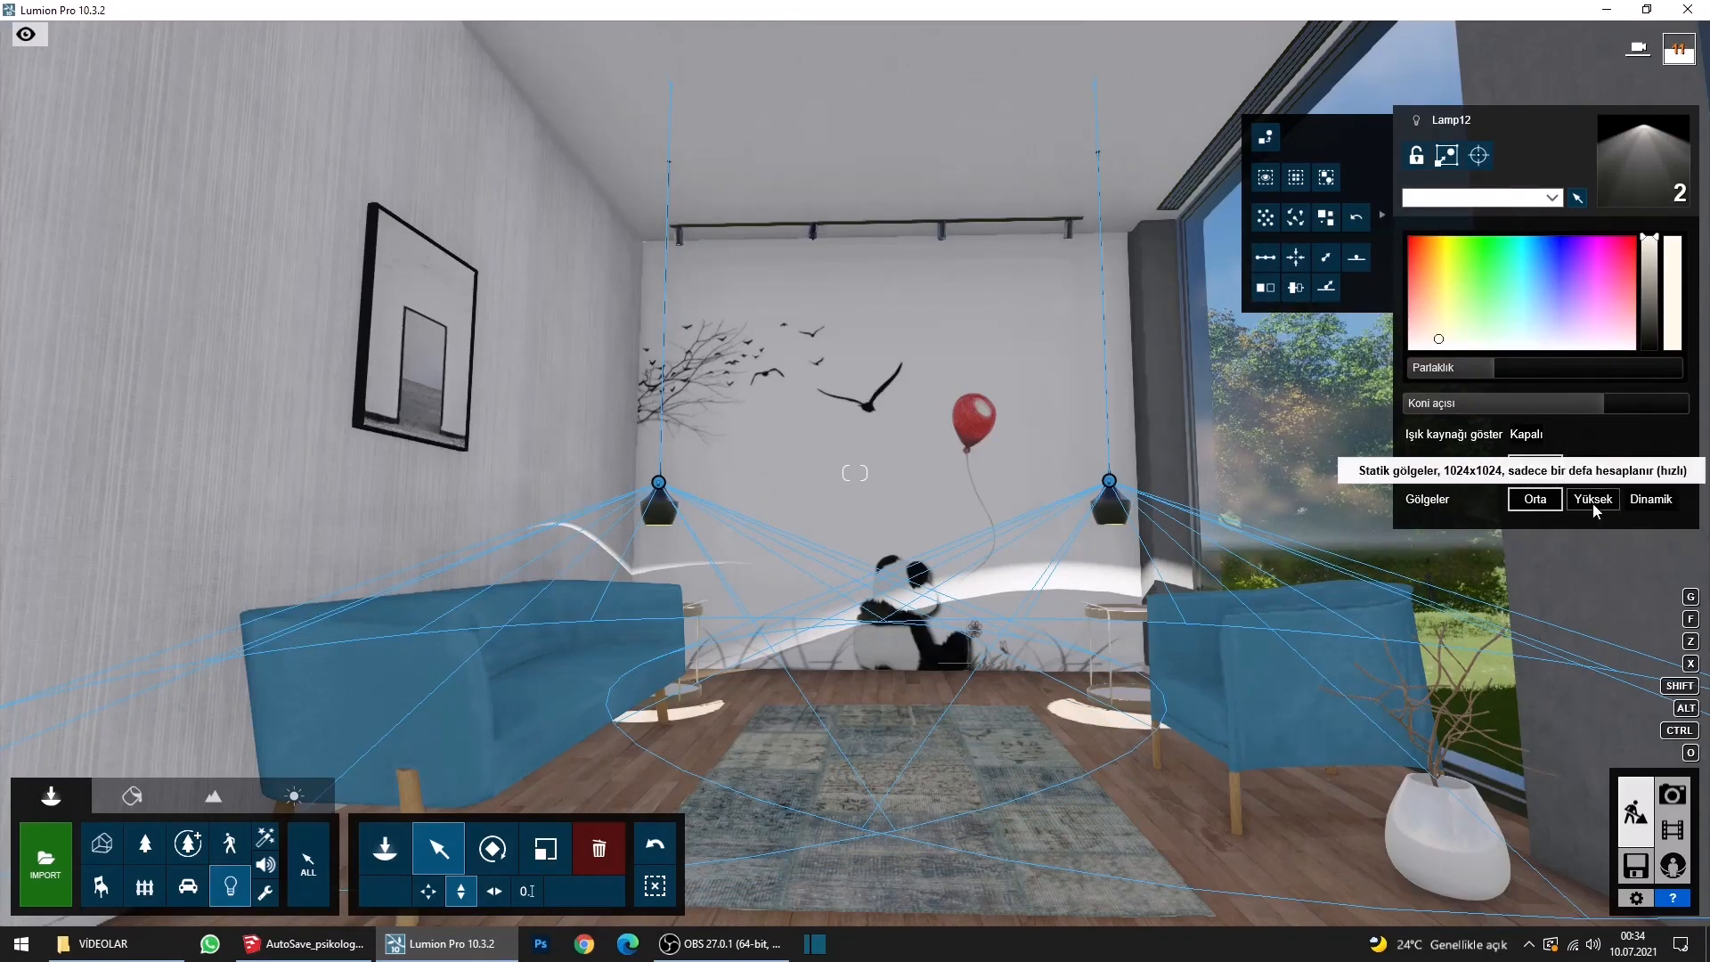
# Dim both pendant spotlights with narrower cones and High (Yüksek) shadows, and move the pair slightly lower.
pyautogui.moveTo(1519, 383); pyautogui.dragTo(1448, 378)
pyautogui.moveTo(1572, 403); pyautogui.dragTo(1534, 413)
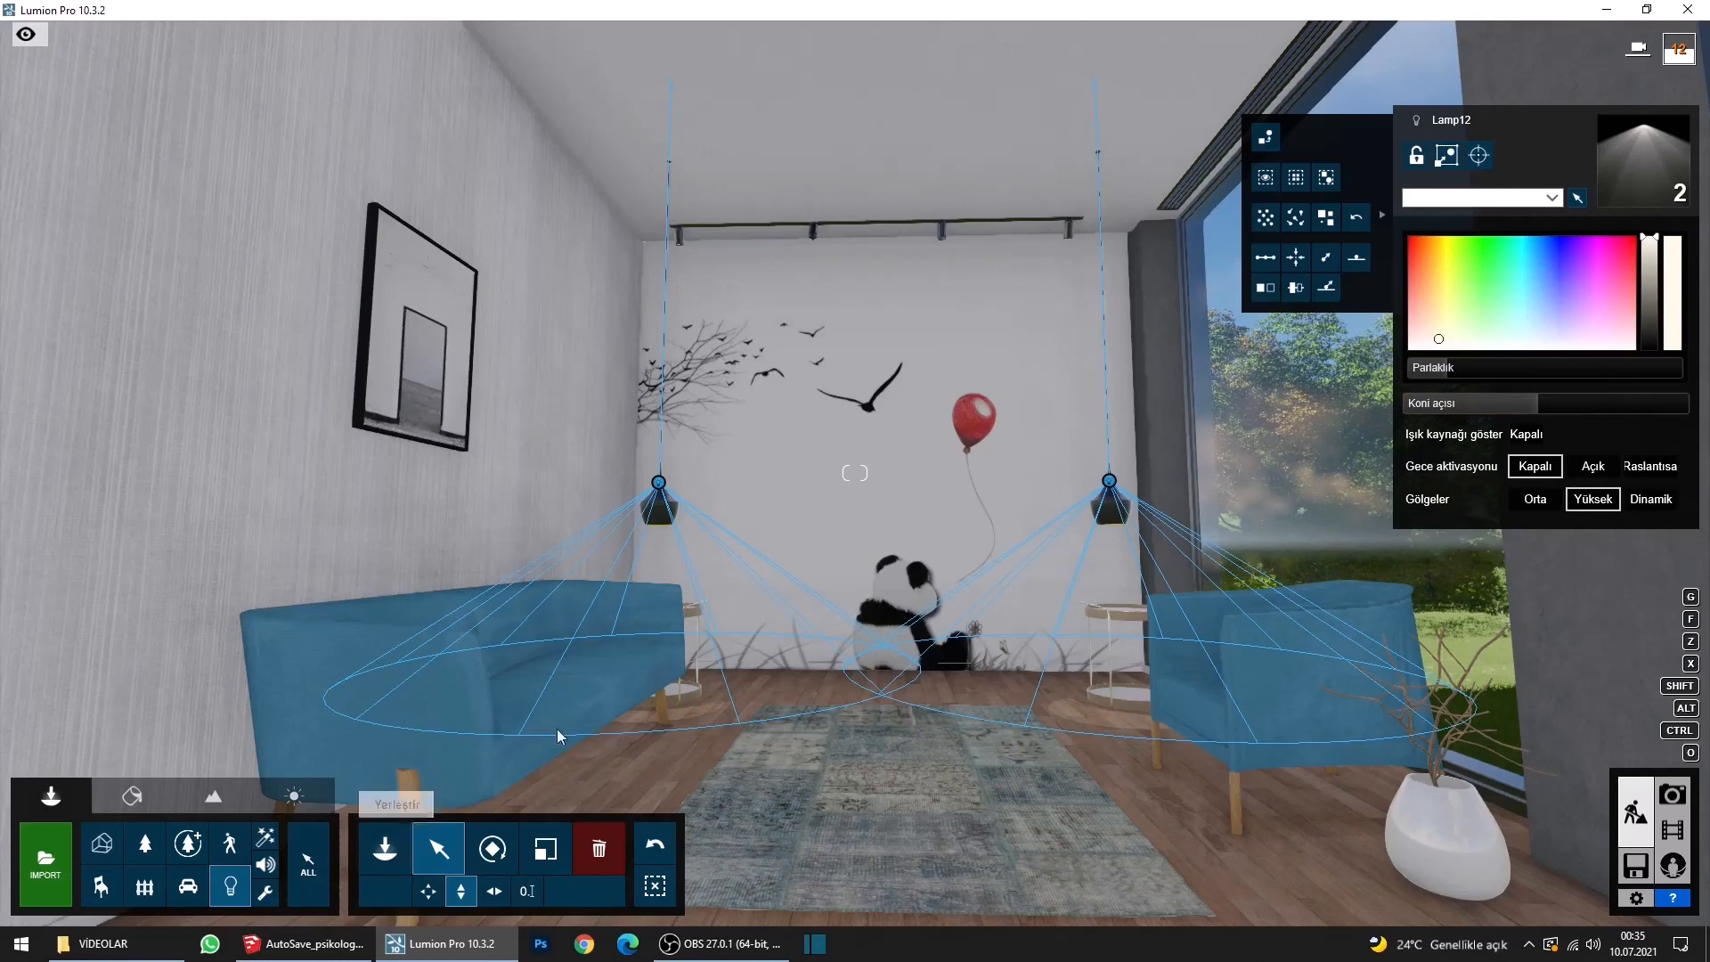
pyautogui.moveTo(659, 488); pyautogui.dragTo(665, 496)
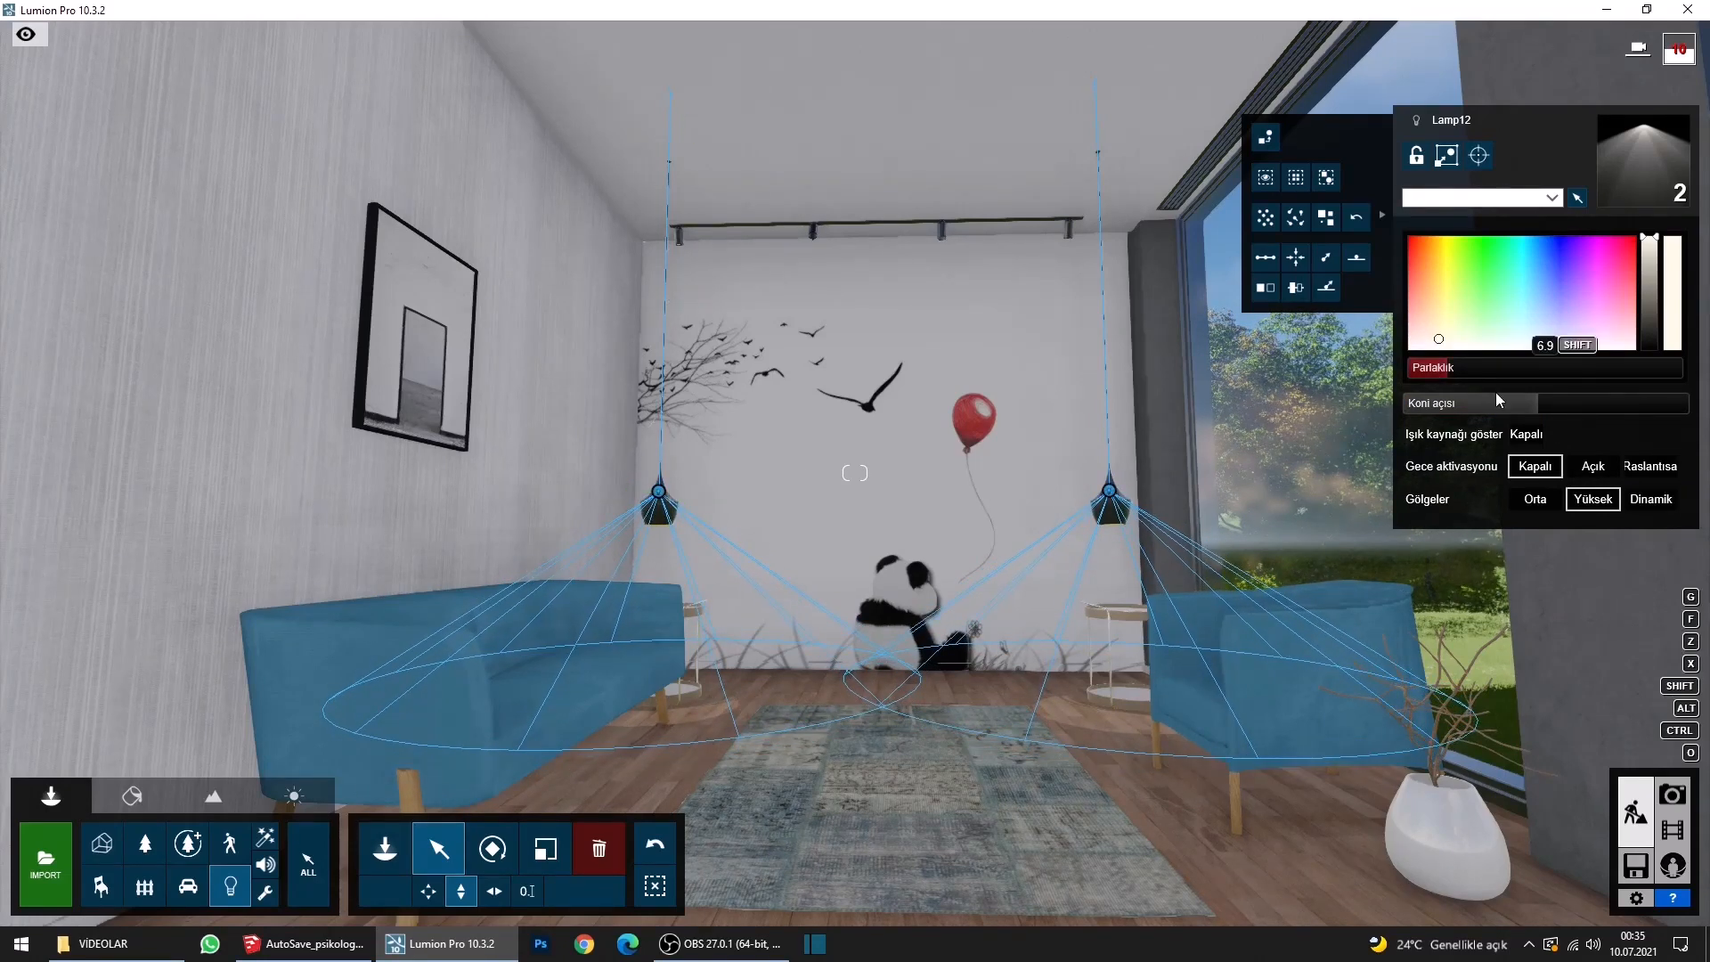
pyautogui.click(1526, 406)
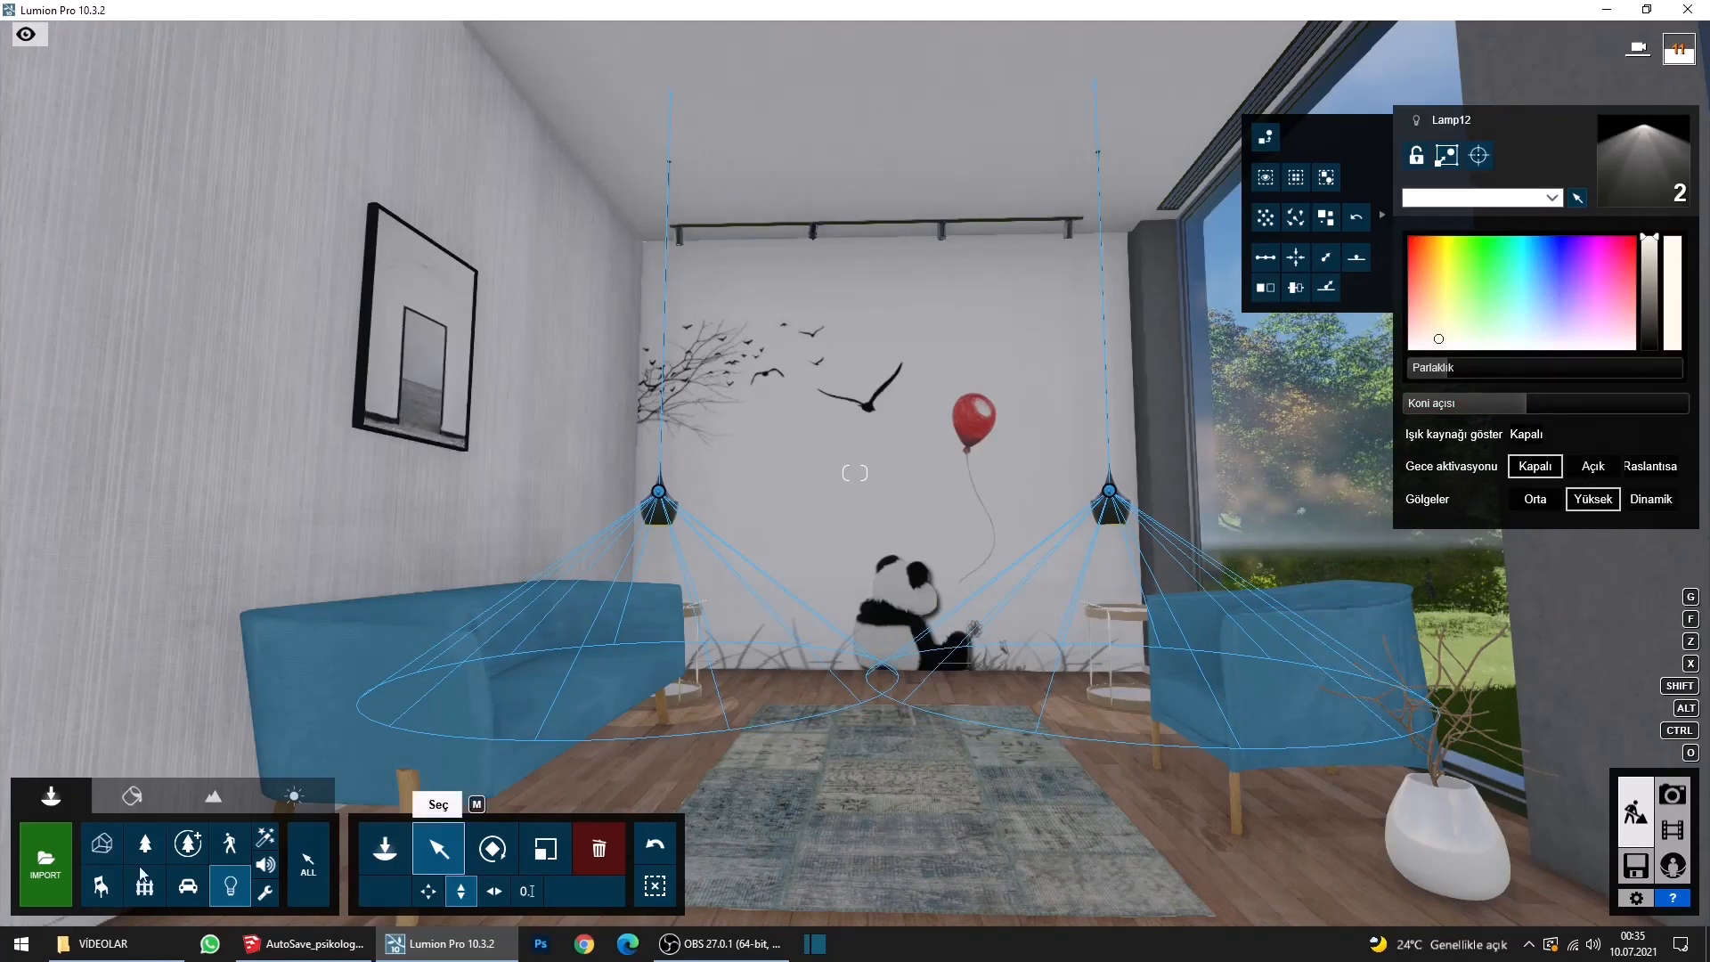
# Try the fourth spotlight of the library's fourth row on the track fixture nearest the framed-picture wall, and delete it.
pyautogui.click(385, 848)
pyautogui.click(234, 435)
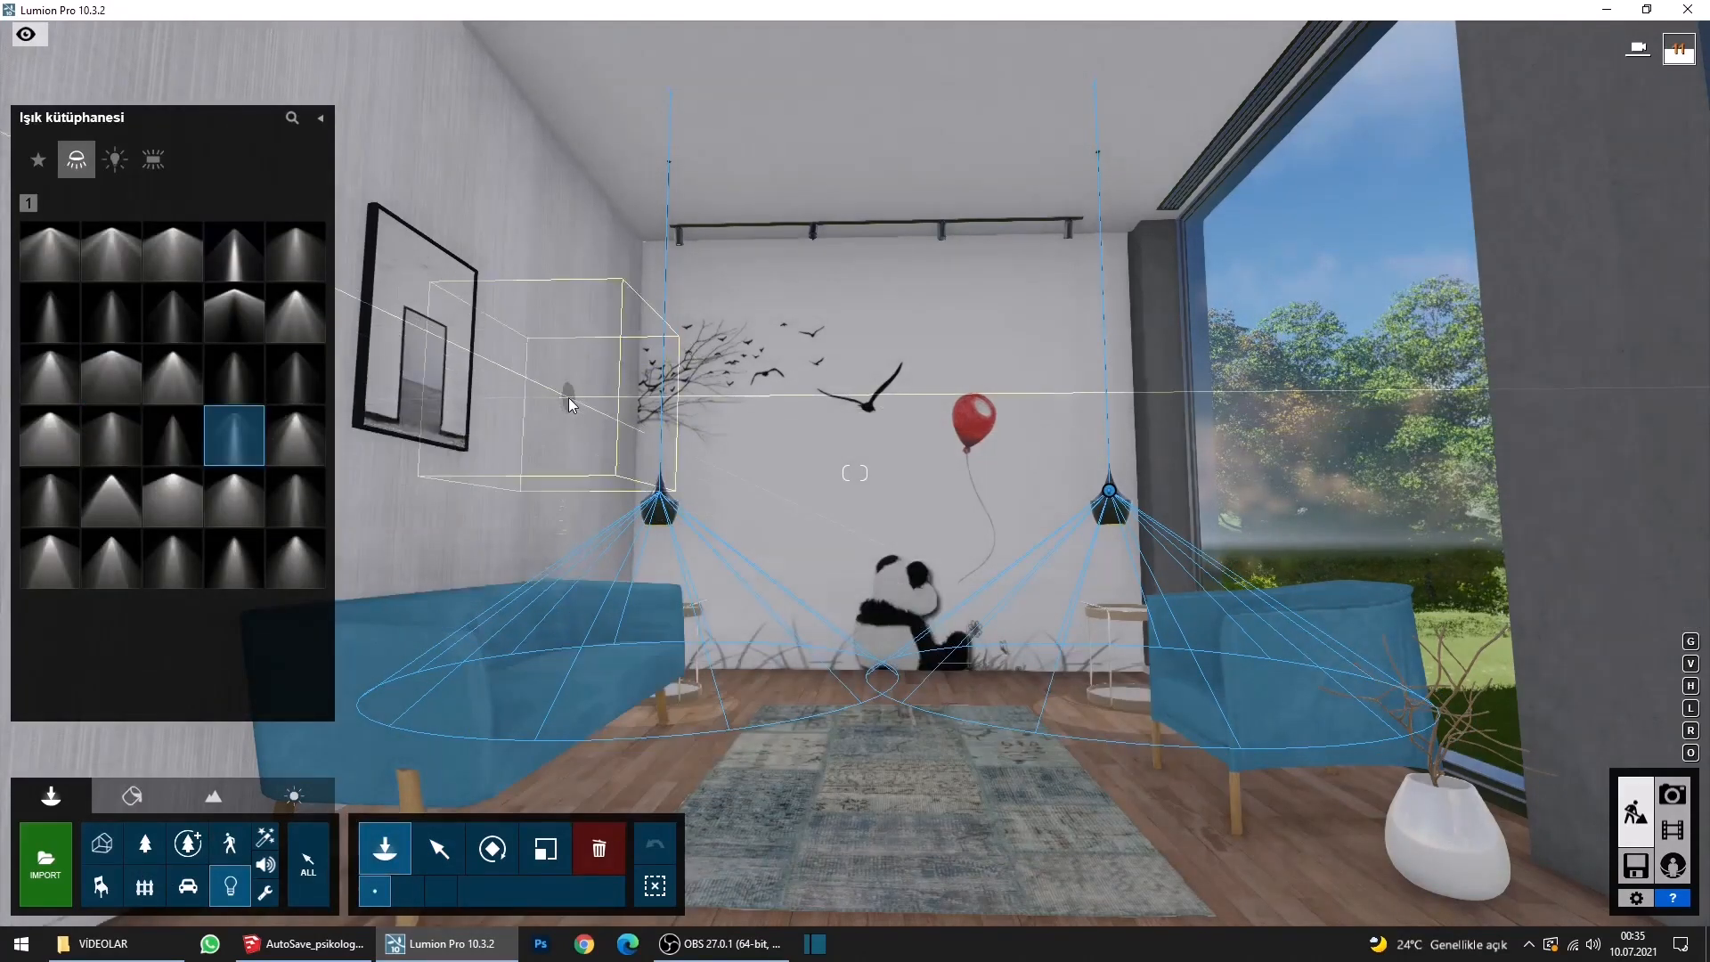
pyautogui.press('w')
pyautogui.moveTo(568, 397); pyautogui.dragTo(405, 258, button='right')
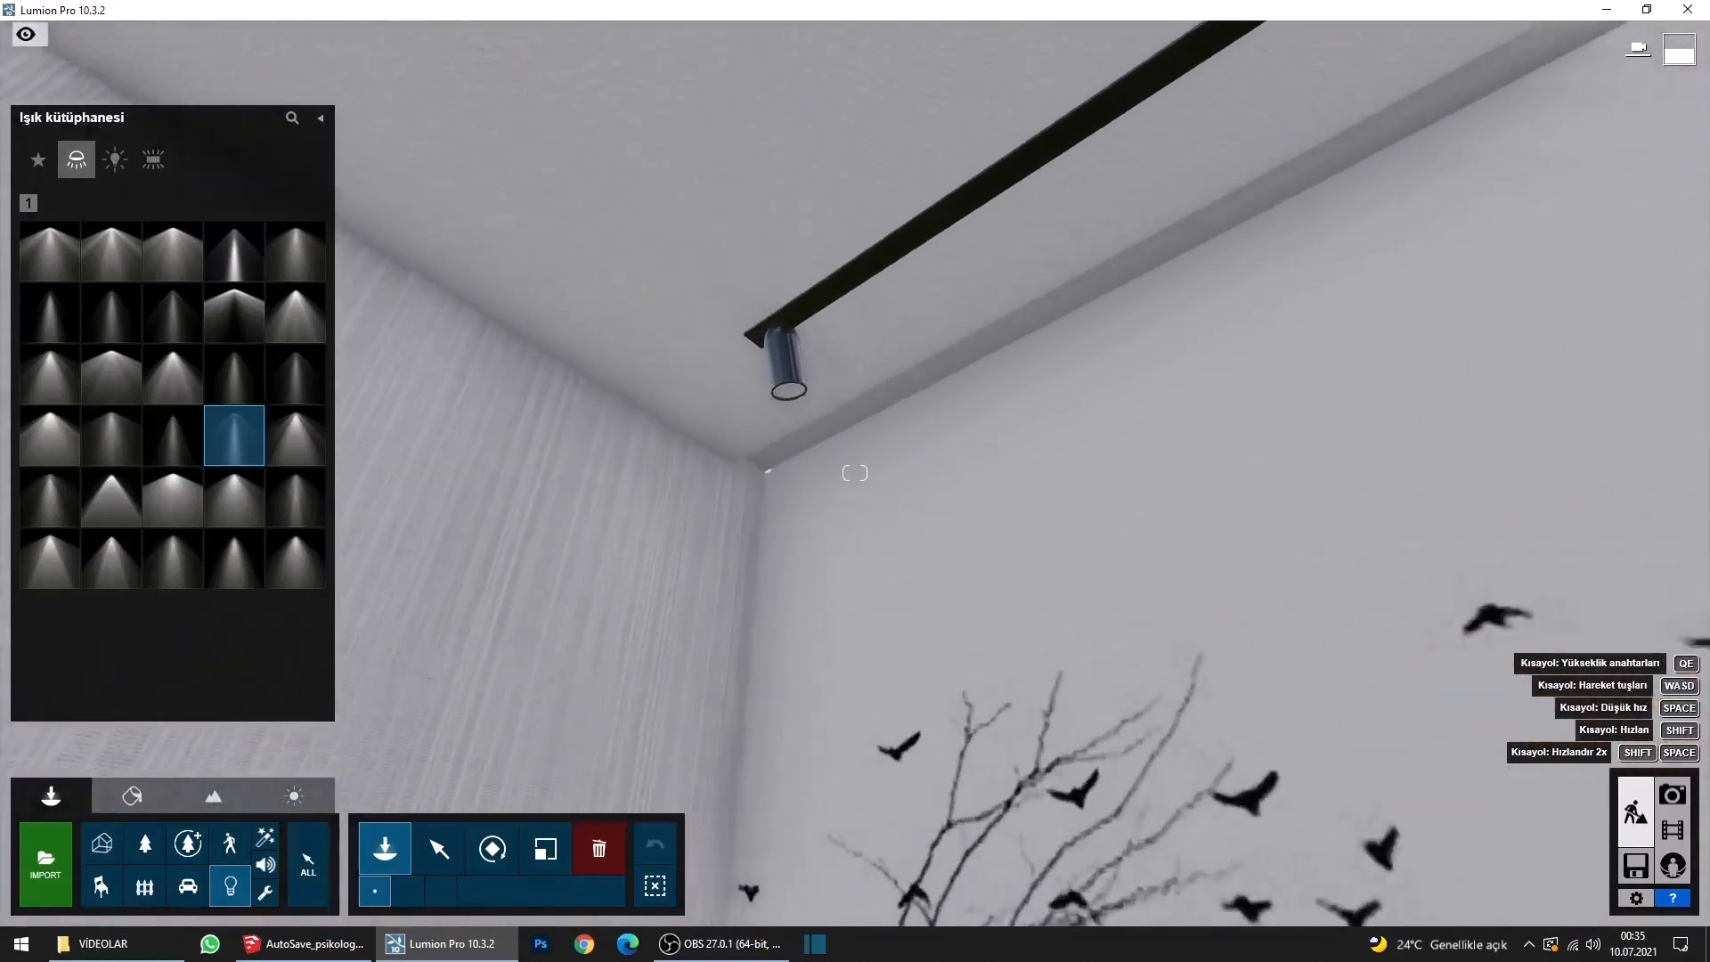
pyautogui.press('w')
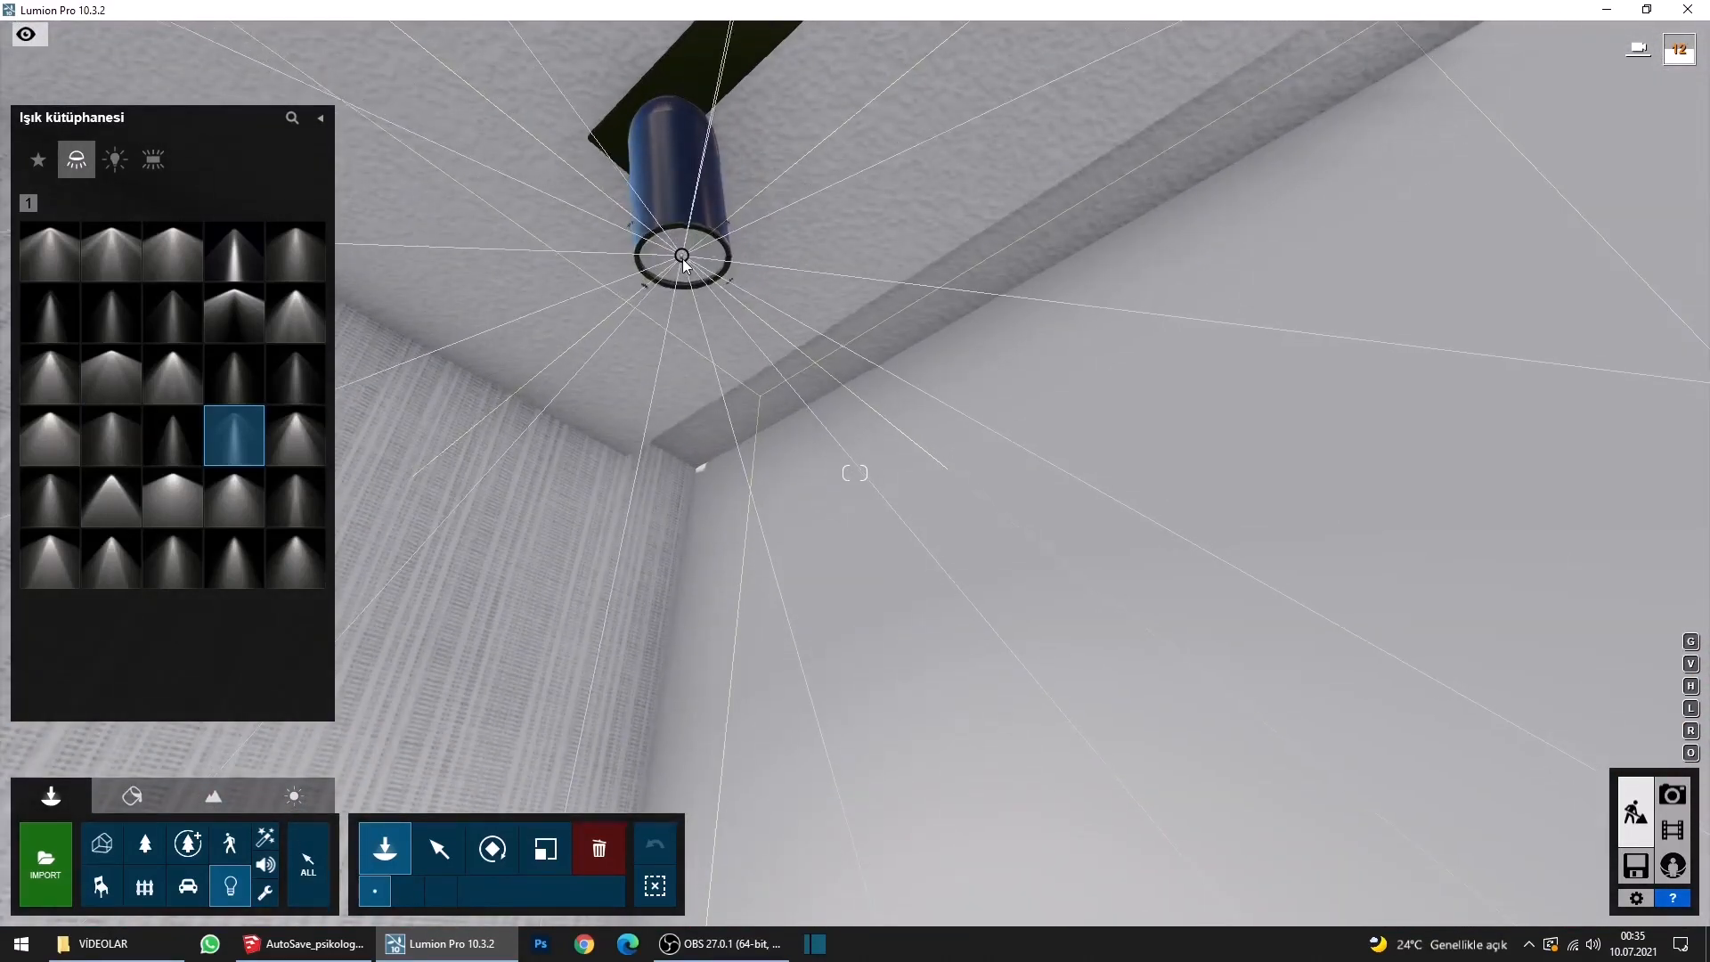
pyautogui.click(683, 258)
pyautogui.press('s')
pyautogui.moveTo(868, 590); pyautogui.dragTo(917, 712, button='right')
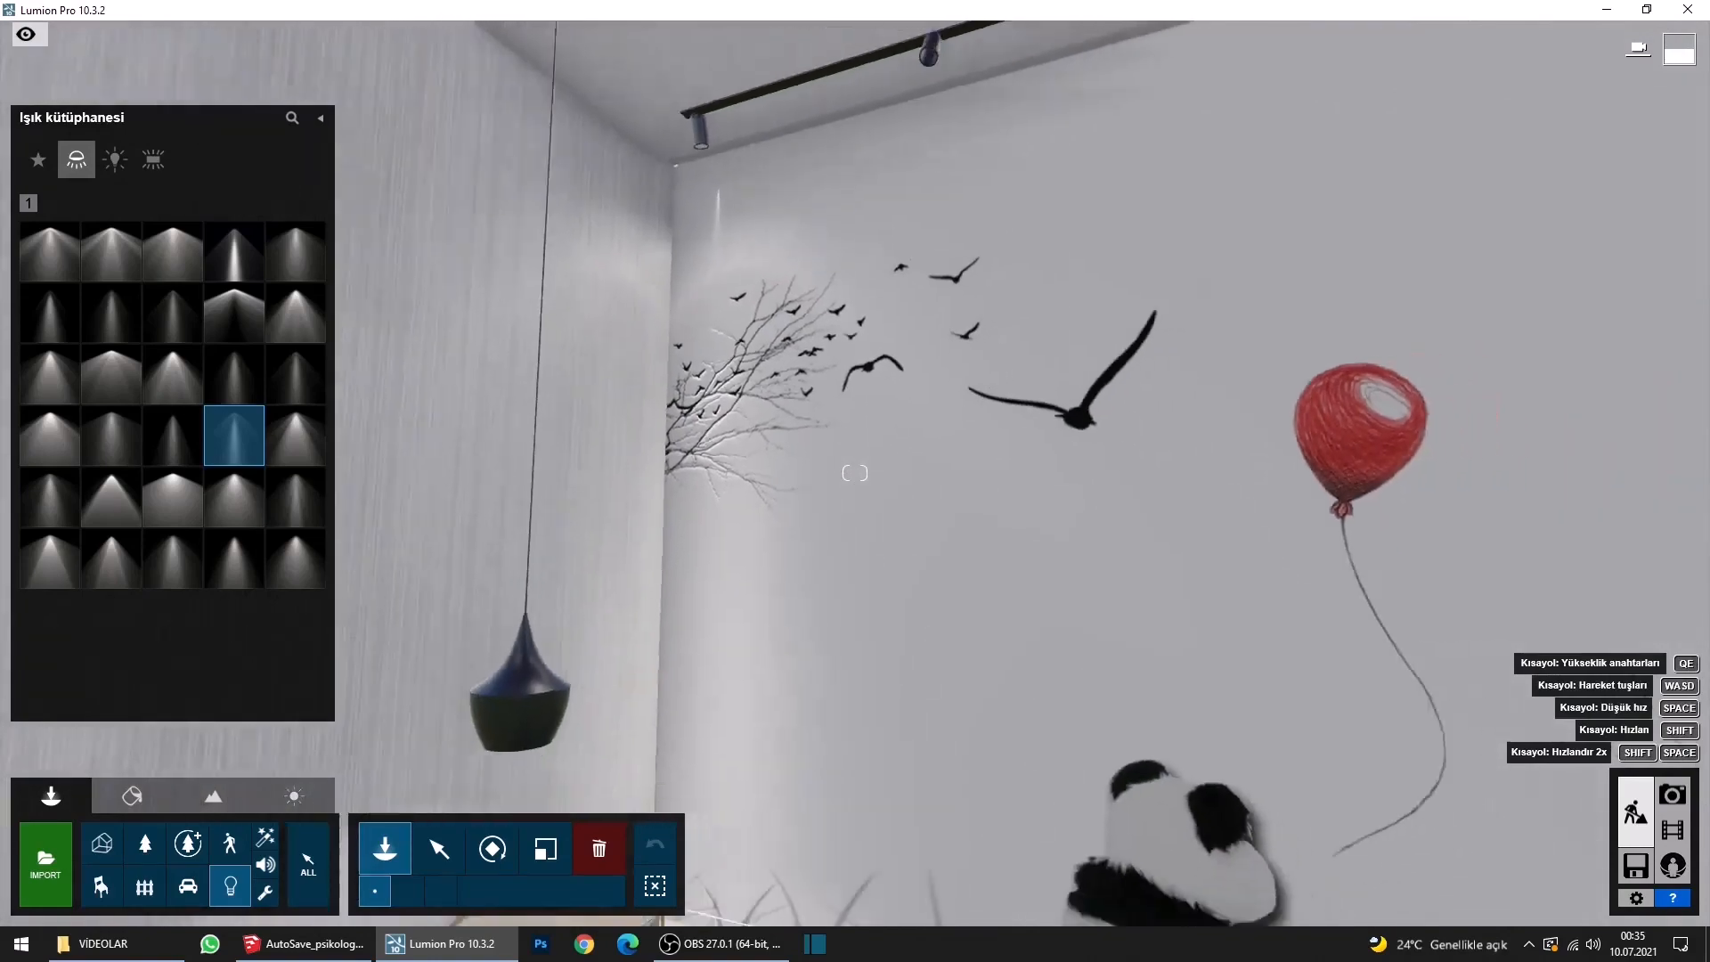
pyautogui.press('s')
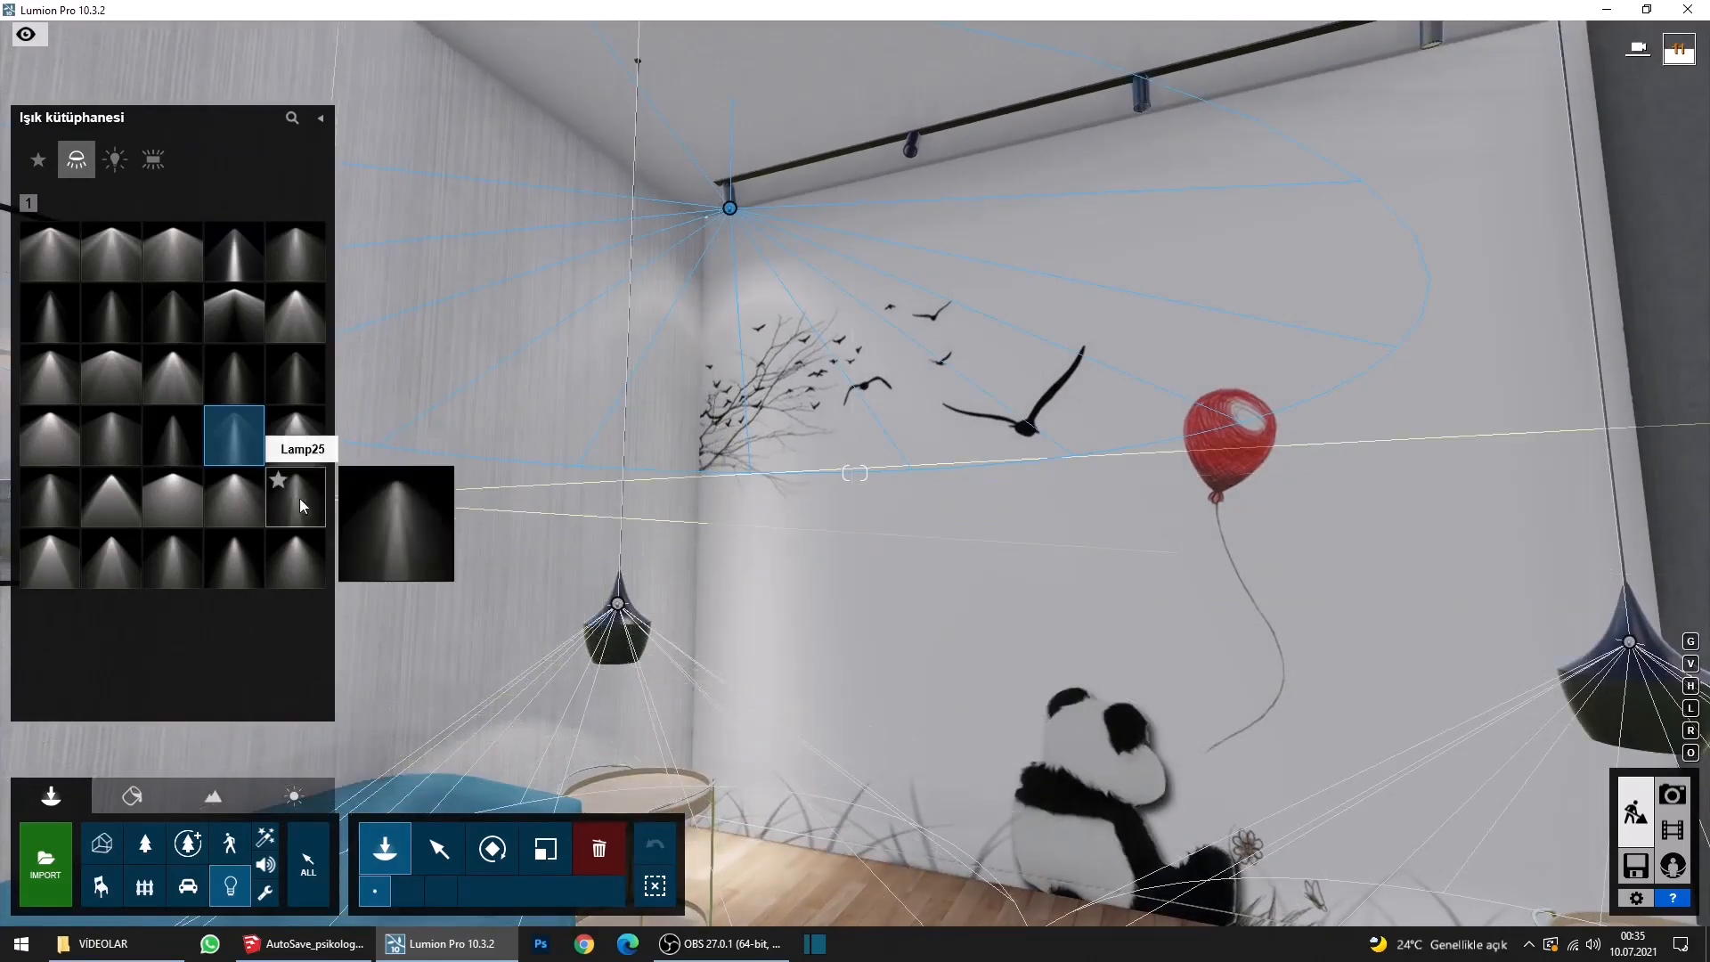
pyautogui.click(598, 849)
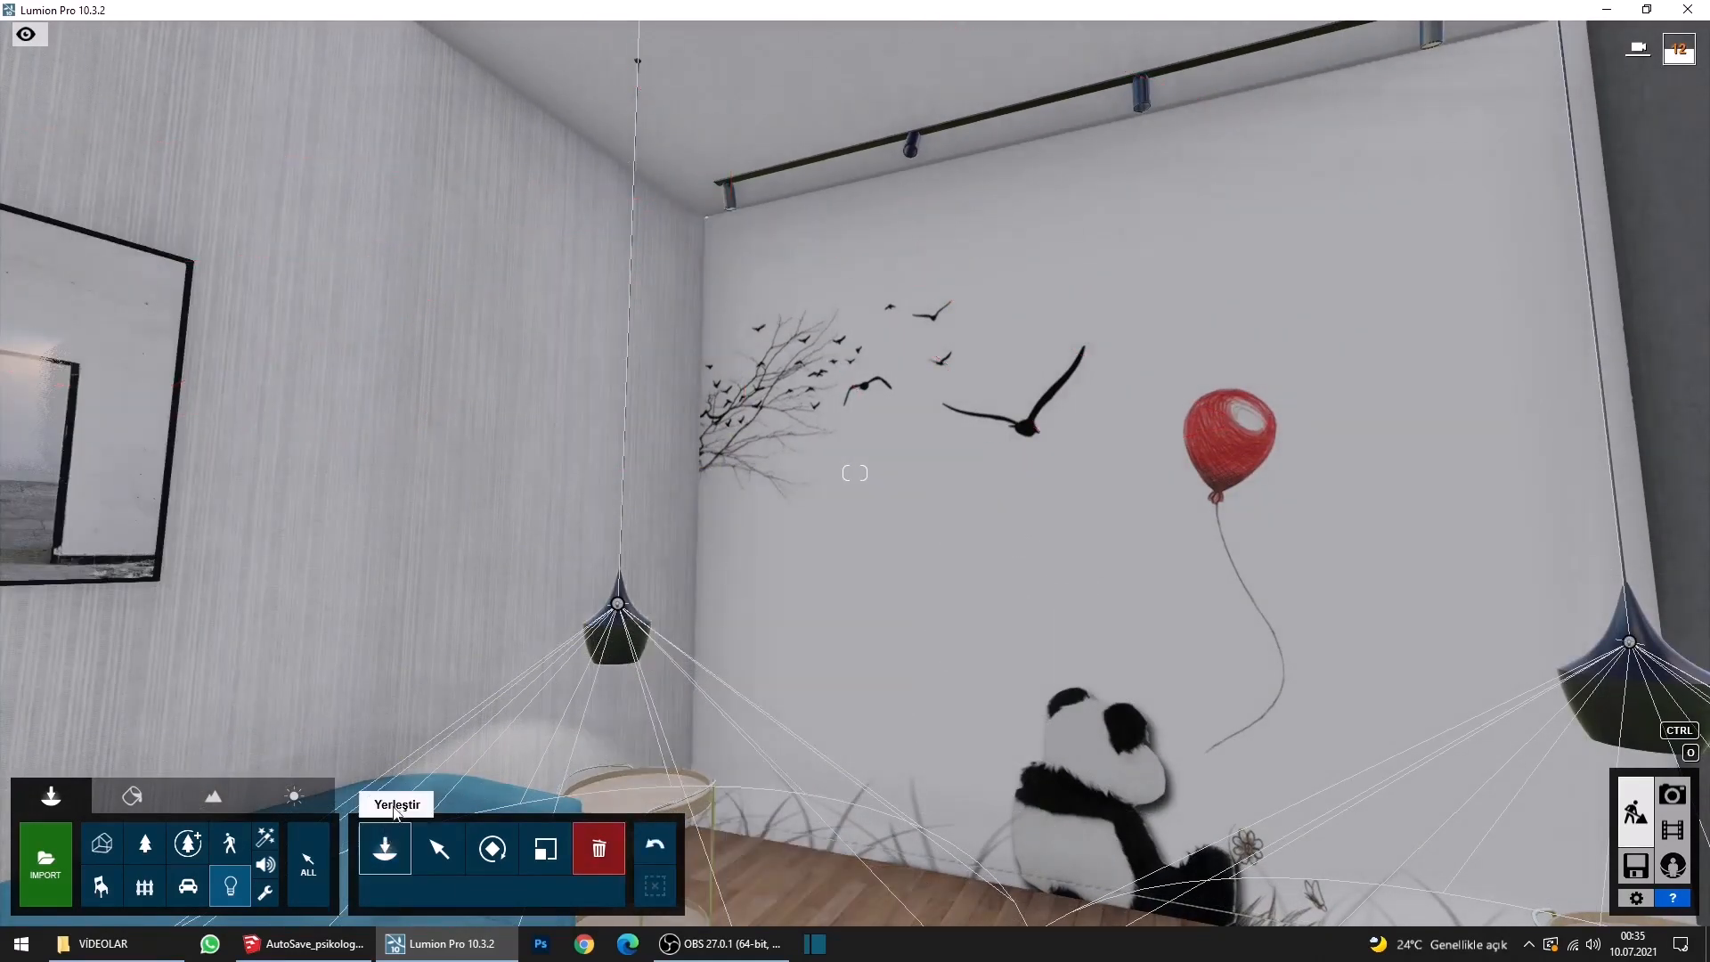
# Place the Lamp28 spotlight from the light library on the track fixture nearest the framed-picture wall.
pyautogui.click(388, 841)
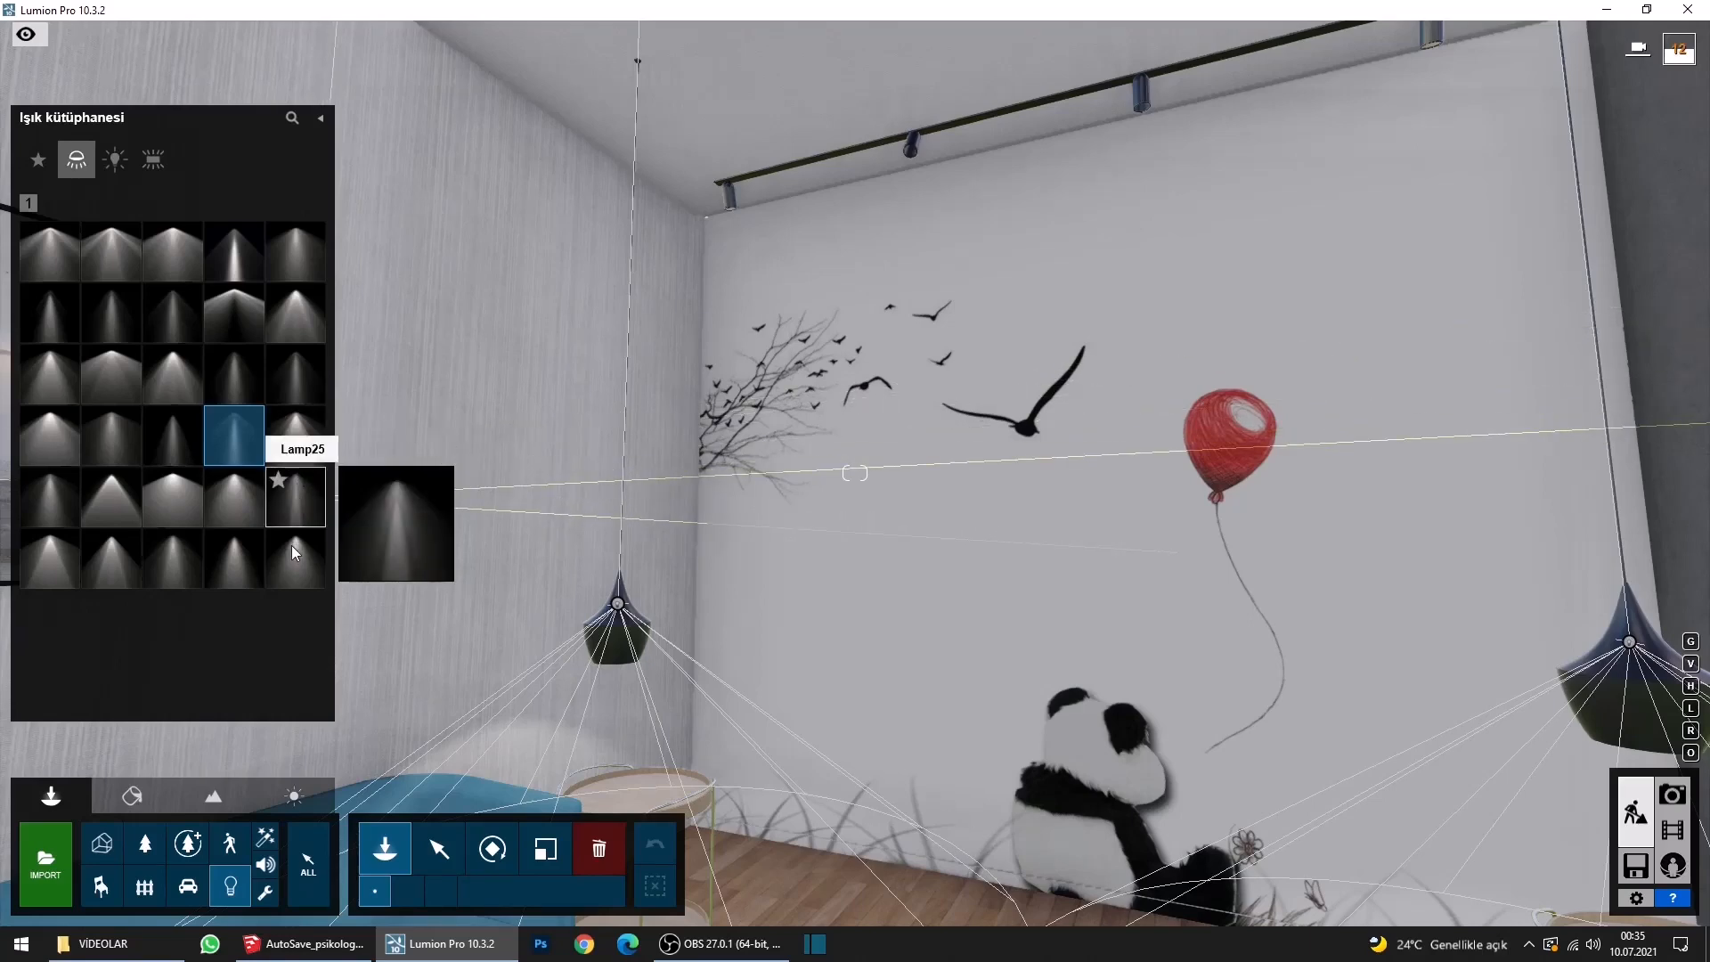
pyautogui.click(176, 570)
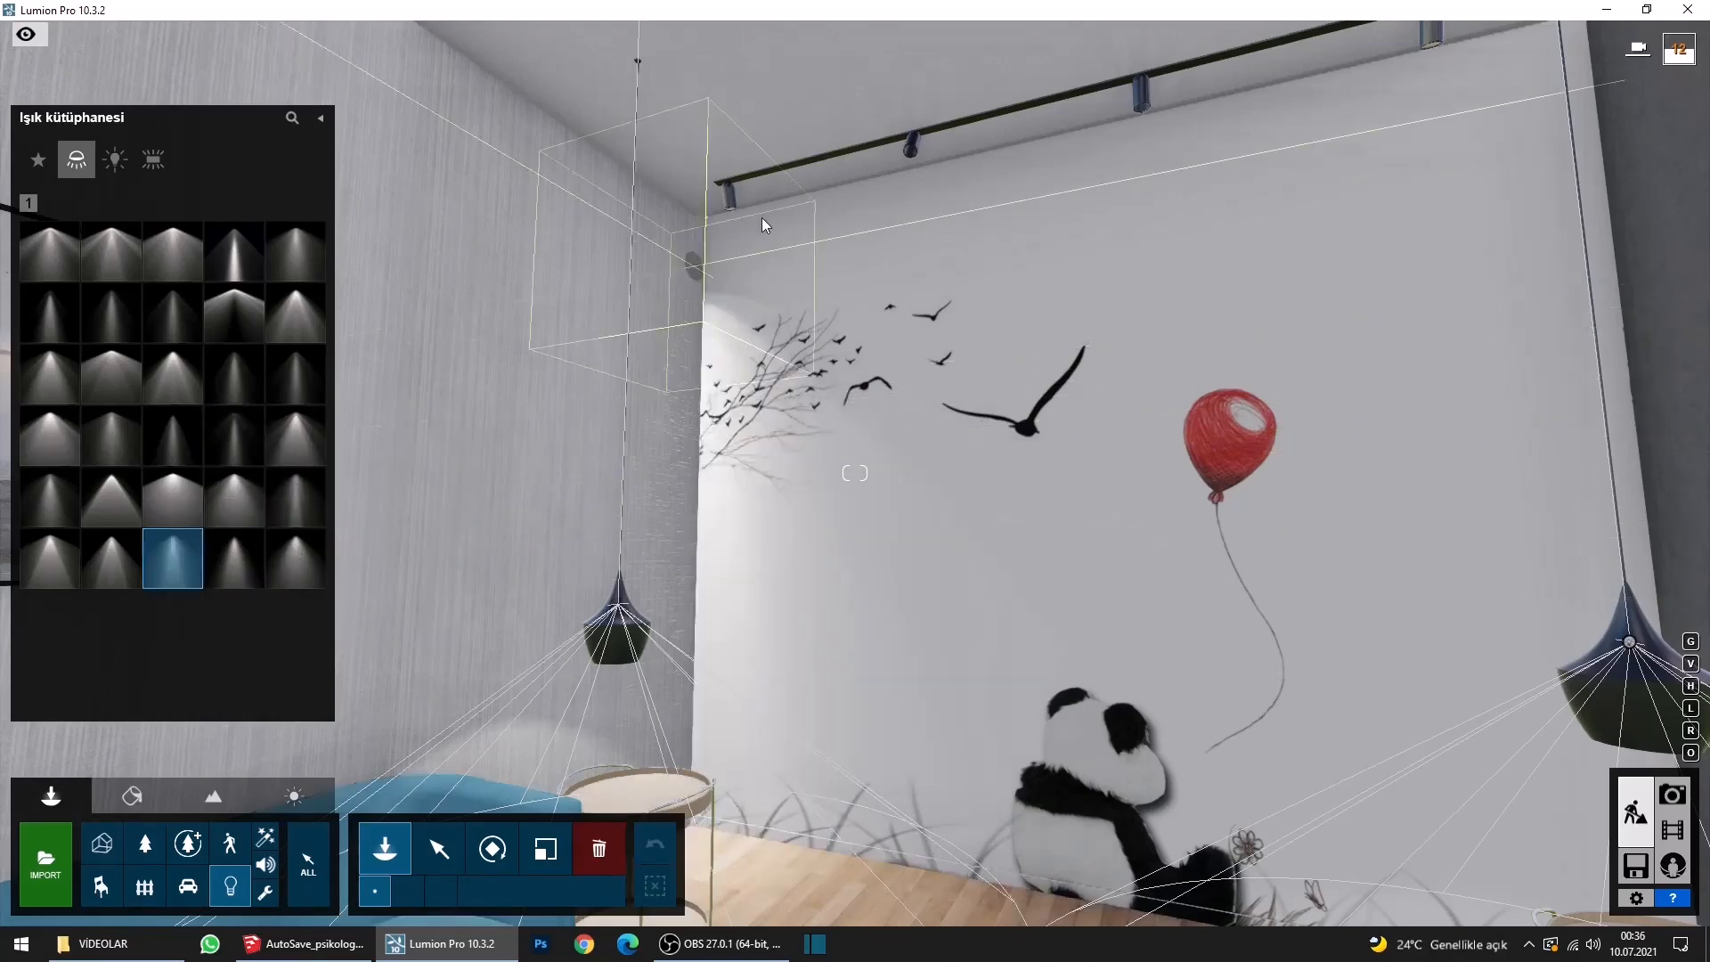
pyautogui.press('w')
pyautogui.moveTo(736, 209); pyautogui.dragTo(823, 249, button='right')
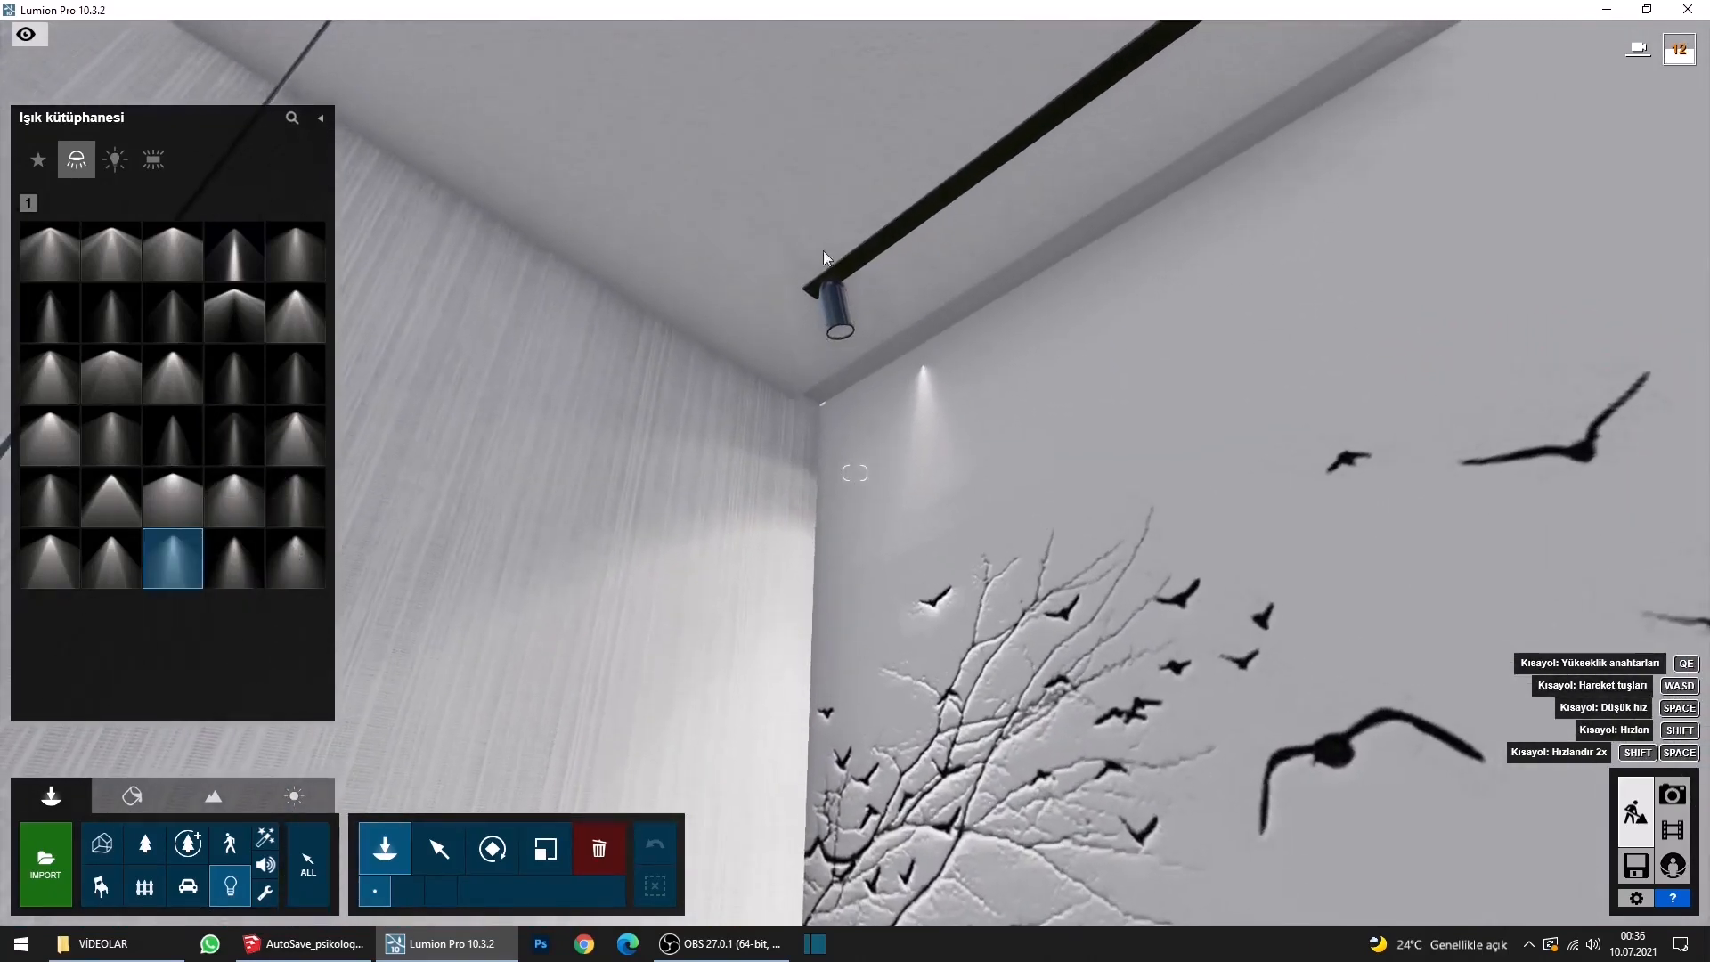
pyautogui.click(839, 333)
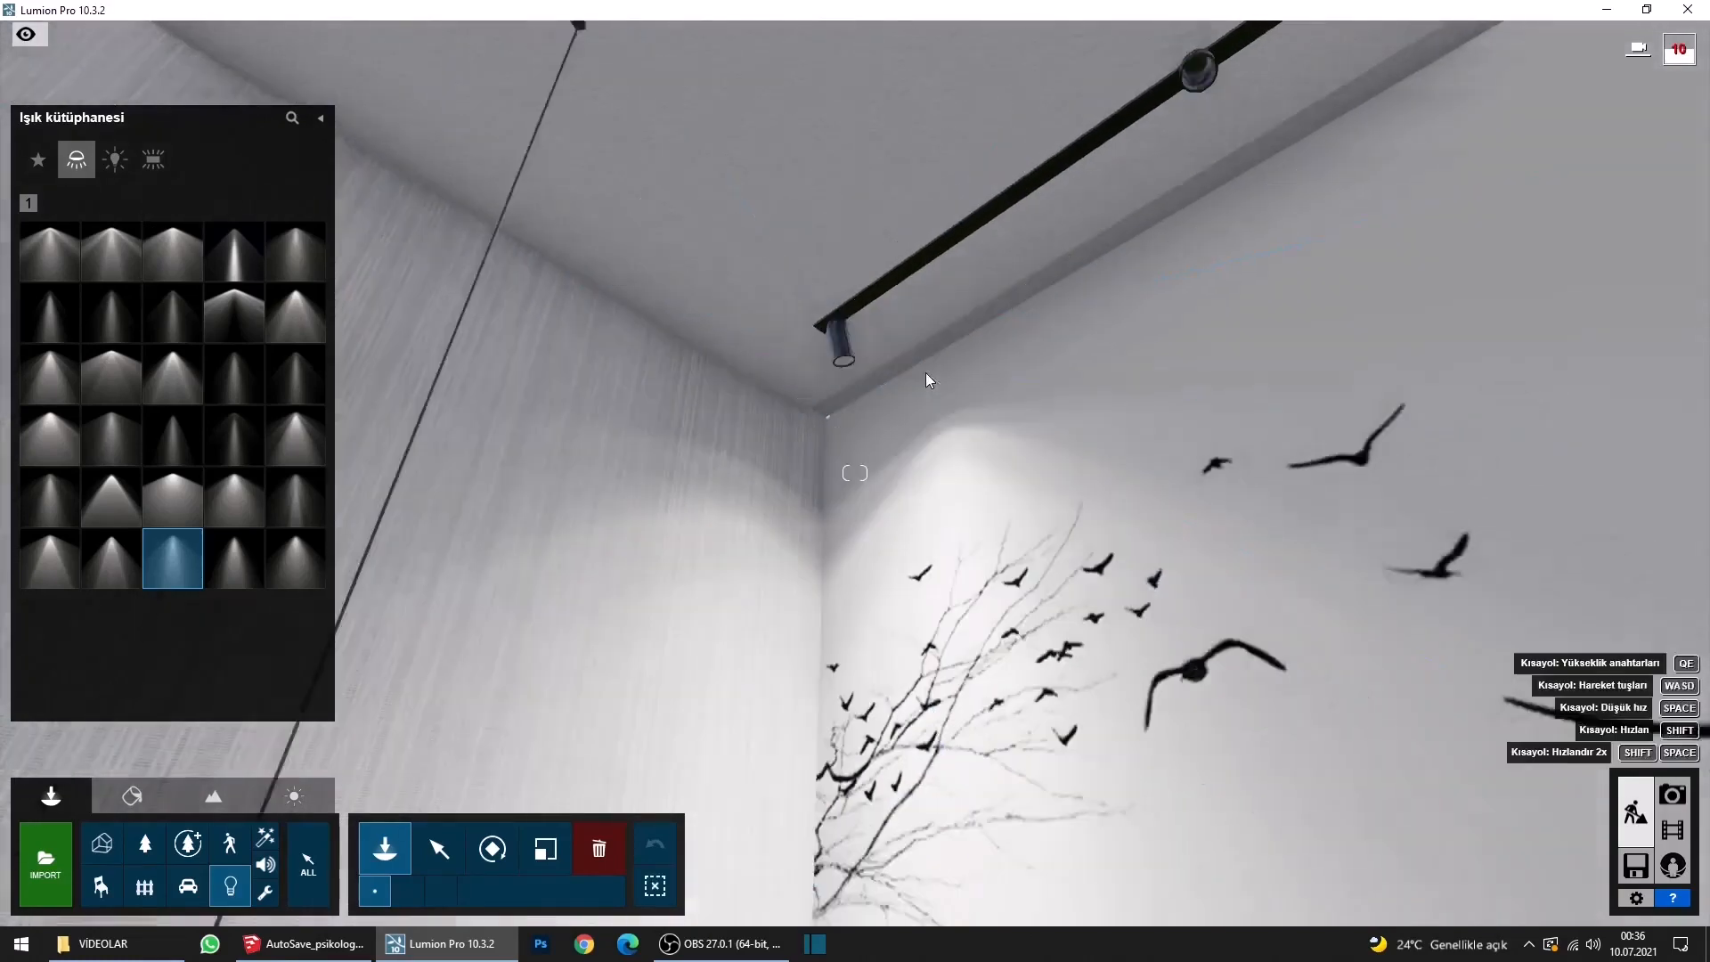
# Place another Lamp28 spotlight on the third track fixture counted from the framed-picture wall.
pyautogui.press('s')
pyautogui.press('w')
pyautogui.moveTo(1107, 226); pyautogui.dragTo(1164, 222, button='right')
pyautogui.click(1160, 307)
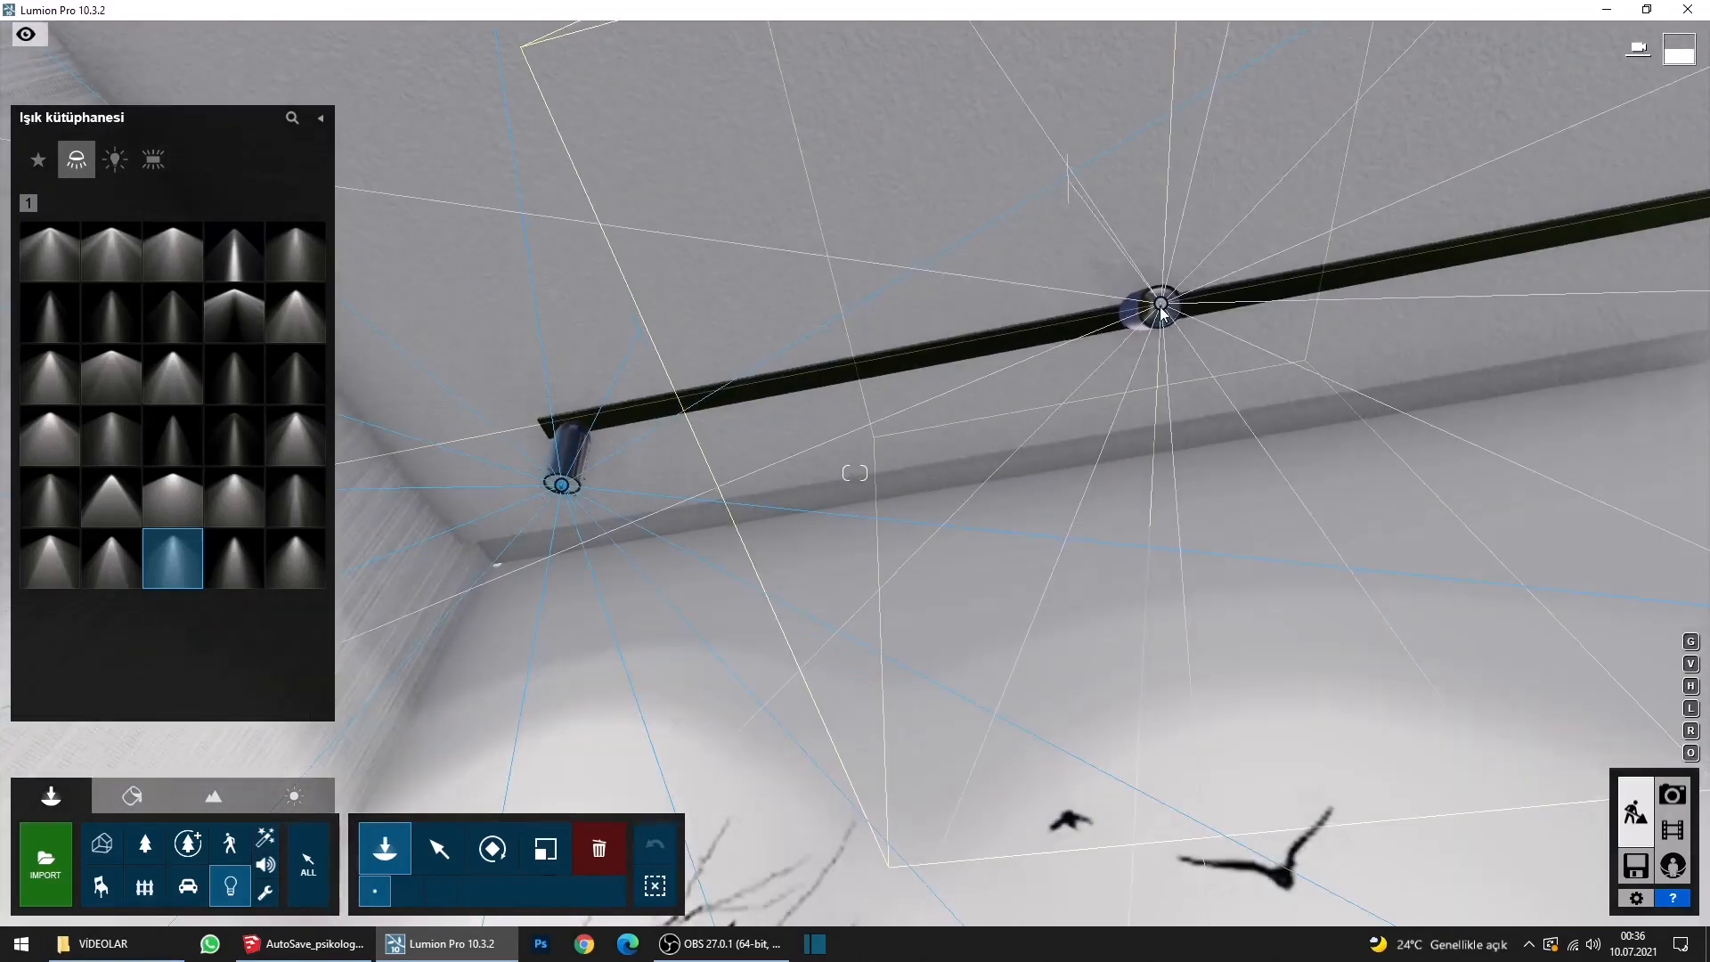
pyautogui.moveTo(1160, 310); pyautogui.dragTo(1154, 354, button='right')
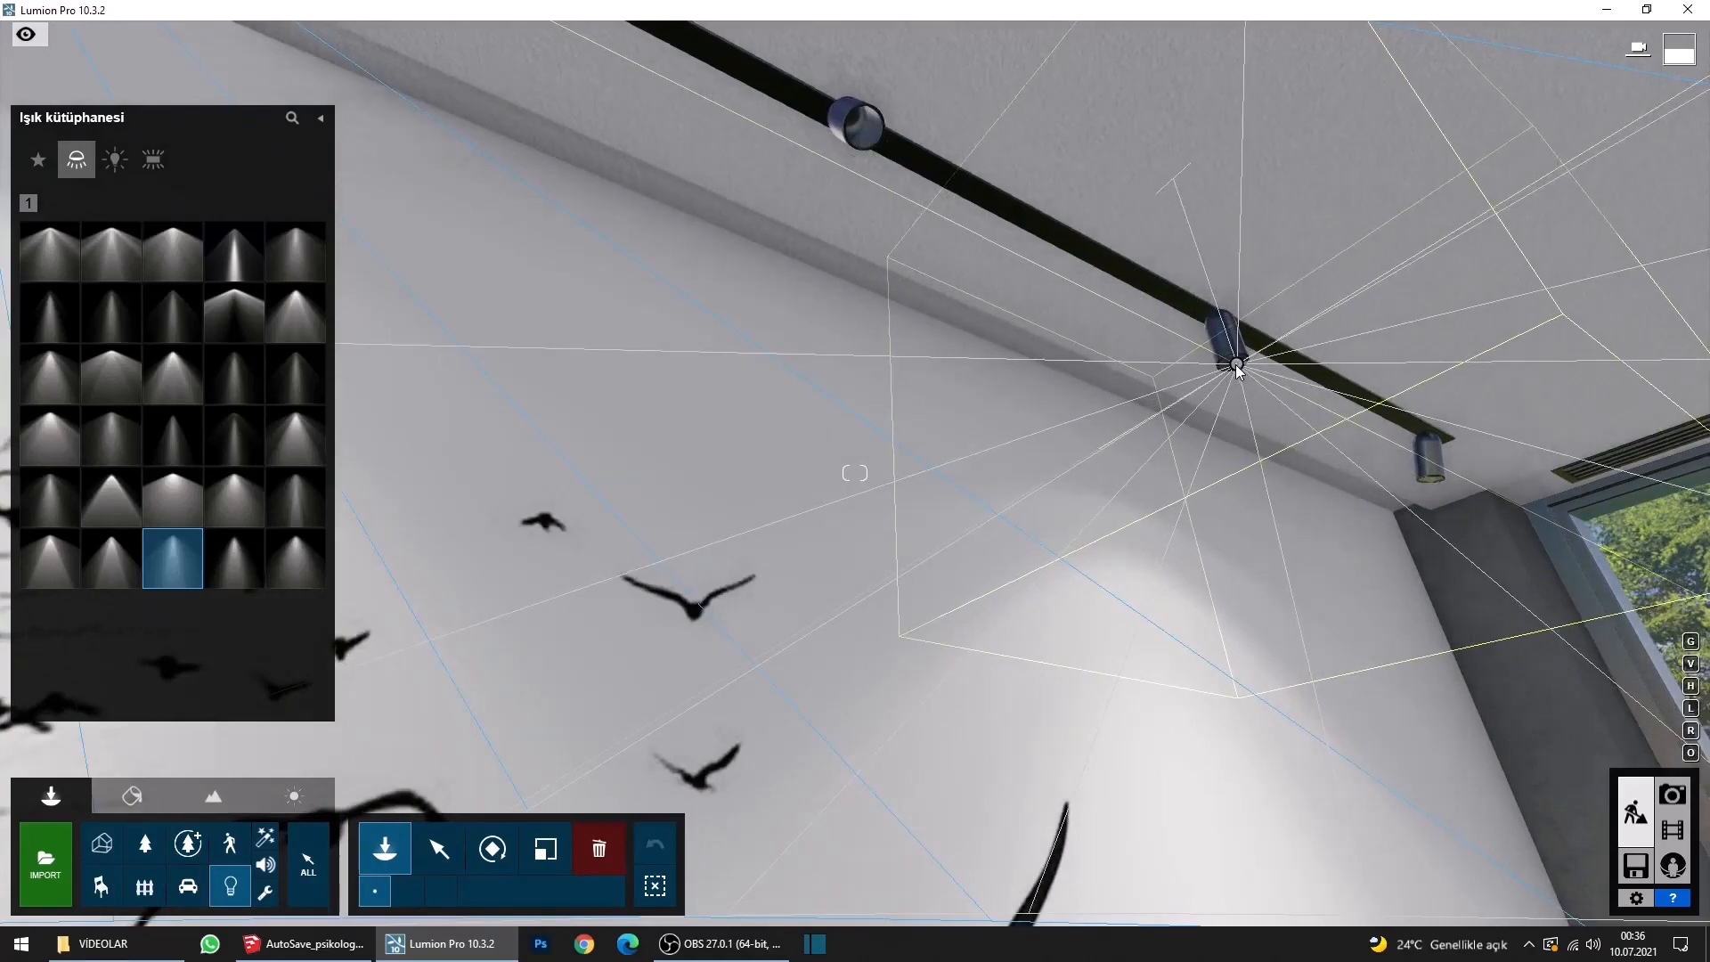
pyautogui.click(1234, 365)
# Place a Lamp28 spotlight on the track fixture at the window end.
pyautogui.moveTo(1206, 431); pyautogui.dragTo(1322, 385, button='right')
pyautogui.press('w')
pyautogui.press('w')
pyautogui.press('w')
pyautogui.press('s')
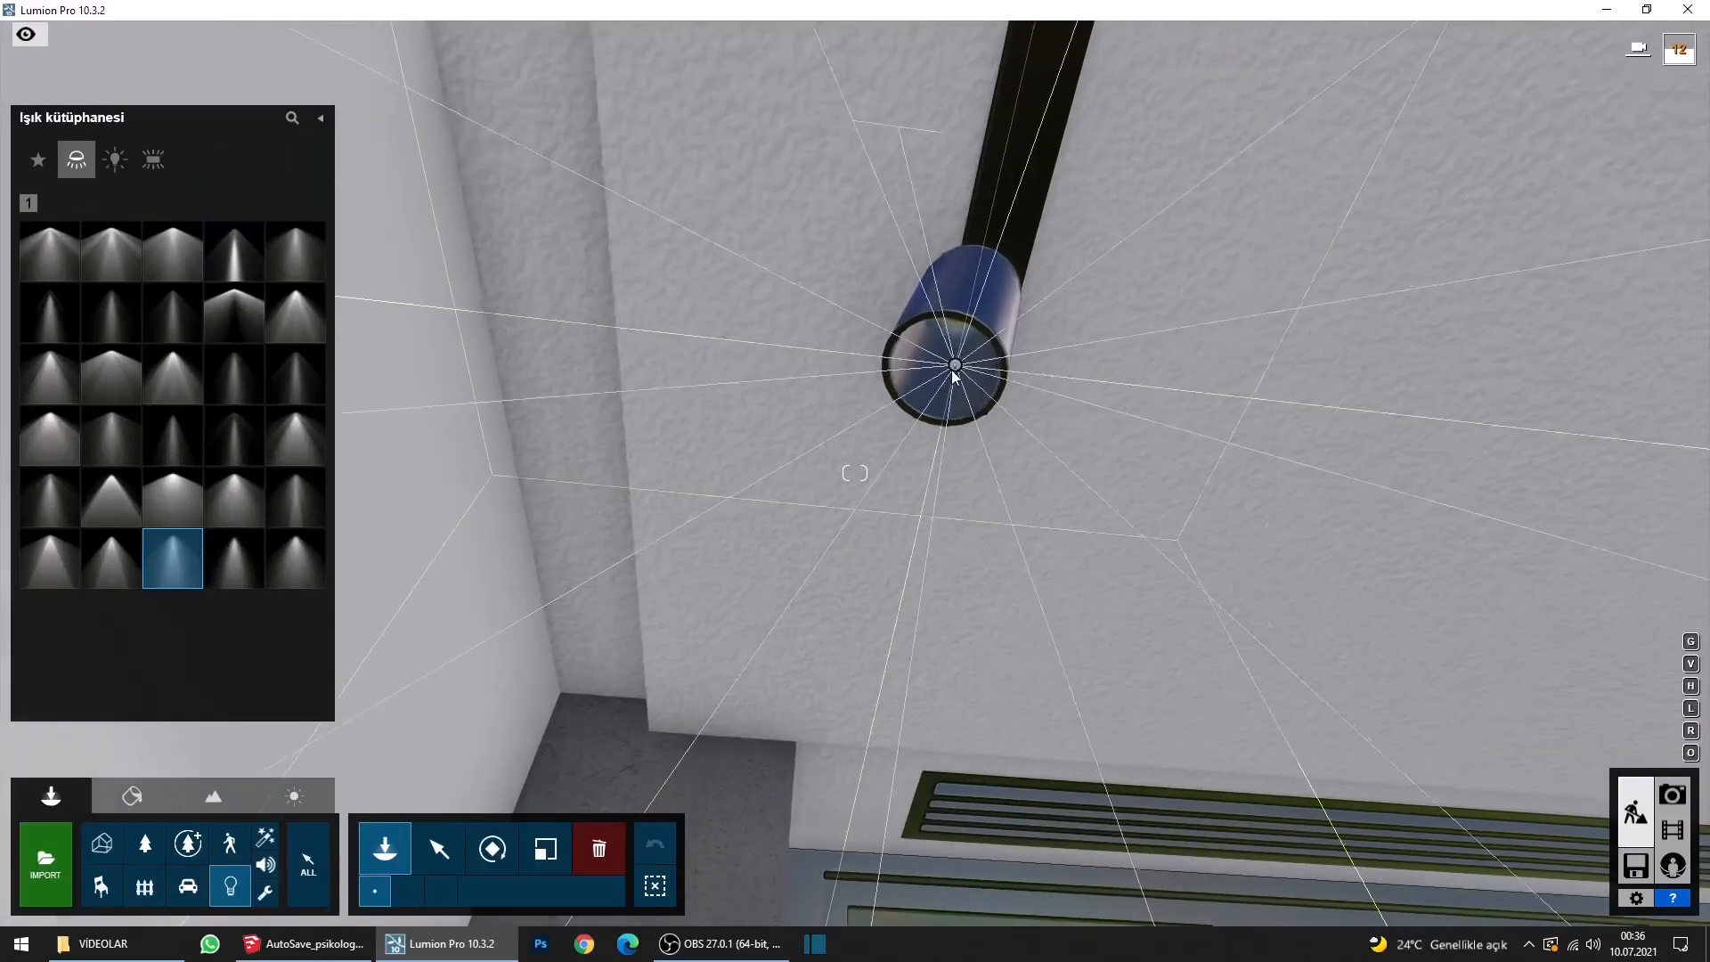
pyautogui.click(938, 379)
# Place a Lamp28 spotlight on the remaining track fixture, second from the framed-picture wall.
pyautogui.moveTo(937, 380); pyautogui.dragTo(777, 389, button='right')
pyautogui.press('s')
pyautogui.press('s')
pyautogui.press('w')
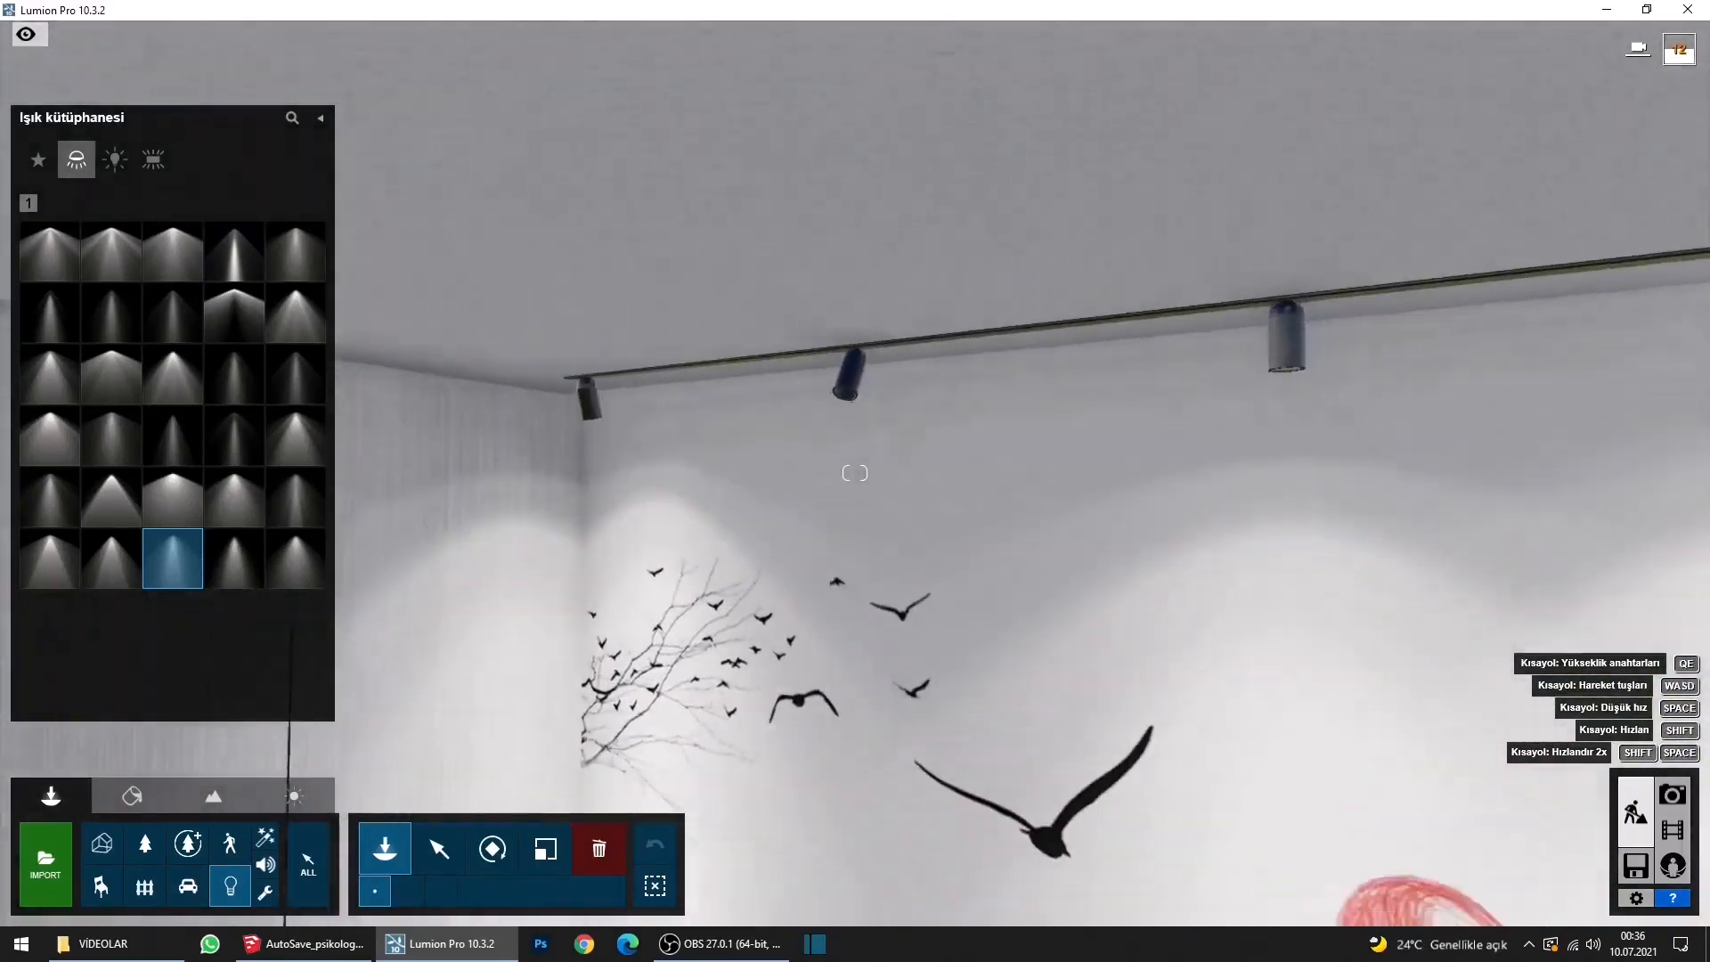
pyautogui.press('w')
pyautogui.moveTo(1051, 392); pyautogui.dragTo(1039, 378, button='right')
pyautogui.click(874, 378)
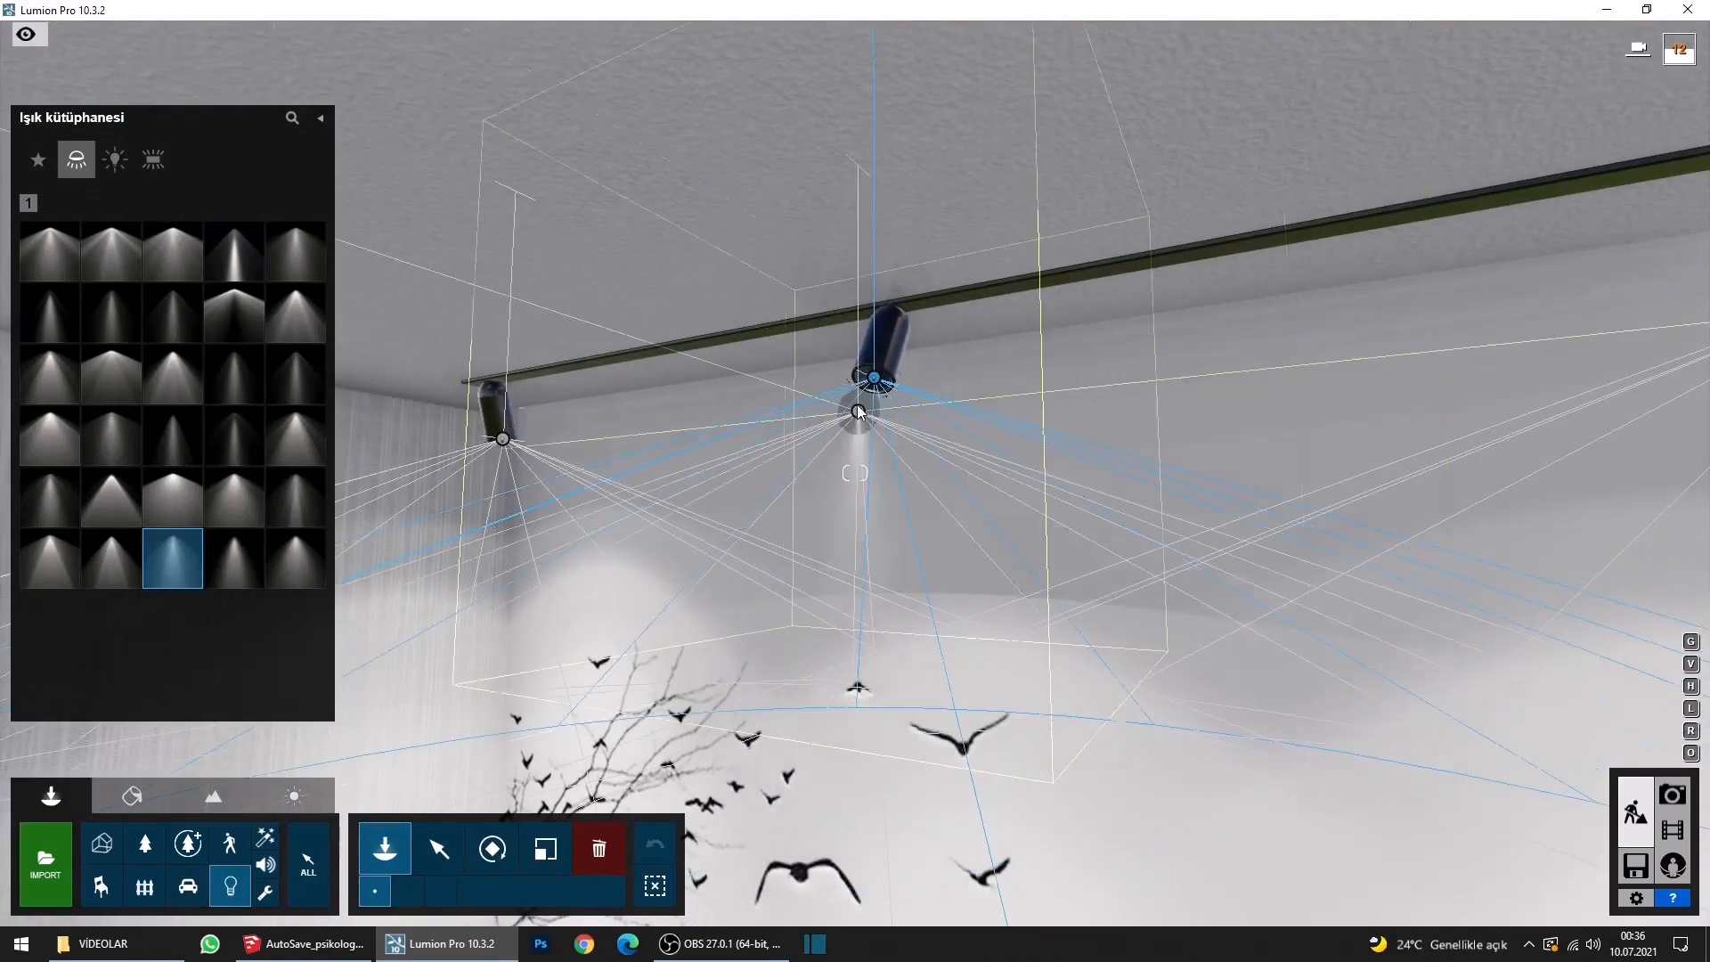
# Check the new track lighting from Photo 1's camera, and return to build mode.
pyautogui.press('s')
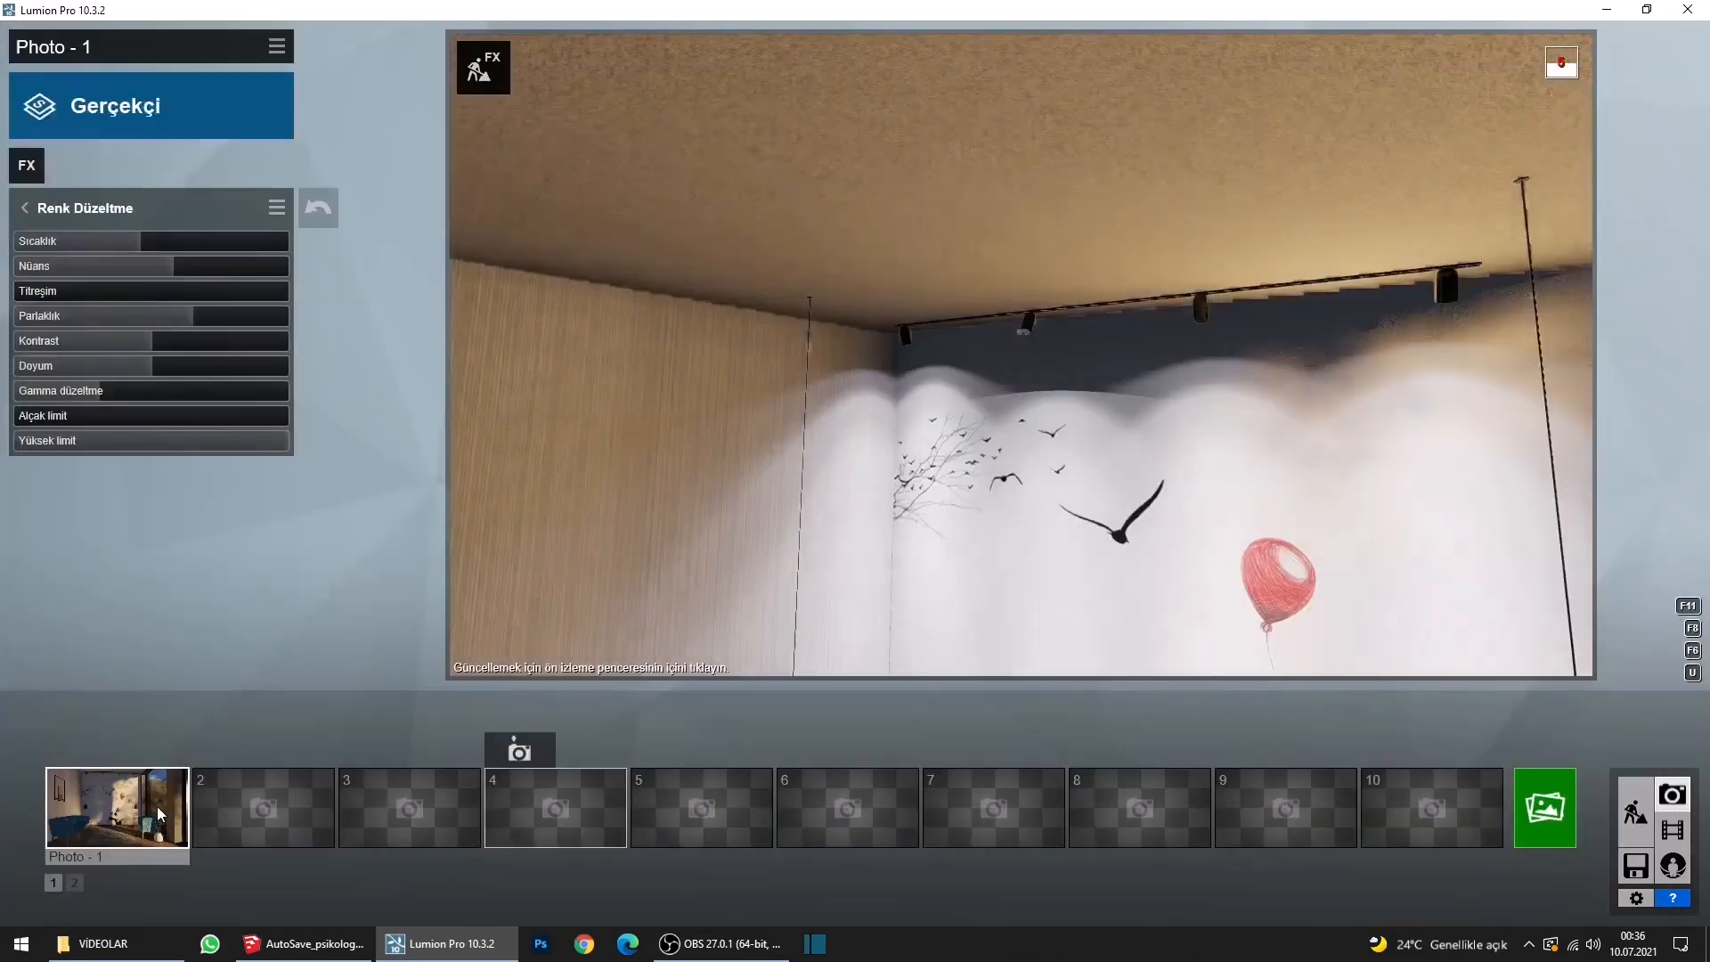
pyautogui.click(152, 812)
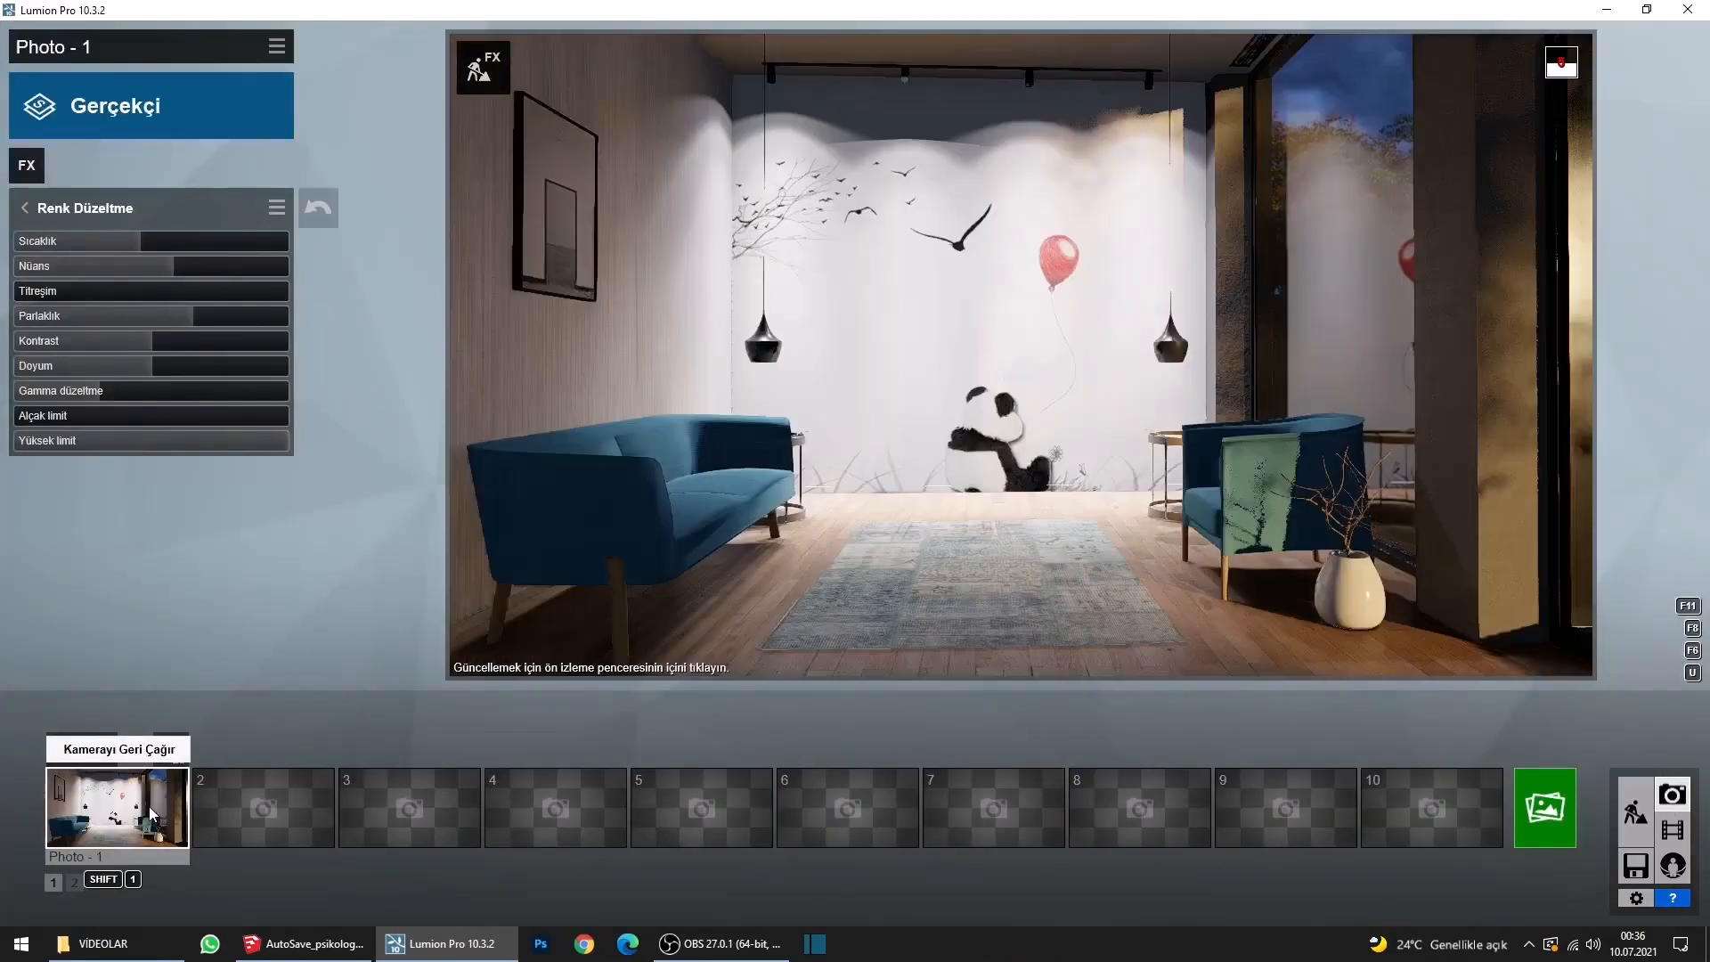
pyautogui.click(1637, 810)
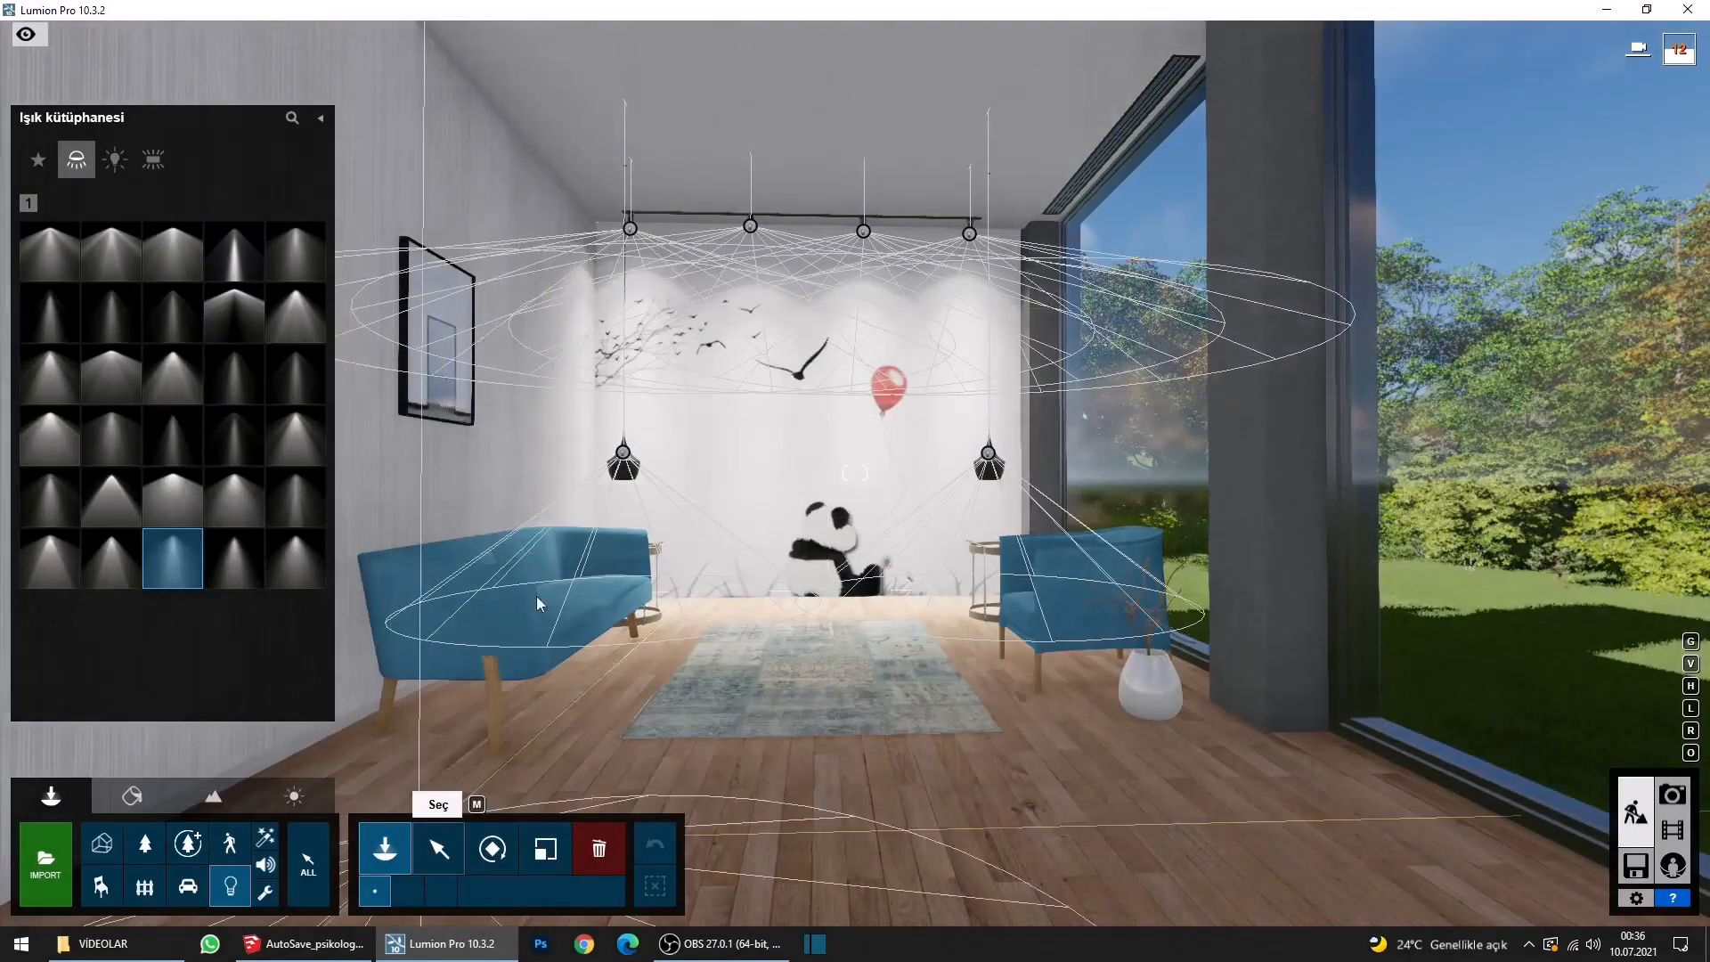
# Select all four track spotlights together, lower their brightness, narrow their cones and change their shadow mode.
pyautogui.click(439, 849)
pyautogui.click(751, 227)
pyautogui.keyDown('ctrl'); pyautogui.click(863, 231); pyautogui.keyUp('ctrl')
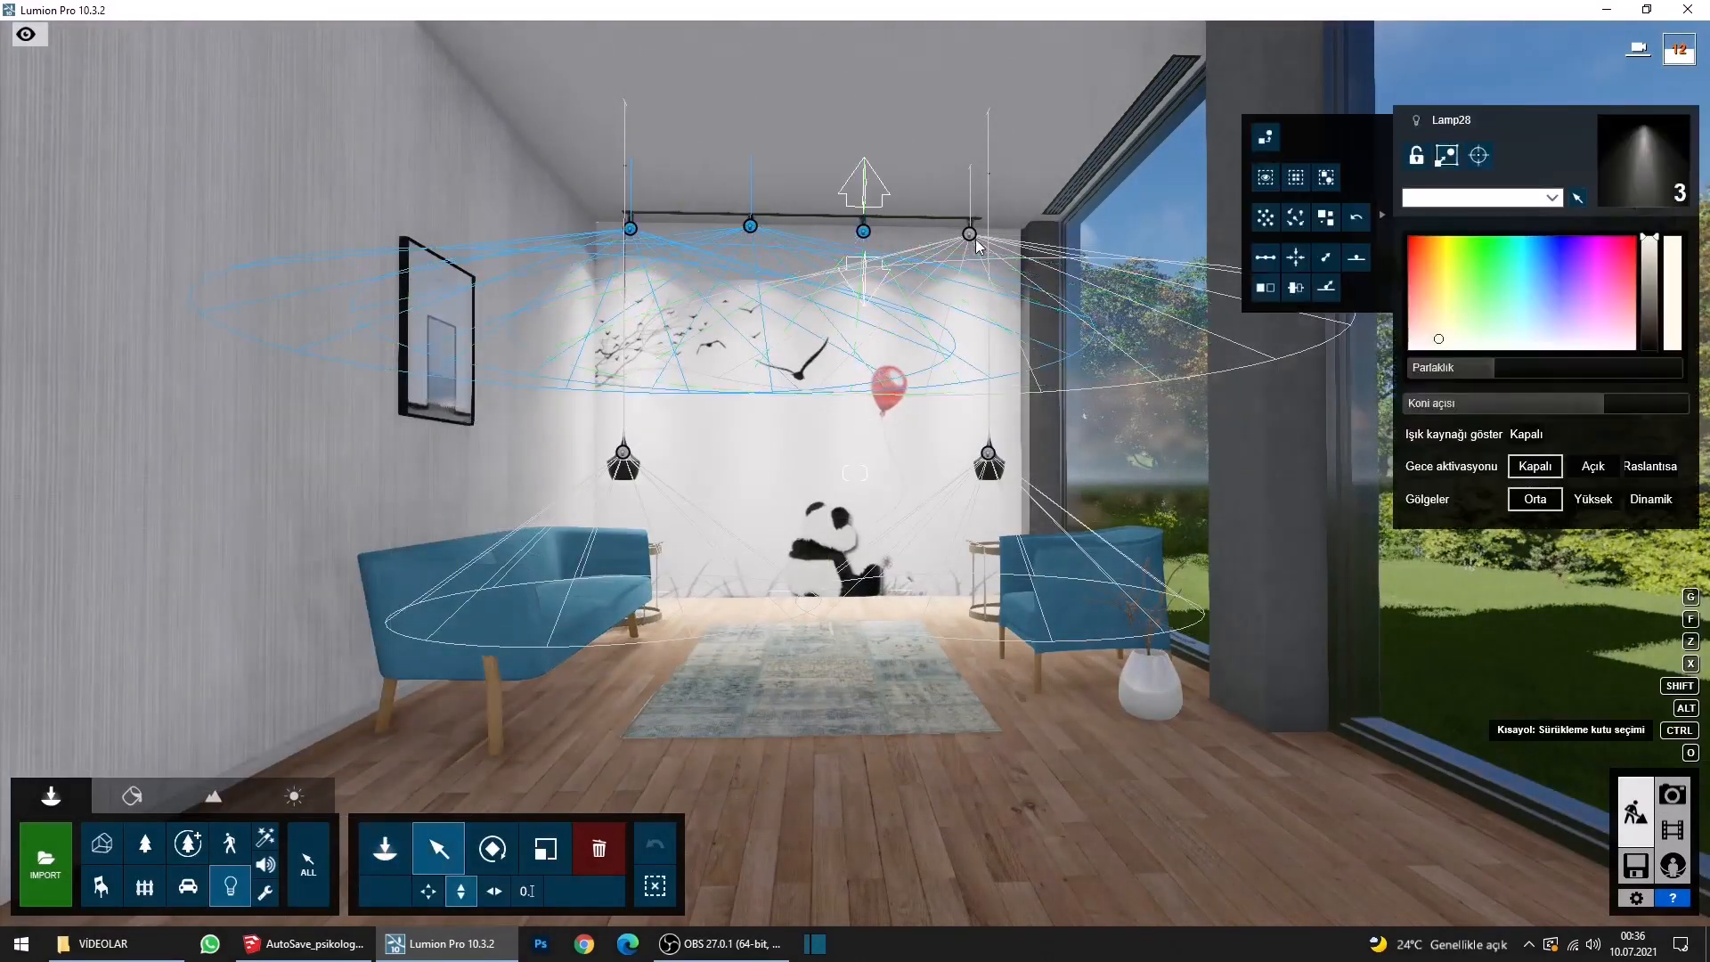
pyautogui.keyDown('ctrl'); pyautogui.click(969, 234); pyautogui.keyUp('ctrl')
pyautogui.moveTo(1586, 400); pyautogui.dragTo(1461, 371)
pyautogui.click(1637, 500)
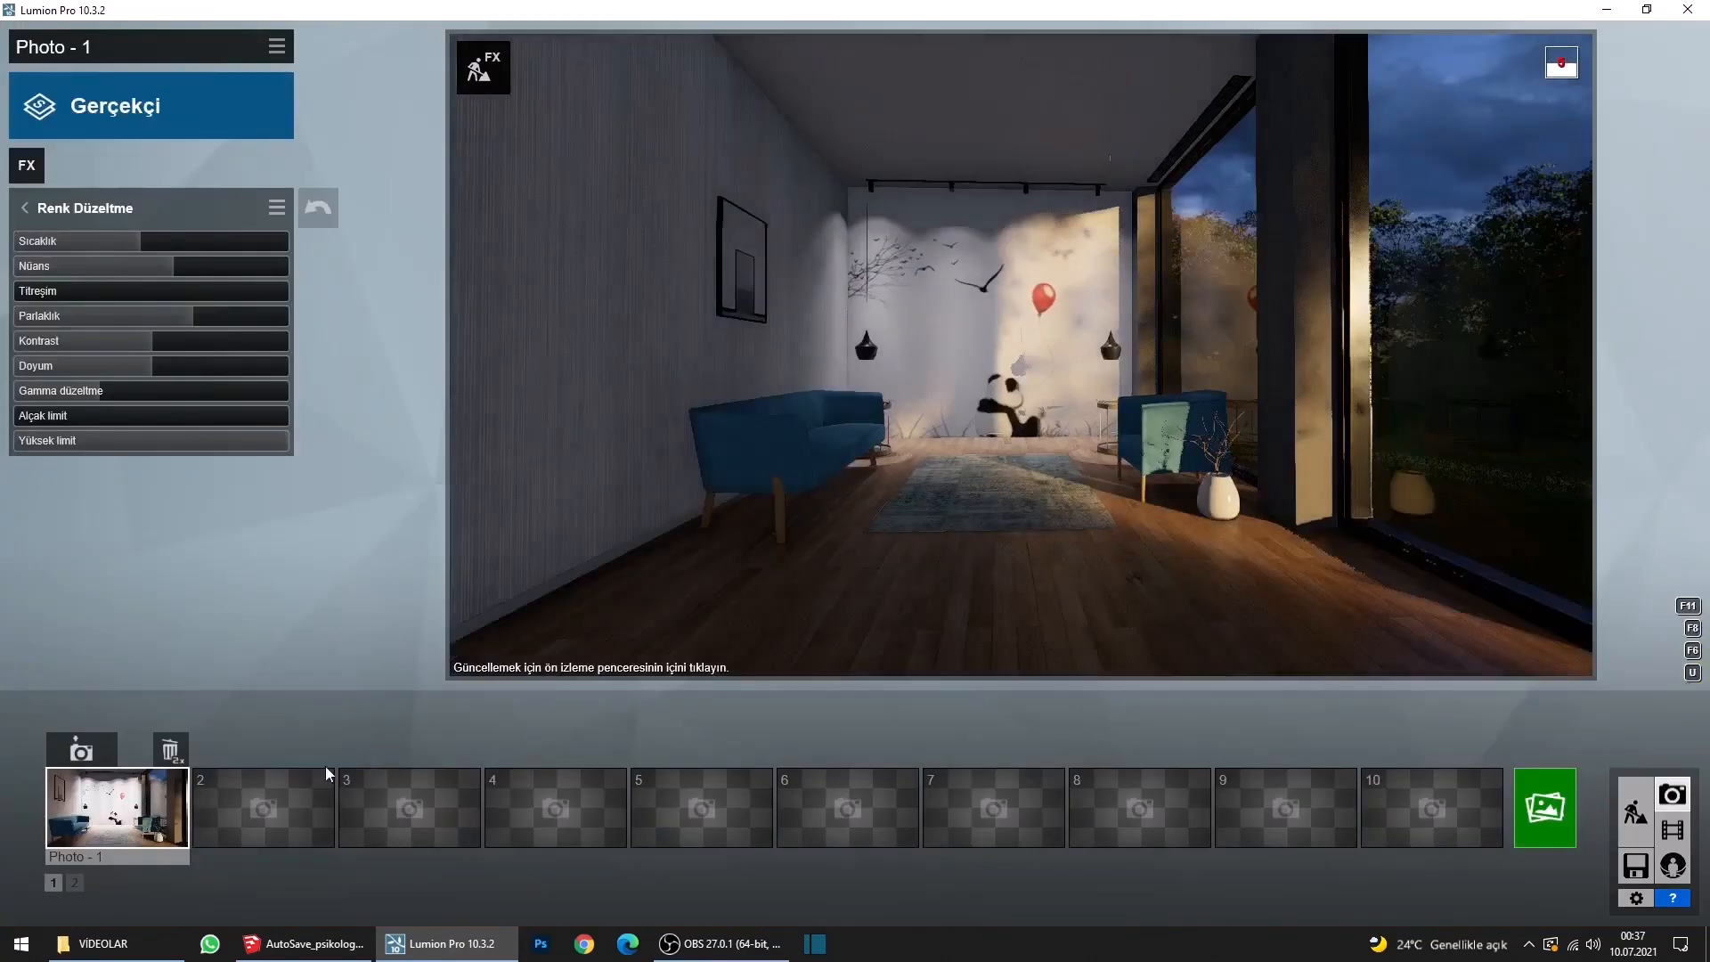
# Preview the dimmed track spotlights from Photo 1's camera.
pyautogui.click(121, 814)
pyautogui.click(868, 349)
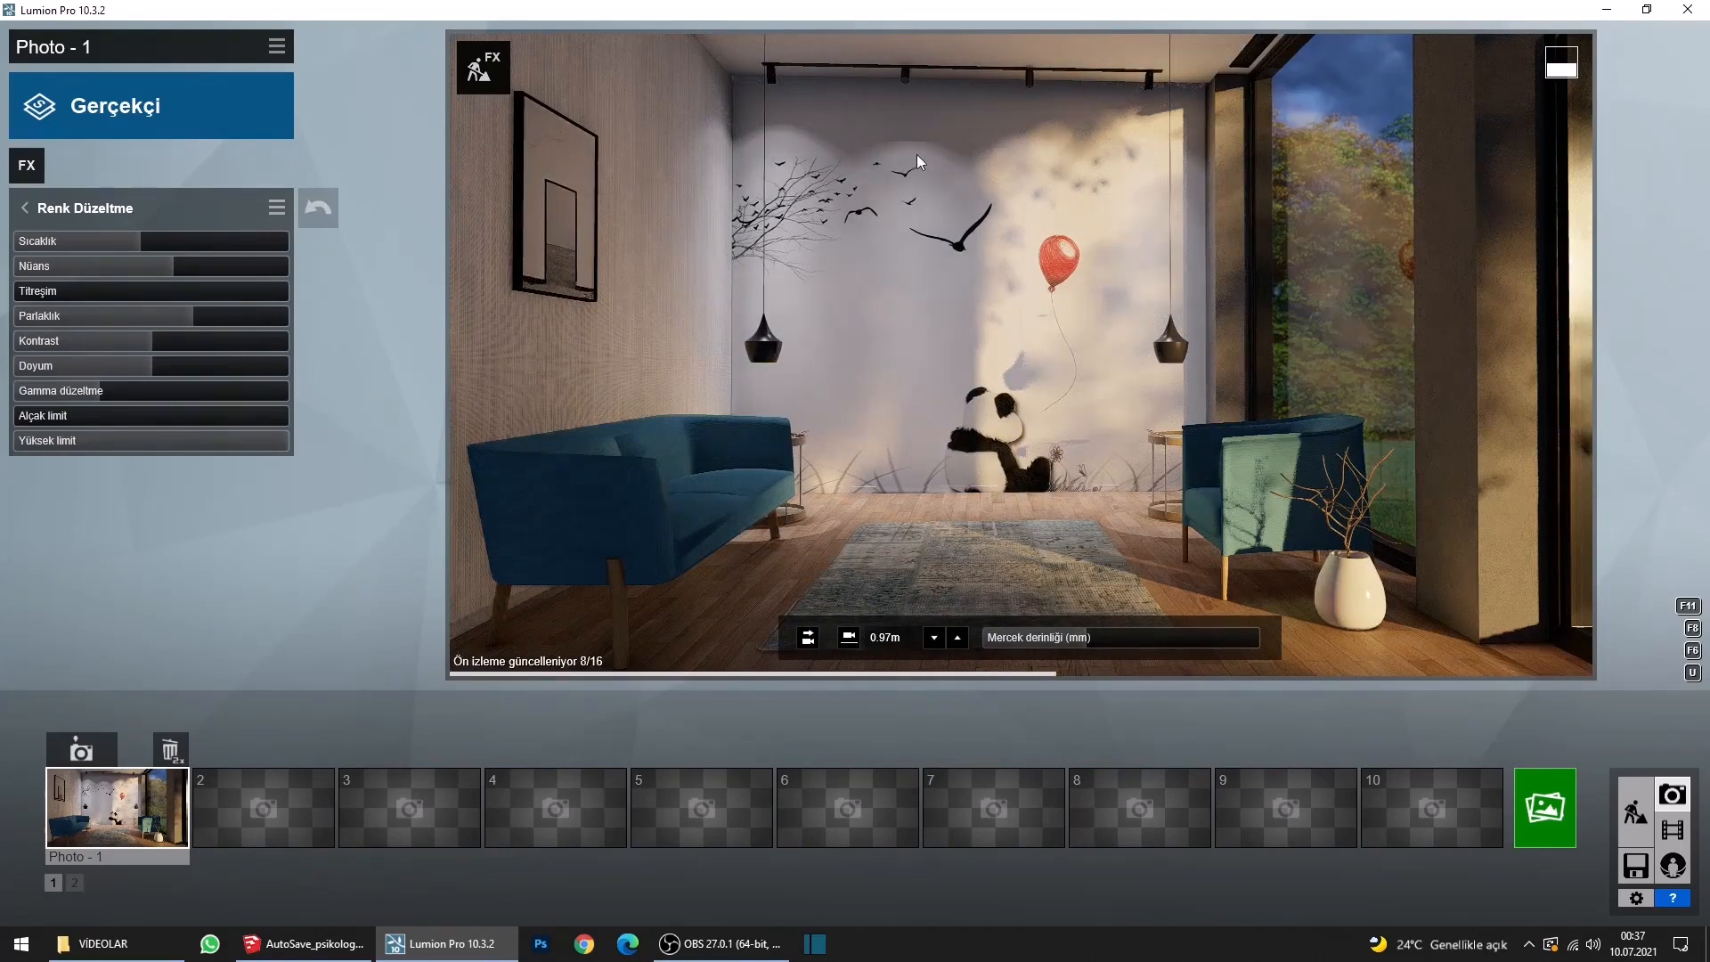
pyautogui.click(1631, 812)
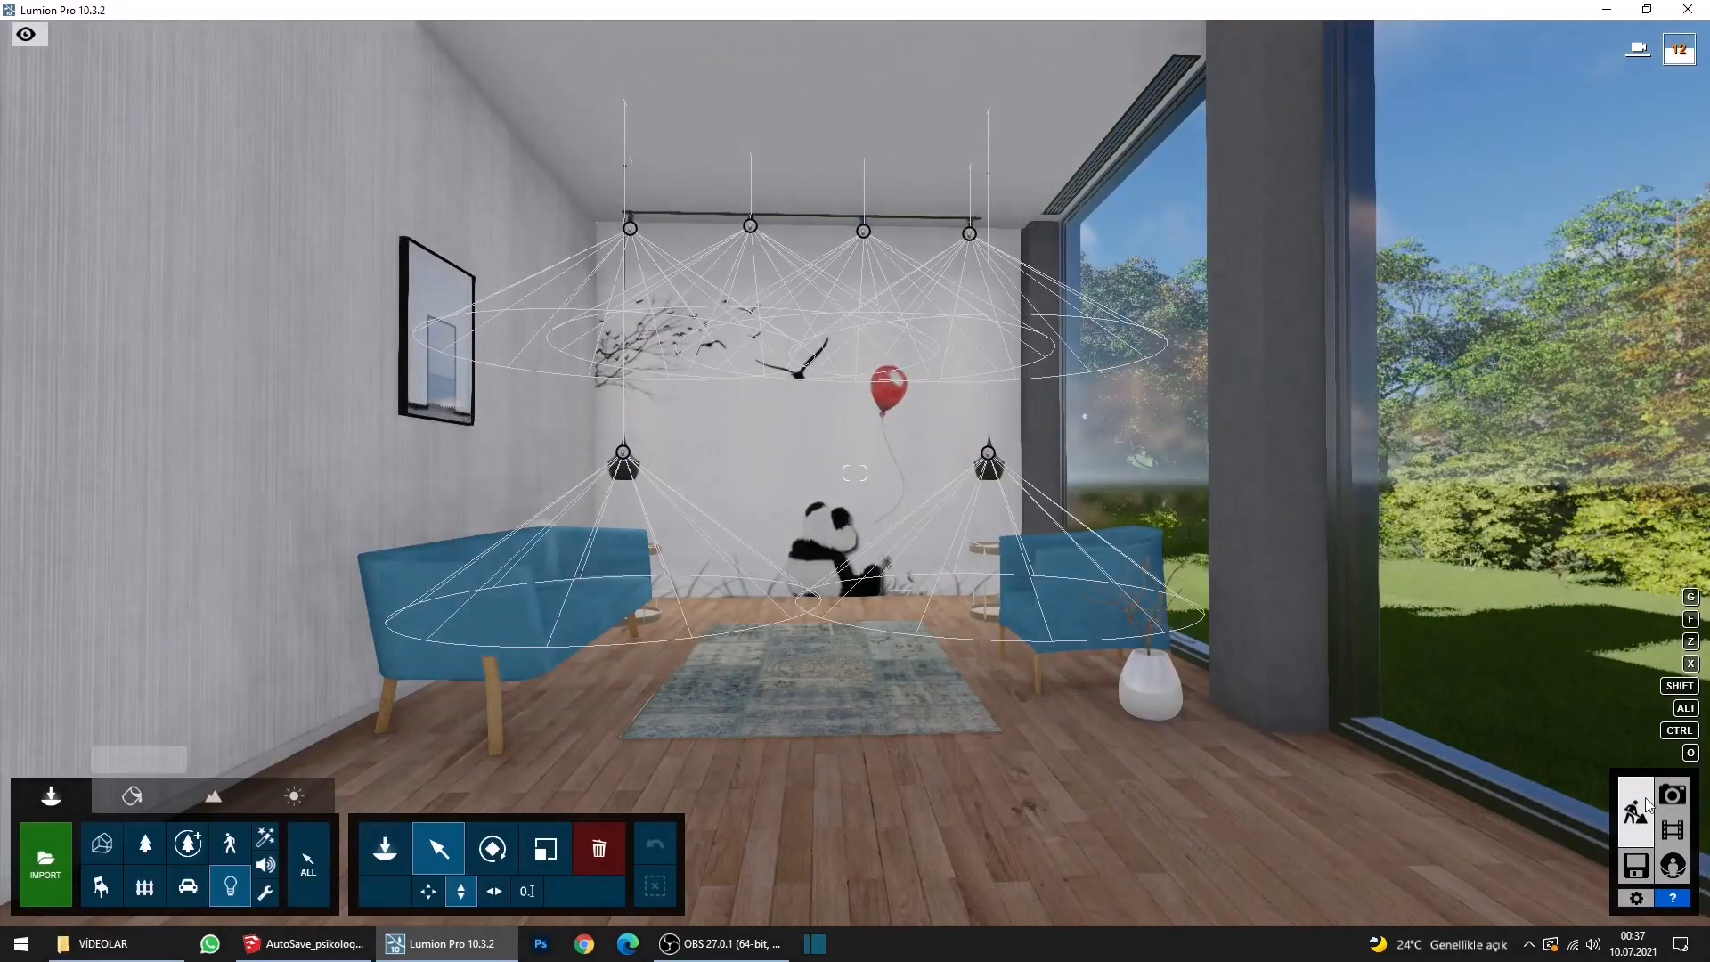
pyautogui.click(1673, 795)
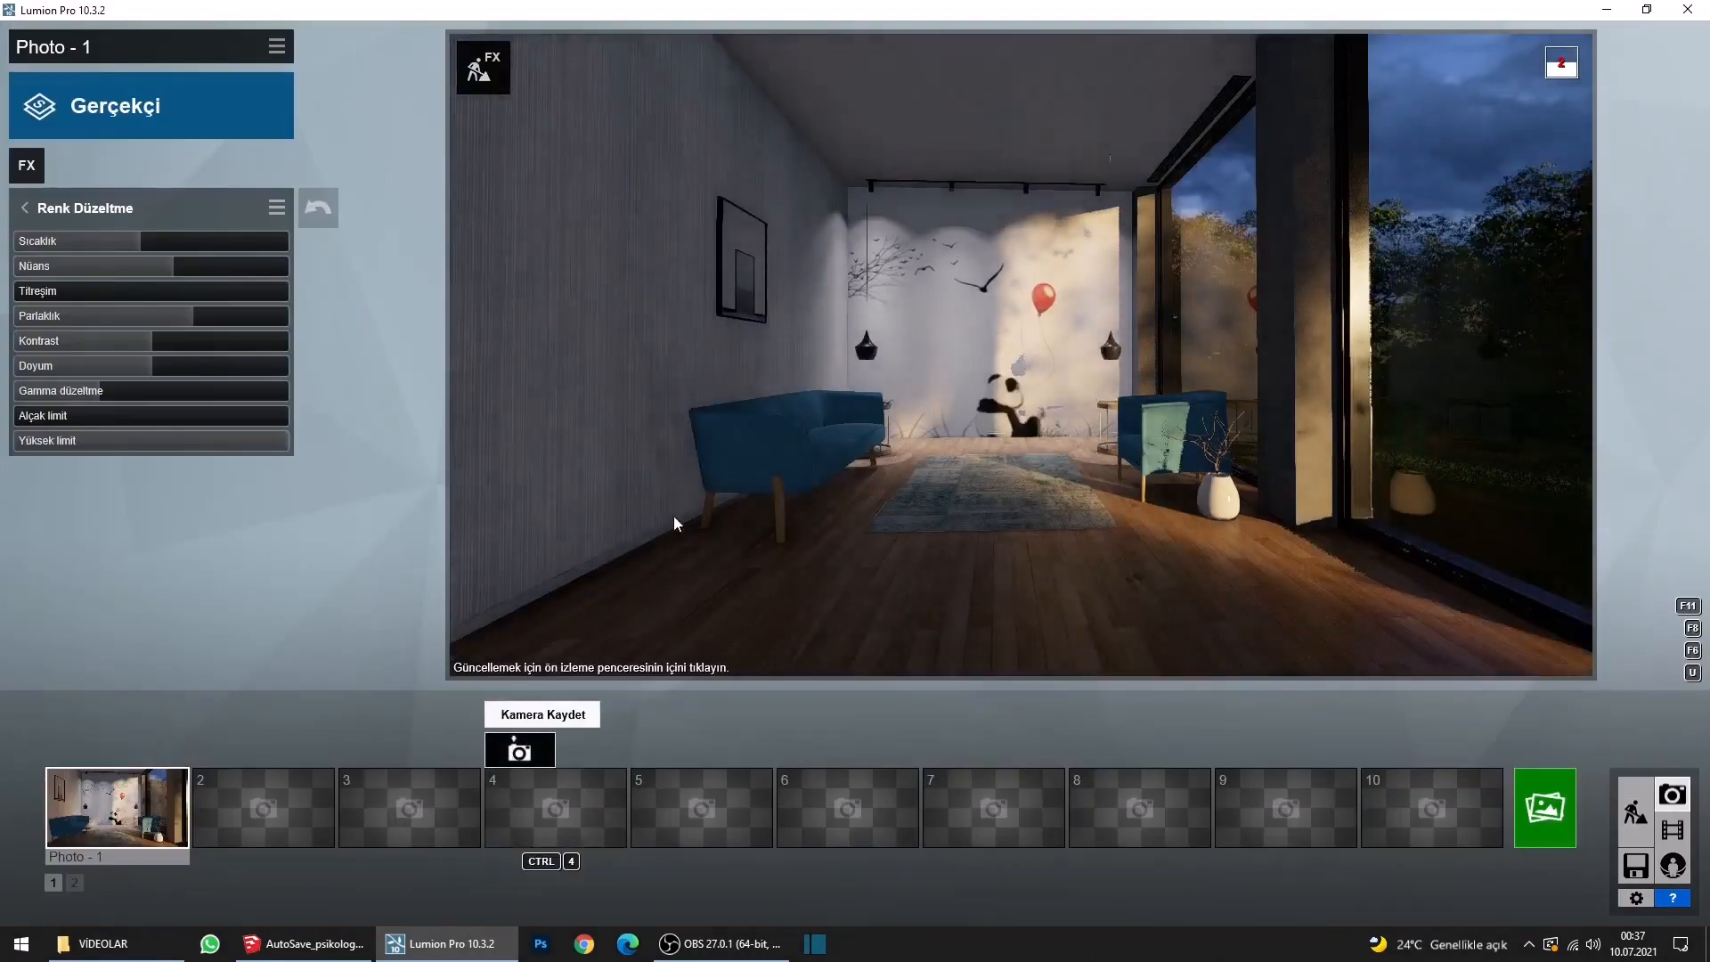
# Include all four track spotlights with the two pendants in Photo 1's Global Illumination light selection.
pyautogui.click(19, 208)
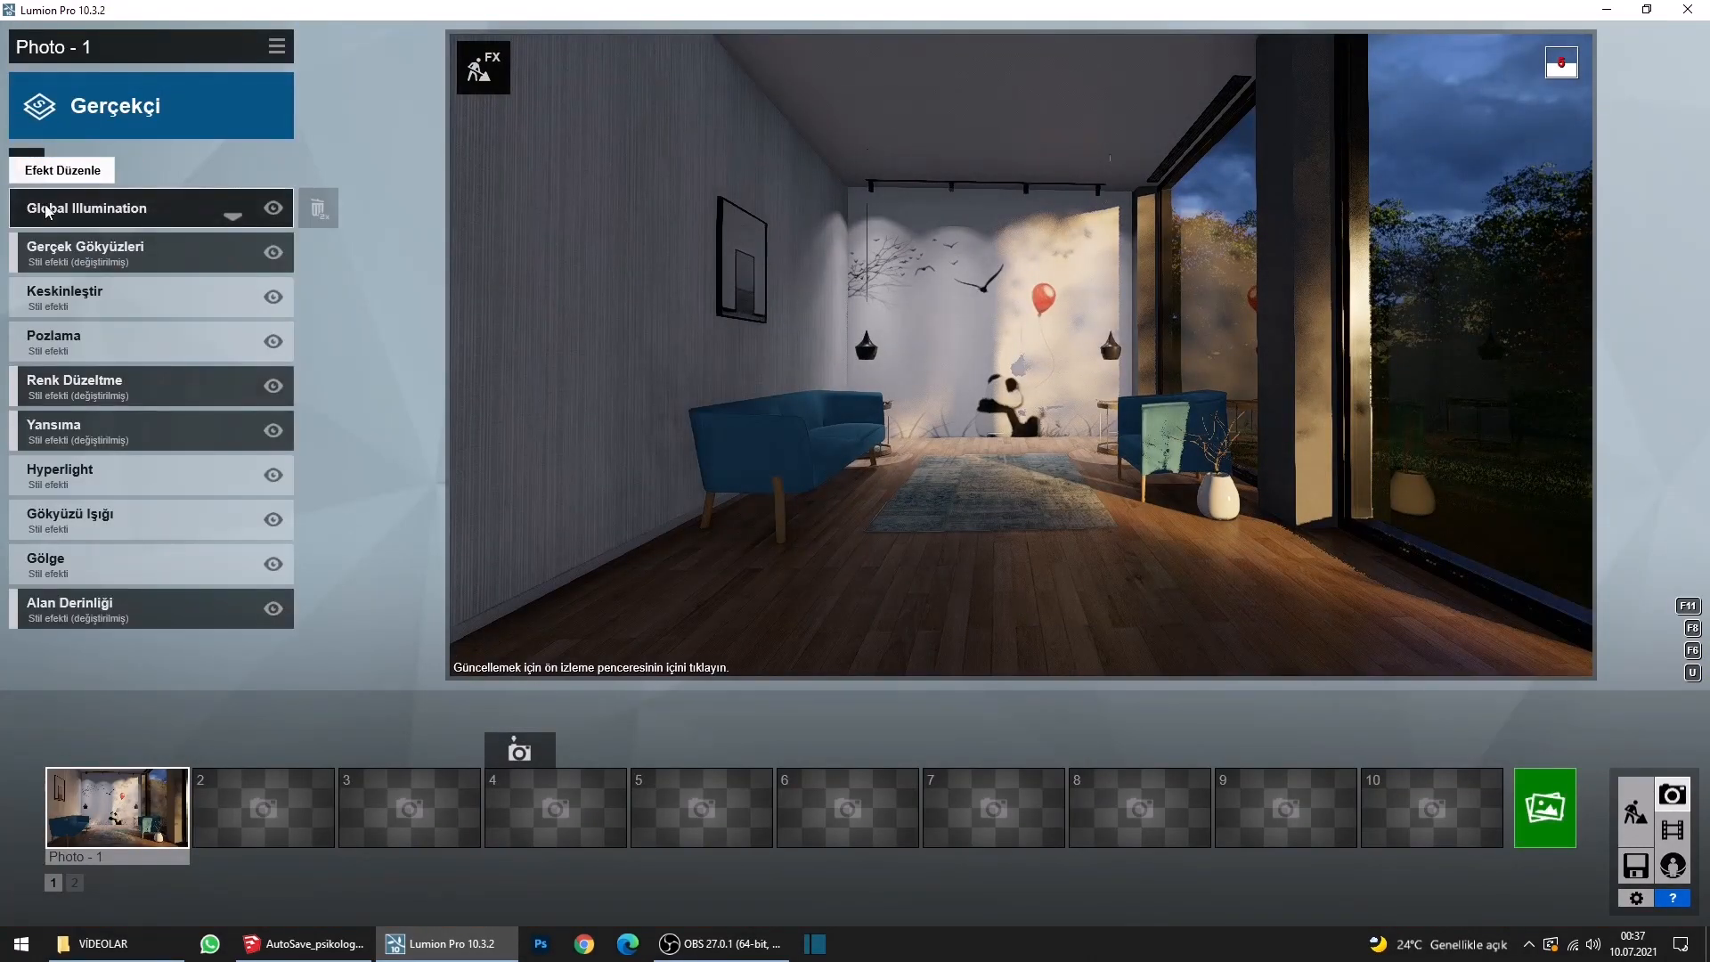
pyautogui.click(150, 226)
pyautogui.click(54, 262)
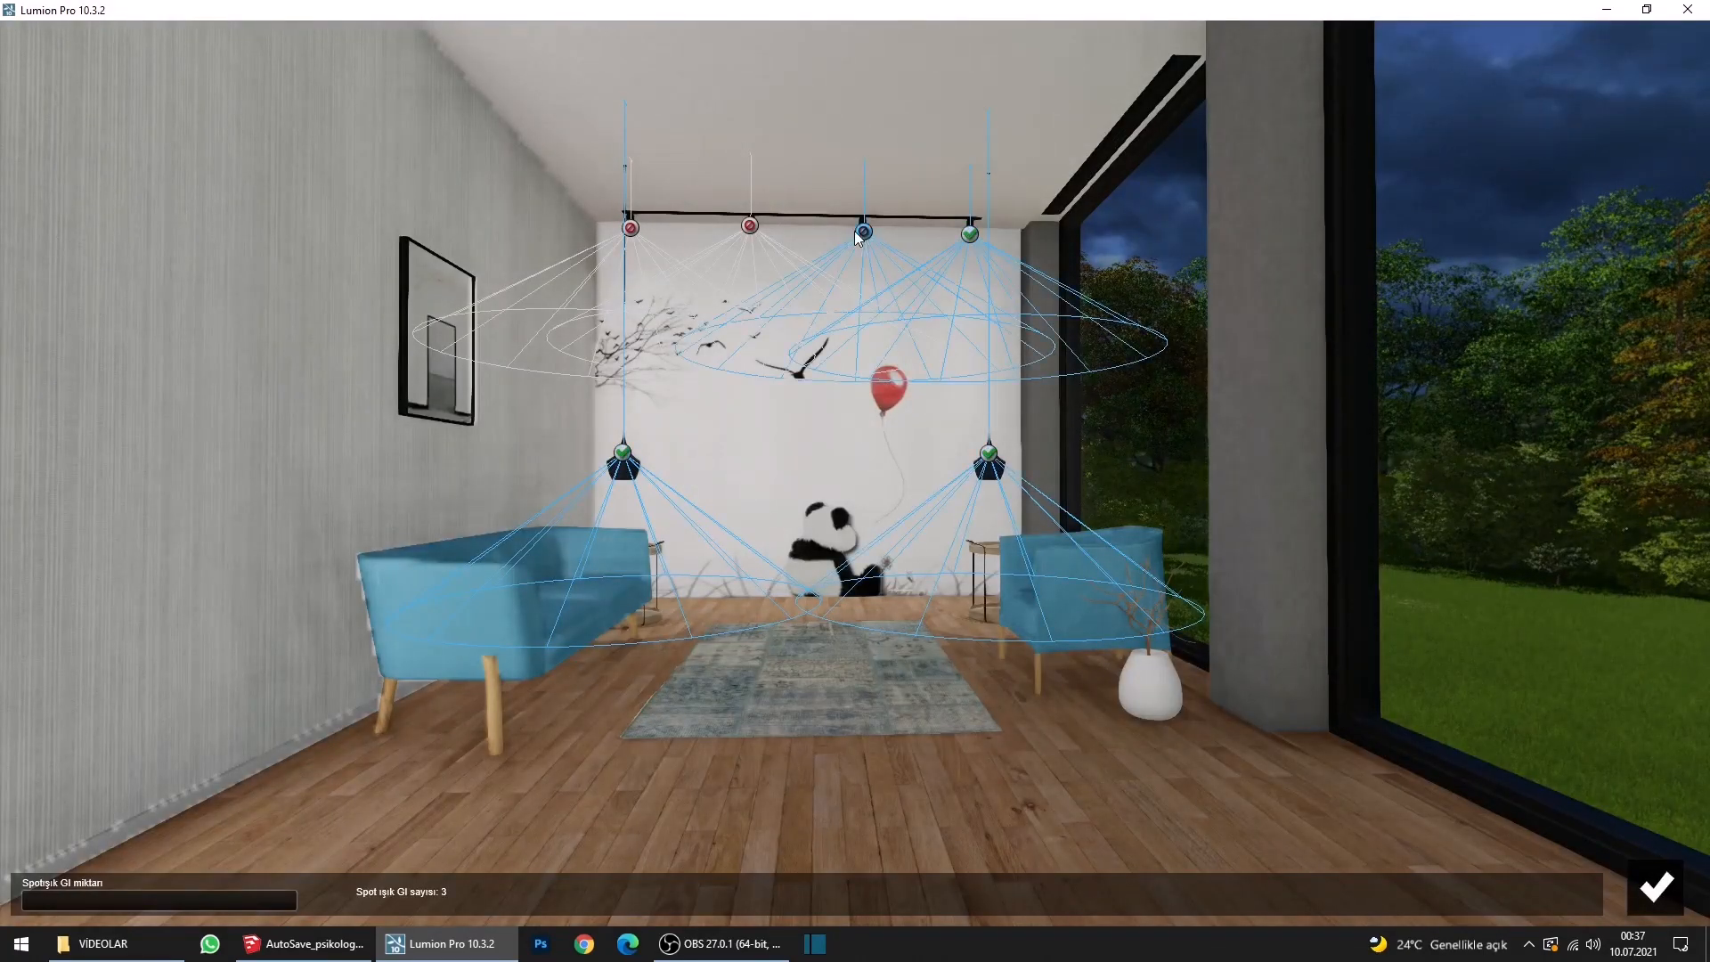
pyautogui.click(630, 228)
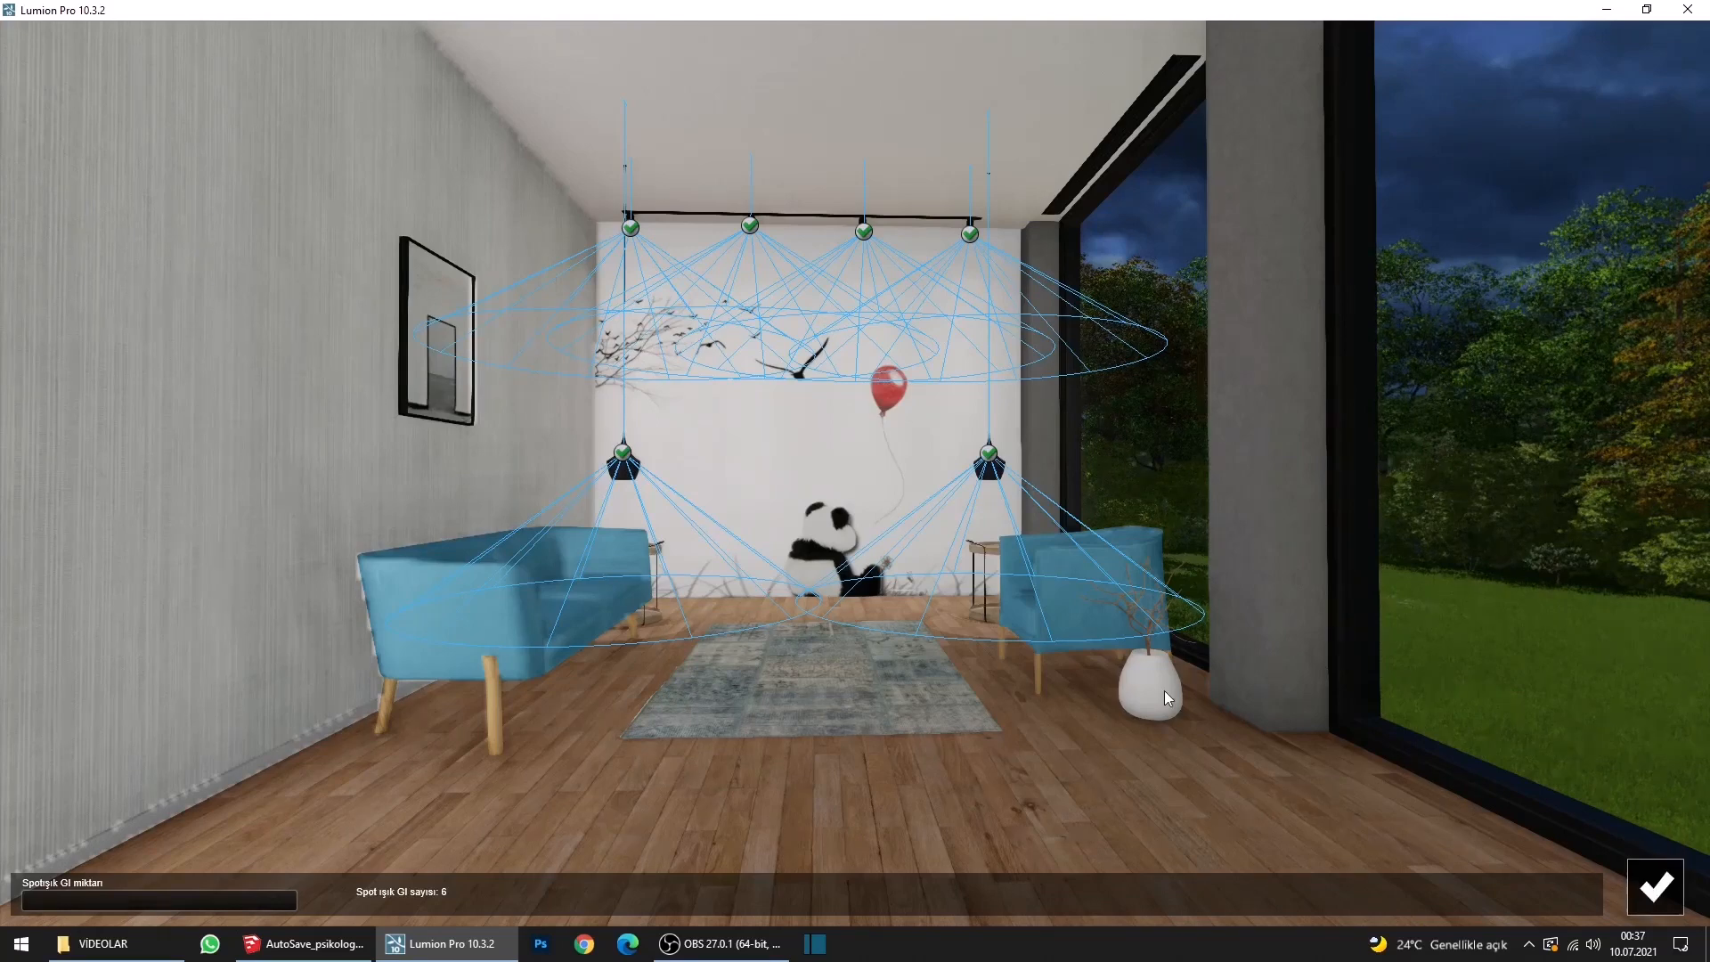
pyautogui.click(1655, 887)
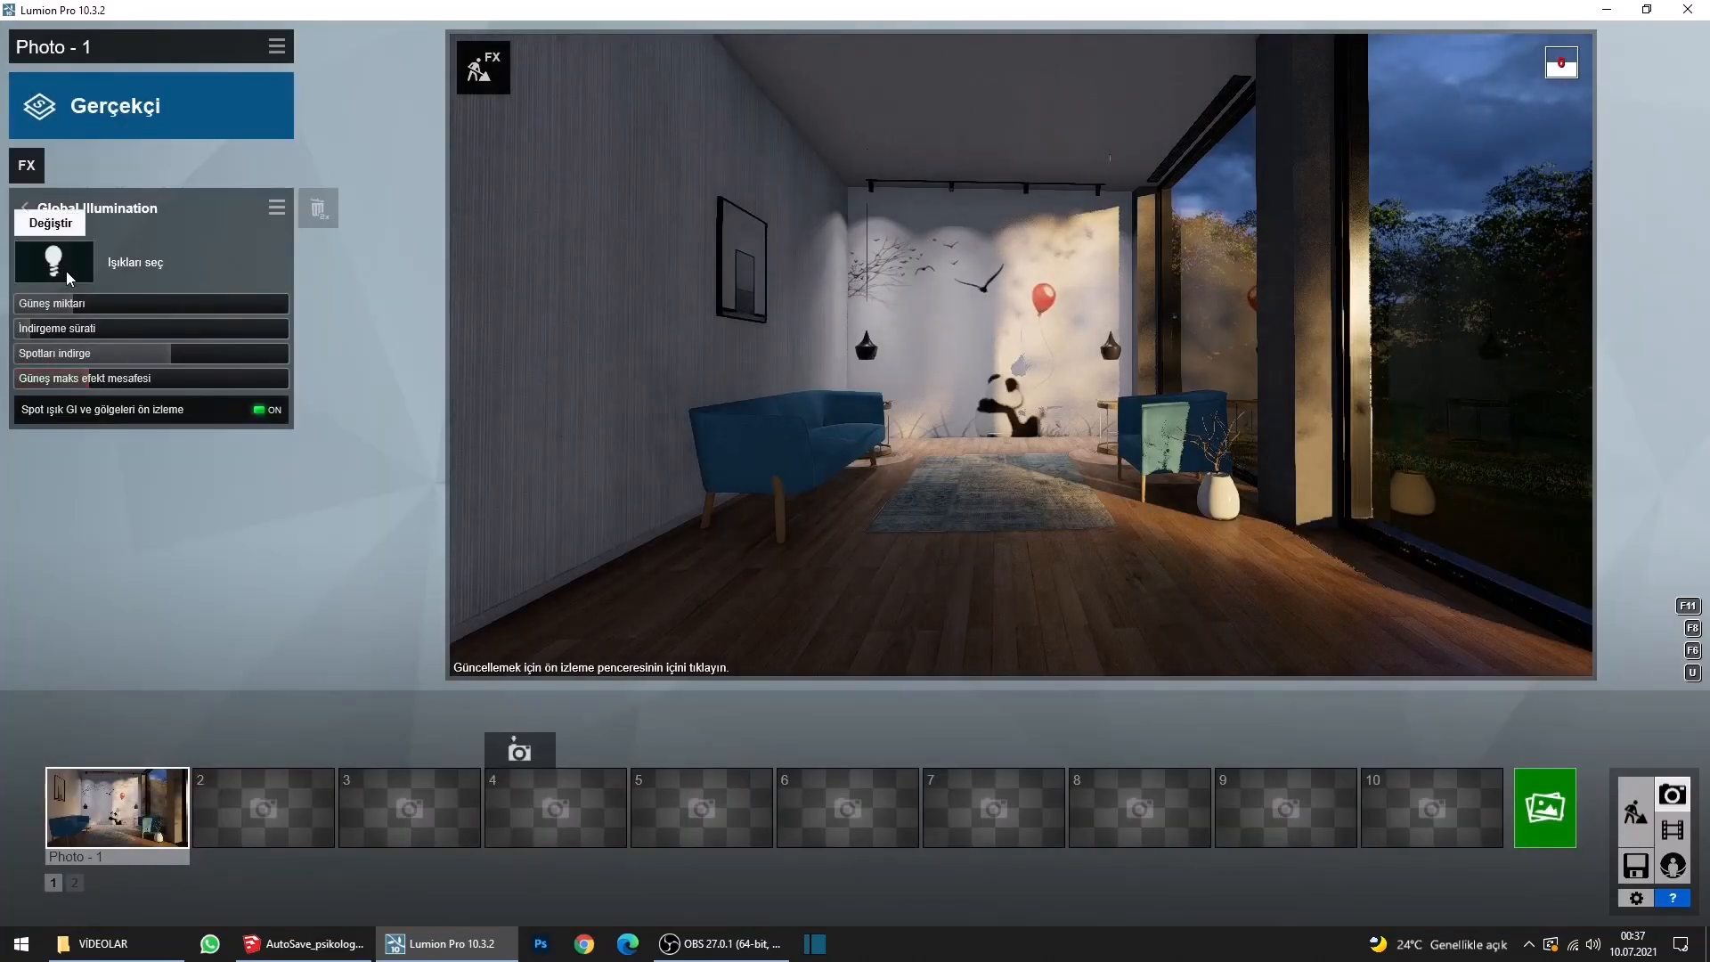
# Raise the spotlight GI amount (Spotışık GI miktarı) for the six selected lights, and refresh Photo 1's preview.
pyautogui.click(86, 283)
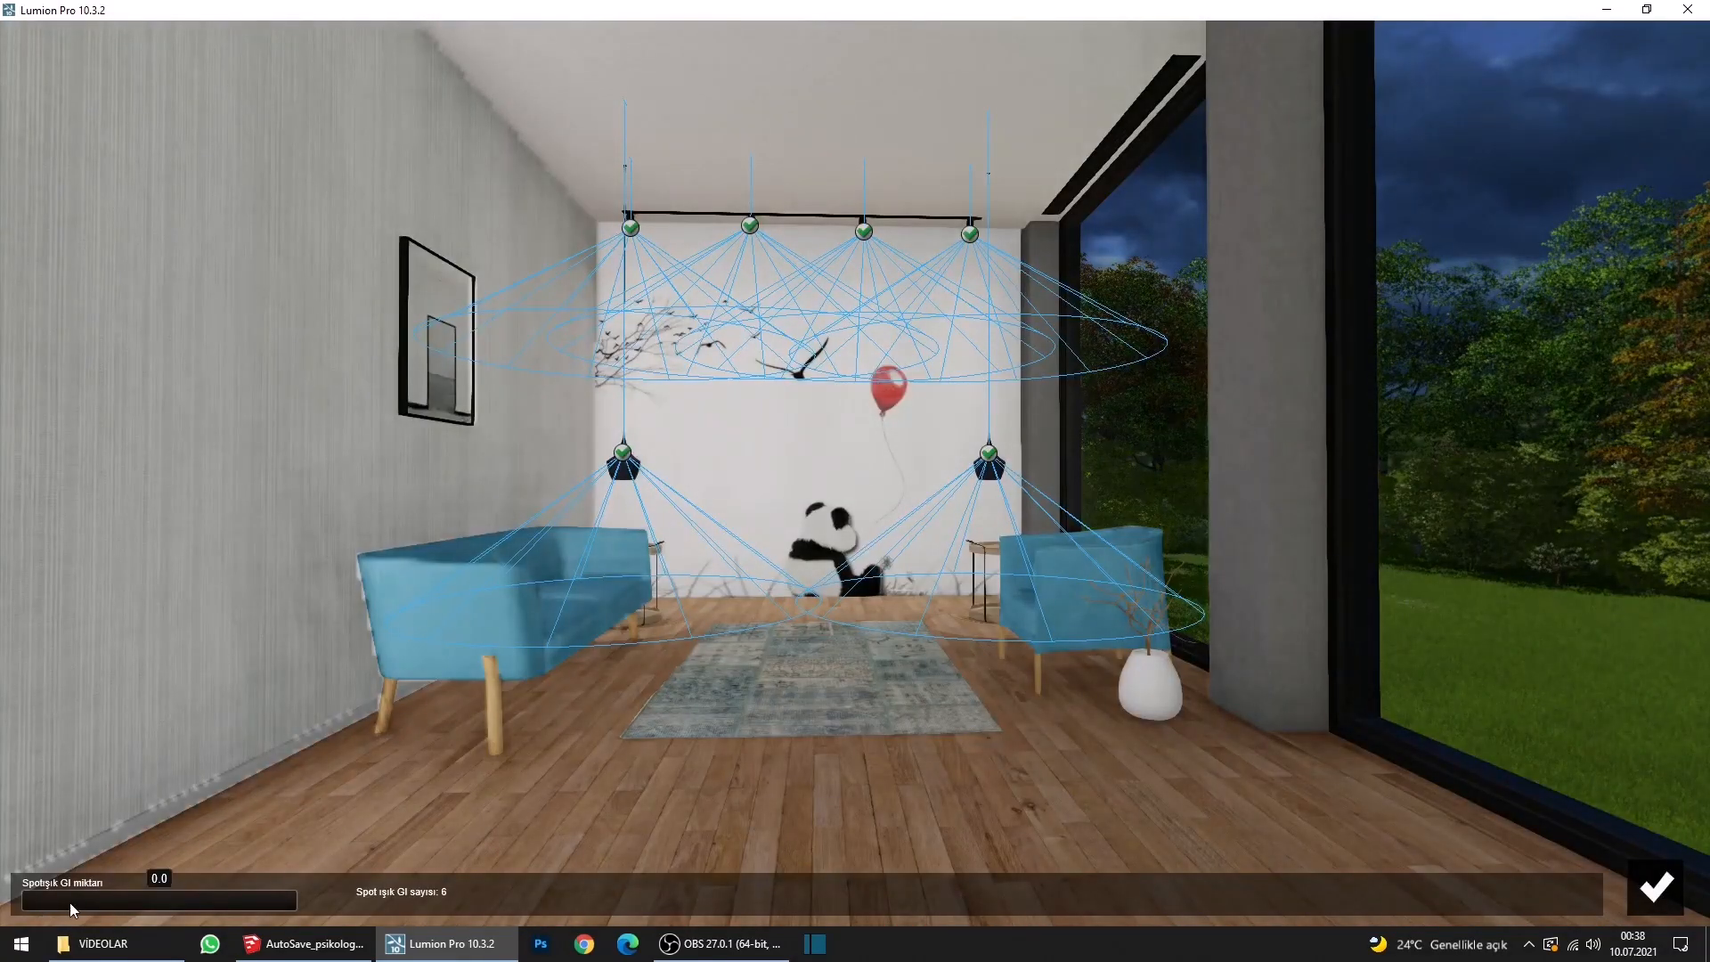
pyautogui.moveTo(121, 899); pyautogui.dragTo(199, 900)
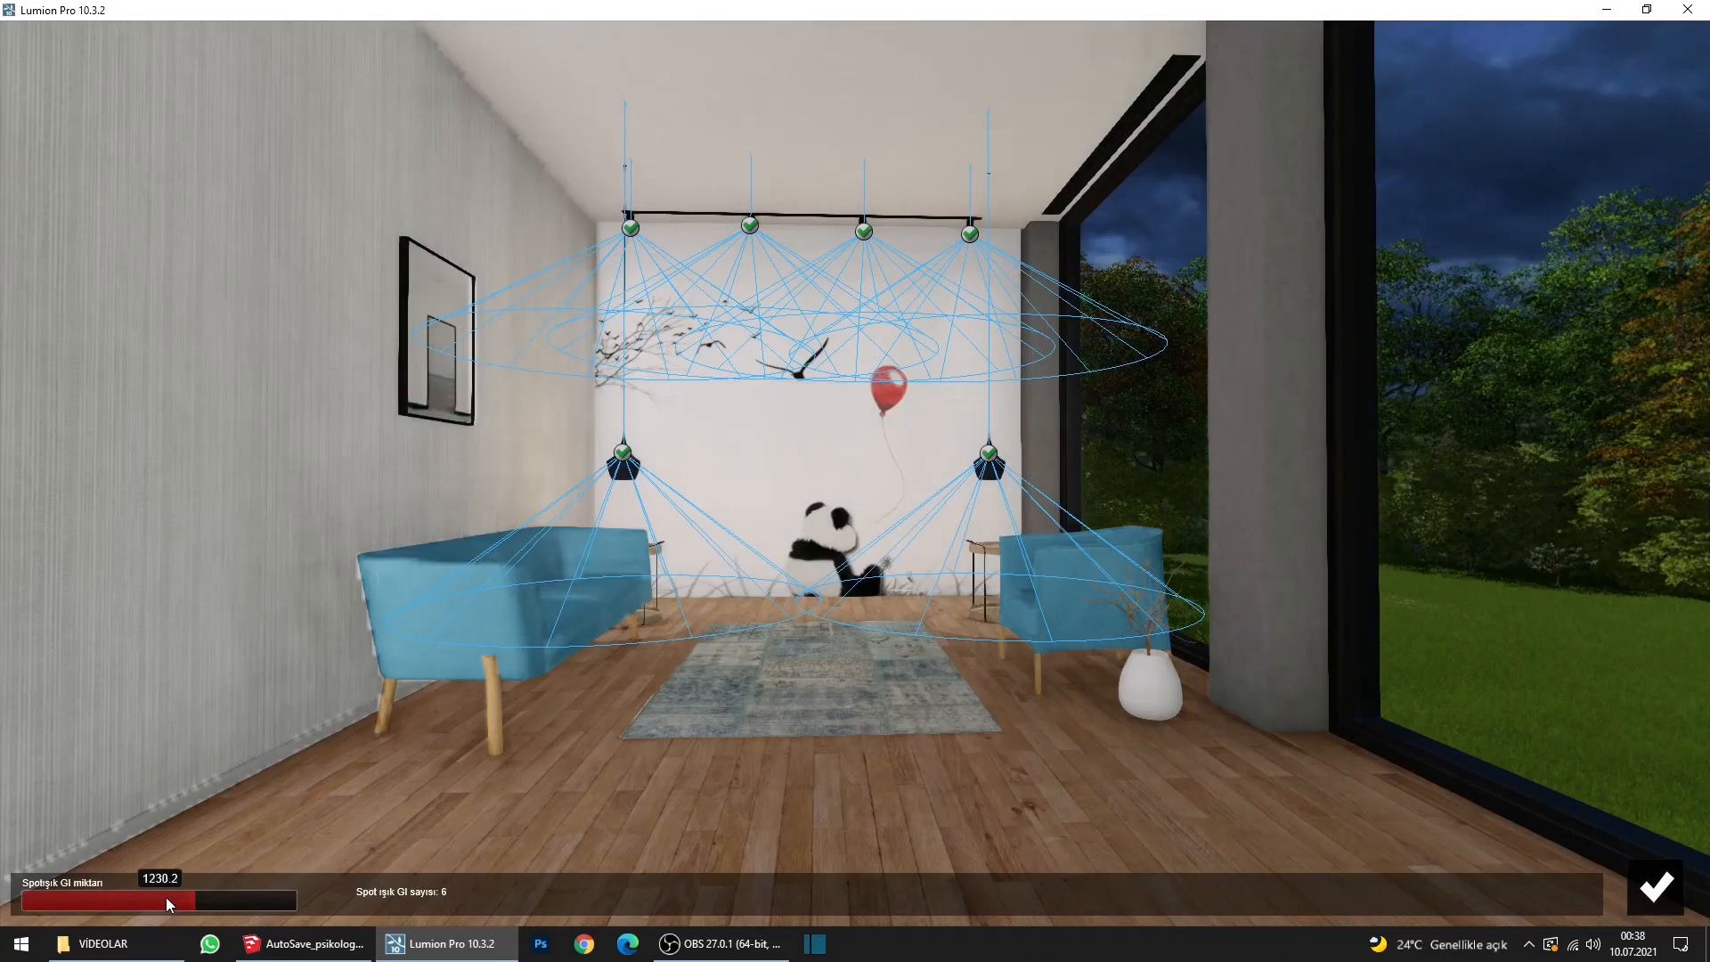
pyautogui.moveTo(146, 896); pyautogui.dragTo(143, 900)
pyautogui.click(1656, 887)
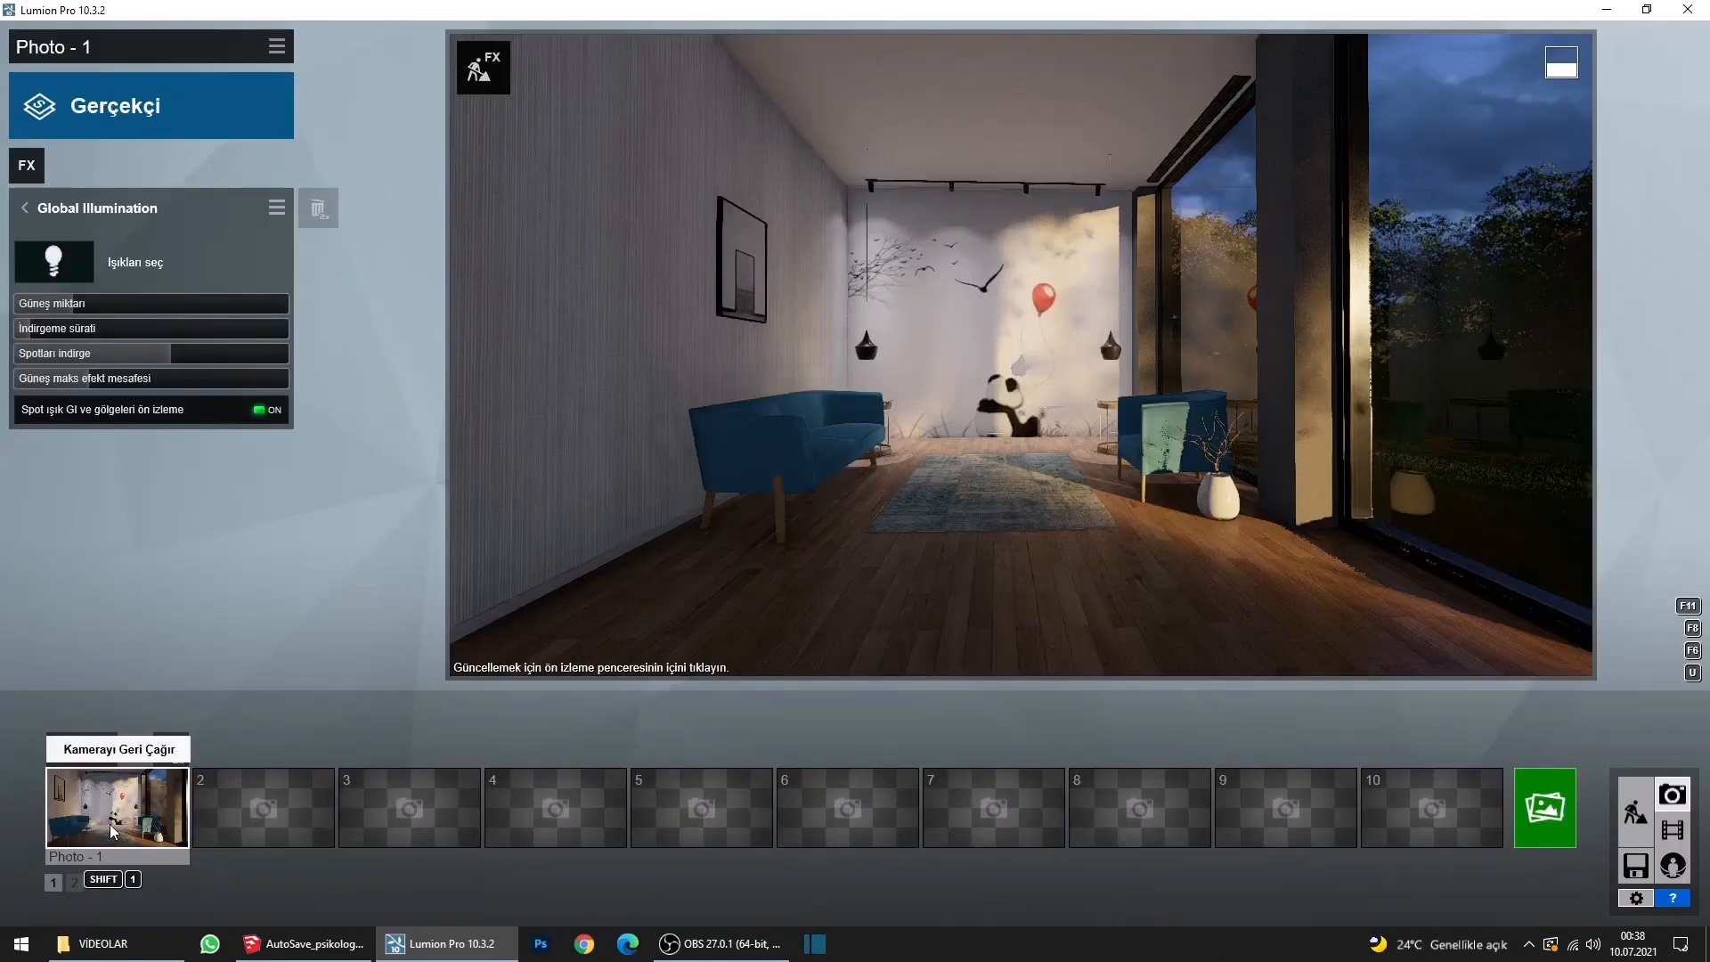
pyautogui.click(122, 815)
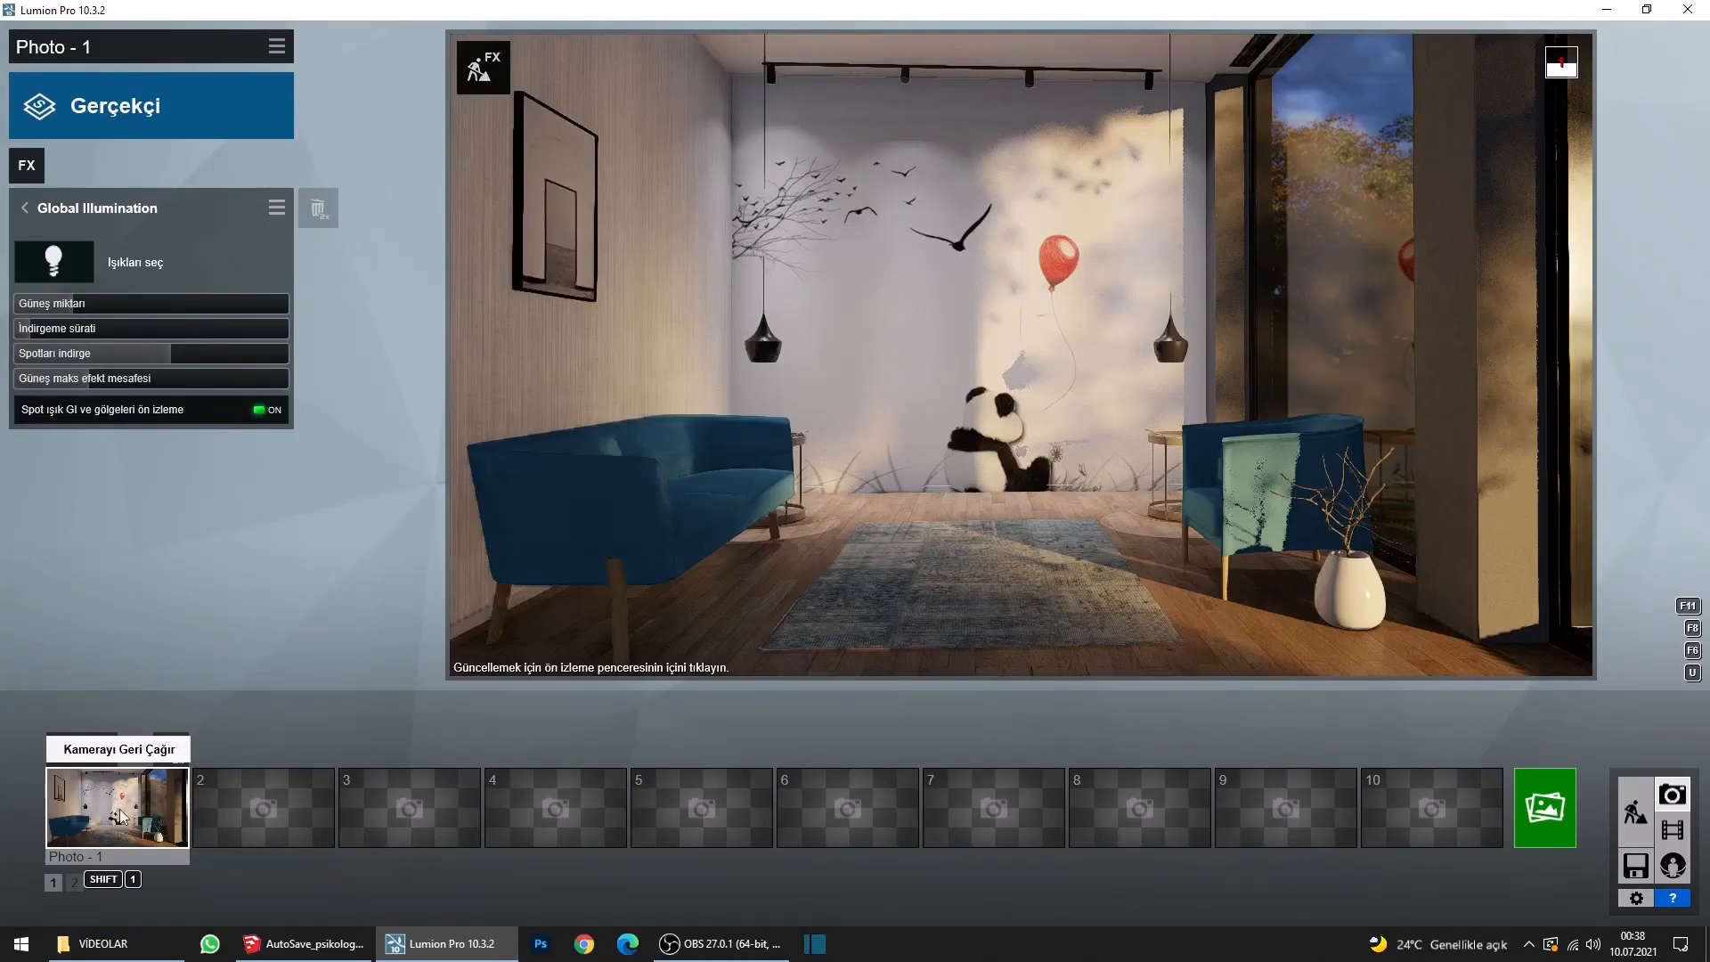
pyautogui.click(875, 419)
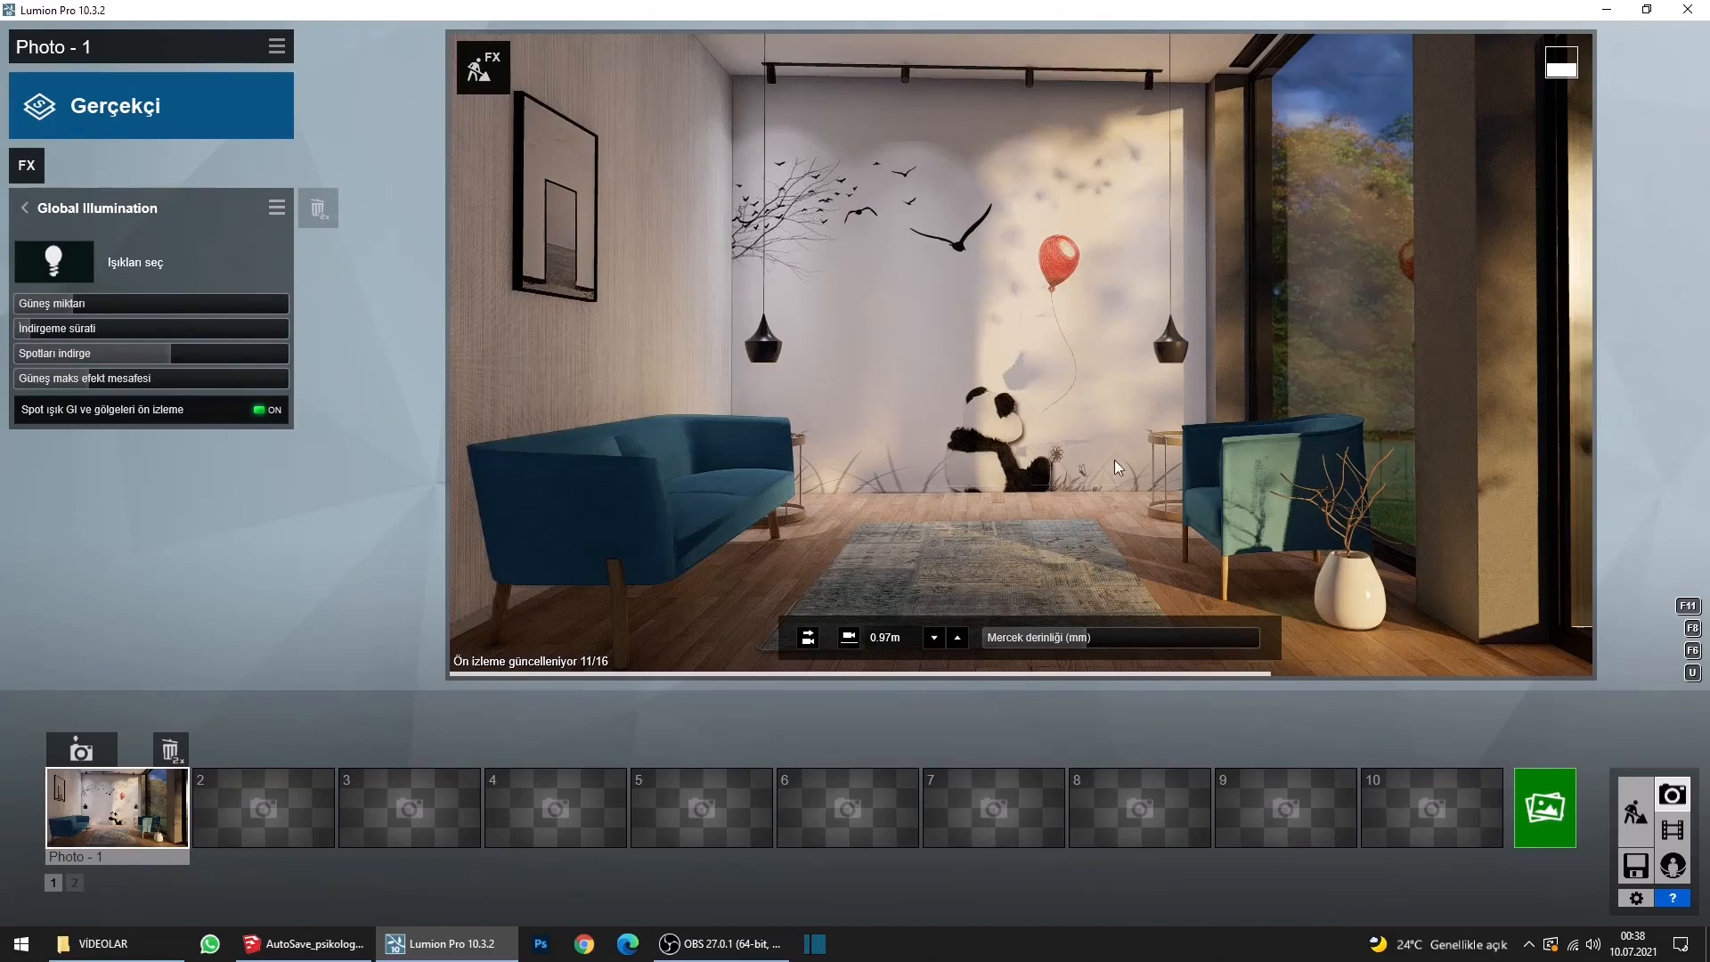
# Select both pendant spotlights in build mode and widen their cone angle (Koni açısı).
pyautogui.click(1635, 813)
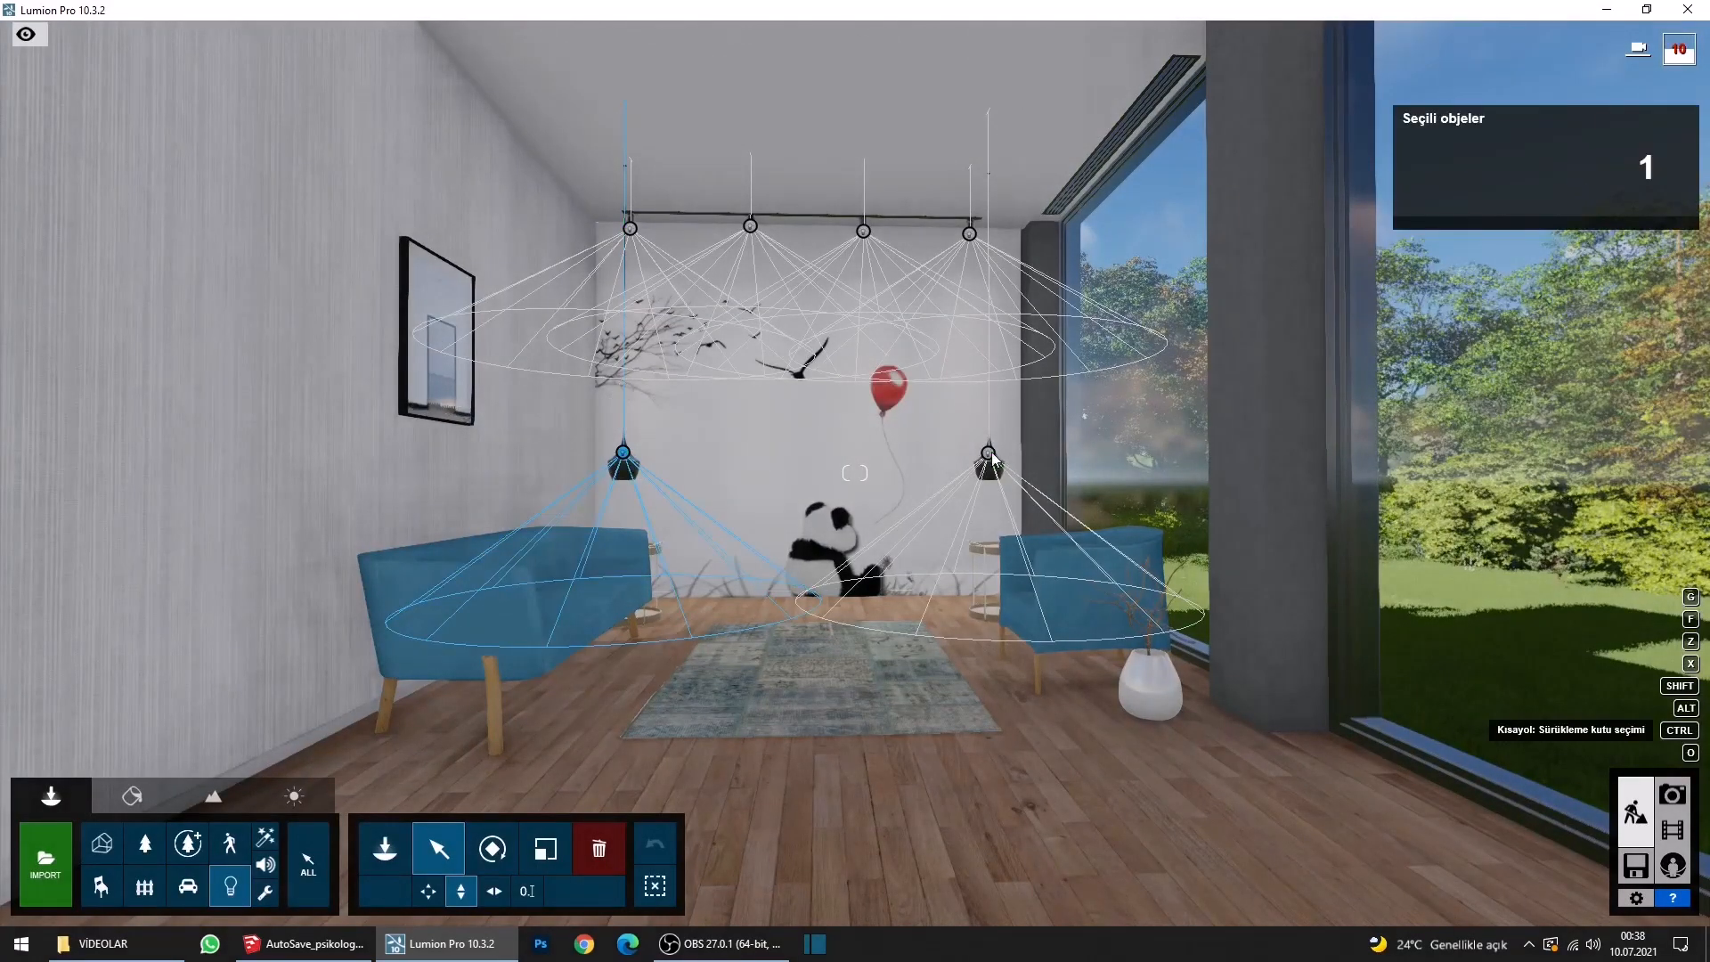
pyautogui.keyDown('ctrl'); pyautogui.click(989, 454); pyautogui.keyUp('ctrl')
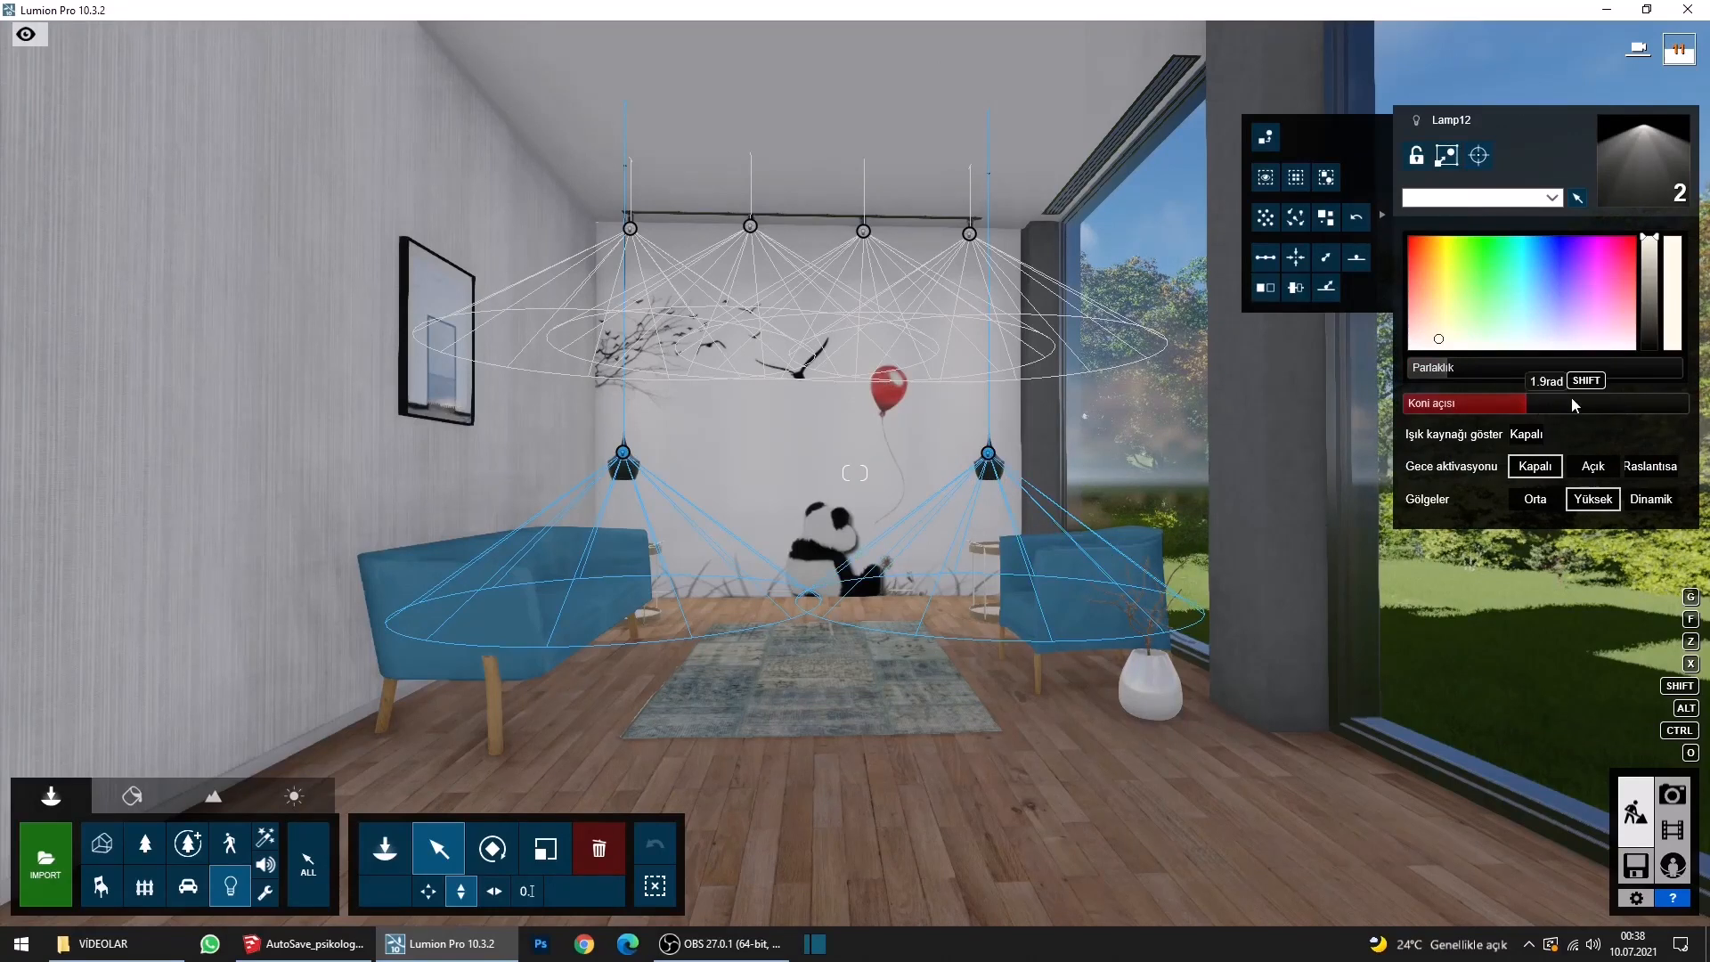
pyautogui.moveTo(1572, 399); pyautogui.dragTo(1617, 399)
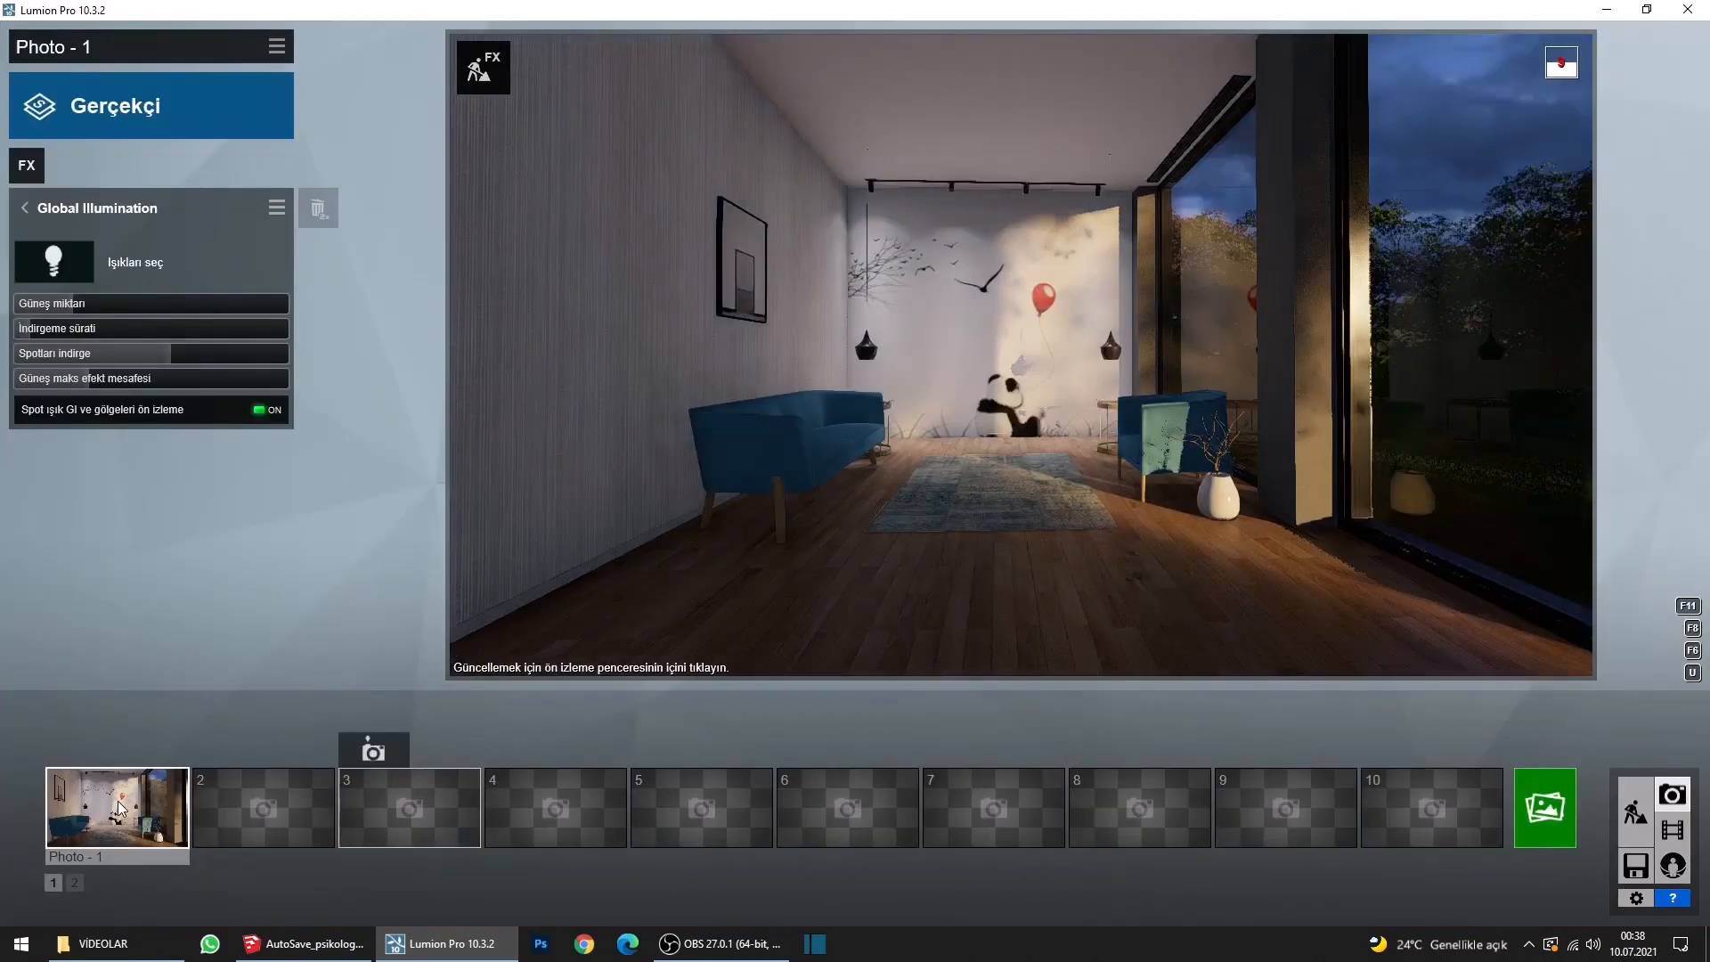
# Refresh Photo 1's preview from its saved camera to check the pendant lighting.
pyautogui.click(121, 809)
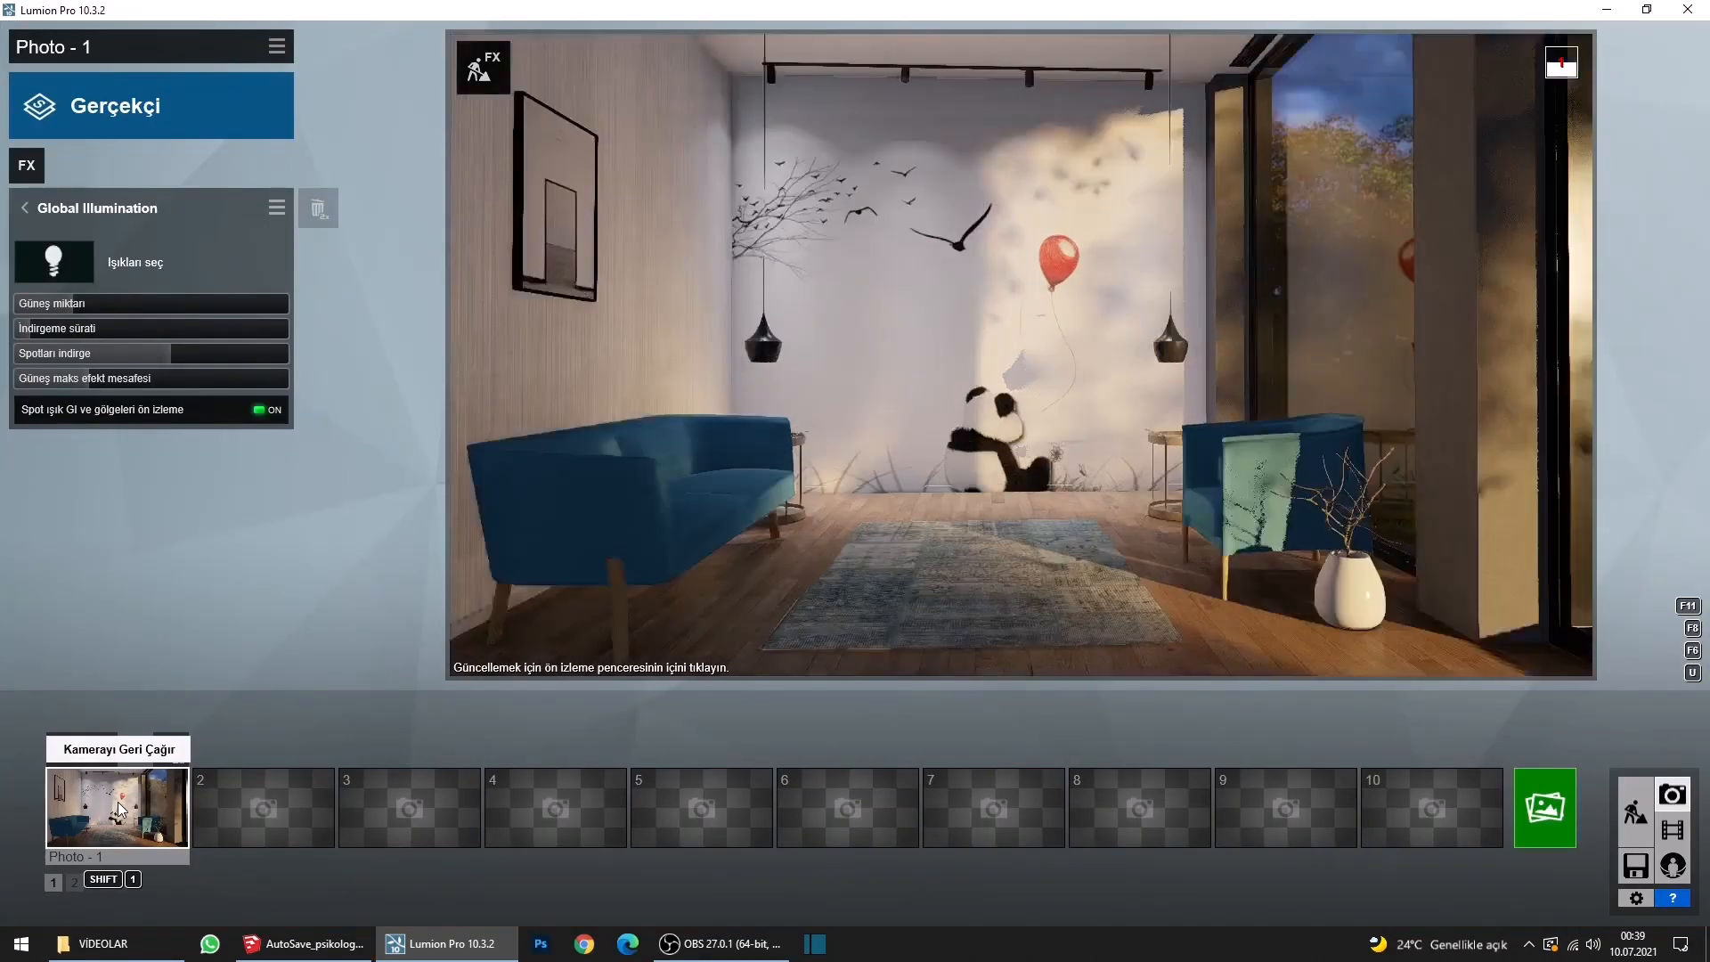
pyautogui.click(834, 472)
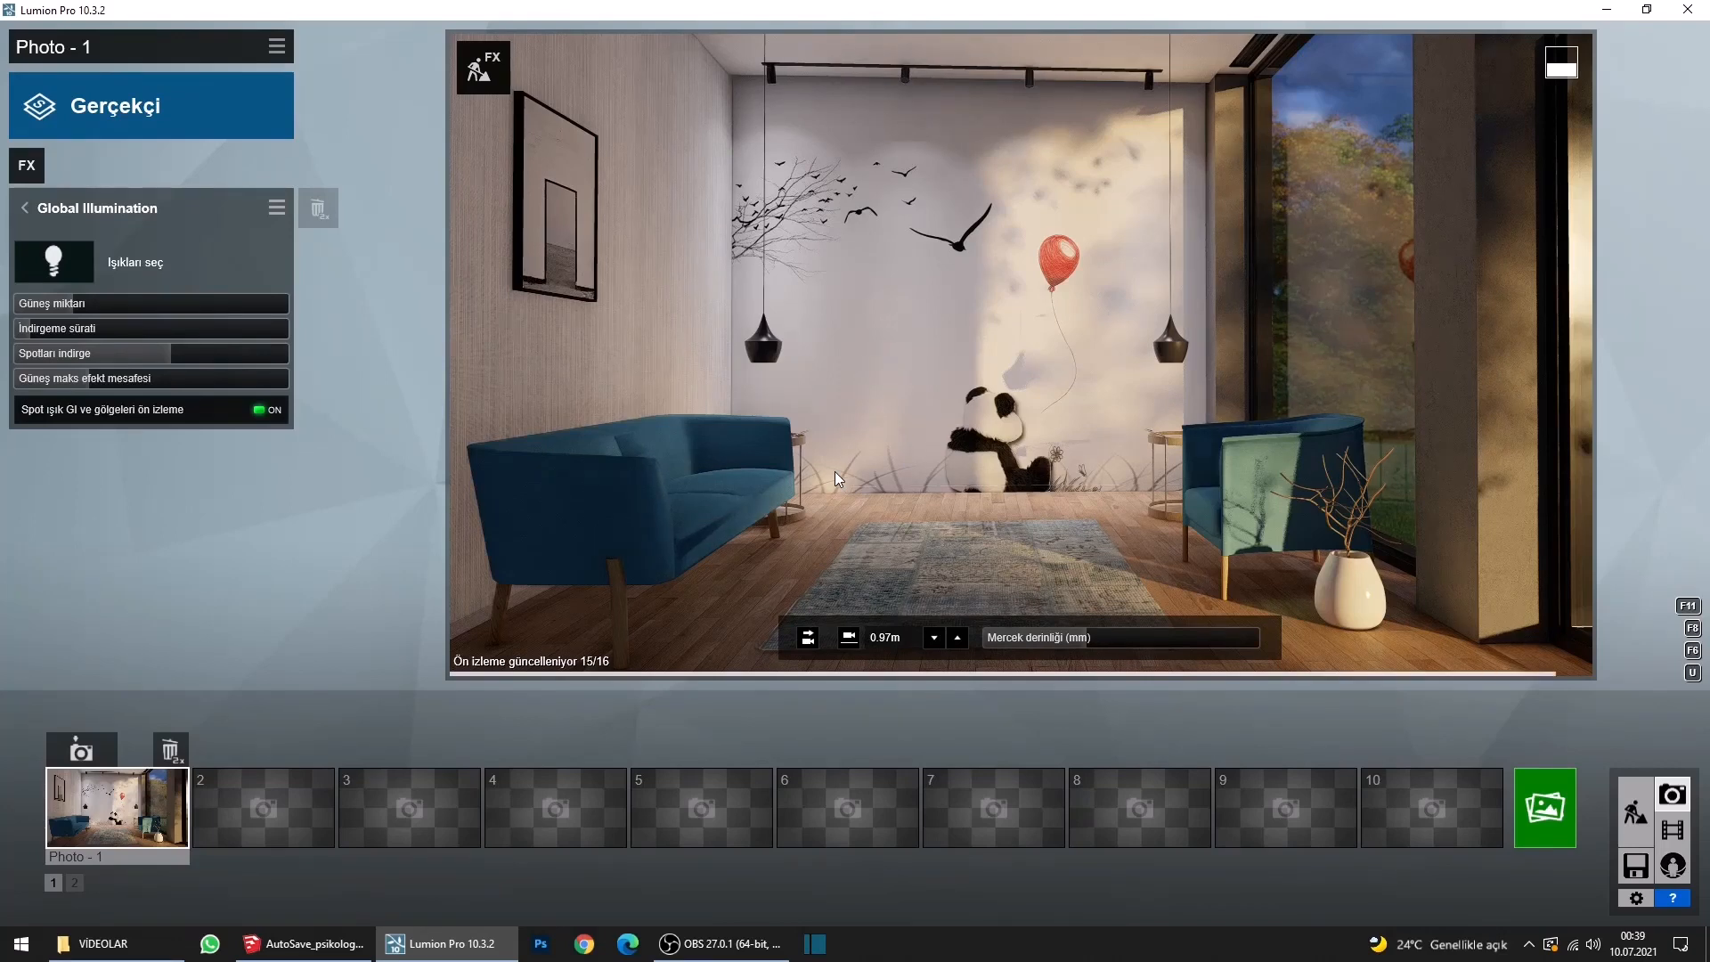
pyautogui.moveTo(214, 811)
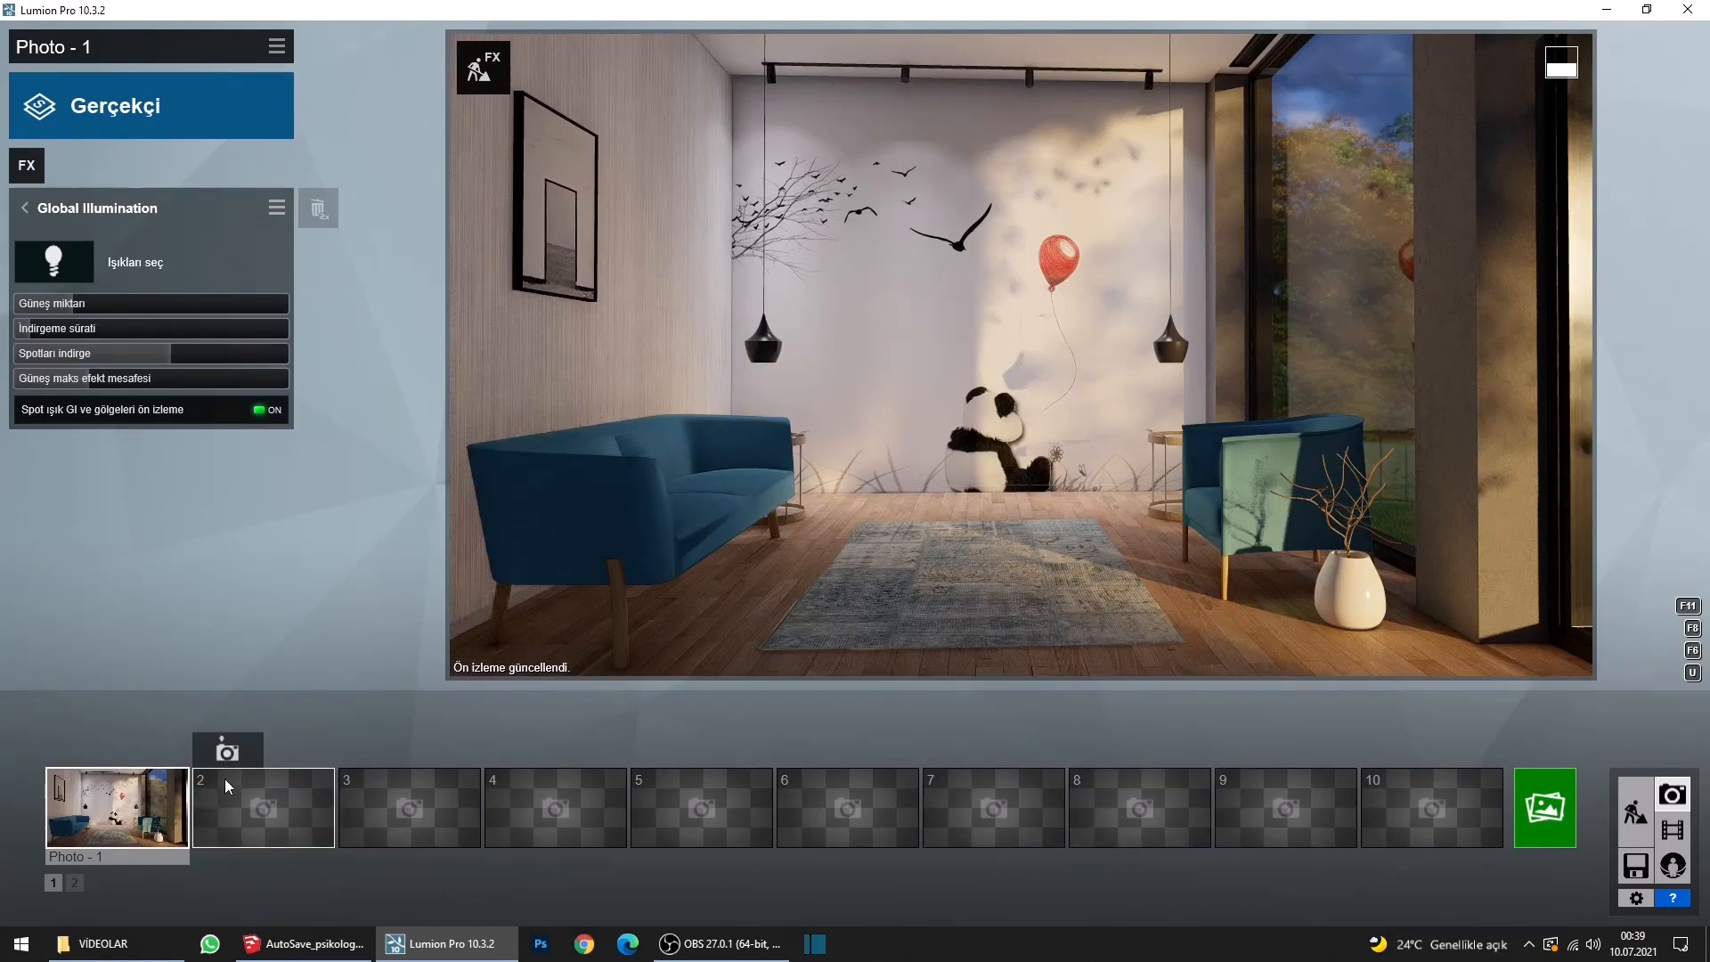
# Add the two-point perspective effect (2-Nokta Perspektif) to Photo 1 and refresh its preview.
pyautogui.click(31, 212)
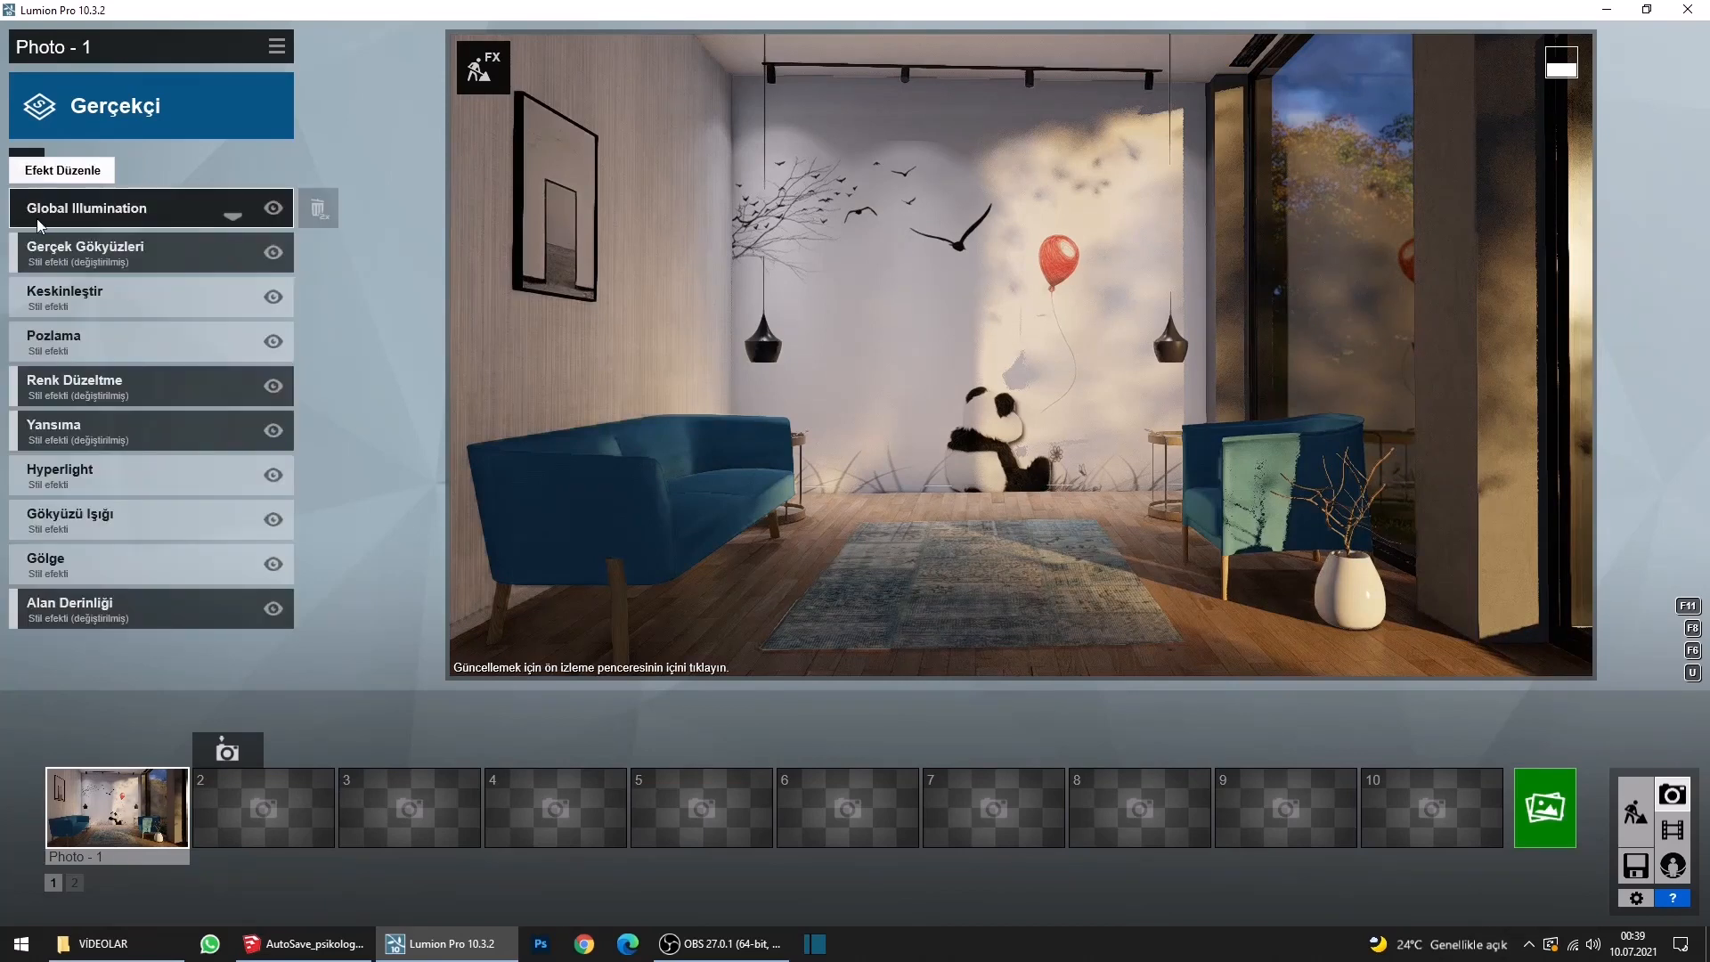
pyautogui.click(37, 178)
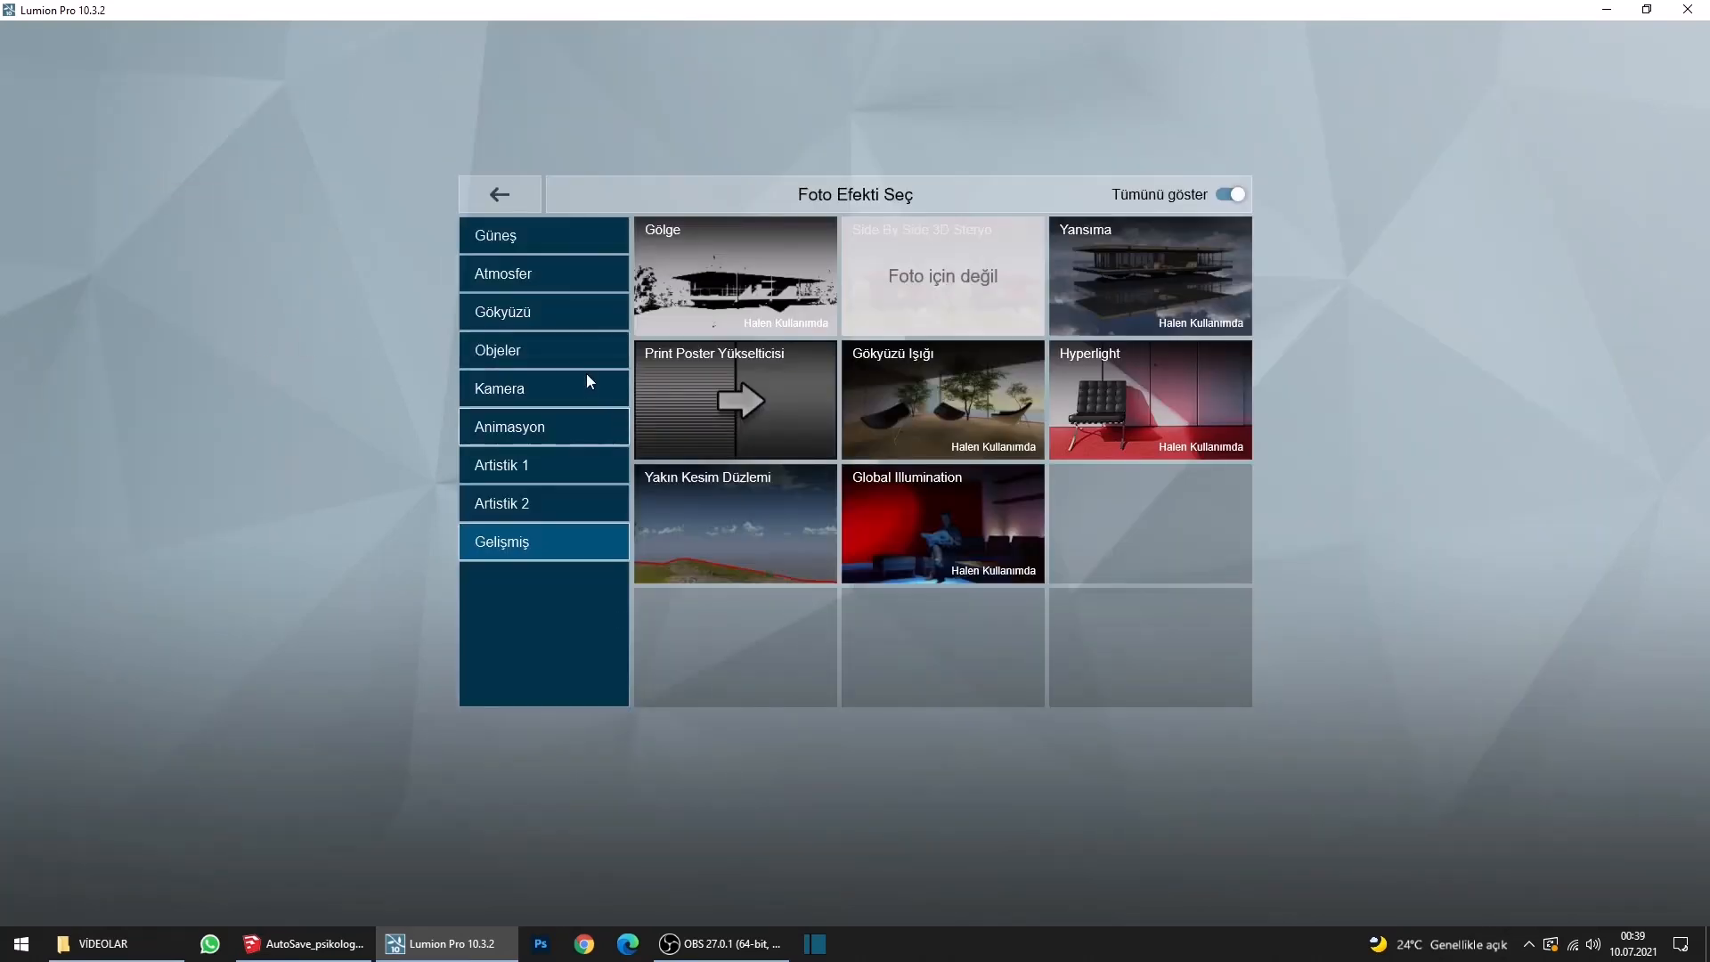
pyautogui.click(510, 389)
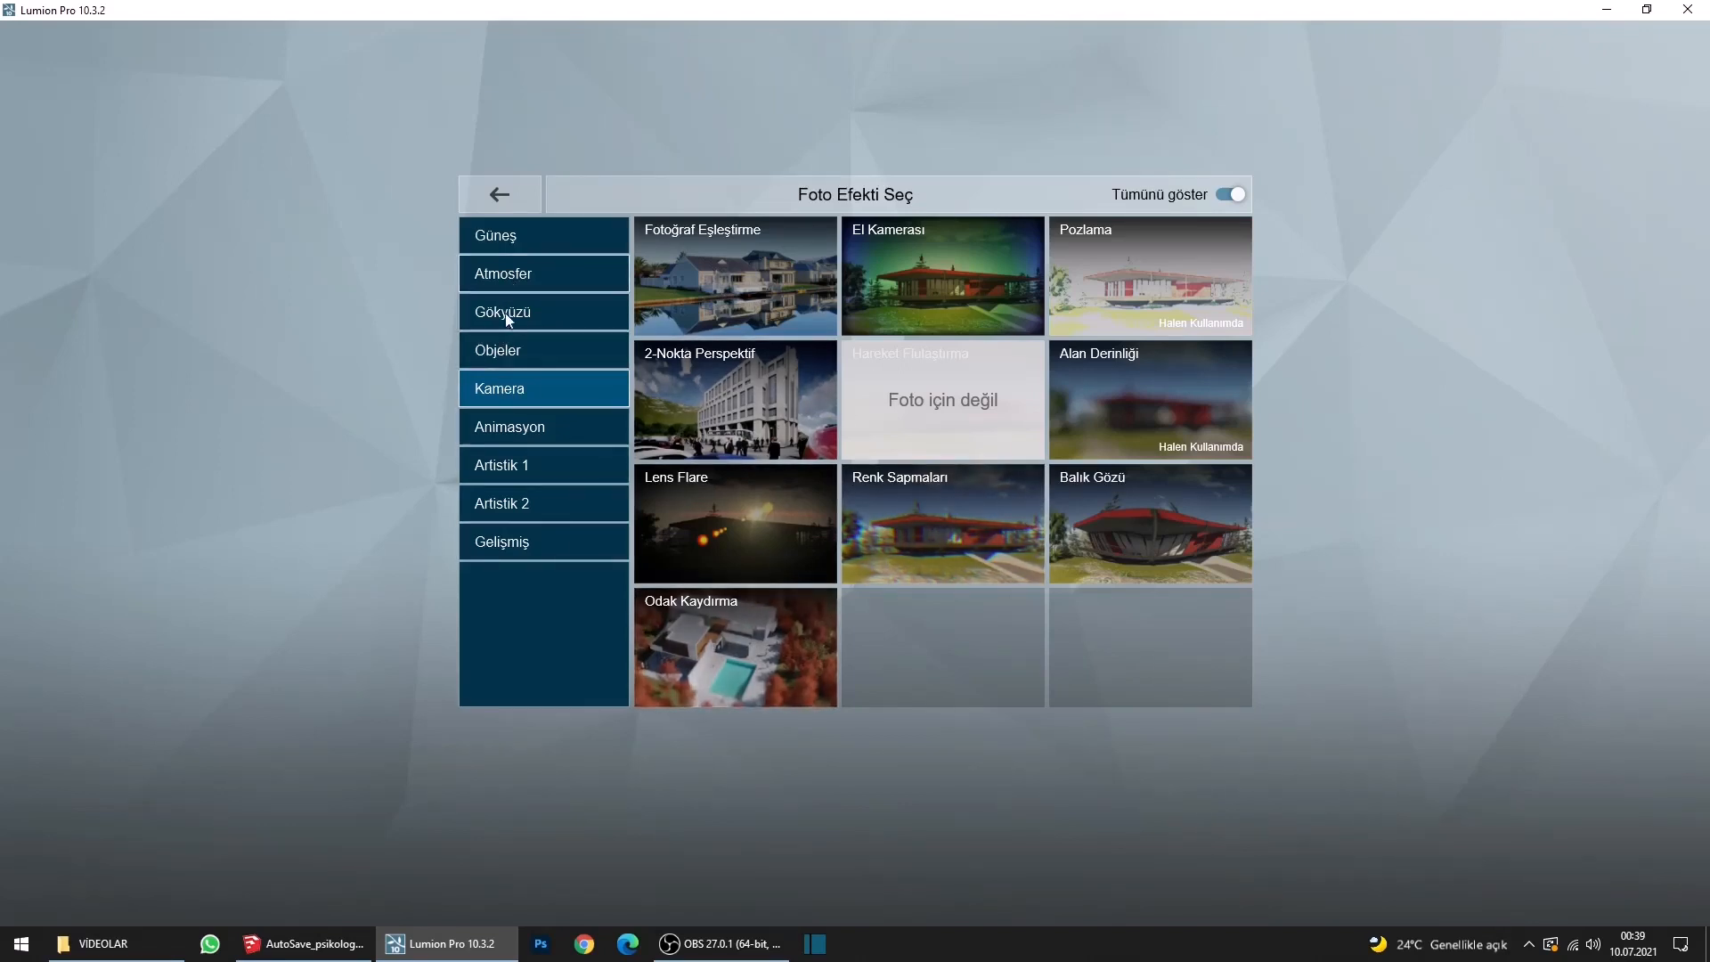
pyautogui.click(756, 408)
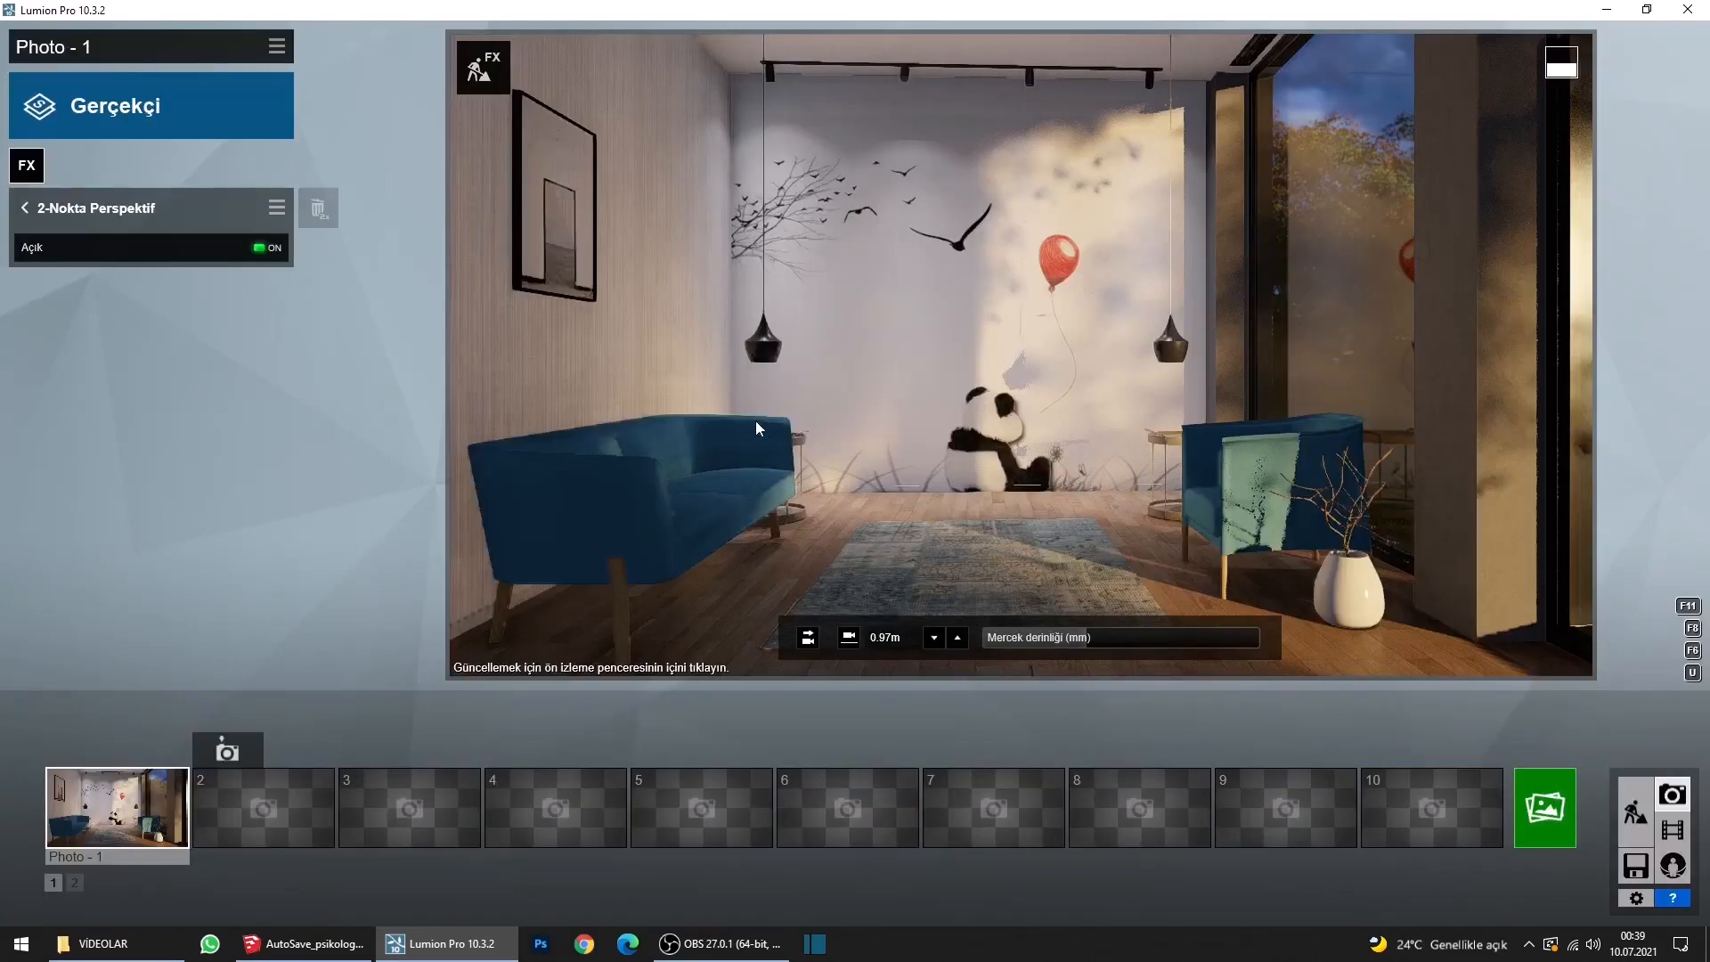
pyautogui.click(708, 472)
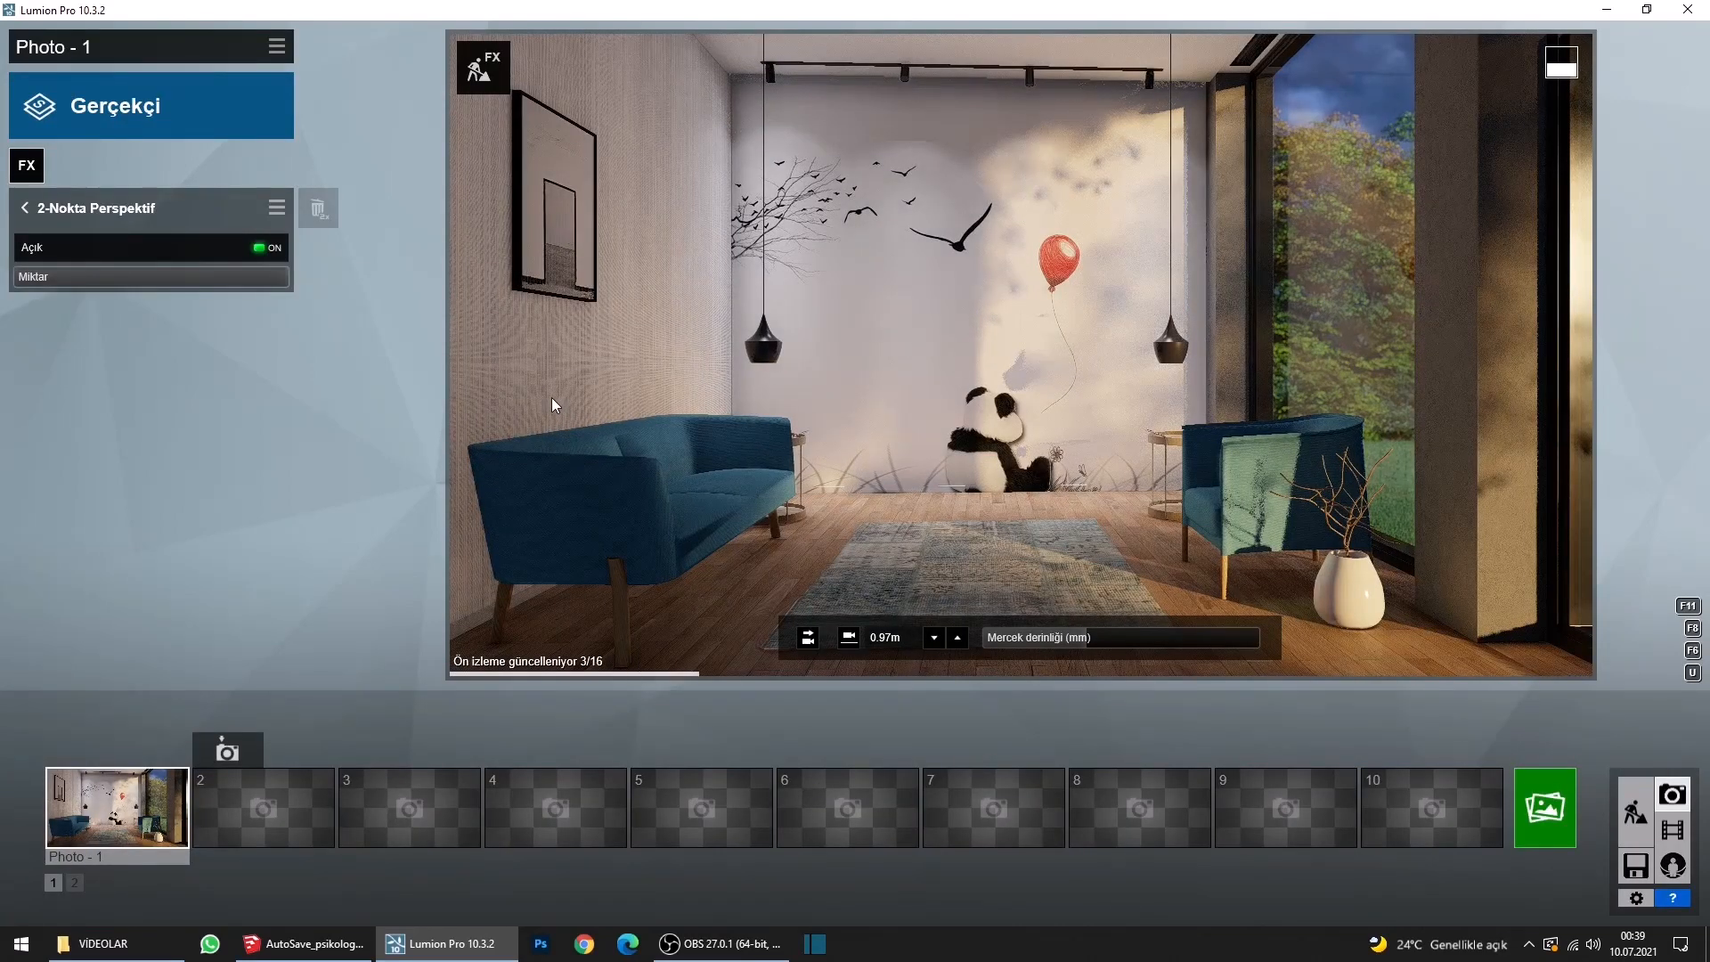
# Turn off the 2-Nokta Perspektif effect, return to the effect list, and refresh Photo 1's preview.
pyautogui.click(258, 248)
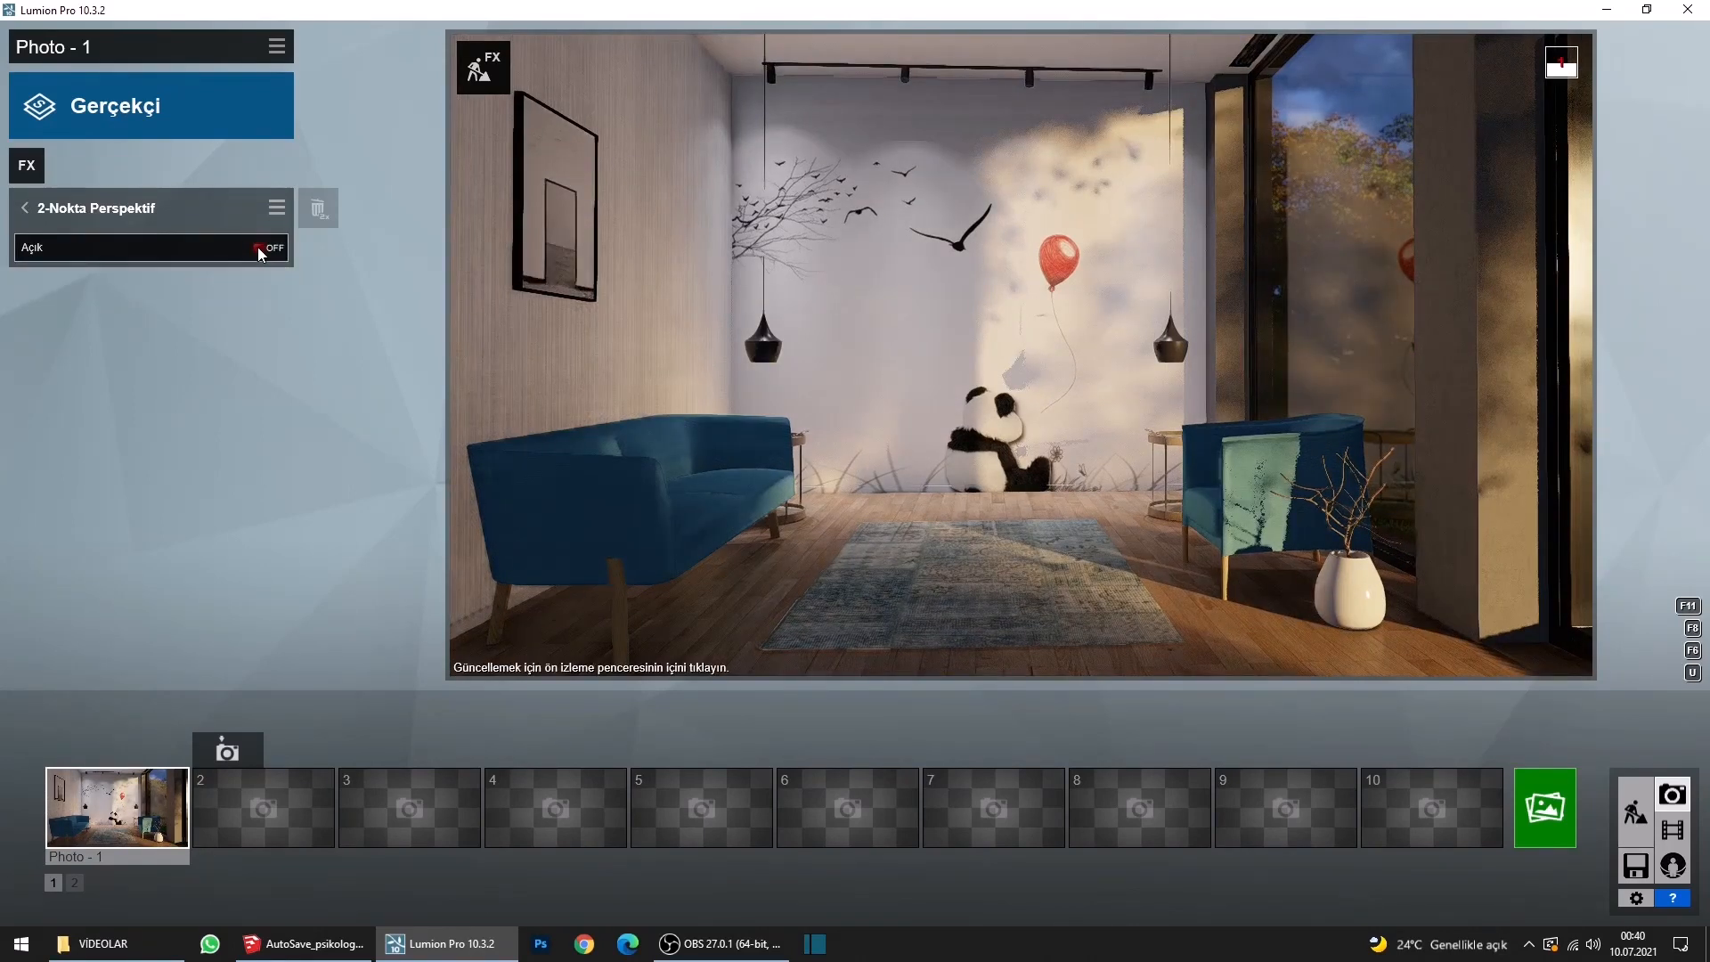
pyautogui.click(258, 247)
pyautogui.click(258, 247)
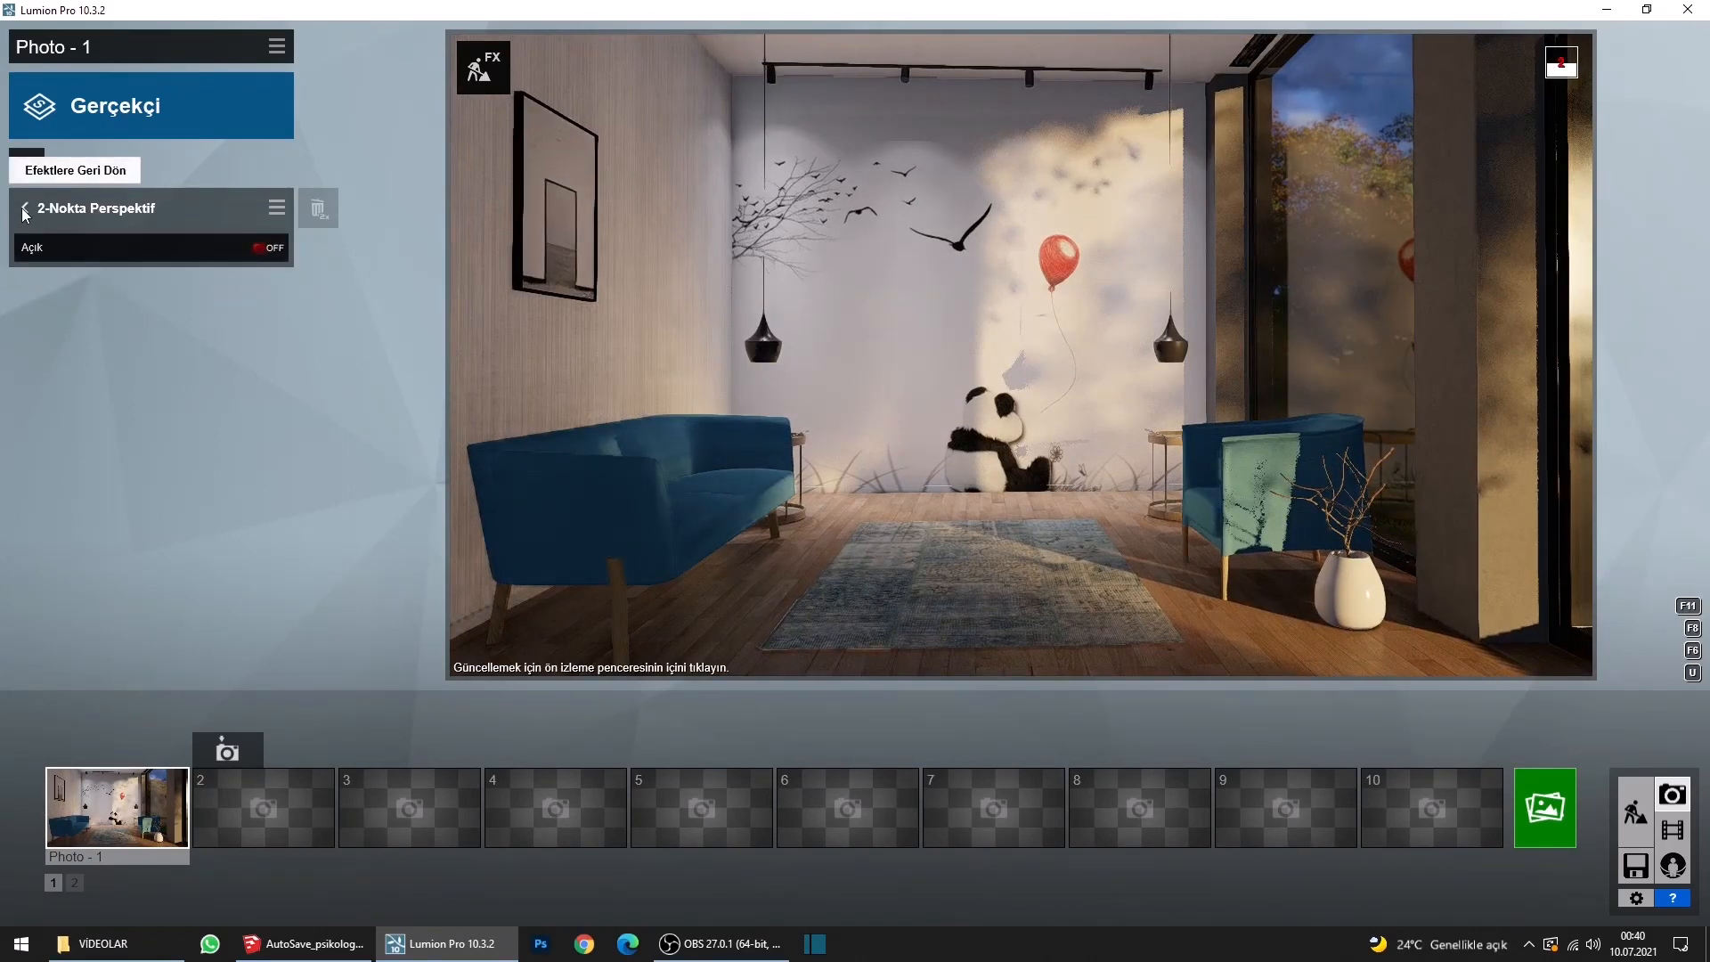
pyautogui.click(24, 210)
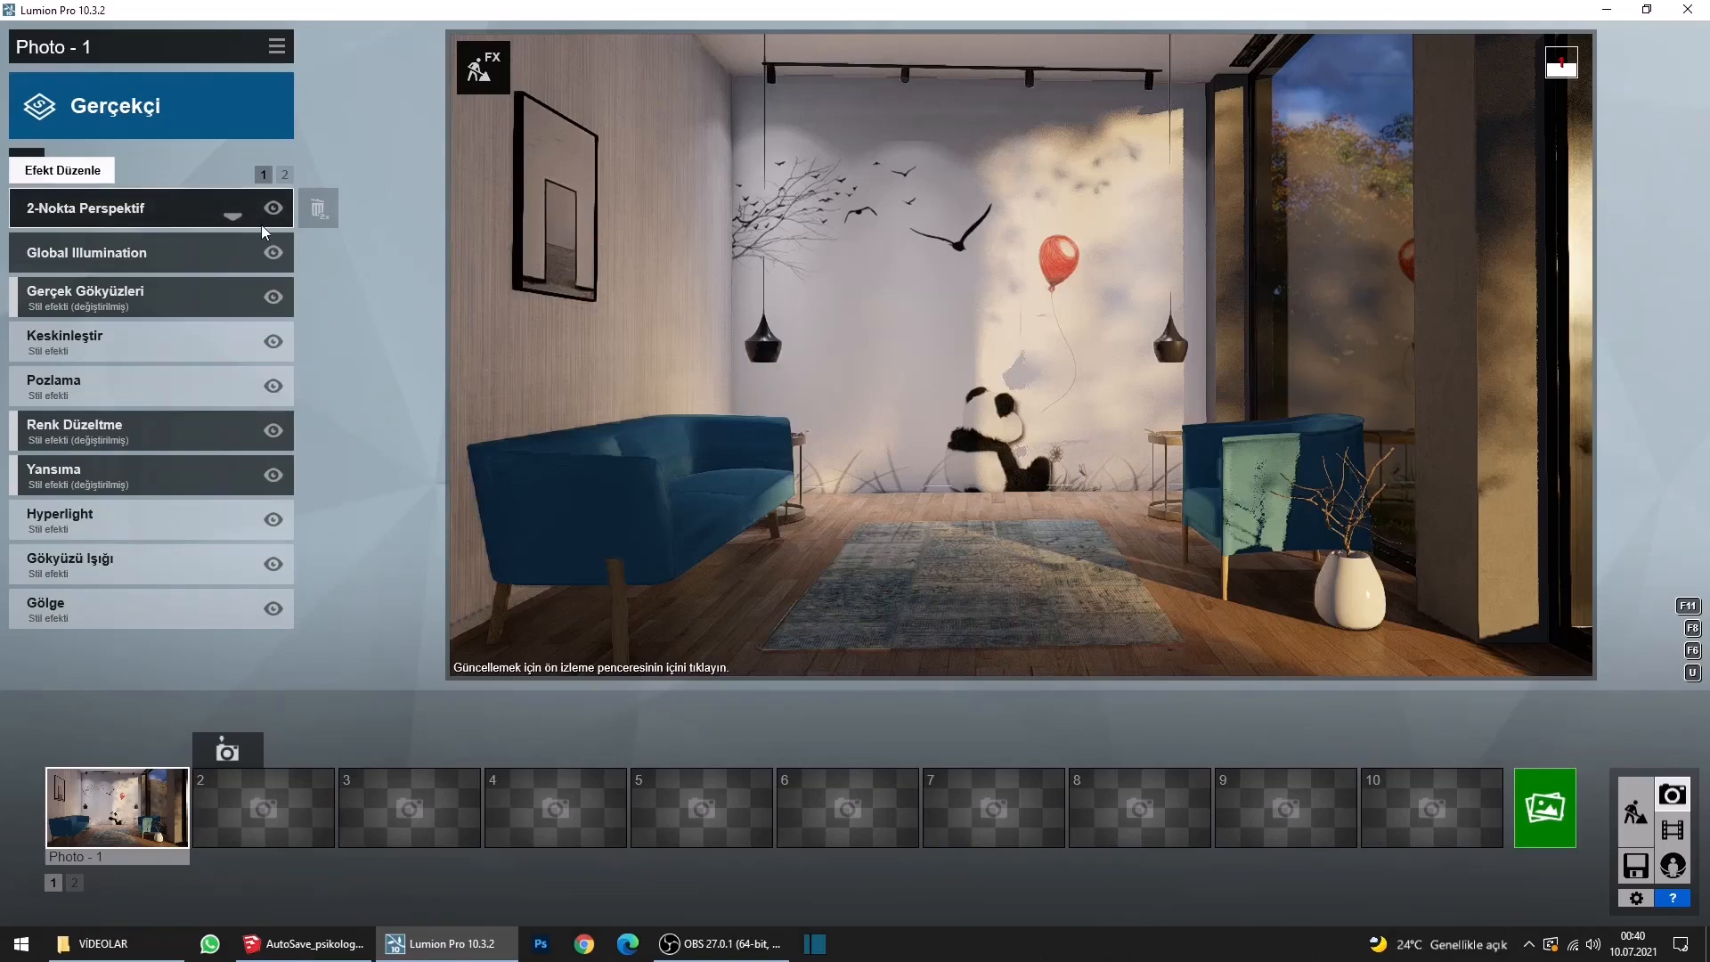
pyautogui.click(259, 218)
pyautogui.click(260, 247)
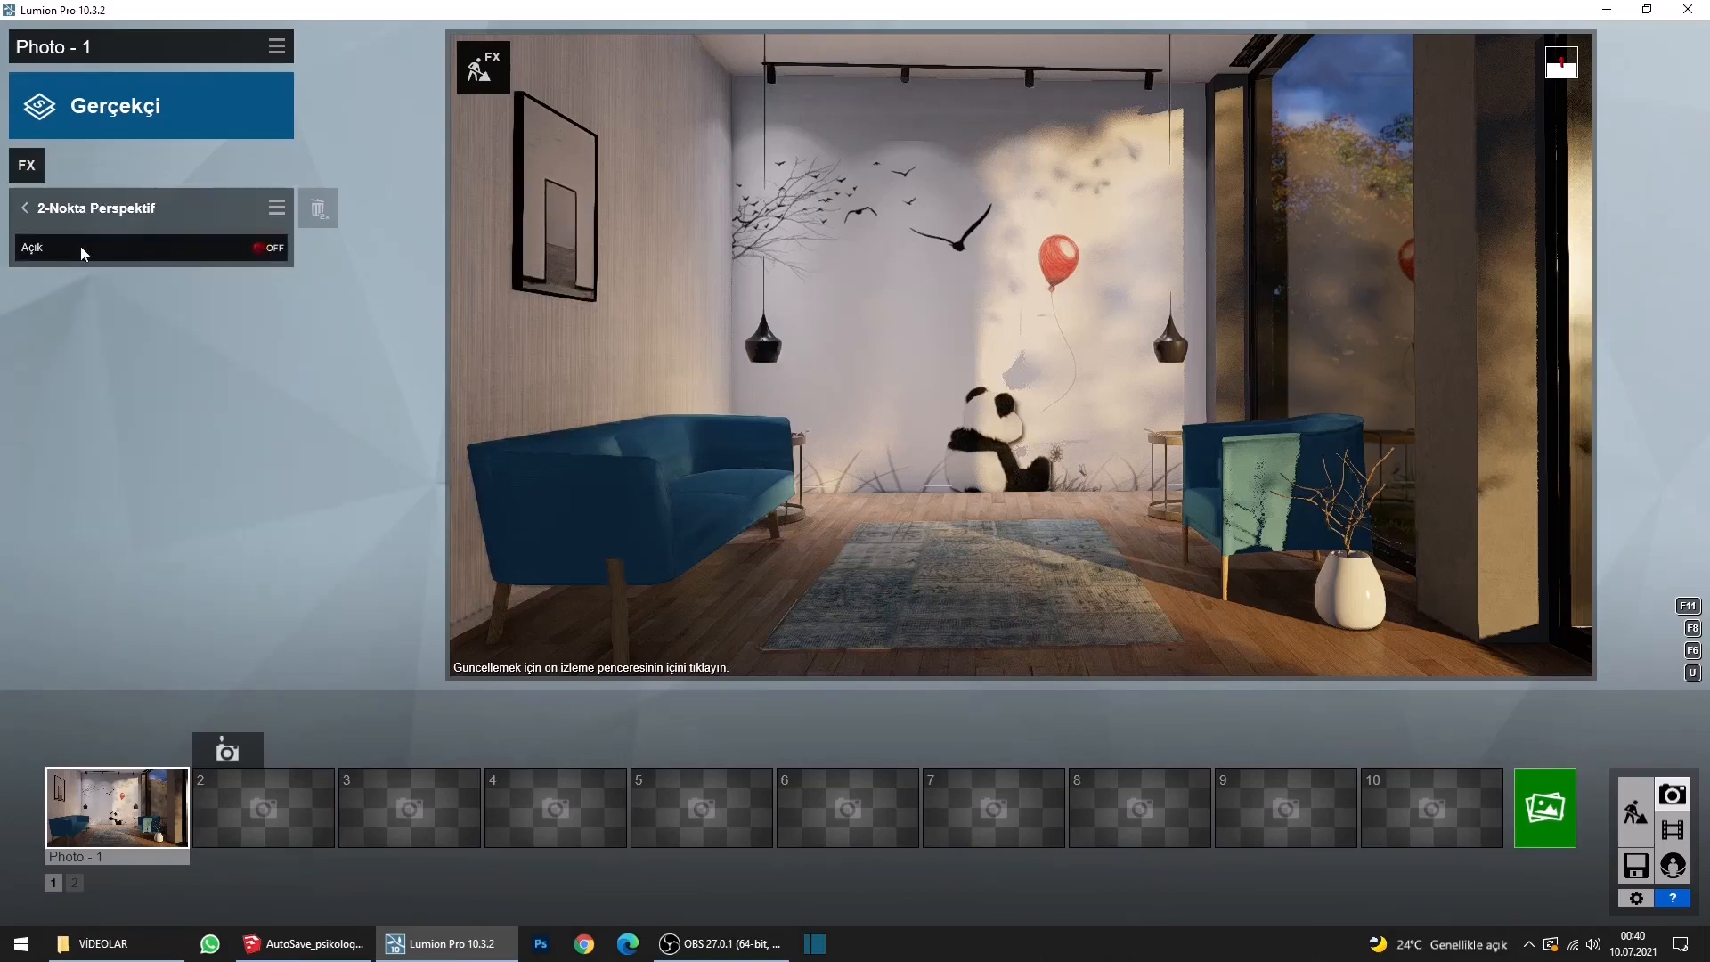
pyautogui.click(24, 210)
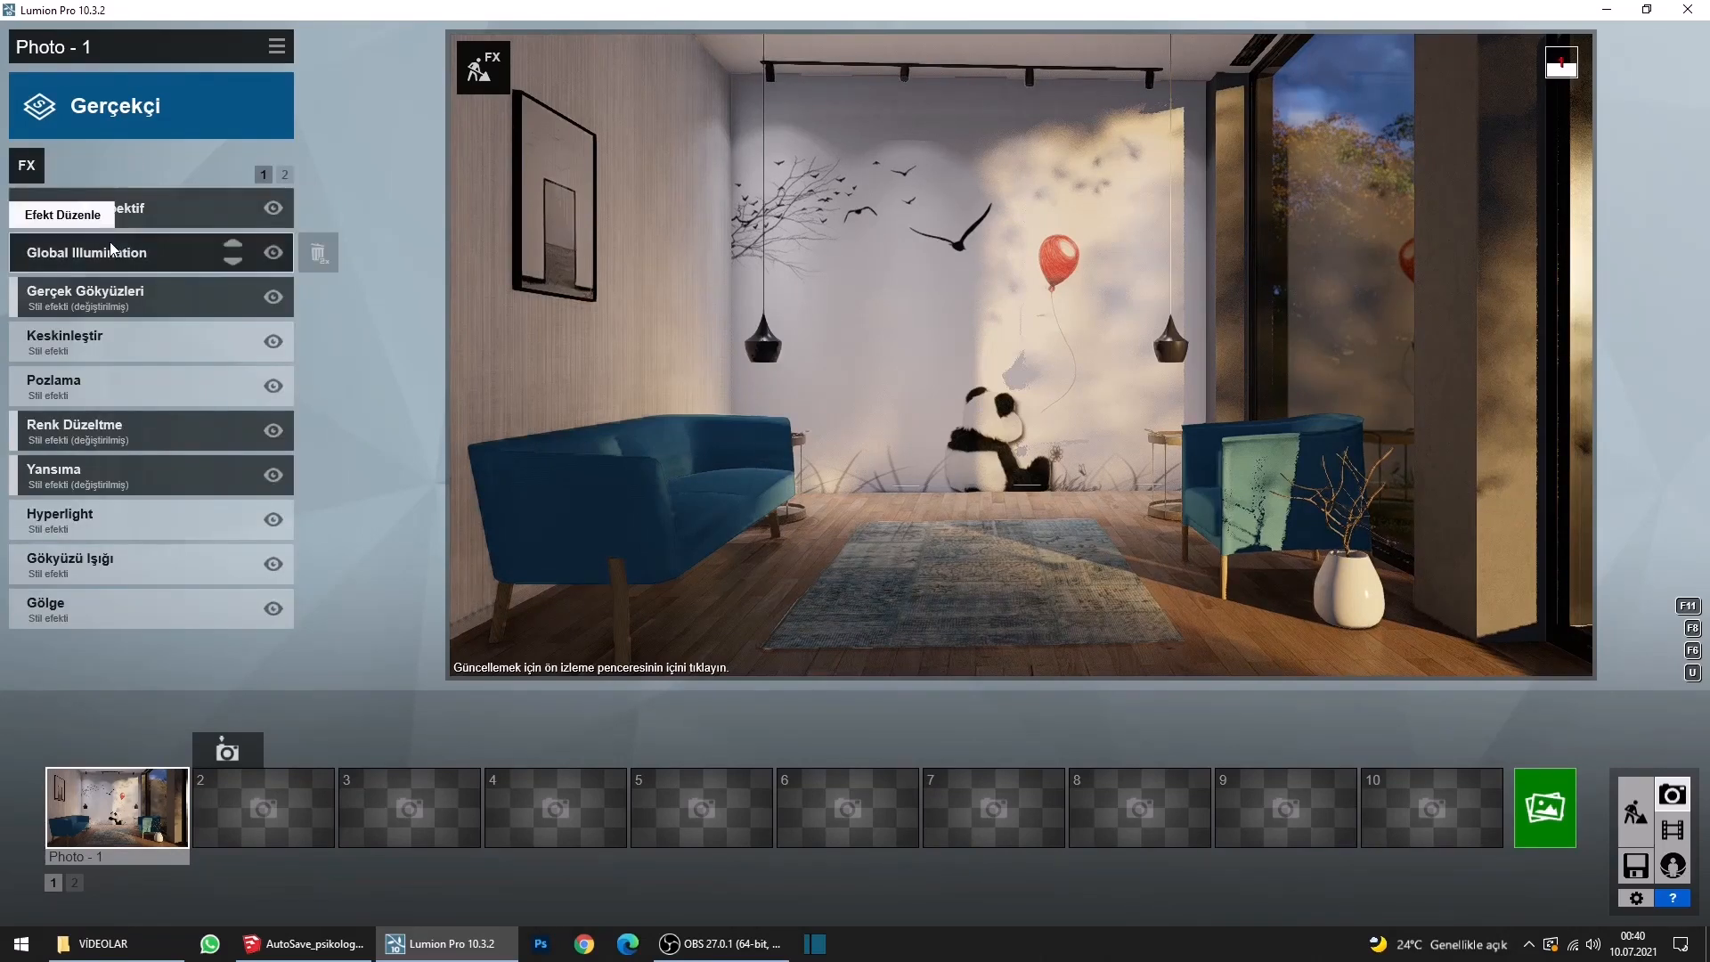
pyautogui.click(863, 331)
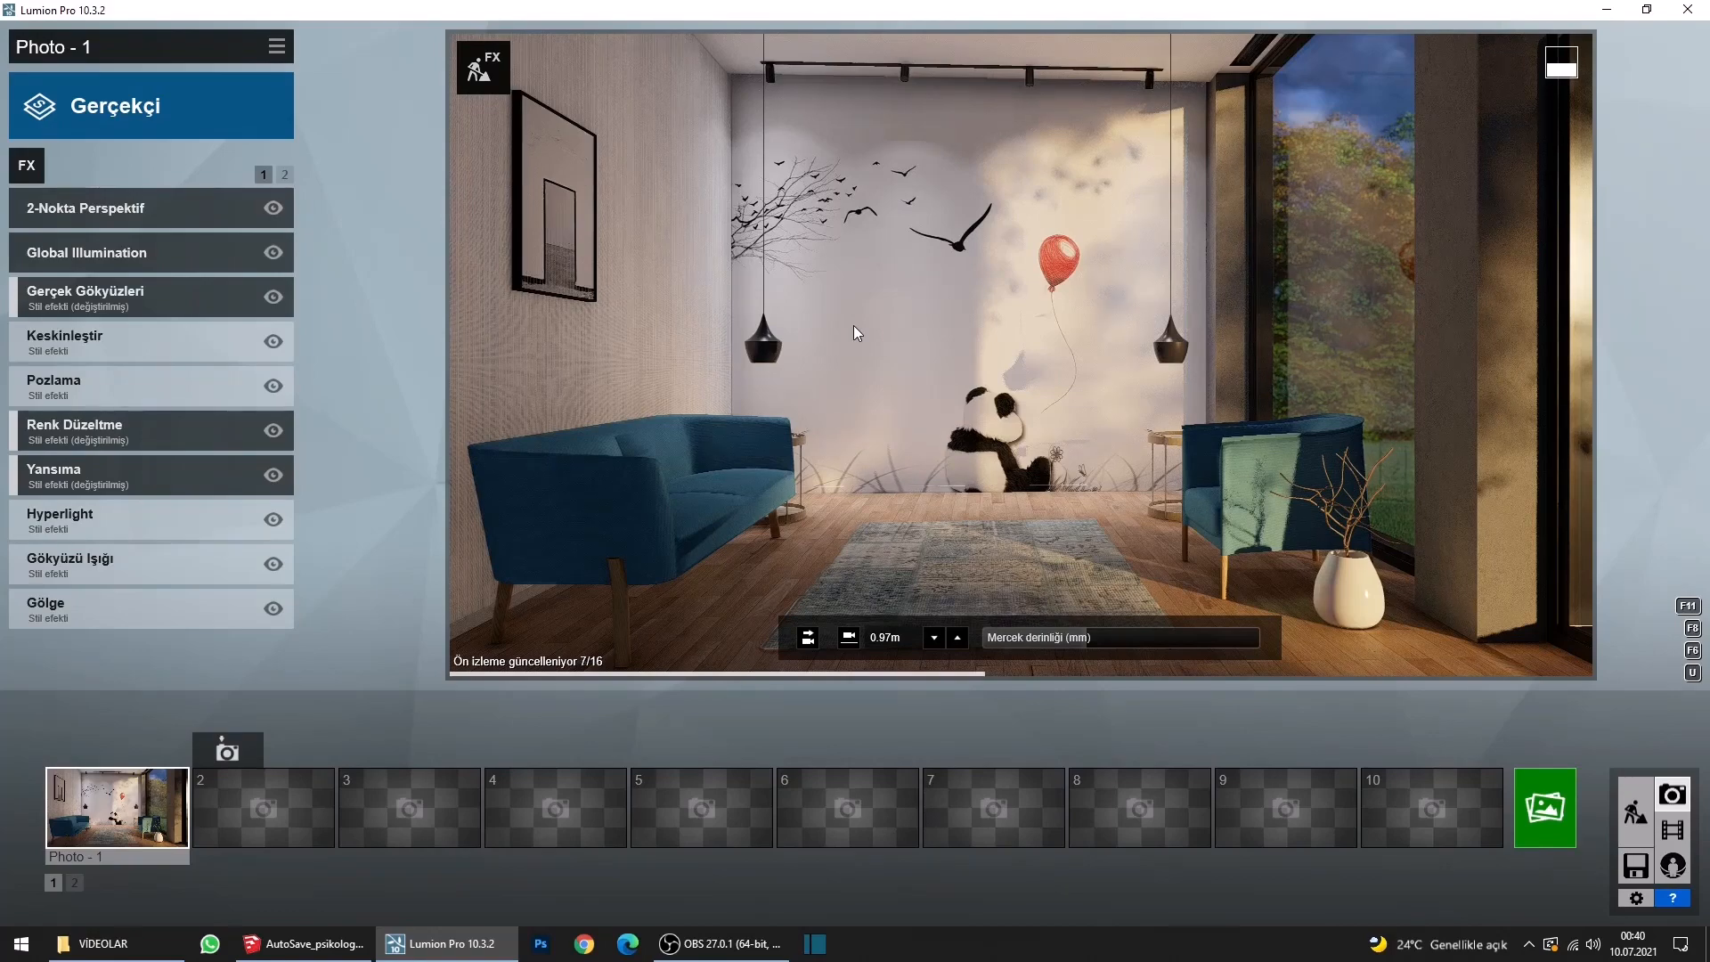
# Set the brightness (Parlaklık) of Photo 1's Gölge effect to 0.1 and refresh the preview.
pyautogui.click(96, 607)
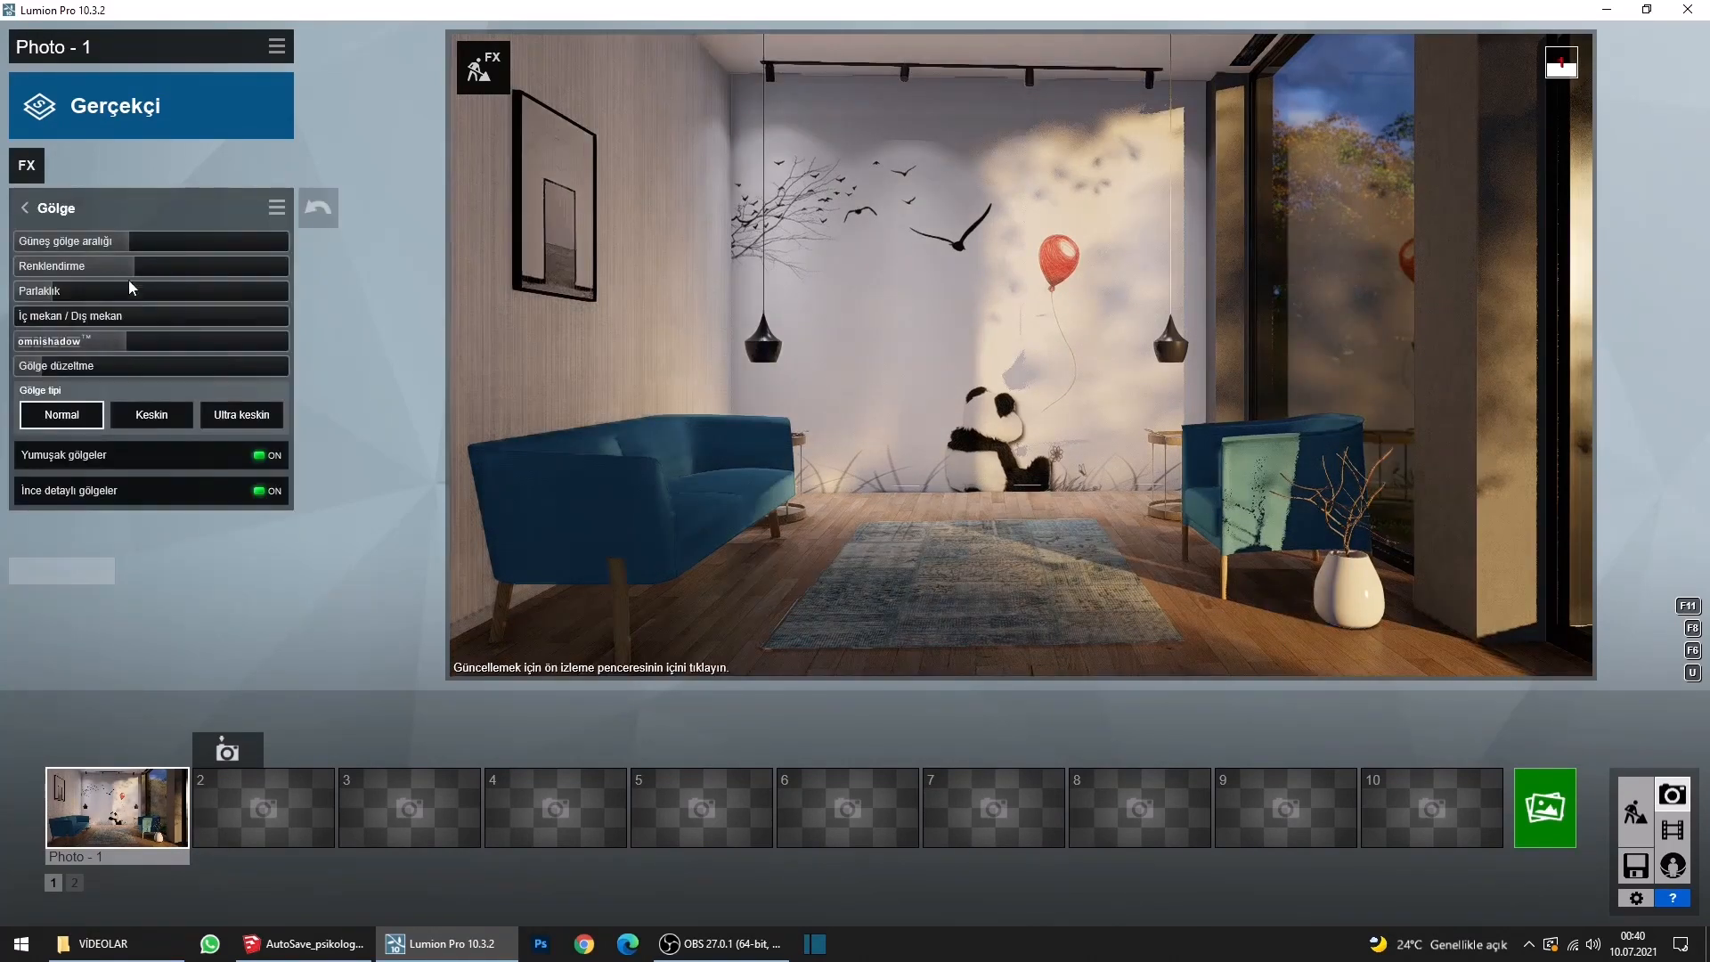
pyautogui.click(71, 294)
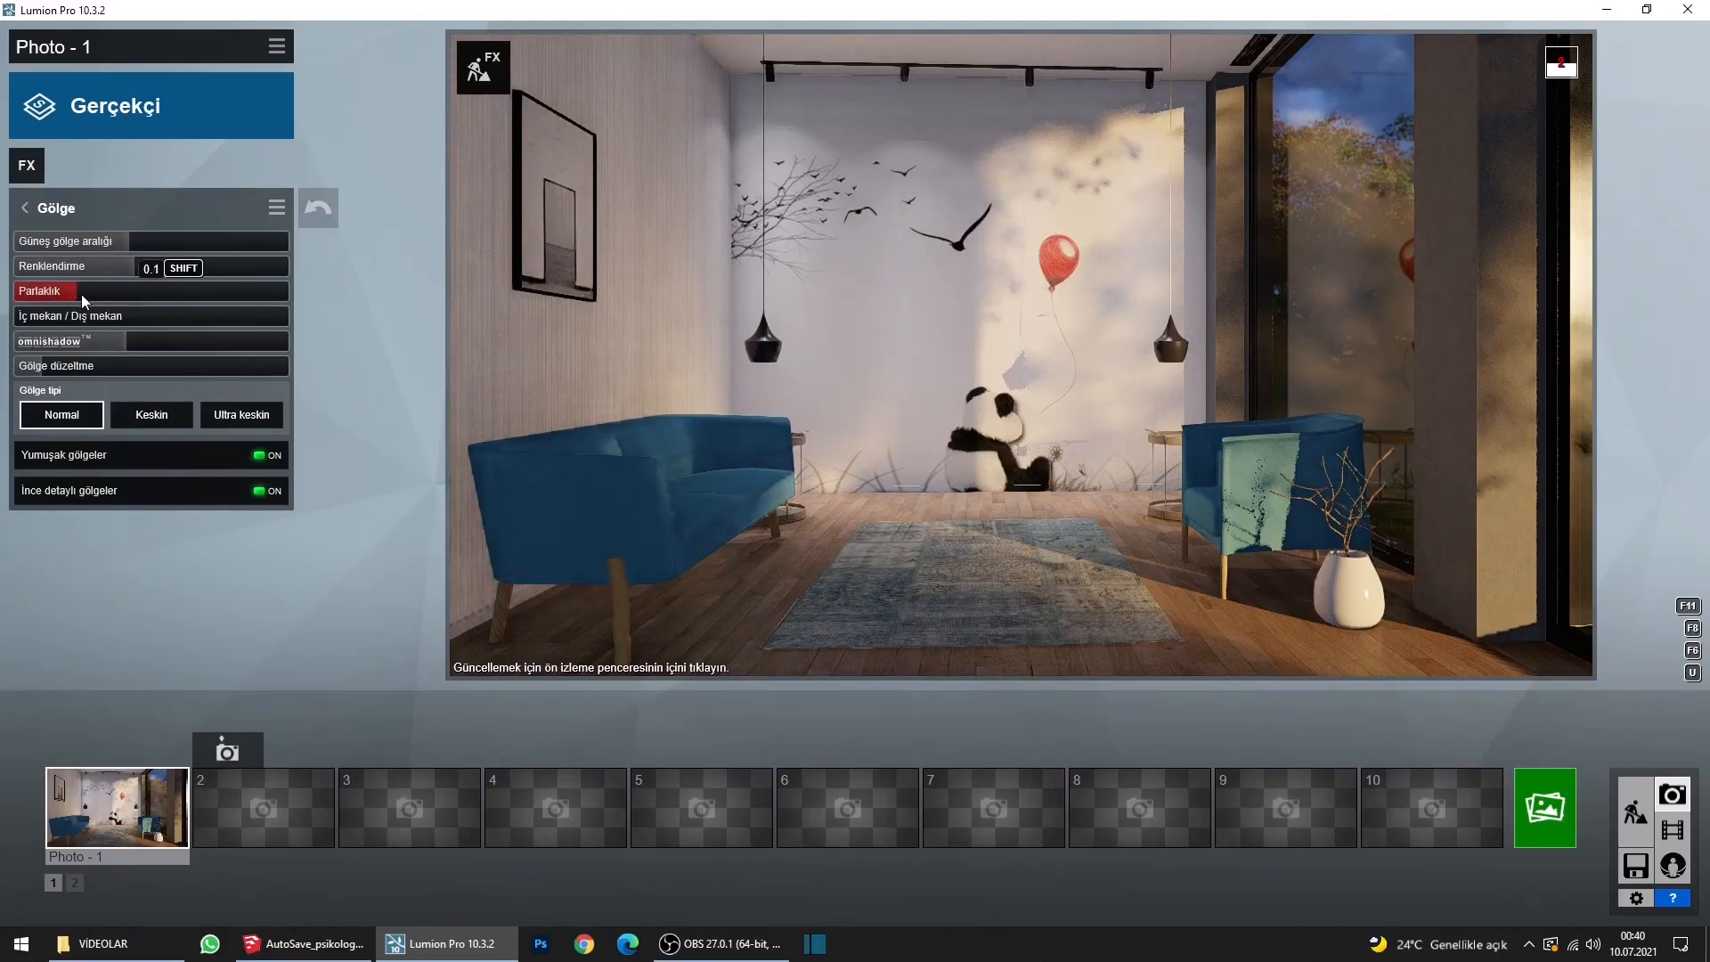
pyautogui.click(836, 370)
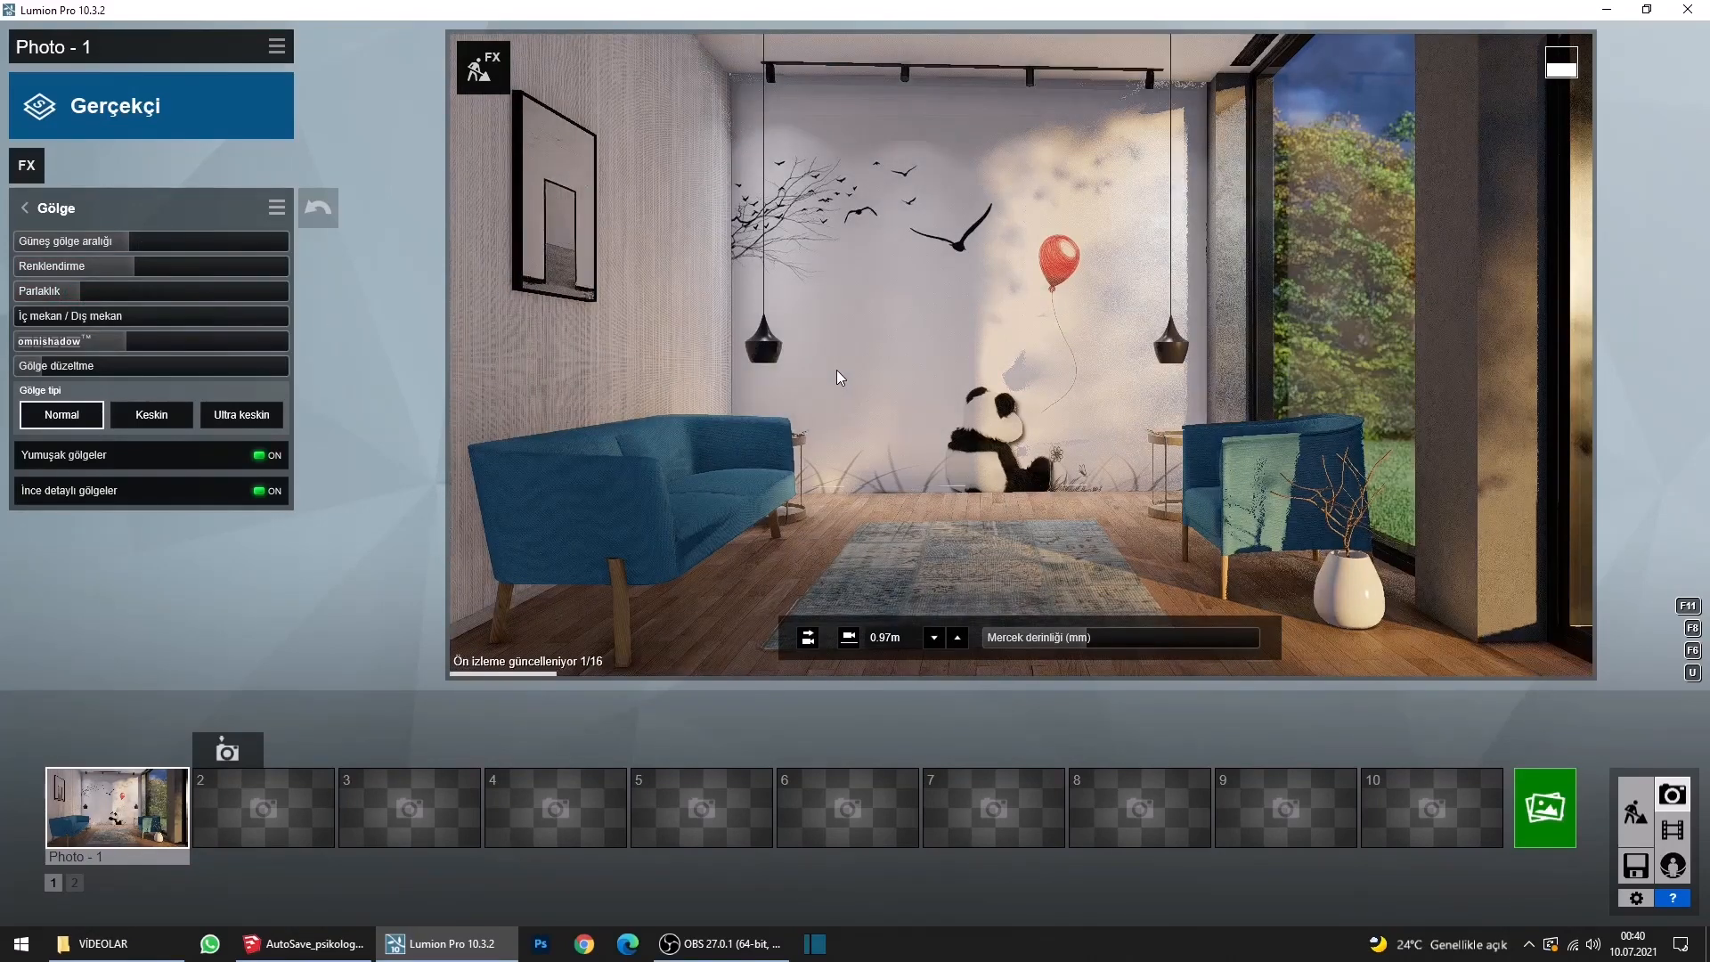
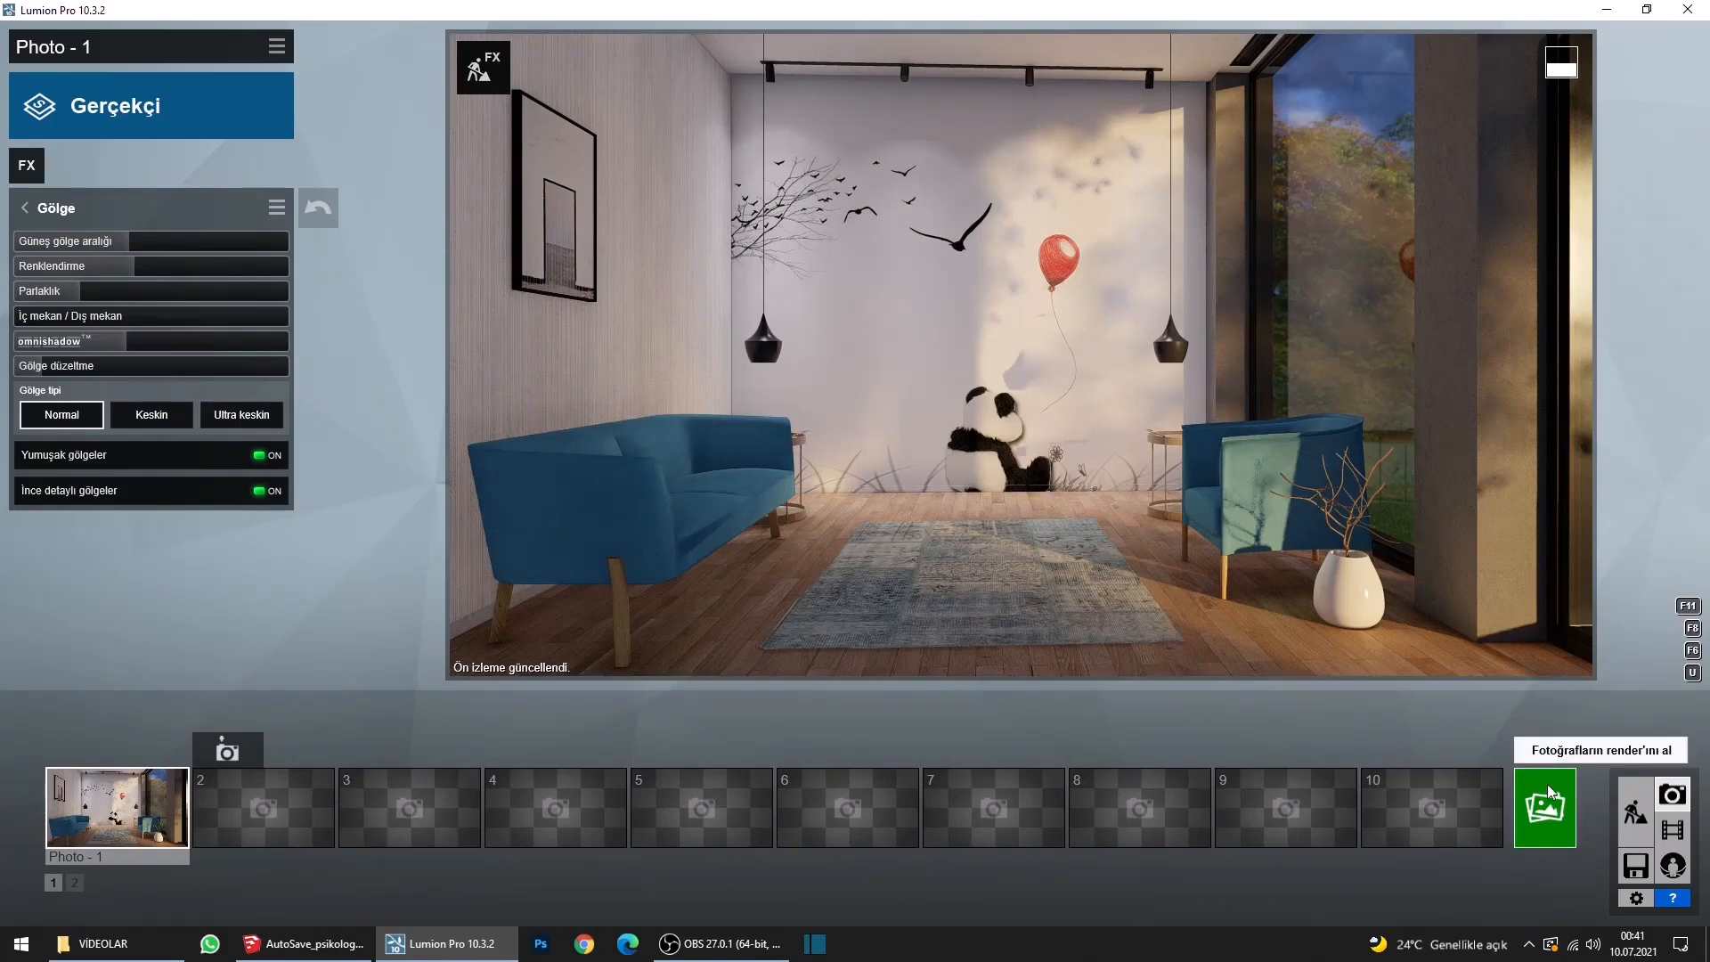
# Lower the blue sofa fabric's Parlama to 0.1 and its Yansıtıcılık, raise its Rölyef, save the material, and recall Photo 1's camera.
pyautogui.click(1634, 809)
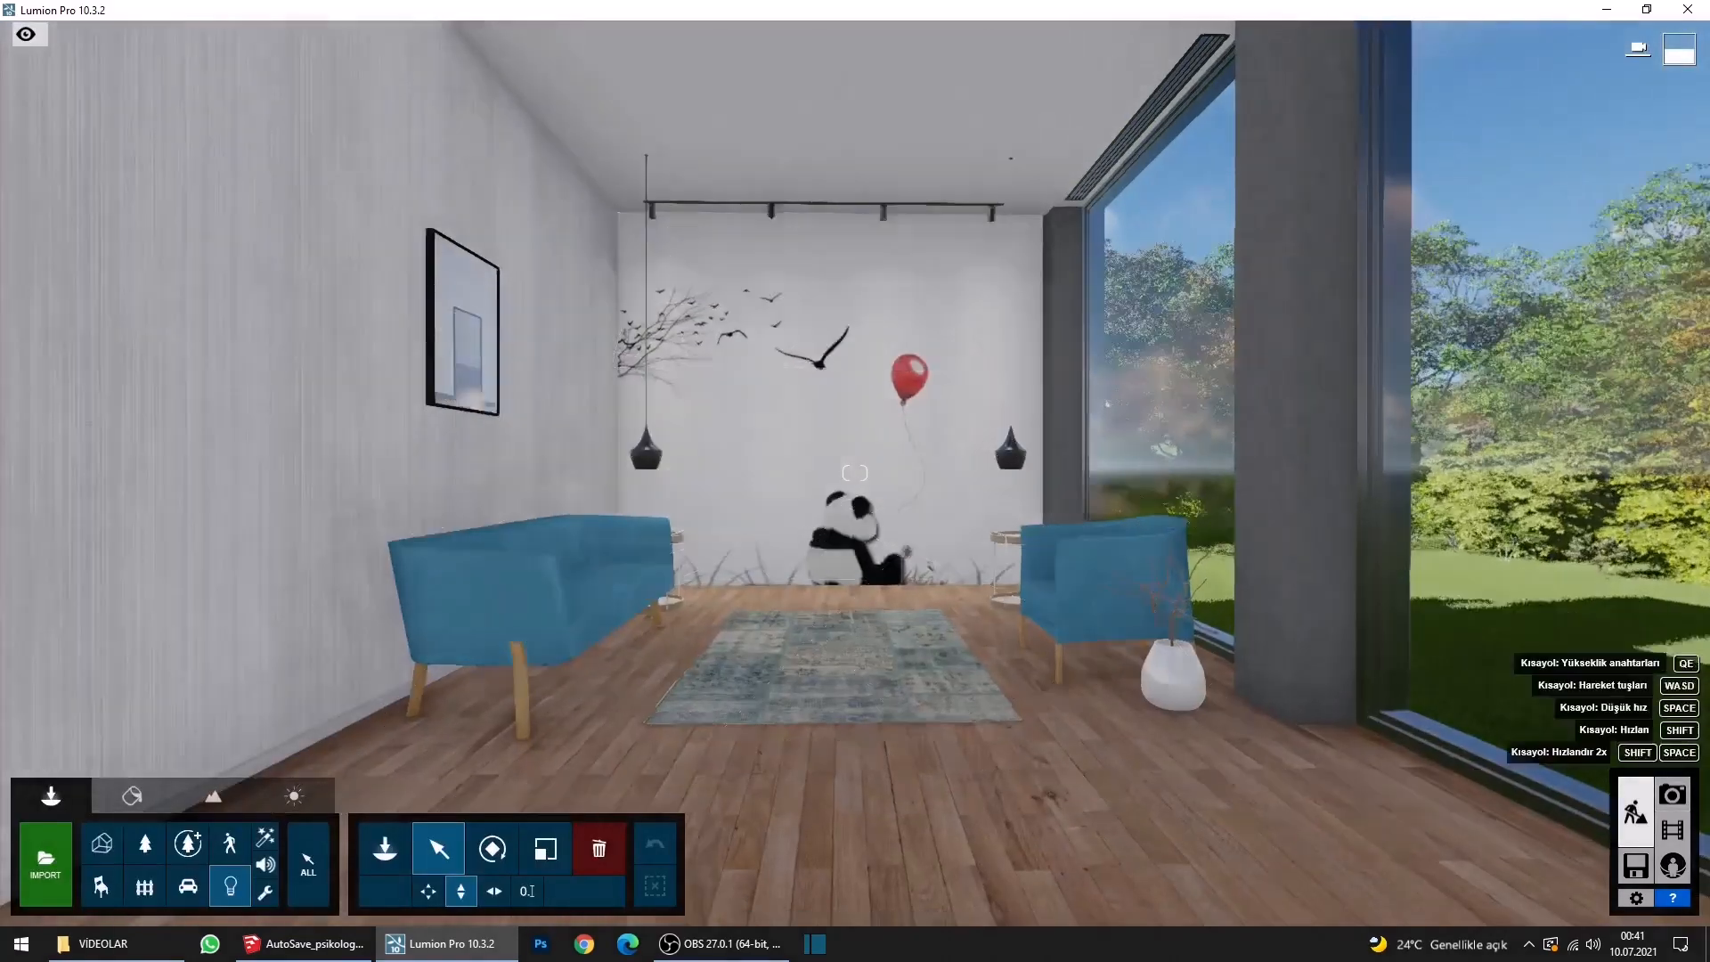
pyautogui.moveTo(1080, 532); pyautogui.dragTo(900, 570, button='right')
pyautogui.press('w')
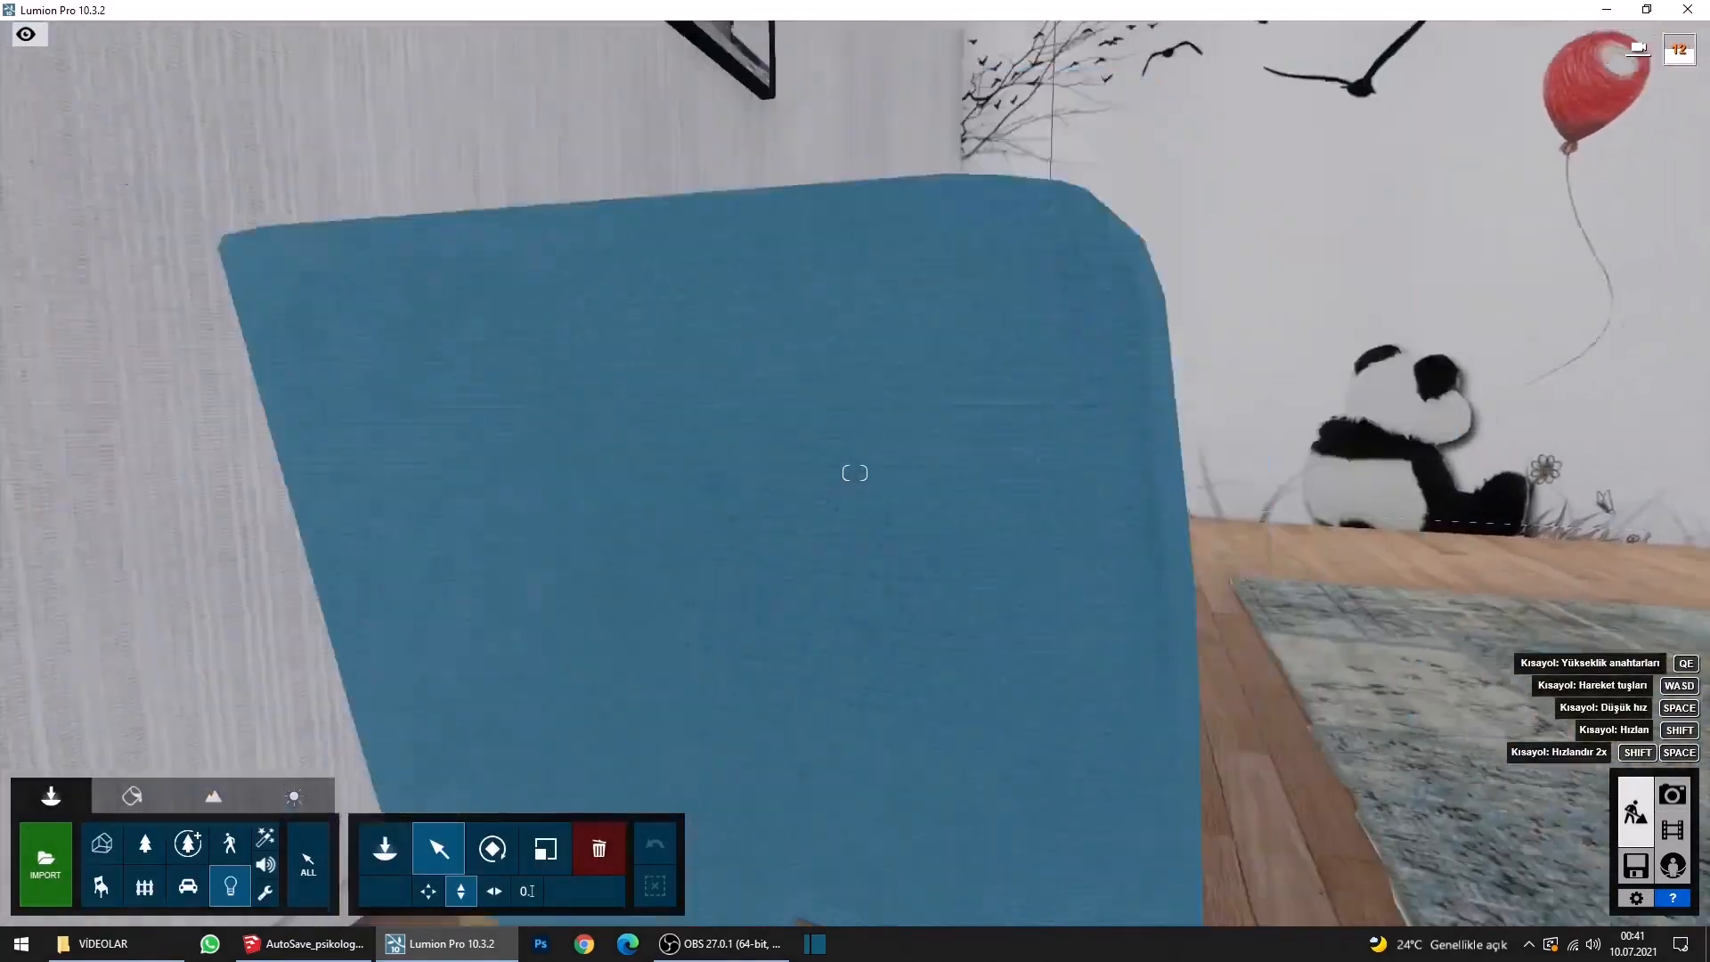
pyautogui.press('s')
pyautogui.click(132, 791)
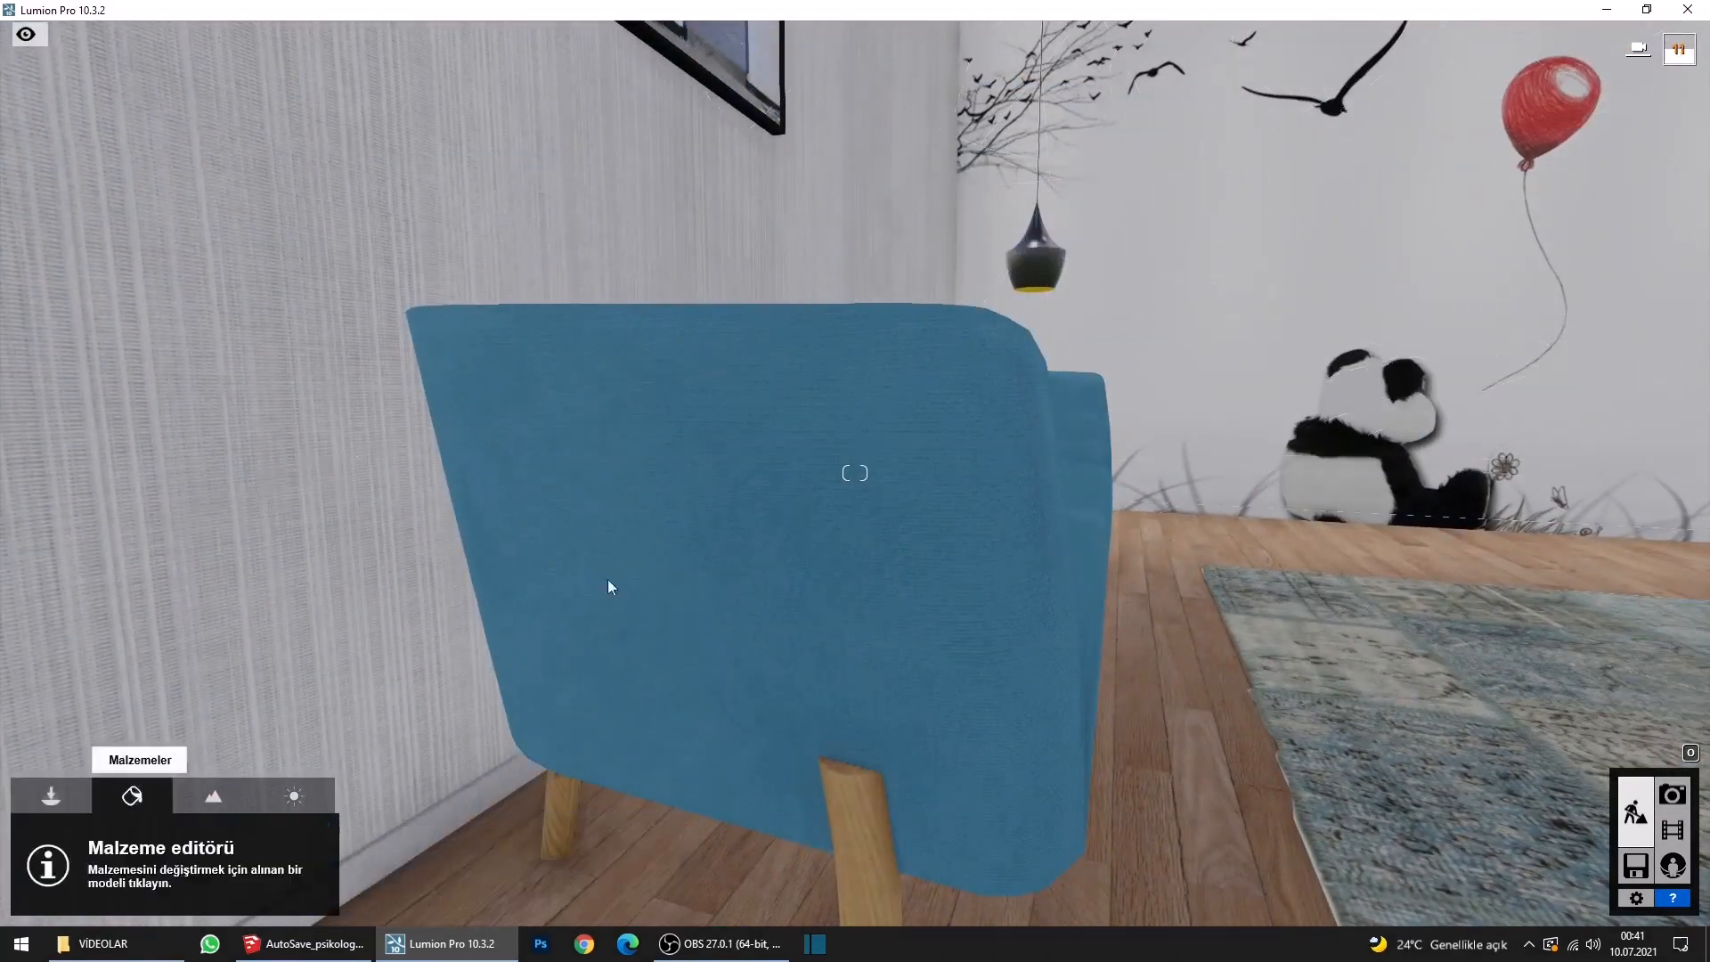
pyautogui.click(694, 612)
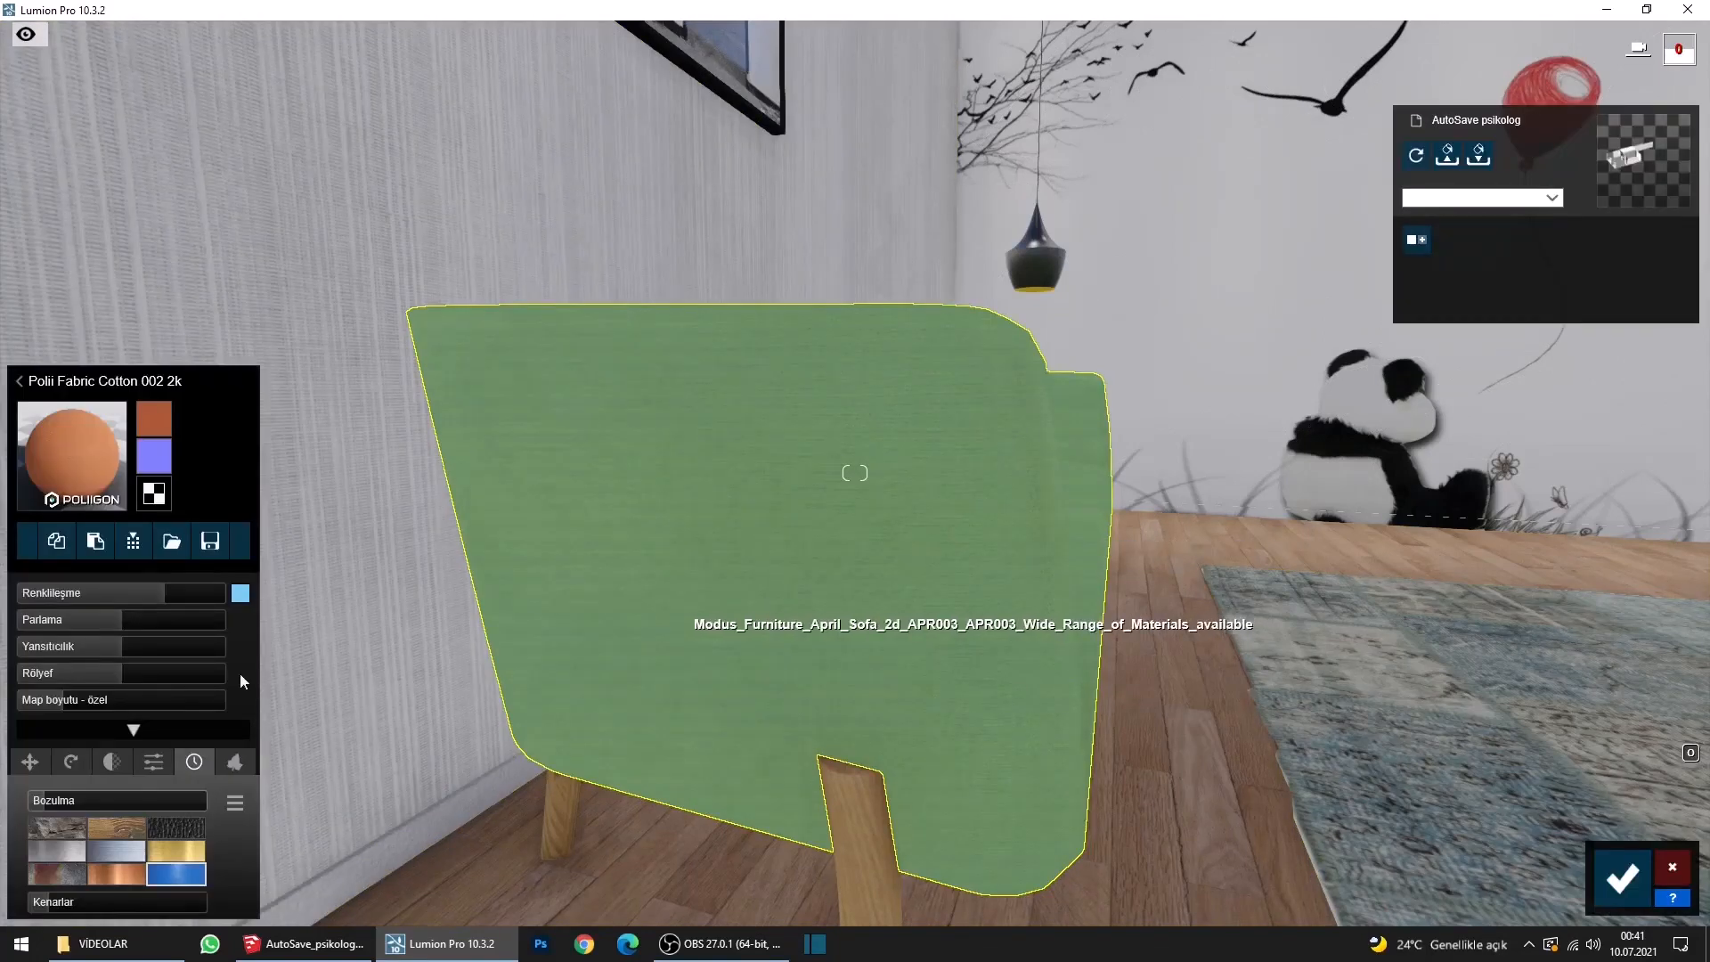
pyautogui.click(73, 623)
pyautogui.click(33, 621)
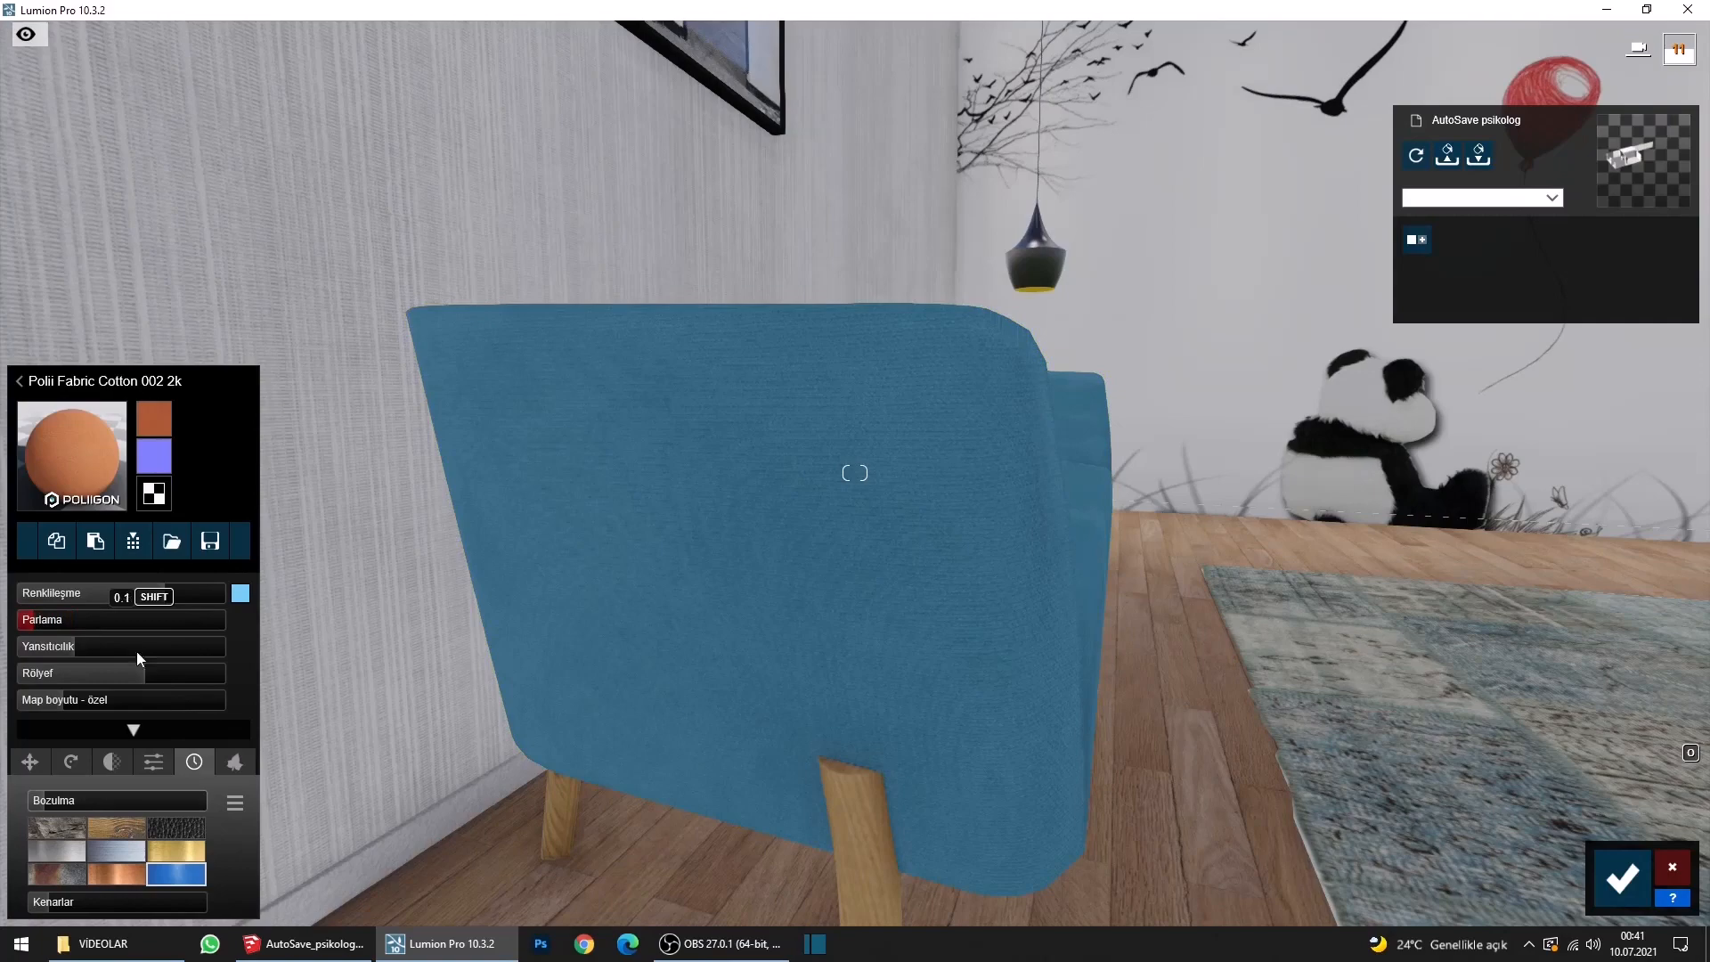
pyautogui.click(51, 800)
pyautogui.press('s')
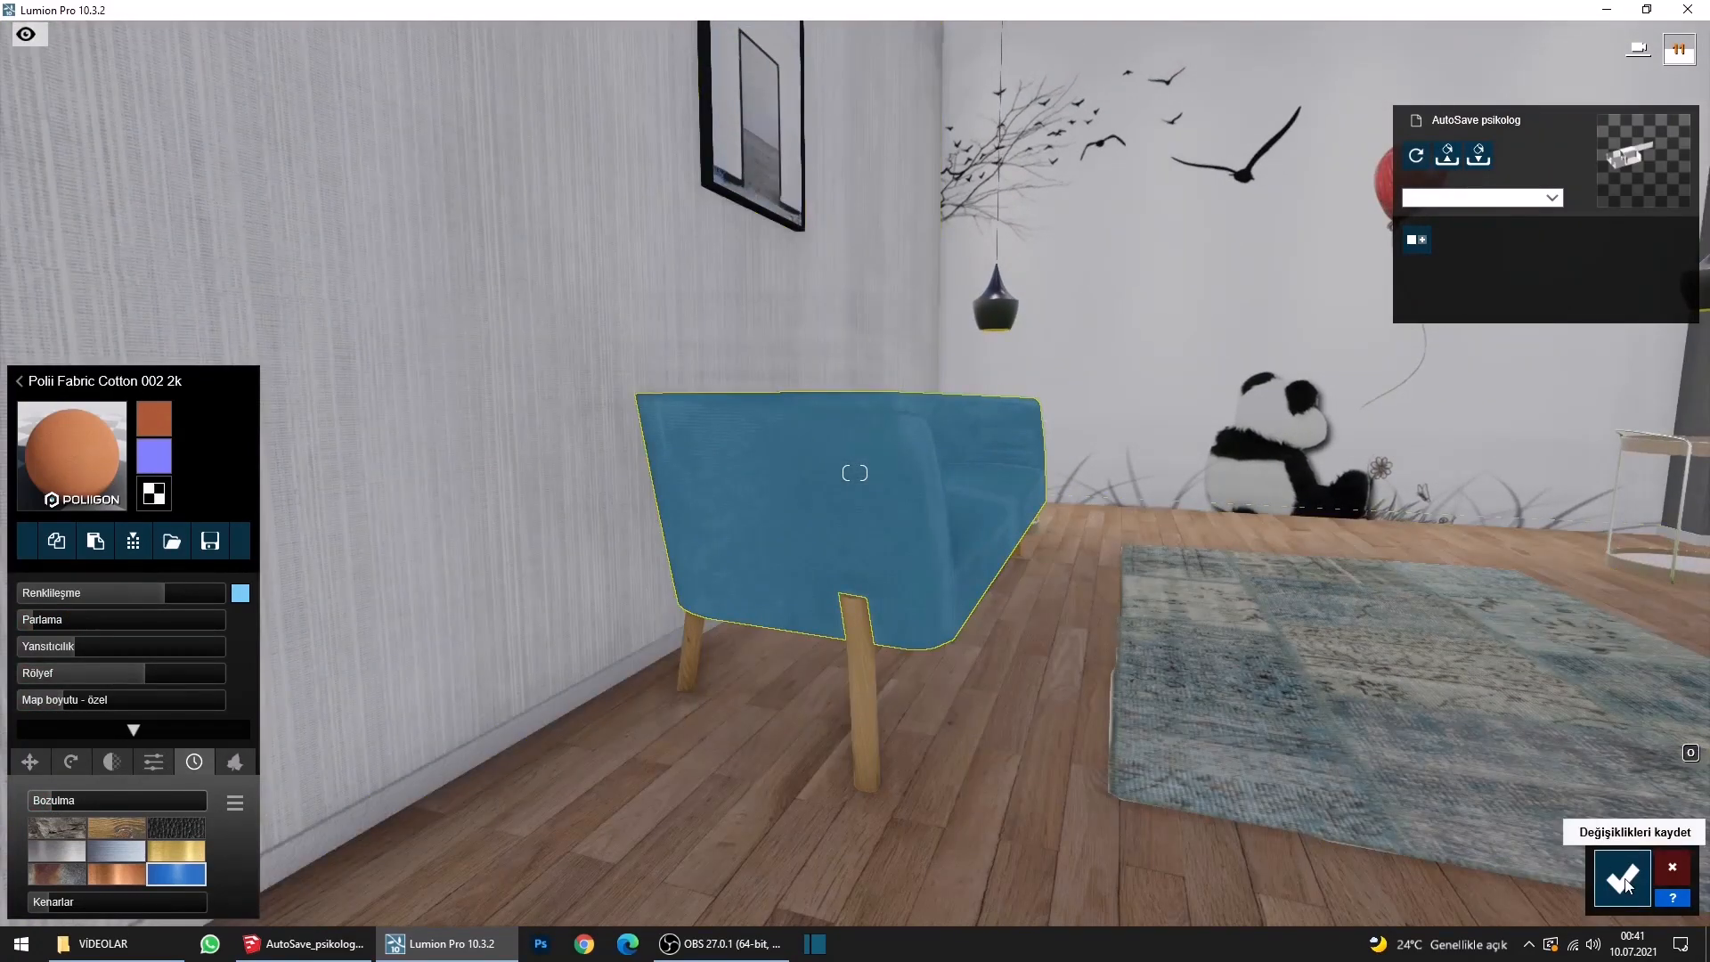
pyautogui.click(1622, 879)
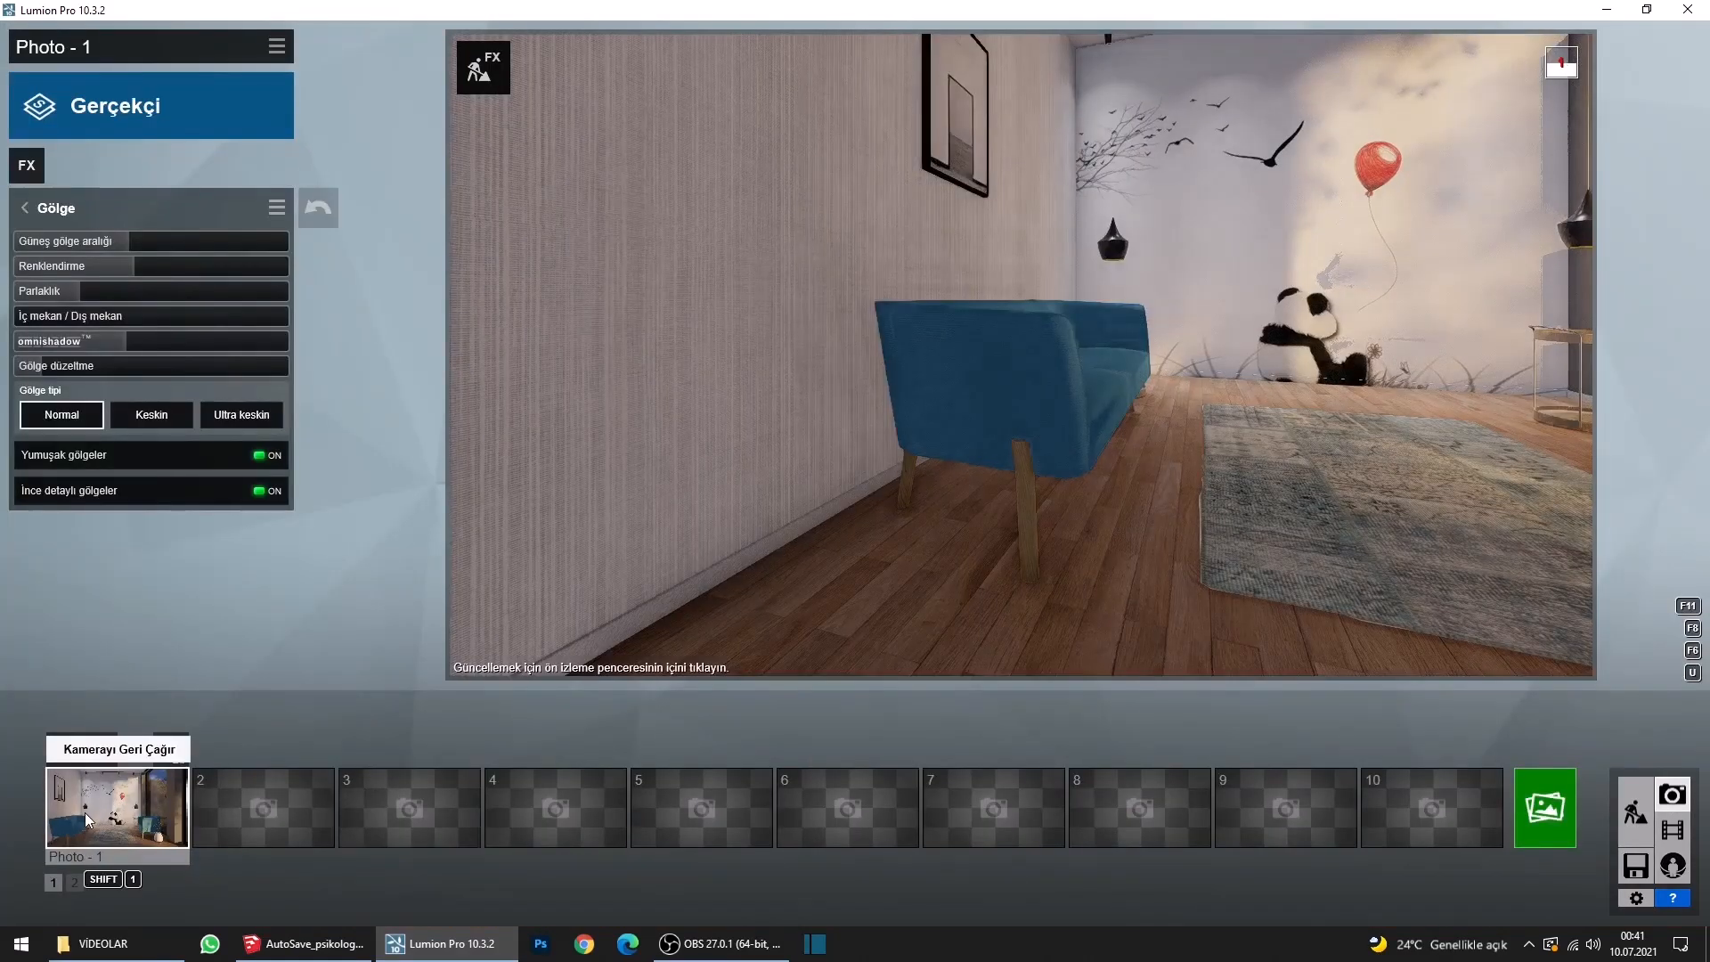
pyautogui.click(86, 821)
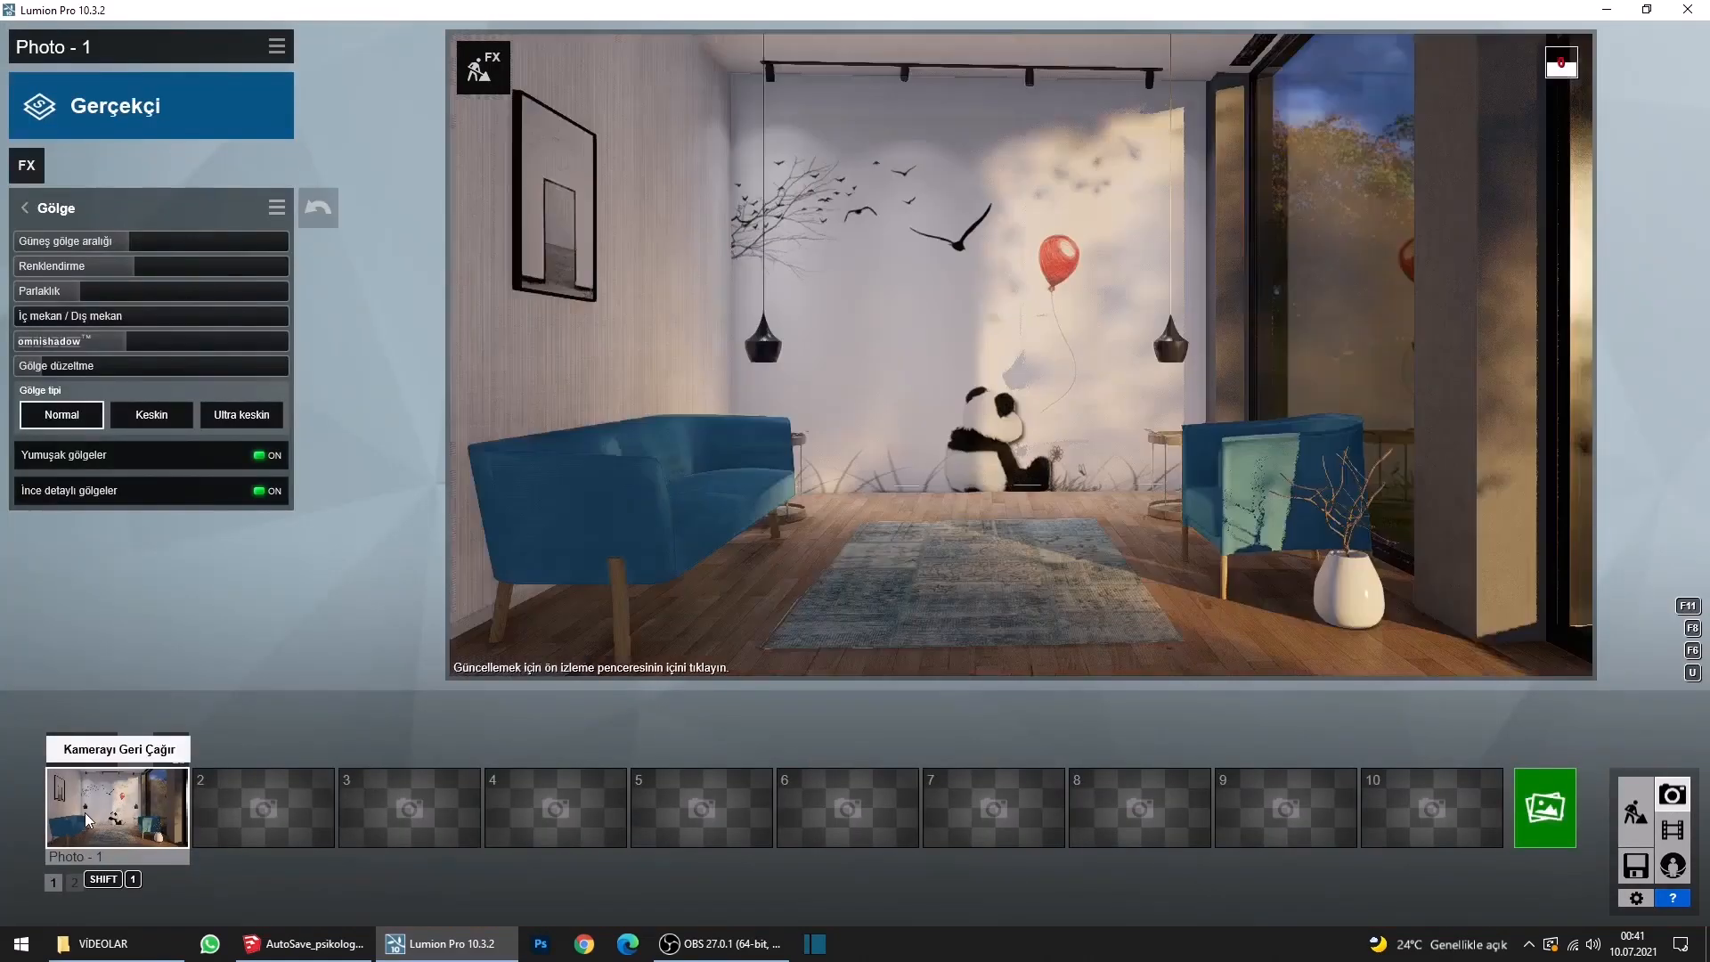
# Set the sky brightness (Parlaklık) of Photo 1's Gerçek Gökyüzleri effect to 1.1.
pyautogui.click(1547, 815)
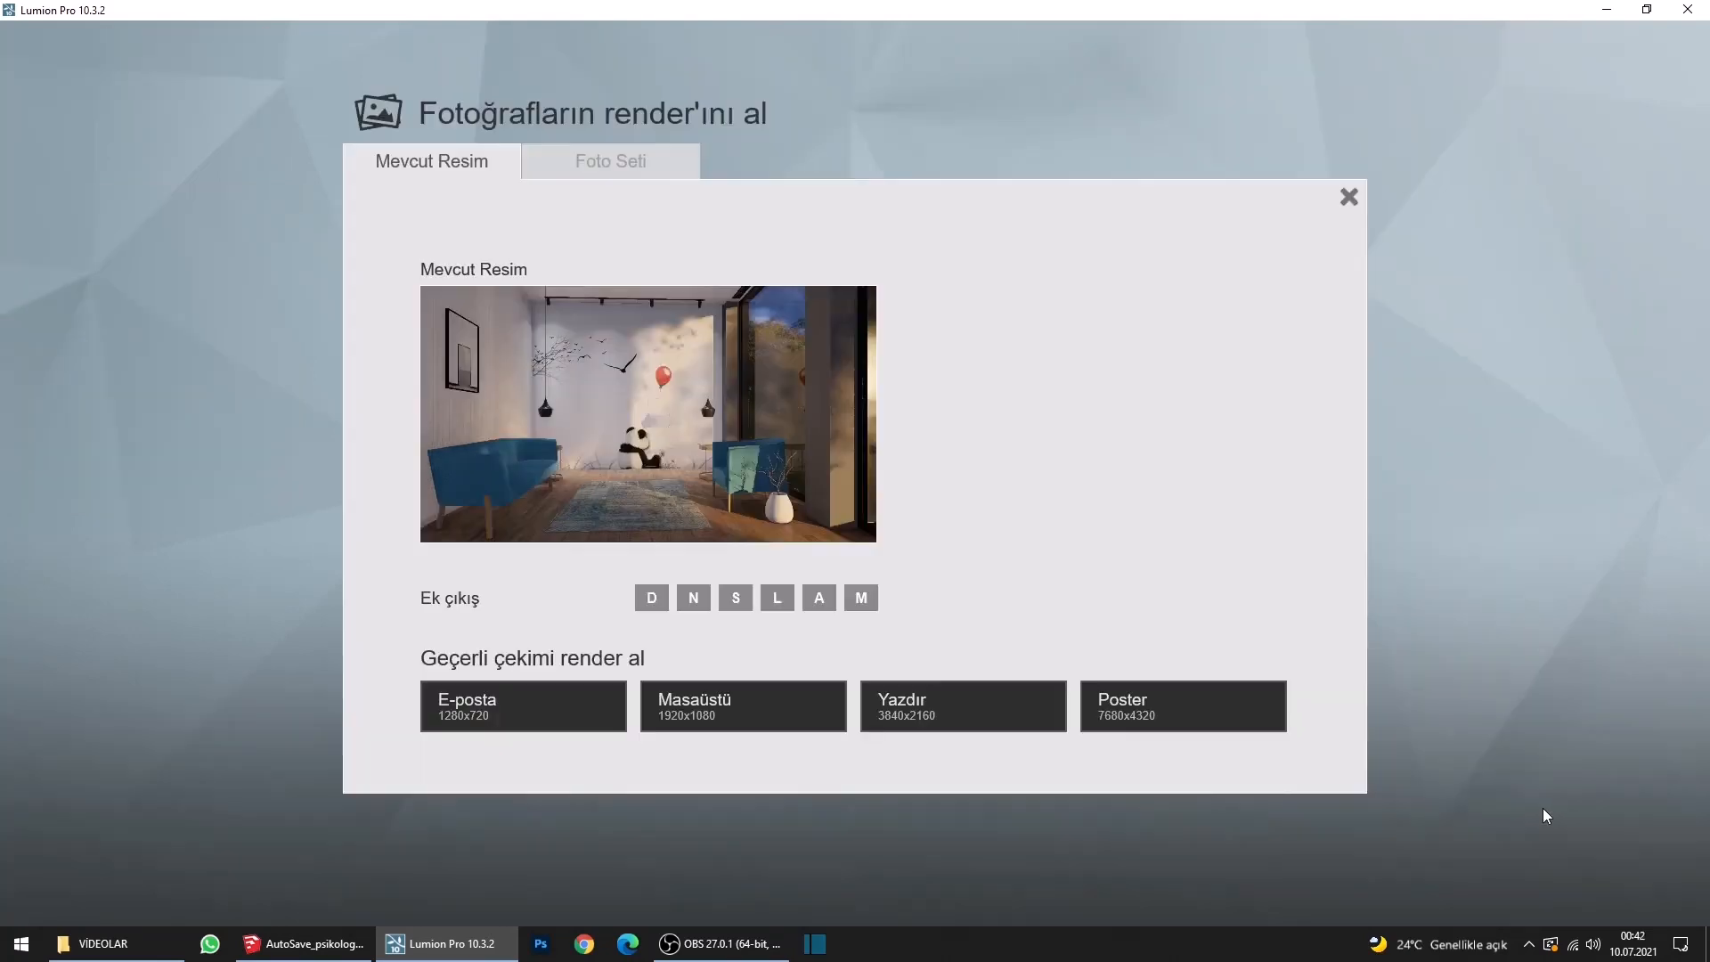
pyautogui.click(1349, 196)
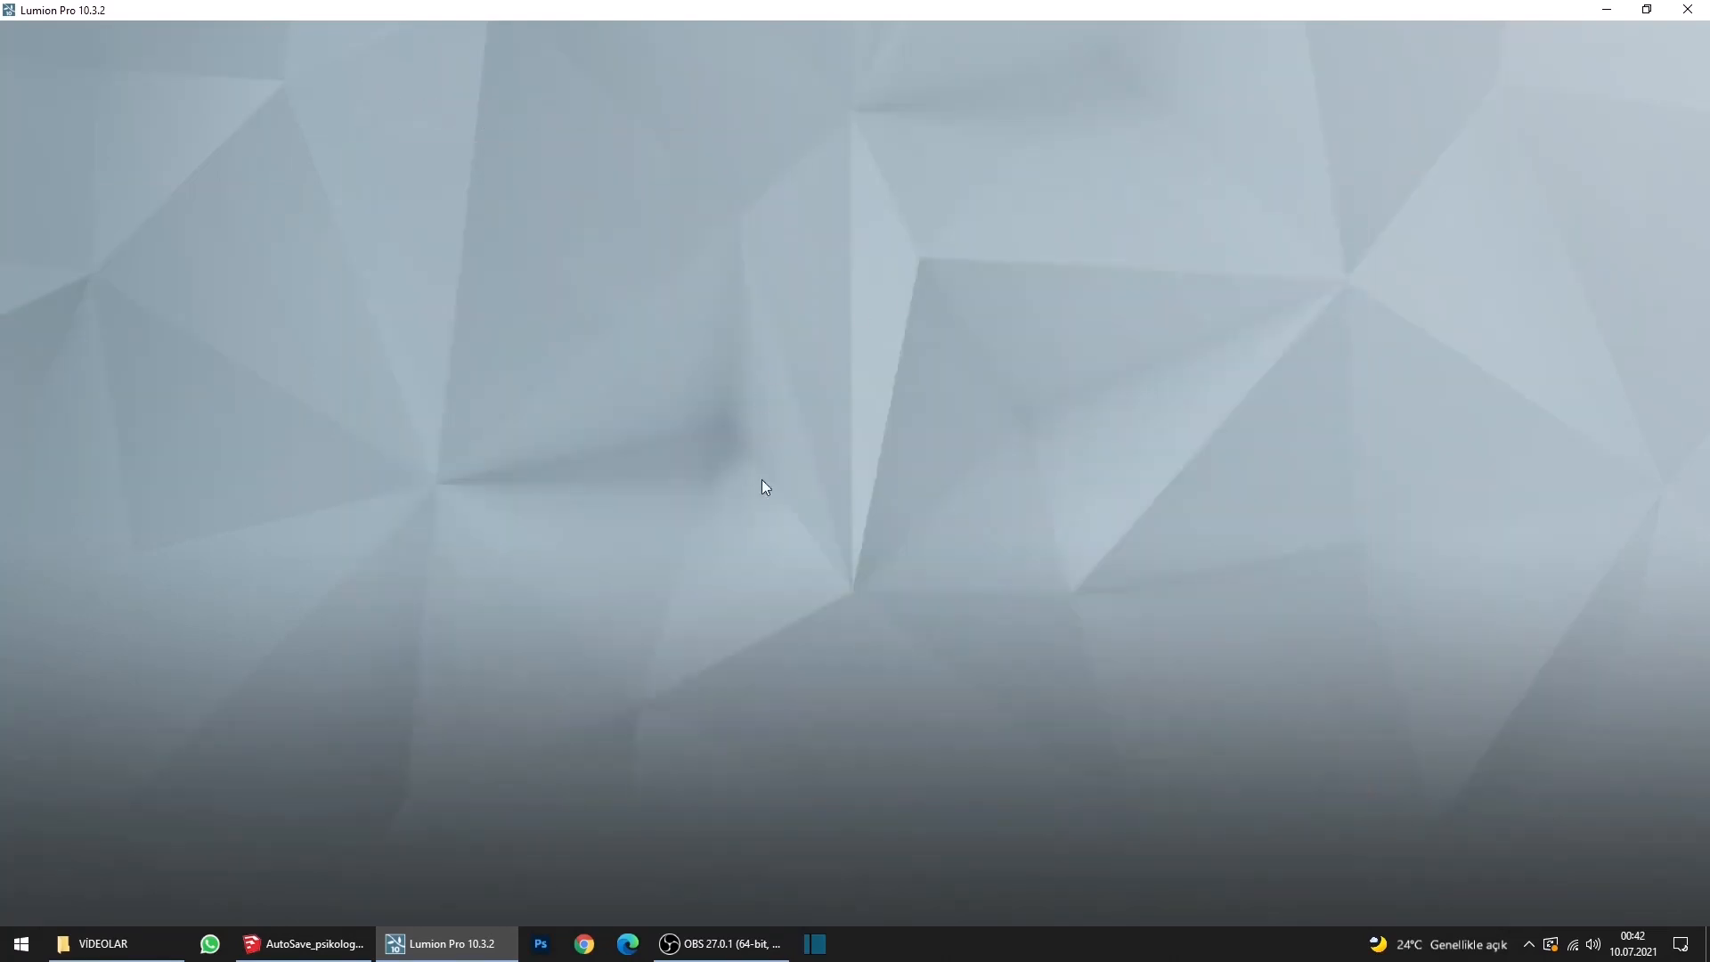
pyautogui.click(25, 214)
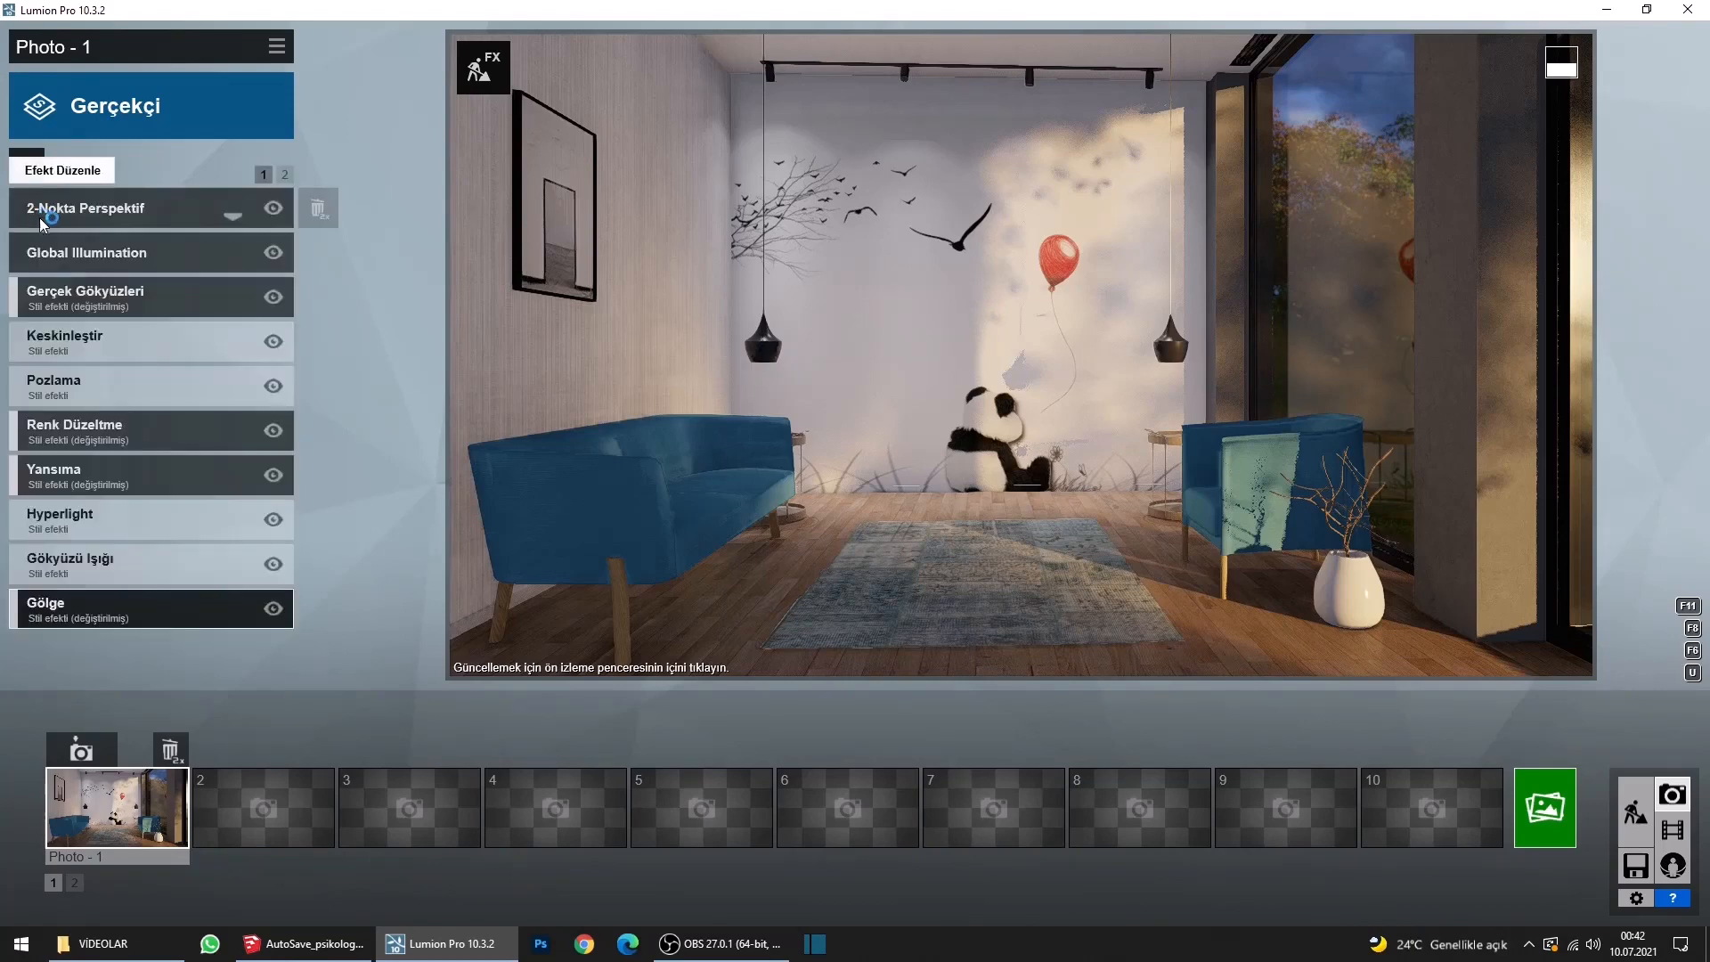
pyautogui.click(105, 301)
pyautogui.click(109, 305)
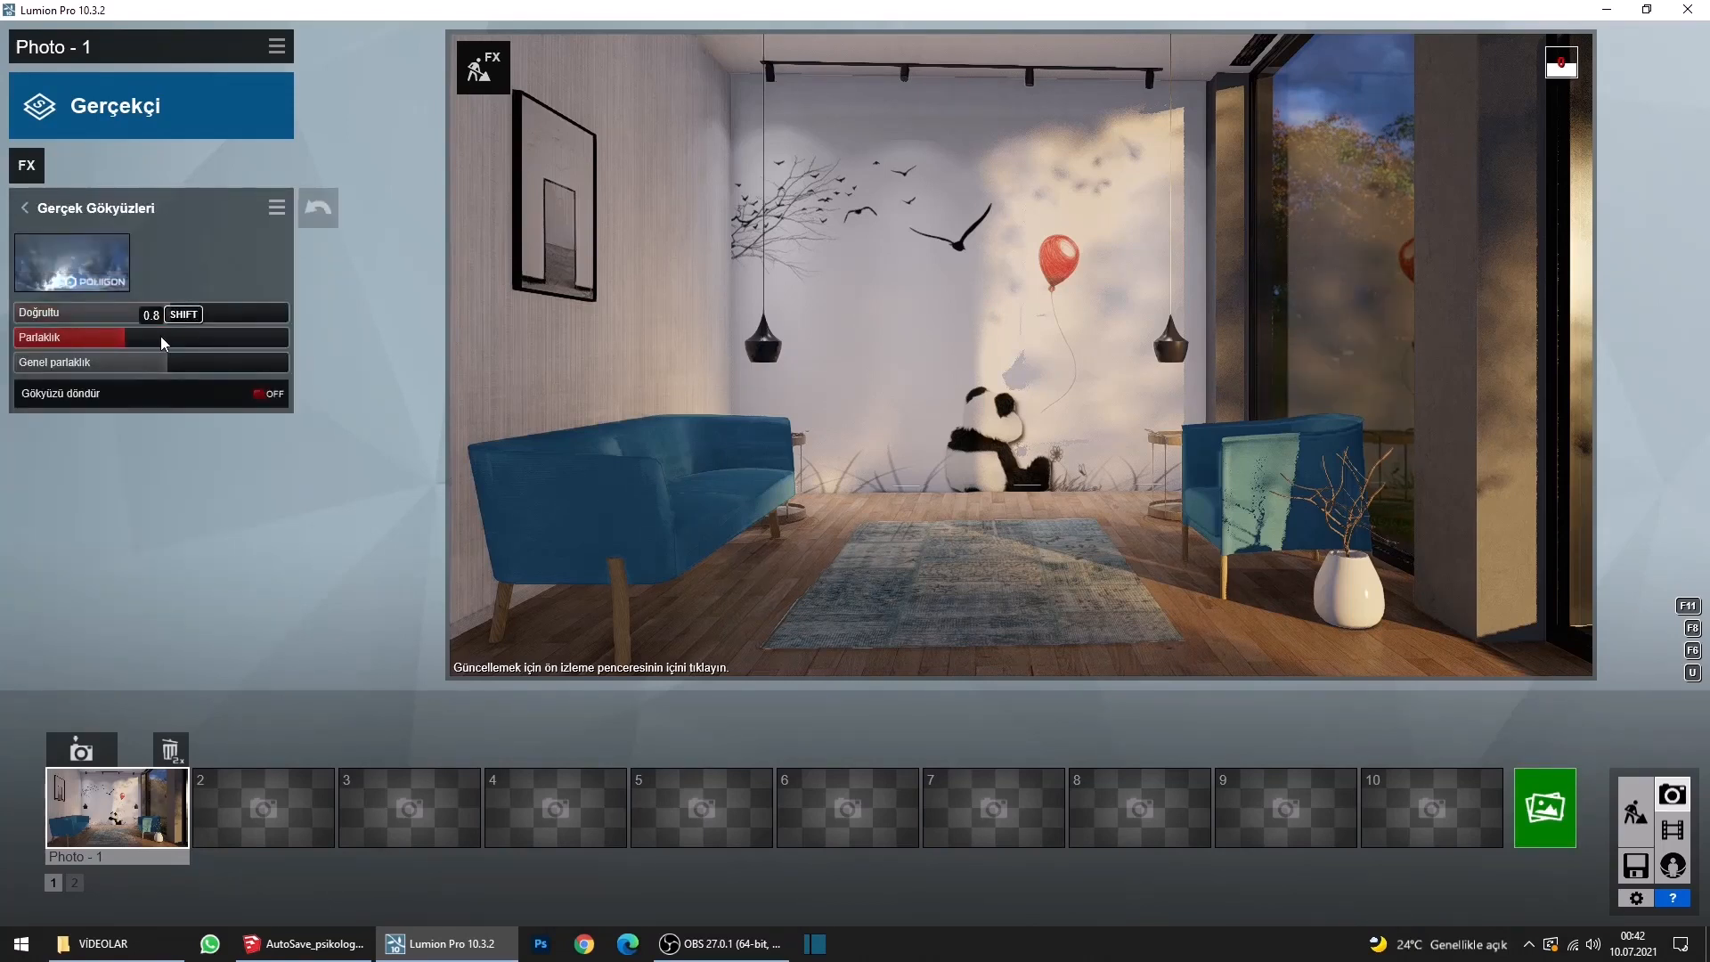
pyautogui.click(163, 343)
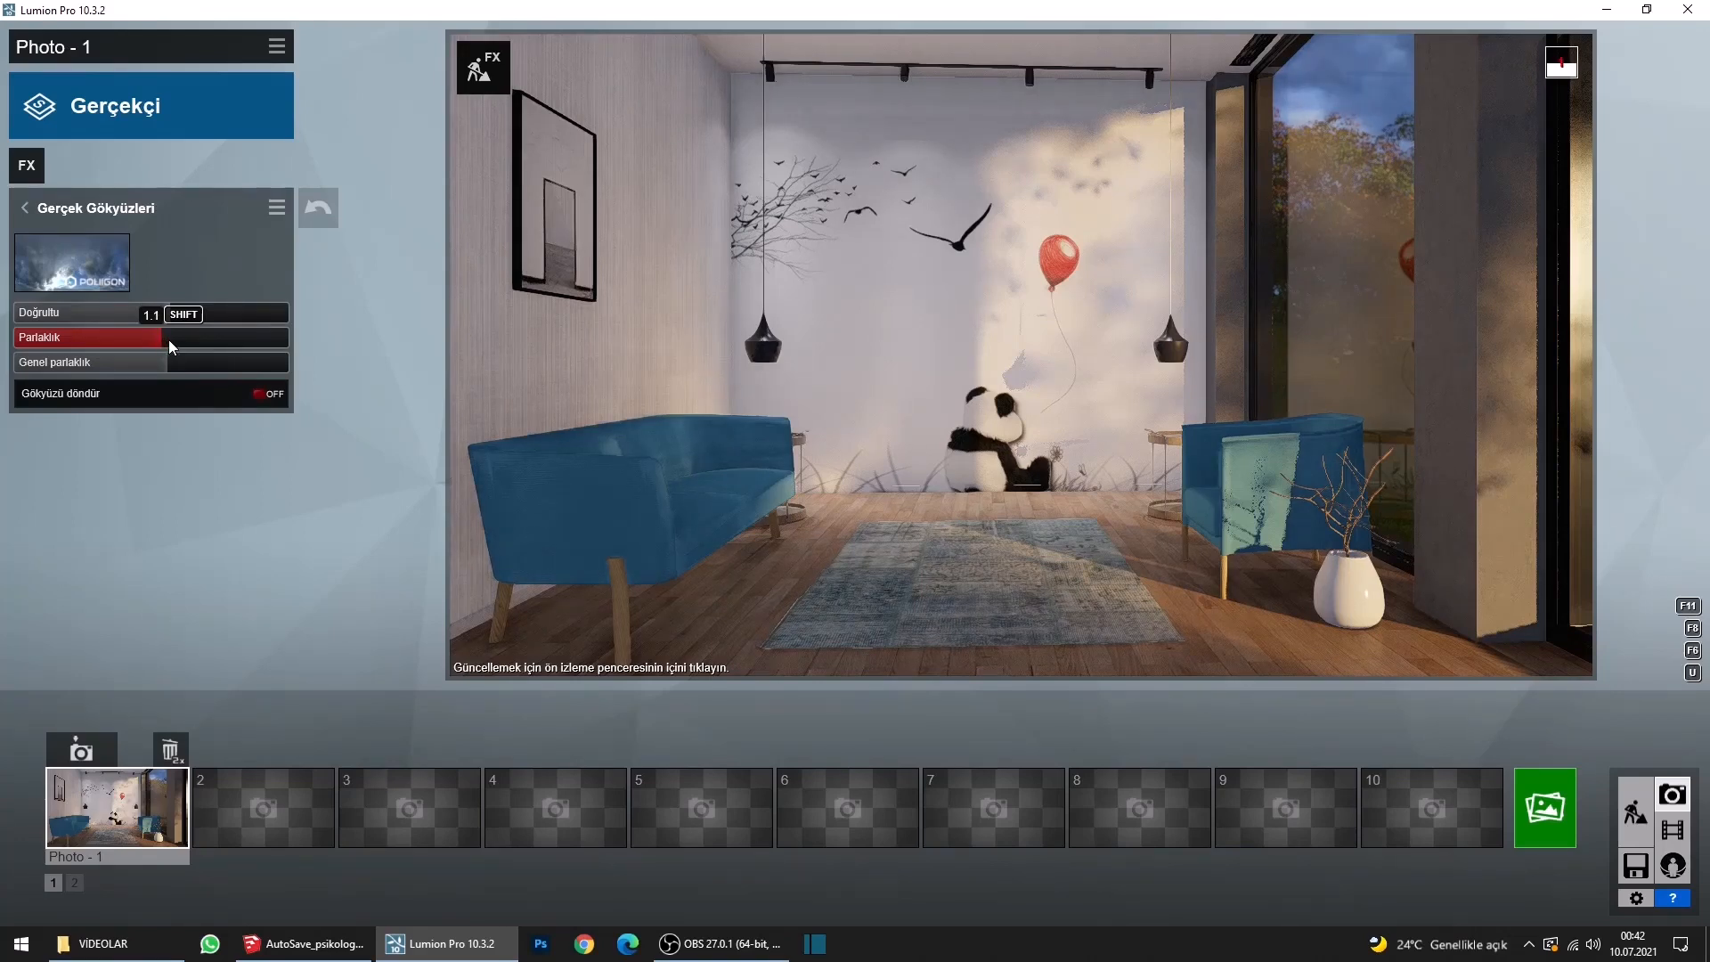
pyautogui.click(171, 343)
pyautogui.moveTo(831, 343)
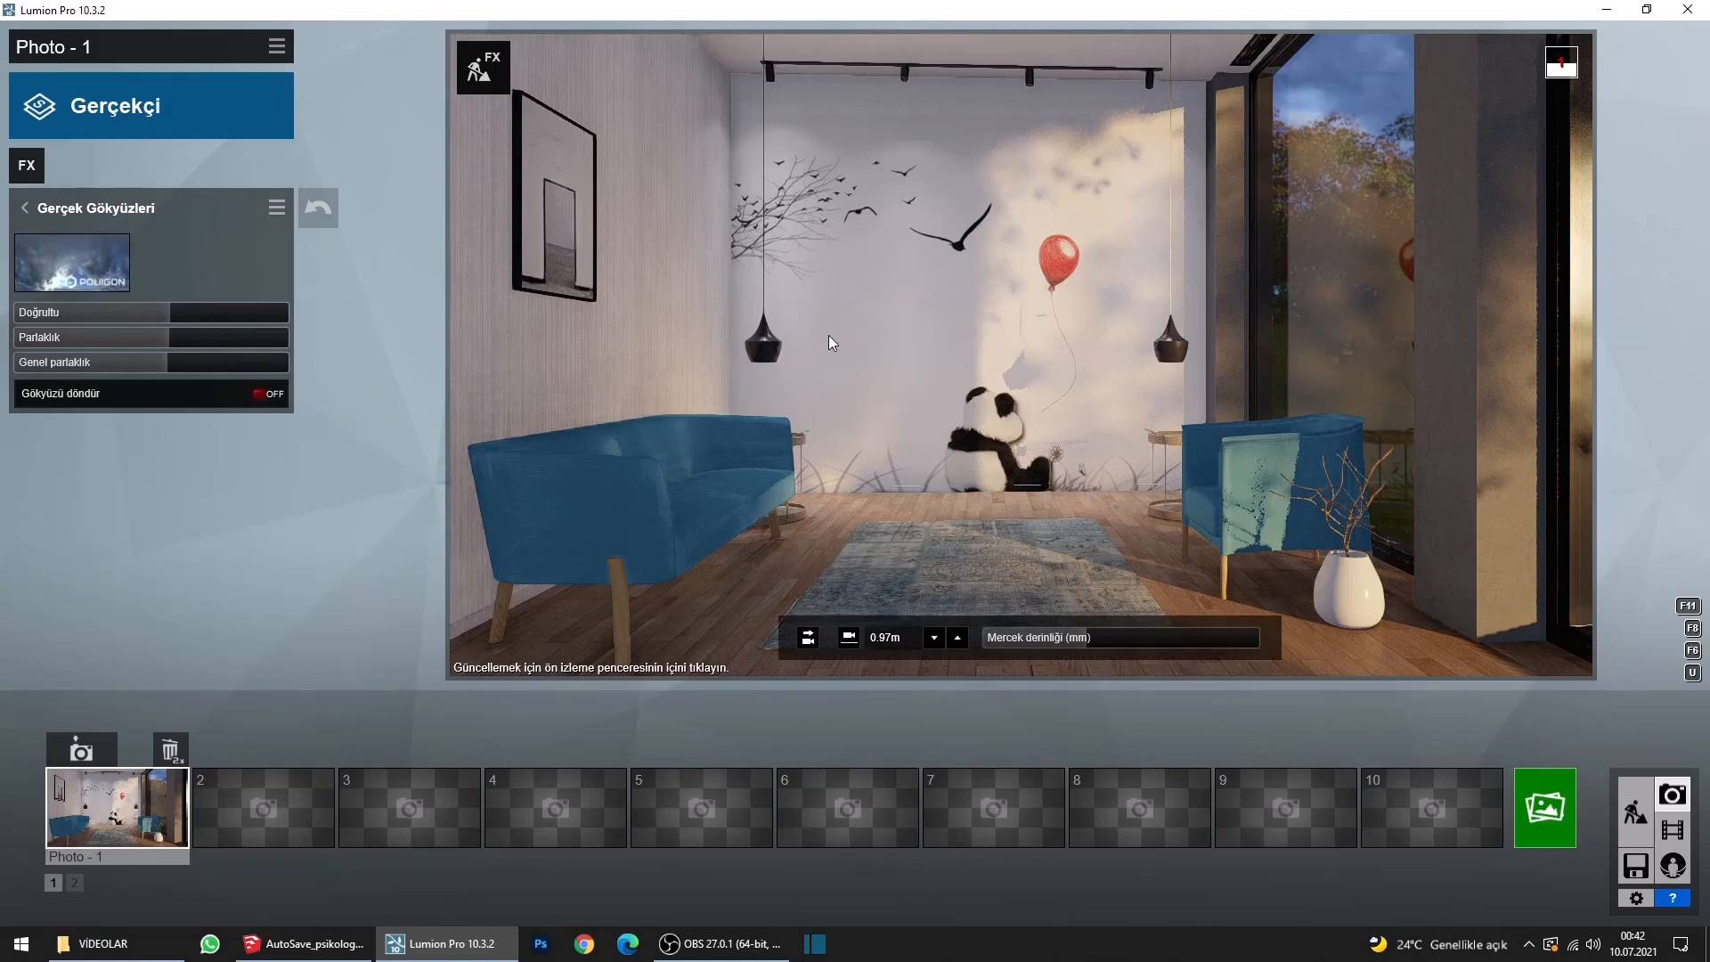
# Render the current Photo 1 view at print size (Yazdır, 3840x2160) and save it to the desktop as JPG file 1.
pyautogui.click(1545, 807)
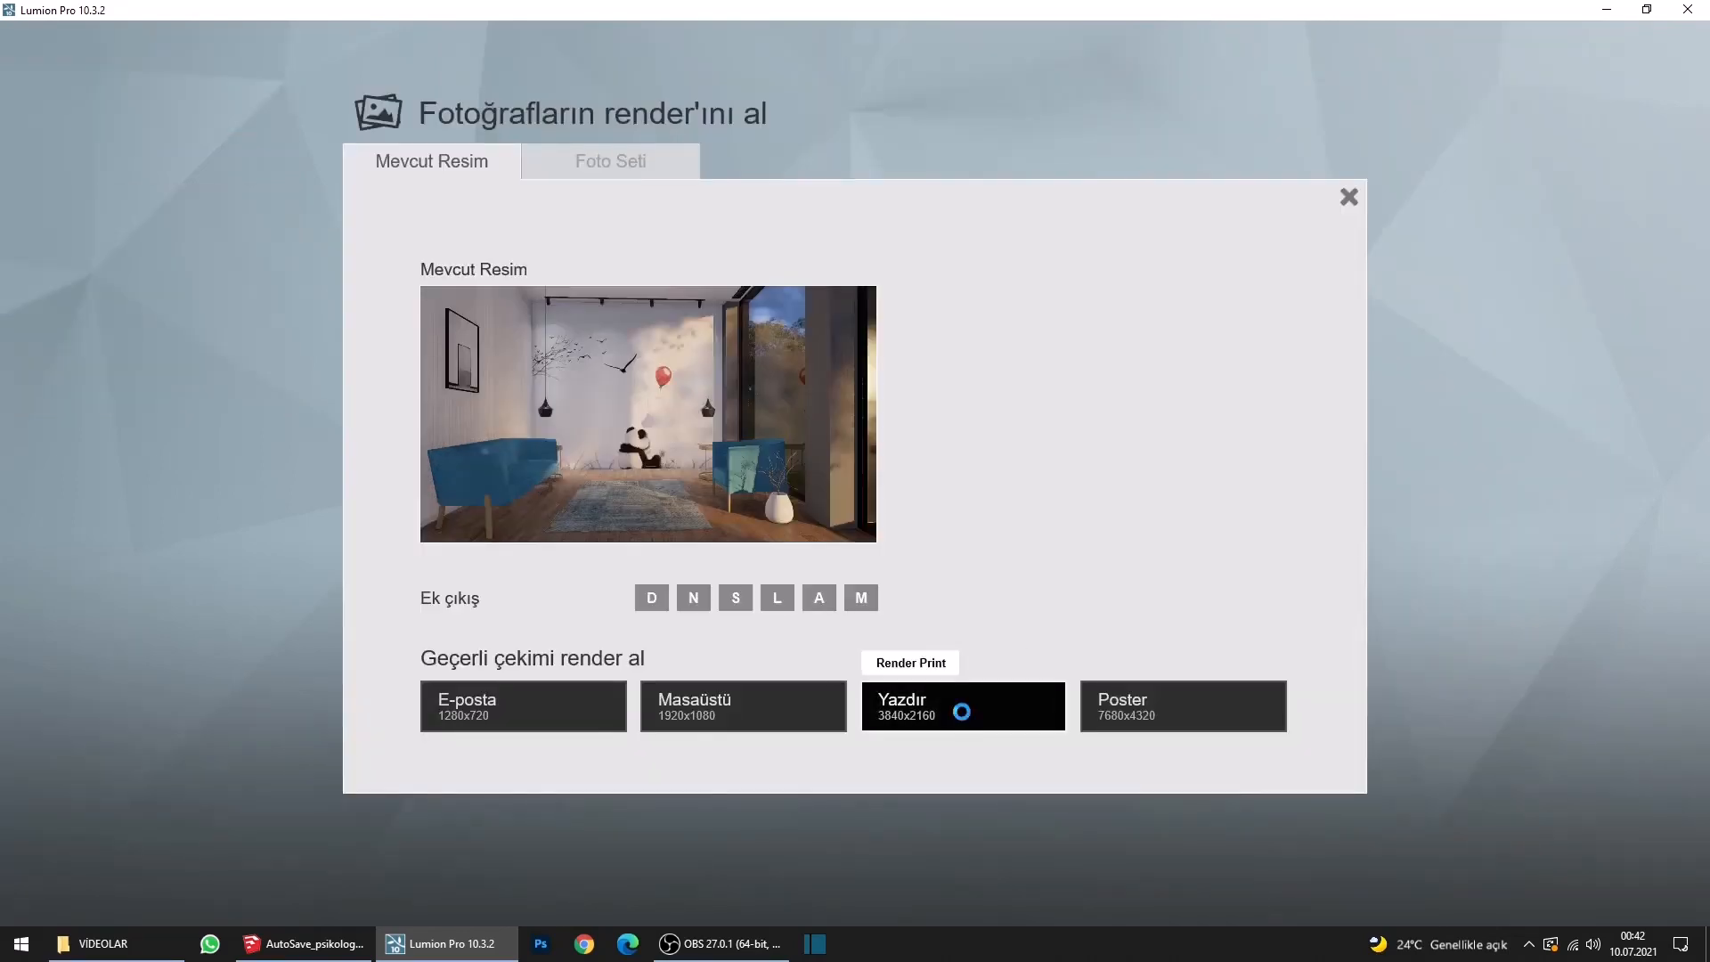
pyautogui.click(962, 705)
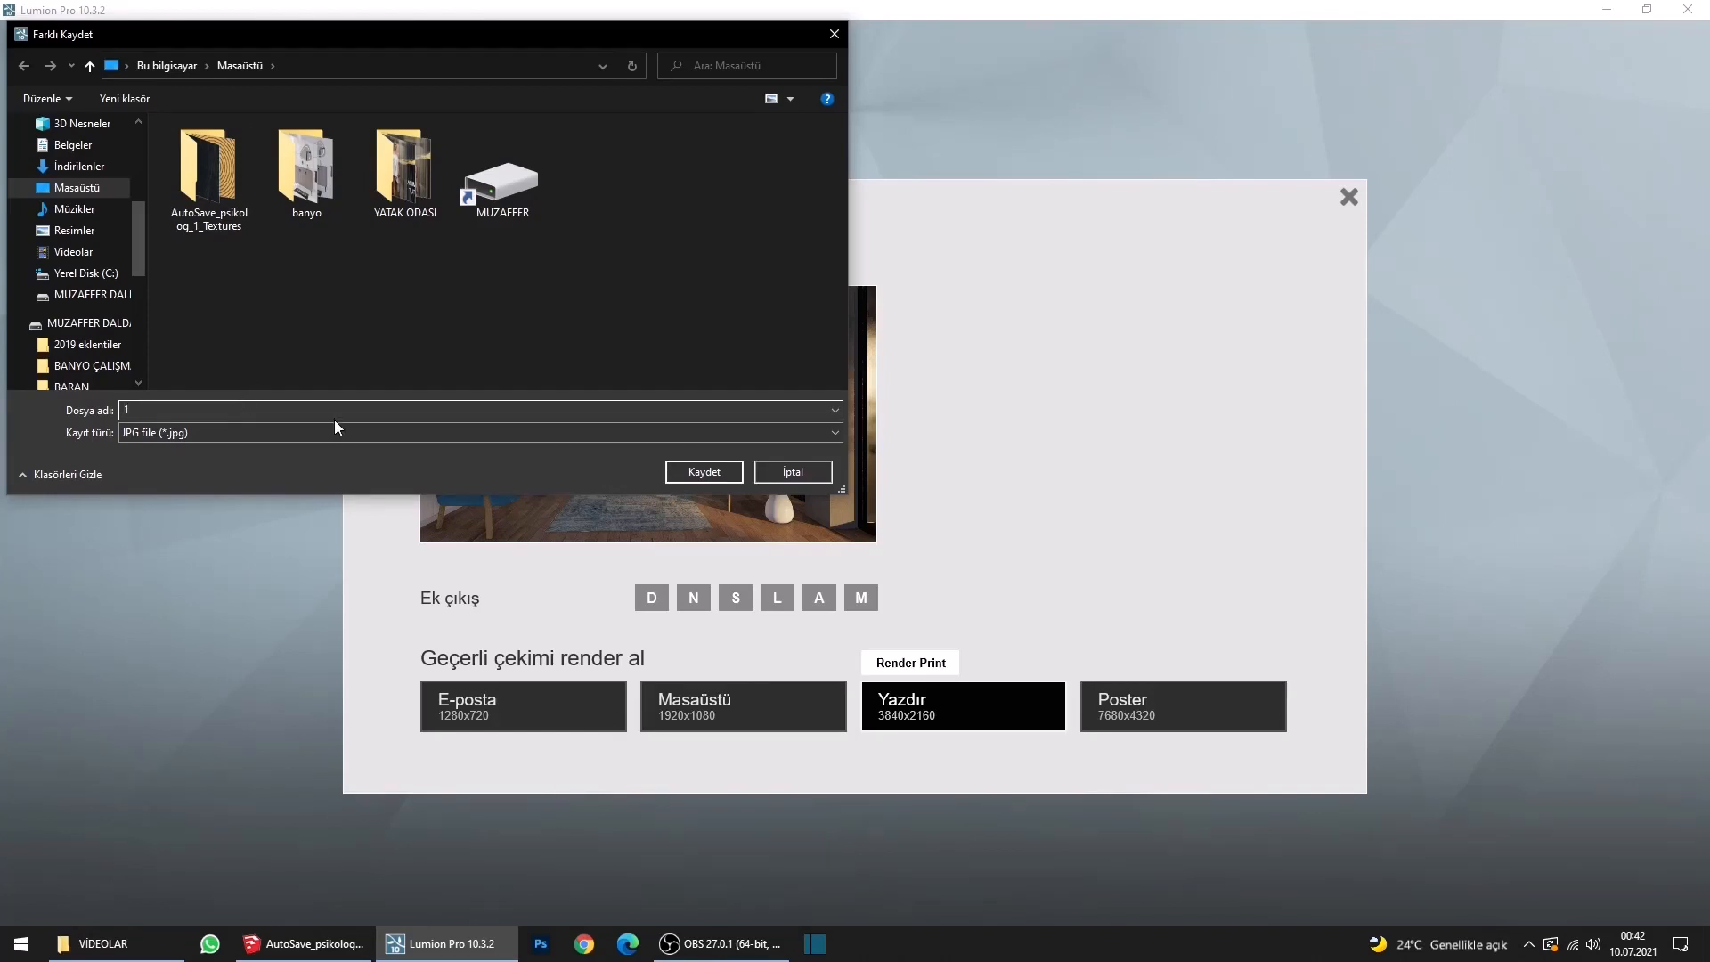
pyautogui.click(702, 471)
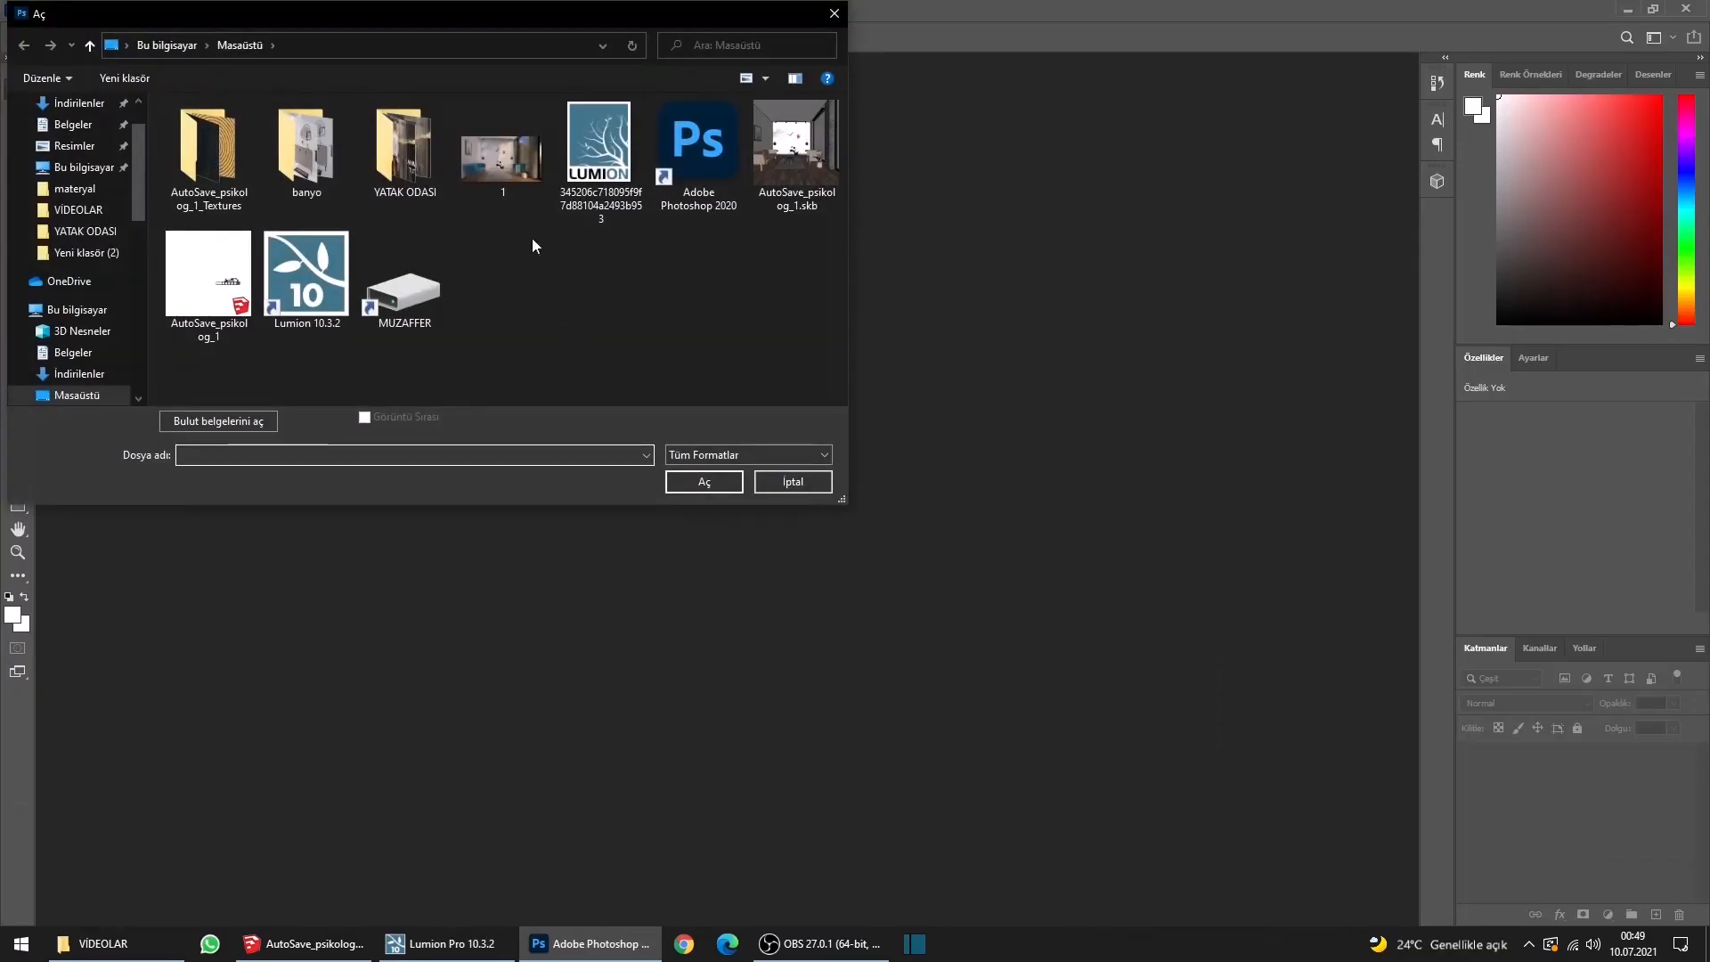
# Switch to Photoshop, open the rendered 1.jpg from the desktop, and open it in the Camera Raw filter.
pyautogui.click(698, 481)
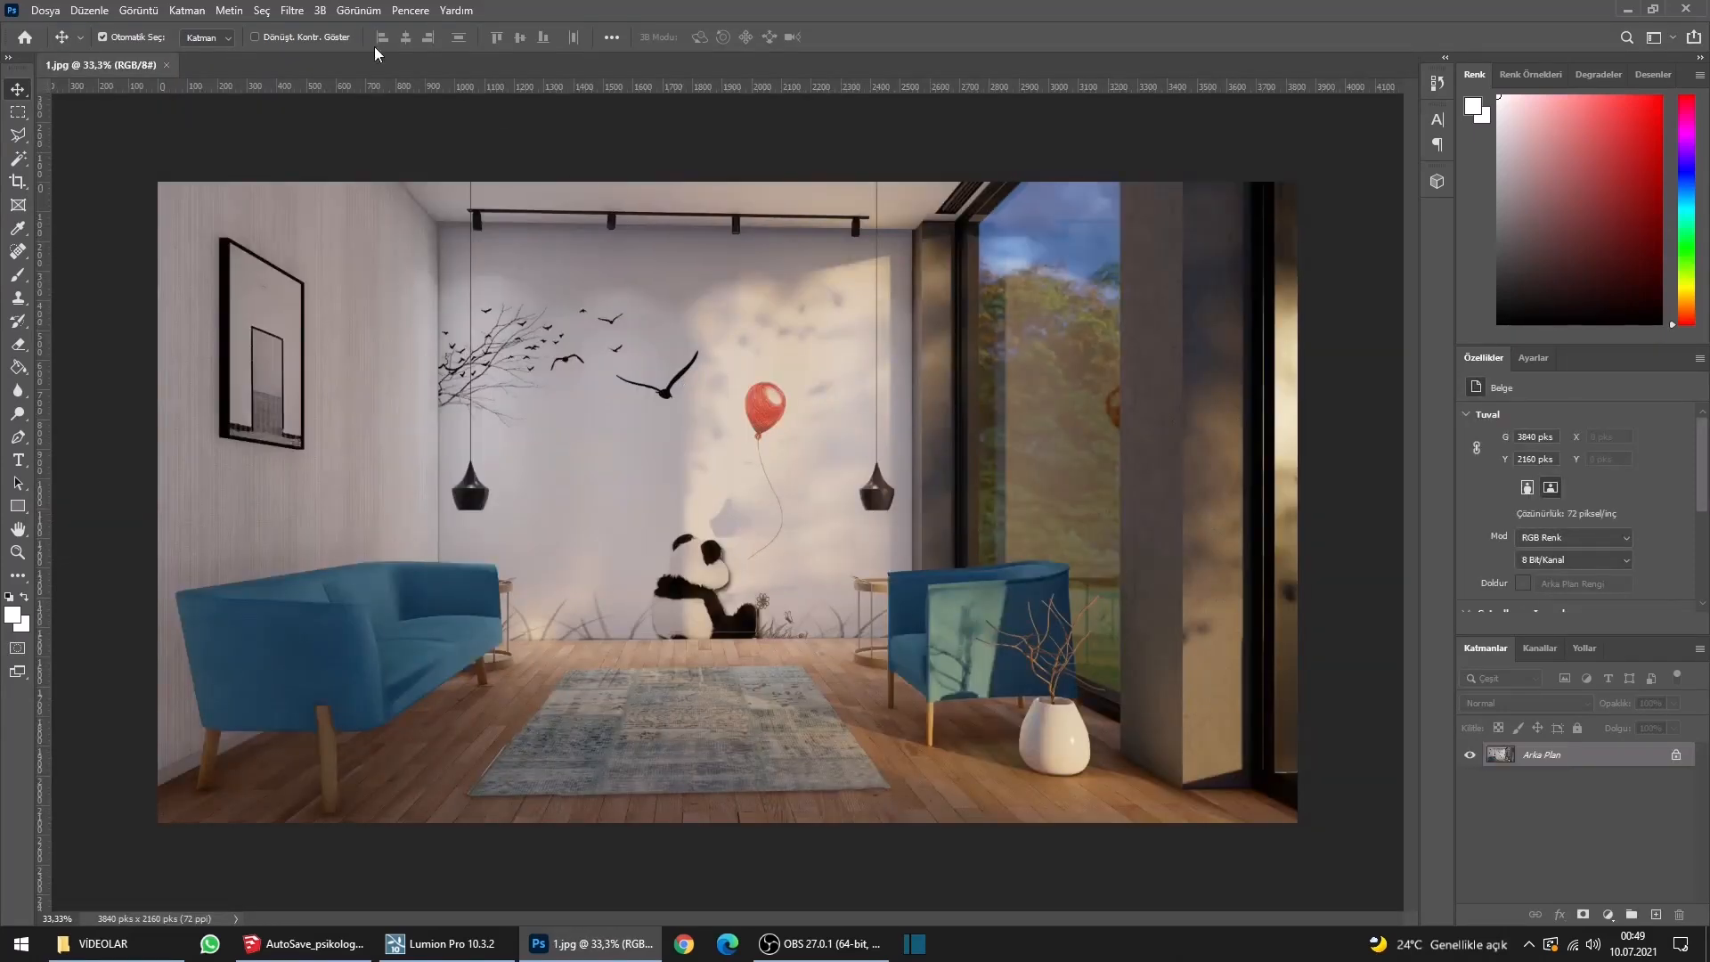
pyautogui.click(292, 10)
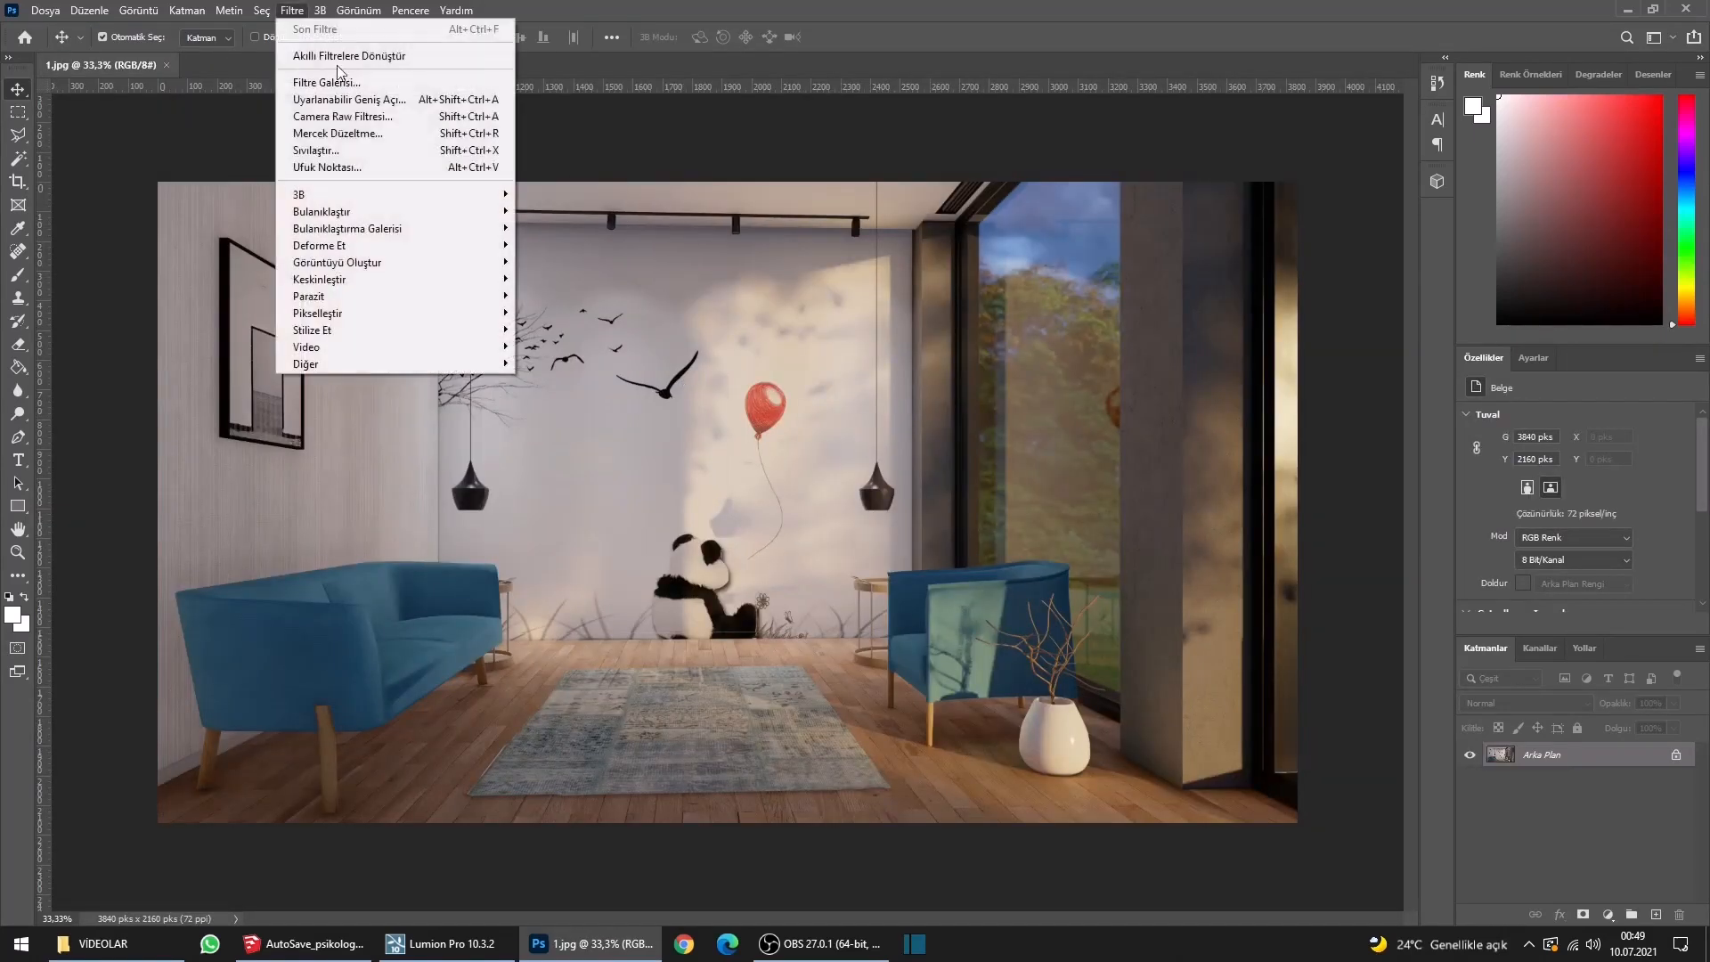
pyautogui.click(372, 119)
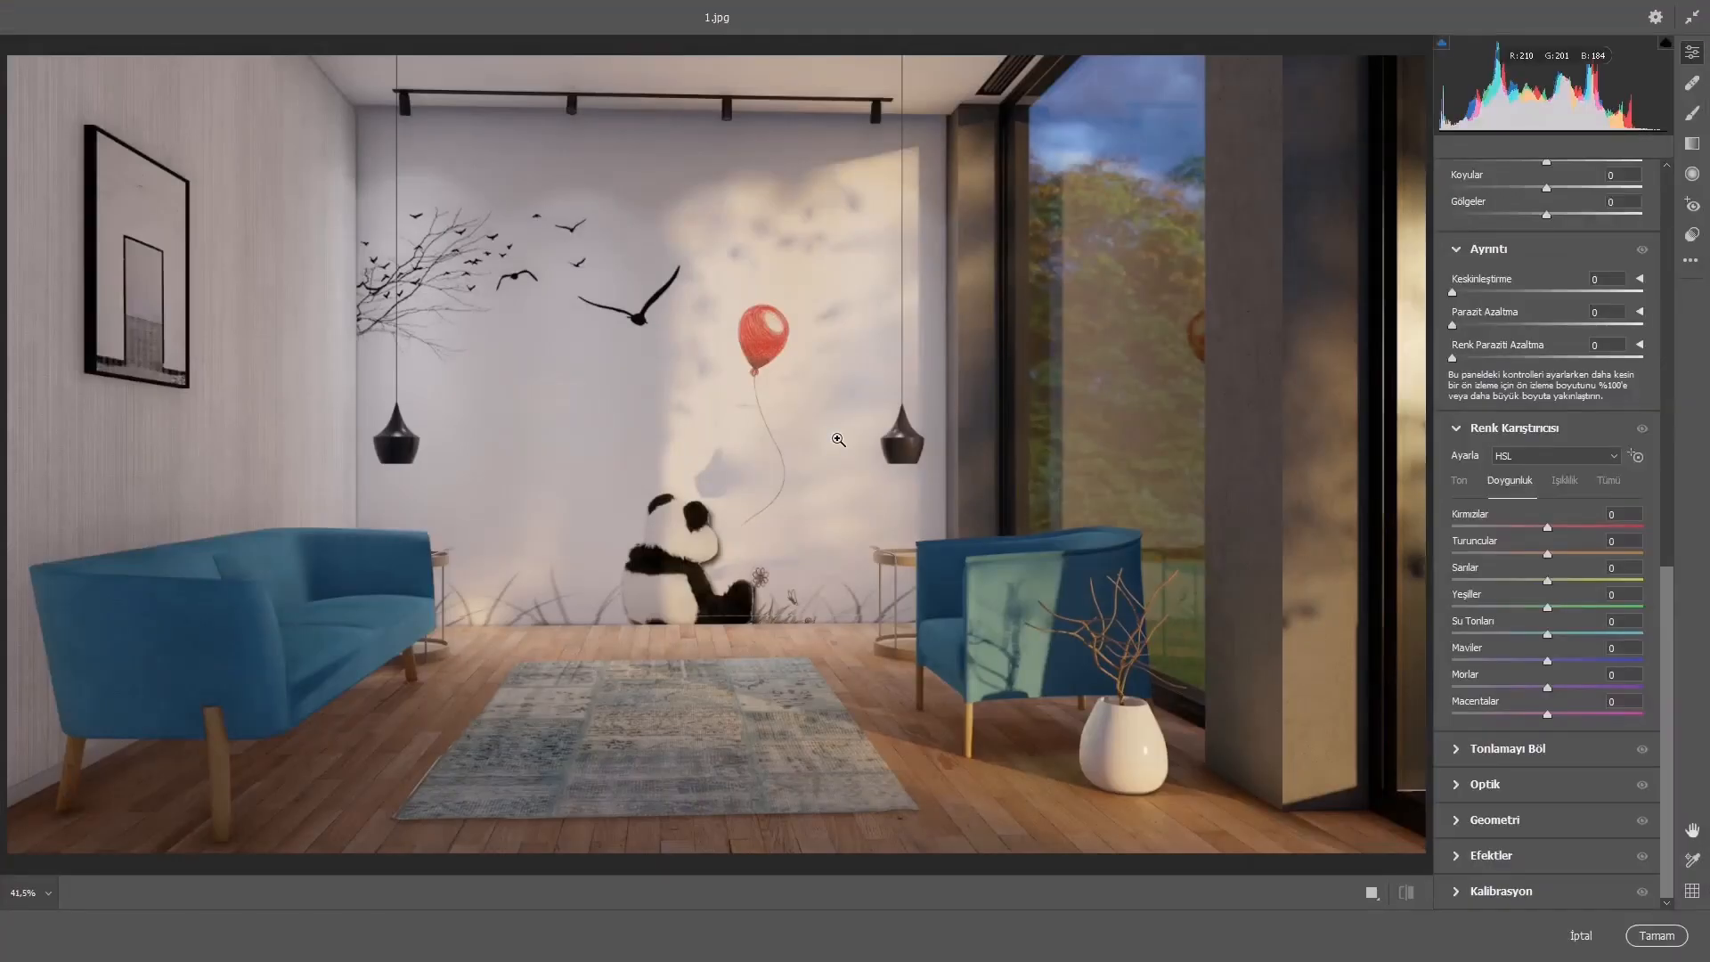
# Leave Camera Raw without applying it, duplicate the Arka Plan layer, and open the copy in the Camera Raw filter.
pyautogui.click(1581, 935)
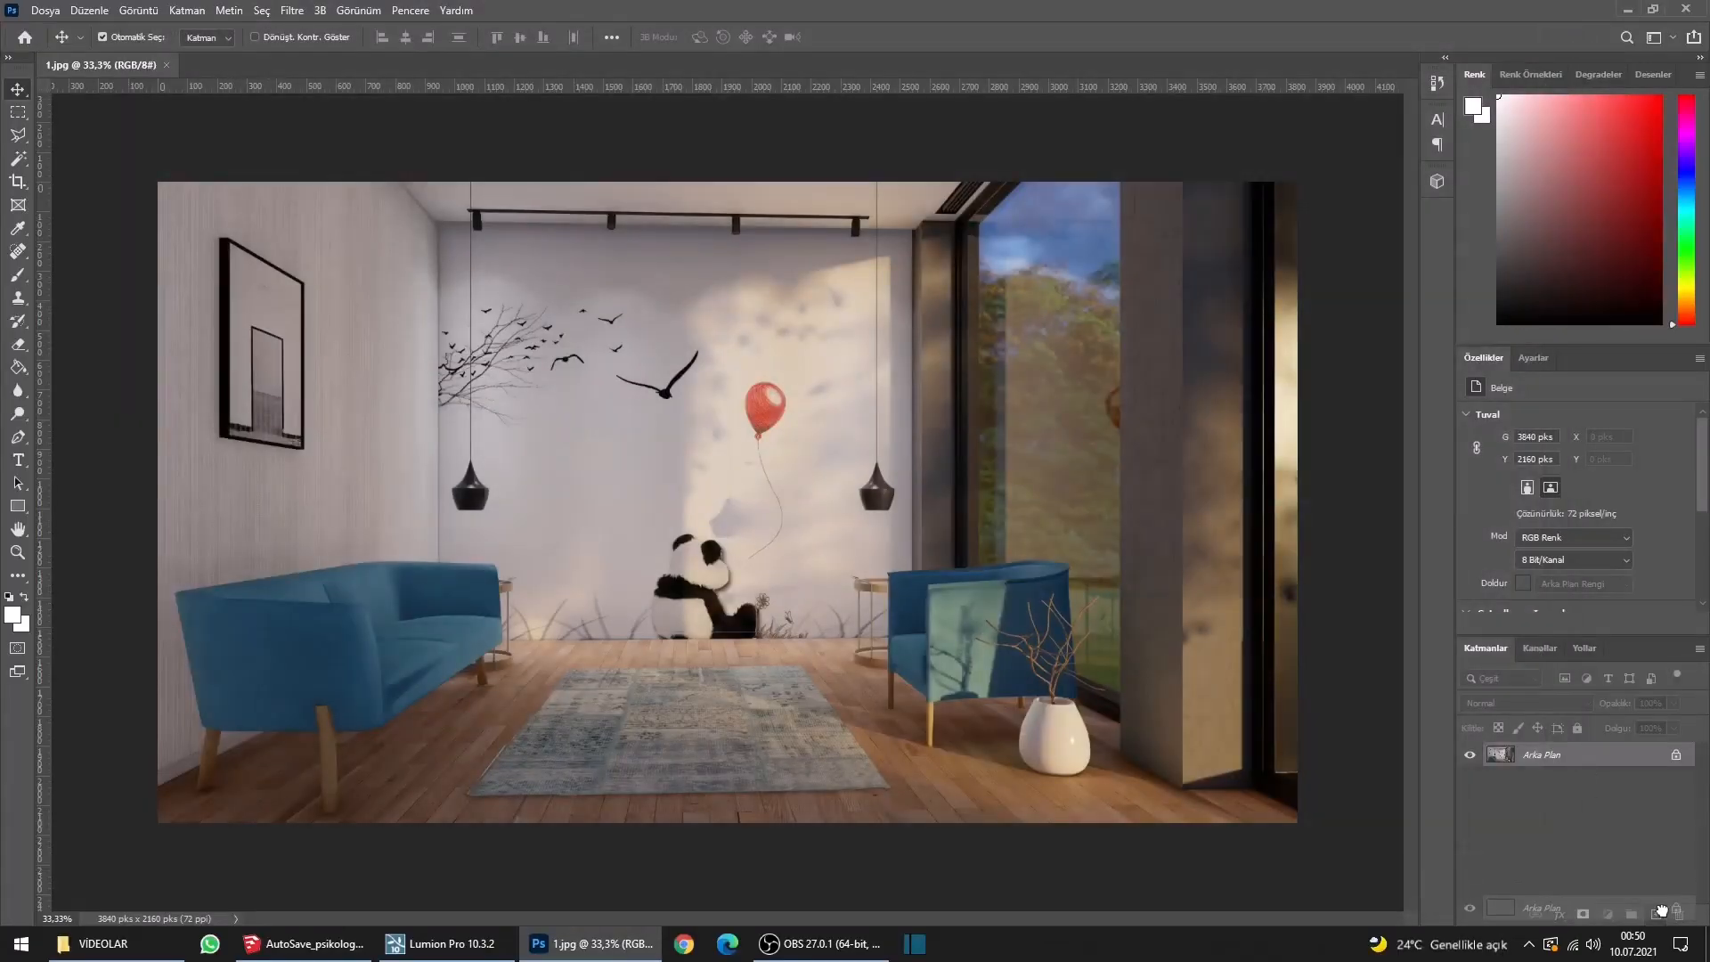
pyautogui.moveTo(1661, 910); pyautogui.dragTo(1657, 913)
pyautogui.click(292, 10)
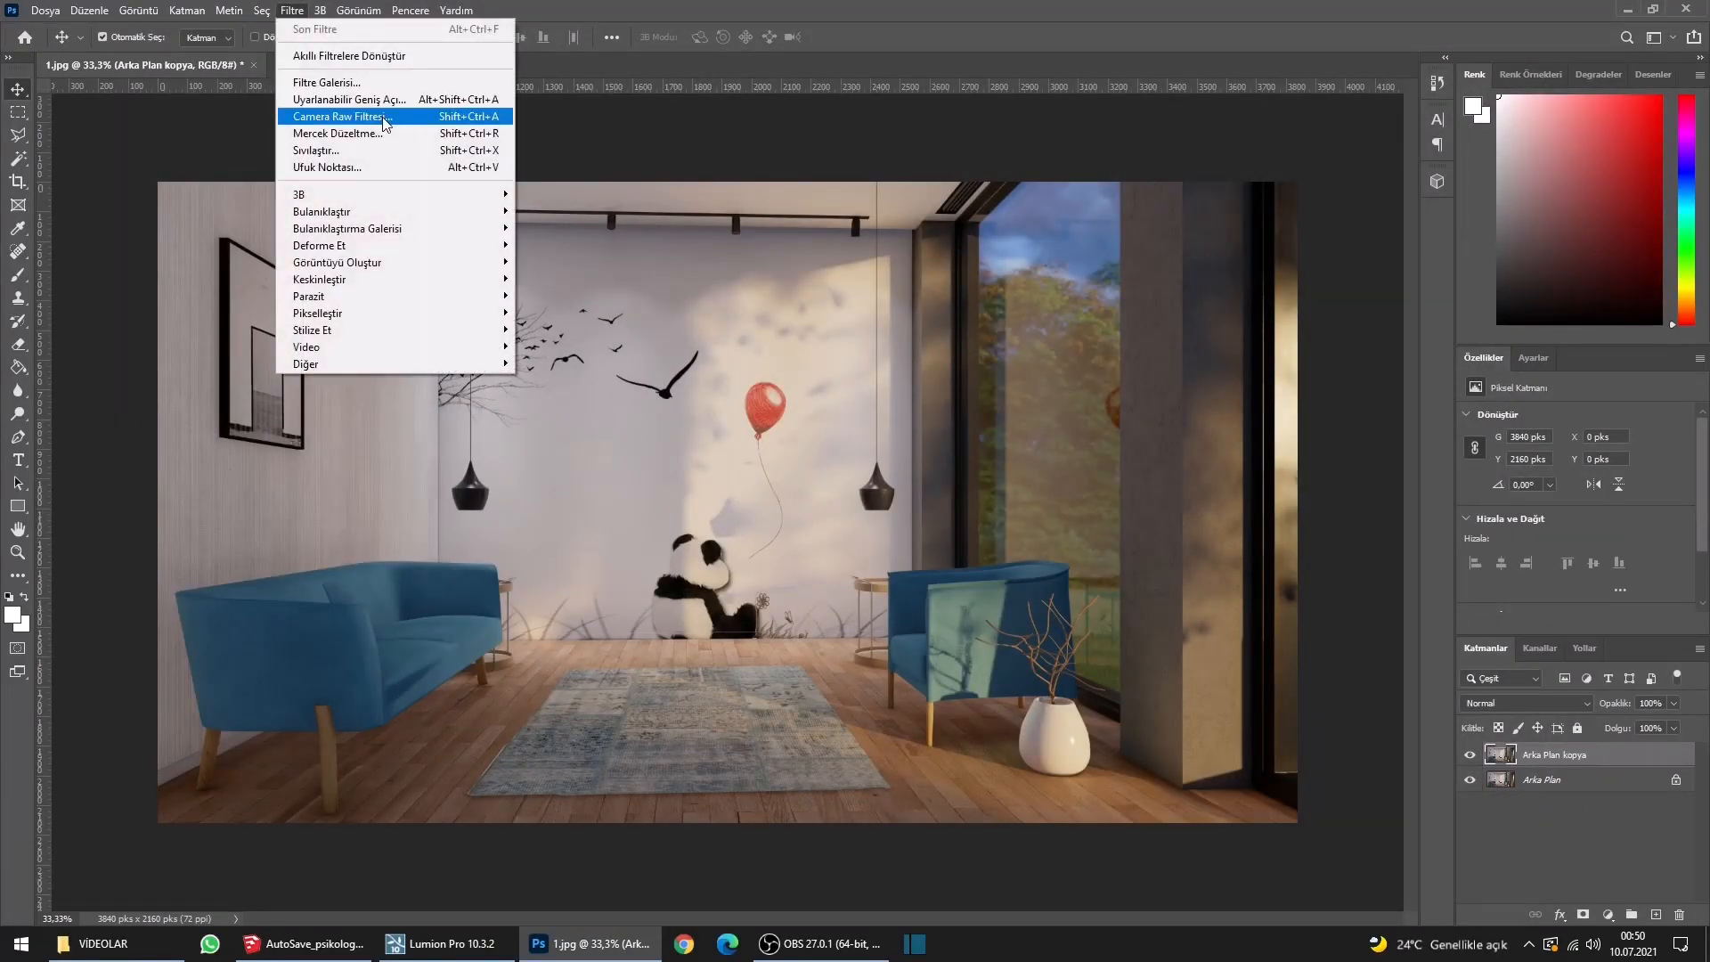
pyautogui.click(373, 118)
# Sample the white balance from the panda's white fur and set Sıcaklık to -5.
pyautogui.scroll(10, 1536, 351)
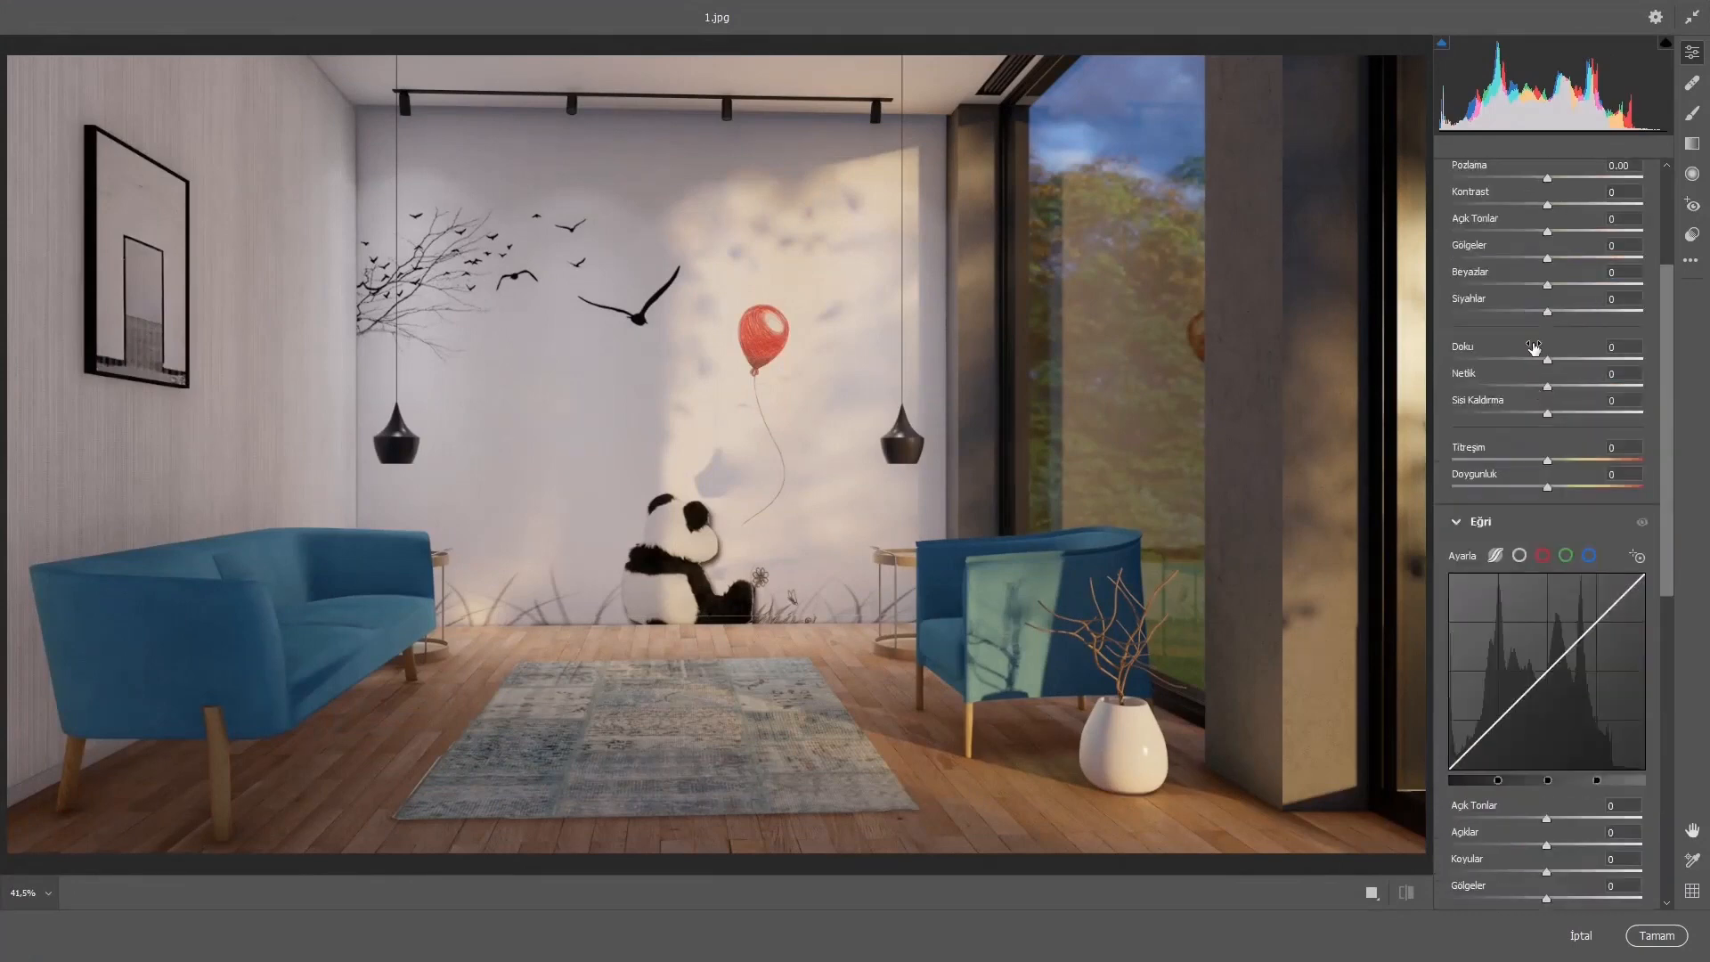
pyautogui.click(1634, 276)
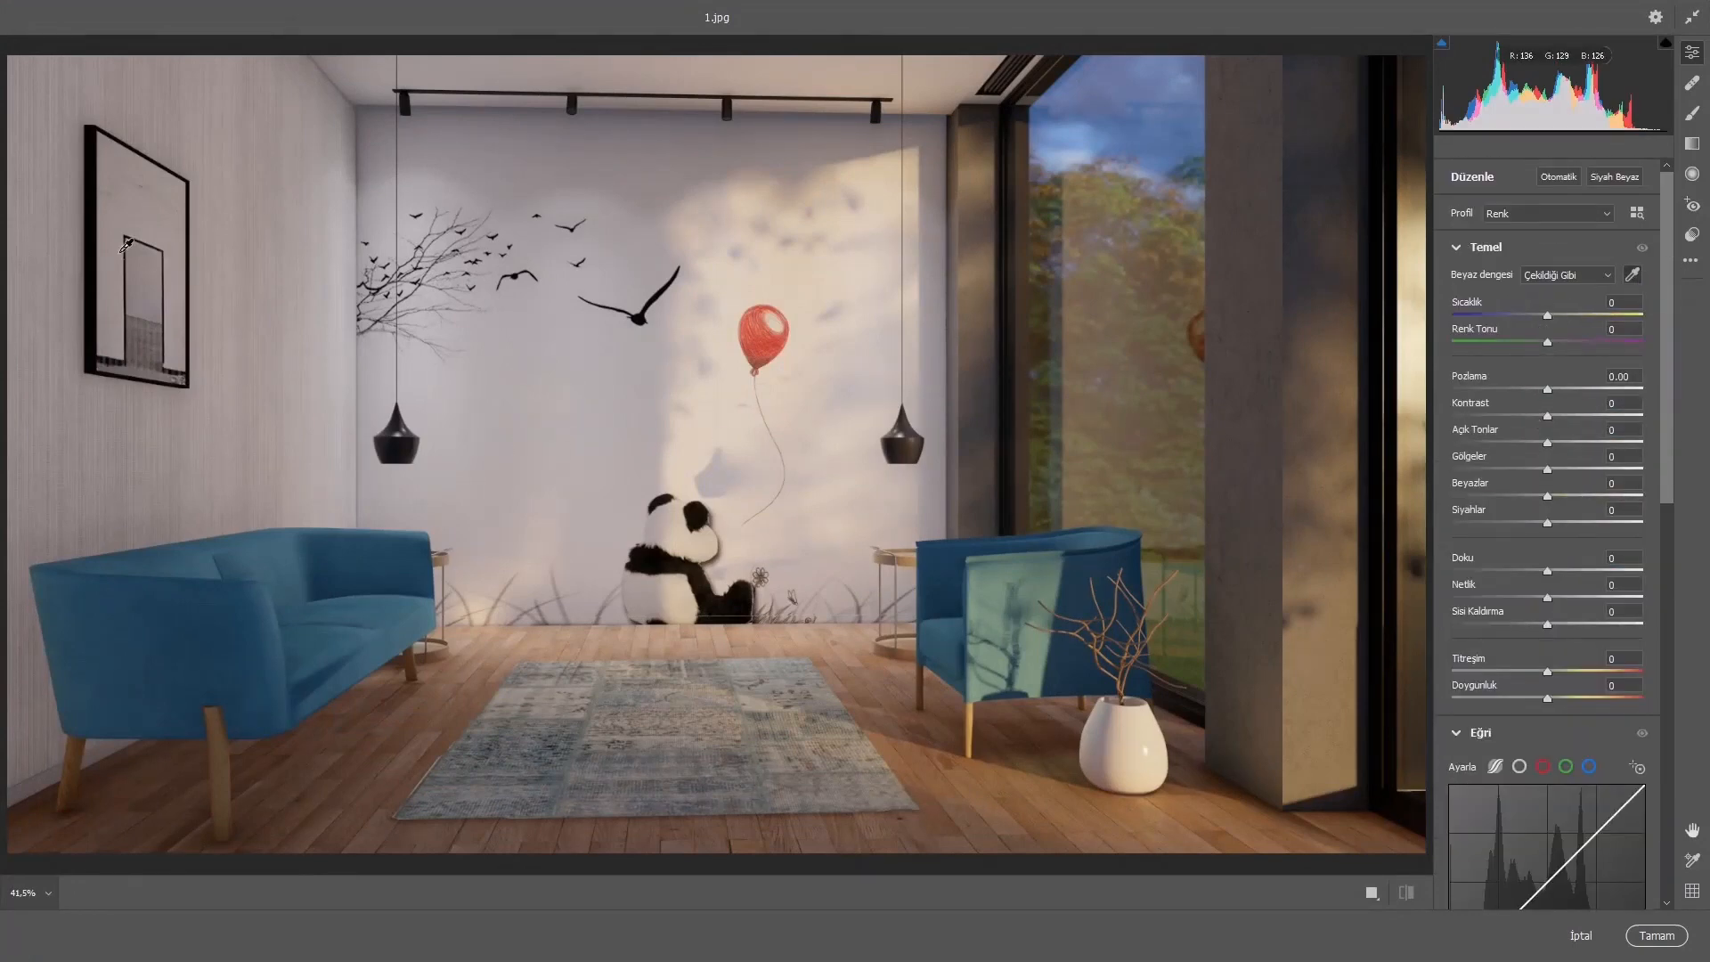
pyautogui.click(695, 537)
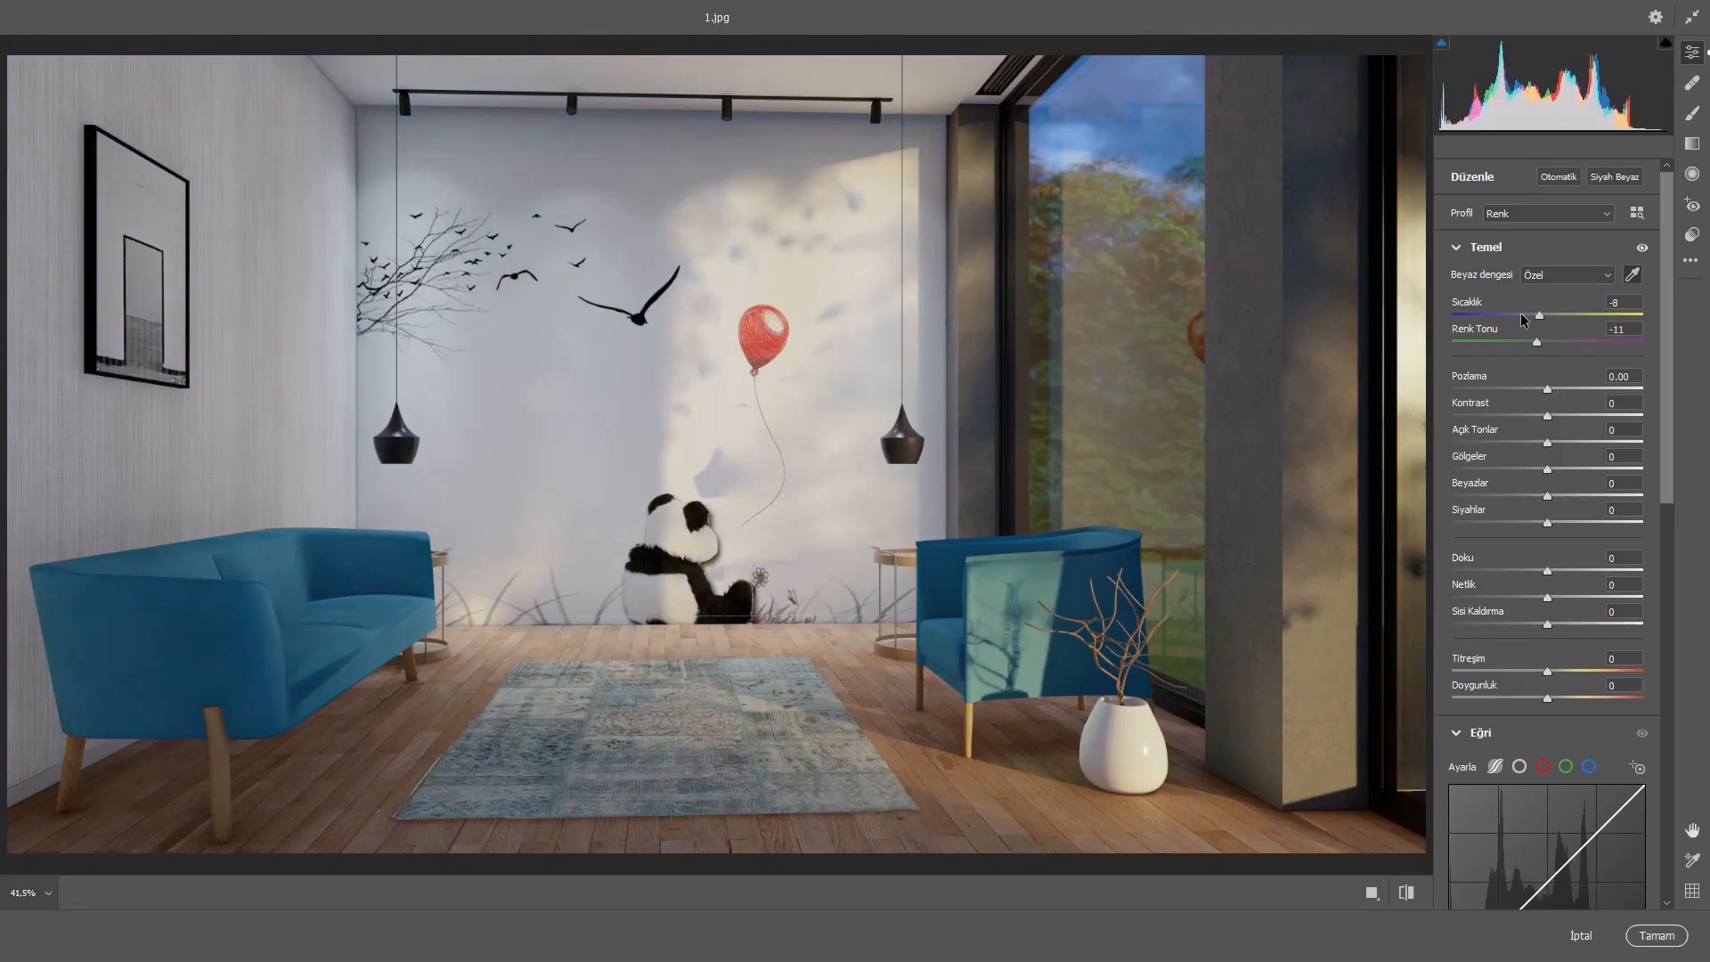
pyautogui.moveTo(1539, 315); pyautogui.dragTo(1543, 316)
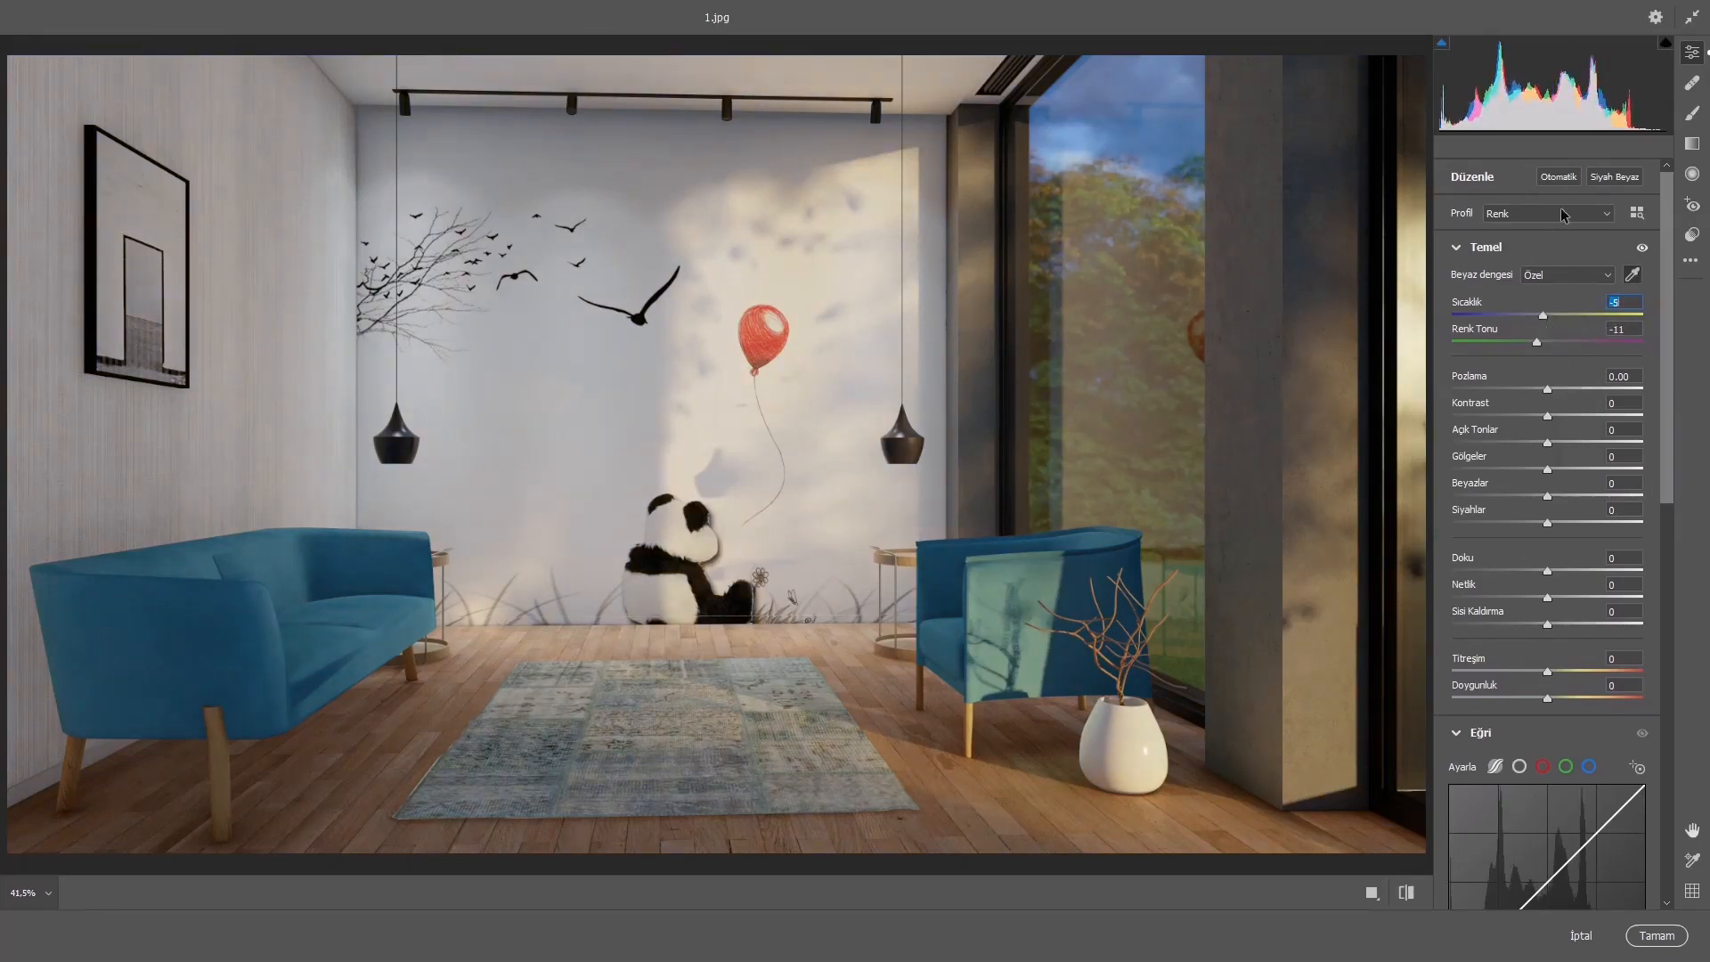
# Apply automatic tone settings (Otomatik), set Pozlama to 0, and set Gölgeler to +26.
pyautogui.click(1559, 176)
pyautogui.click(1619, 375)
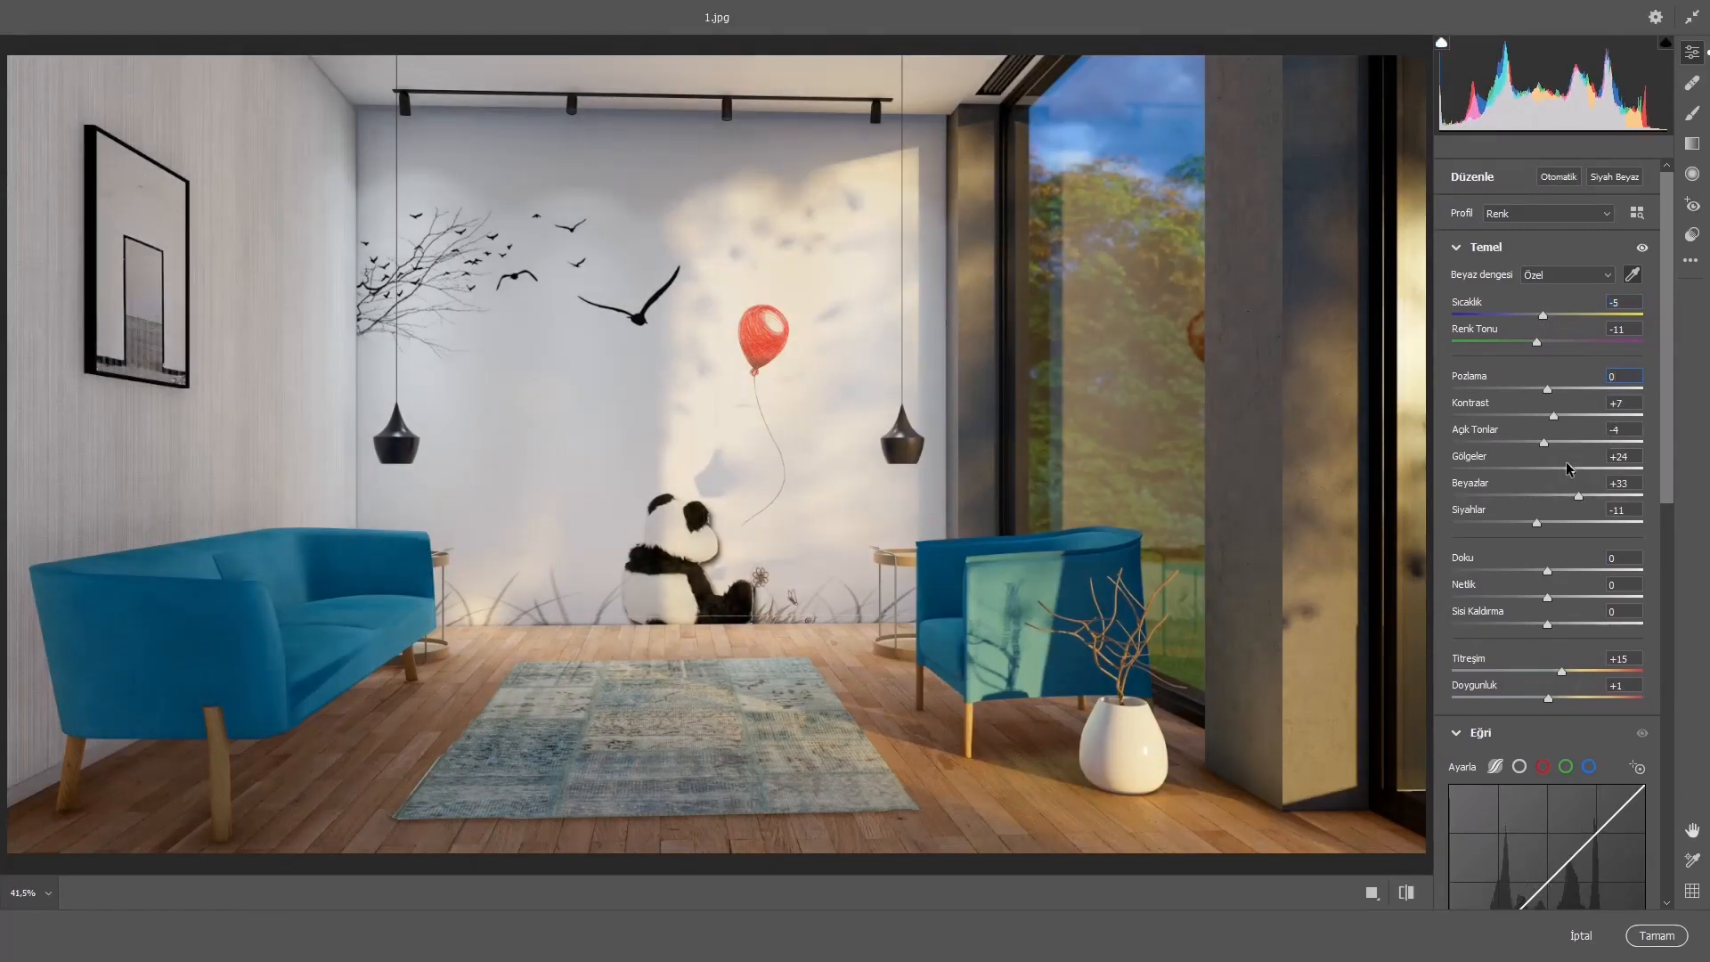
pyautogui.moveTo(1569, 469); pyautogui.dragTo(1572, 462)
# Set Doku to +24 and Netlik to +2, and the Eğri values Açık Tonlar +12, Açıklar -6, Koyular +14, Gölgeler -12.
pyautogui.moveTo(1547, 570); pyautogui.dragTo(1534, 677)
pyautogui.scroll(-5, 1548, 593)
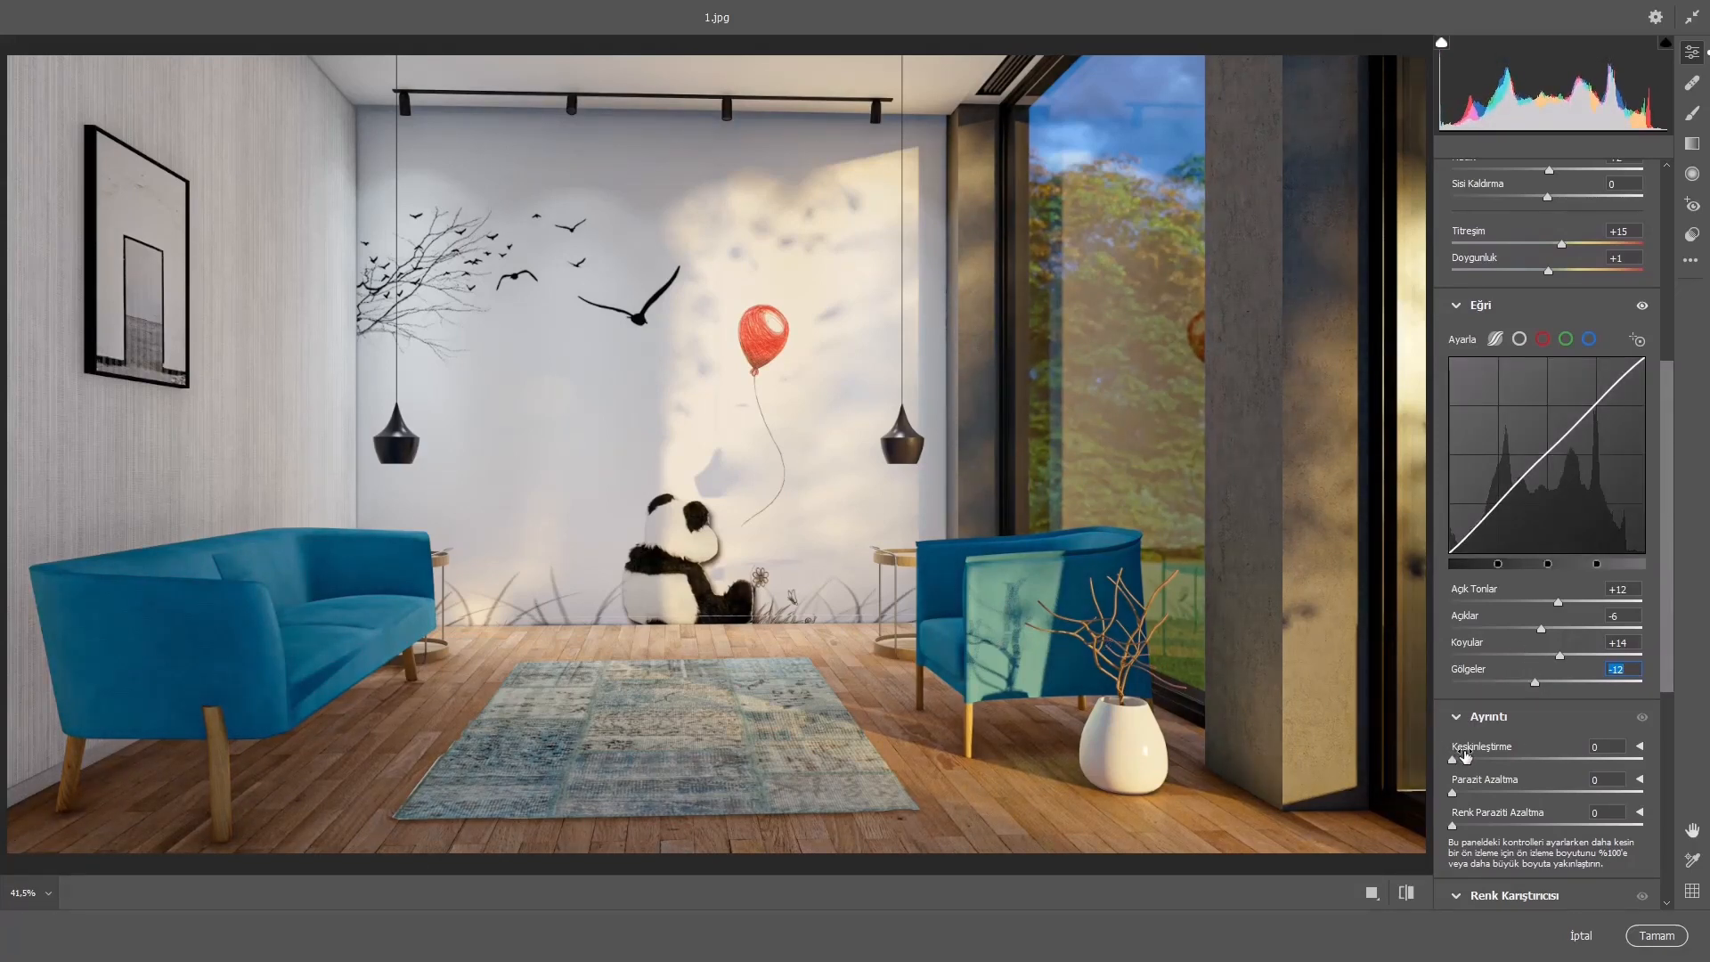
# Set the sharpening (Keskinleştirme) to 35 and the Optik Vinyet to -63.
pyautogui.moveTo(1465, 755); pyautogui.dragTo(1478, 753)
pyautogui.scroll(-5, 1486, 752)
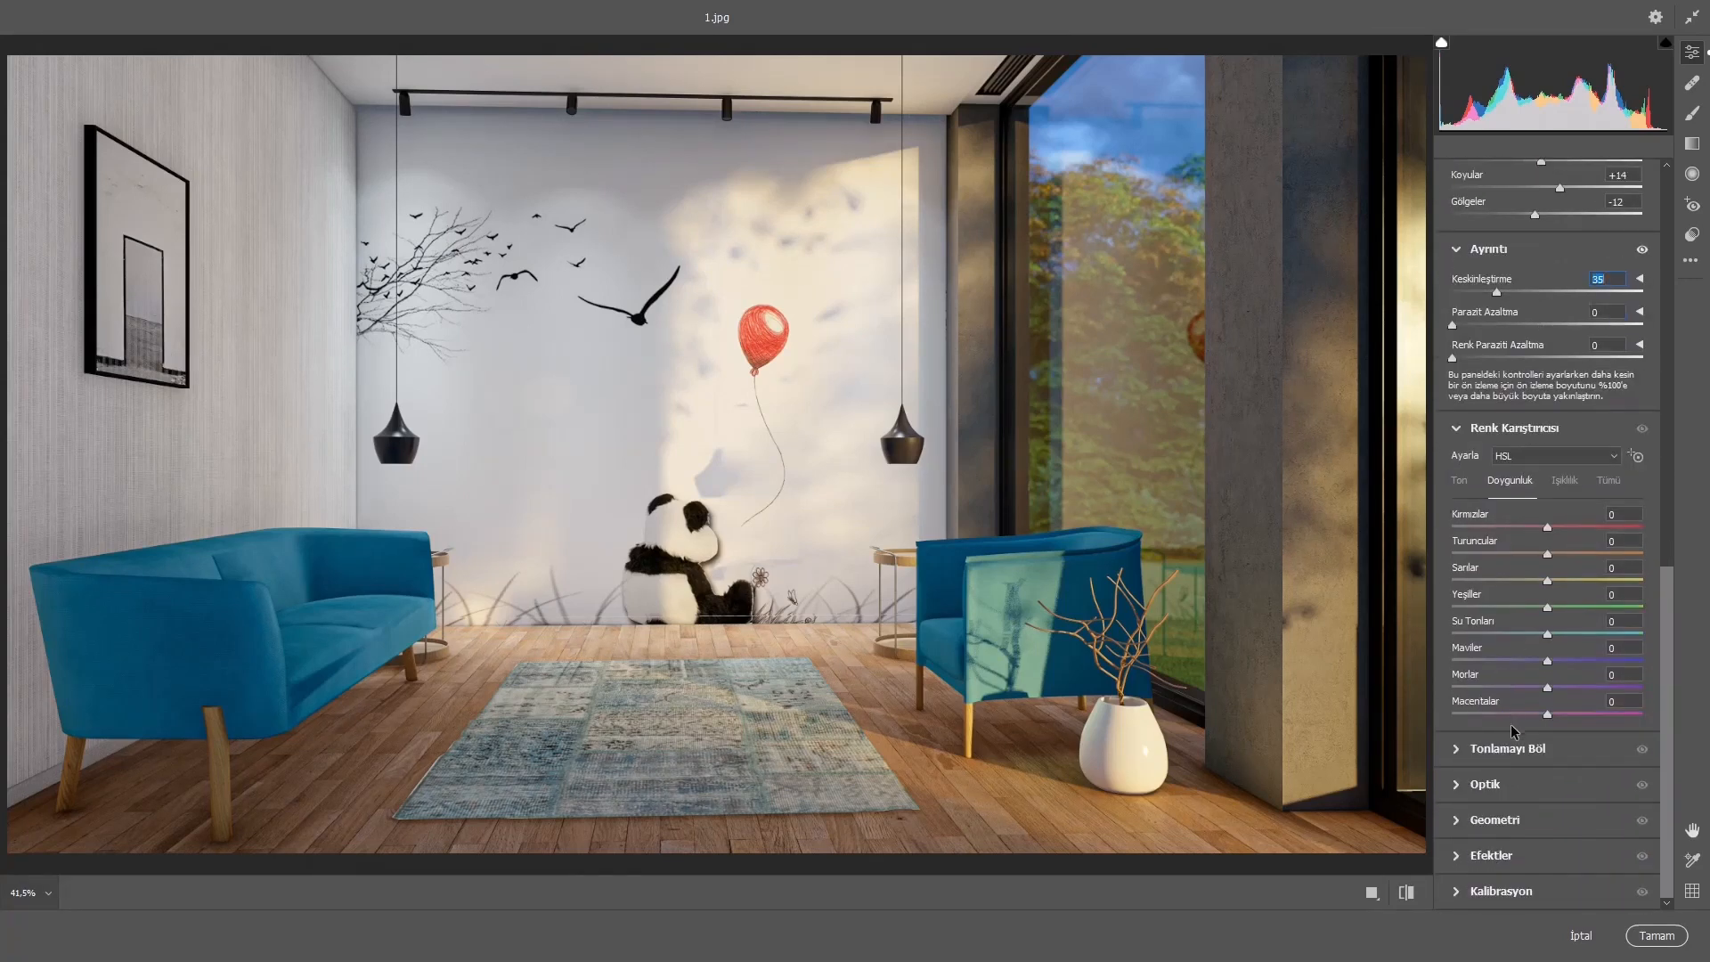
pyautogui.click(1494, 787)
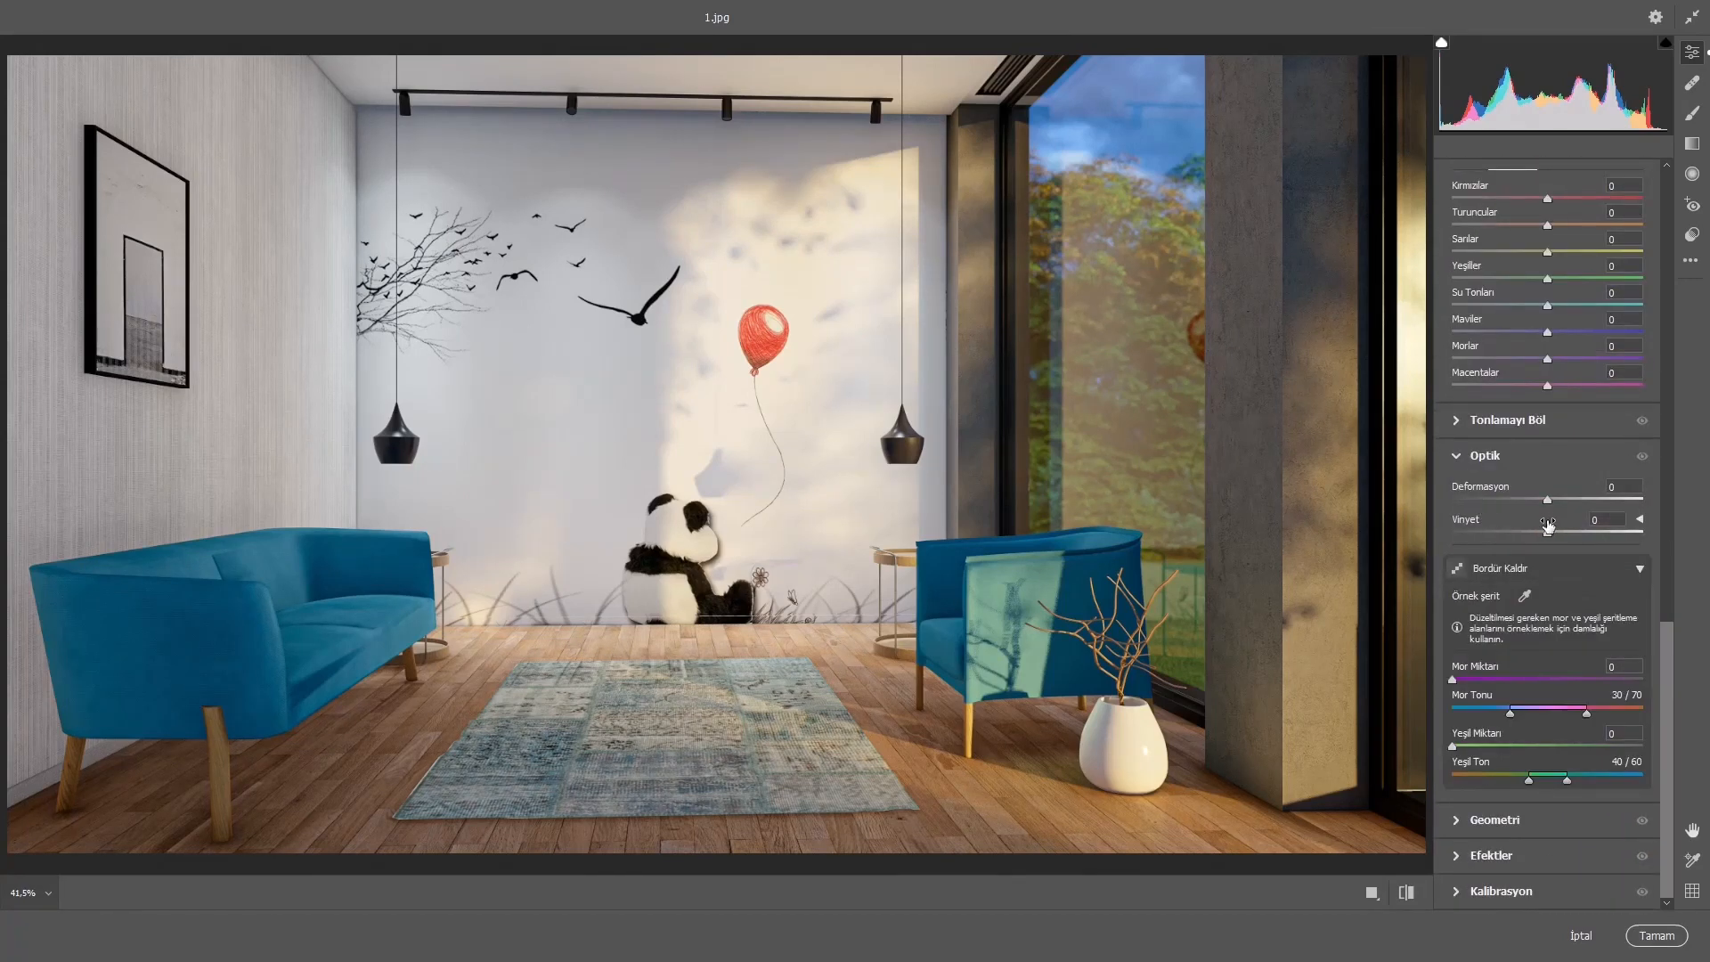
pyautogui.moveTo(1548, 529); pyautogui.dragTo(1492, 534)
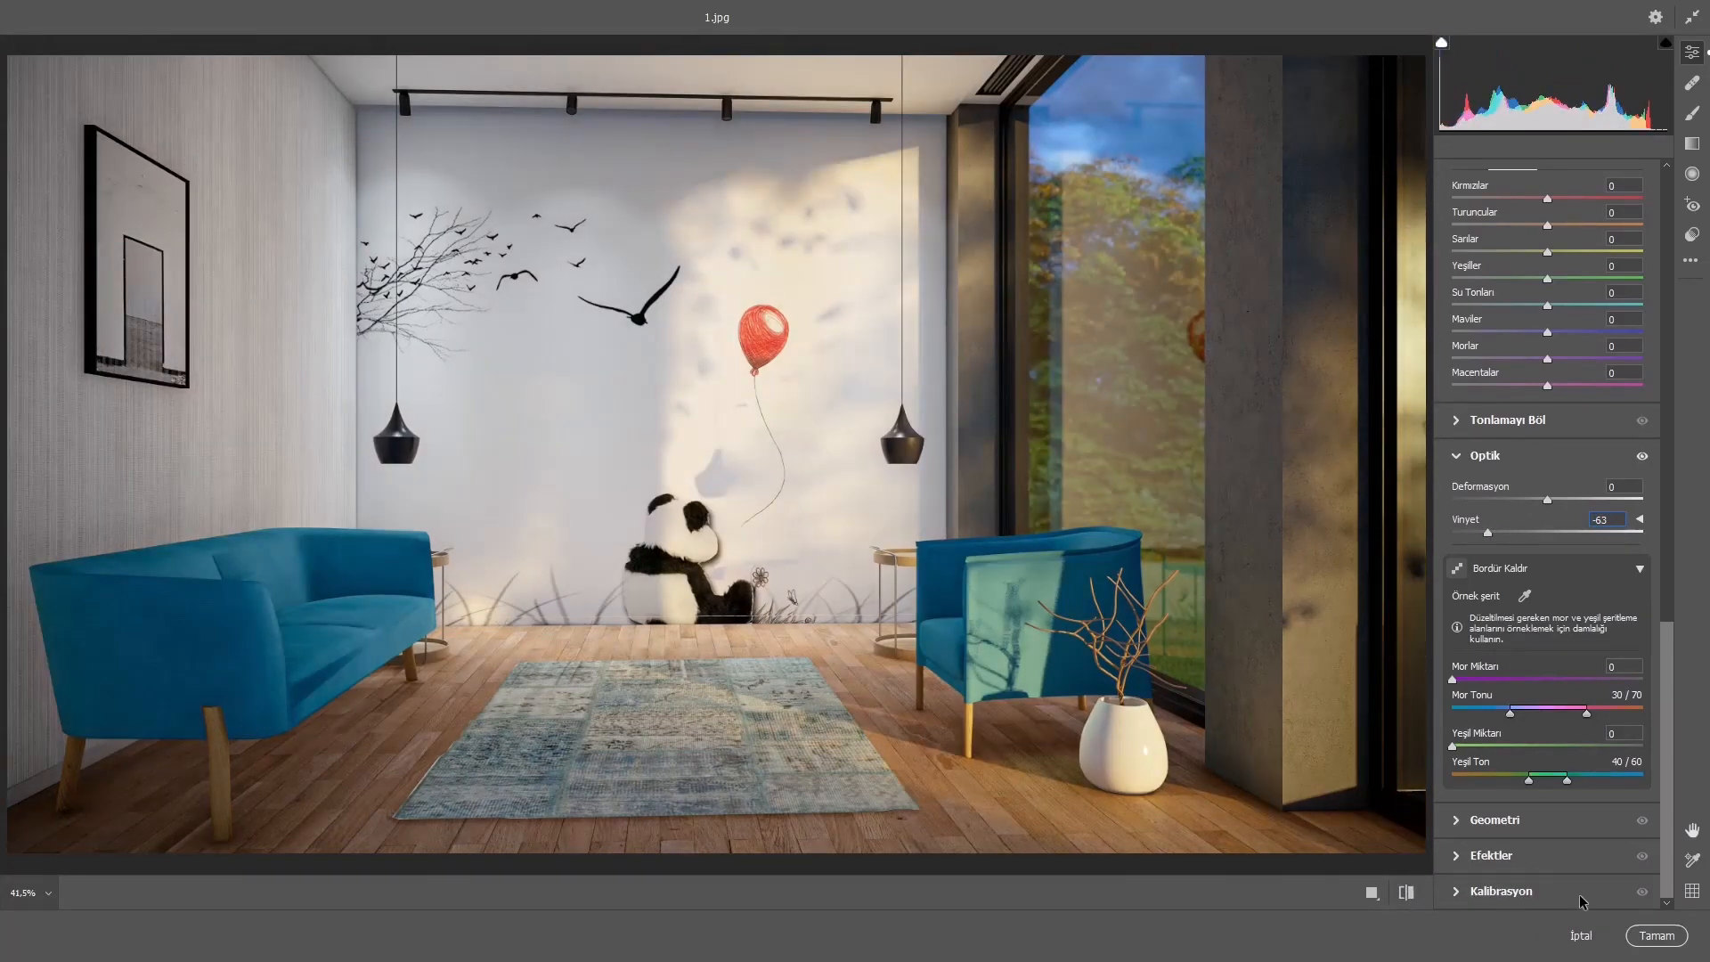
# Readjust the Eğri tone curve to Açıklar +7, Gölgeler +5 and Açık Tonlar +1.
pyautogui.scroll(8, 1465, 677)
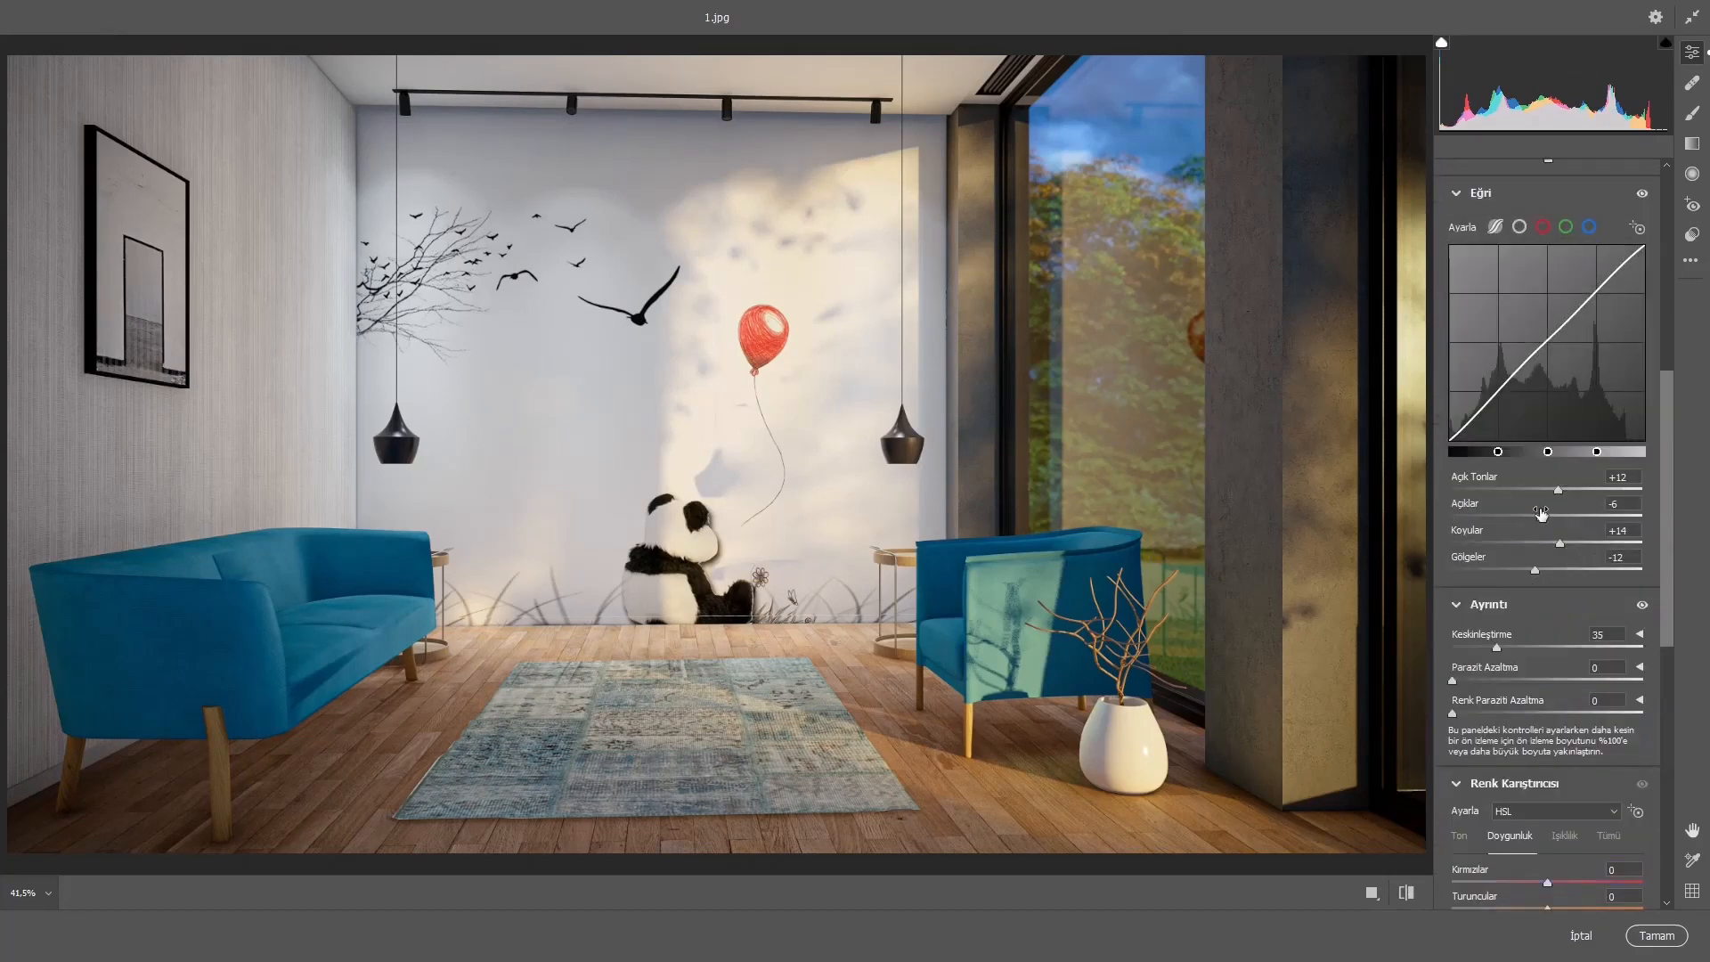
pyautogui.moveTo(1541, 514); pyautogui.dragTo(1550, 570)
pyautogui.moveTo(1558, 489); pyautogui.dragTo(1550, 488)
# Compare the image with and without the Eğri and Temel adjustments.
pyautogui.scroll(2, 1549, 472)
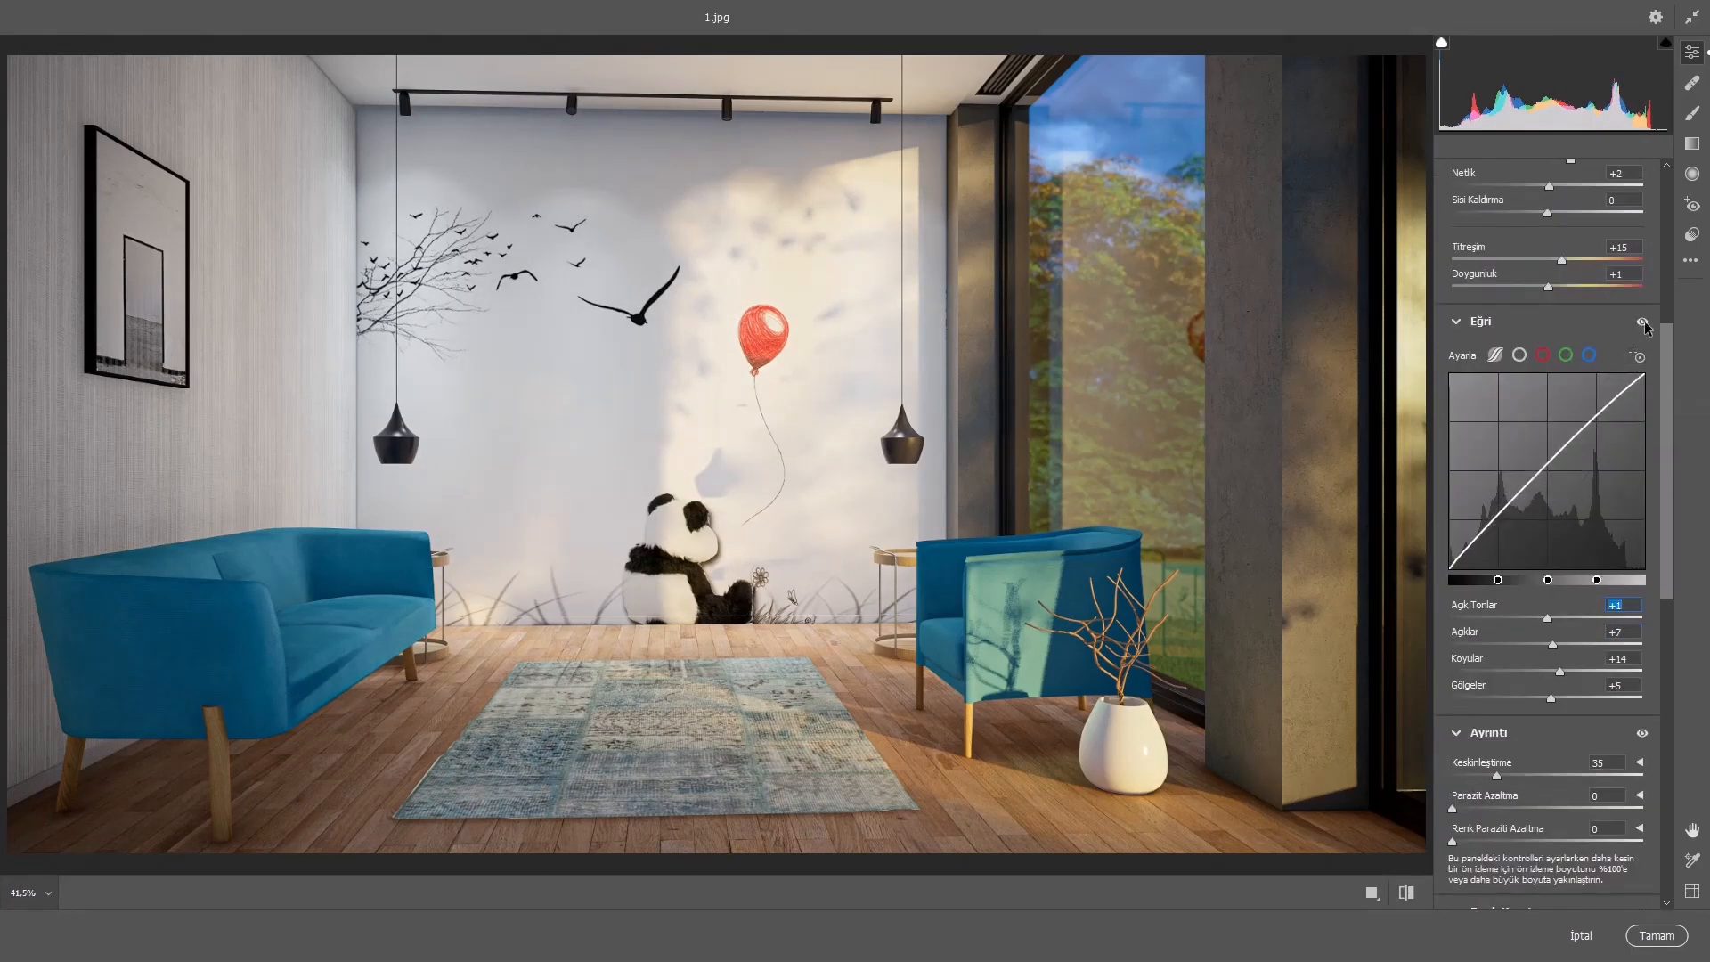
pyautogui.click(1644, 322)
pyautogui.click(1644, 322)
pyautogui.click(1644, 323)
pyautogui.scroll(5, 1644, 325)
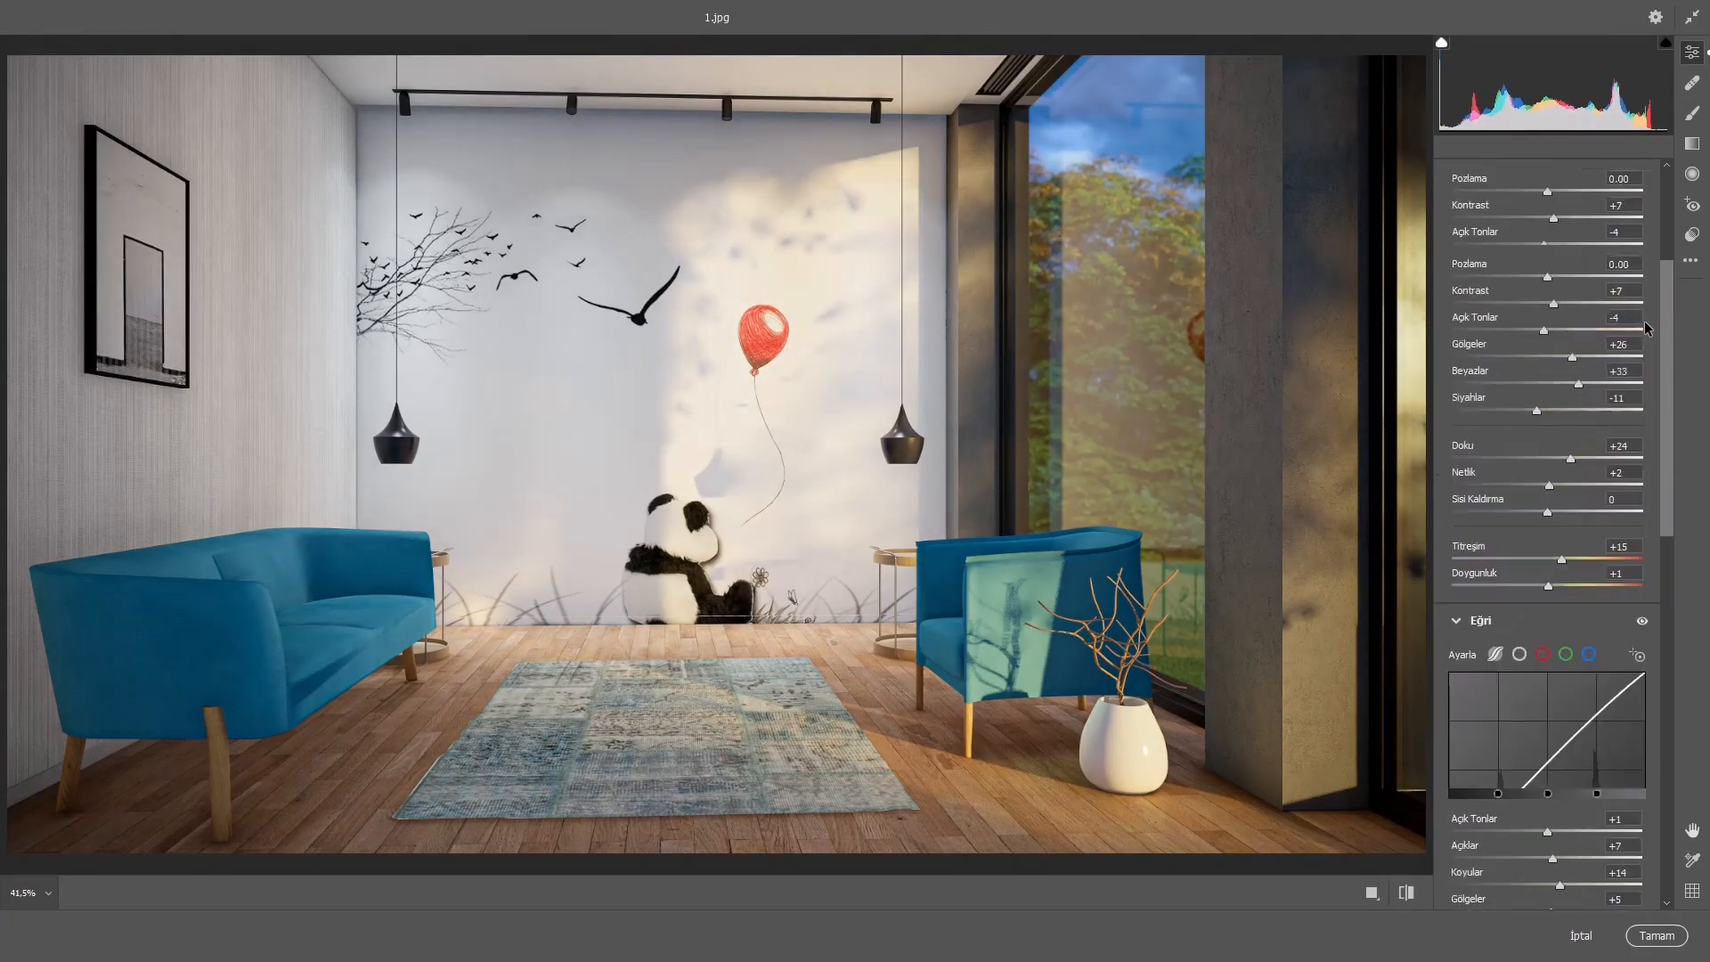
pyautogui.click(1643, 250)
pyautogui.click(1643, 249)
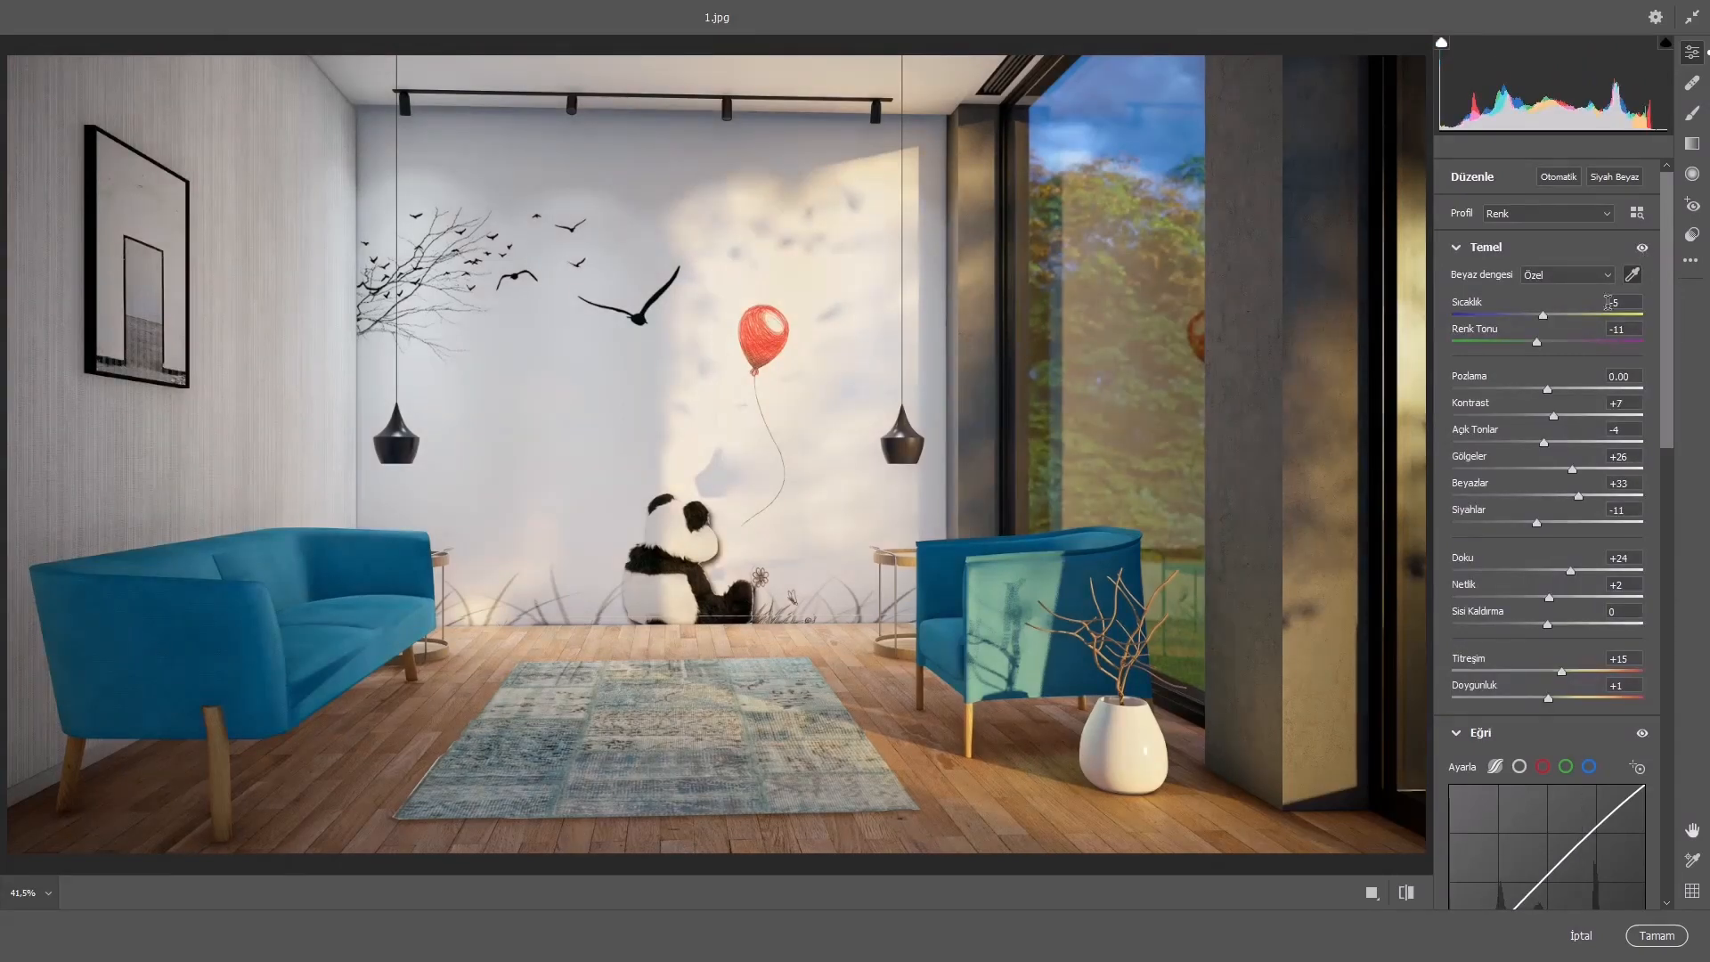
# Raise Renk Tonu to about its neutral midpoint and compare the image with and without the Temel adjustments.
pyautogui.moveTo(1537, 341); pyautogui.dragTo(1548, 340)
pyautogui.click(1643, 250)
pyautogui.click(1644, 250)
pyautogui.click(1643, 249)
pyautogui.click(1643, 249)
# Apply the Camera Raw edits to the layer copy and compare it with the original layer.
pyautogui.click(1657, 935)
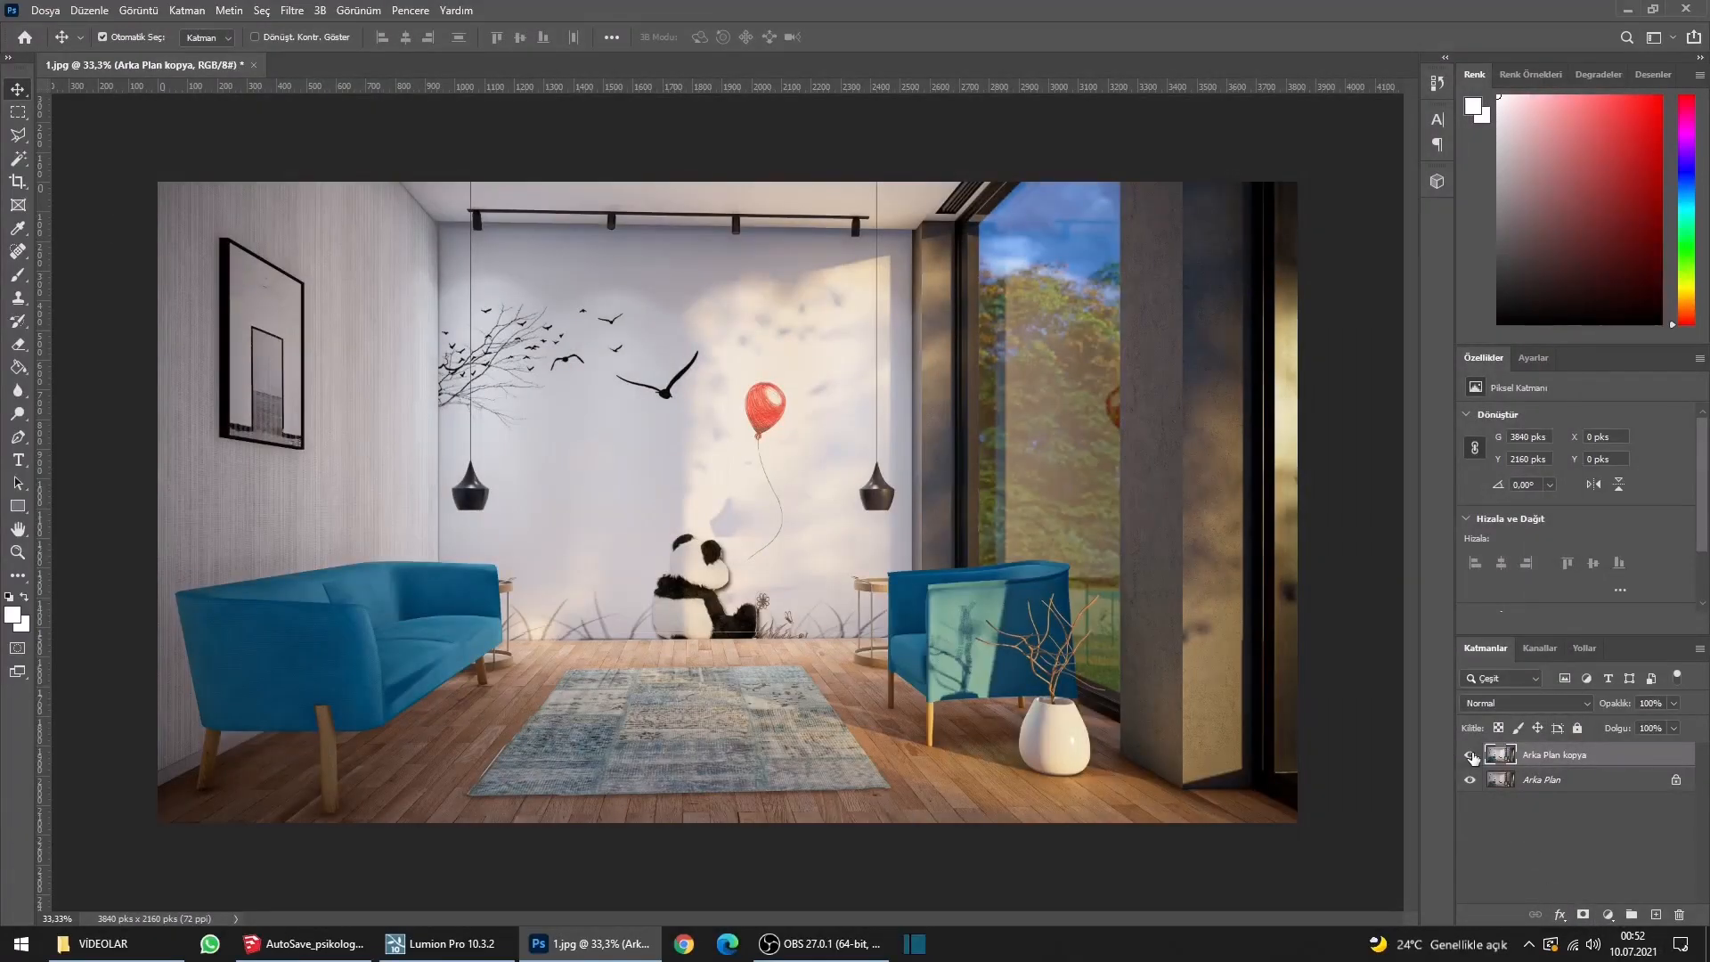
pyautogui.click(1472, 755)
pyautogui.click(1472, 755)
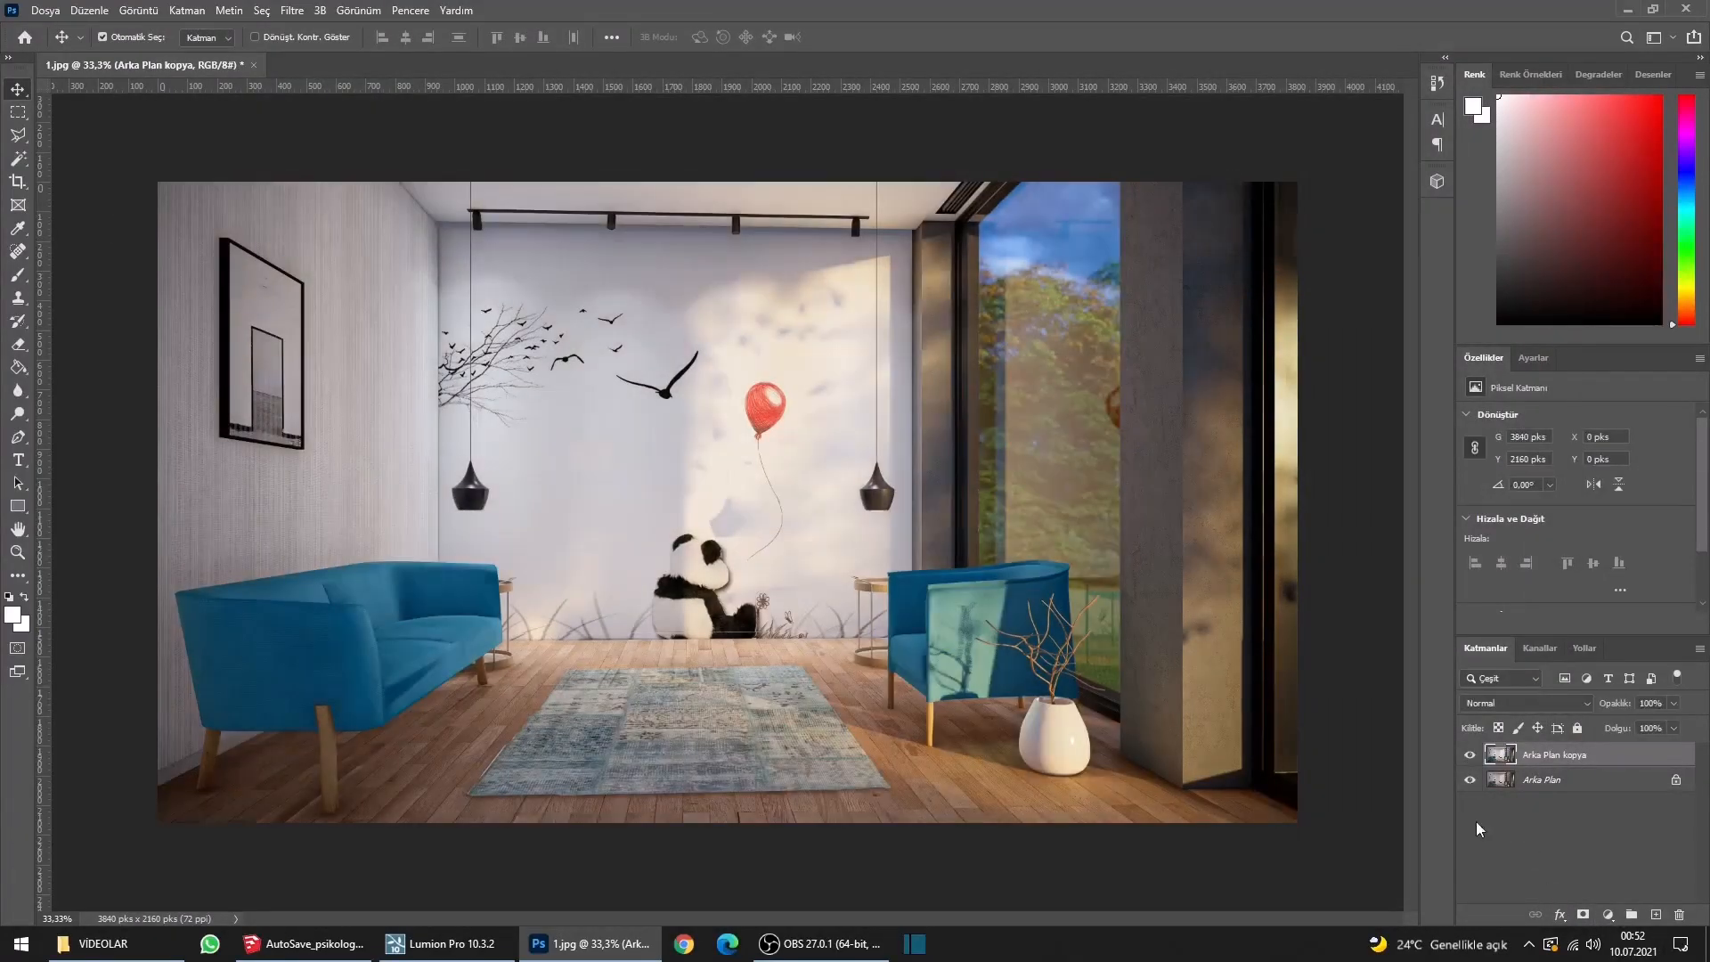
# Save the edited image to the desktop (Masaüstü) as JPEG under the name 1, replacing the existing 1.jpg.
pyautogui.click(44, 10)
pyautogui.click(89, 222)
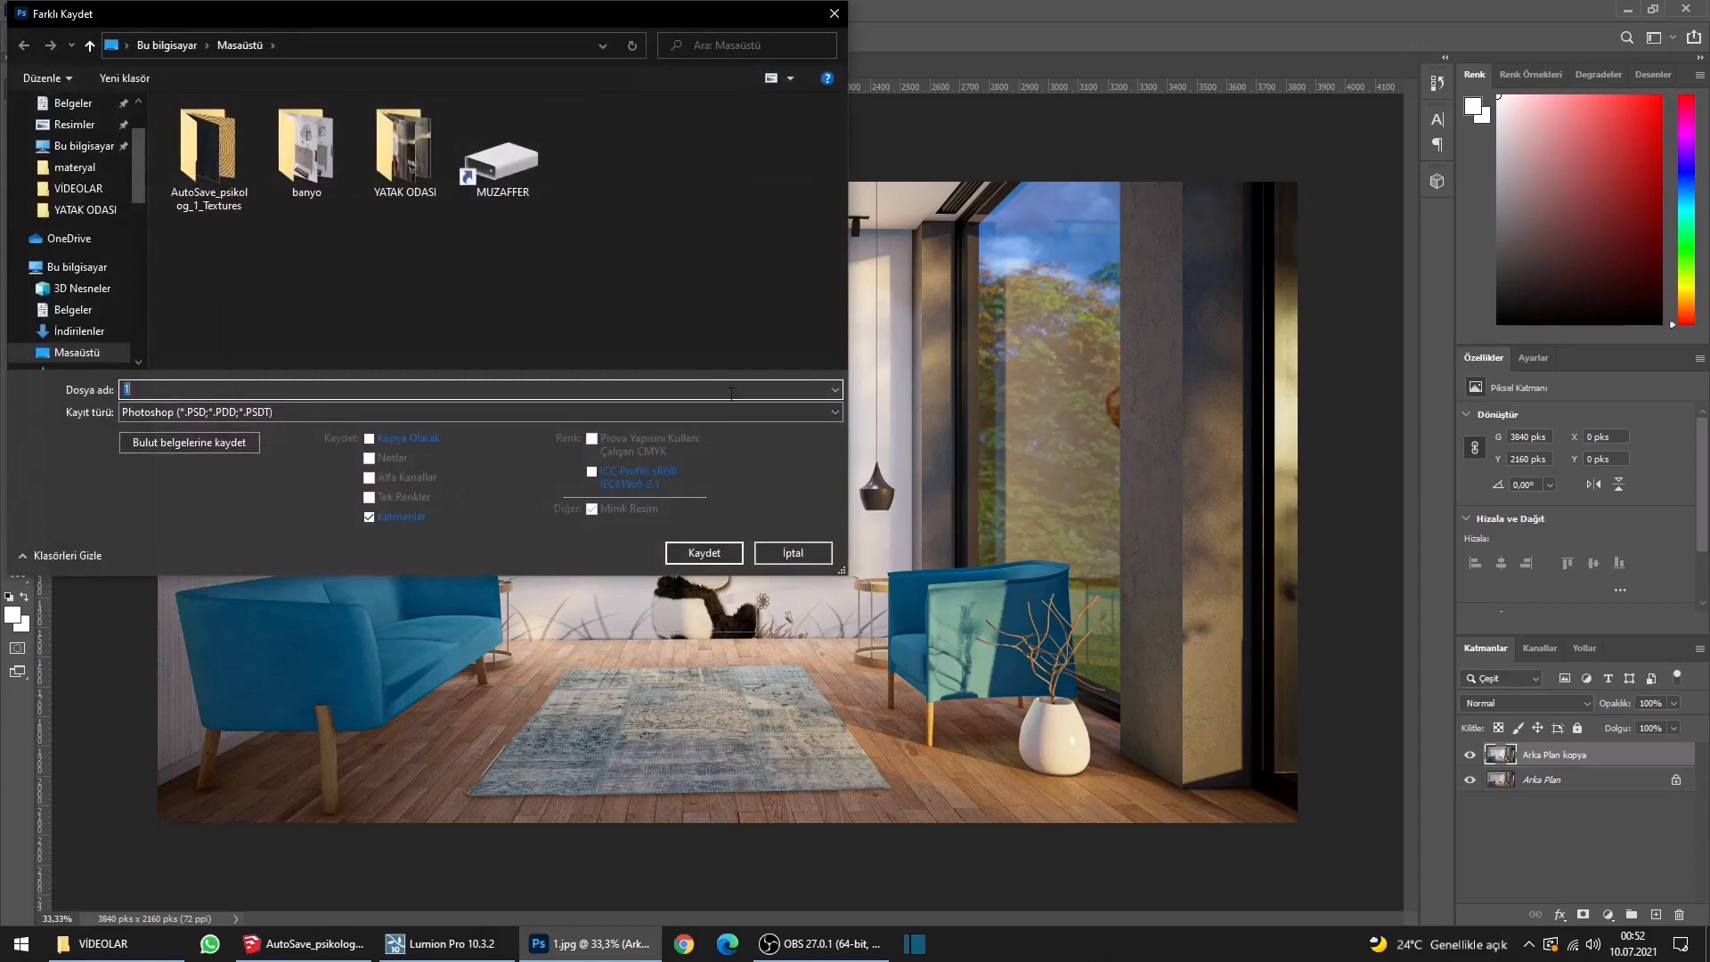
pyautogui.click(317, 411)
pyautogui.click(329, 576)
pyautogui.click(704, 552)
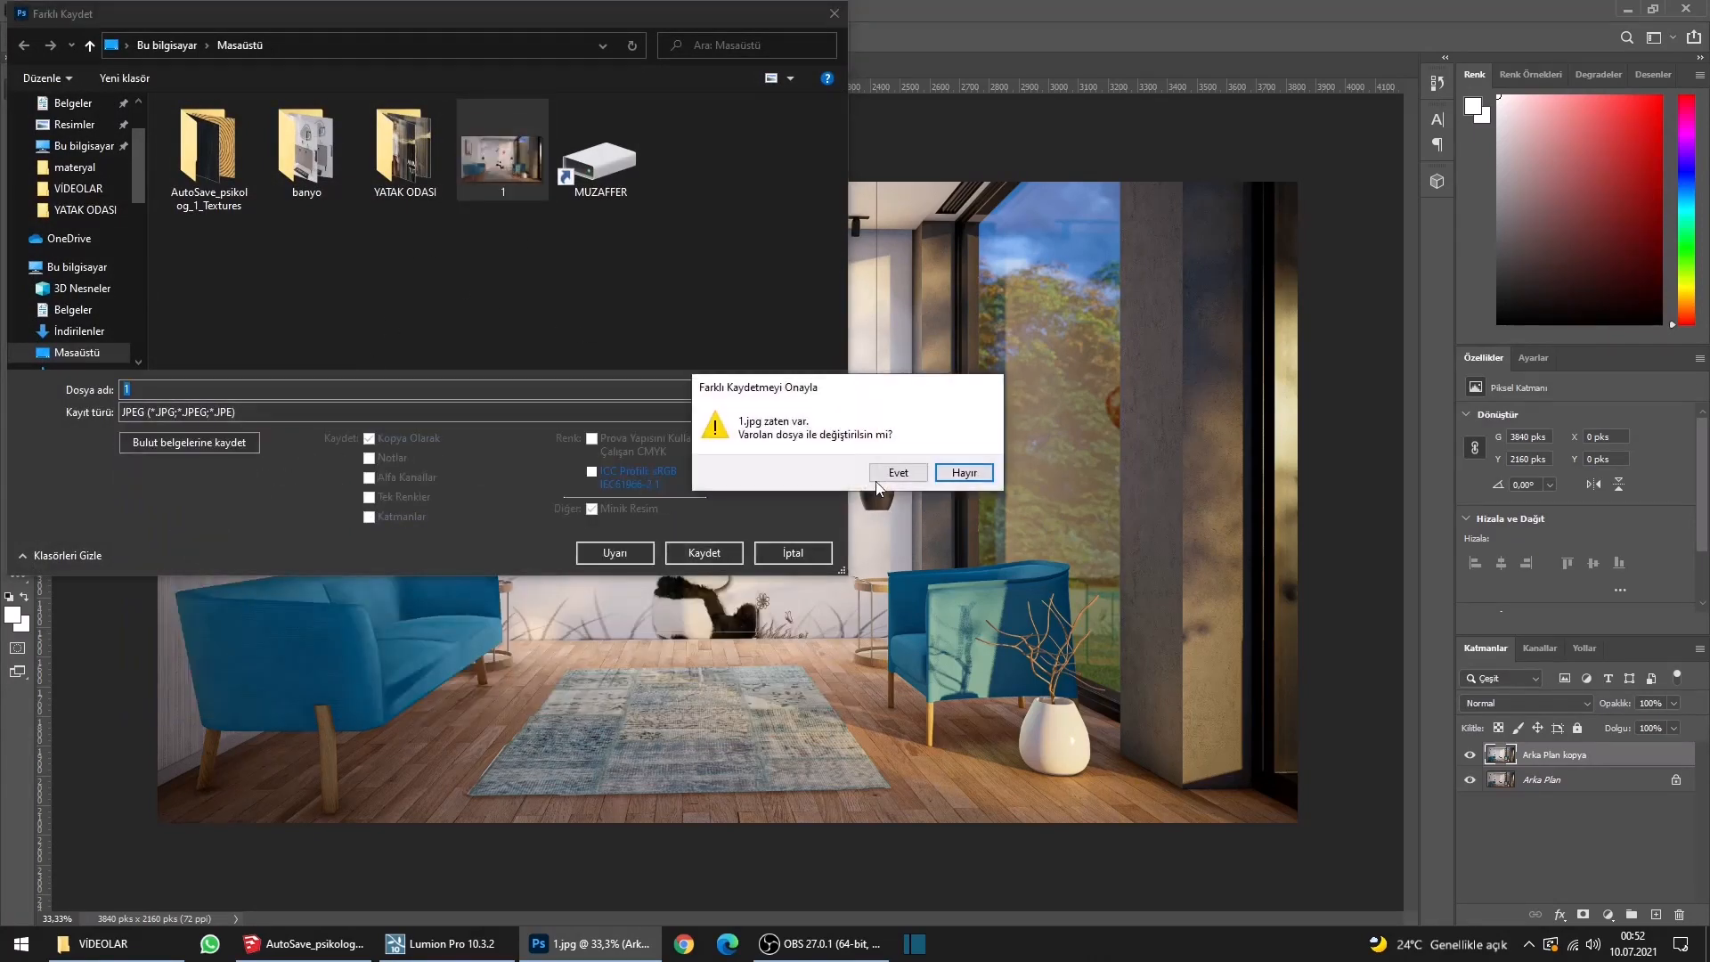
pyautogui.click(887, 474)
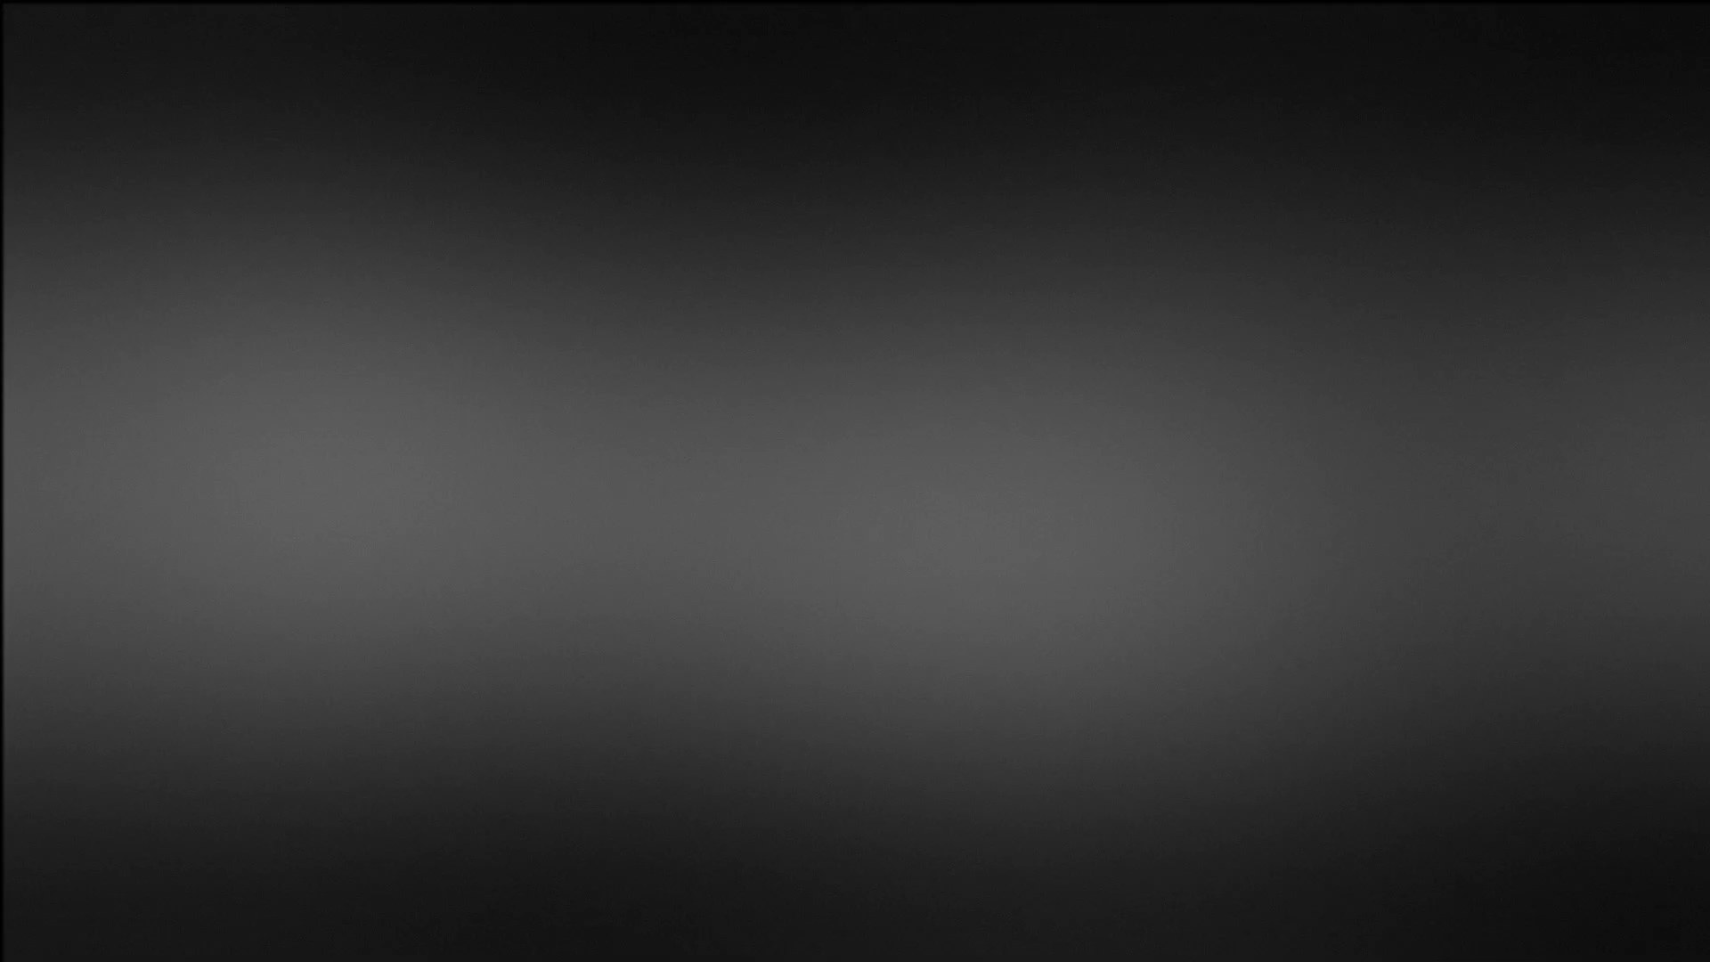